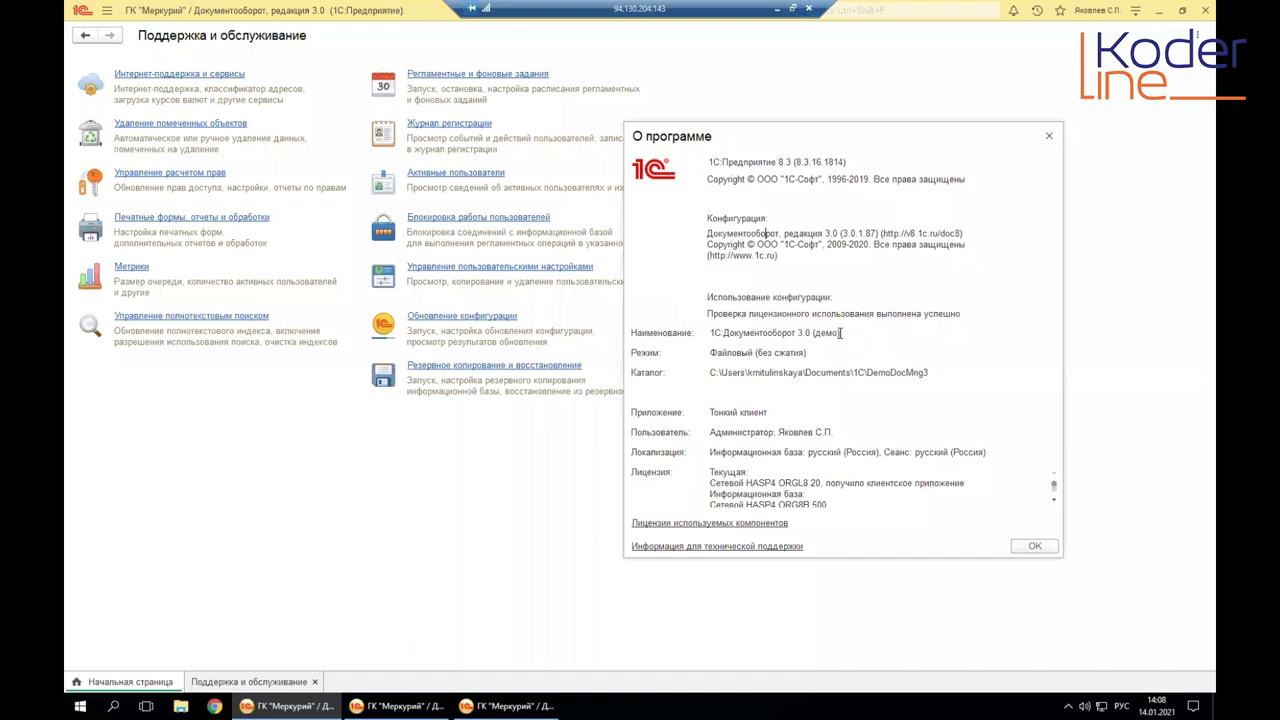
Step: Check the infobase name in the О программе information and close that window
drag(840, 333, 710, 333)
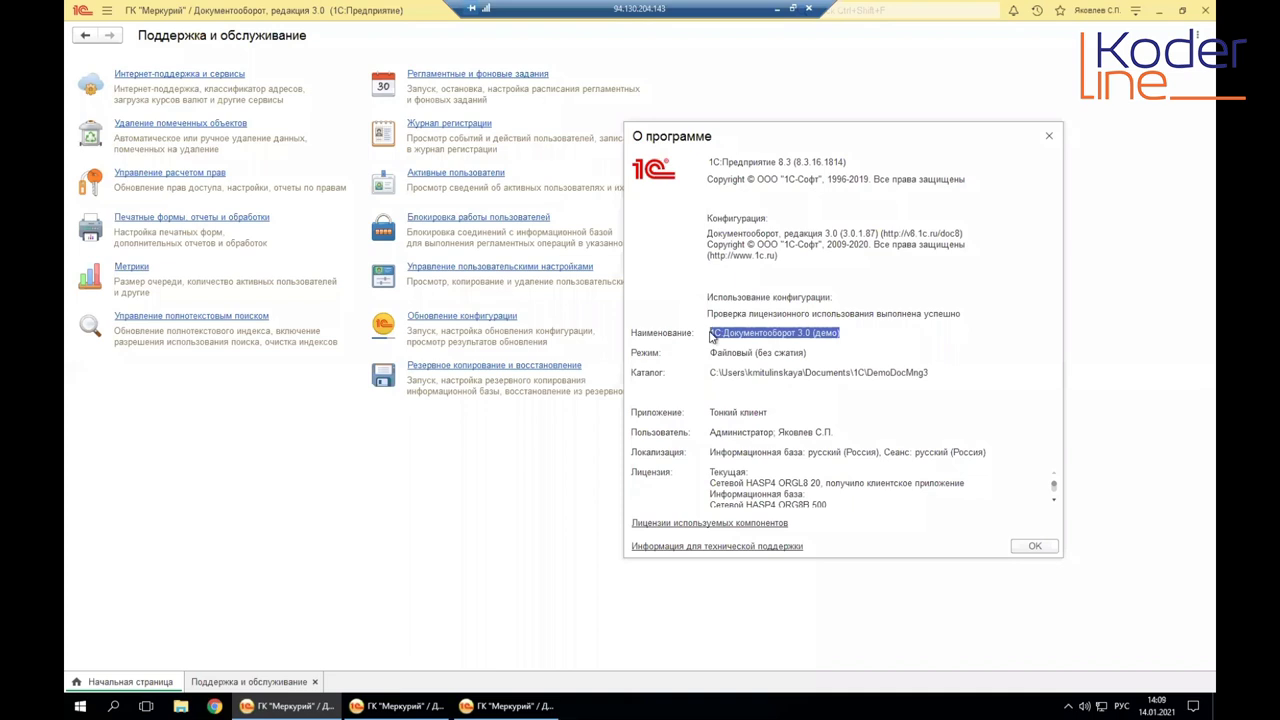
click(817, 333)
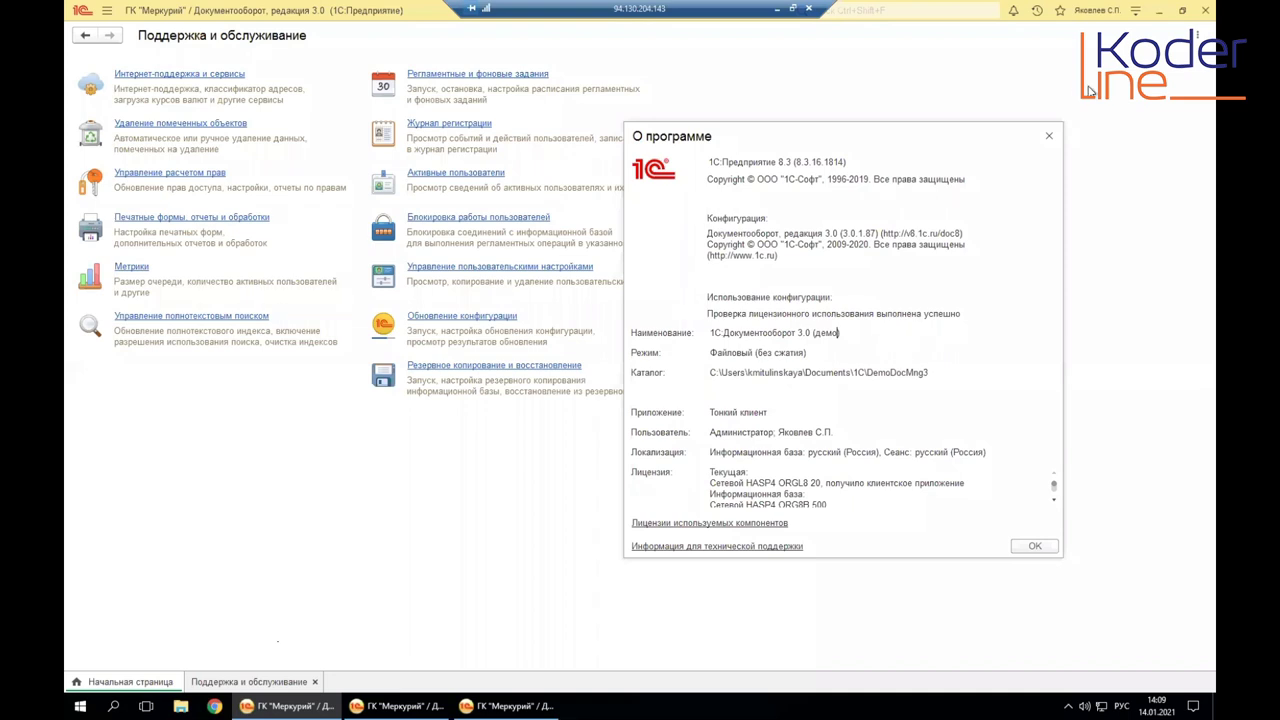
click(1049, 136)
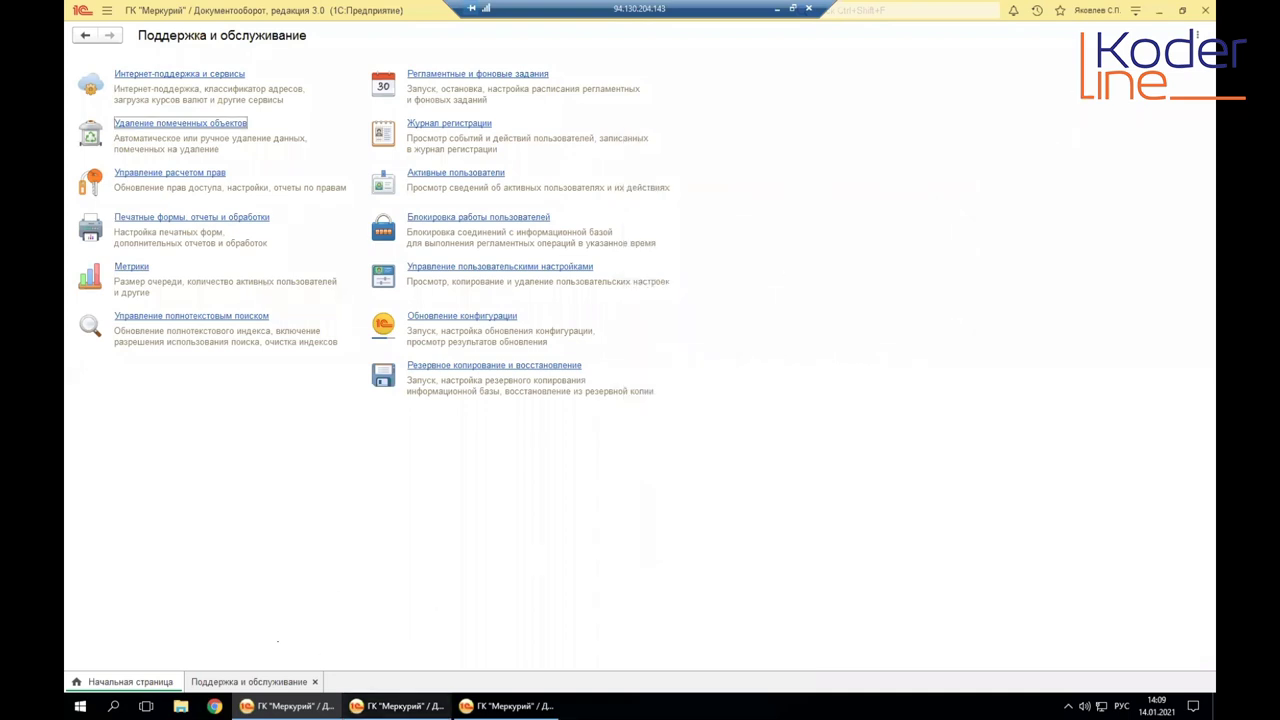
Step: Switch to the second user session, compare it with the third user's session, and return to the second session's home page
click(397, 706)
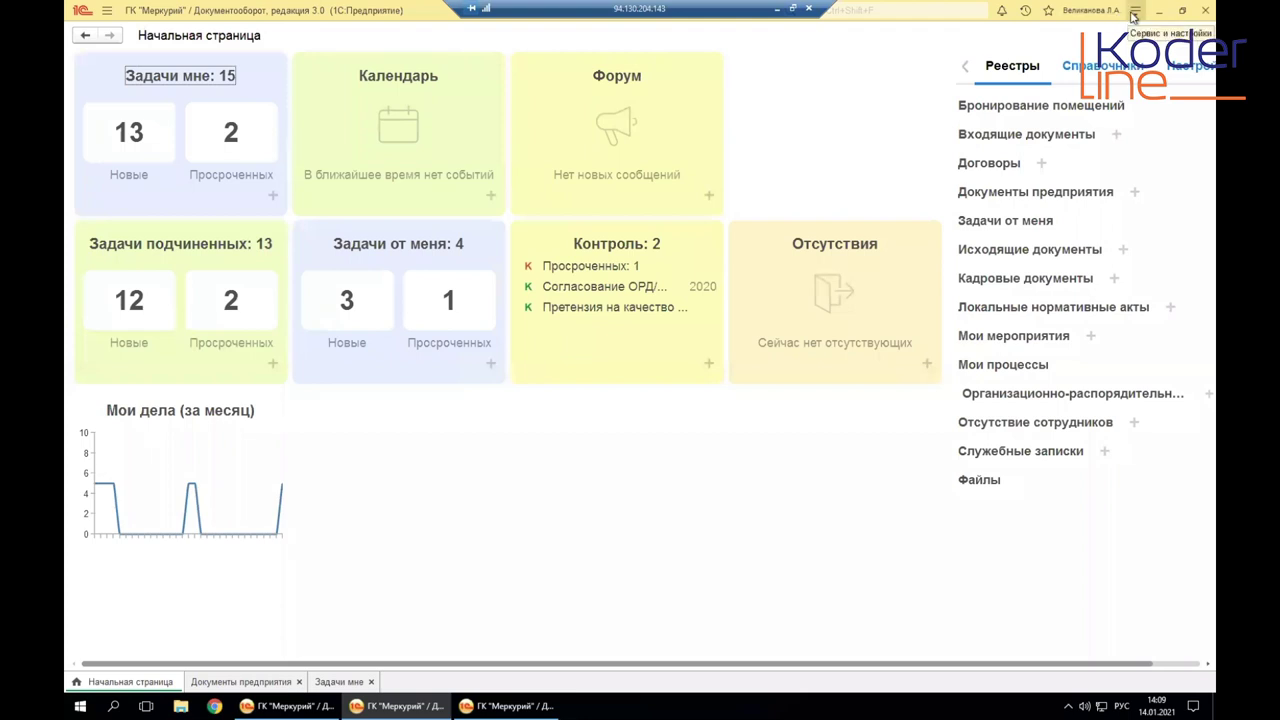
key(alt+Tab)
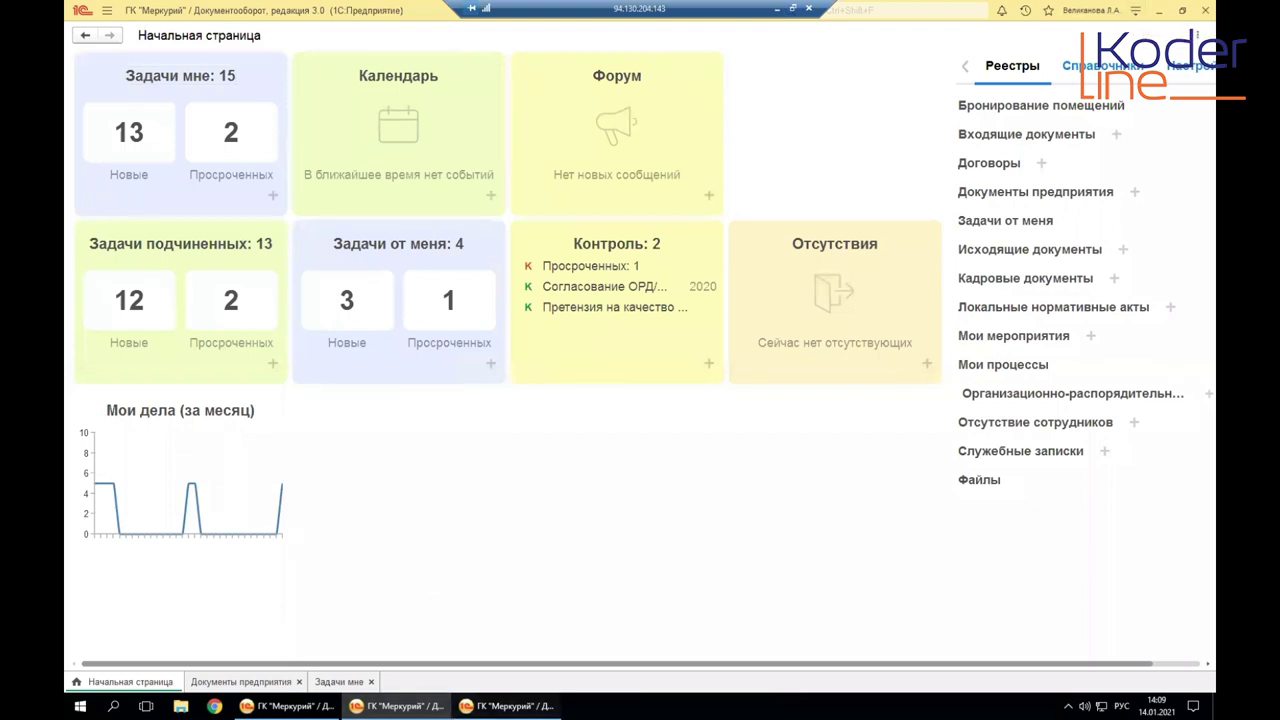
click(1134, 10)
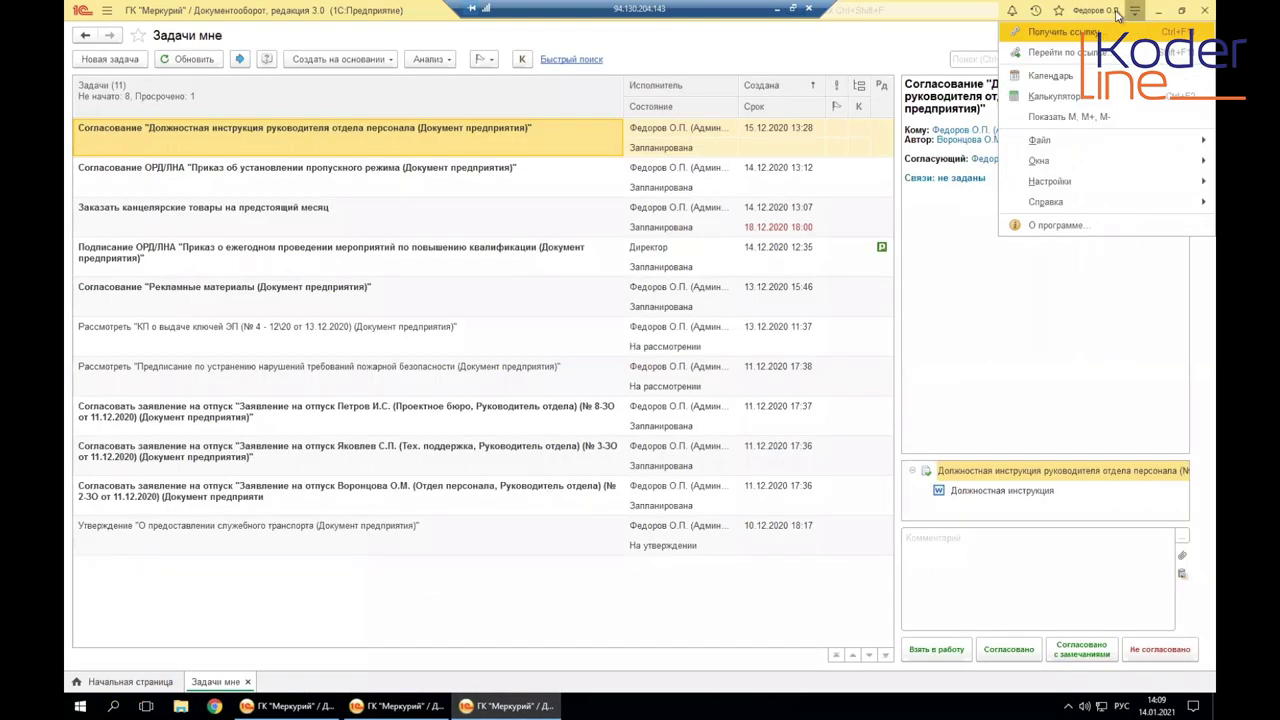
key(alt+Tab)
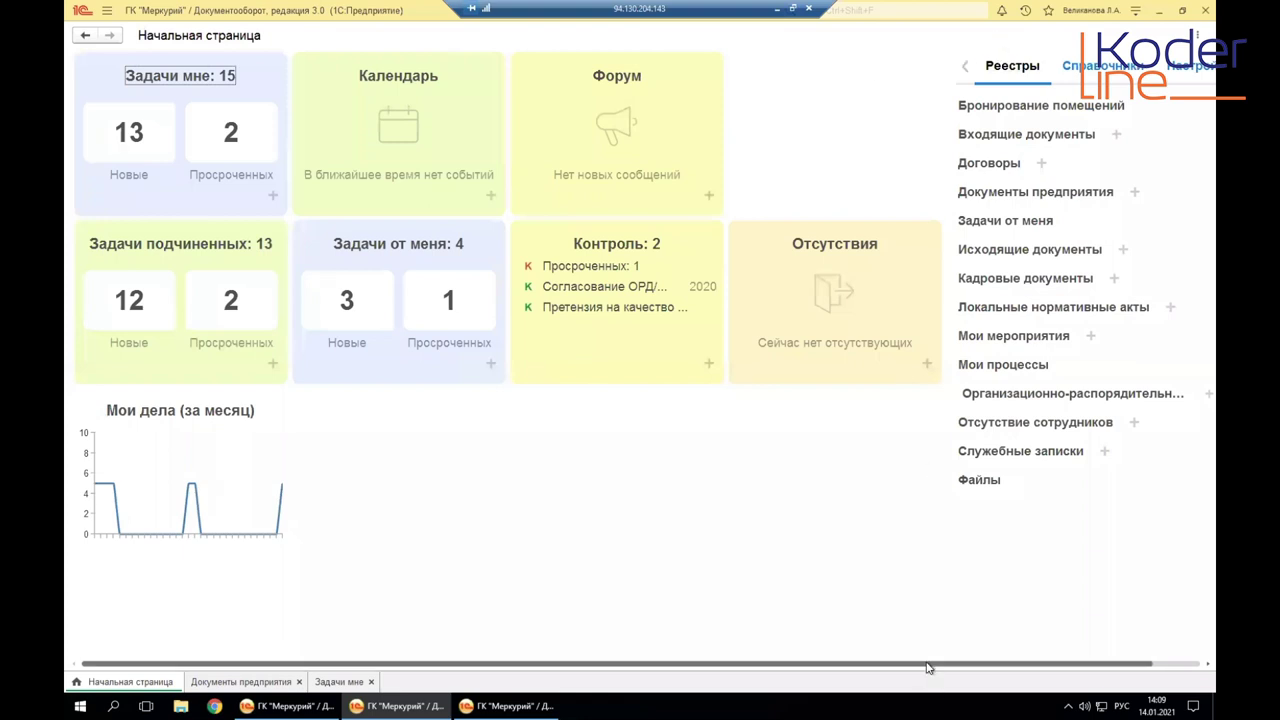
Step: Review the home page's command lists for Справочники, Настройки, Классификаторы and Предприятие
drag(930, 667, 1006, 666)
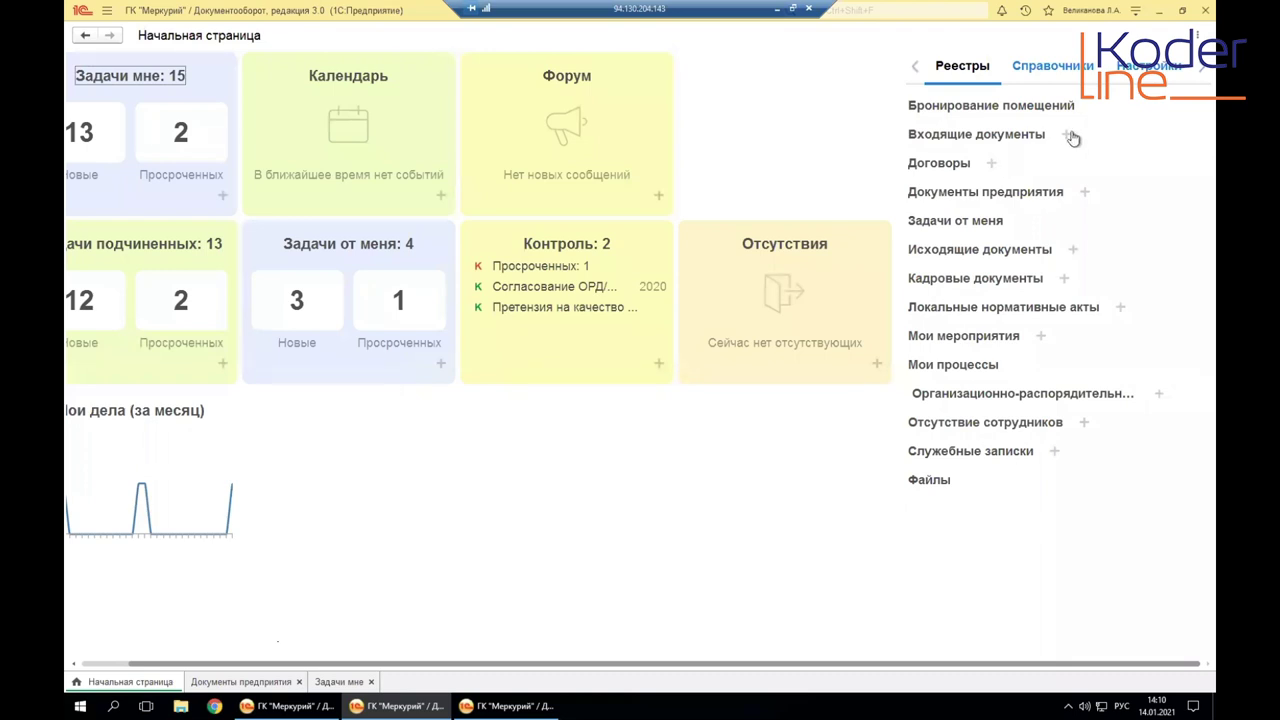
click(1058, 68)
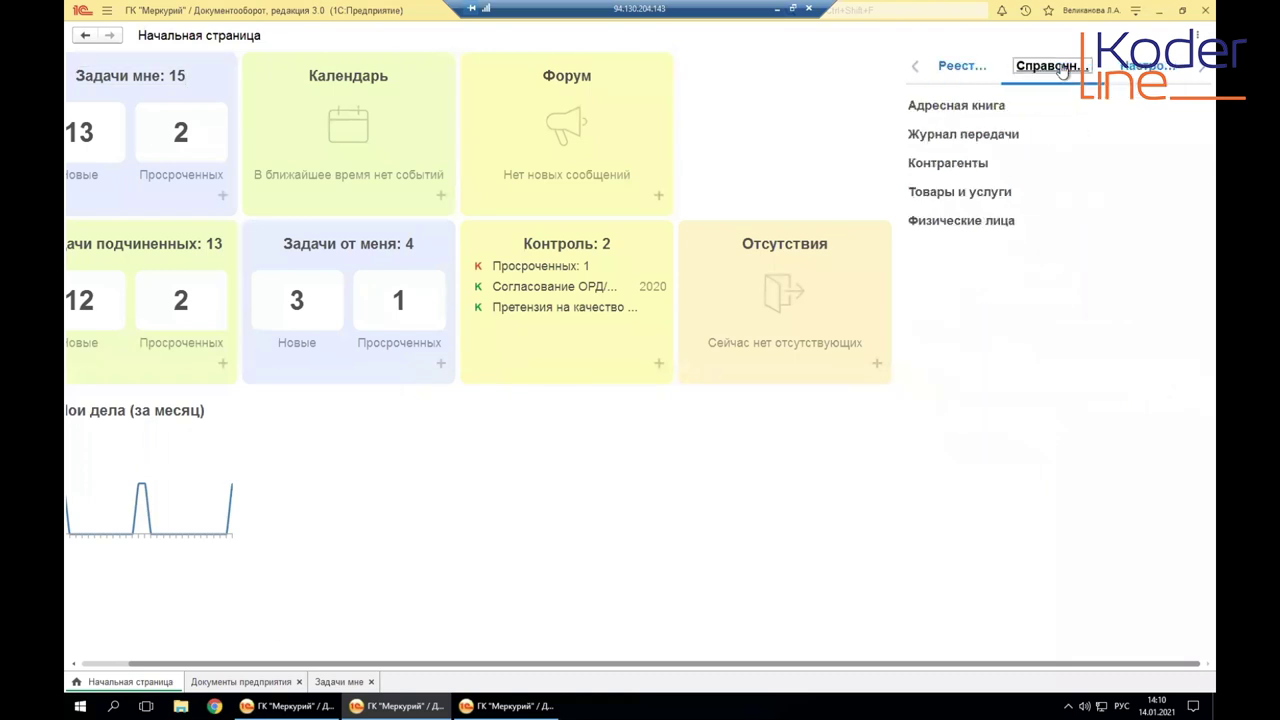
click(1147, 66)
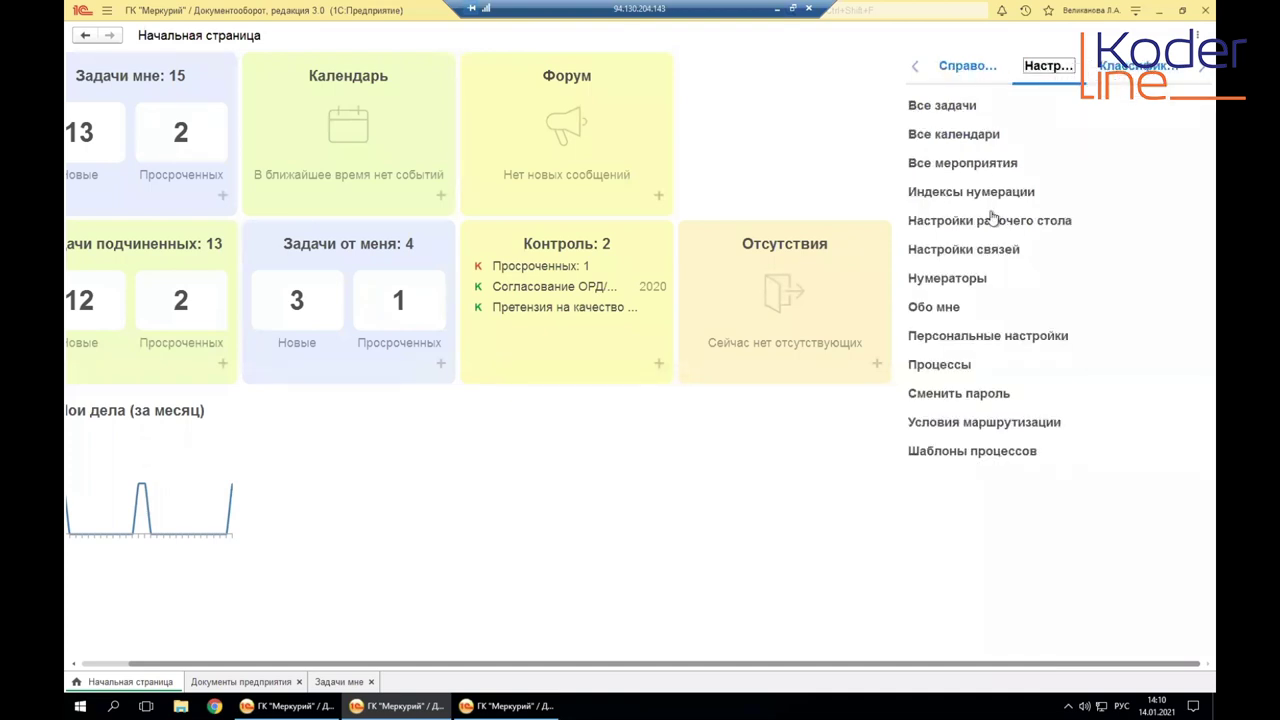
click(1145, 68)
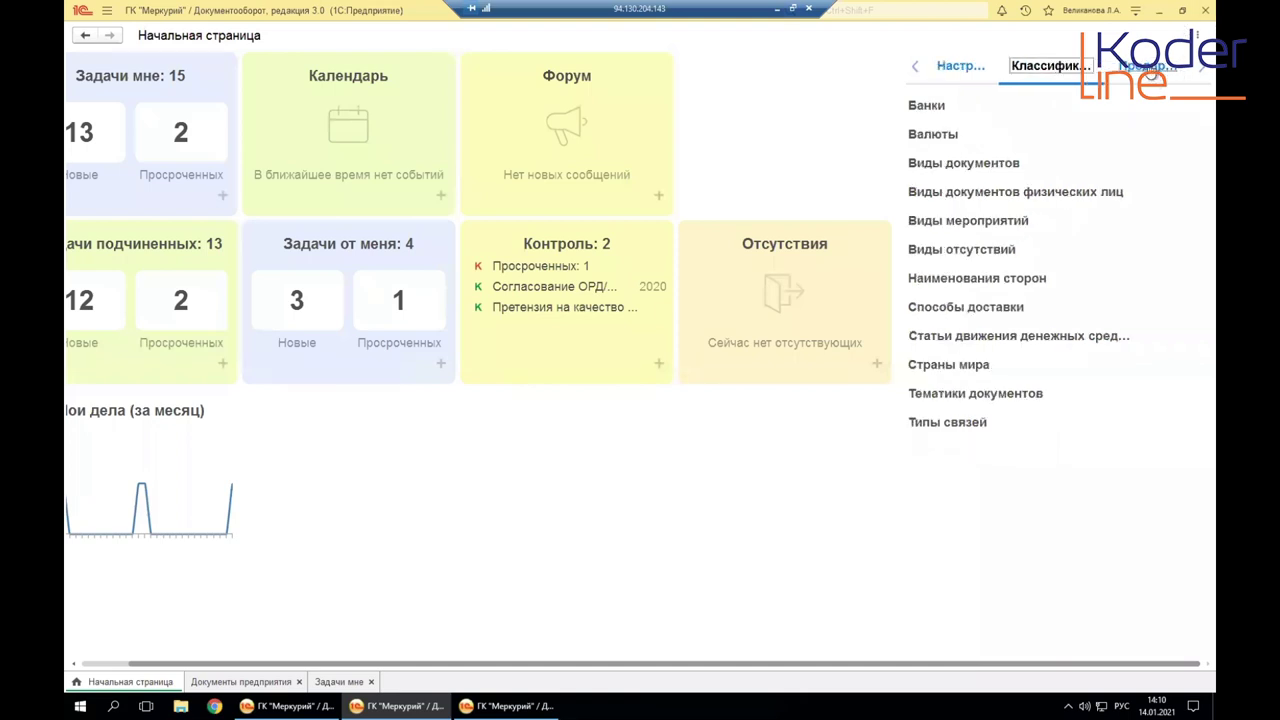
click(1148, 68)
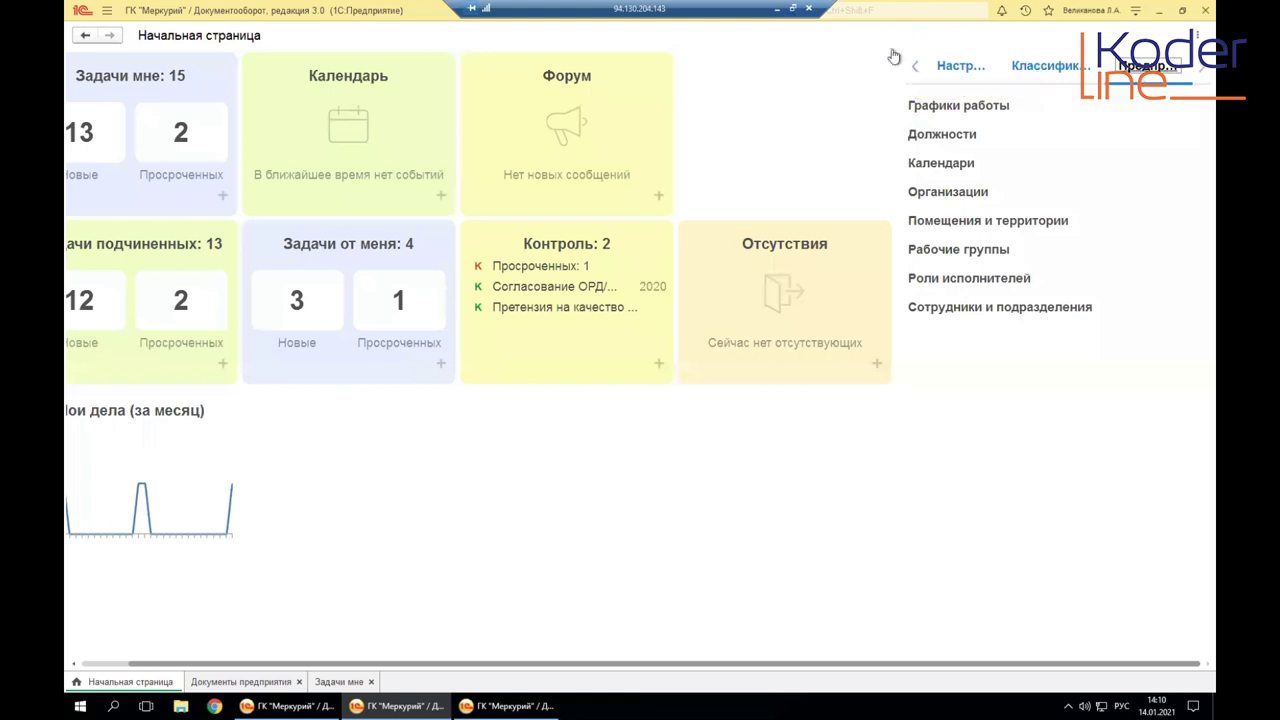
Step: Look through the commands of the main sections from Главное to Управление процессами and return to the home page
click(108, 12)
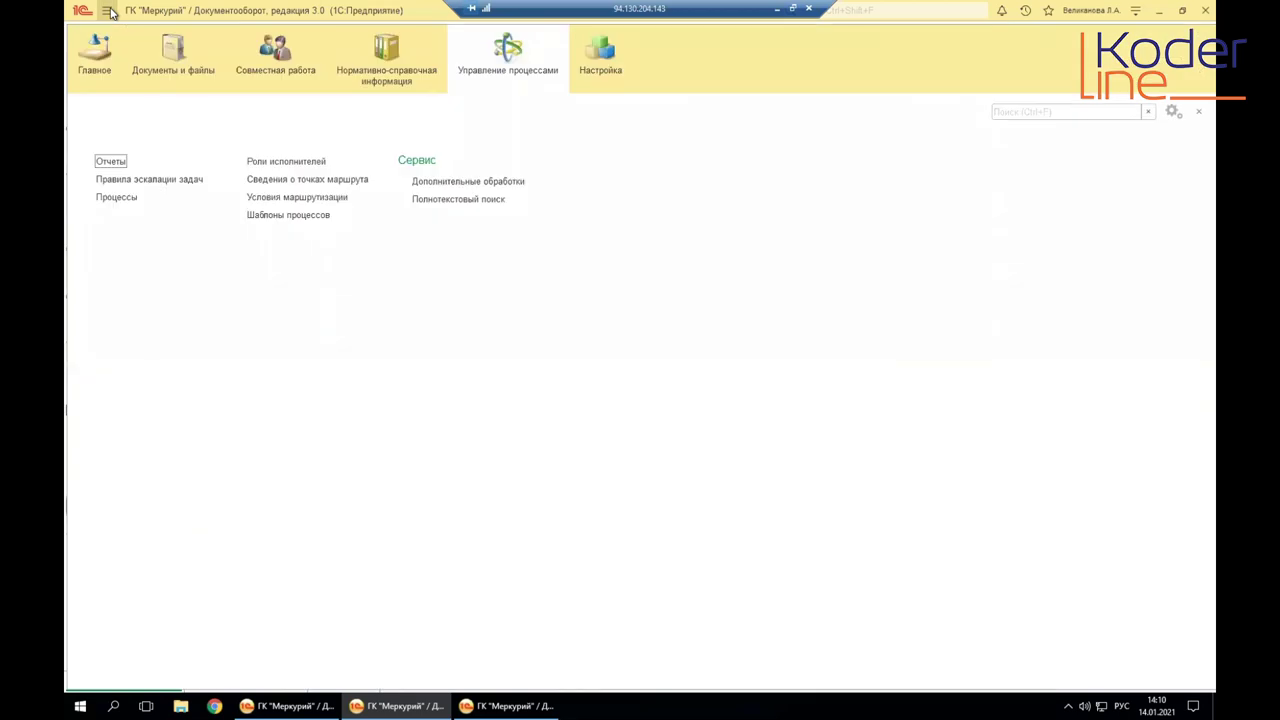
click(100, 74)
click(165, 72)
click(255, 72)
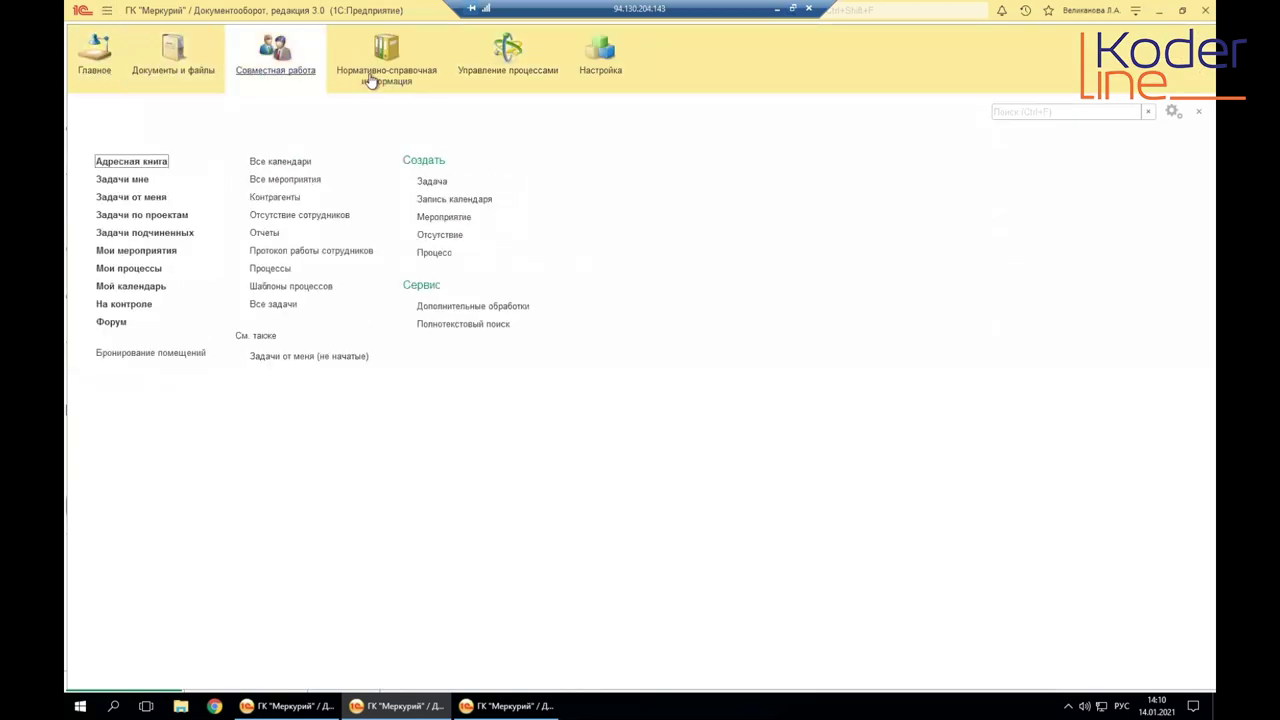
click(384, 76)
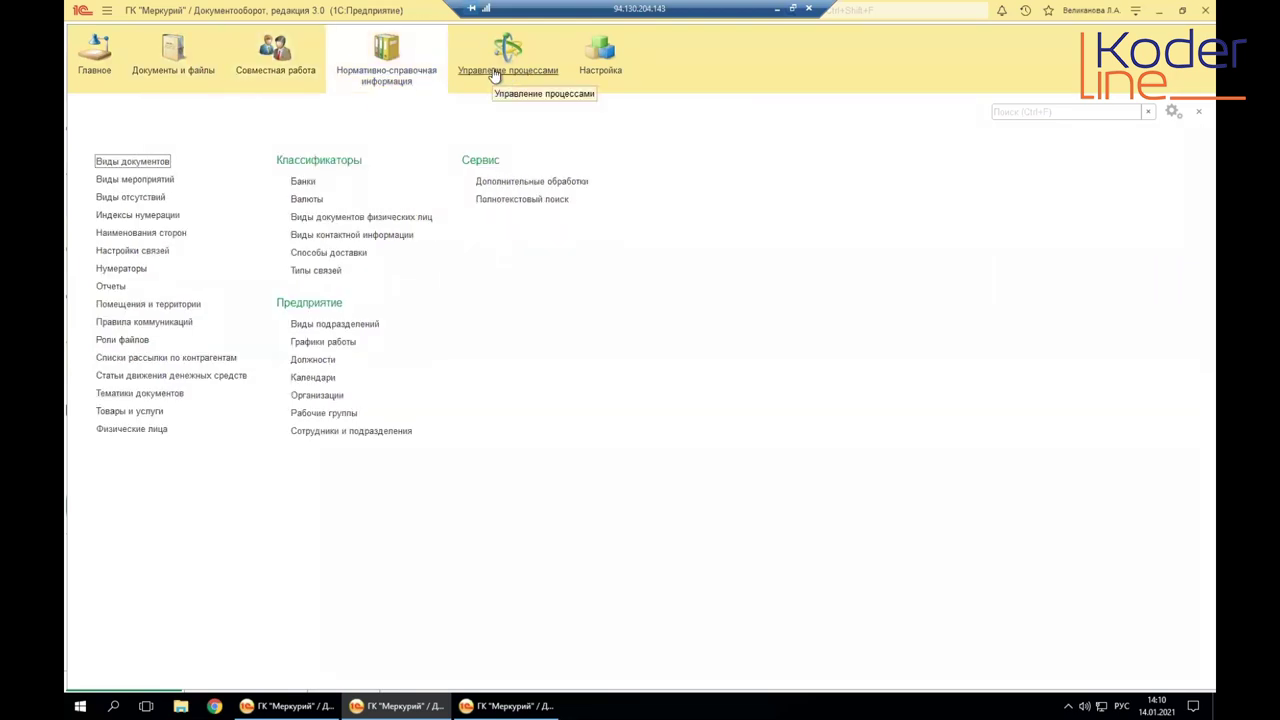
click(494, 76)
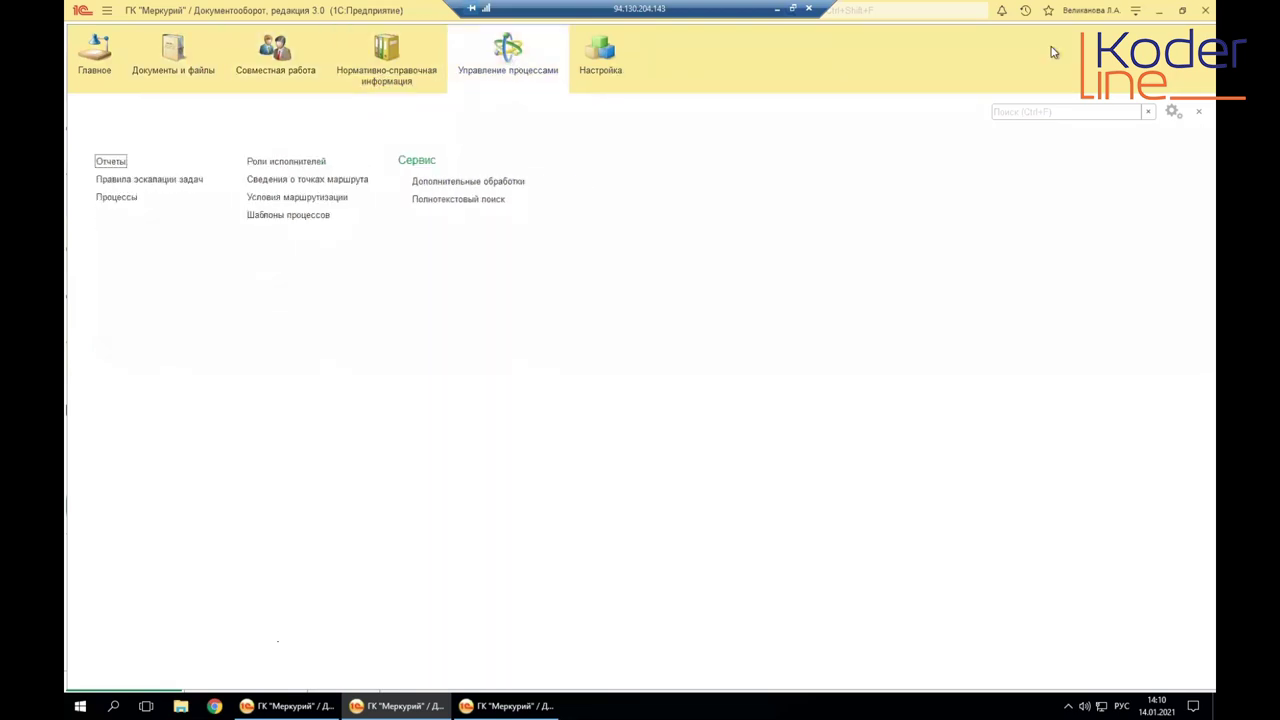
click(110, 12)
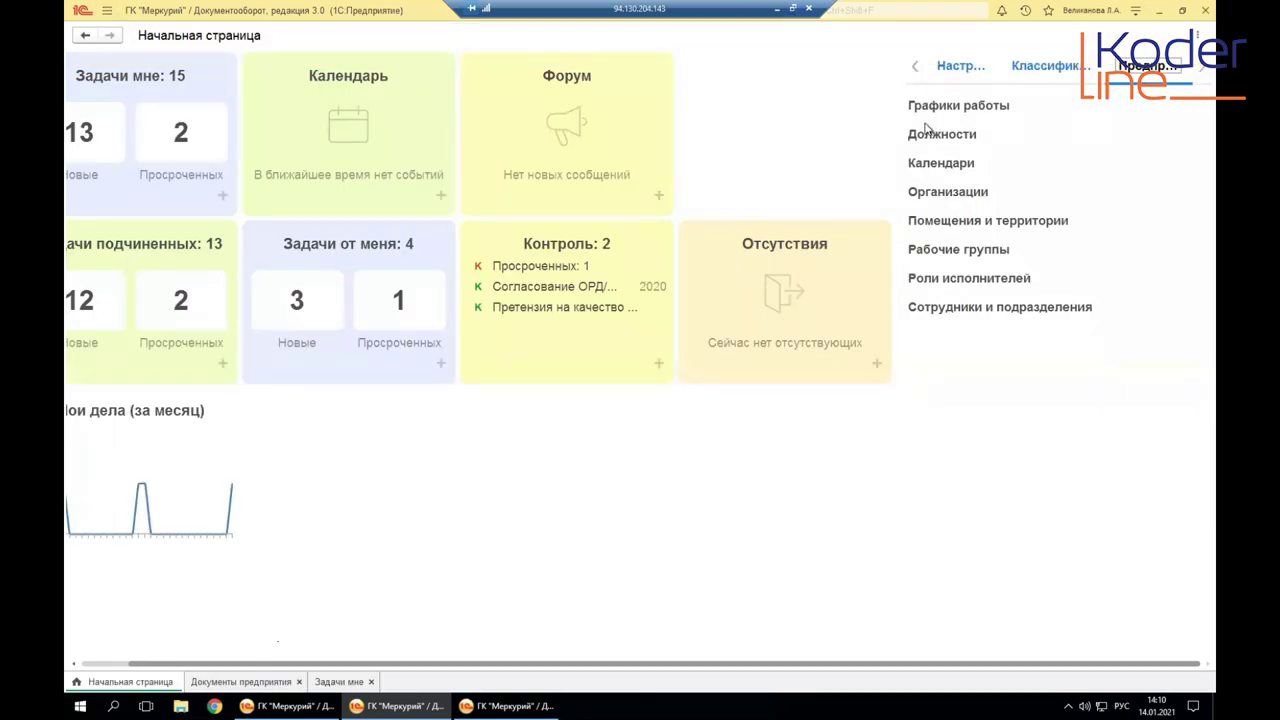
Step: Return the home page's command lists to Реестры and bring the task widgets fully back into view
click(915, 67)
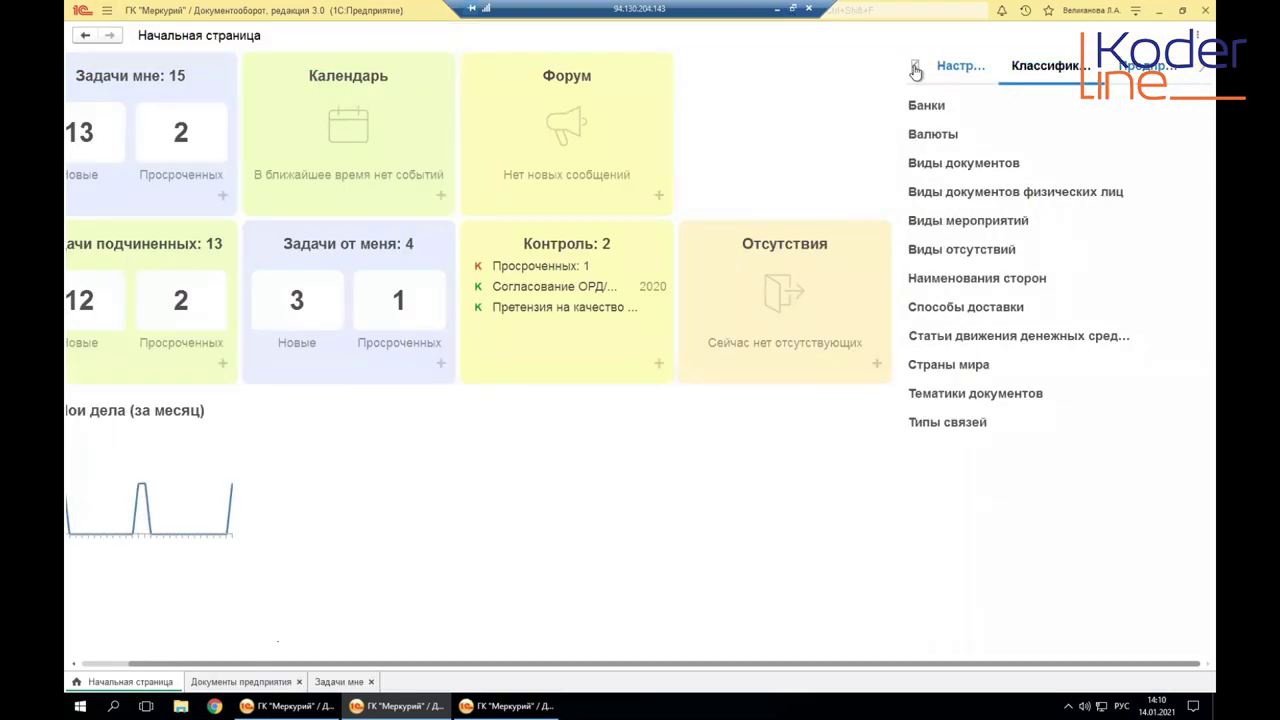
click(915, 68)
click(915, 68)
click(915, 68)
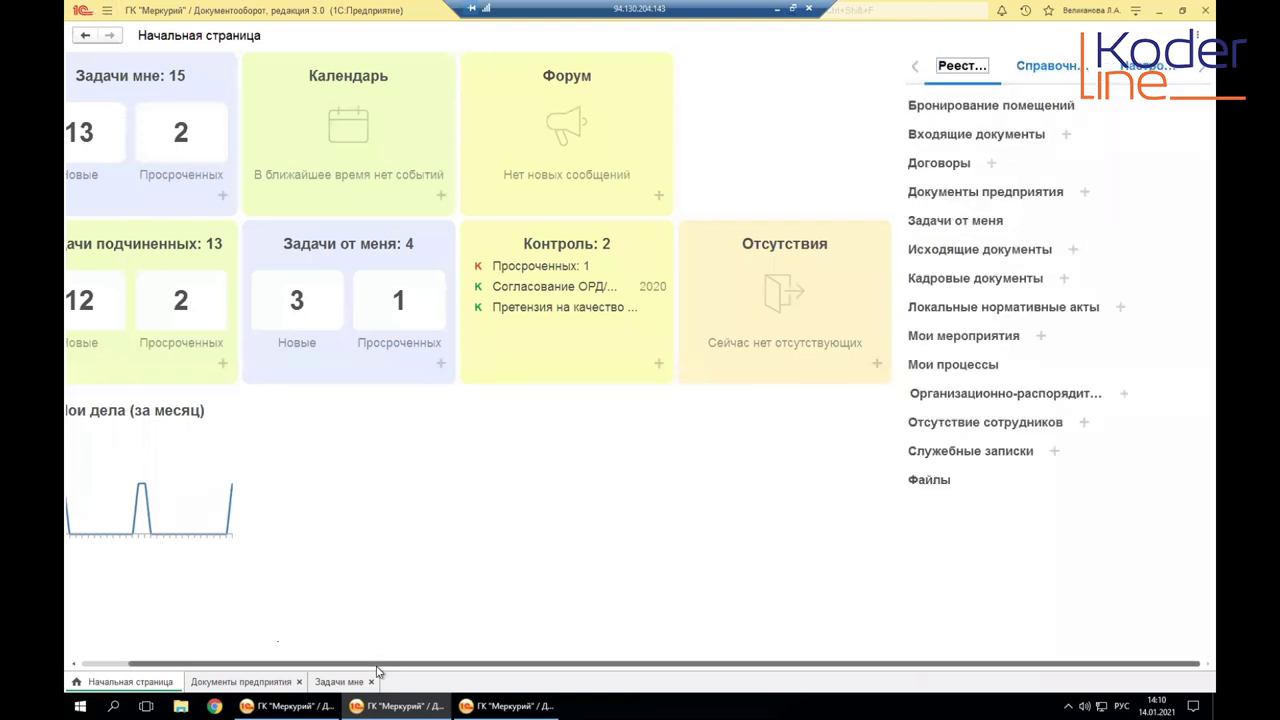
drag(378, 665, 280, 663)
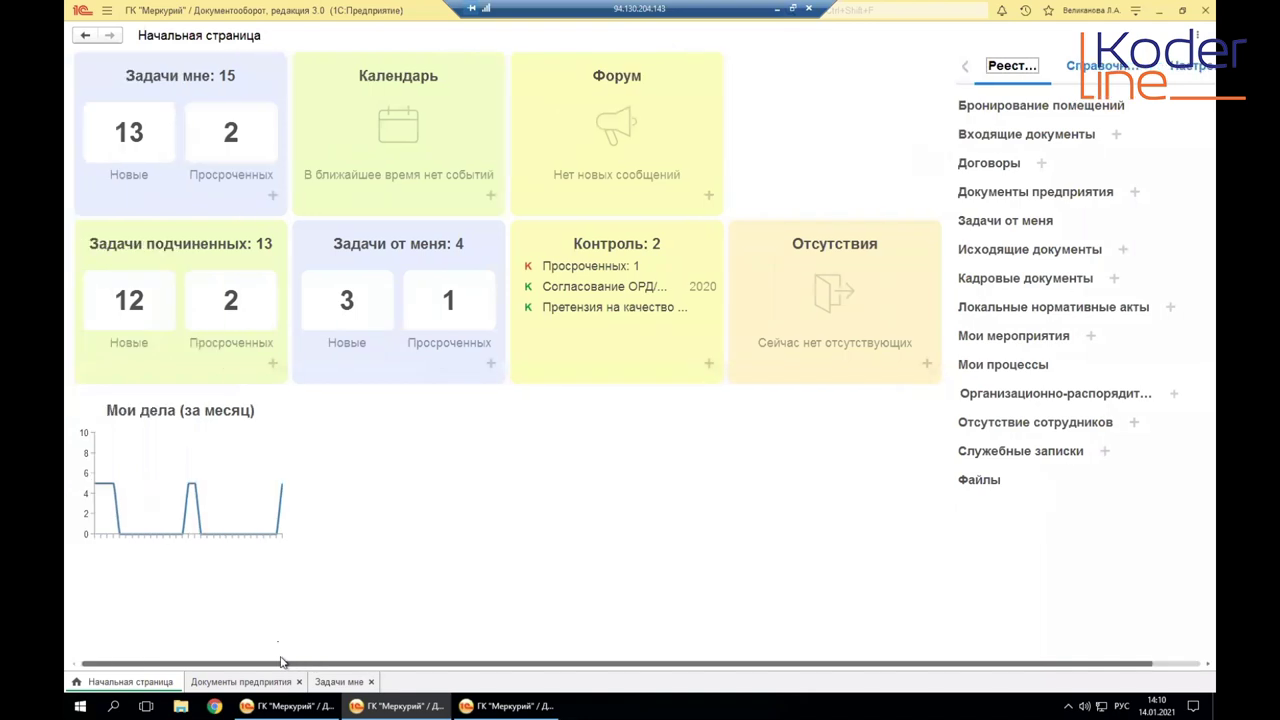
Step: Open the Документы предприятия list from the Документы и файлы section
click(107, 10)
click(177, 74)
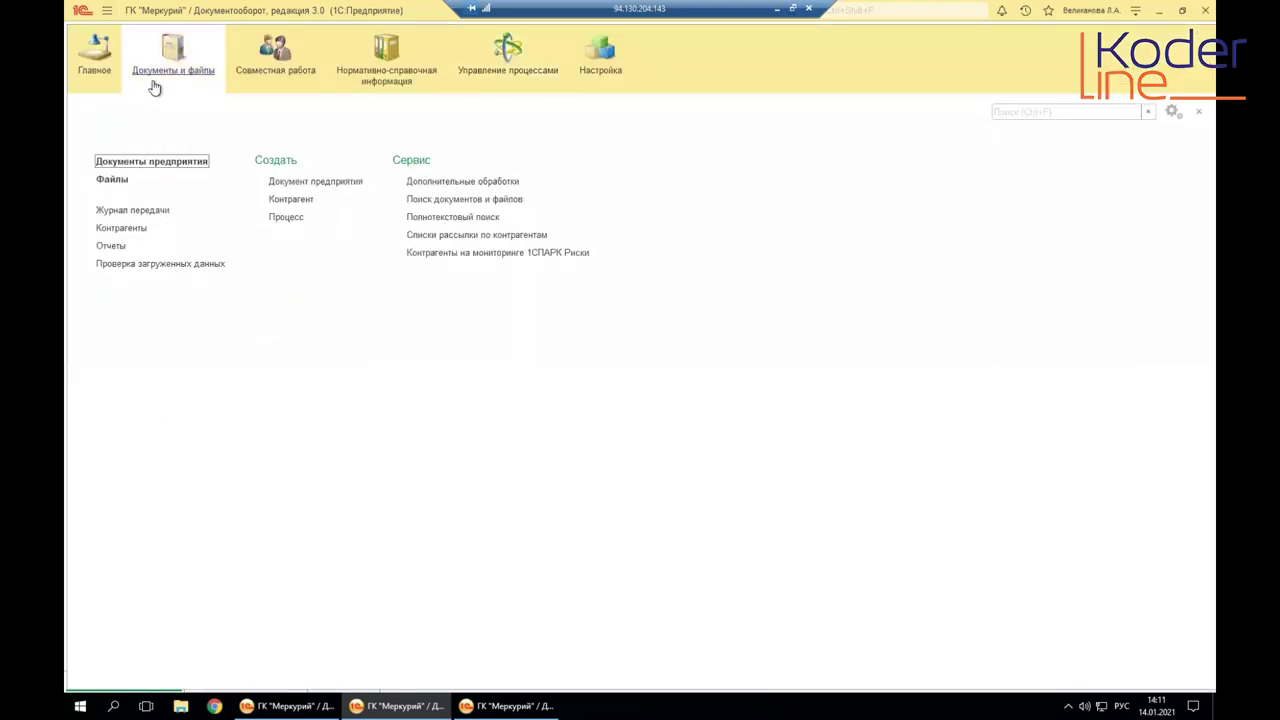
click(150, 164)
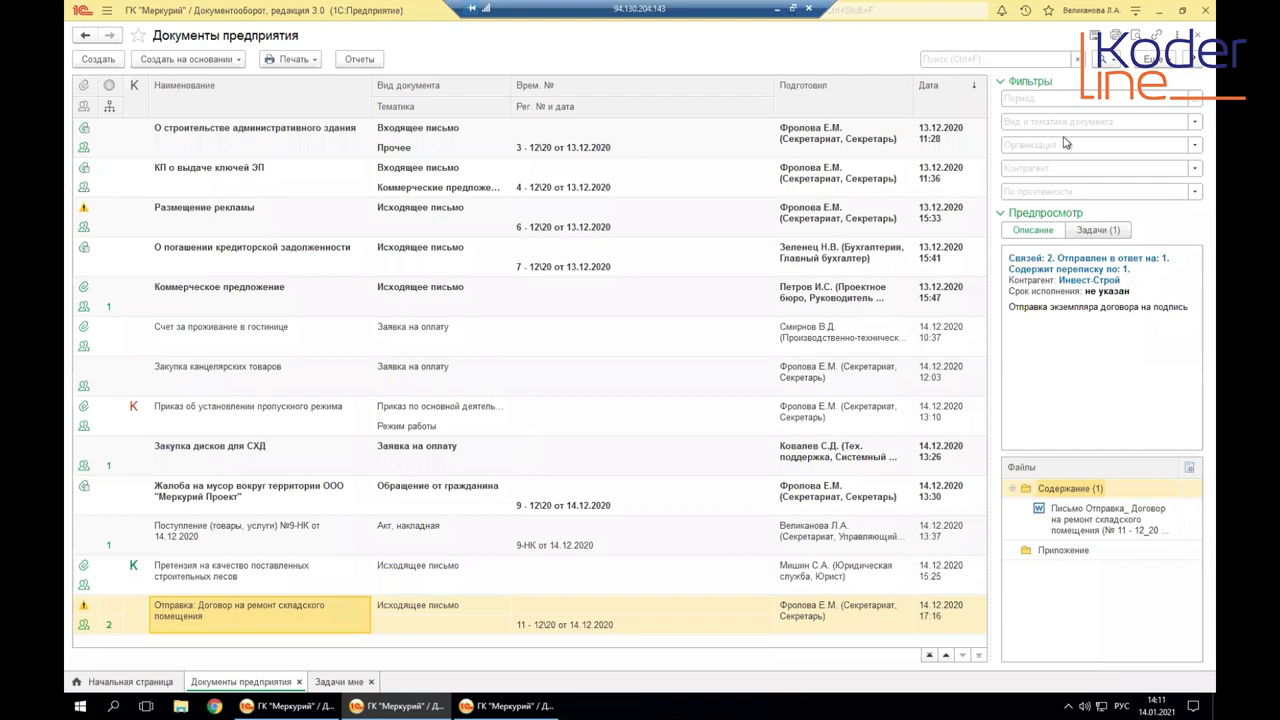
Step: Collapse the Фильтры group beside the document list and expand it again
right_click(1147, 100)
click(1093, 78)
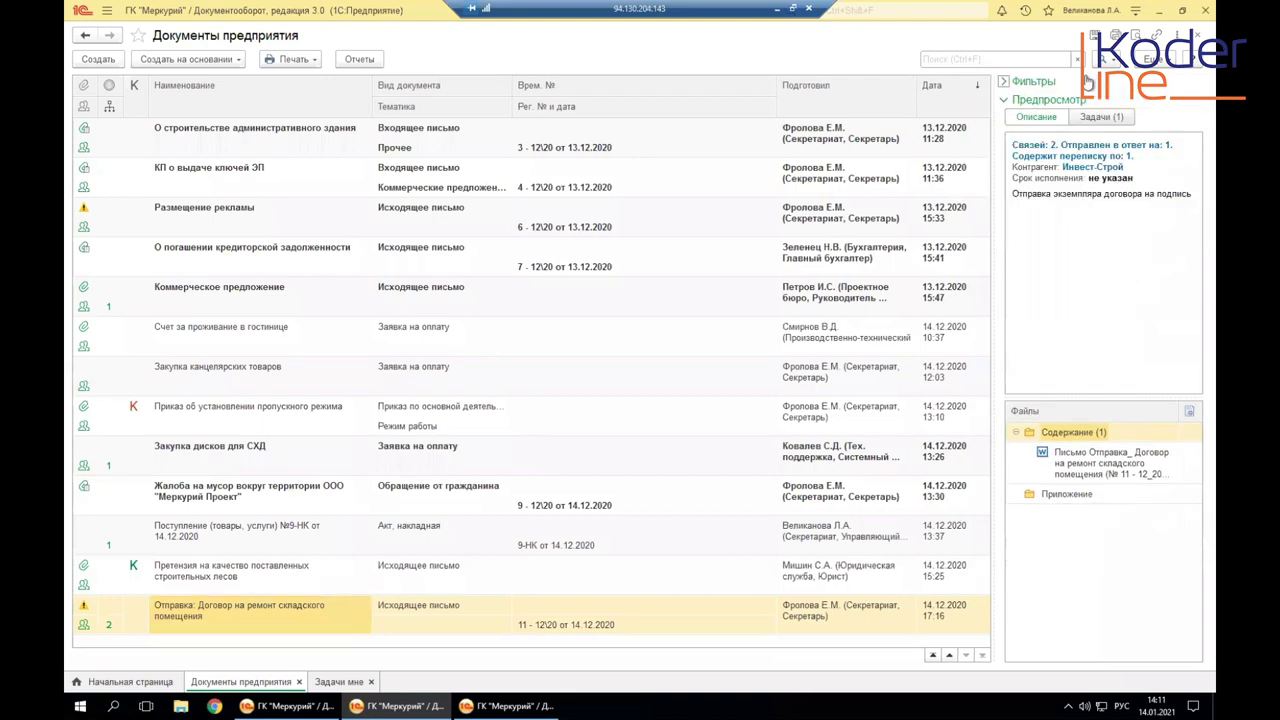
click(1003, 83)
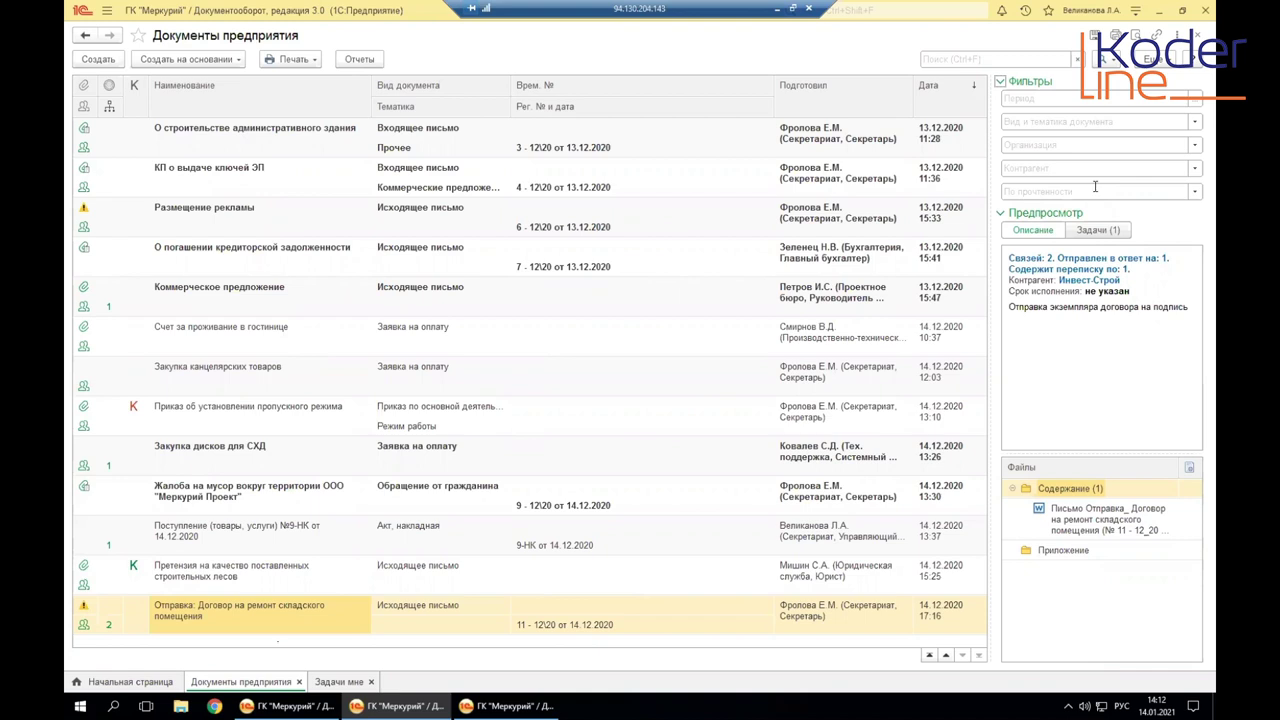
right_click(1028, 190)
key(Escape)
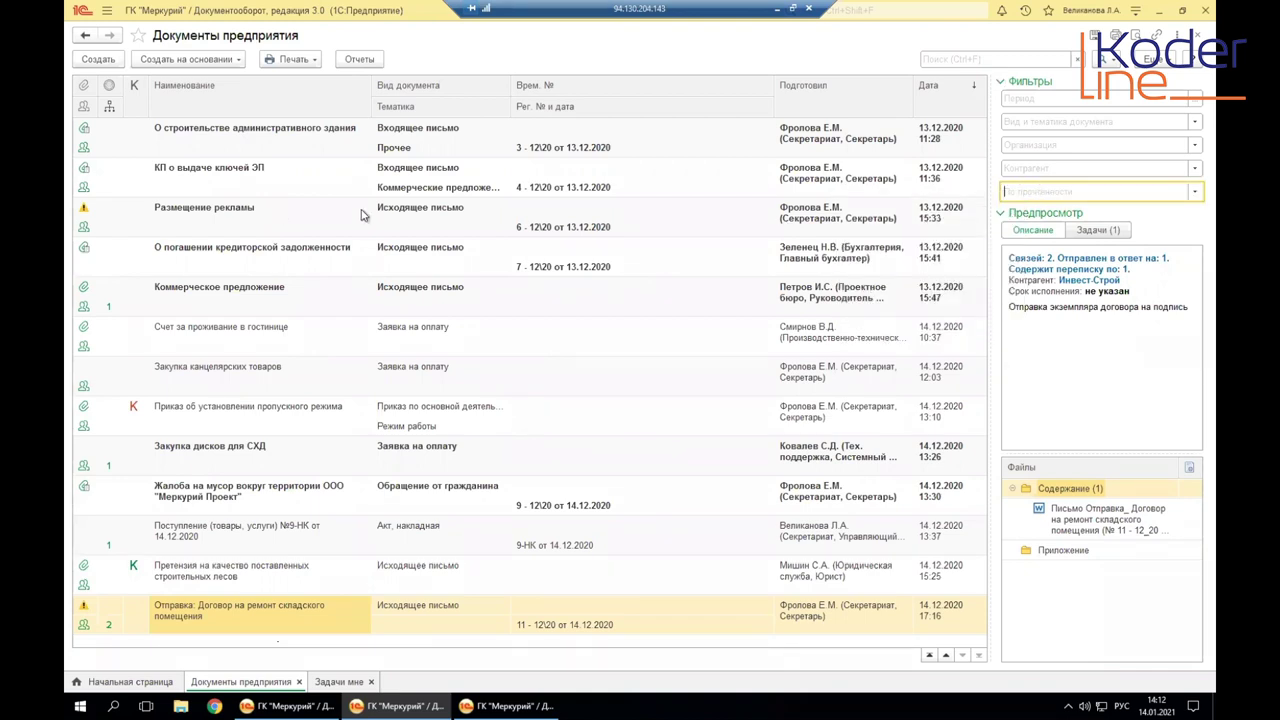
Step: Preview the hotel bill, employment contract, construction site vacation application and Договор аренды in the document list
click(303, 347)
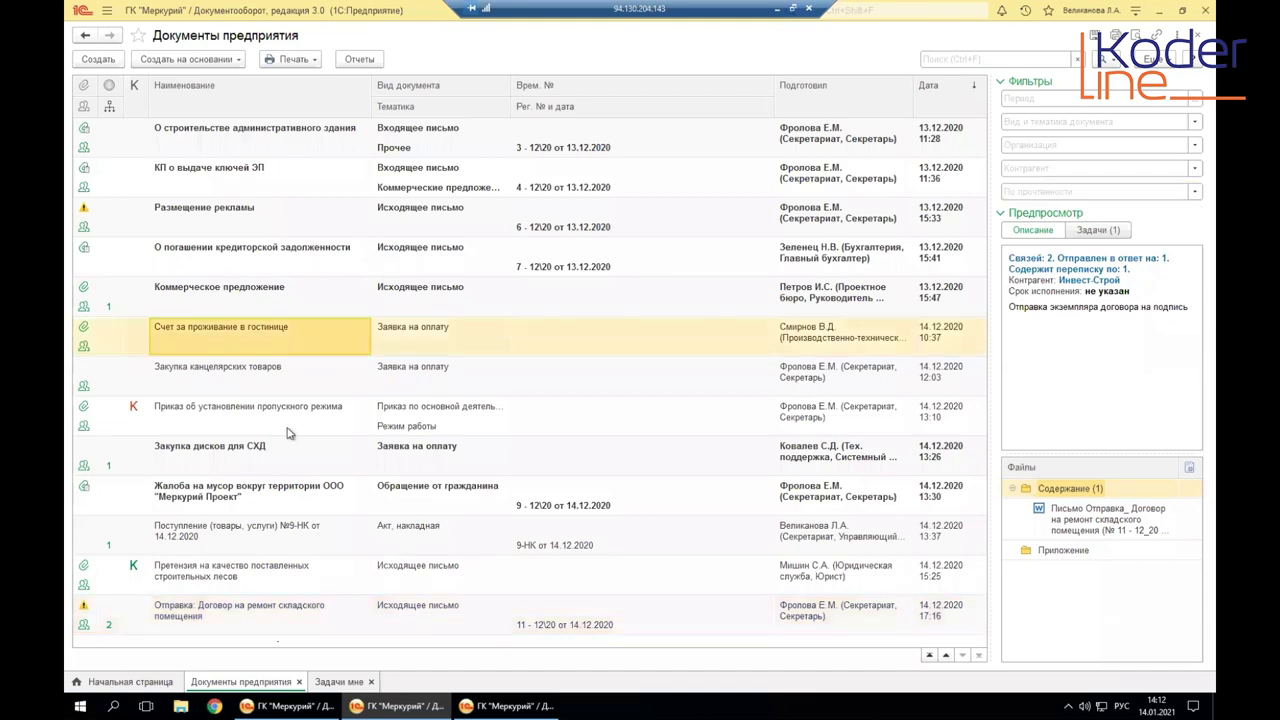
scroll(284, 366, up, 15)
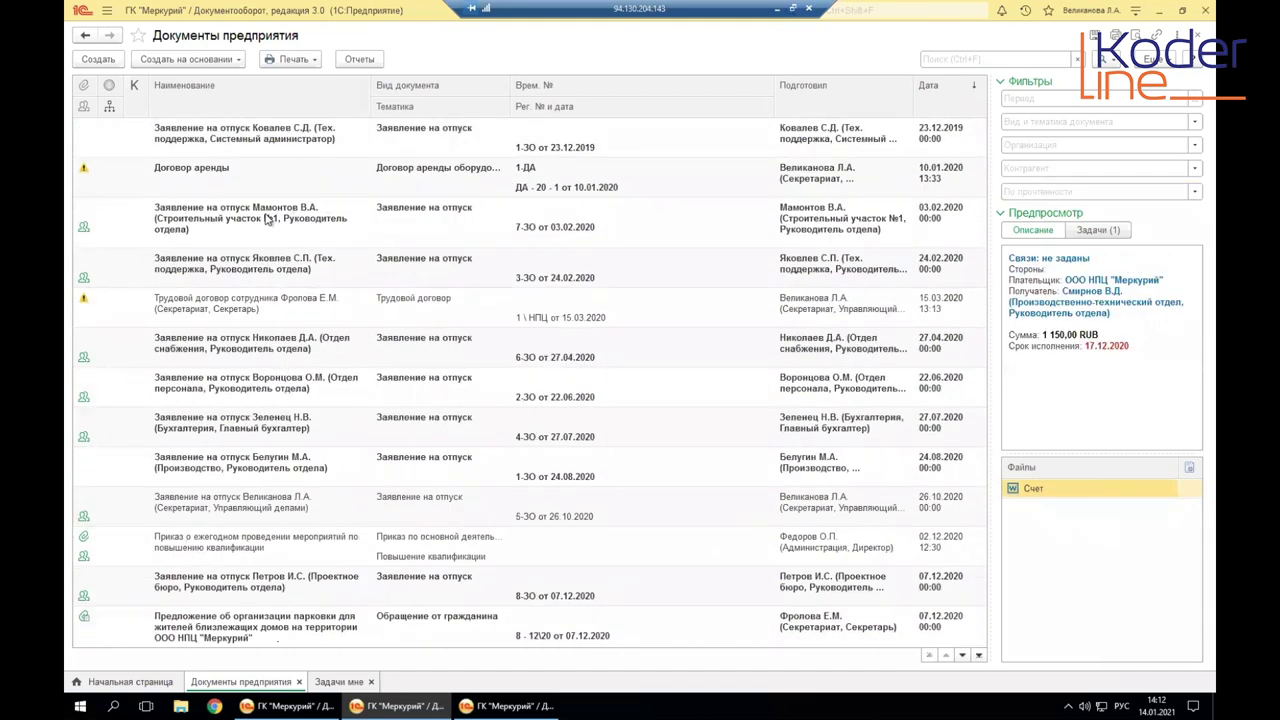
click(245, 300)
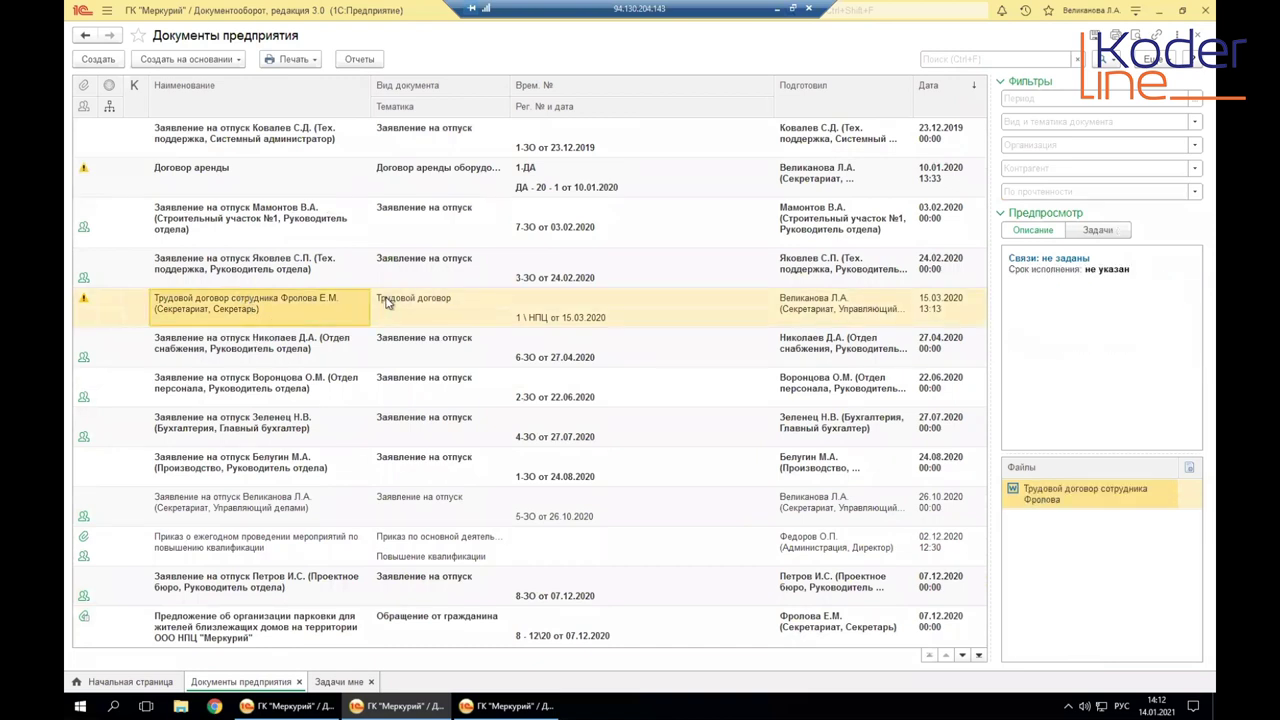
click(418, 238)
click(405, 172)
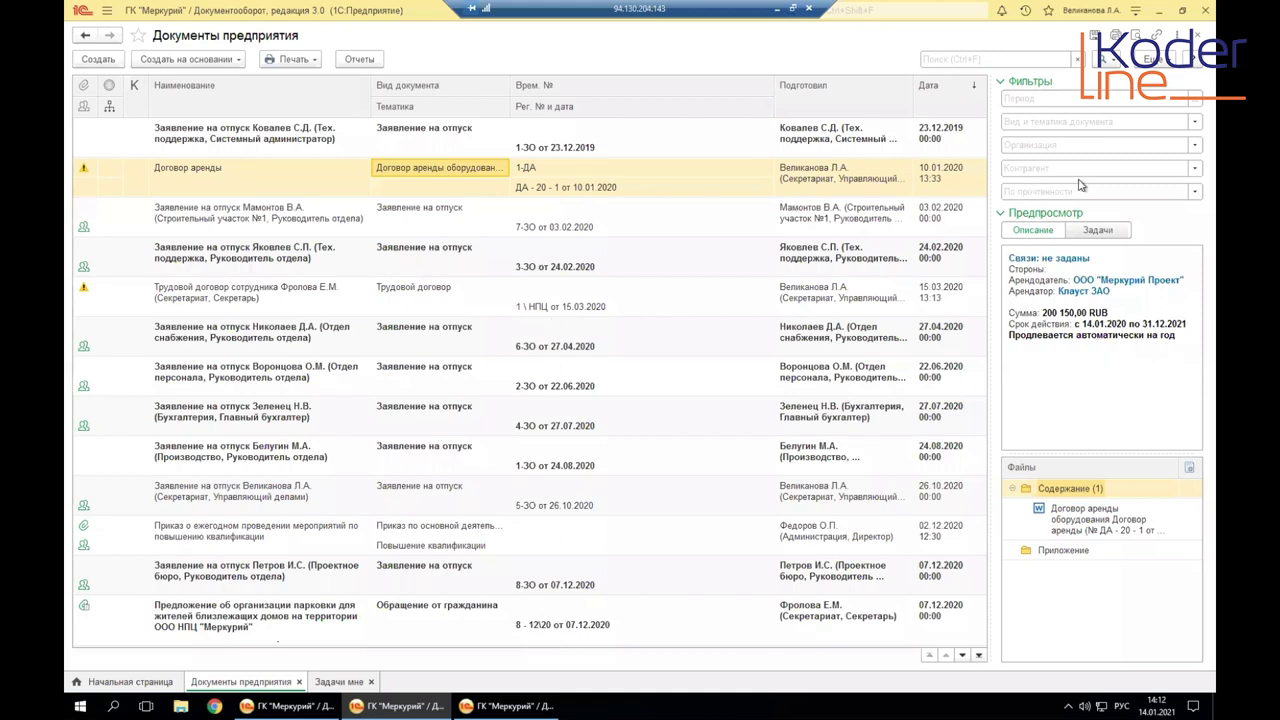
Step: Open the vacation application dated 03.02.2020 and review its Реквизиты, Обработка and Доступ before returning to Обзор
click(262, 222)
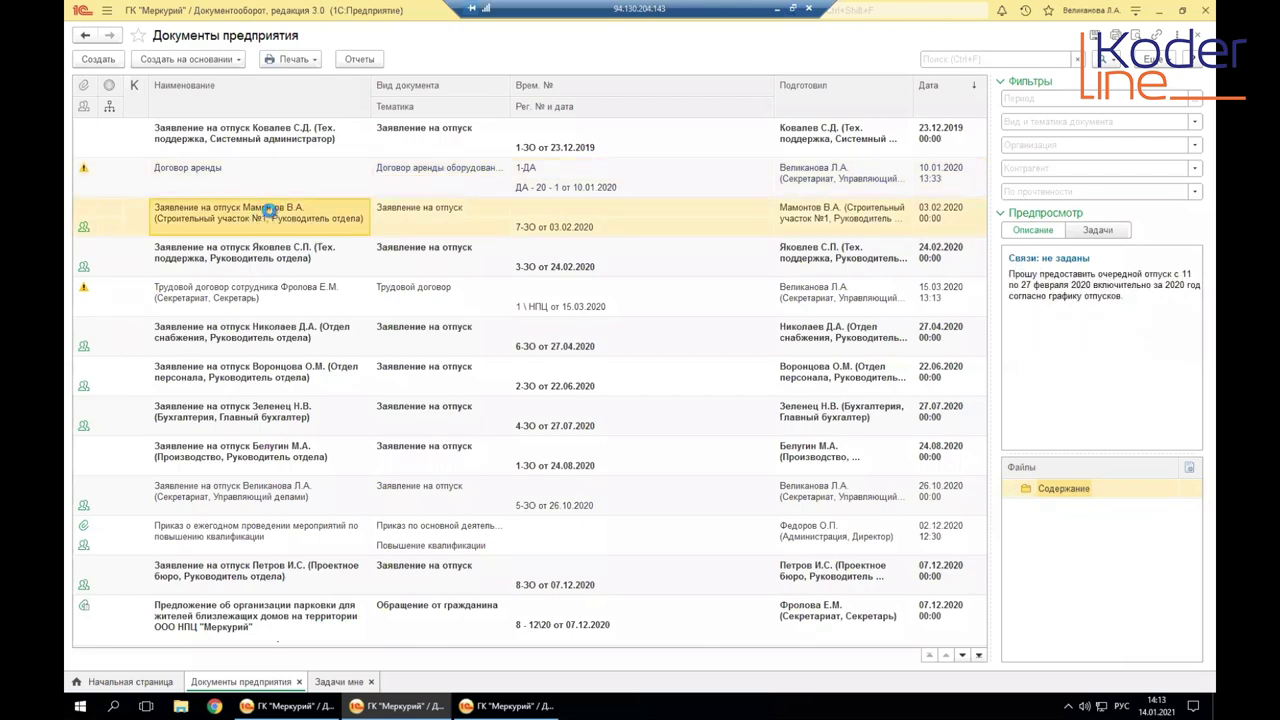
double_click(261, 618)
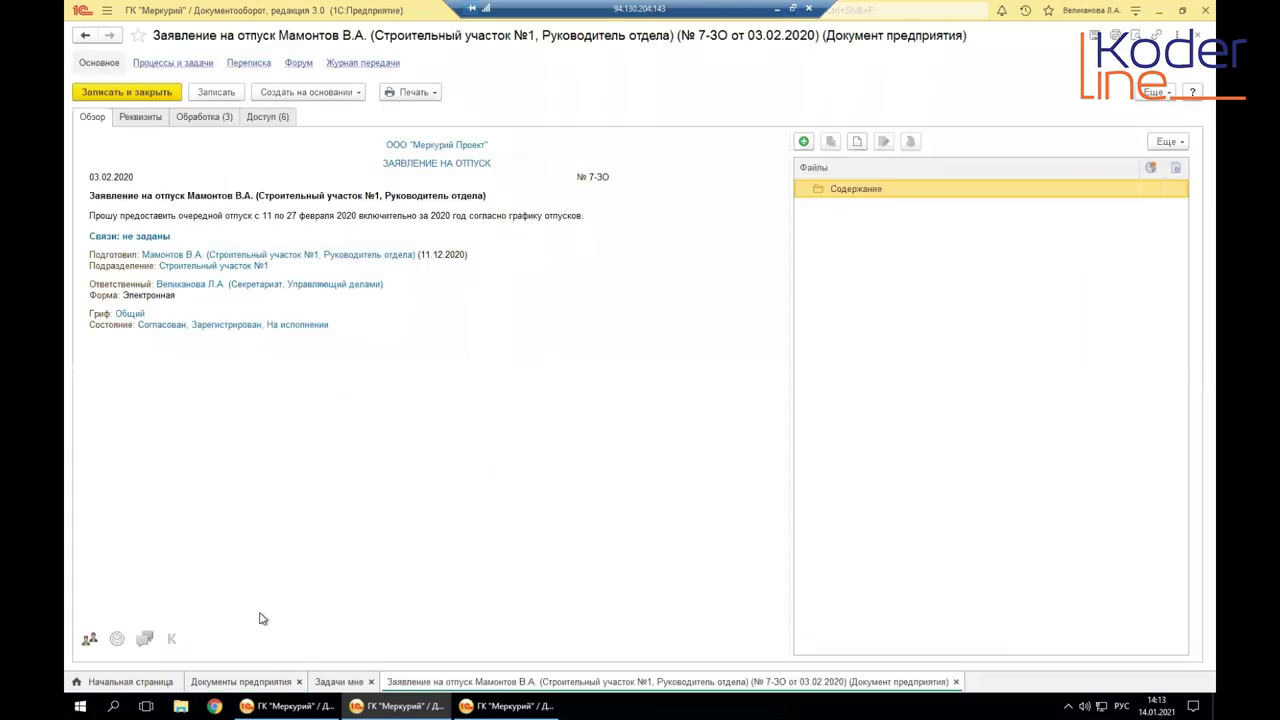
click(137, 117)
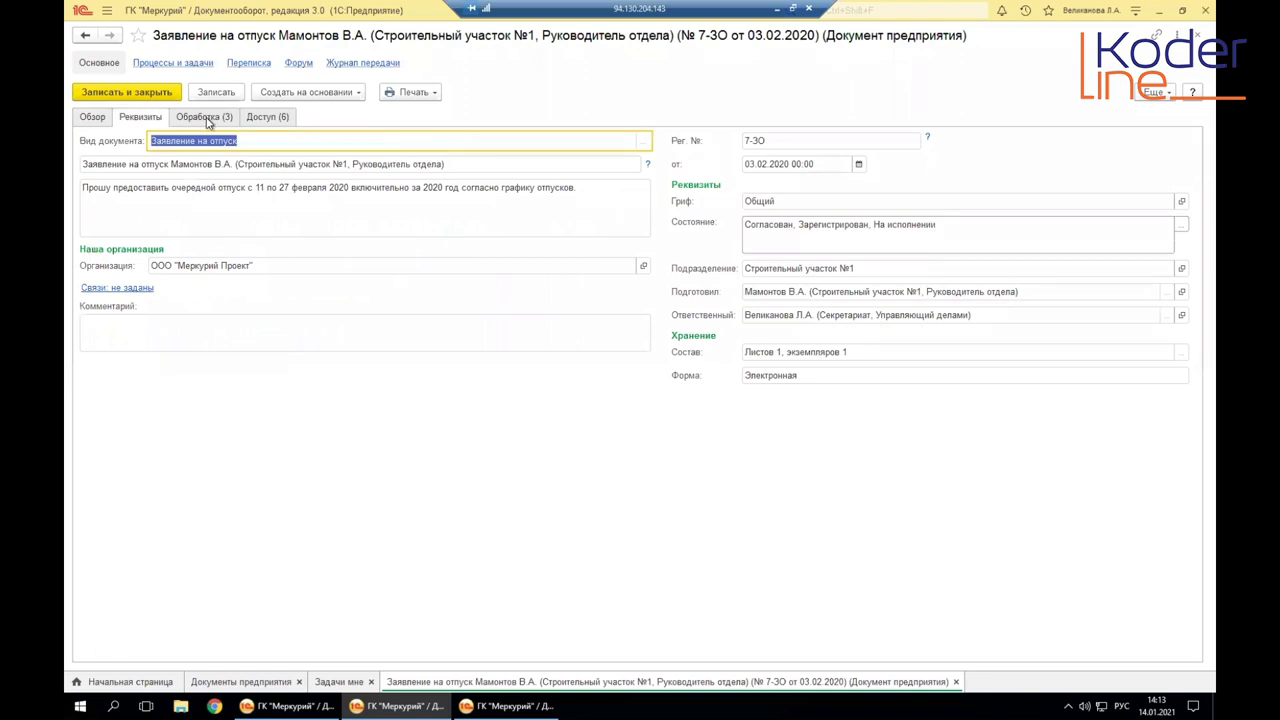
click(206, 117)
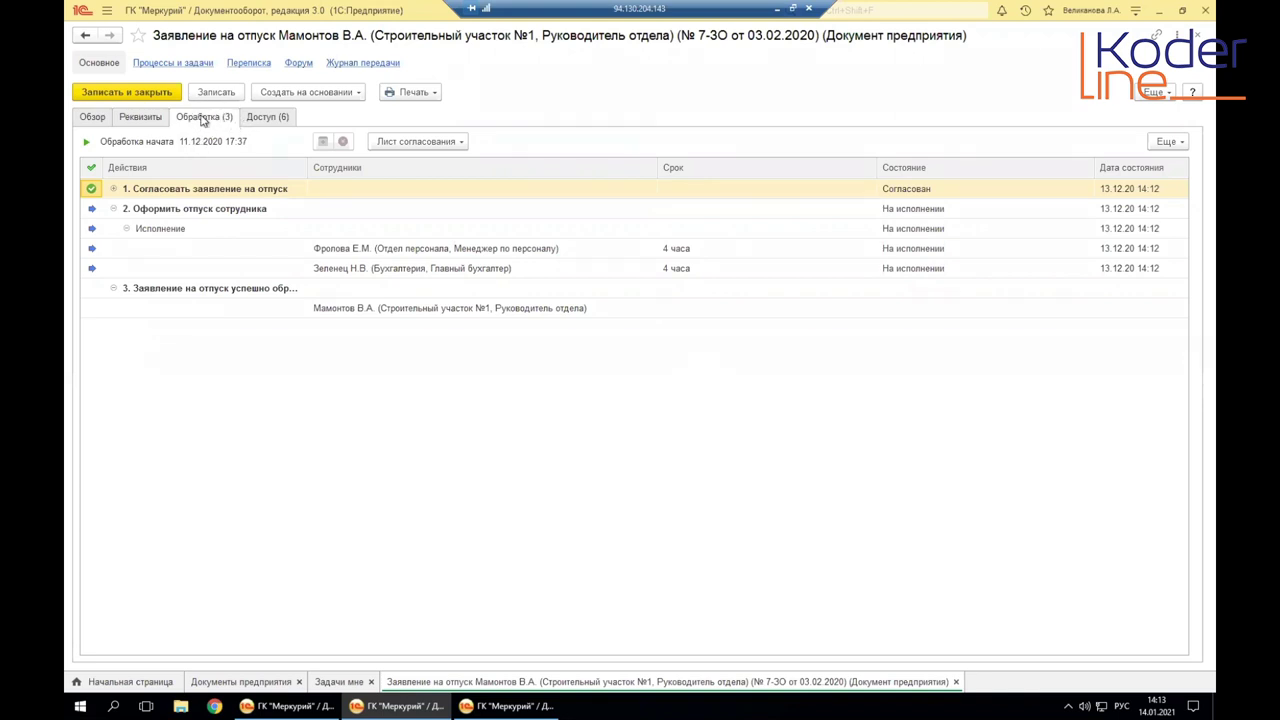
click(266, 118)
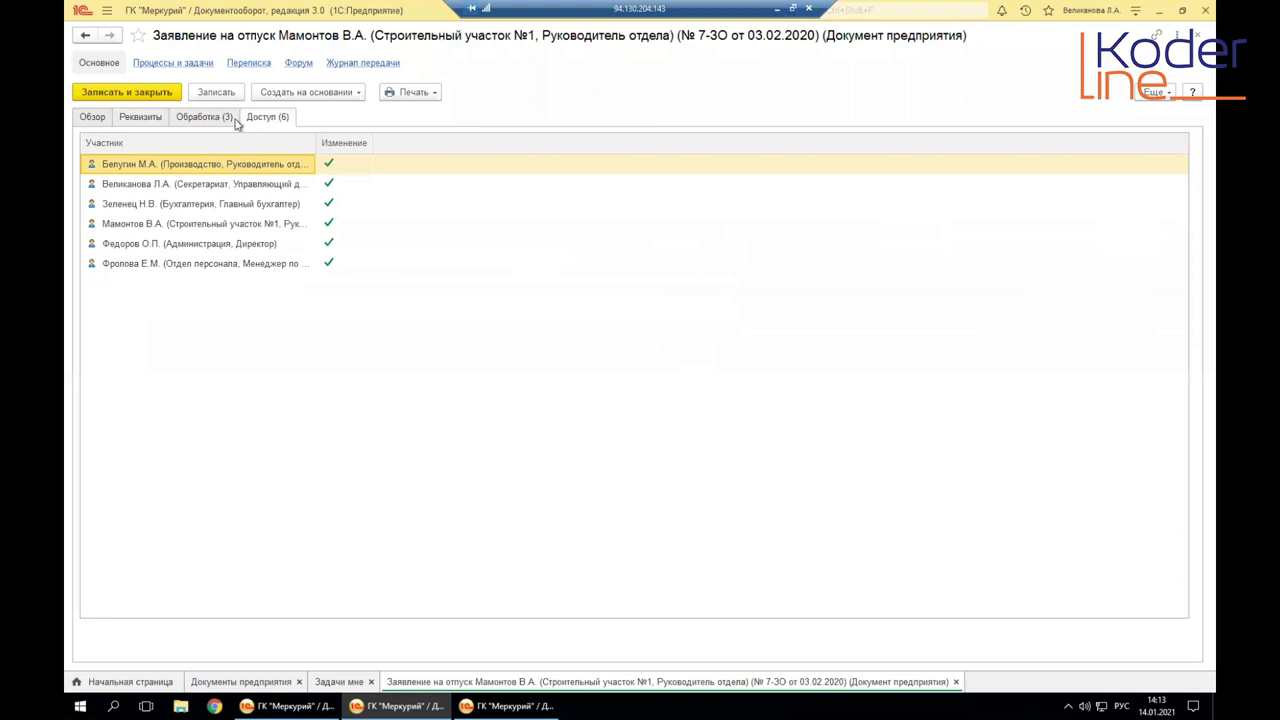
click(92, 117)
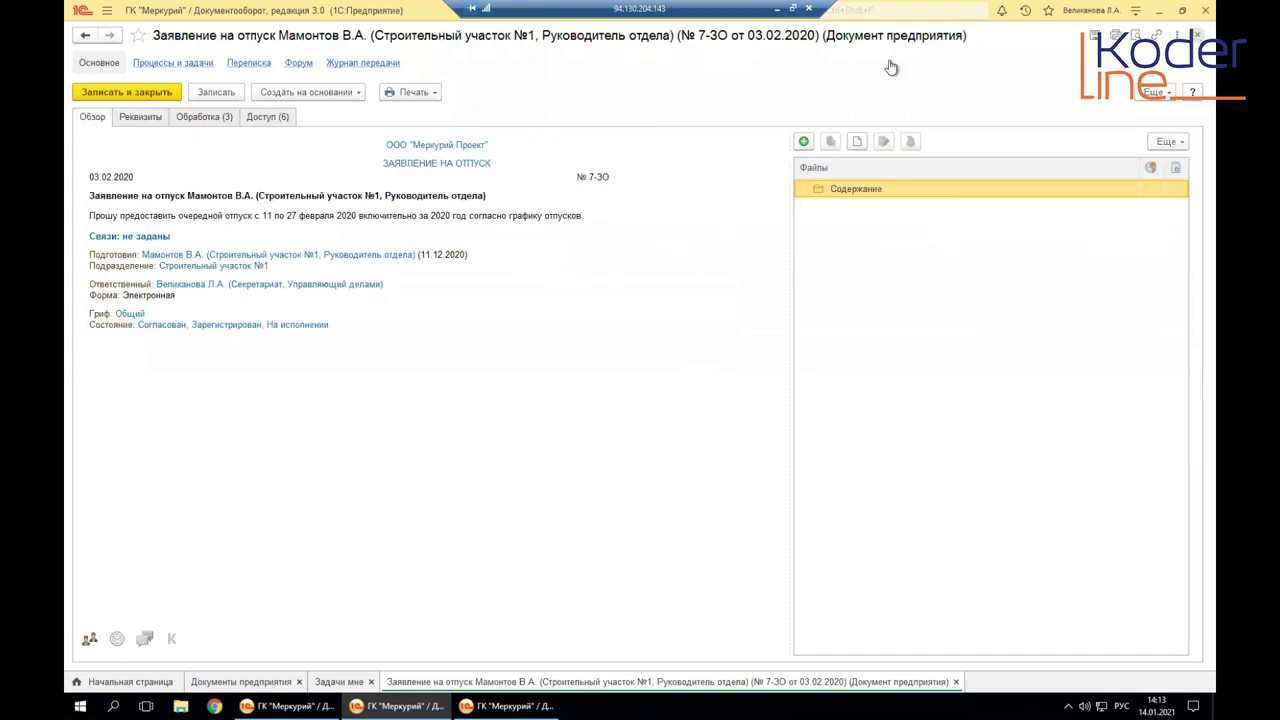
Step: Close the vacation application and view the active tasks of the vacation applications dated 03.02.2020 and 24.02.2020 in the preview
click(1196, 36)
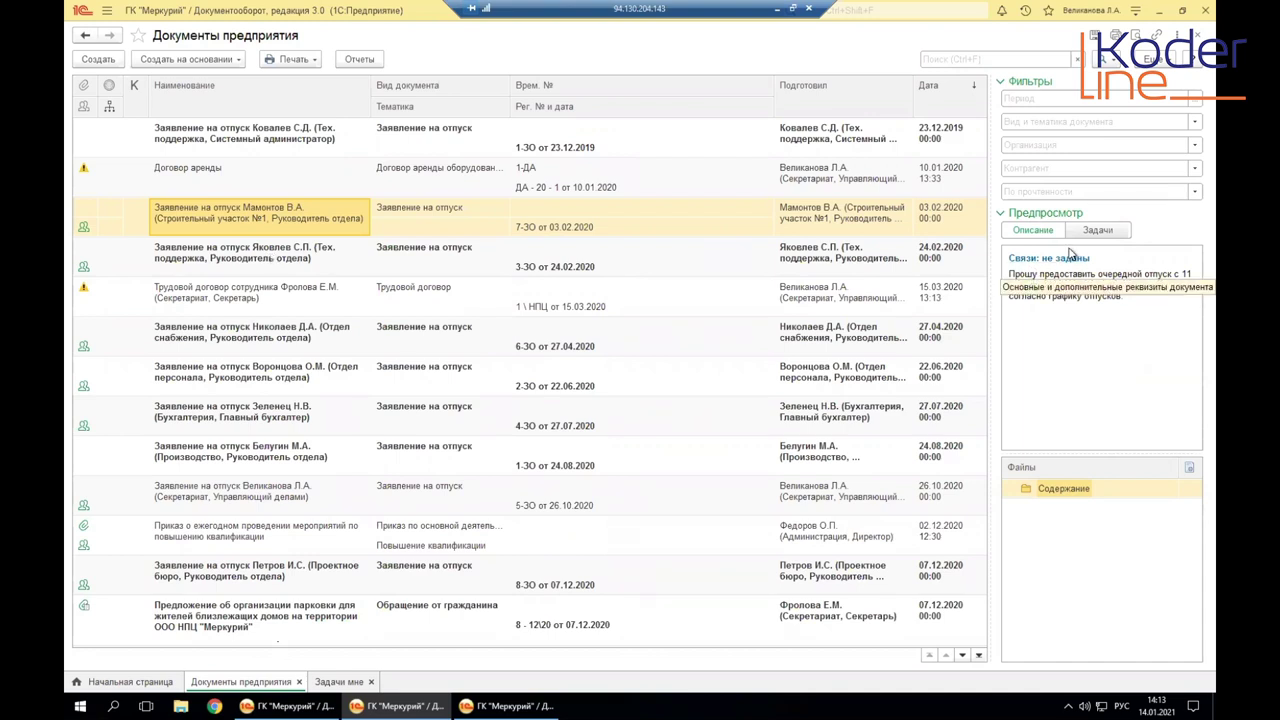
click(1085, 235)
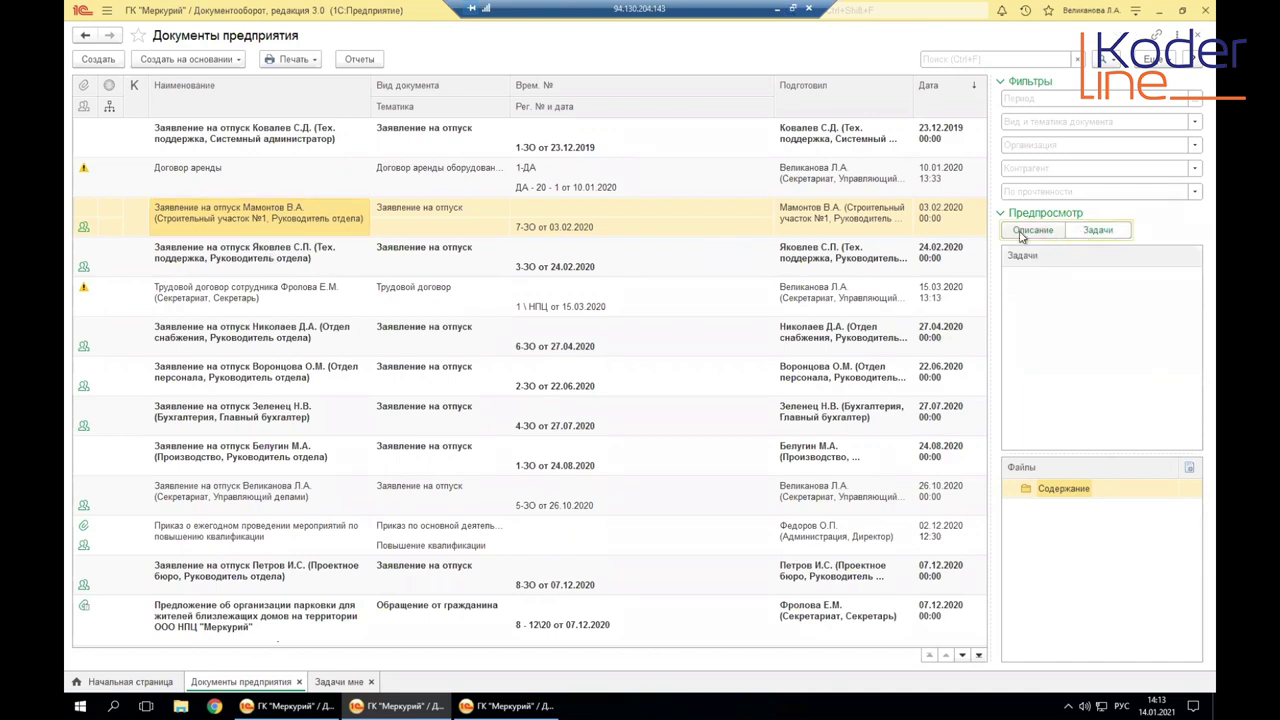
click(248, 264)
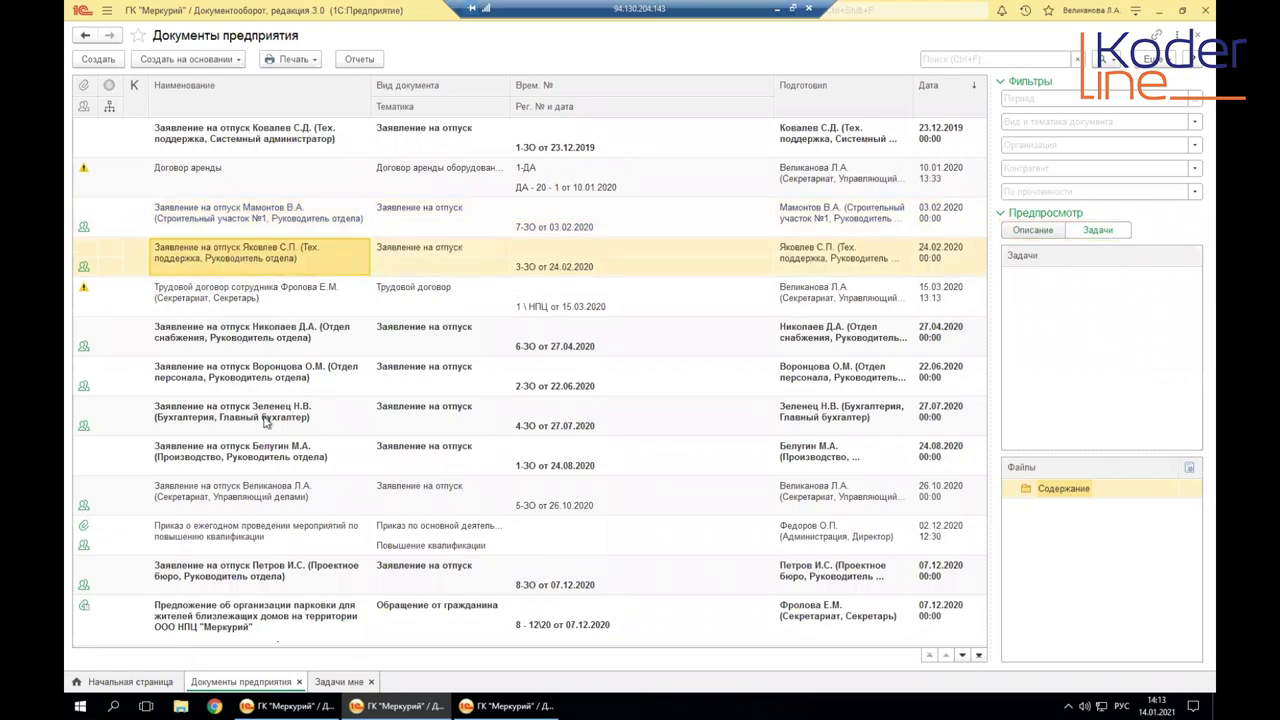
Step: Preview the tasks, description and attached letter file of the outgoing letter Отправка: Договор на ремонт складского помещения
scroll(262, 480, down, 5)
click(196, 566)
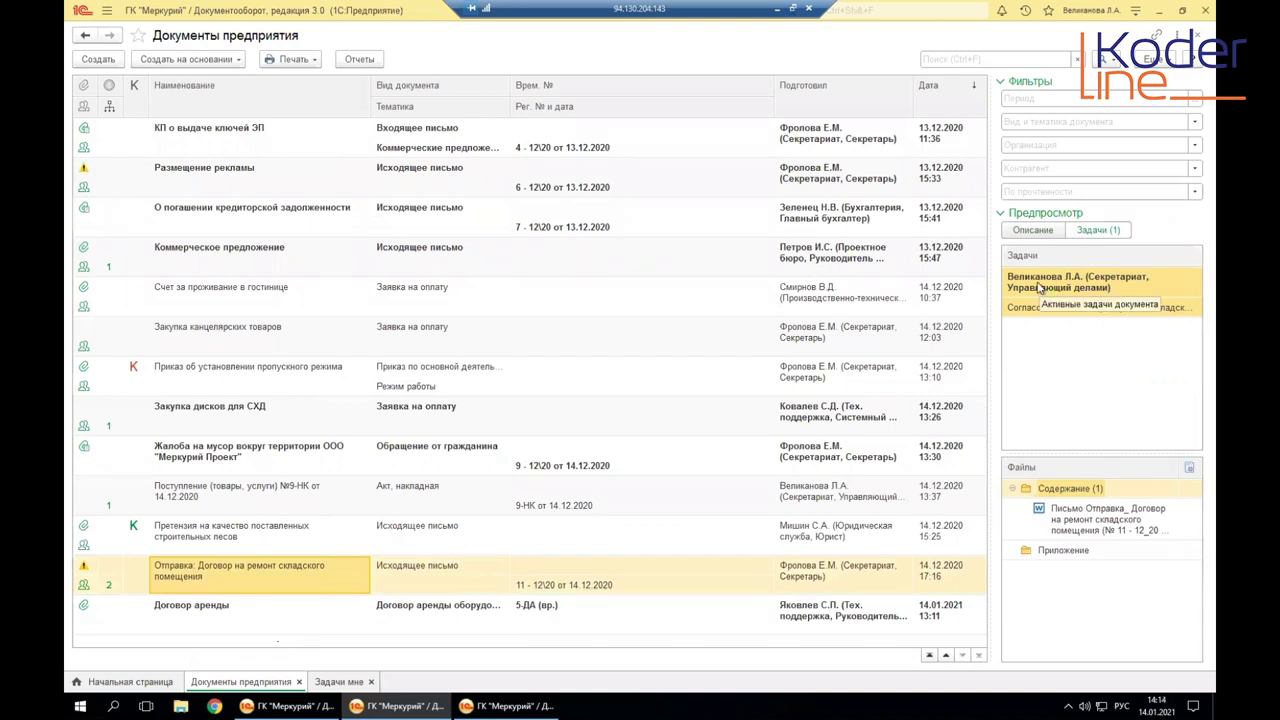
click(1024, 233)
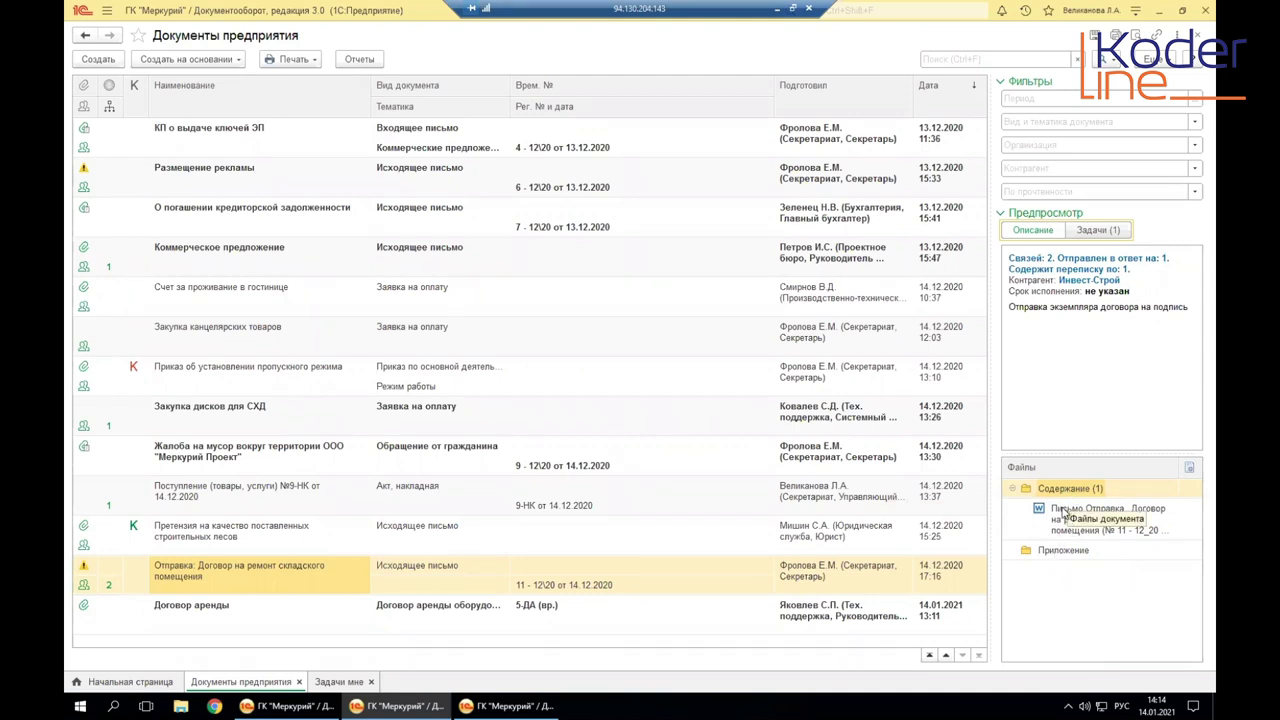
click(1068, 515)
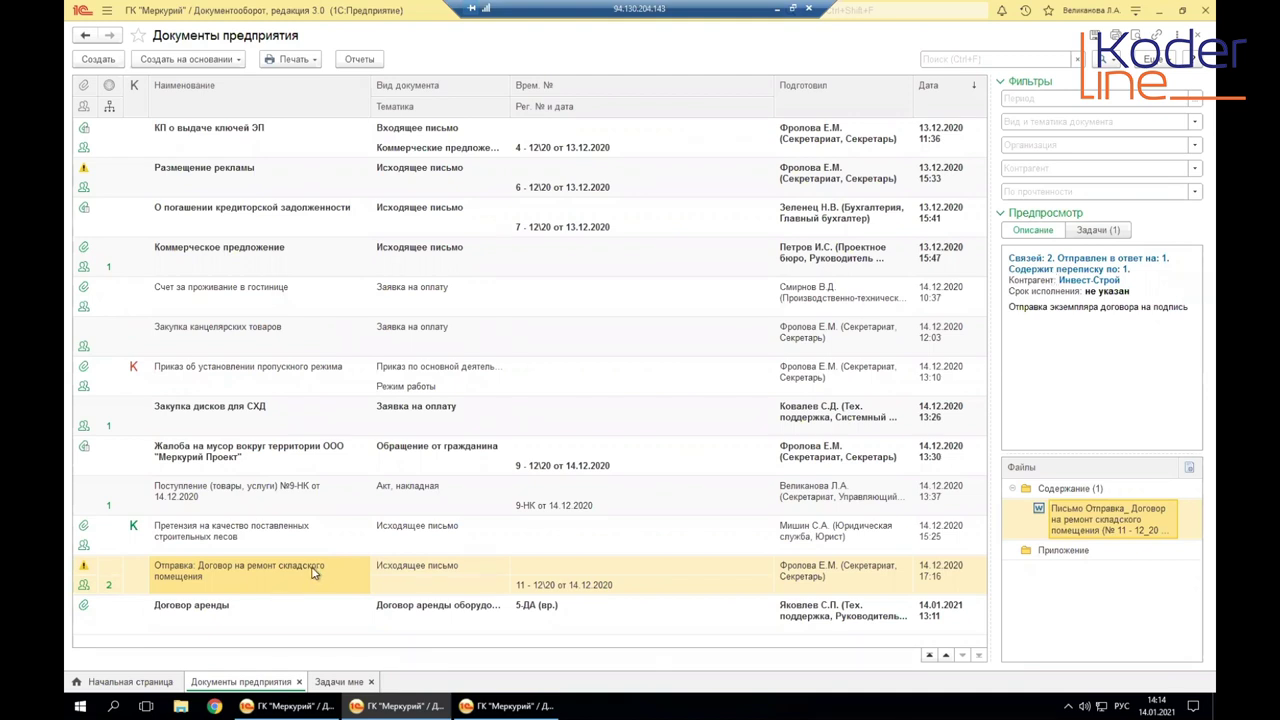
Step: Open the letter's Связи and expand the nested links under Отправлен в ответ на, going through the linked documents and files
click(1043, 269)
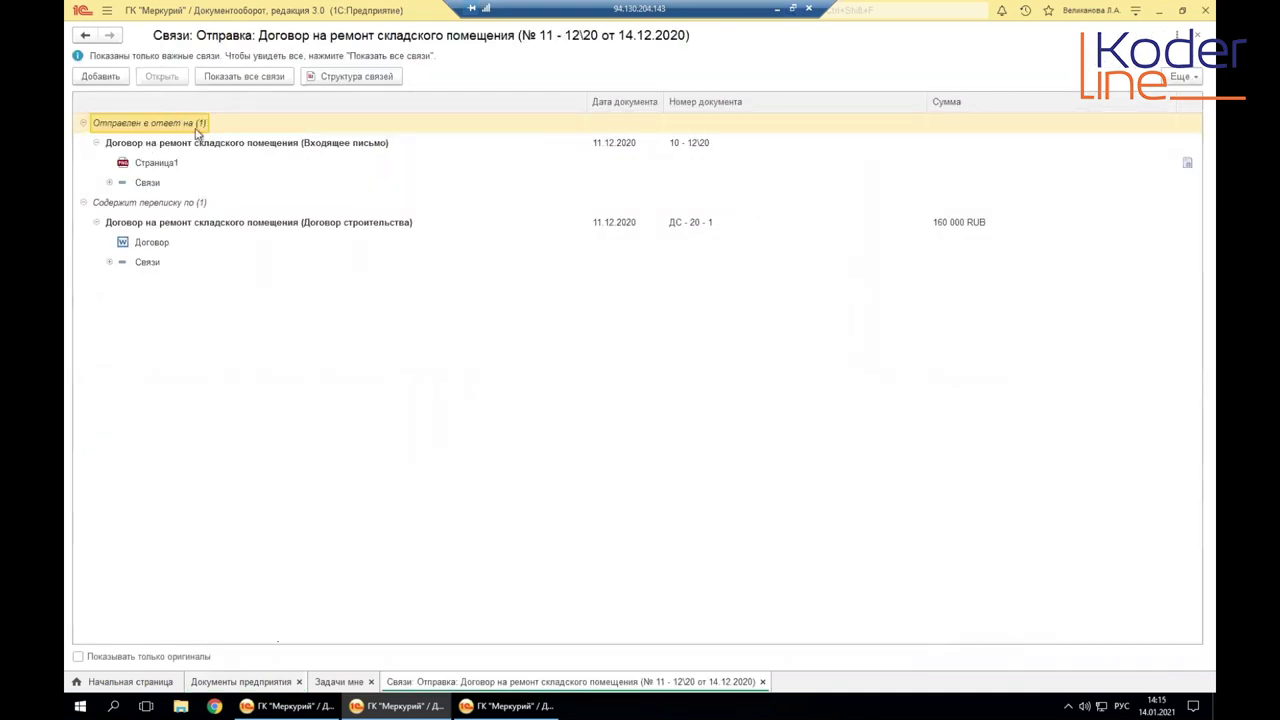
click(145, 183)
click(109, 183)
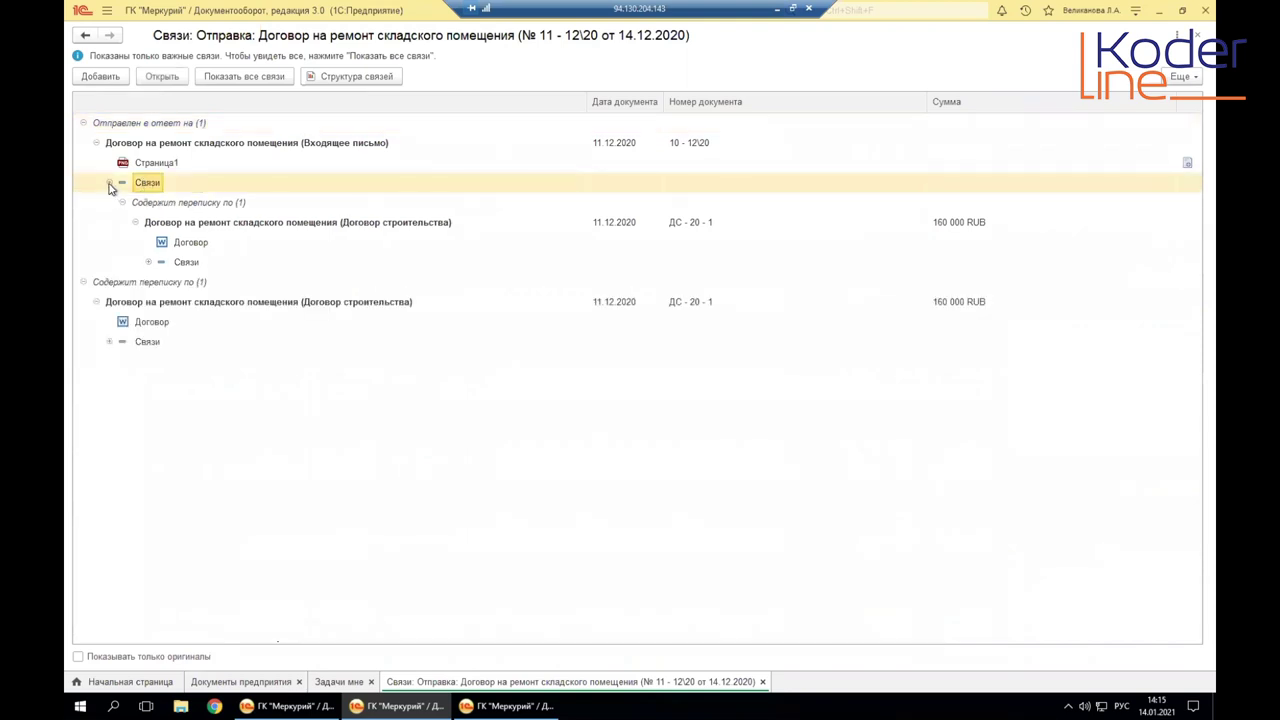
click(148, 263)
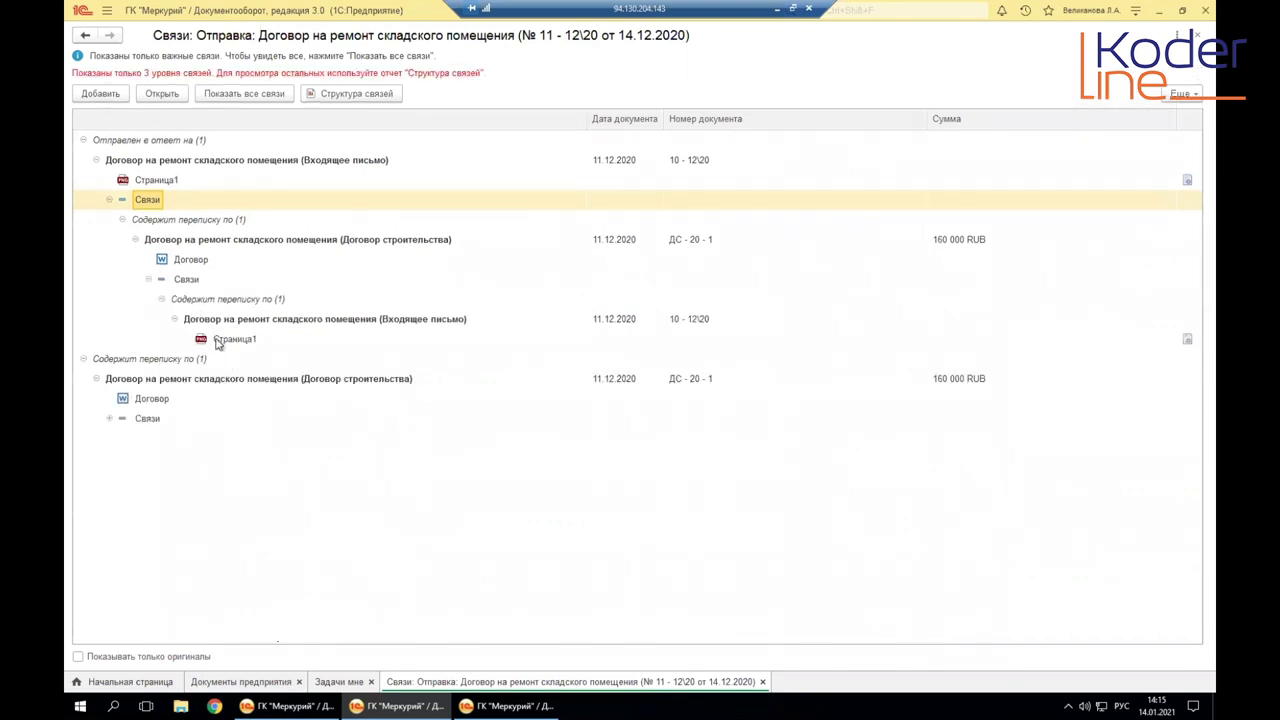
click(216, 339)
click(210, 320)
click(200, 300)
click(188, 280)
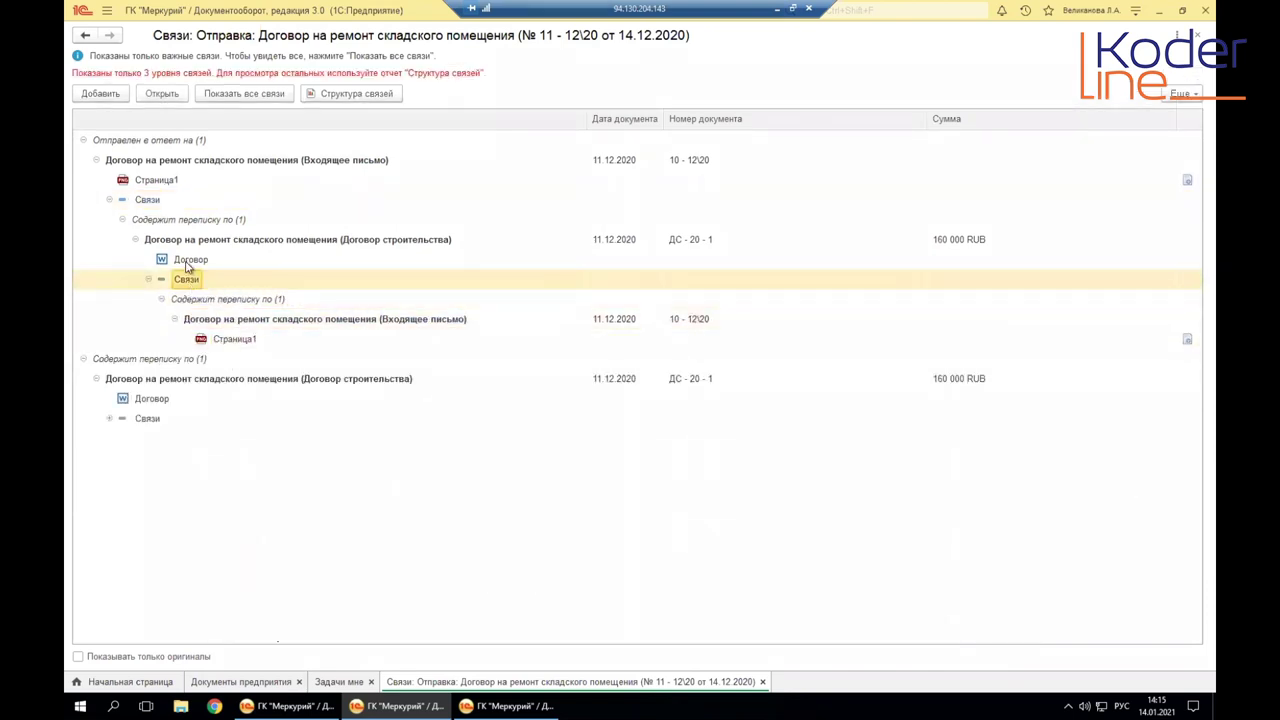
click(187, 262)
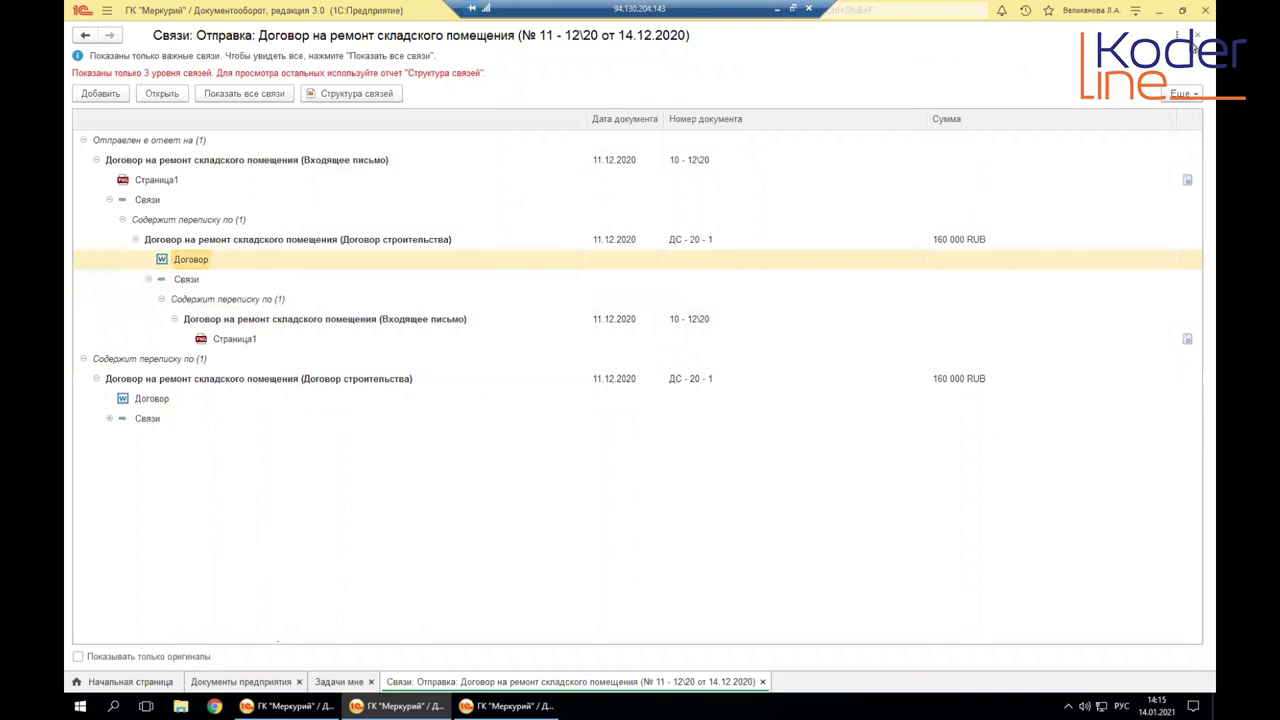
Step: Expand the nested links of the Договор строительства under Содержит переписку по, and close the Связи form
click(111, 420)
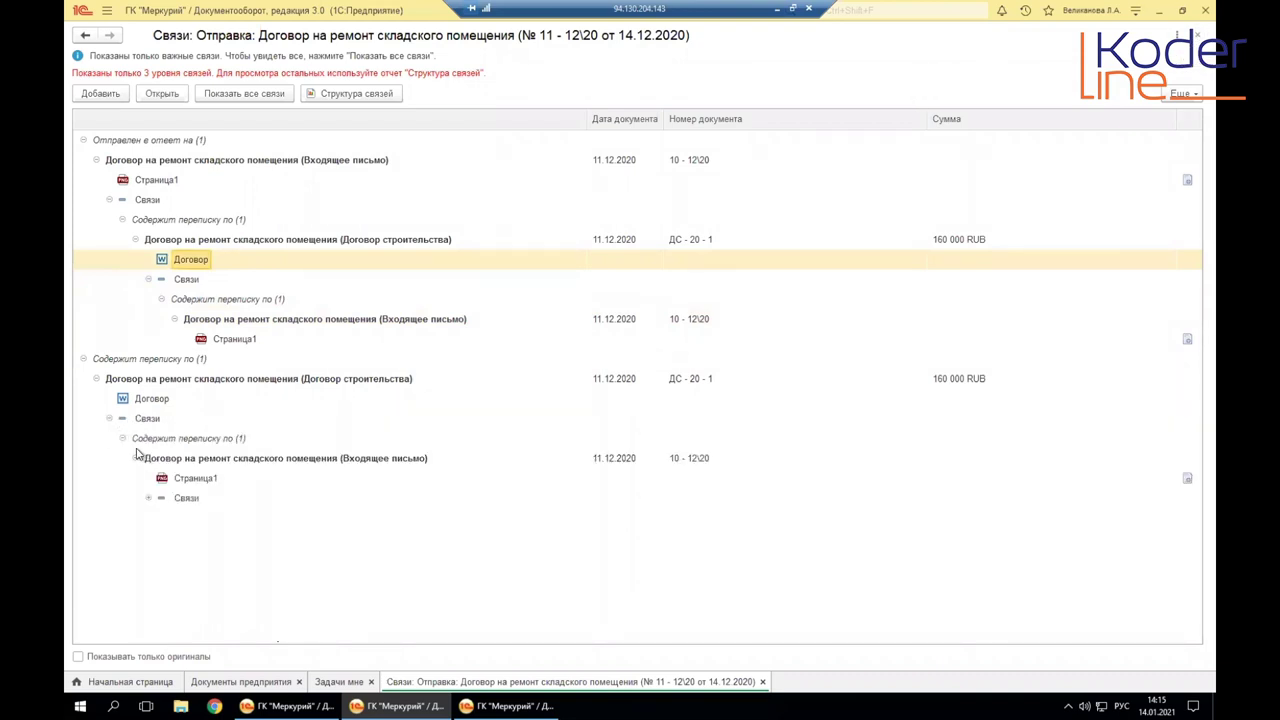
click(149, 500)
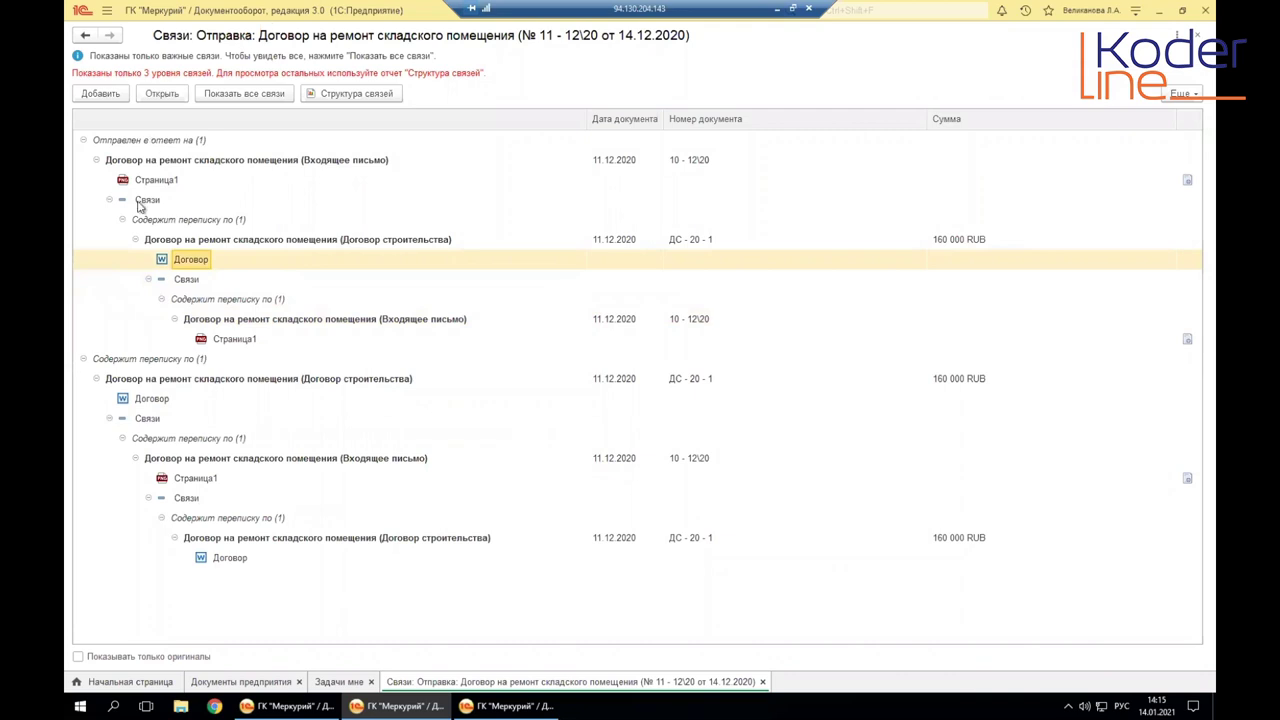
click(1195, 36)
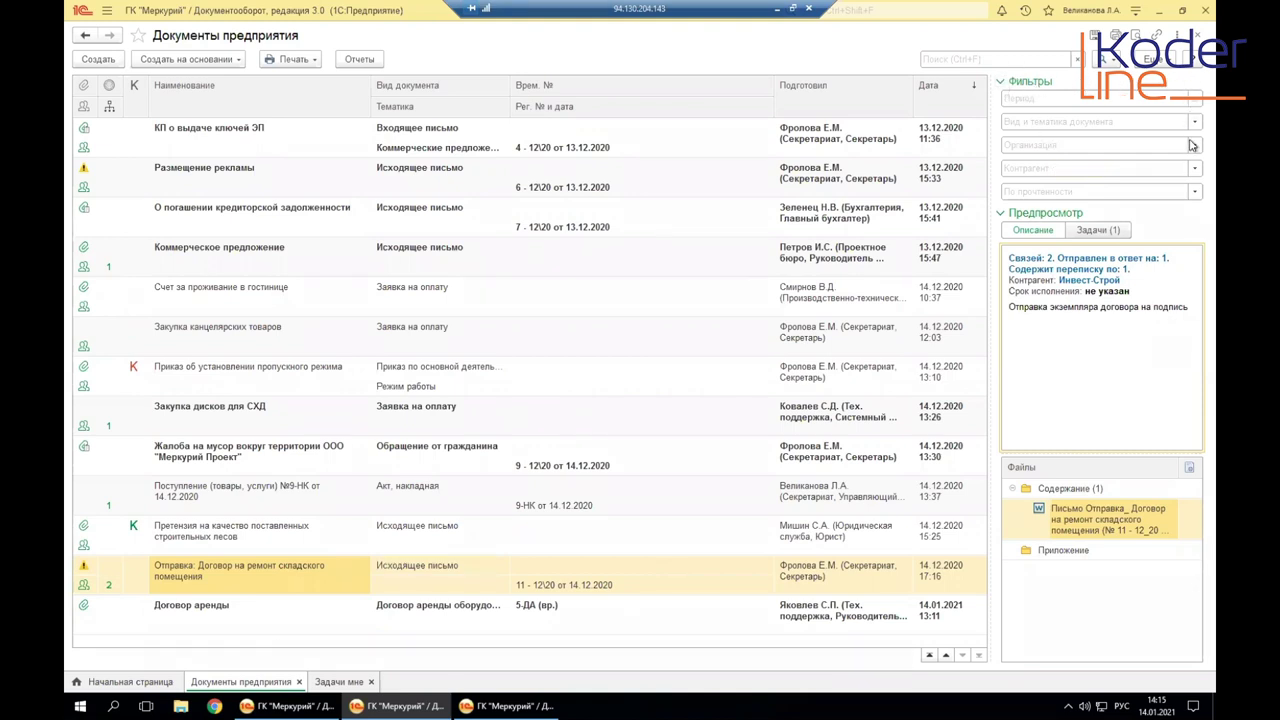
Step: Open the Виды документов list from the Нормативно-справочная информация section
click(1068, 123)
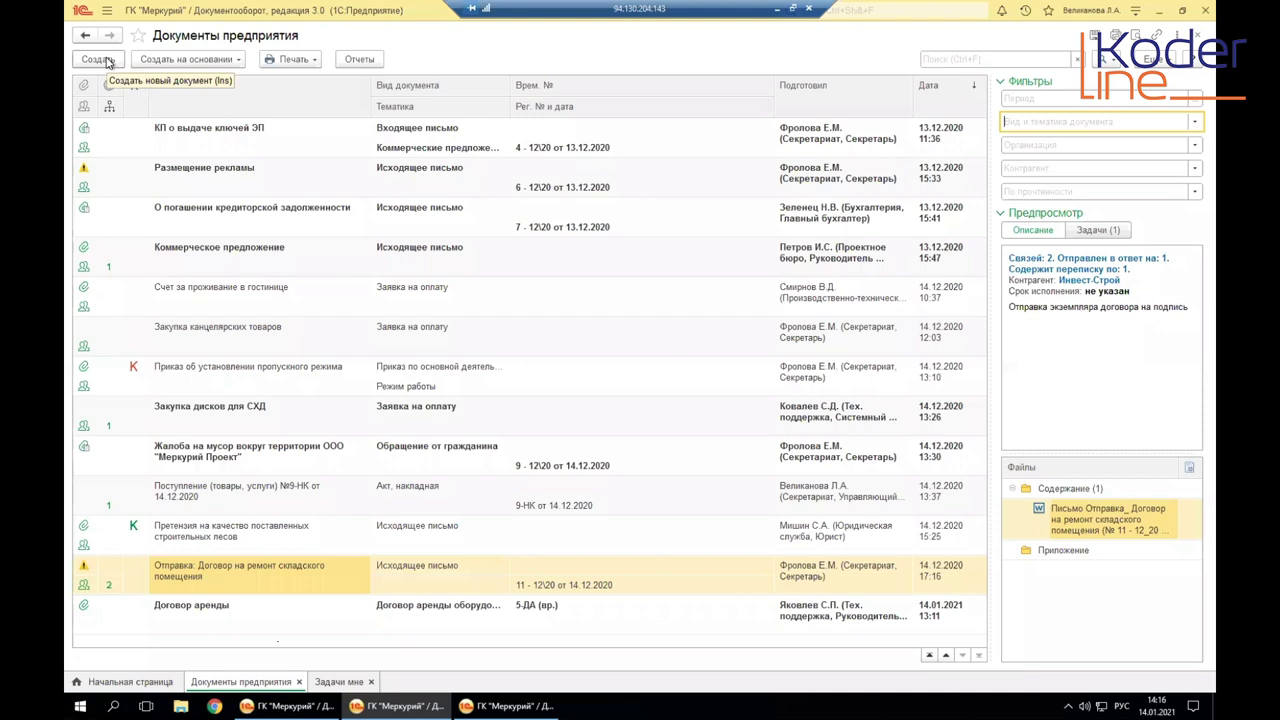
click(107, 12)
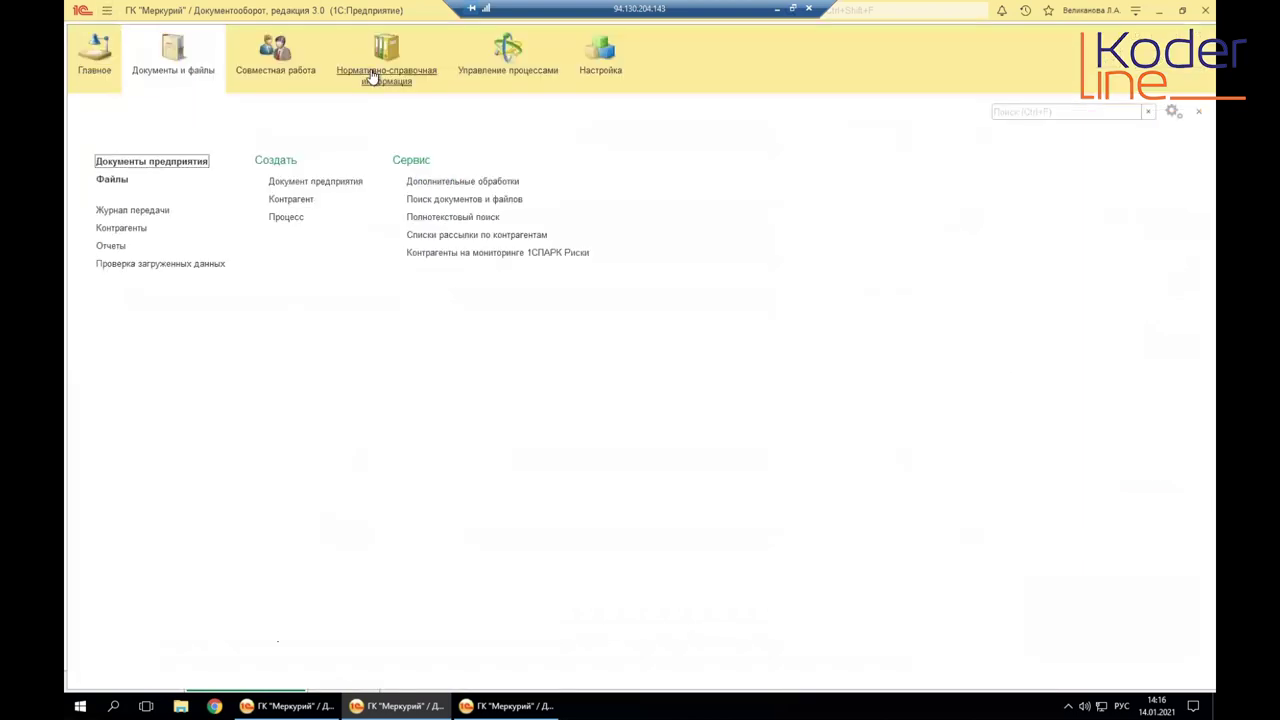
click(371, 78)
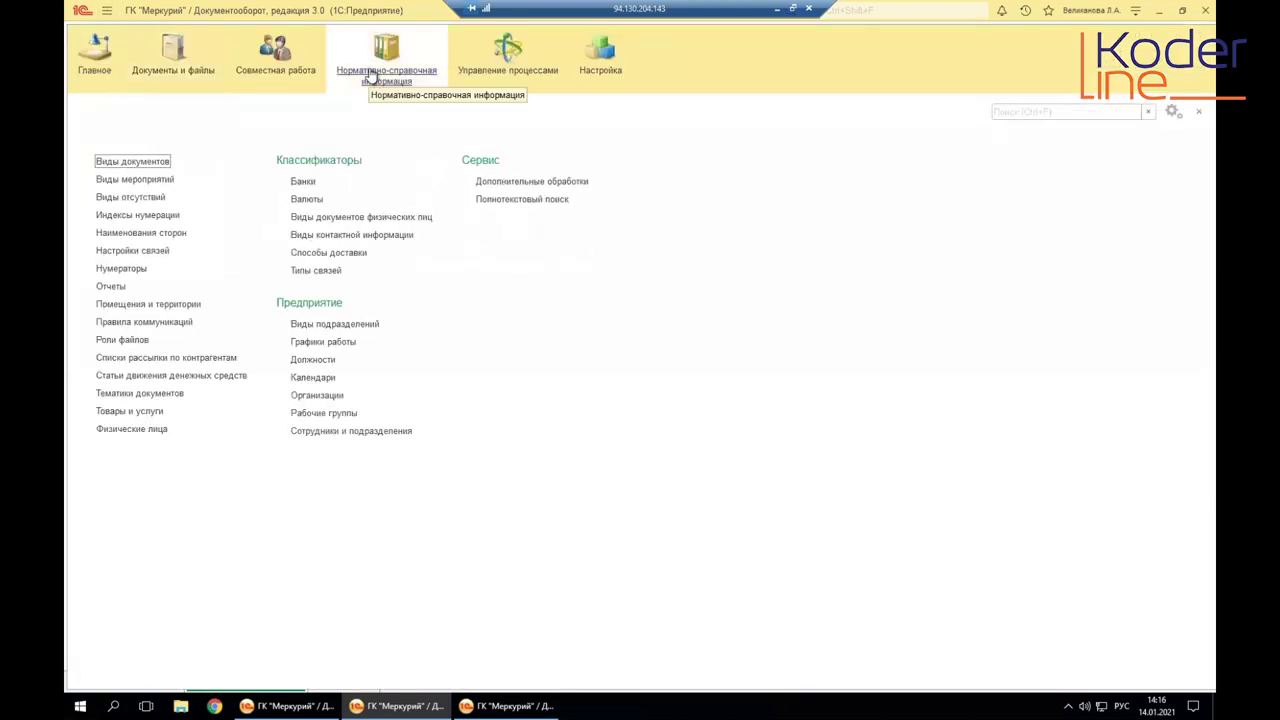
right_click(118, 170)
click(148, 161)
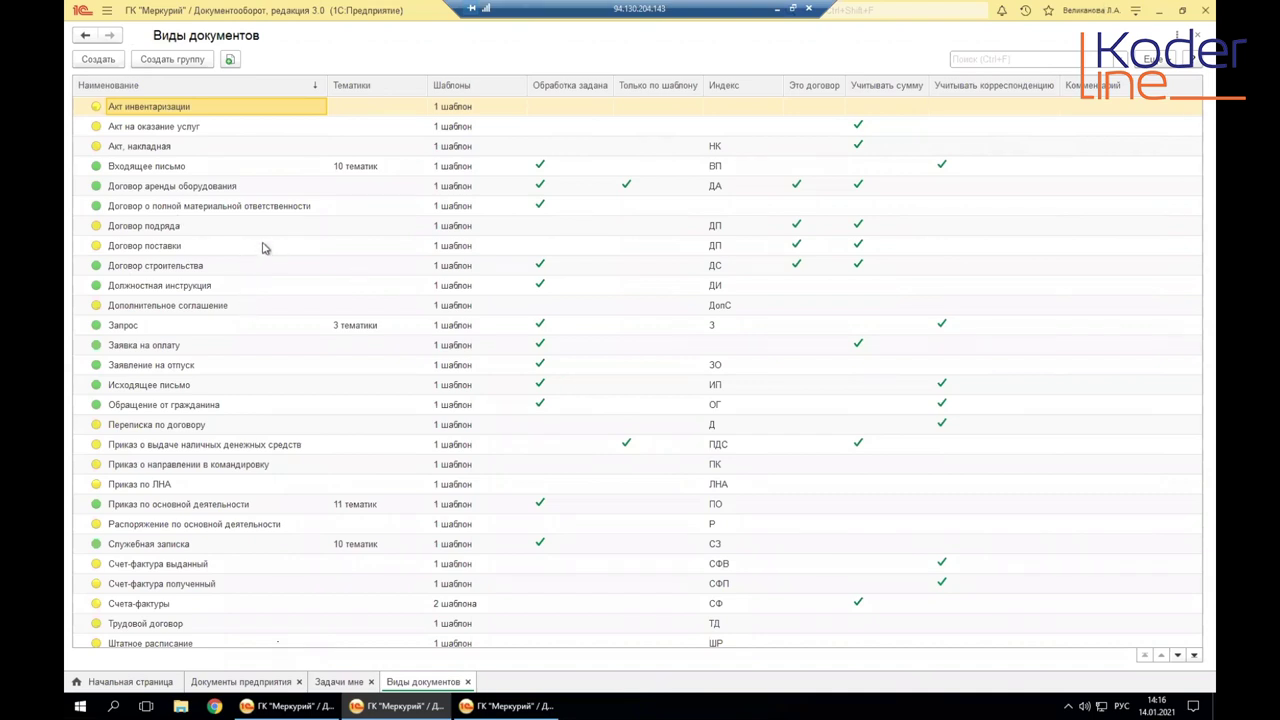
Step: Look through the document types, including Акт на оказание услуг, Акт инвентаризации and the topics and templates of Входящее письмо
click(178, 128)
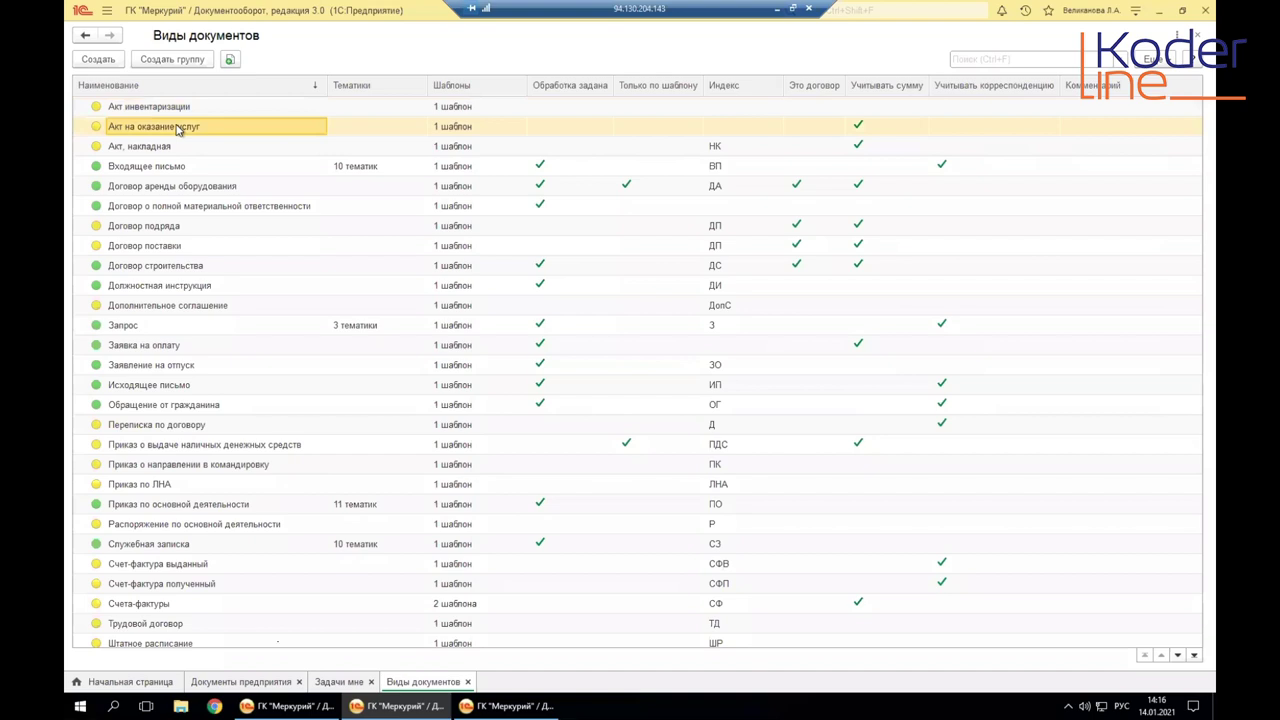
click(166, 108)
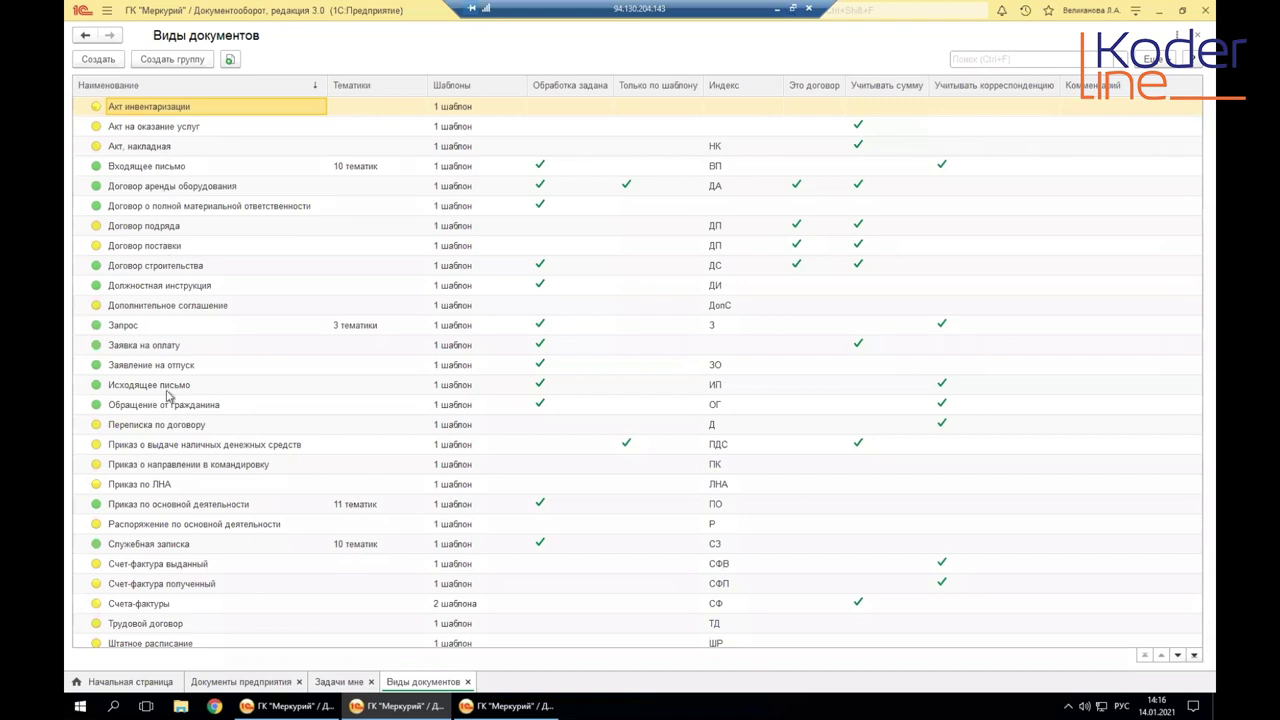
click(380, 168)
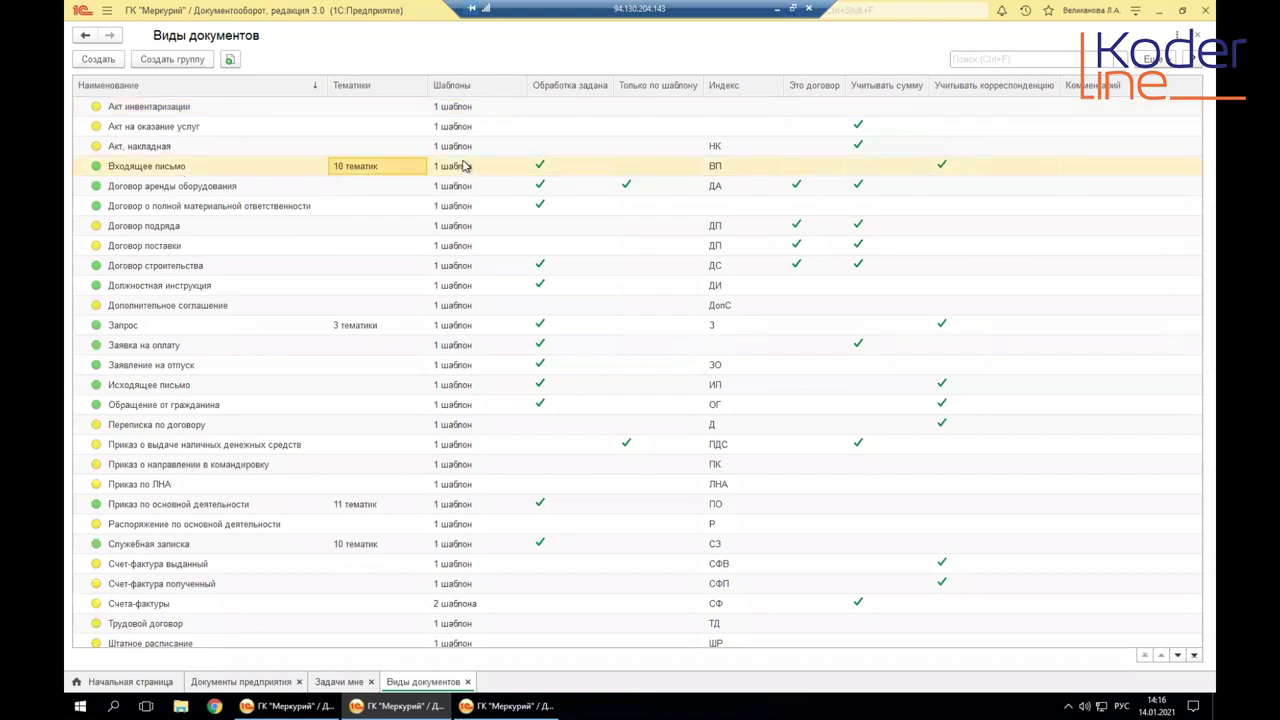
click(468, 168)
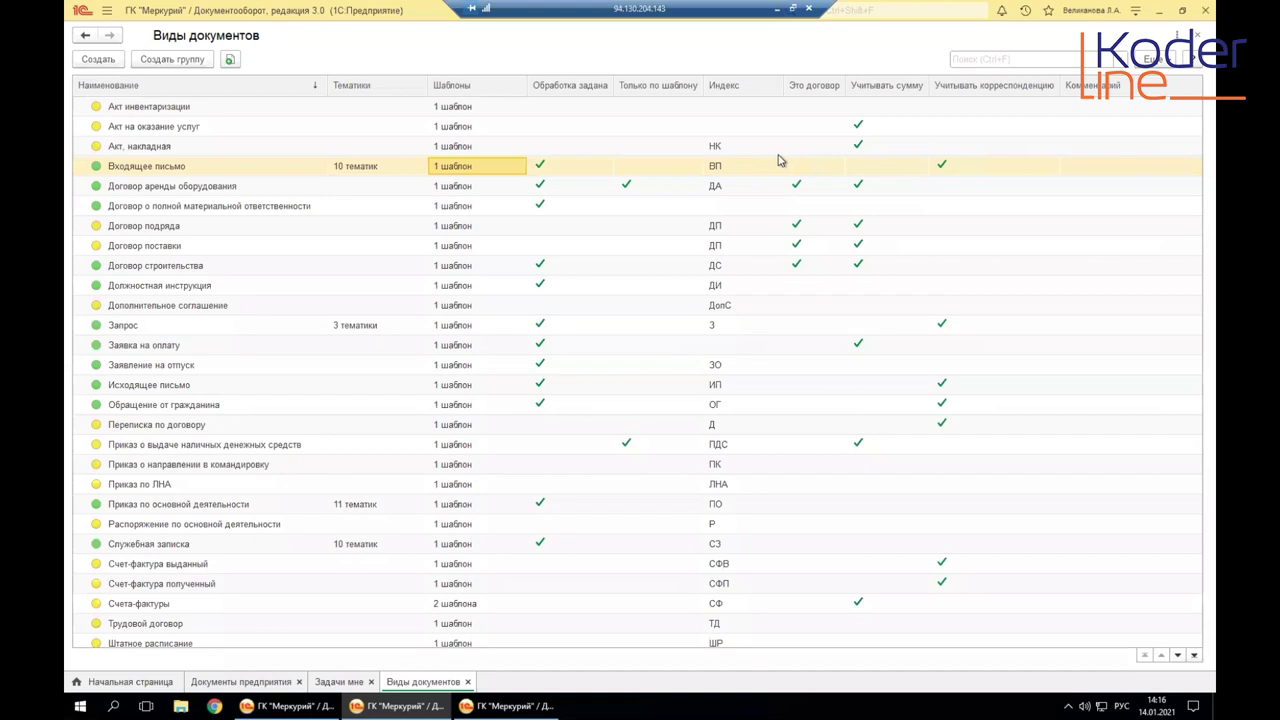
Step: Open the Входящее письмо document type and view its Тематики, selecting Защита интересов Предприятия в области охраны труда
click(152, 168)
key(Return)
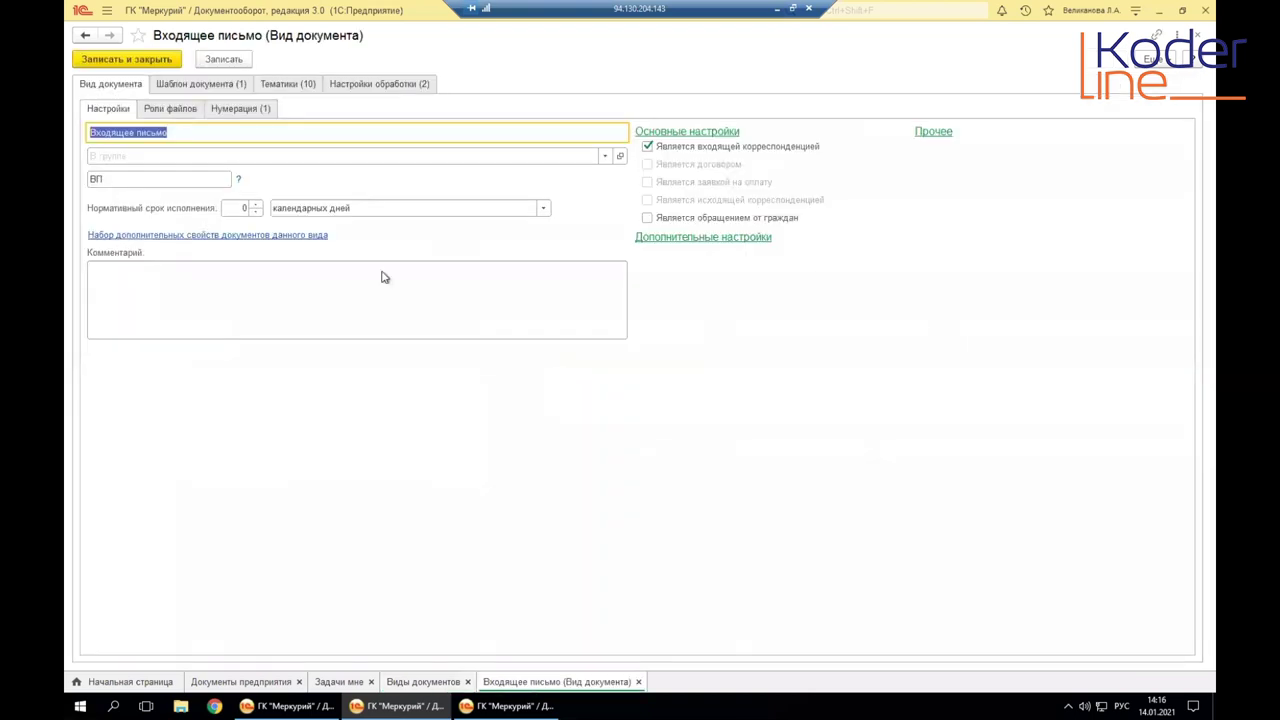
click(297, 86)
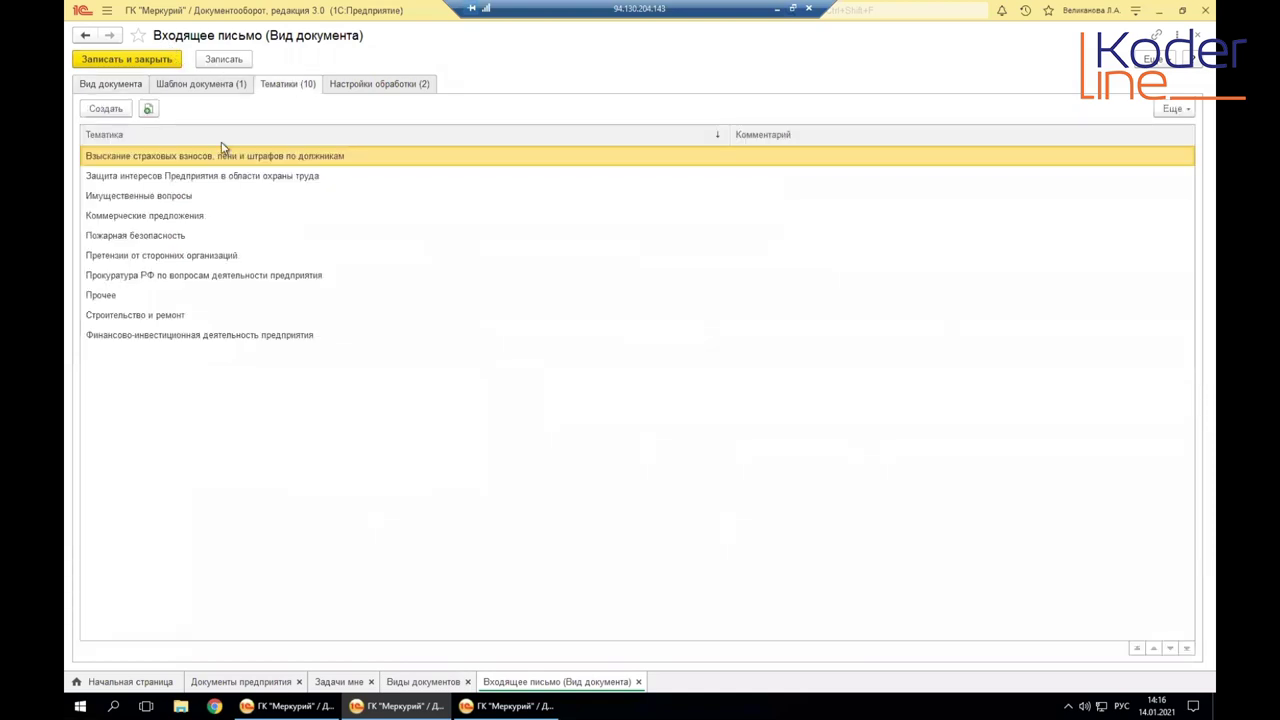
click(150, 177)
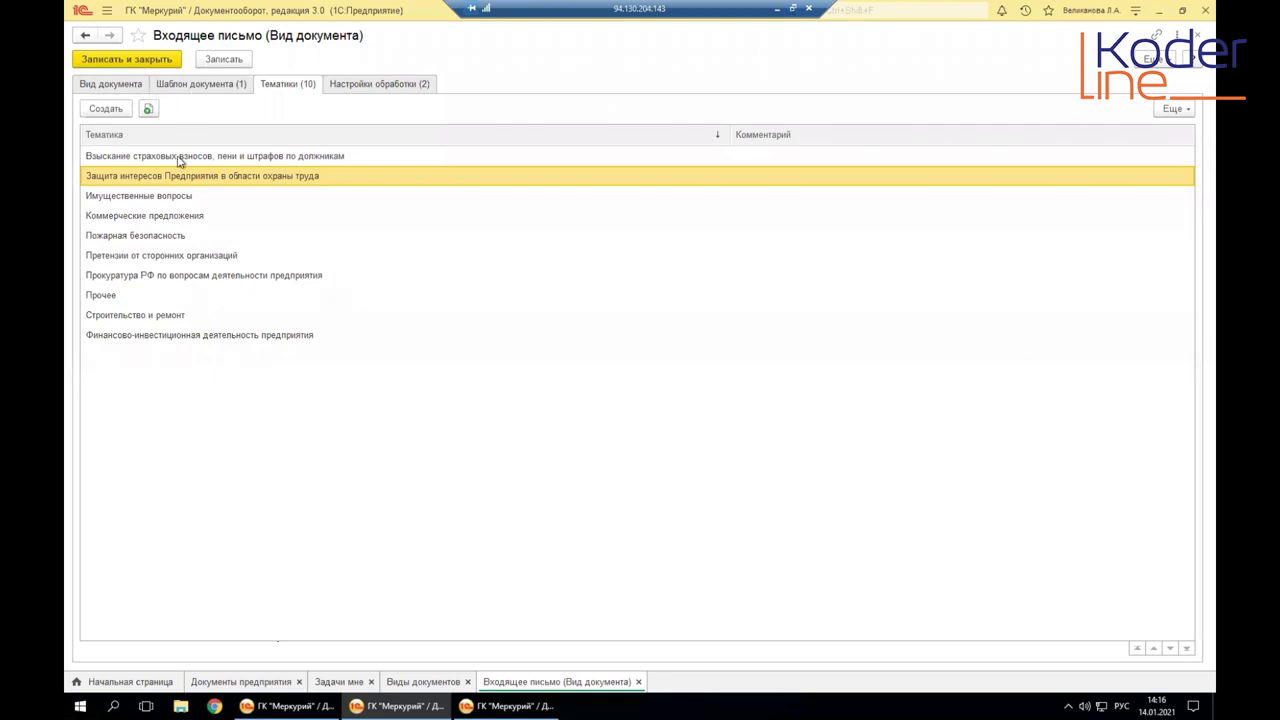
Step: Start a new topic for Входящее письмо and set its Не действует с даты to 01.02.2021
click(108, 110)
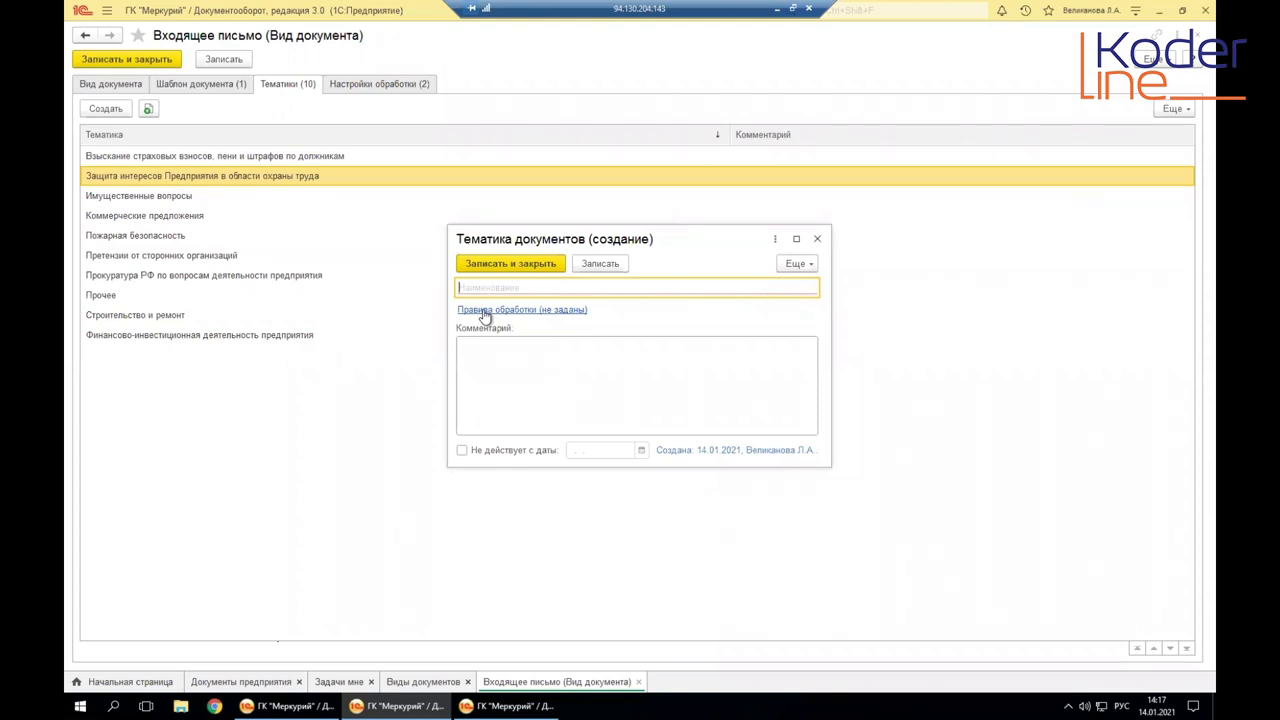
click(500, 356)
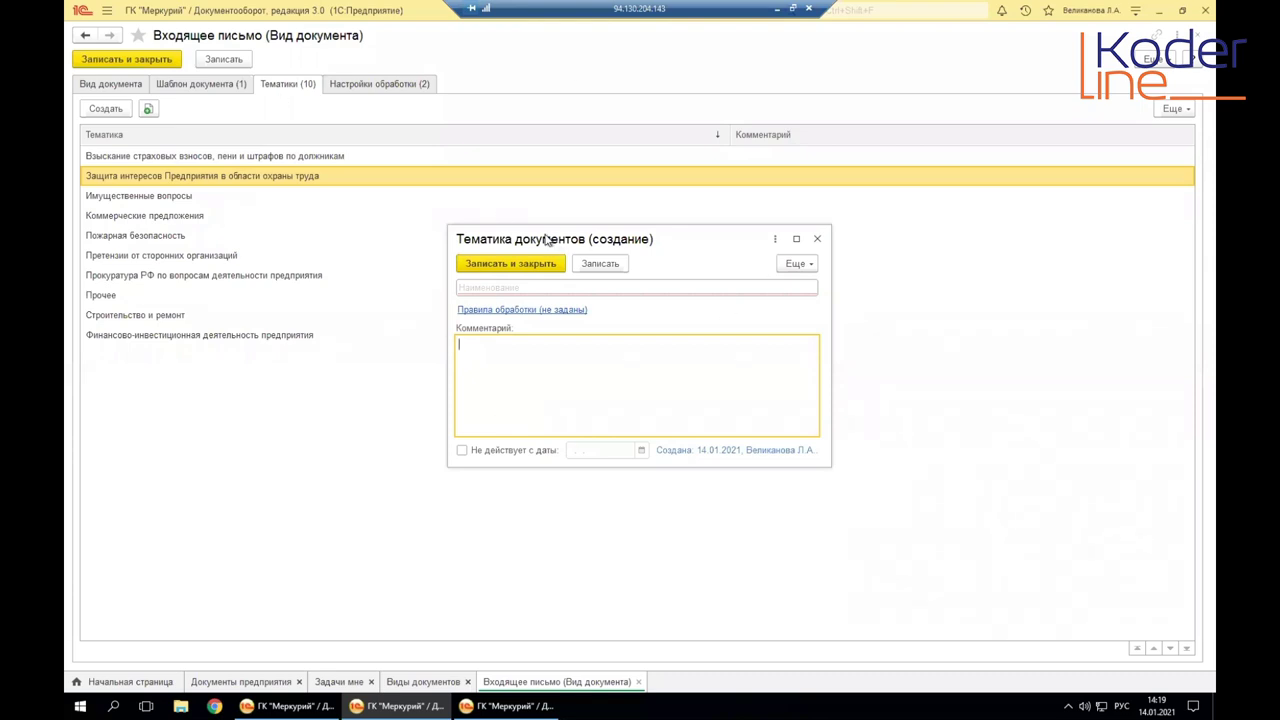
drag(552, 248, 558, 234)
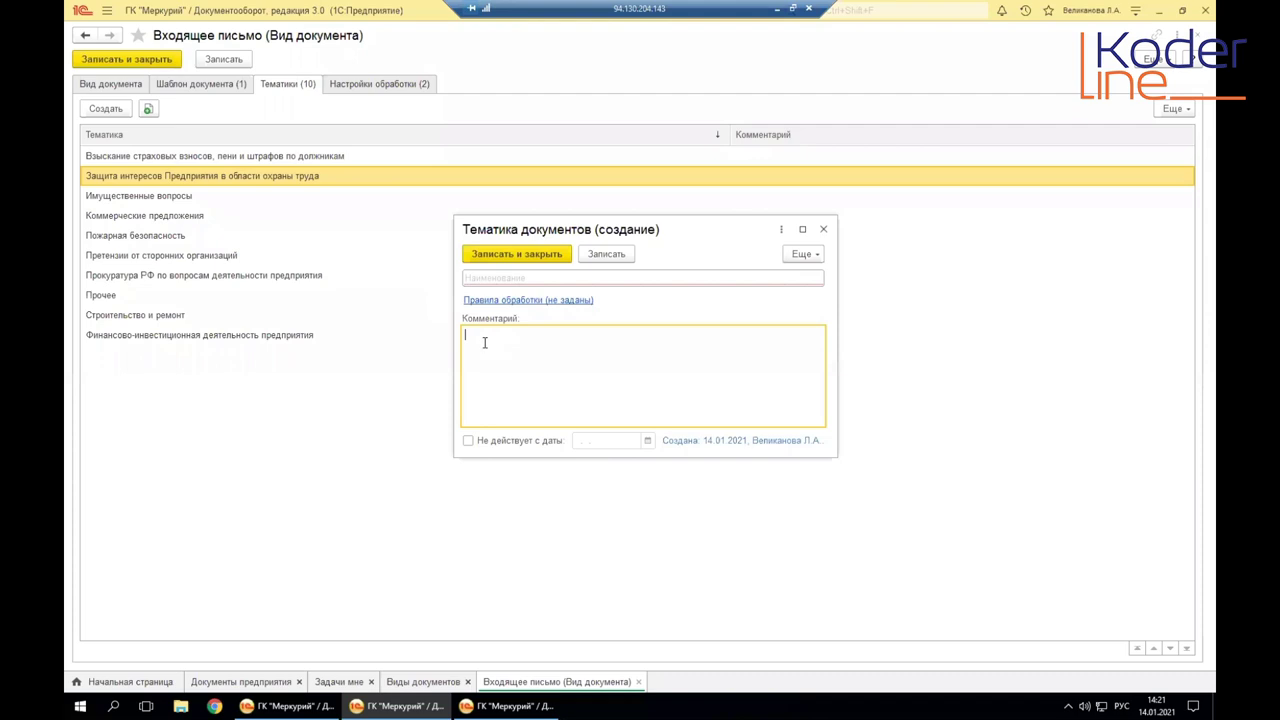
click(469, 442)
click(648, 441)
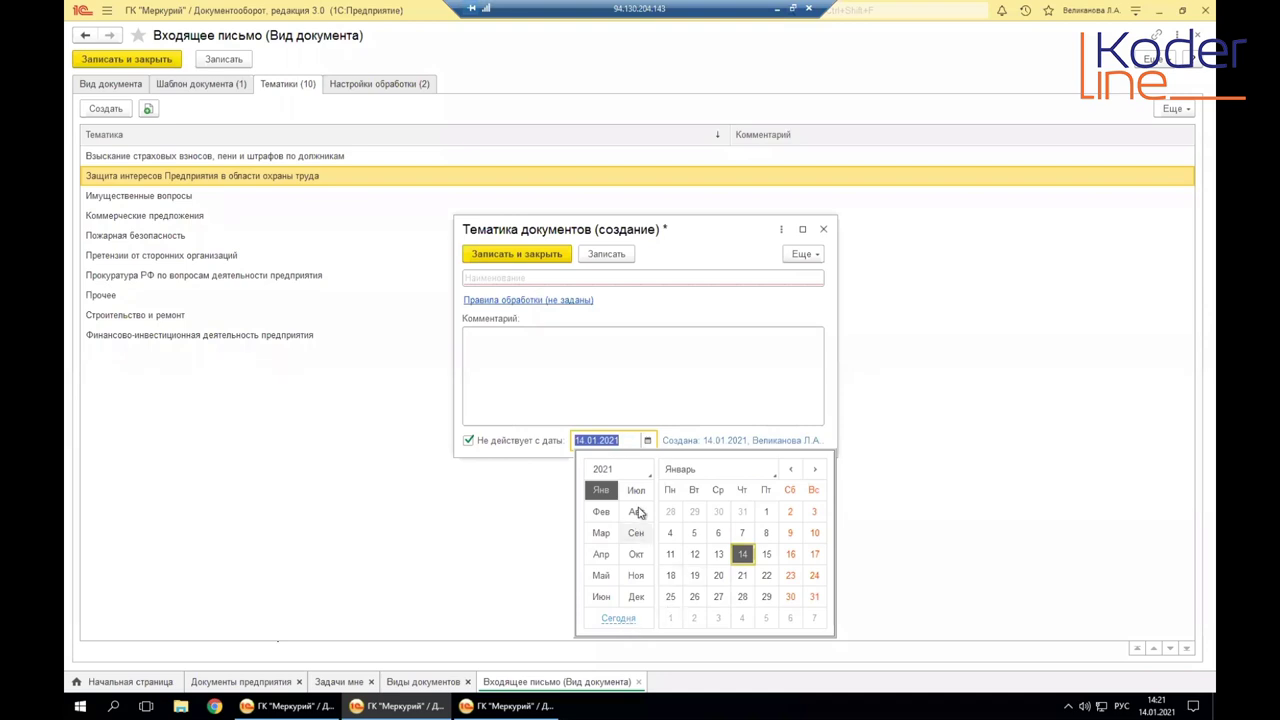
click(601, 513)
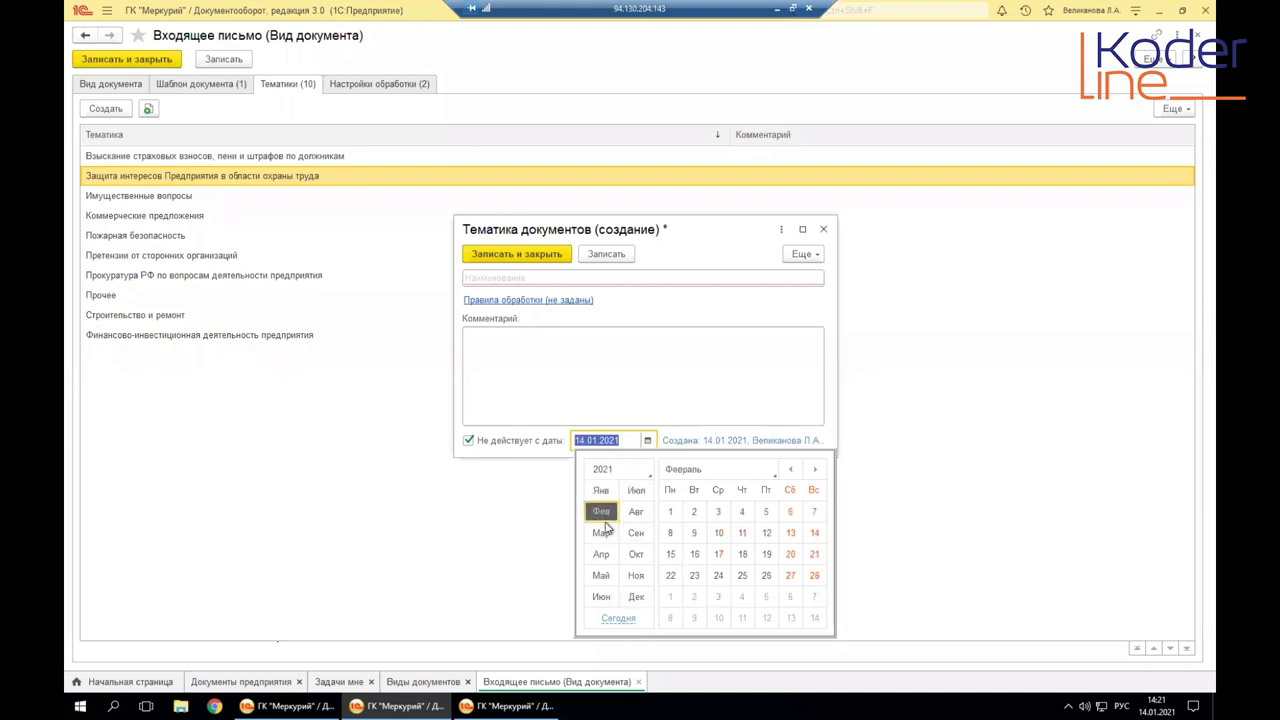
click(670, 511)
click(532, 355)
click(525, 277)
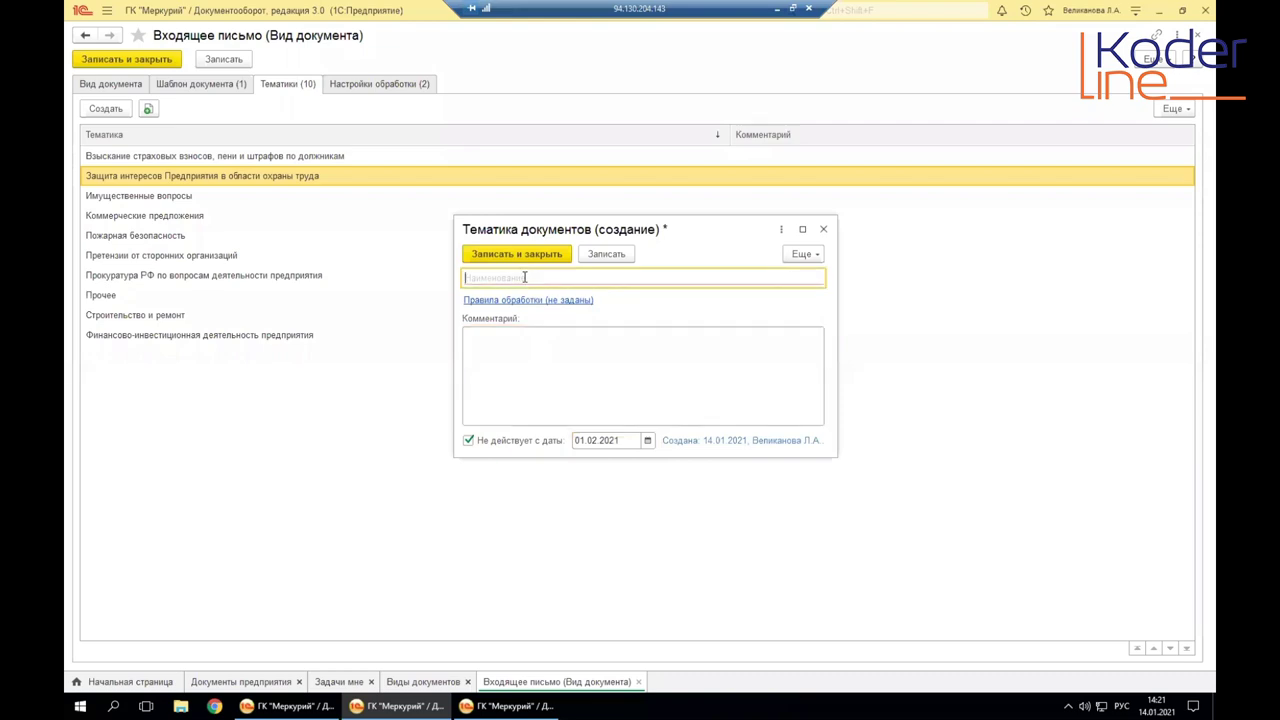
Step: Close the new topic form without saving its changes
click(823, 229)
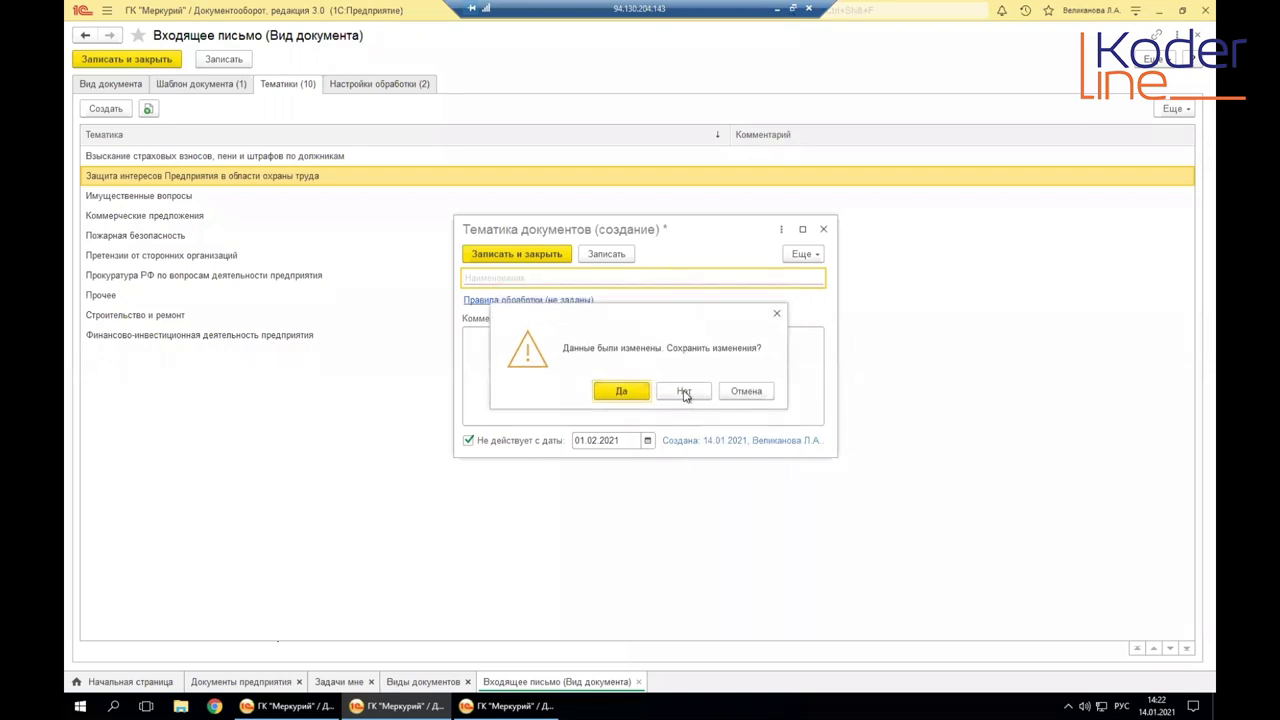
click(778, 316)
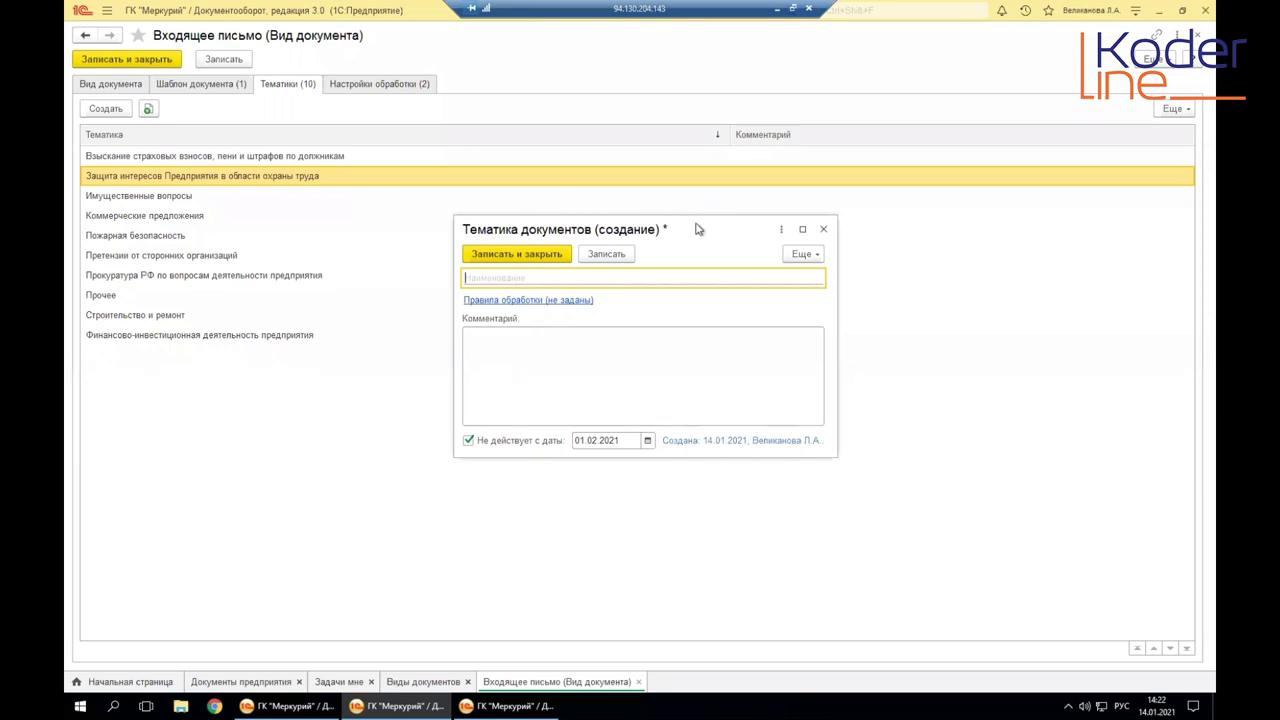
click(823, 230)
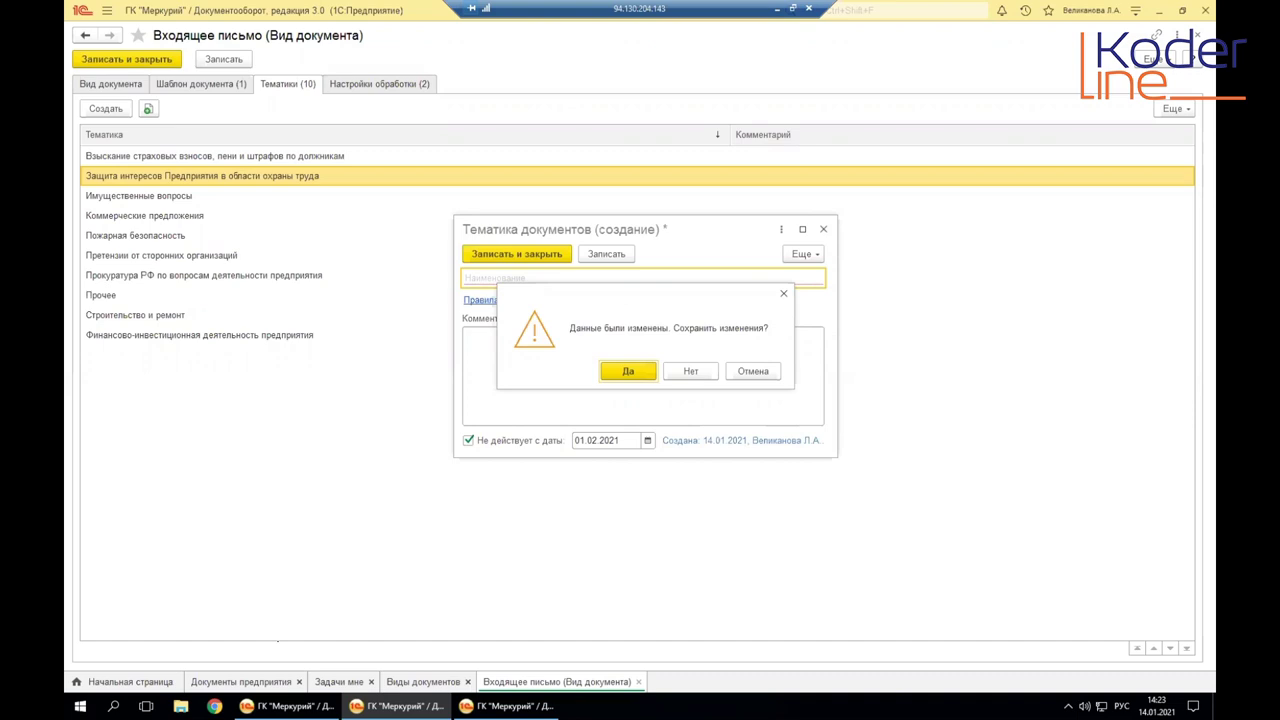
click(690, 376)
right_click(689, 376)
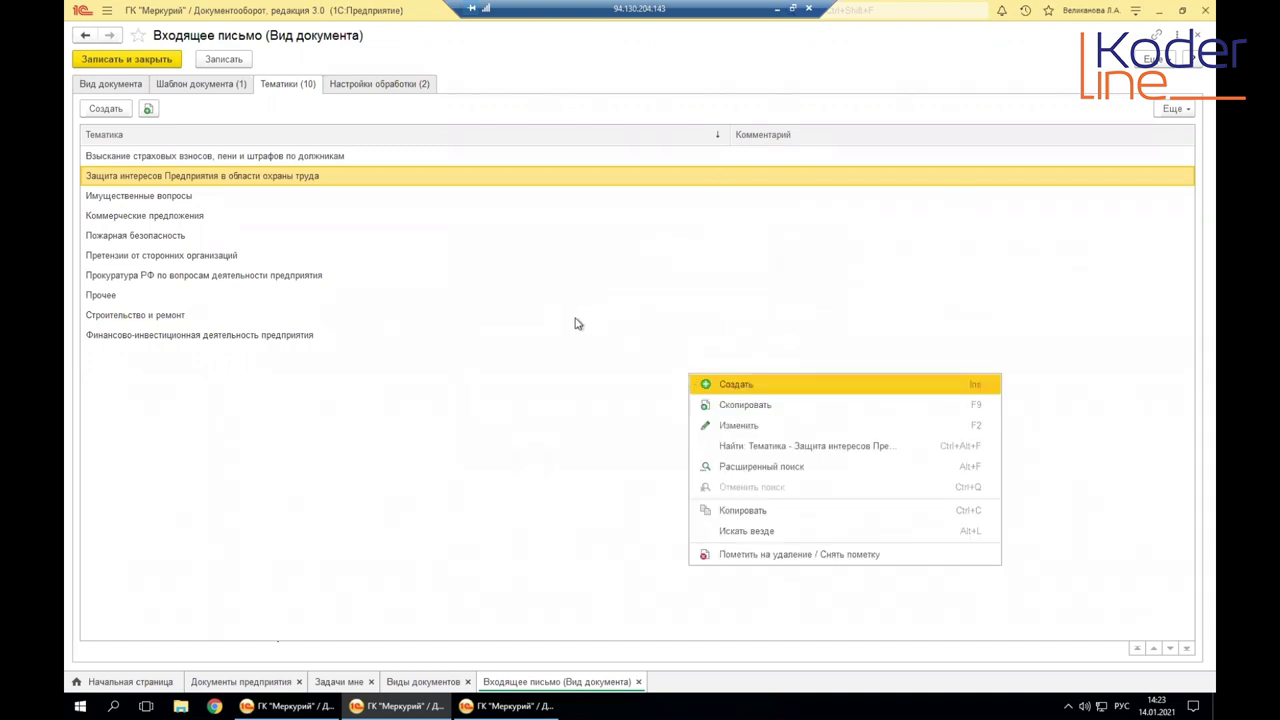
Step: Select the Прочее topic of Входящее письмо and open the Нумераторы list from the reference data section
click(528, 295)
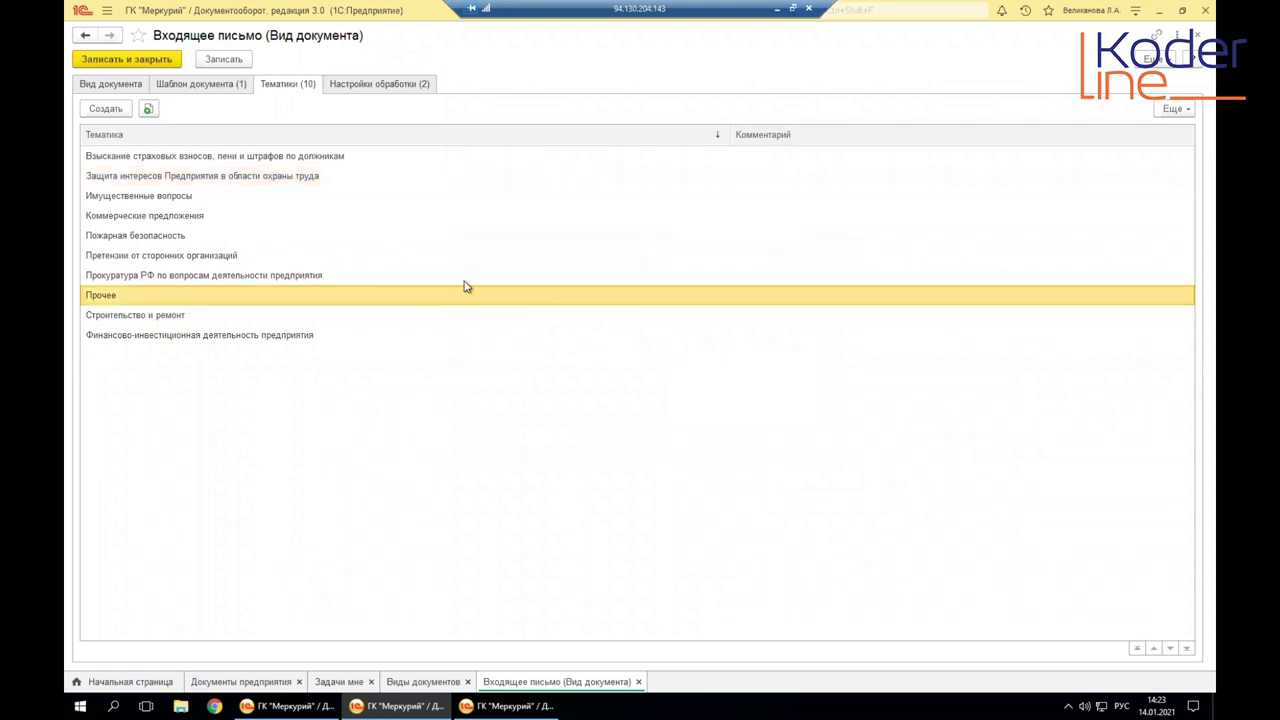
click(108, 11)
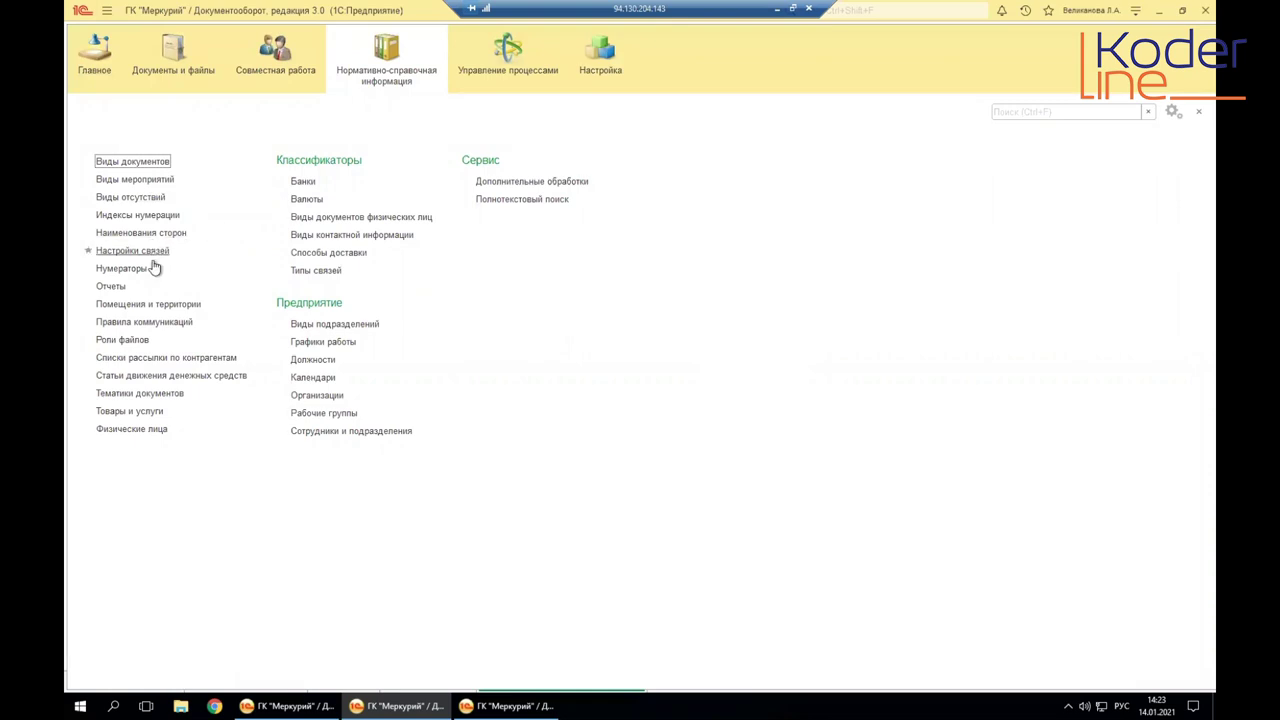
click(122, 269)
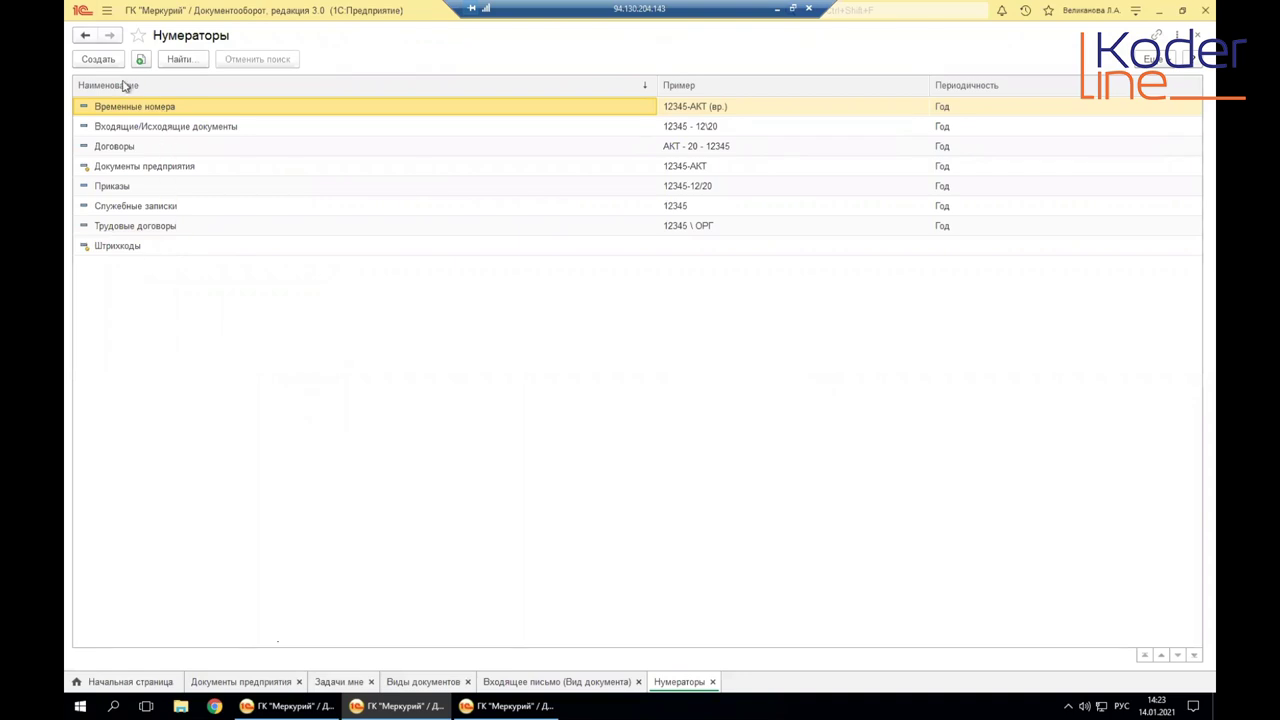
Step: View the contents of the Документы и файлы section and return to the Нумераторы list in Нормативно-справочная информация
click(106, 11)
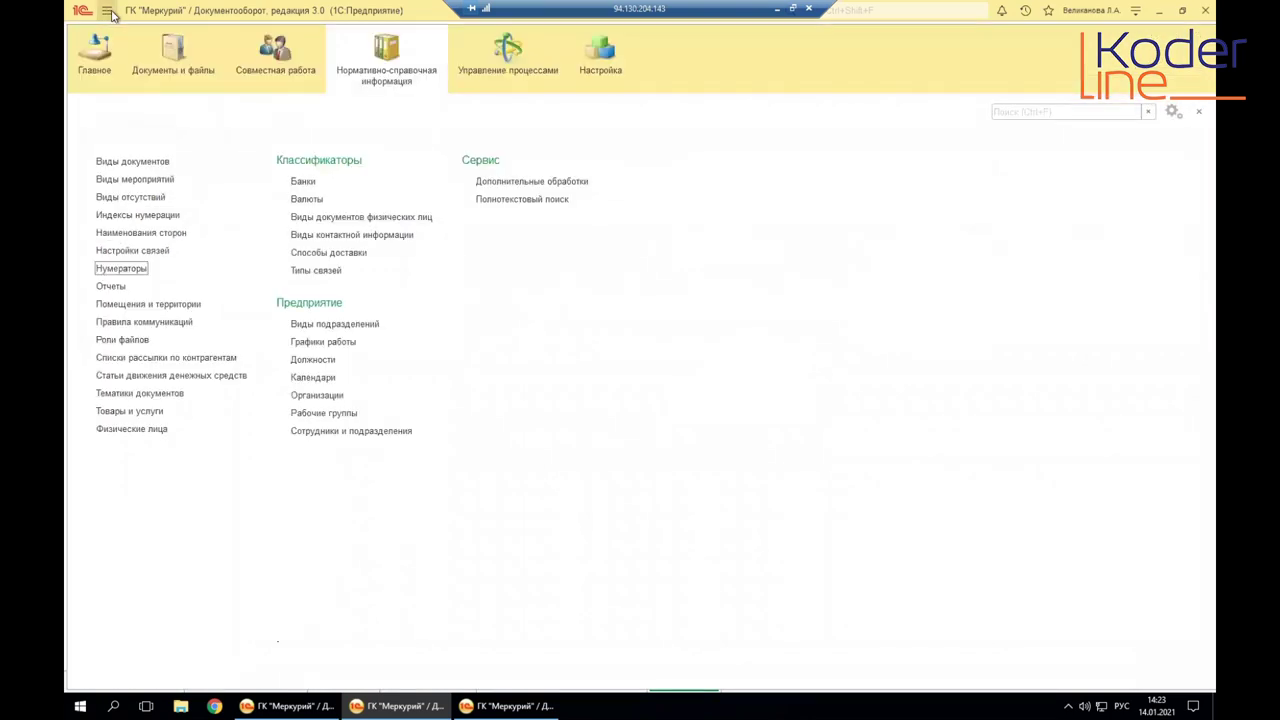
click(163, 72)
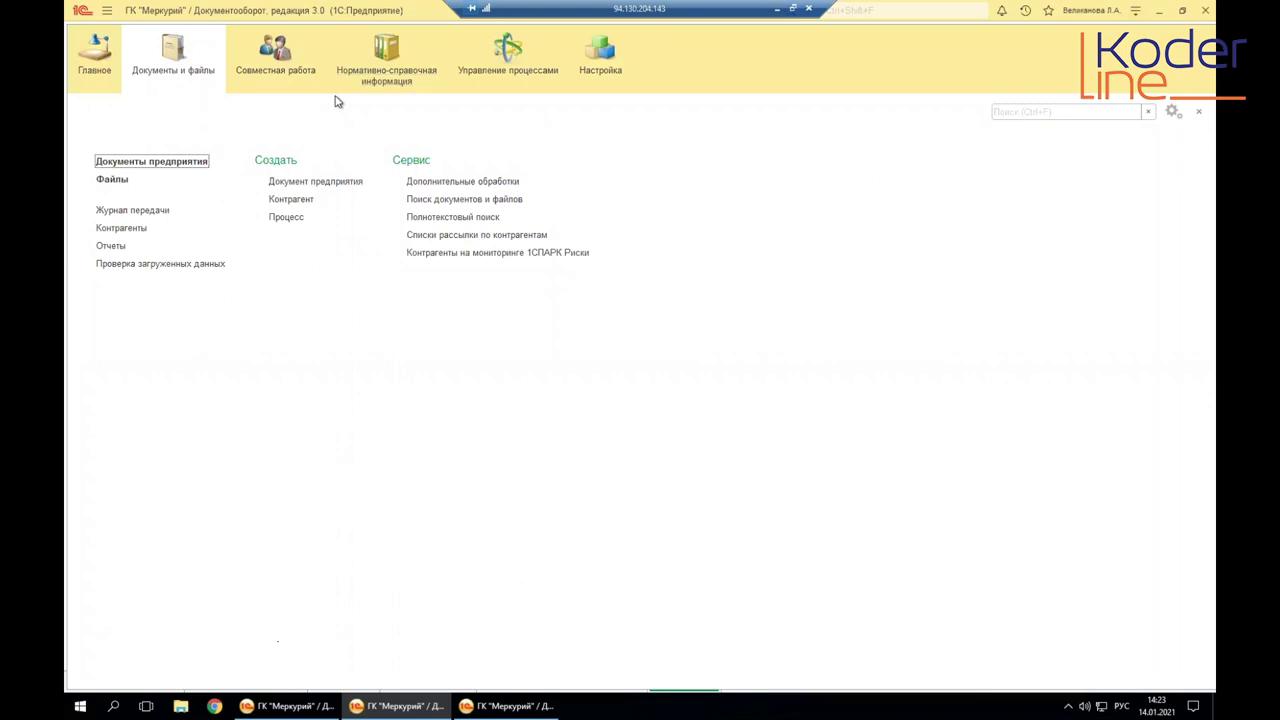
click(370, 88)
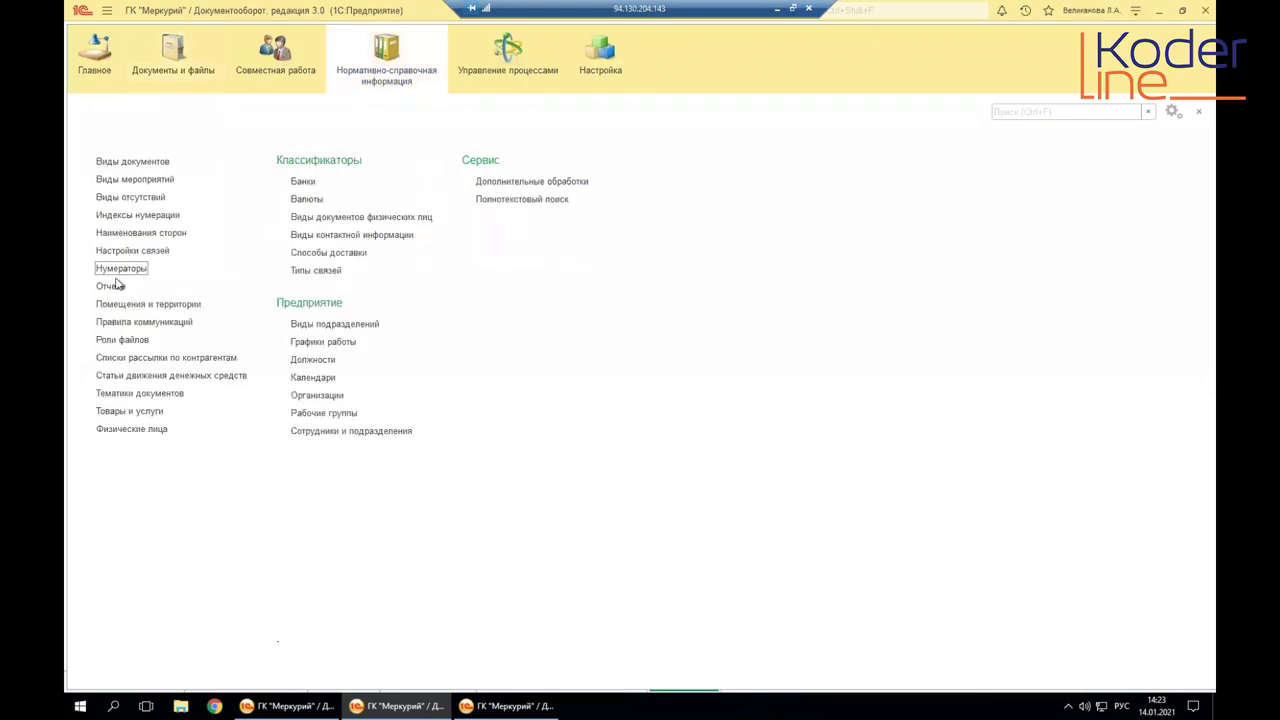
click(118, 270)
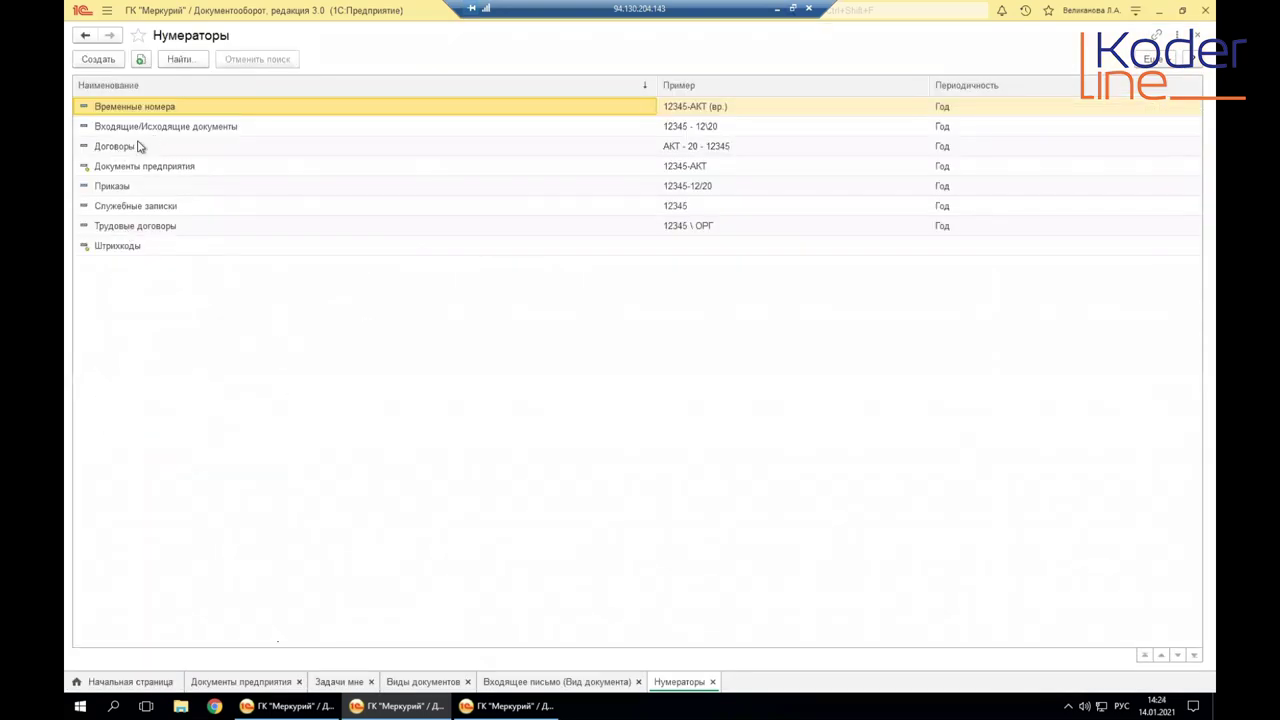
Step: Enable Использовать пропущенные номера for the Входящие/Исходящие документы numerator and save it
click(128, 170)
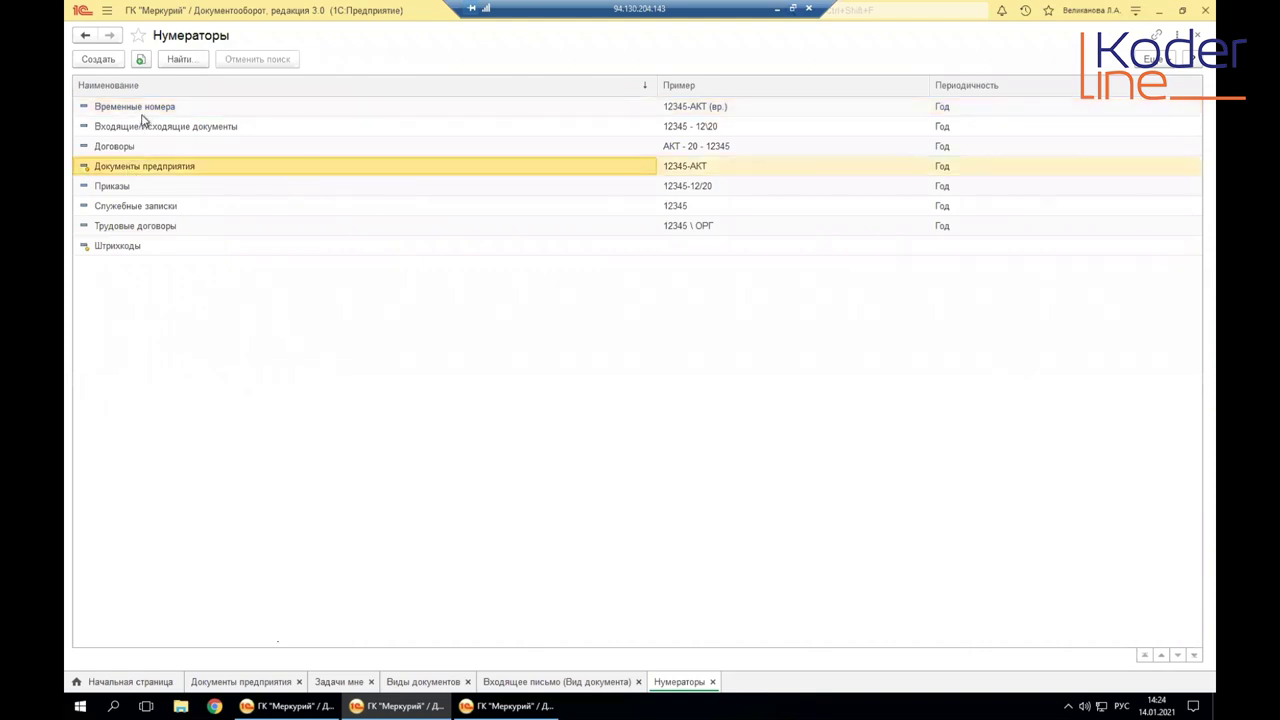
double_click(145, 126)
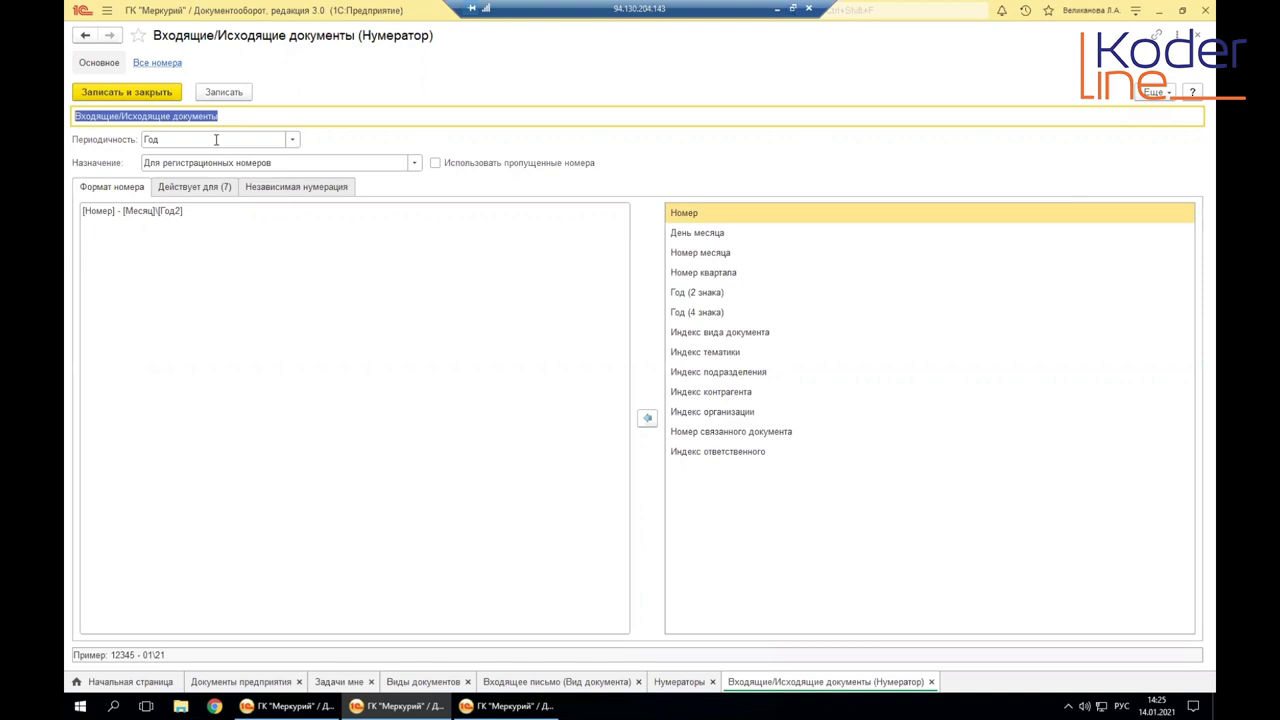
click(435, 162)
click(224, 92)
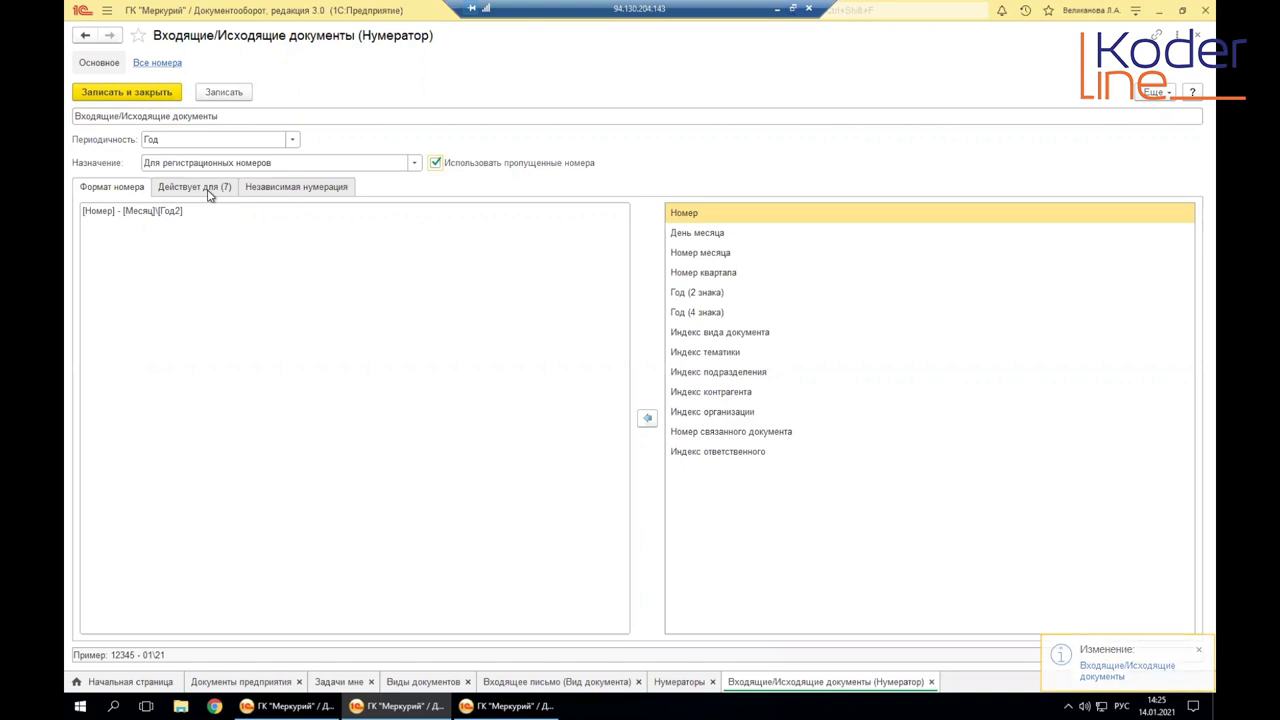
Step: Review the numerator's independent numbering options, all its numbers and its number format, and close both the numerator and the Нумераторы list
click(210, 193)
click(271, 195)
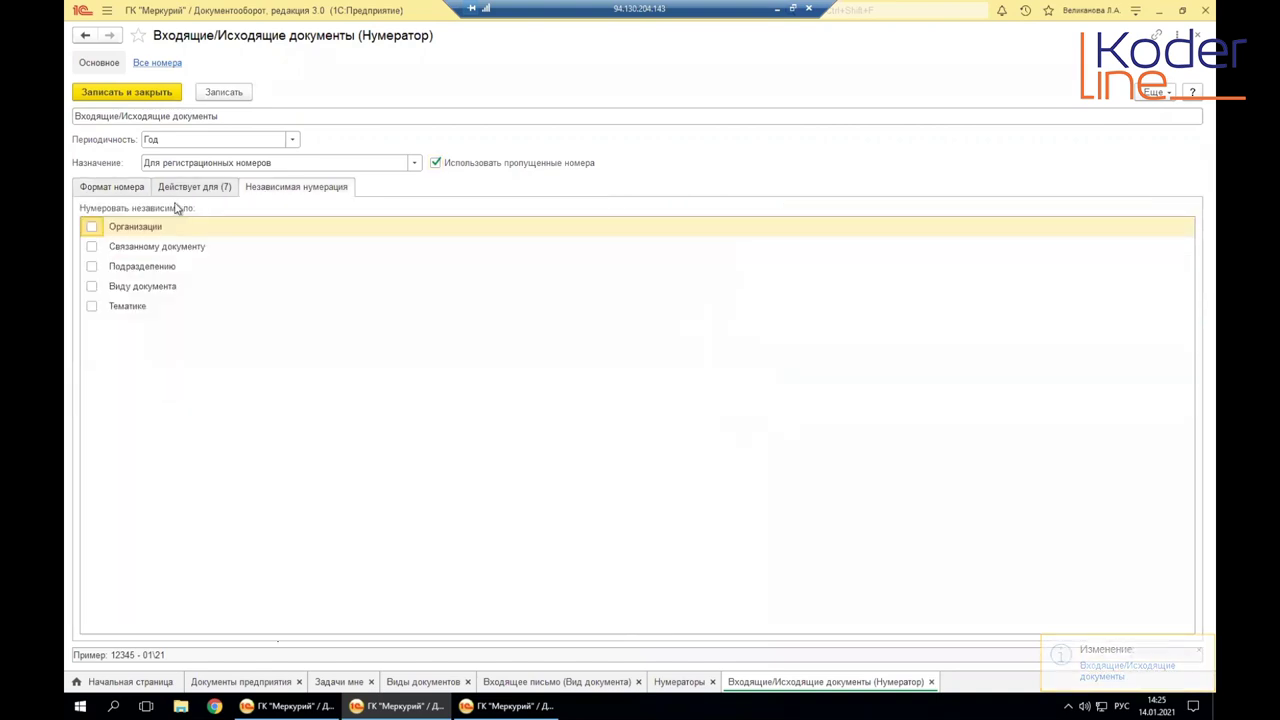
click(156, 62)
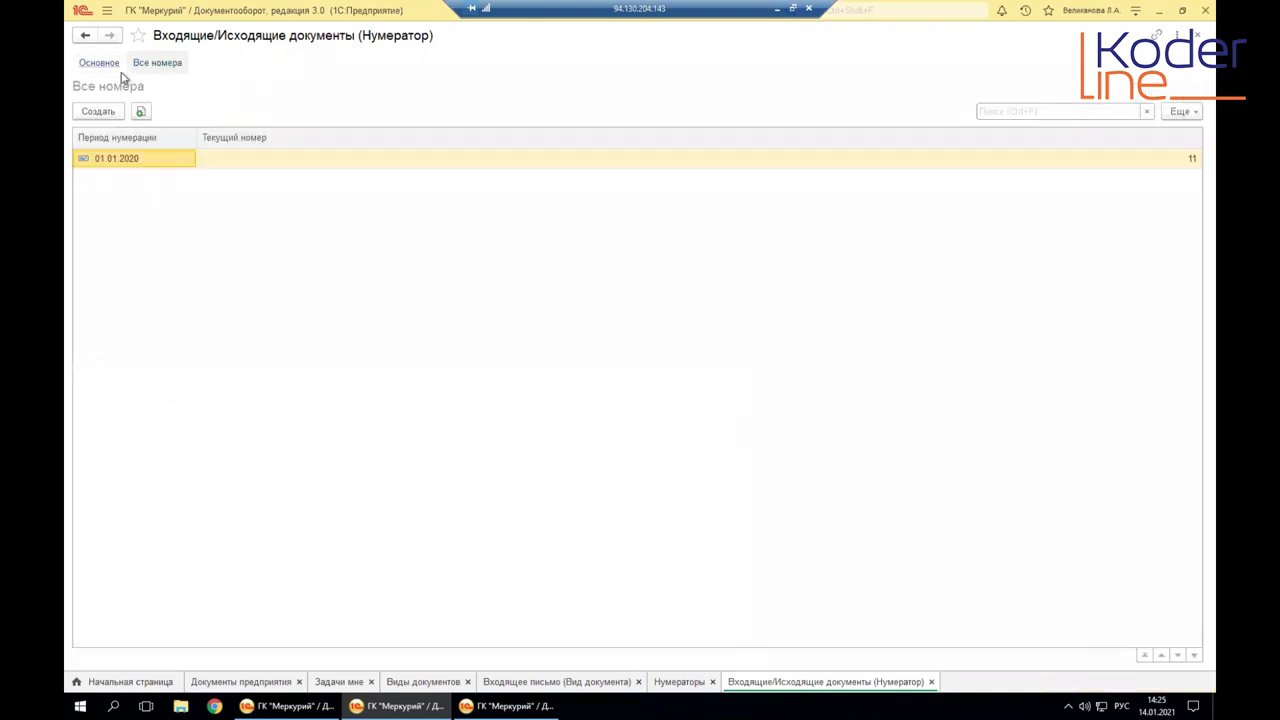
click(100, 64)
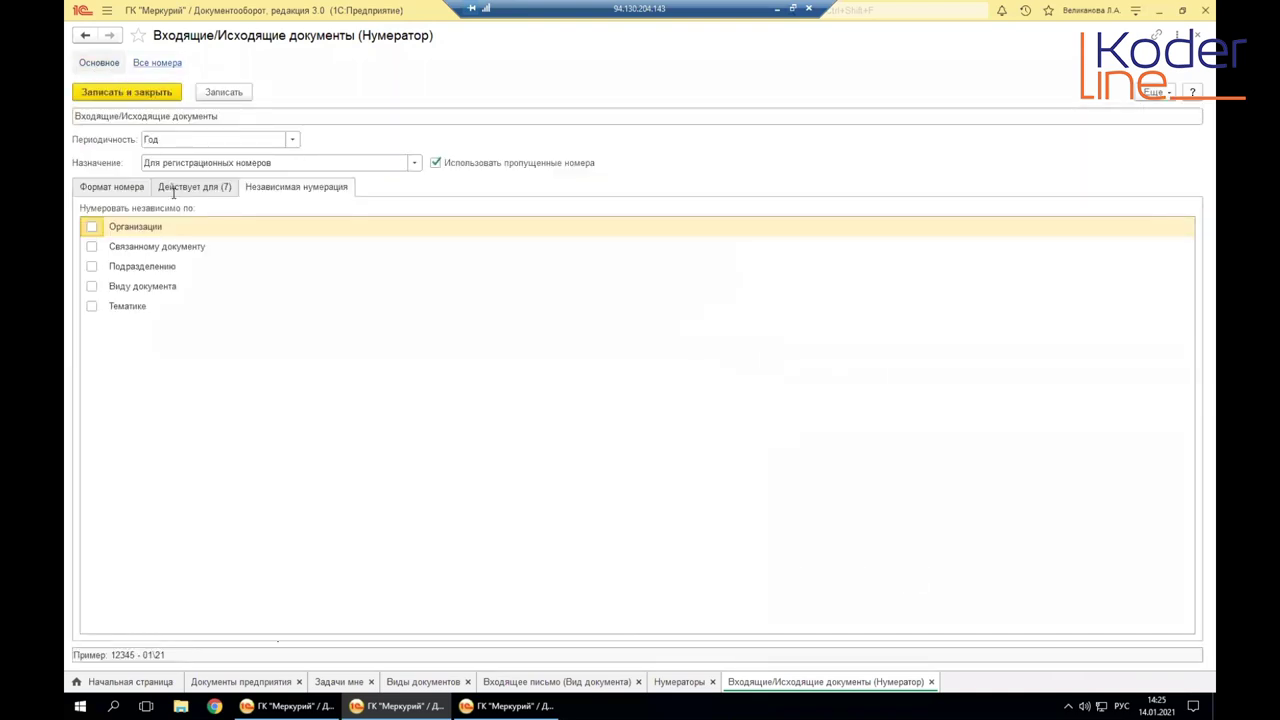
click(114, 188)
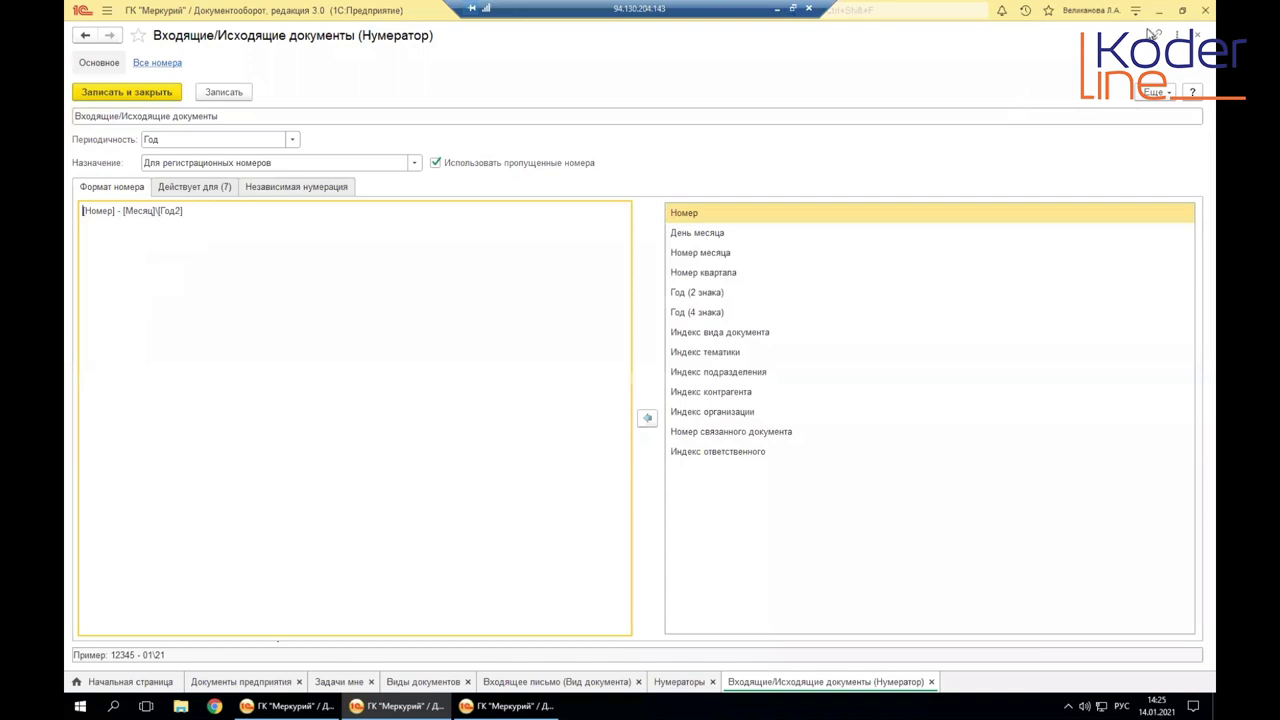
click(1197, 36)
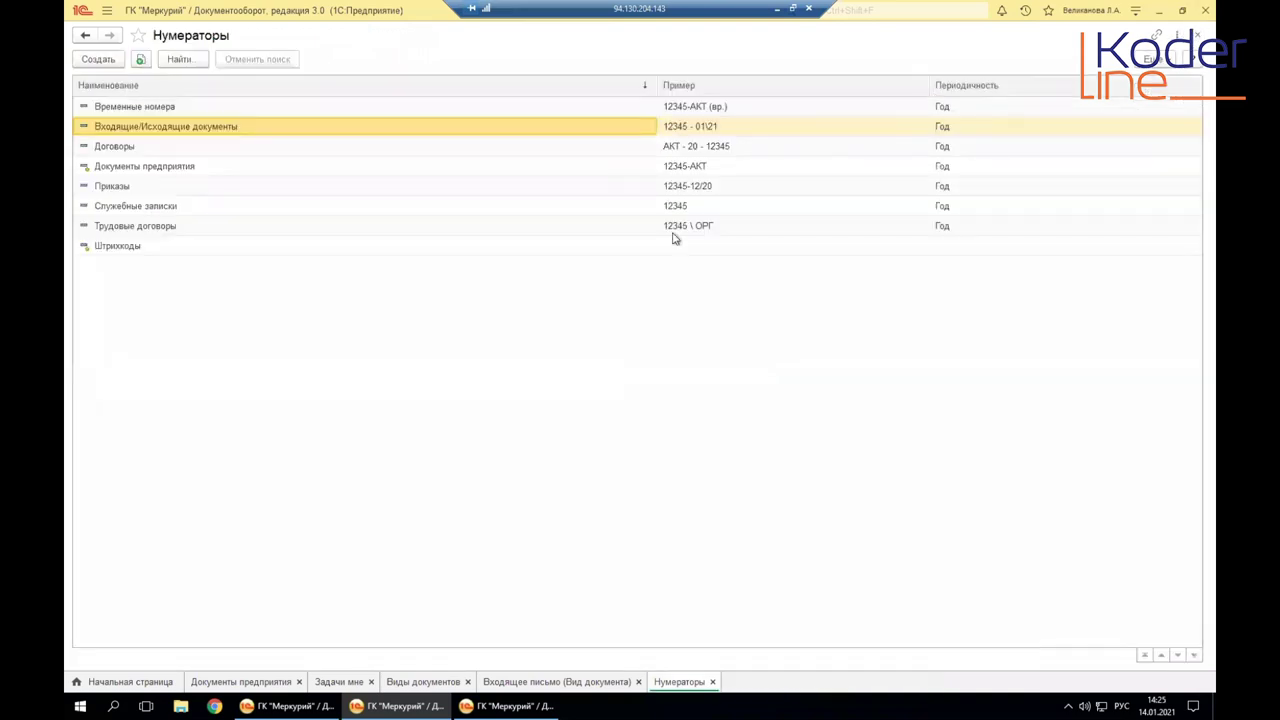
click(1197, 36)
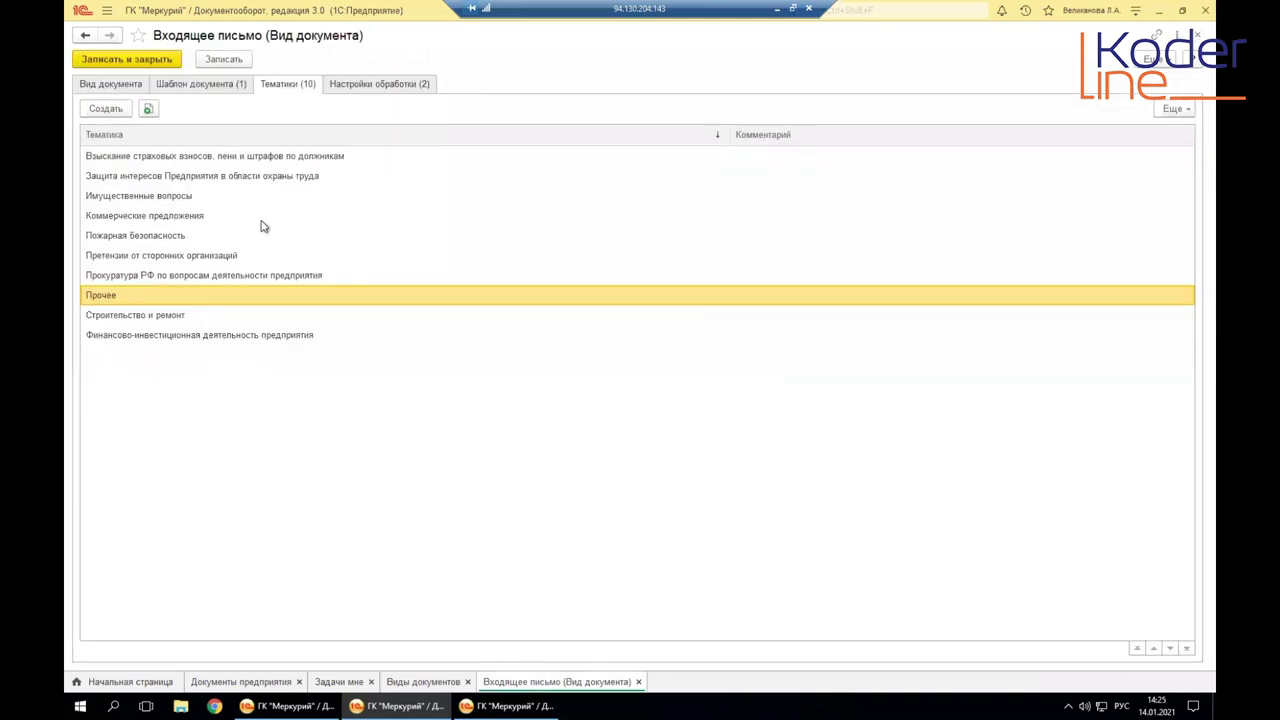
Step: Open the outgoing letter Отправка: Договор на ремонт складского помещения from Документы предприятия and display its Обработка steps
click(106, 10)
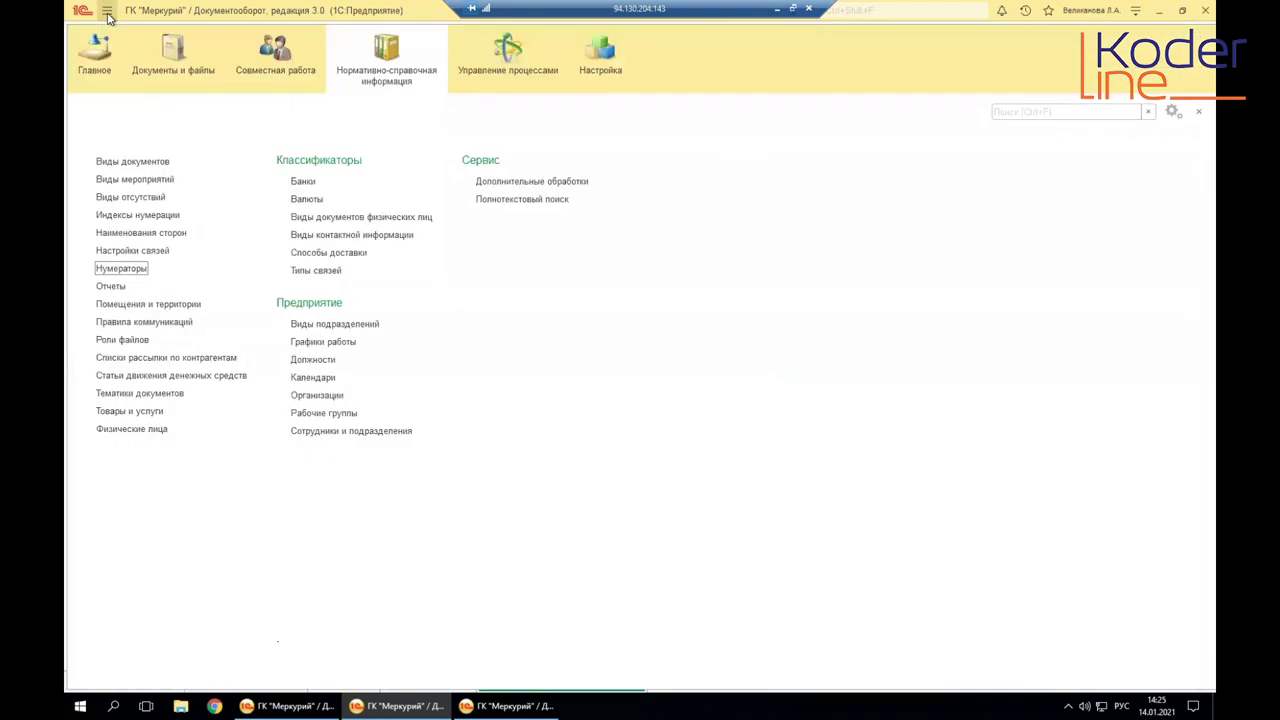
click(173, 72)
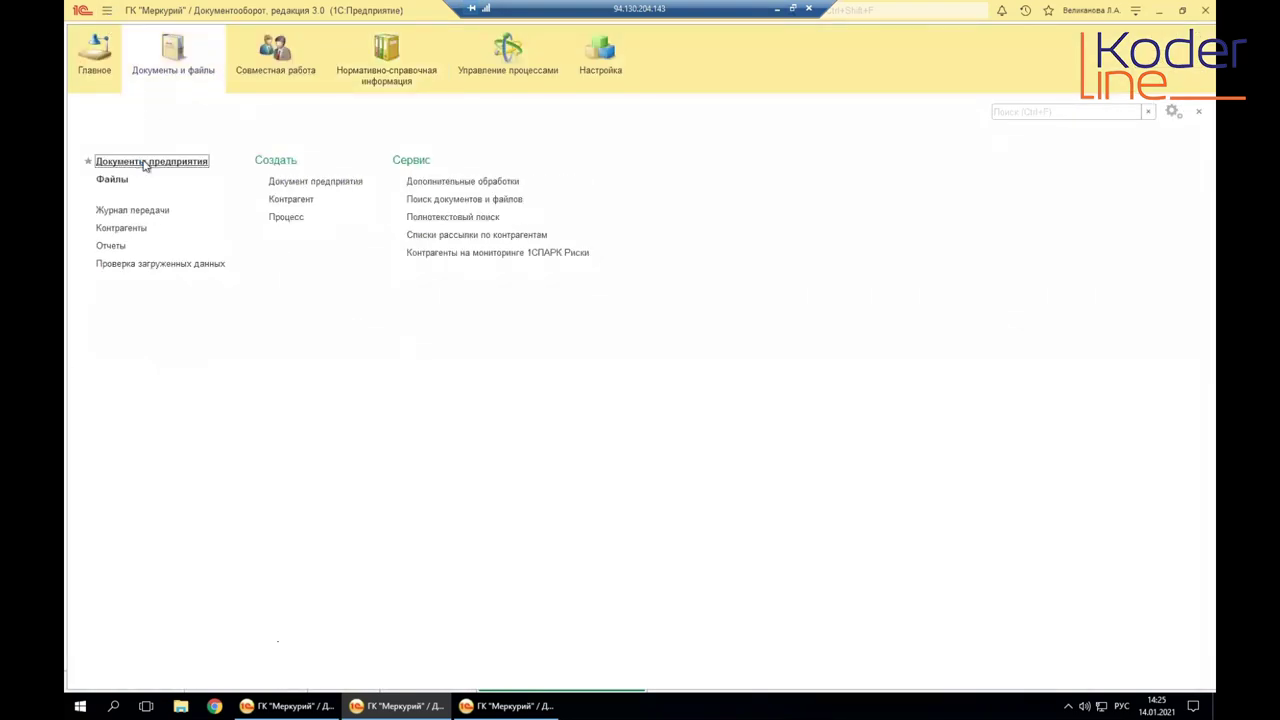
click(148, 163)
click(227, 613)
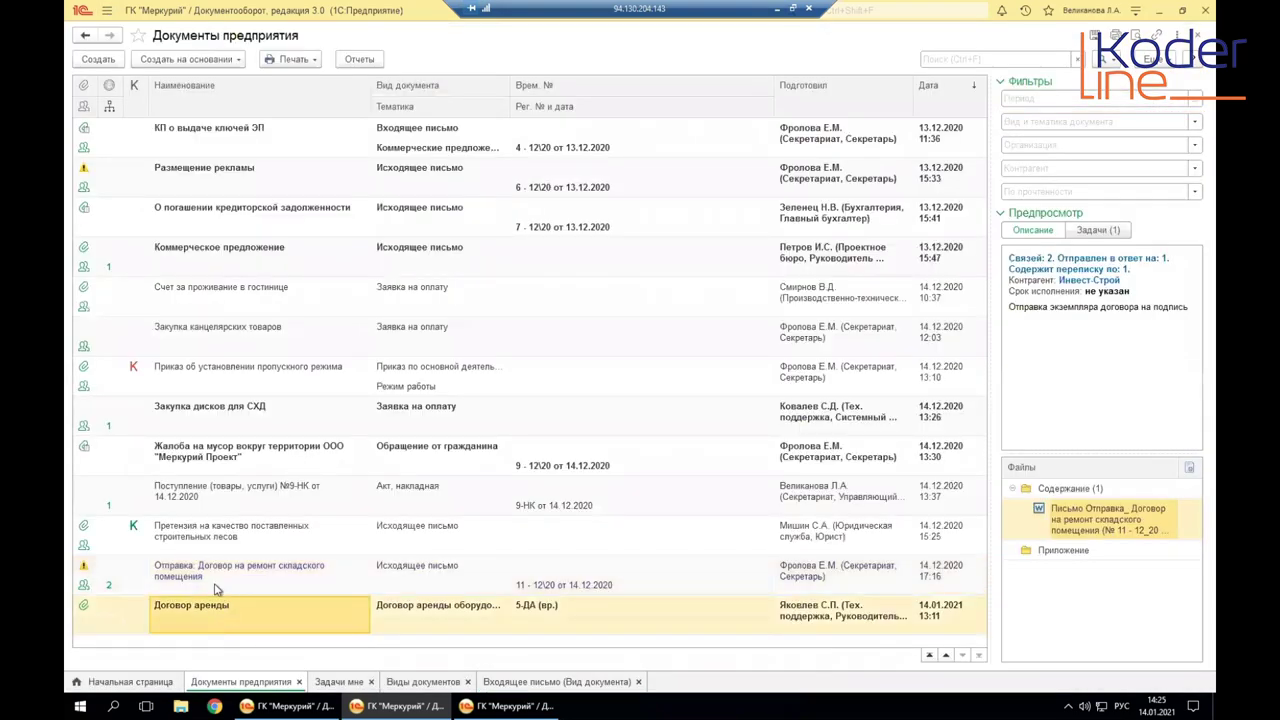
double_click(222, 573)
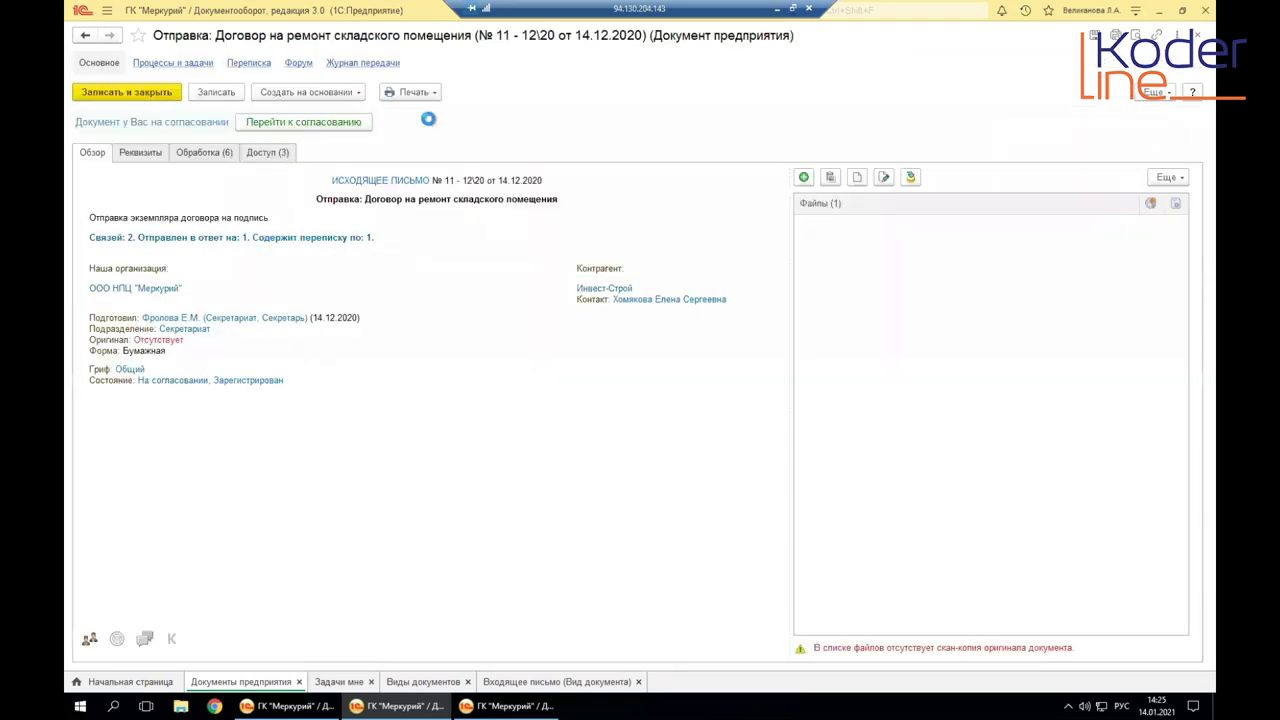
click(205, 153)
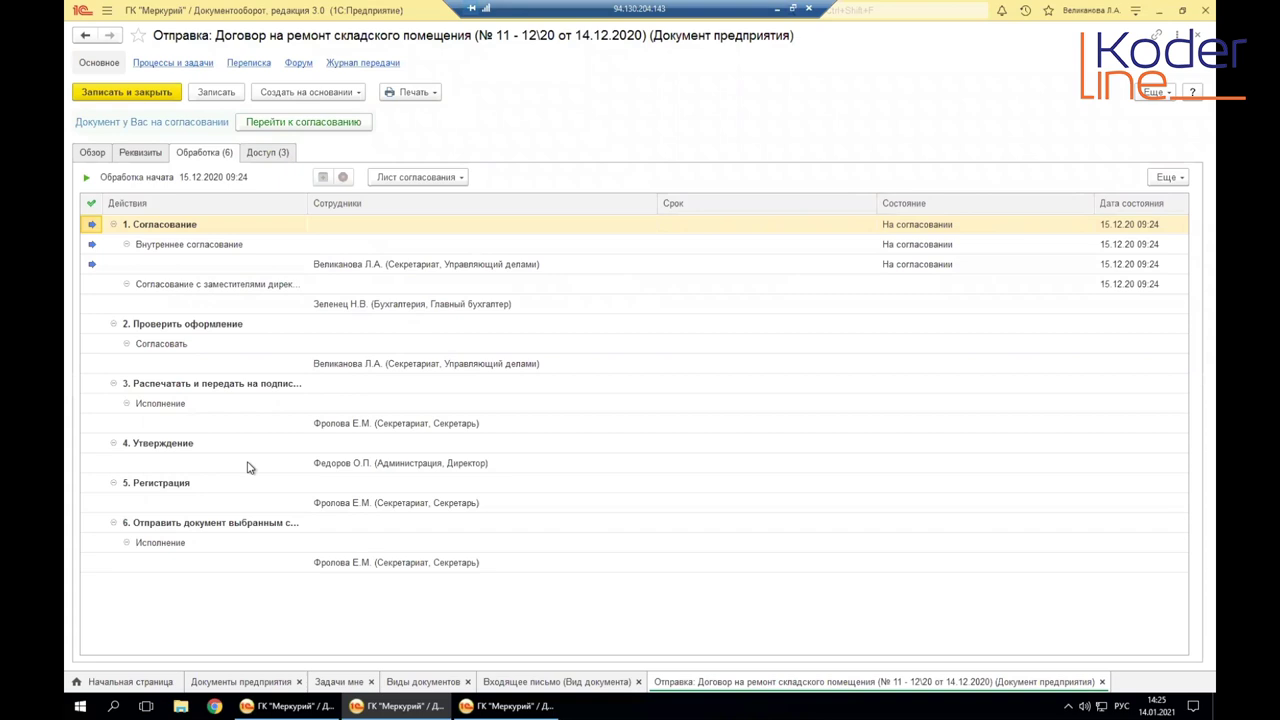
Step: Examine the Согласование stage, including its Внутреннее согласование and Согласование с заместителями директора actions
click(211, 250)
click(195, 285)
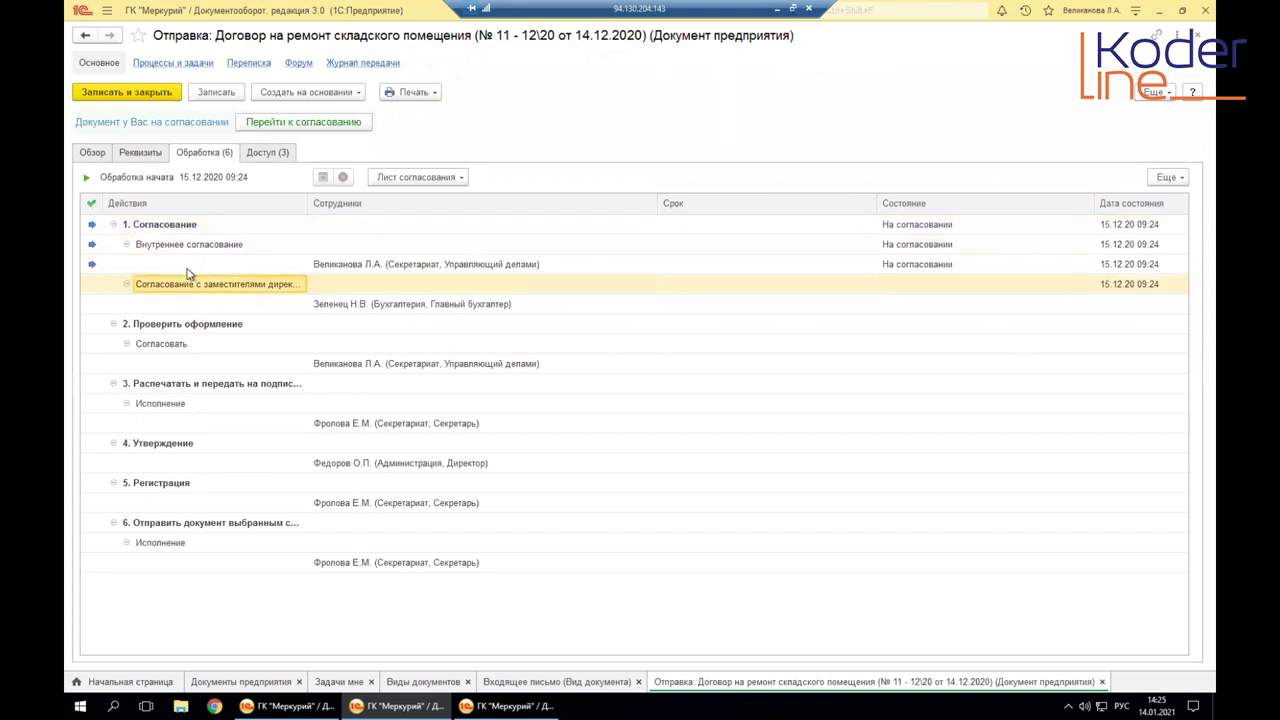
click(187, 265)
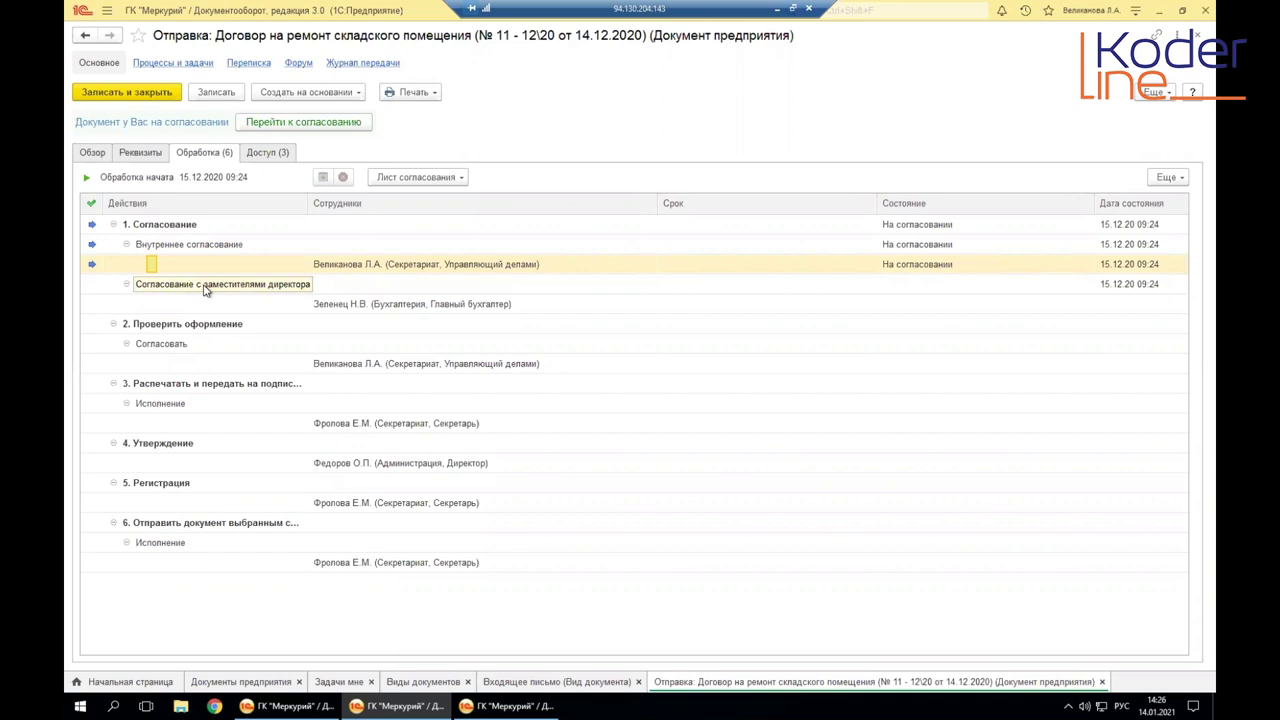
click(163, 226)
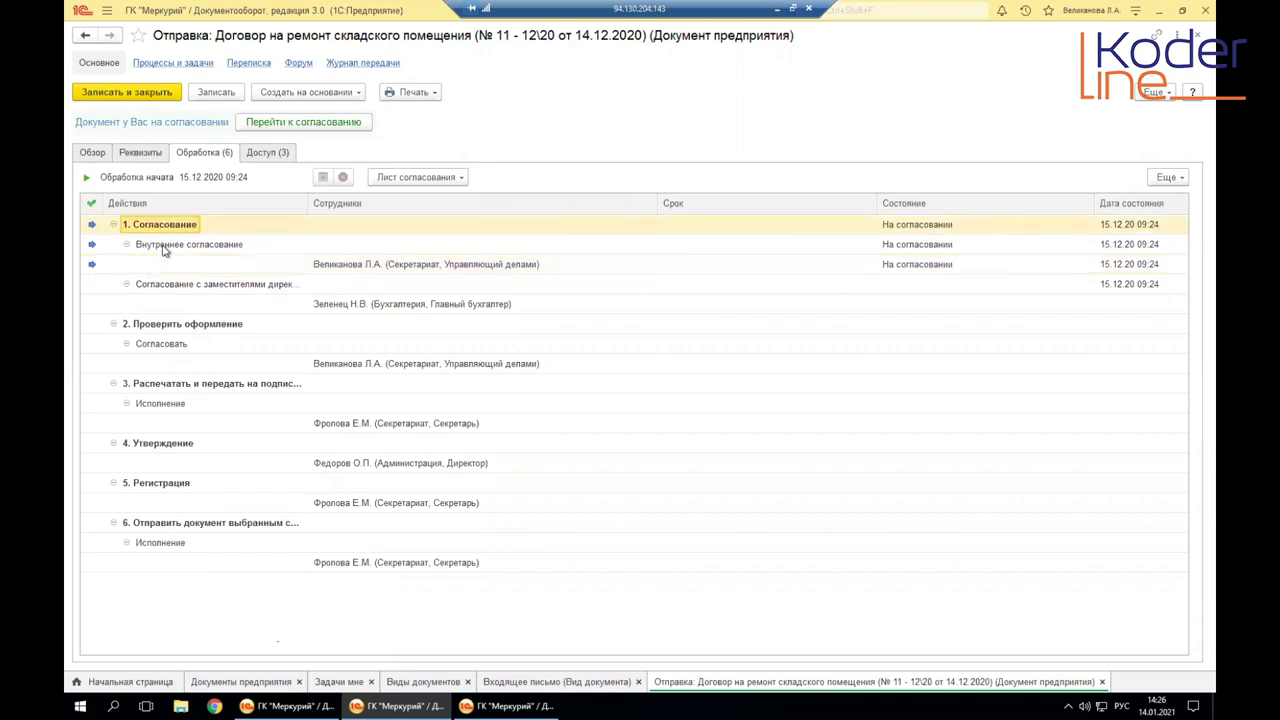
click(155, 245)
click(153, 284)
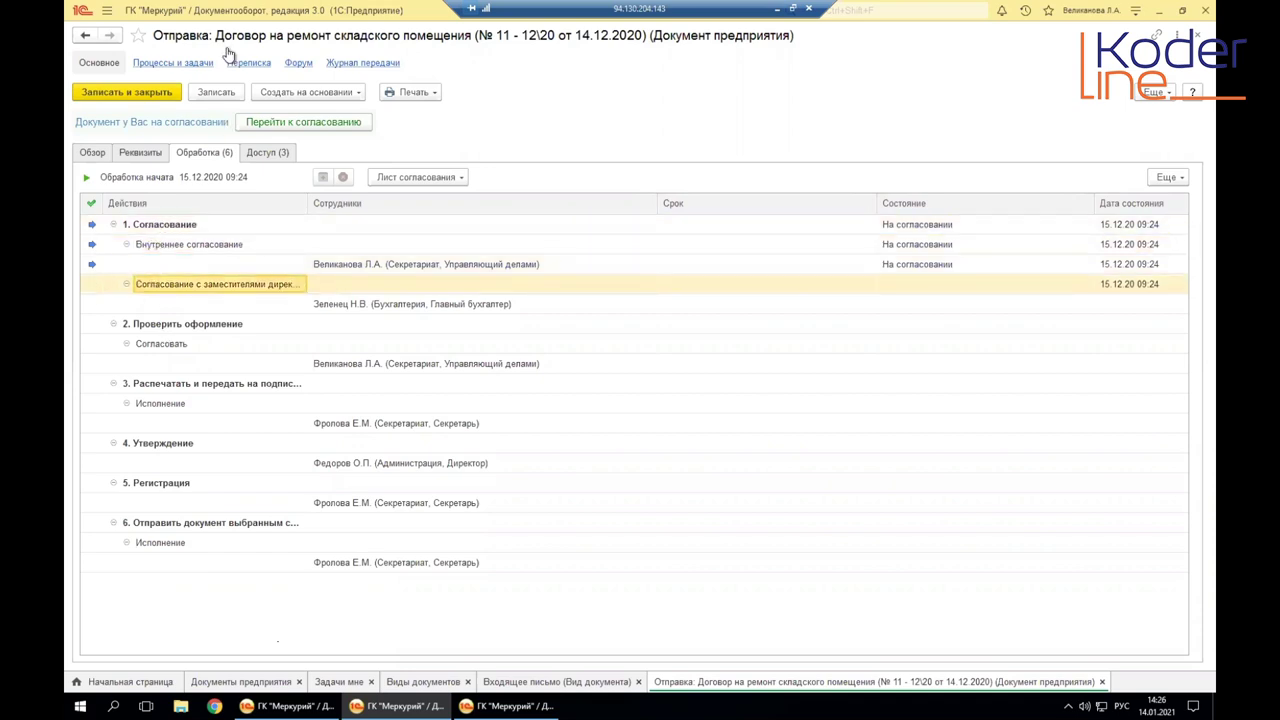
click(172, 63)
Step: Go through the employees assigned to the approval, formatting check, printing and sending stages of the letter's processing
click(336, 268)
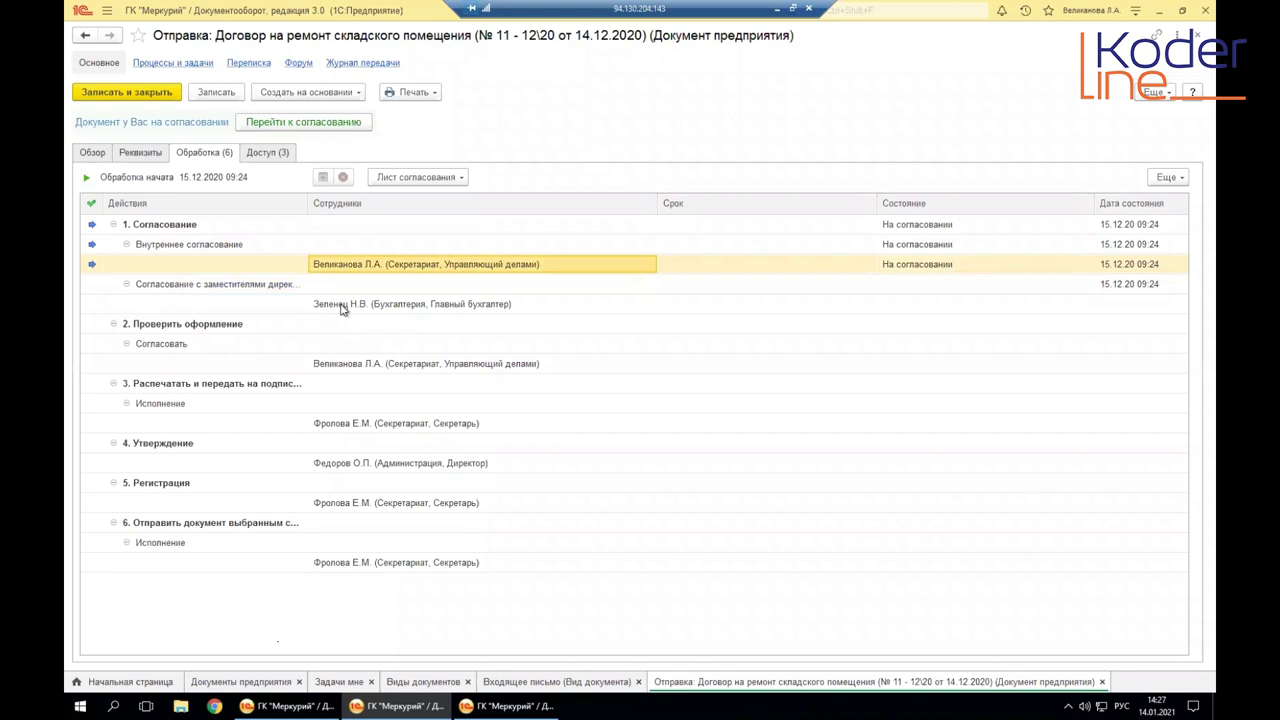
click(340, 308)
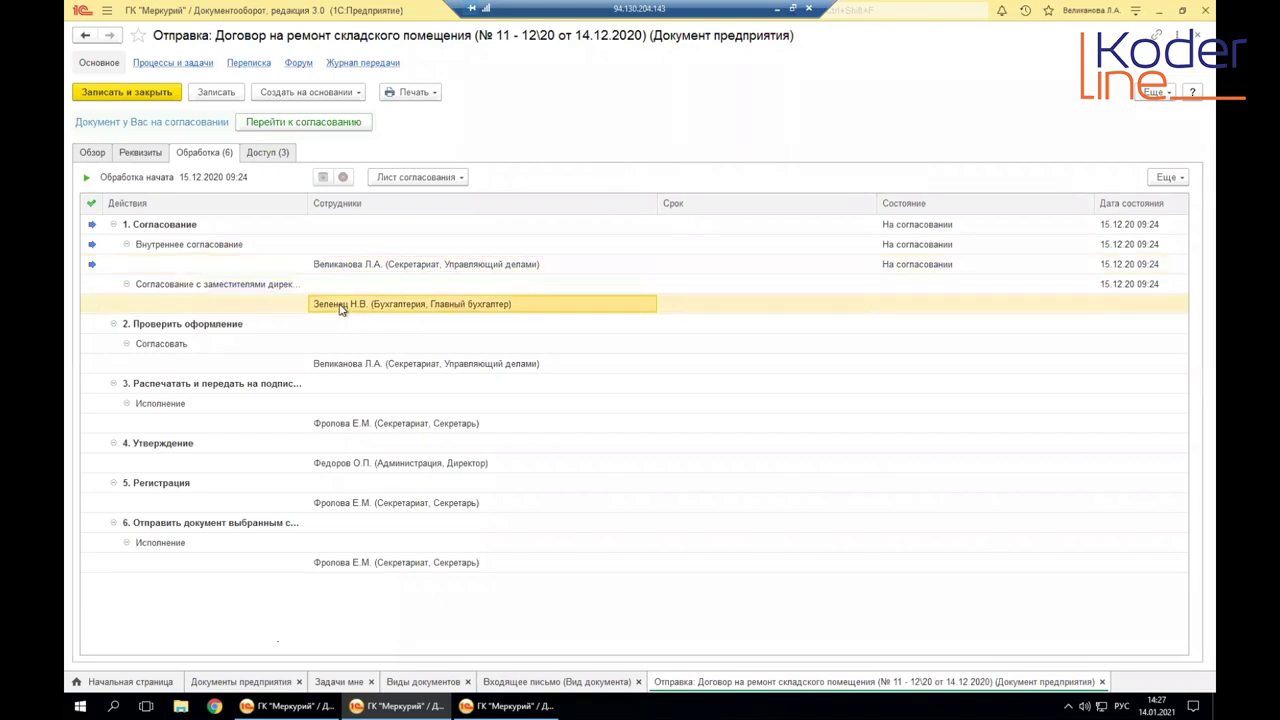
click(330, 368)
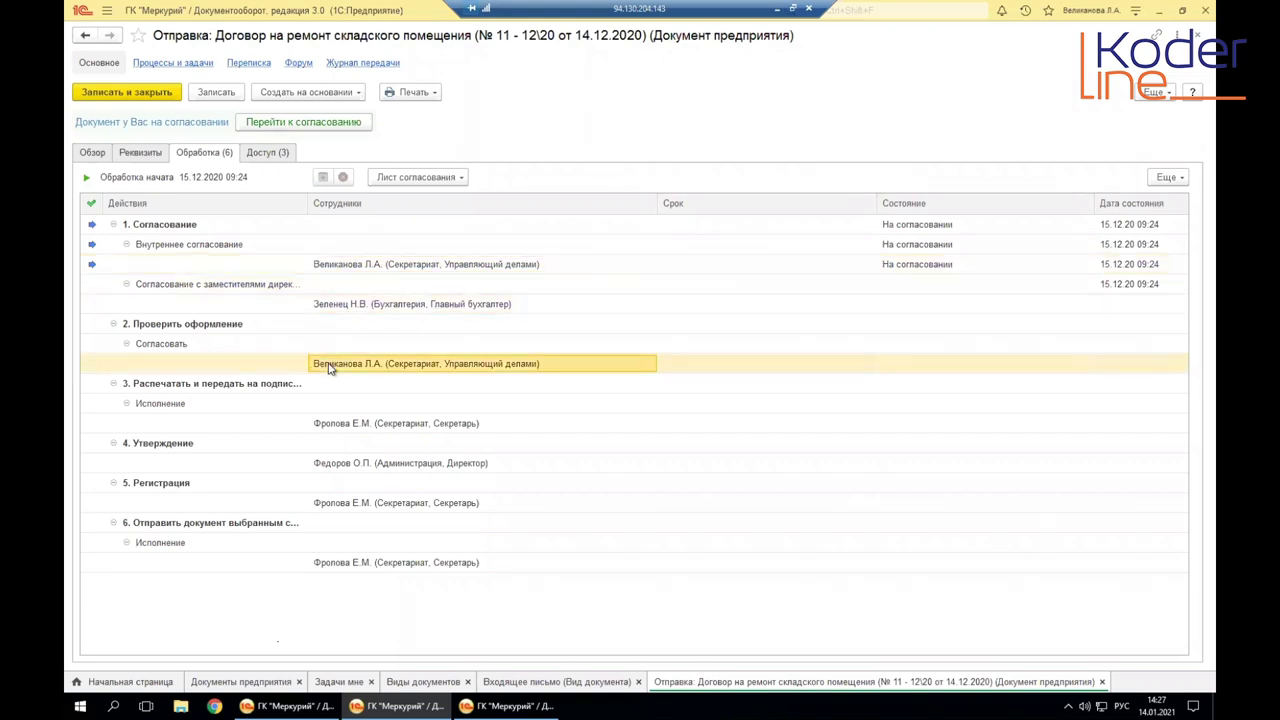
click(333, 430)
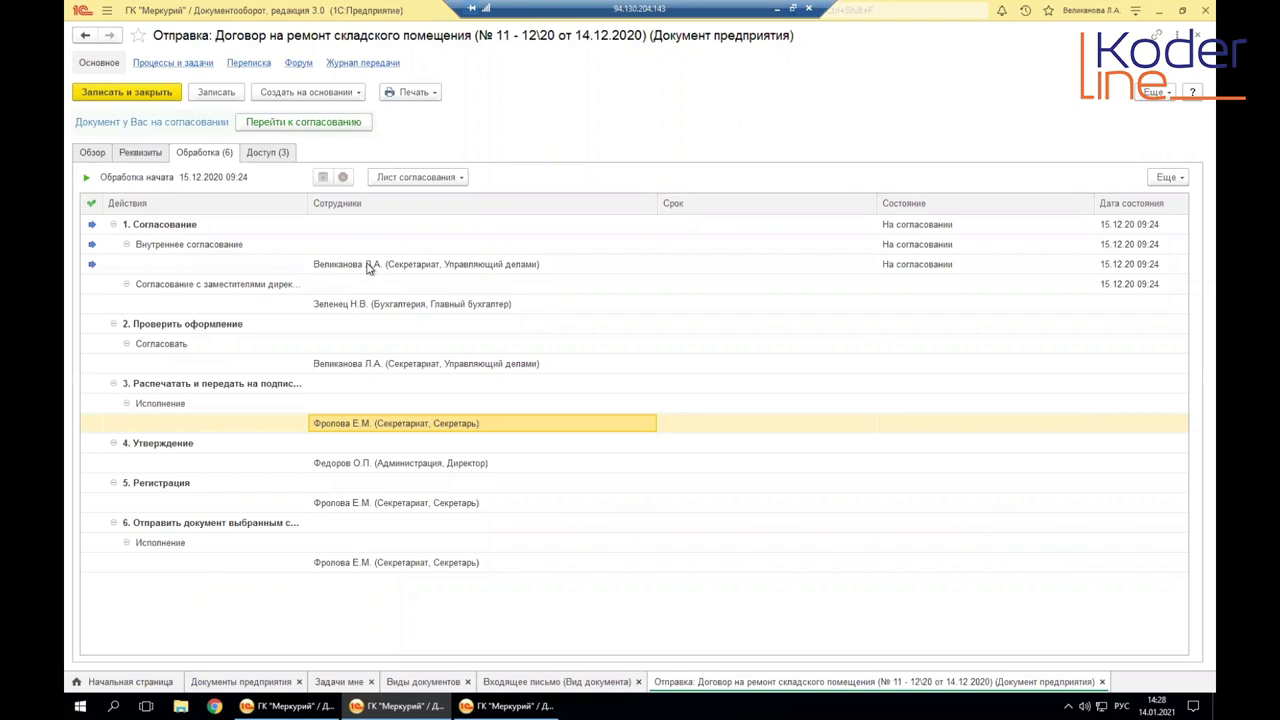
click(340, 365)
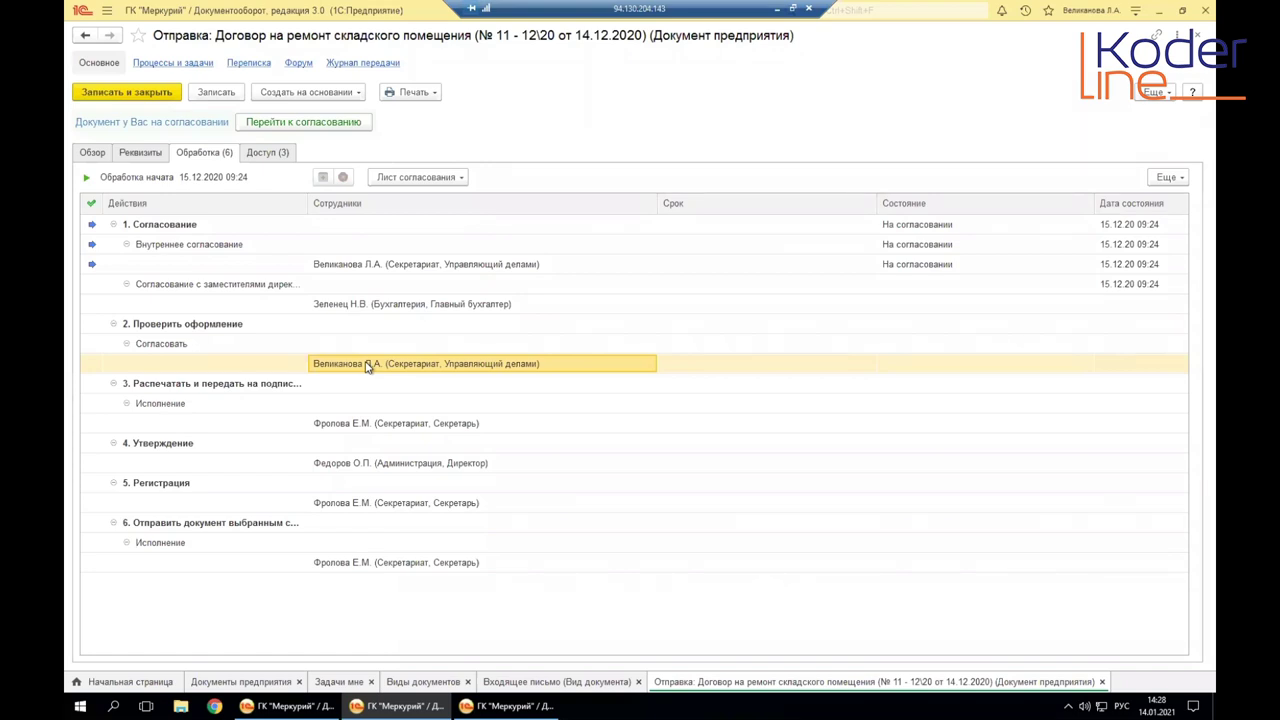
click(353, 427)
right_click(353, 427)
click(340, 430)
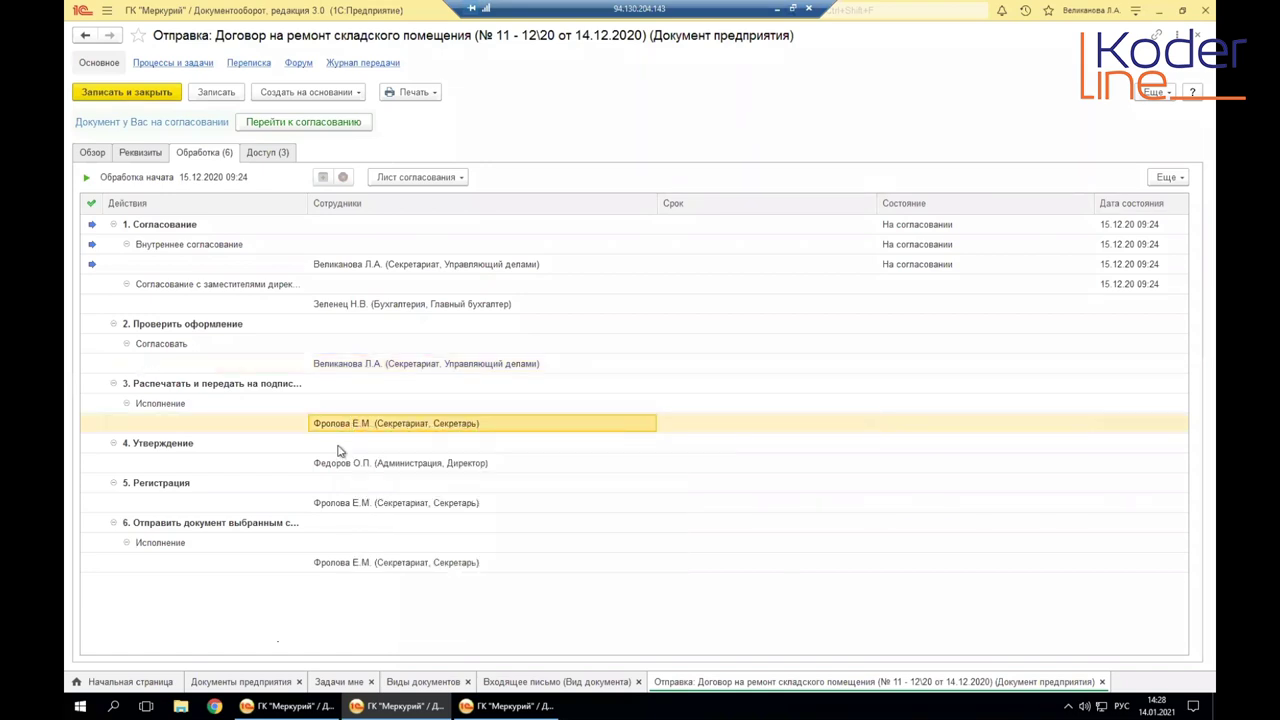
click(337, 564)
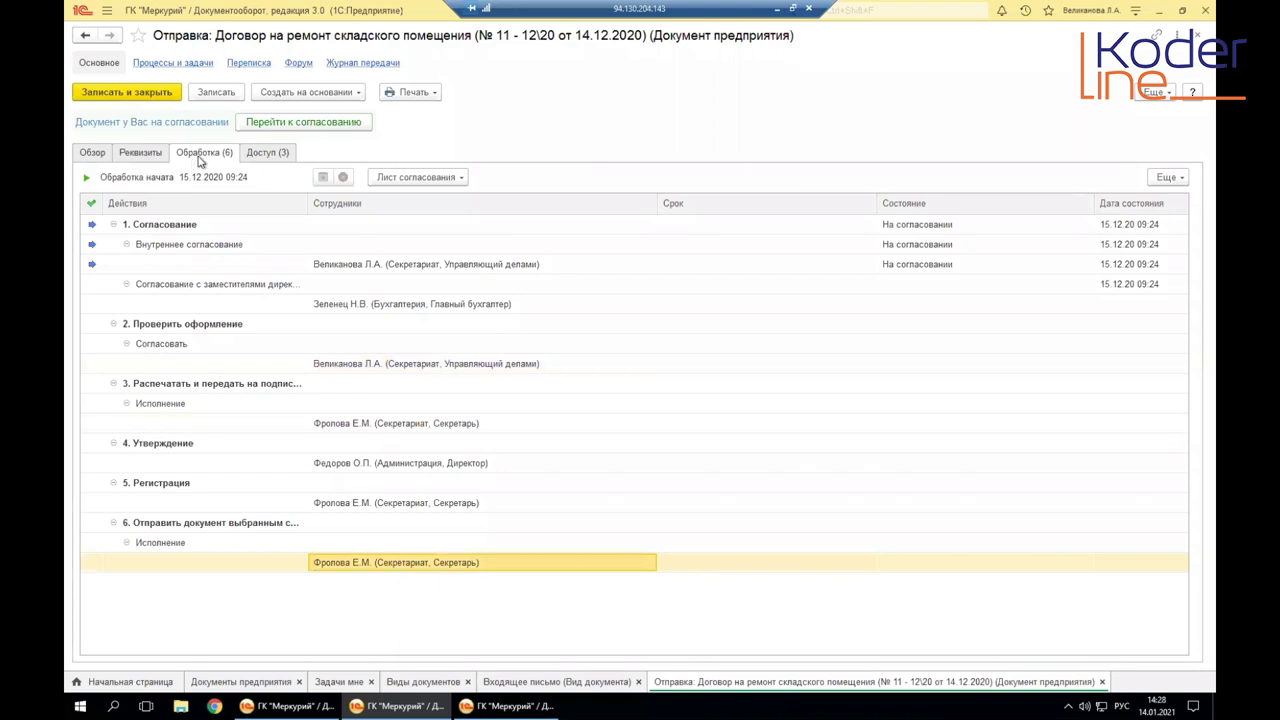
Step: Check the progress marks of the processing rows from Внутреннее согласование to printing, and show the commands available for Внутреннее согласование
click(92, 244)
click(93, 265)
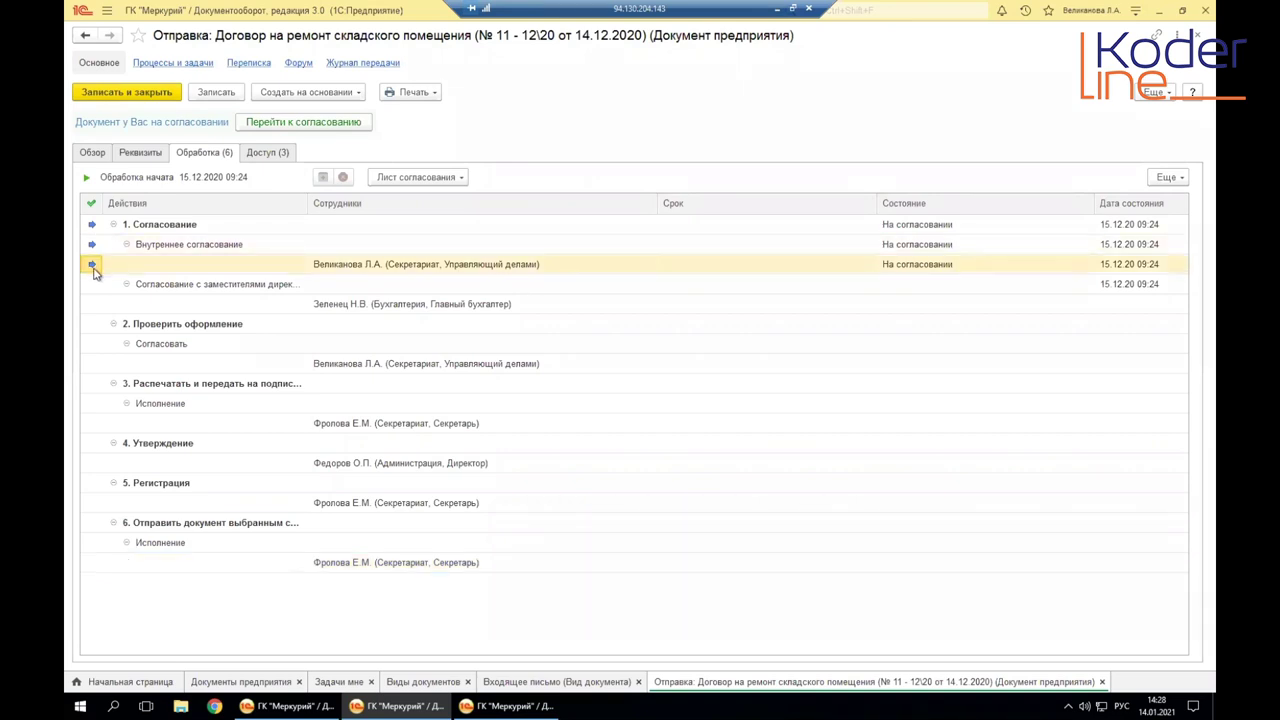
click(94, 302)
click(85, 363)
click(91, 426)
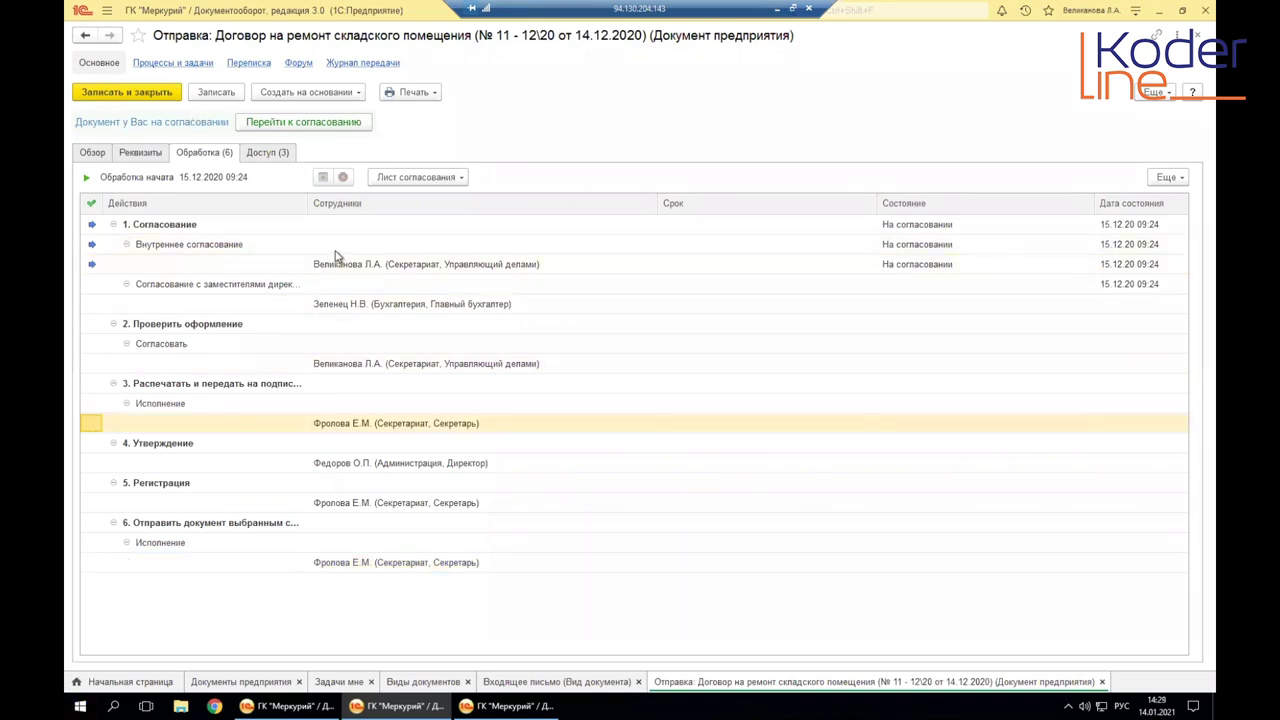
right_click(262, 244)
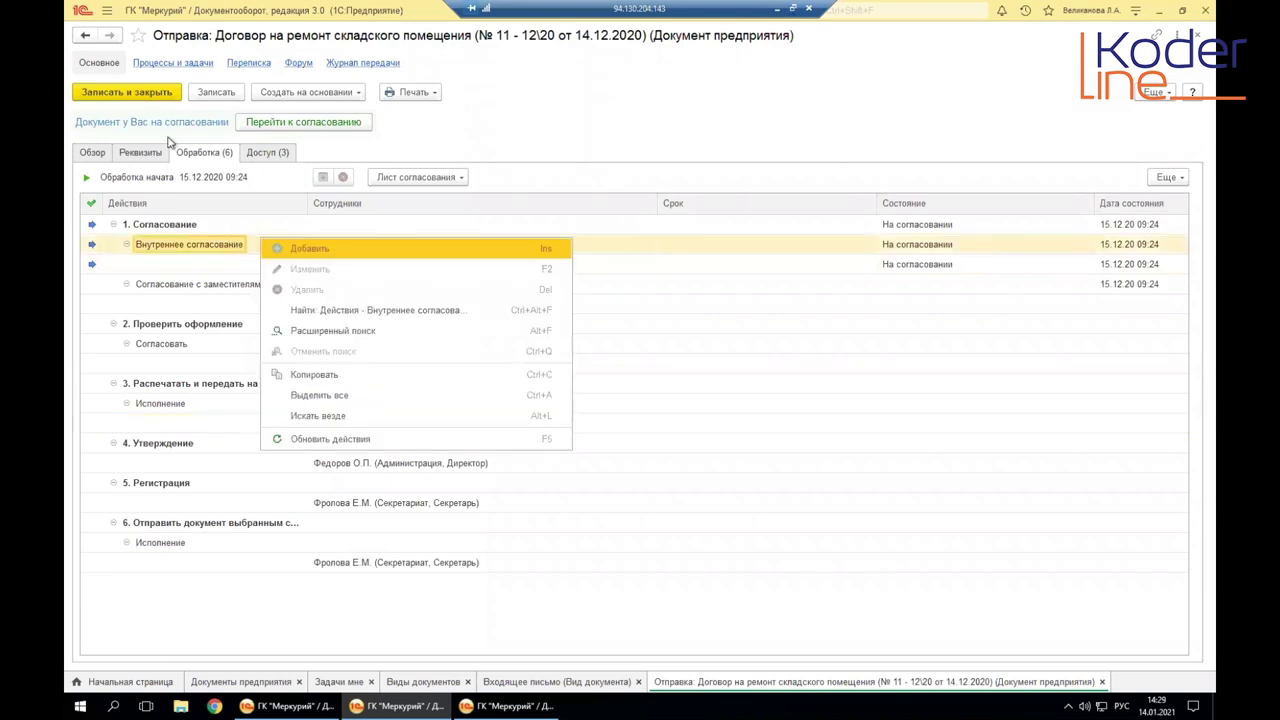
Step: Review the processing settings of the Входящее письмо document type in Виды документов and close its card
click(680, 131)
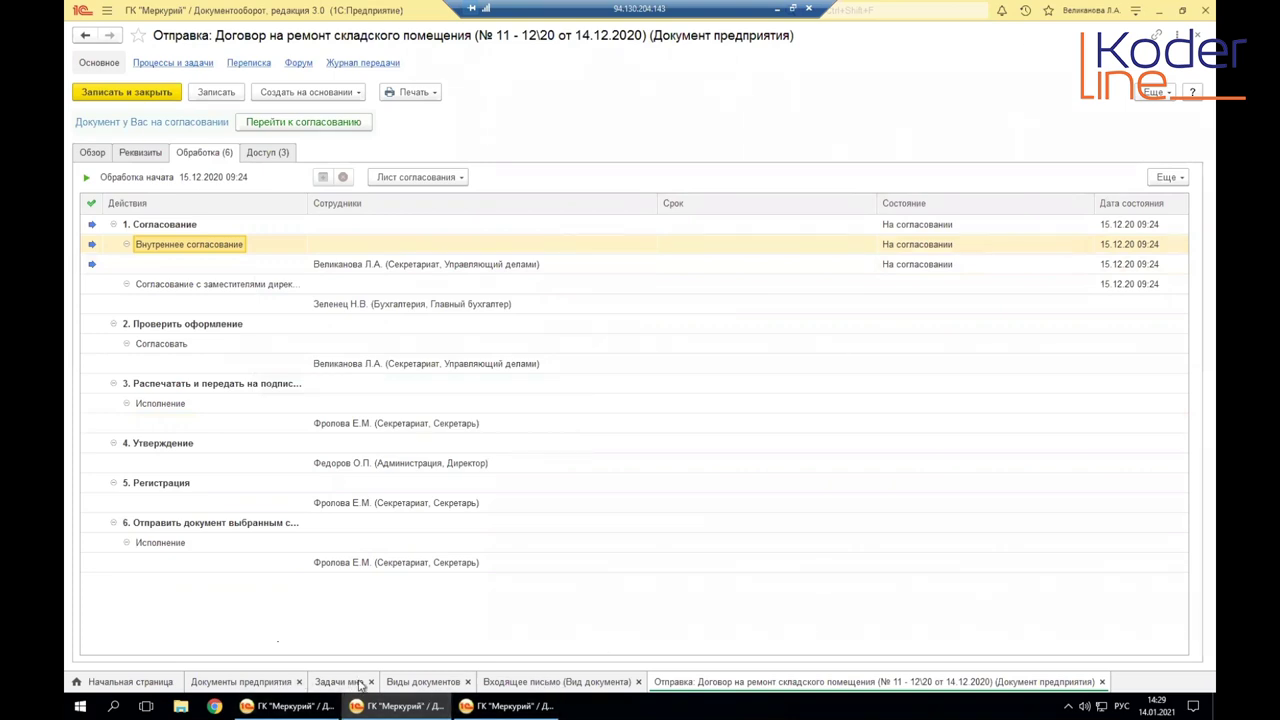
click(409, 684)
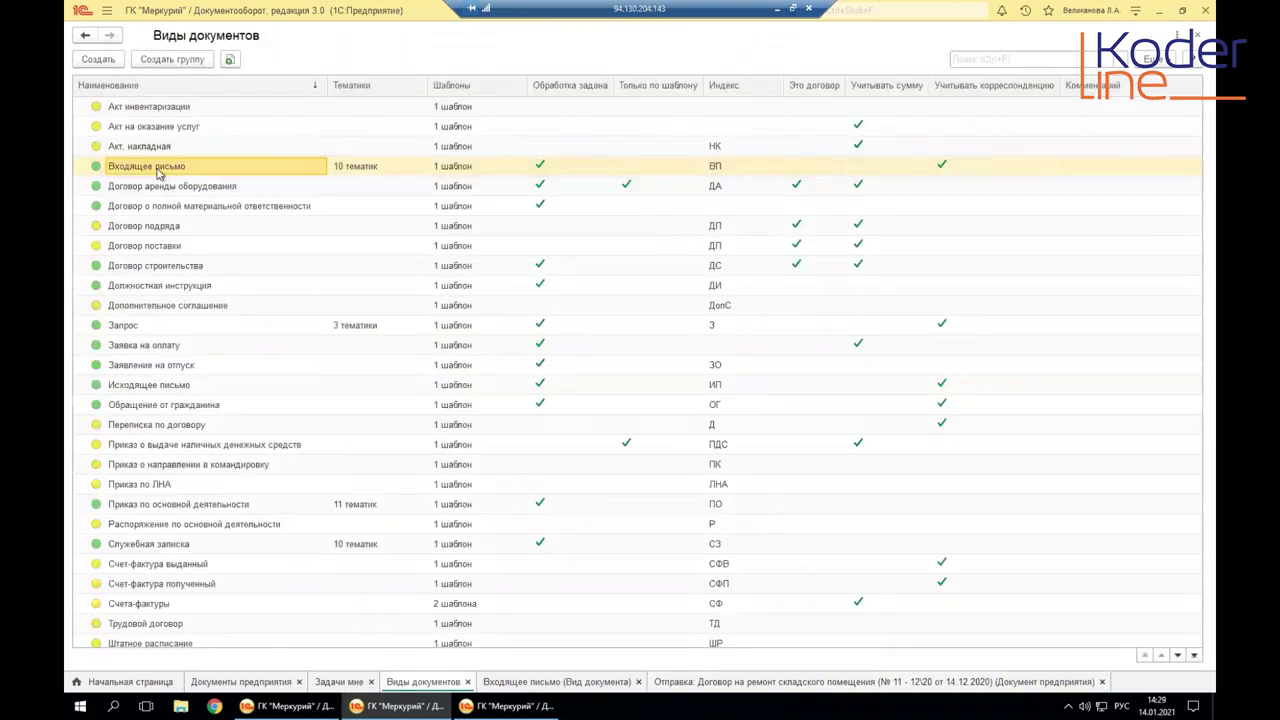
double_click(157, 170)
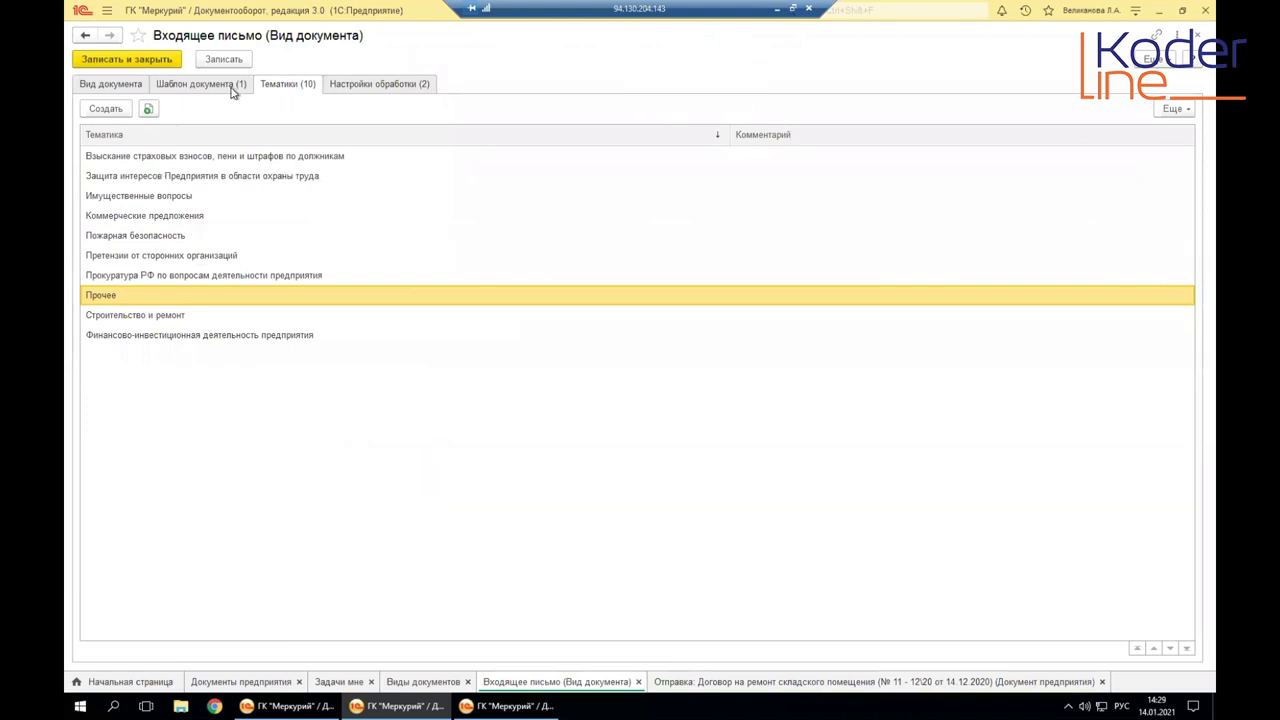
click(375, 86)
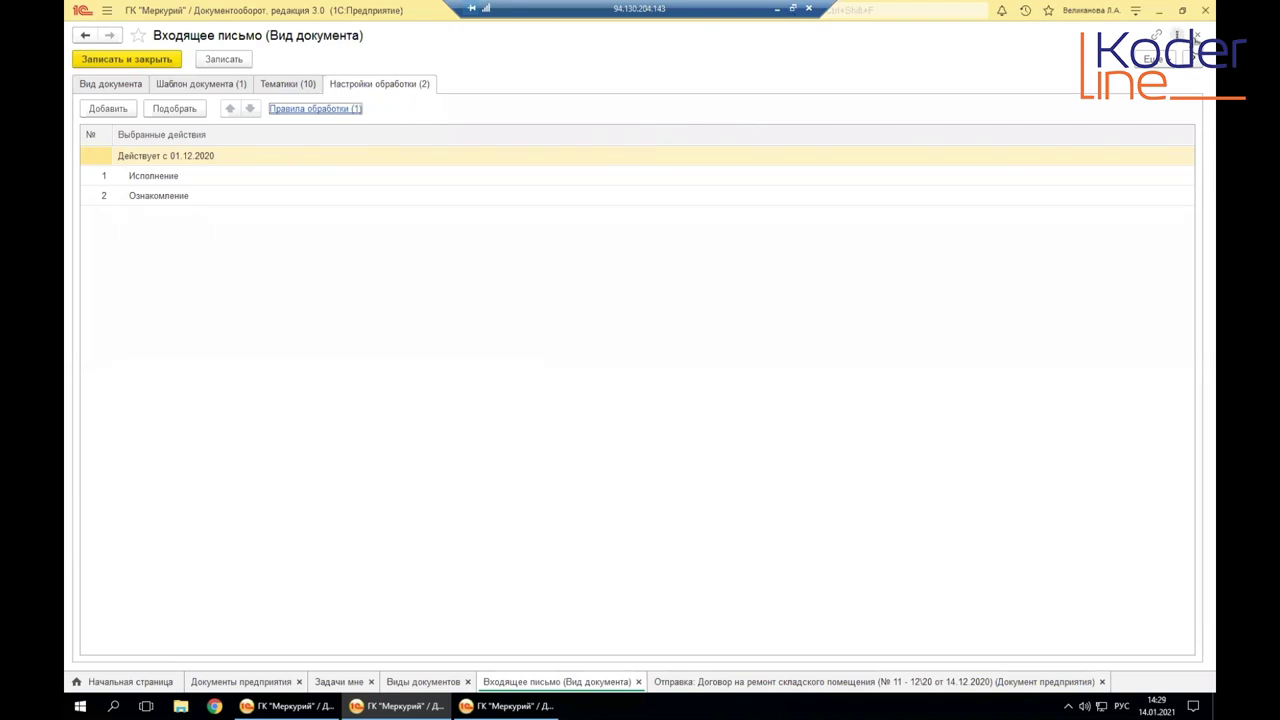
click(1197, 35)
Step: Open the Договор аренды оборудования document type and display its processing settings
click(187, 246)
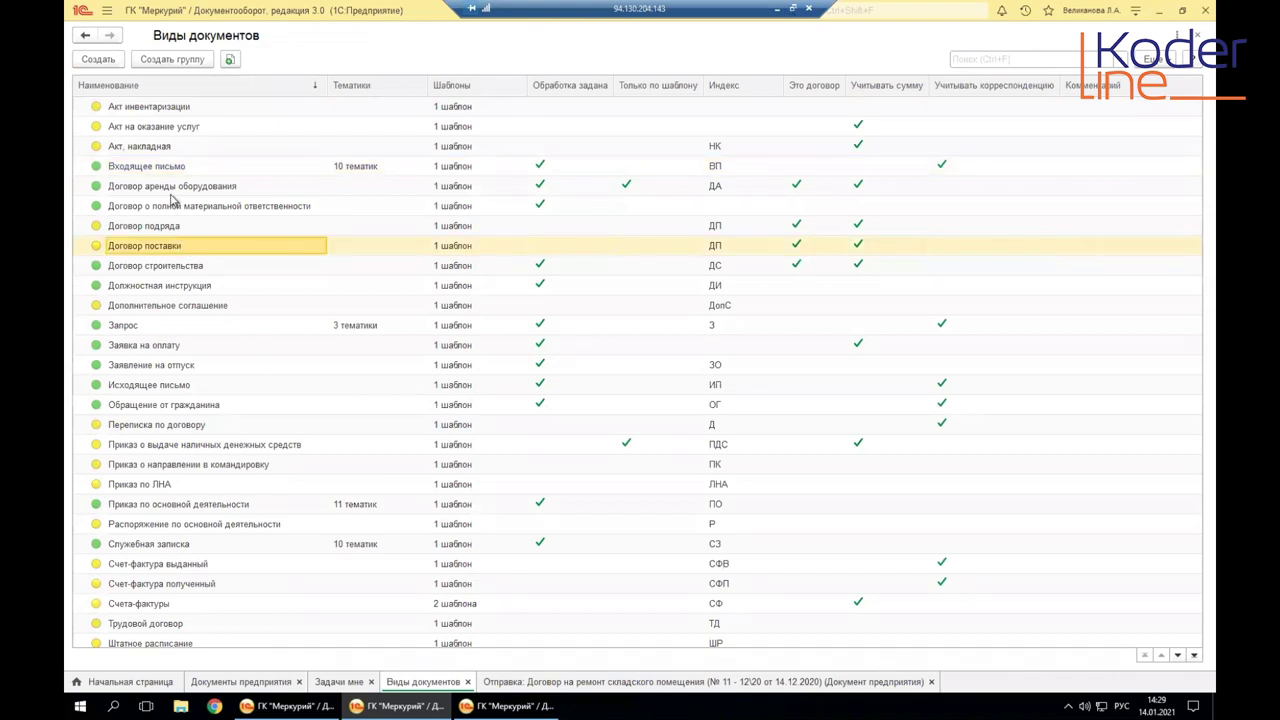
double_click(174, 186)
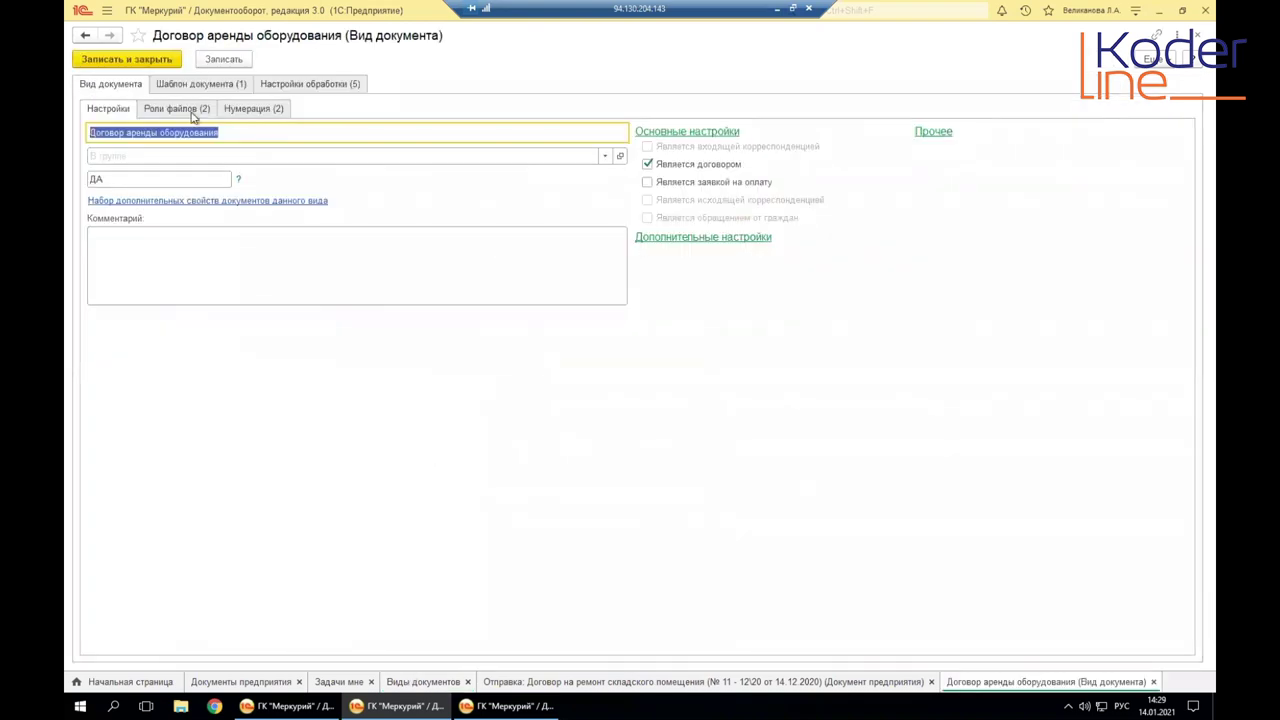
click(276, 90)
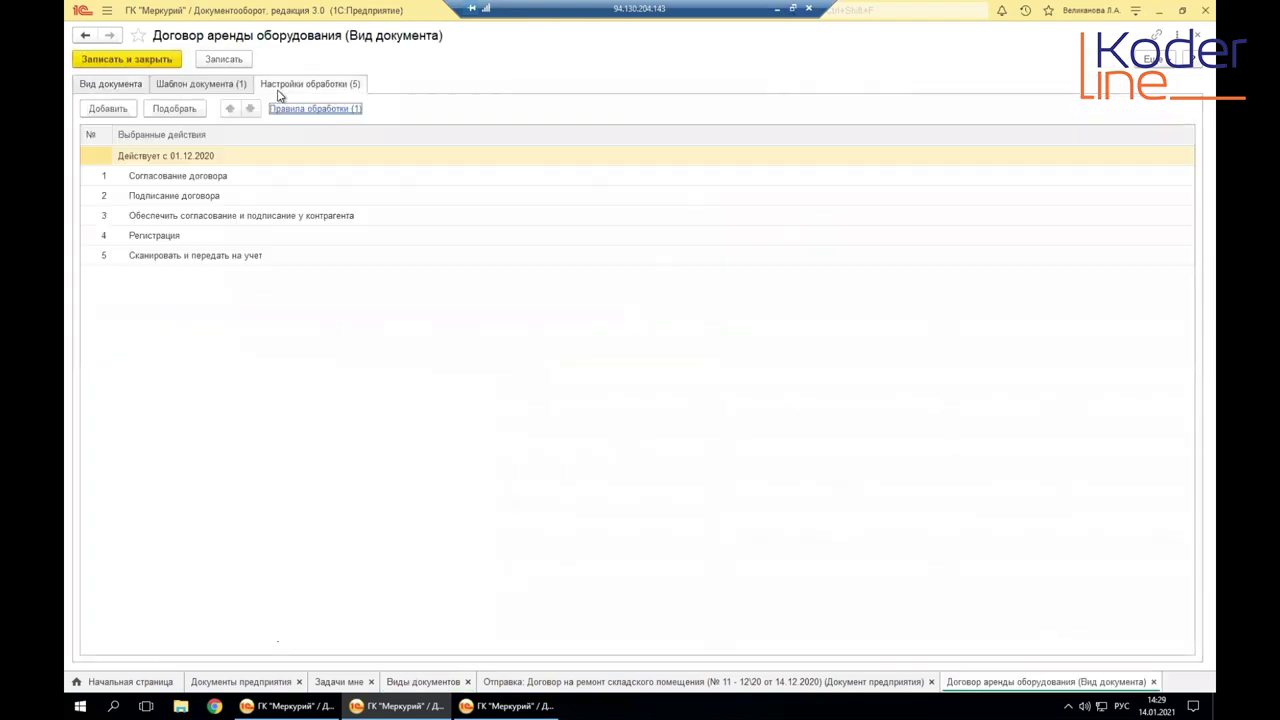
click(178, 160)
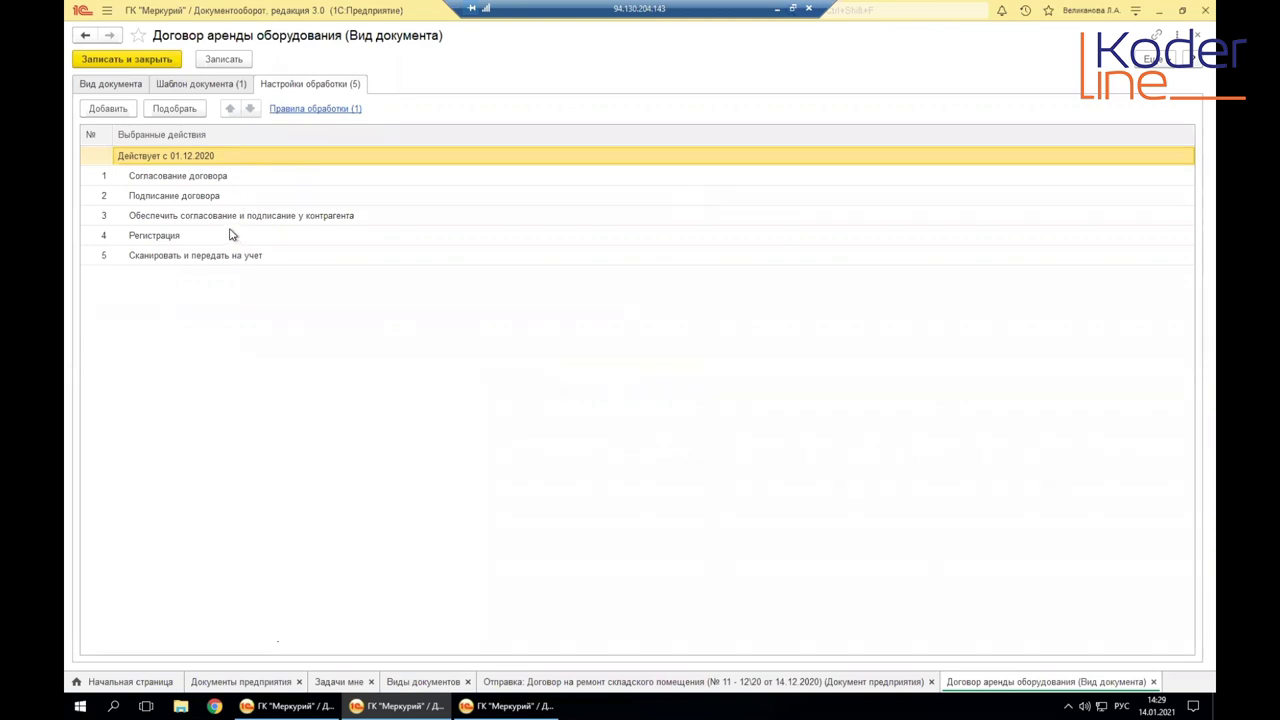
Step: Look over the document type's processing rules and show the commands available for the Действует с 01.12.2020 entry
click(297, 110)
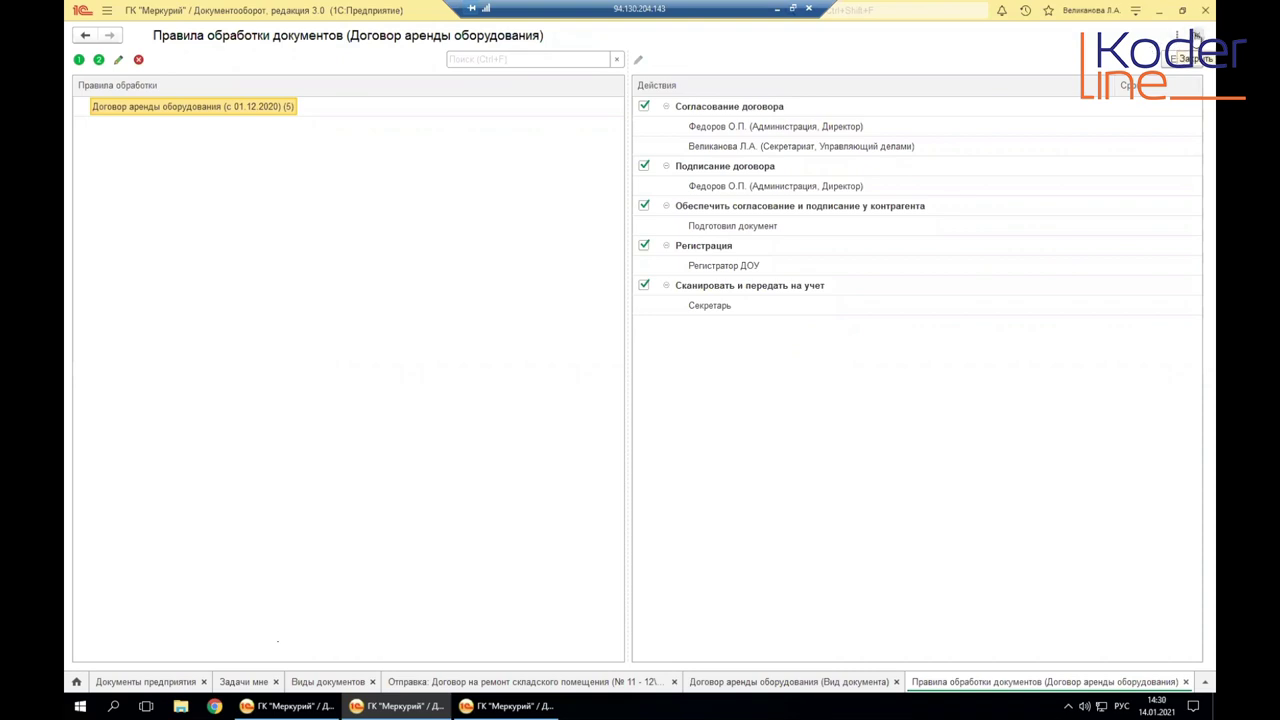
click(1196, 35)
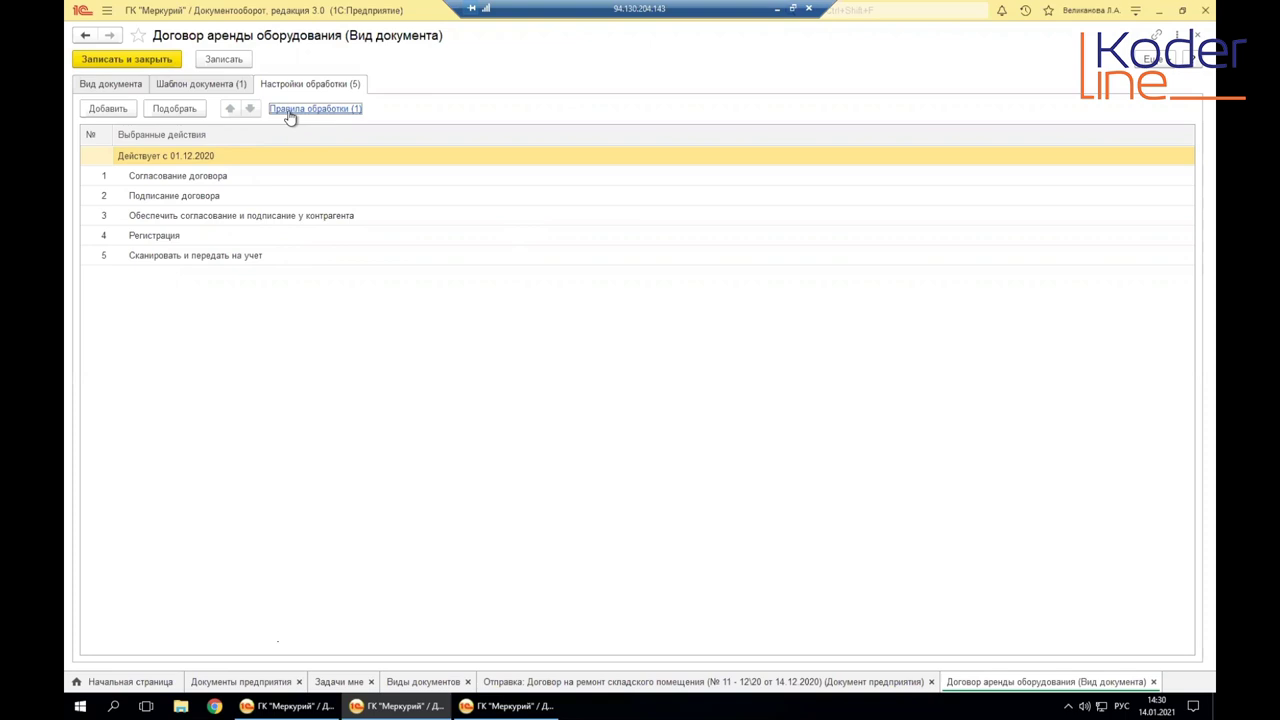
click(172, 156)
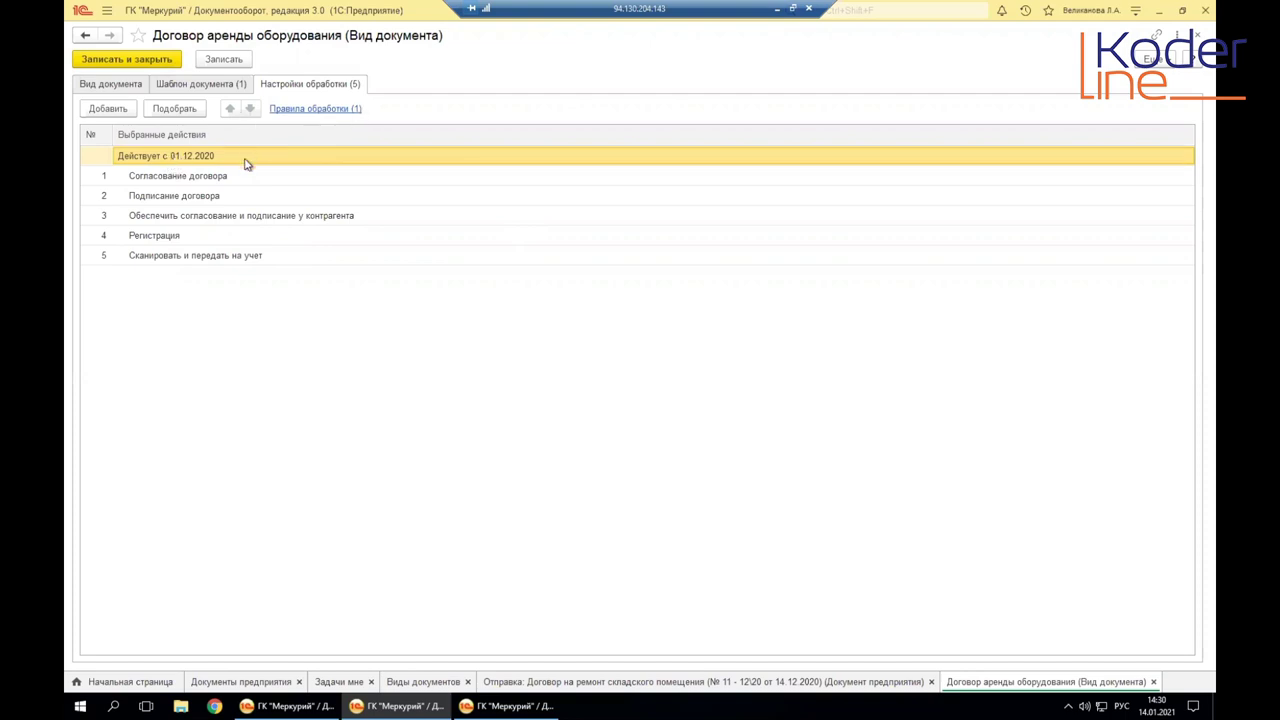
right_click(190, 158)
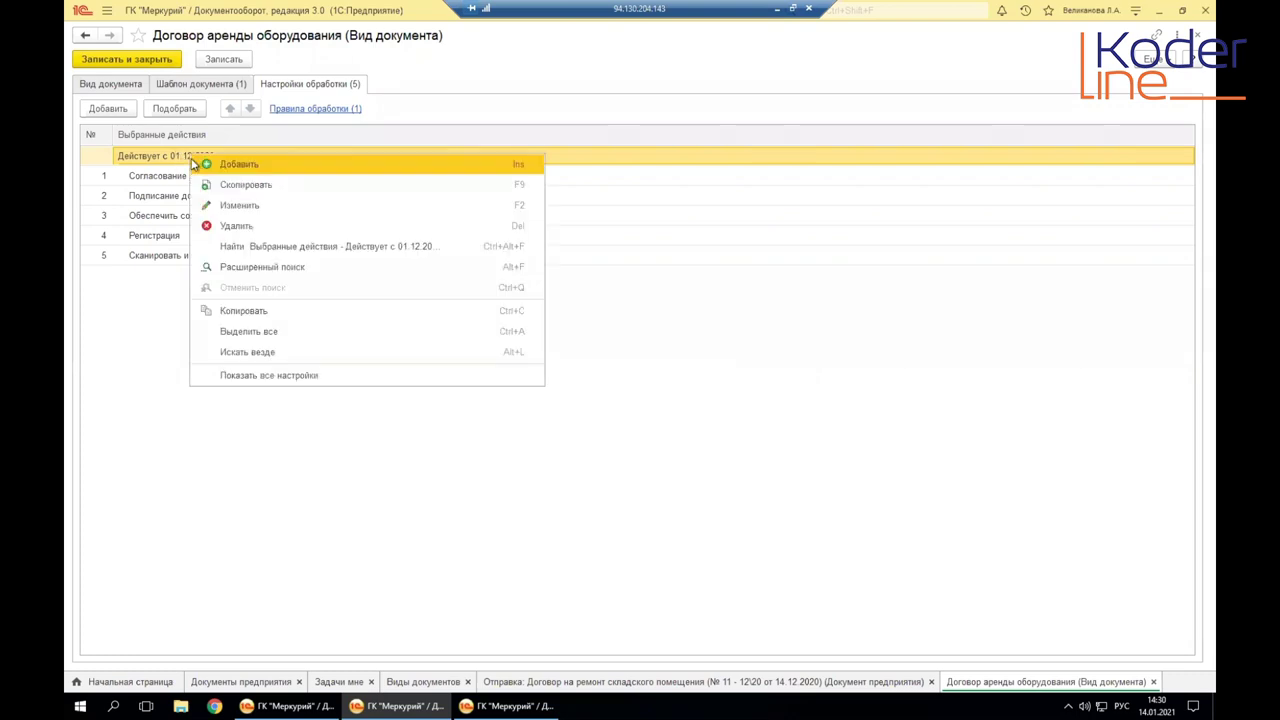
click(152, 162)
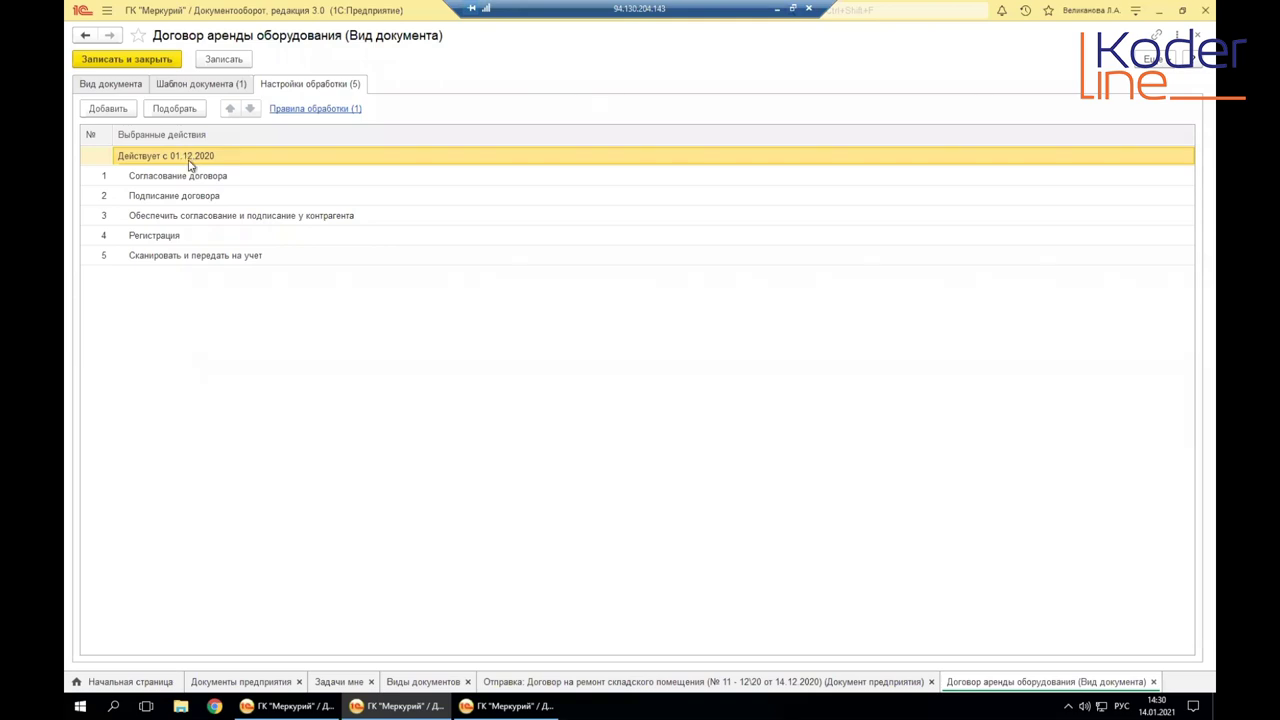
right_click(188, 163)
click(174, 165)
Step: Reopen the processing rules and examine the first participant of the Согласование договора action
click(312, 108)
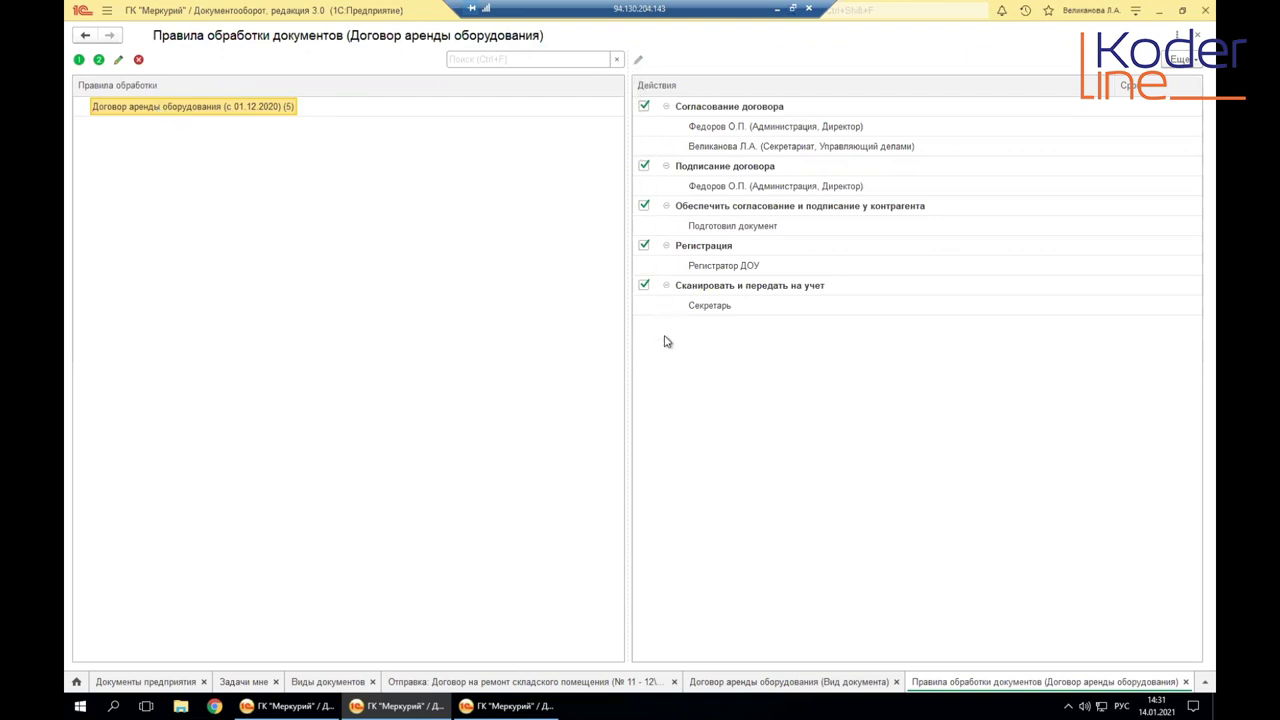
click(686, 112)
click(697, 126)
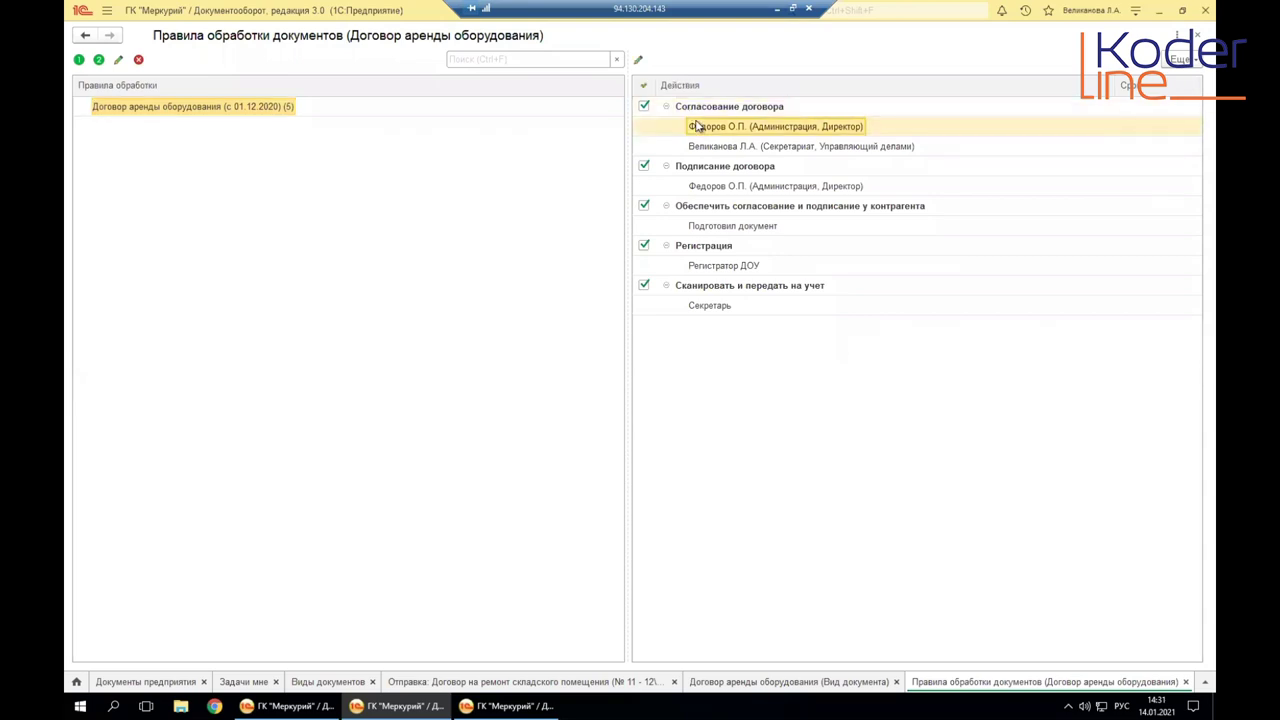
right_click(263, 108)
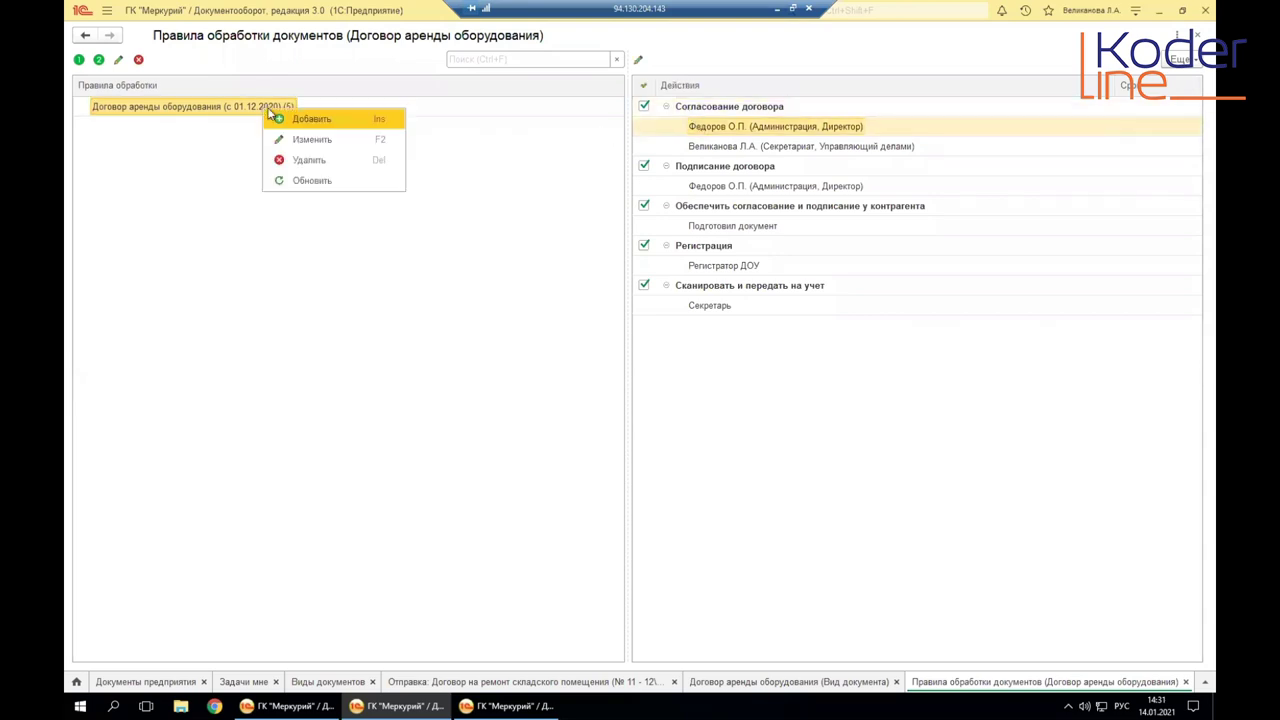
click(310, 119)
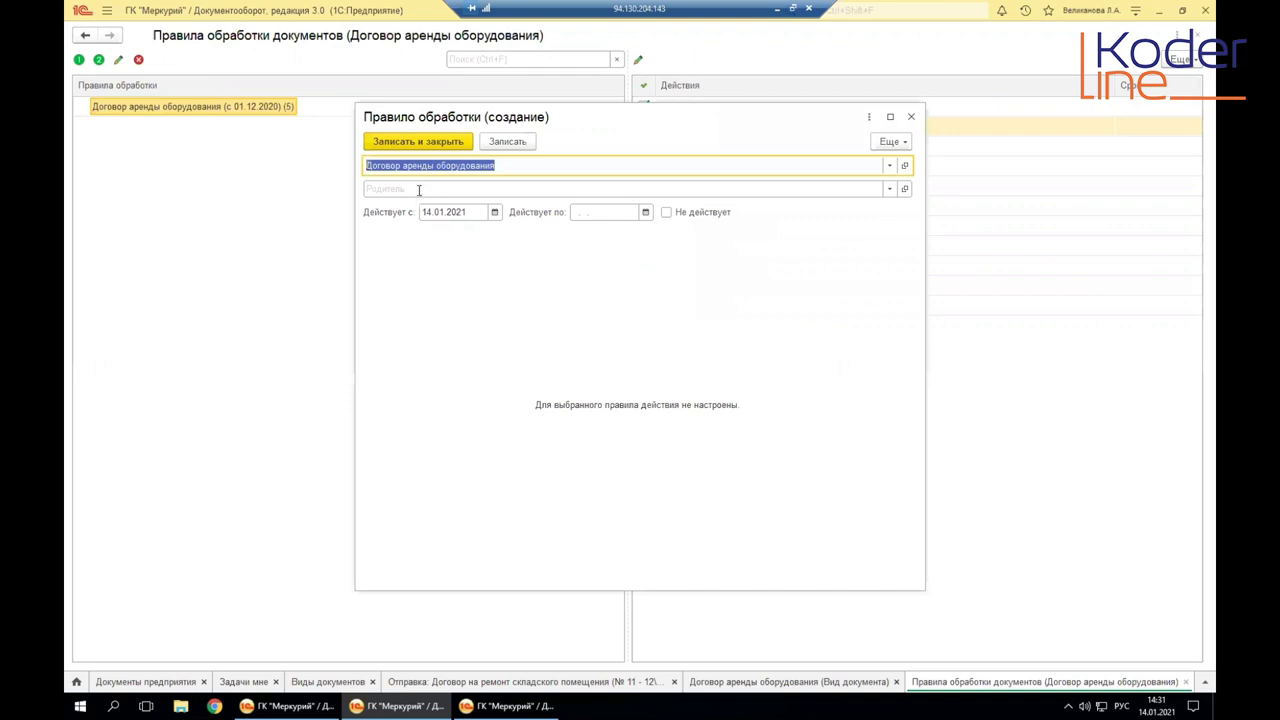
click(911, 117)
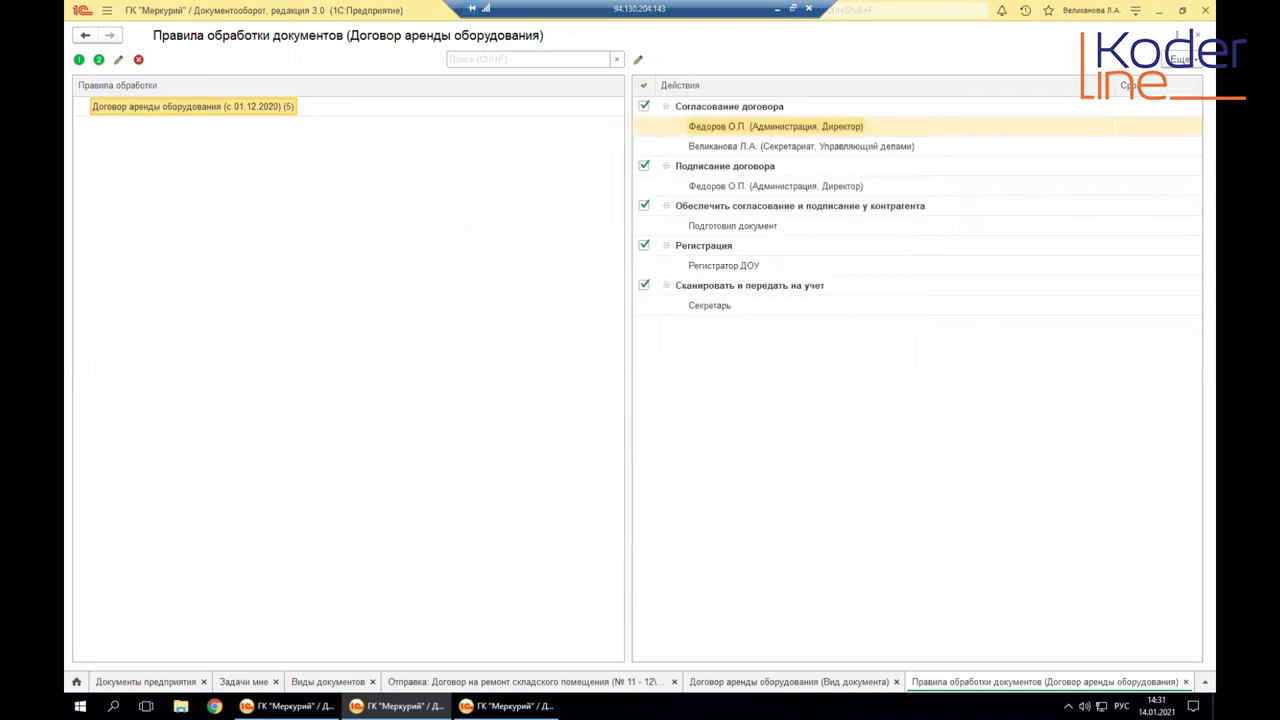
click(1196, 36)
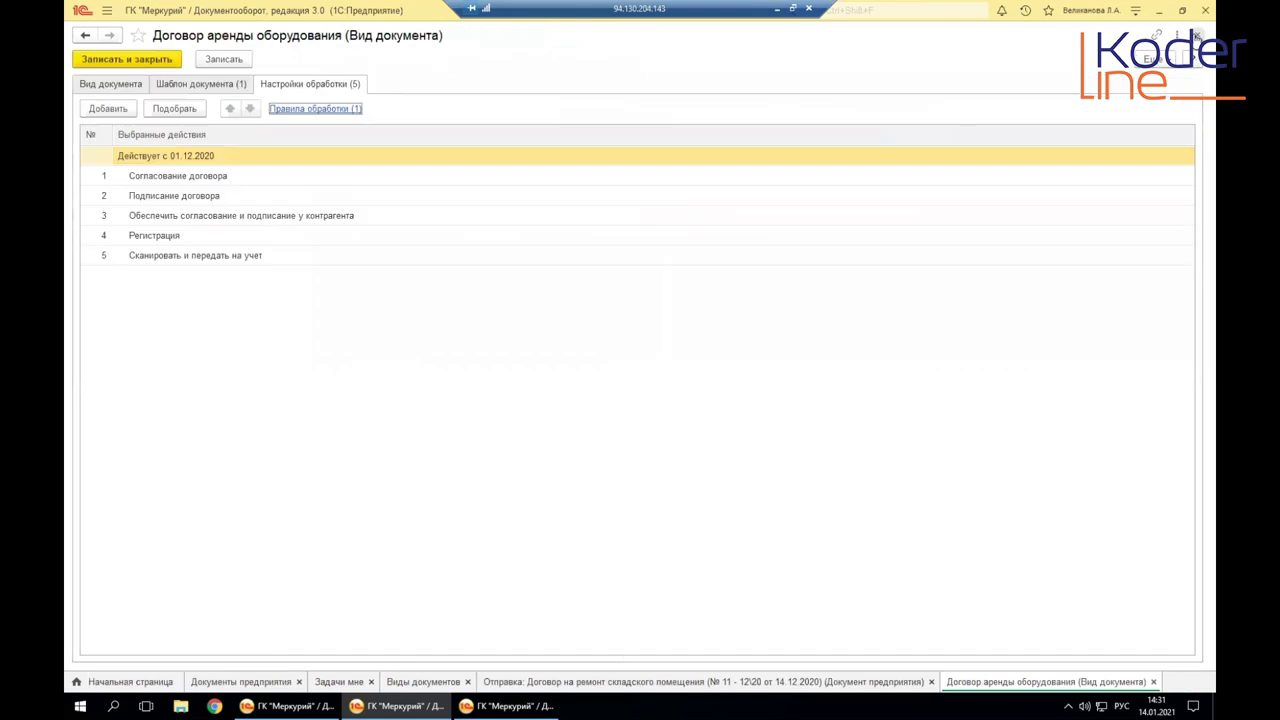
Step: Enable Вести учет по тематикам in the additional settings of Договор аренды оборудования and save the document type
click(110, 84)
click(711, 238)
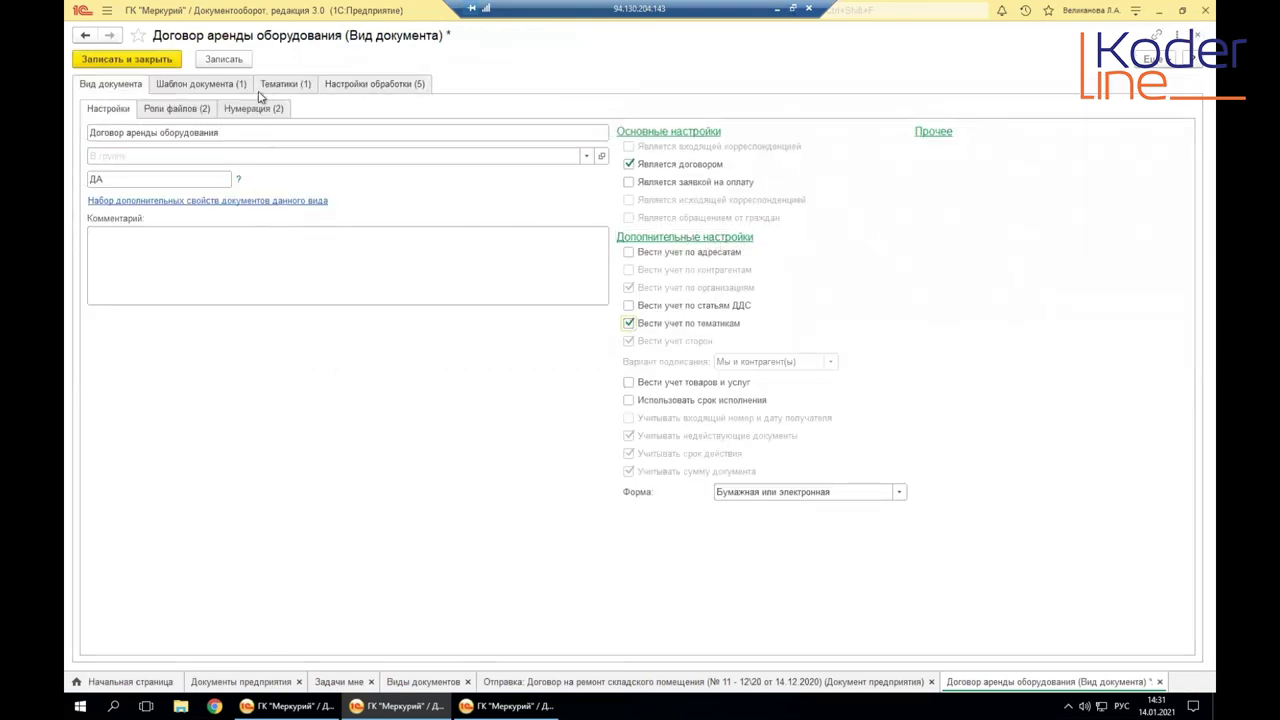
click(225, 60)
Step: Create a topic named новая for the Договор аренды оборудования document type and save it
click(293, 85)
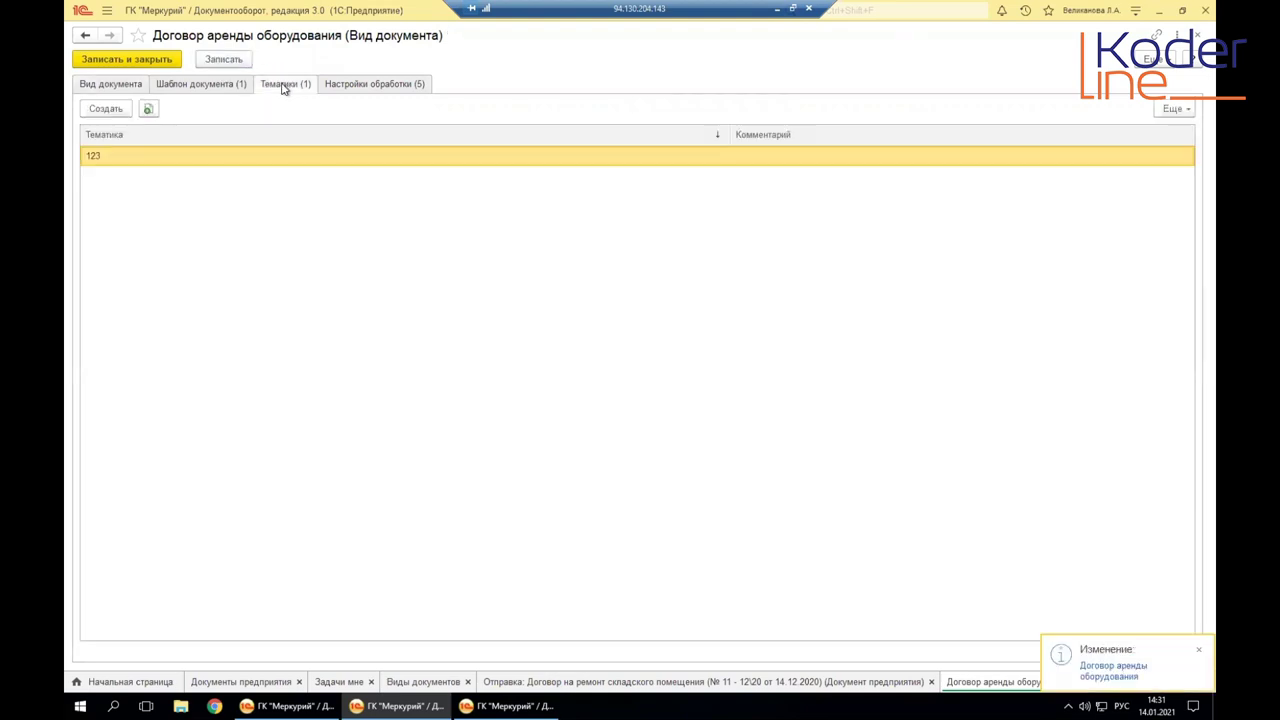
click(106, 108)
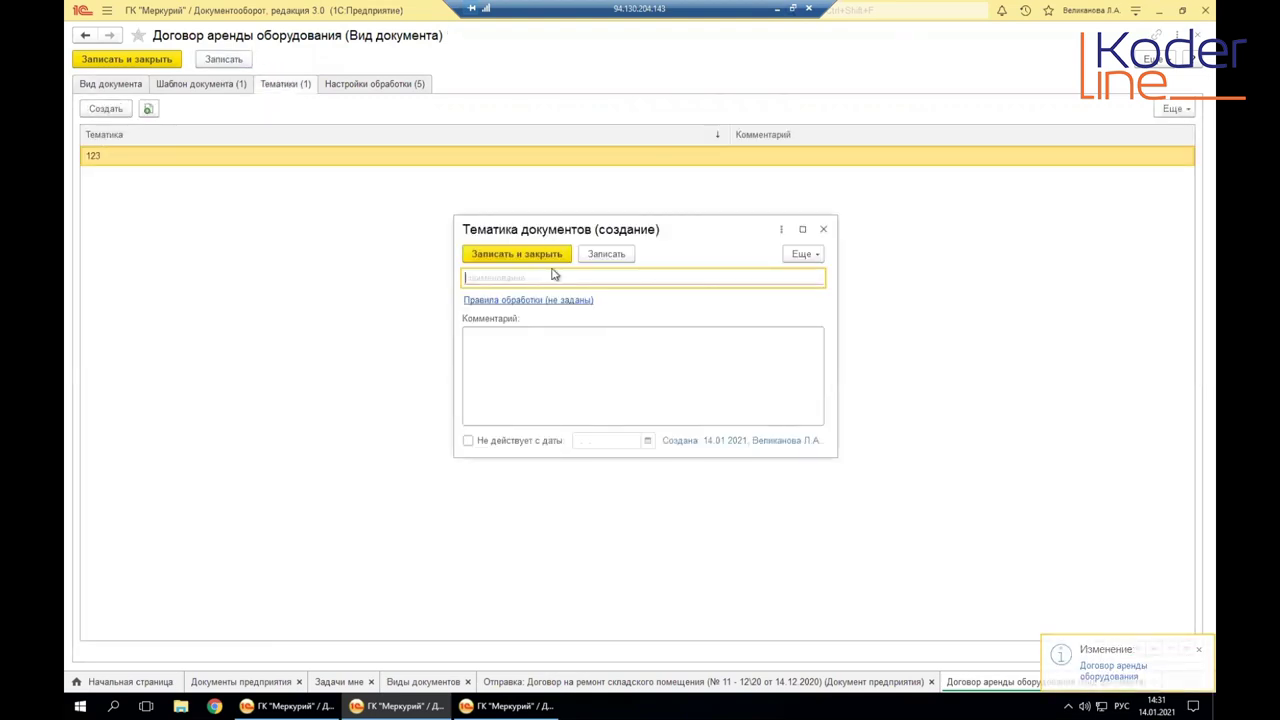
text(новая)
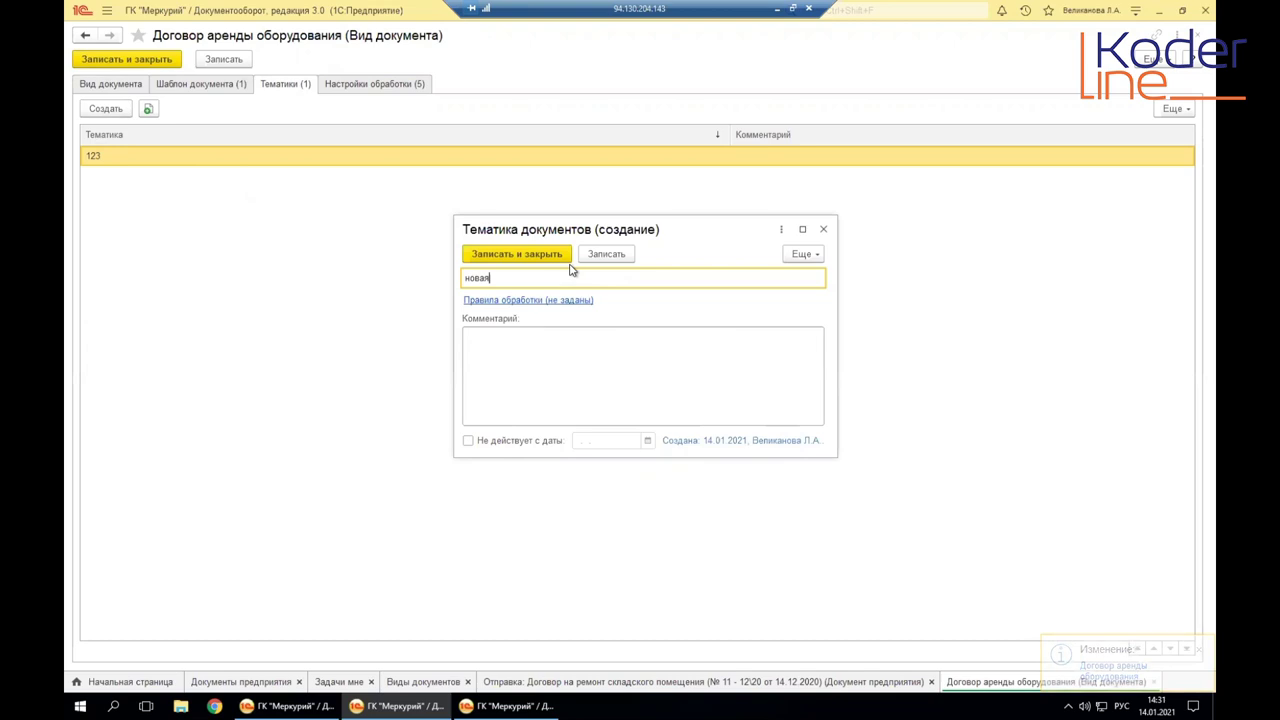
click(554, 258)
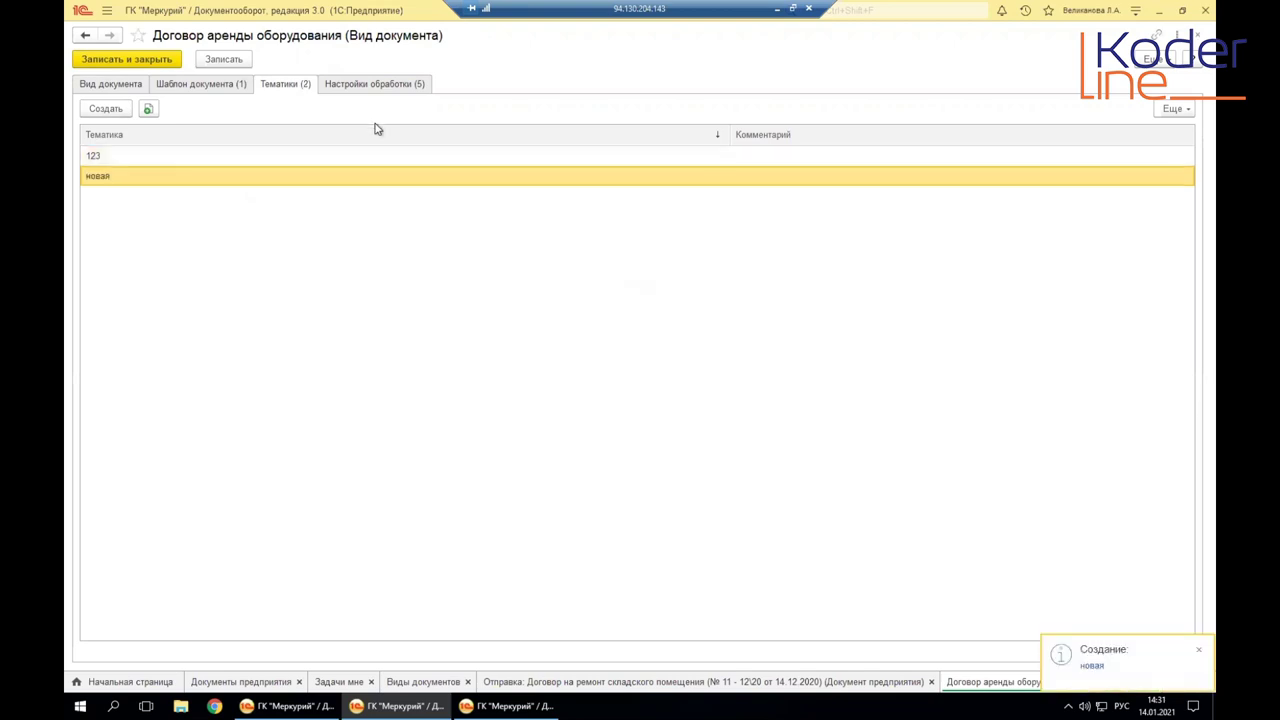
Step: Save the Договор аренды оборудования document type again and reopen its processing rules
click(376, 84)
click(289, 108)
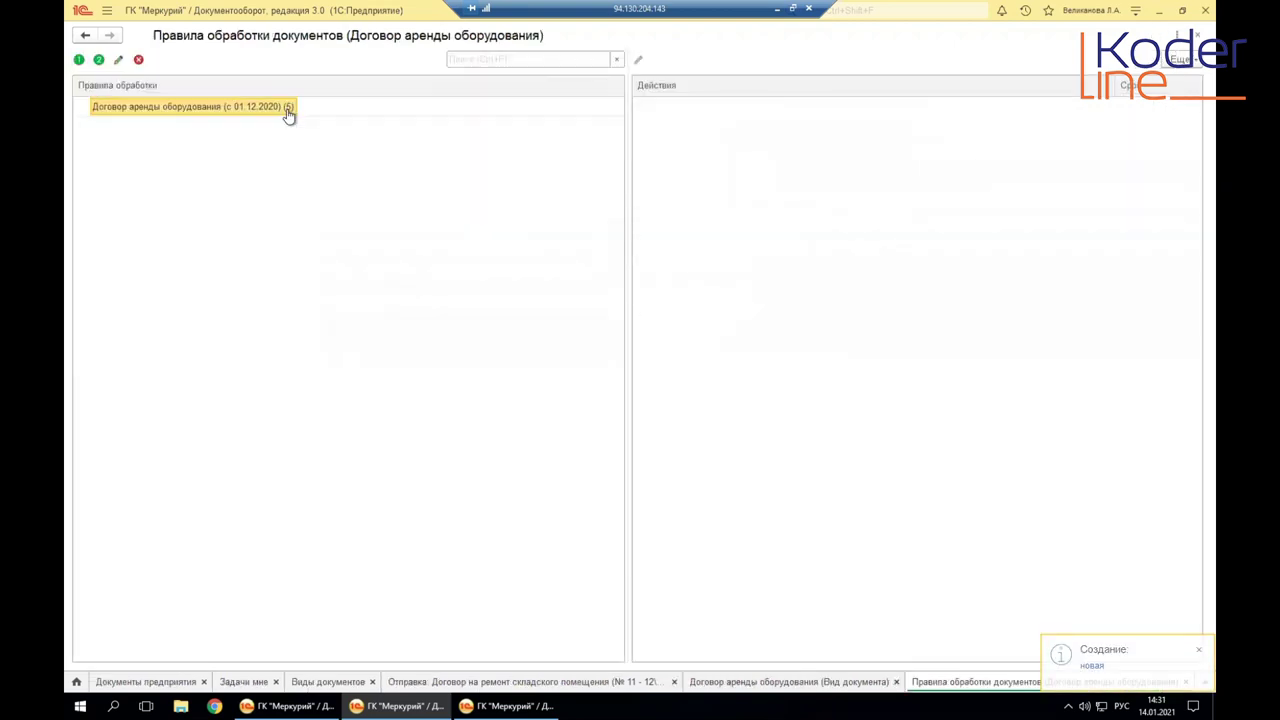
click(1197, 35)
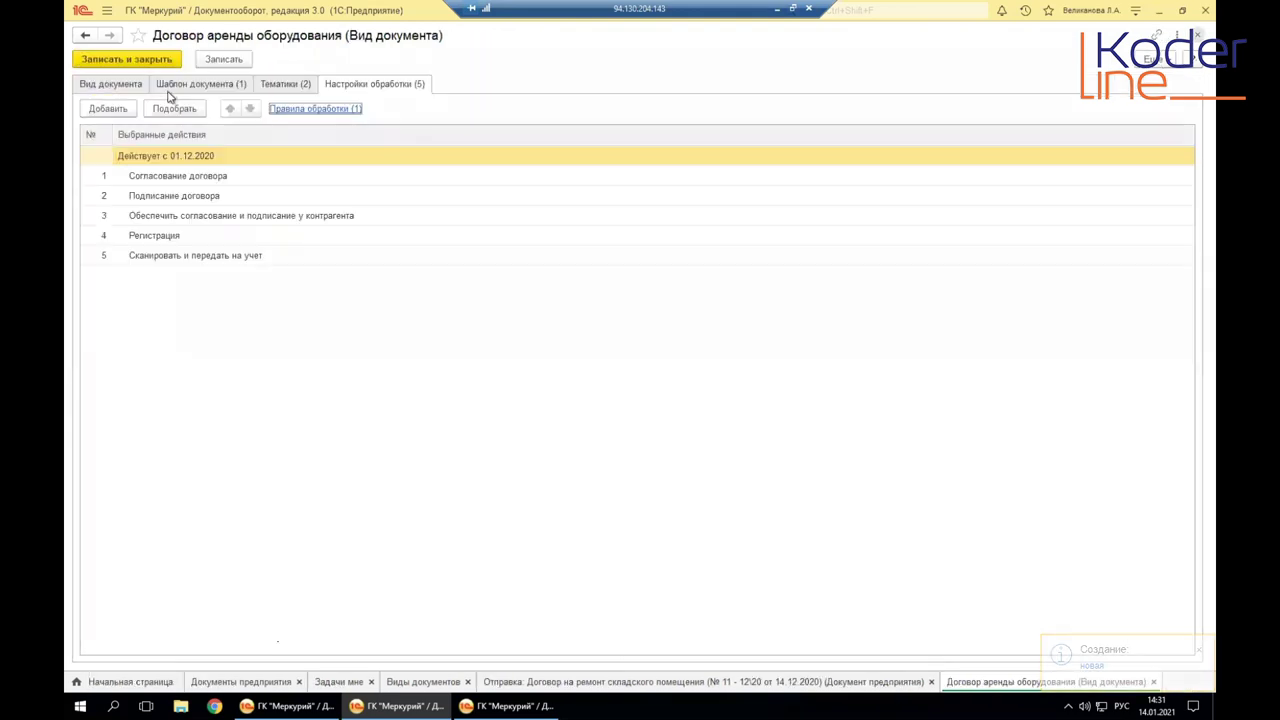
click(307, 110)
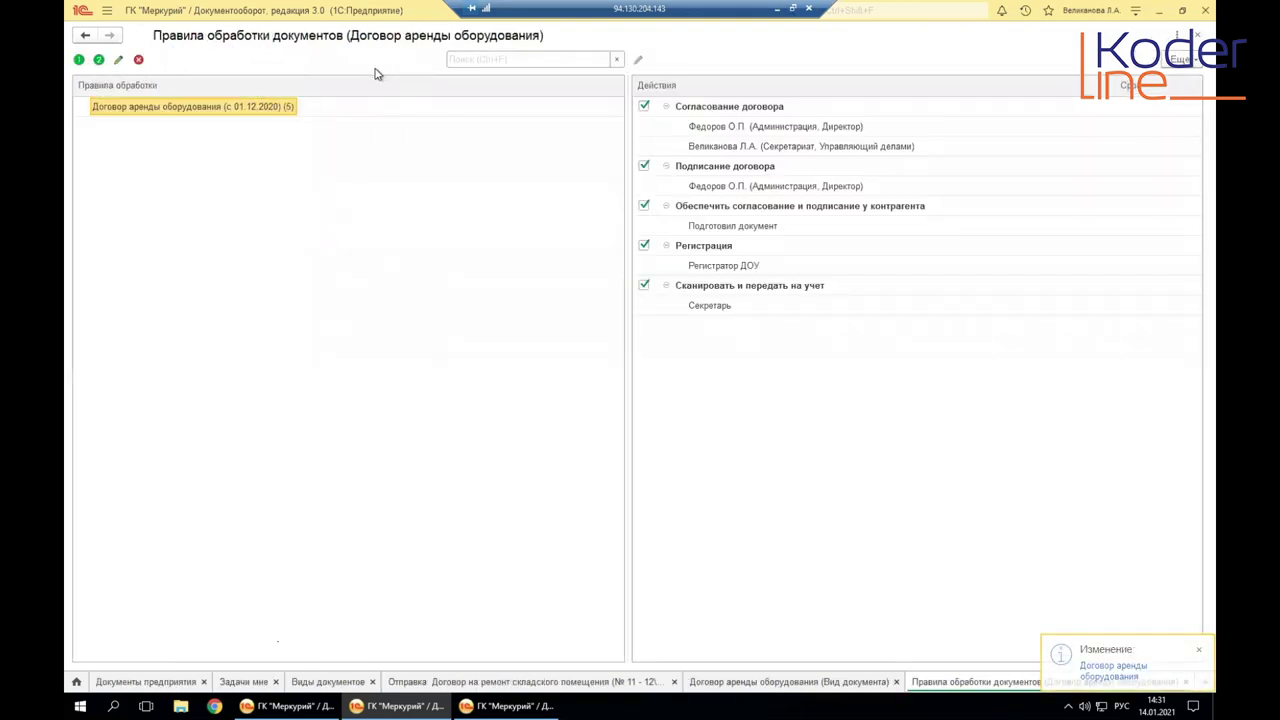
right_click(289, 110)
click(320, 121)
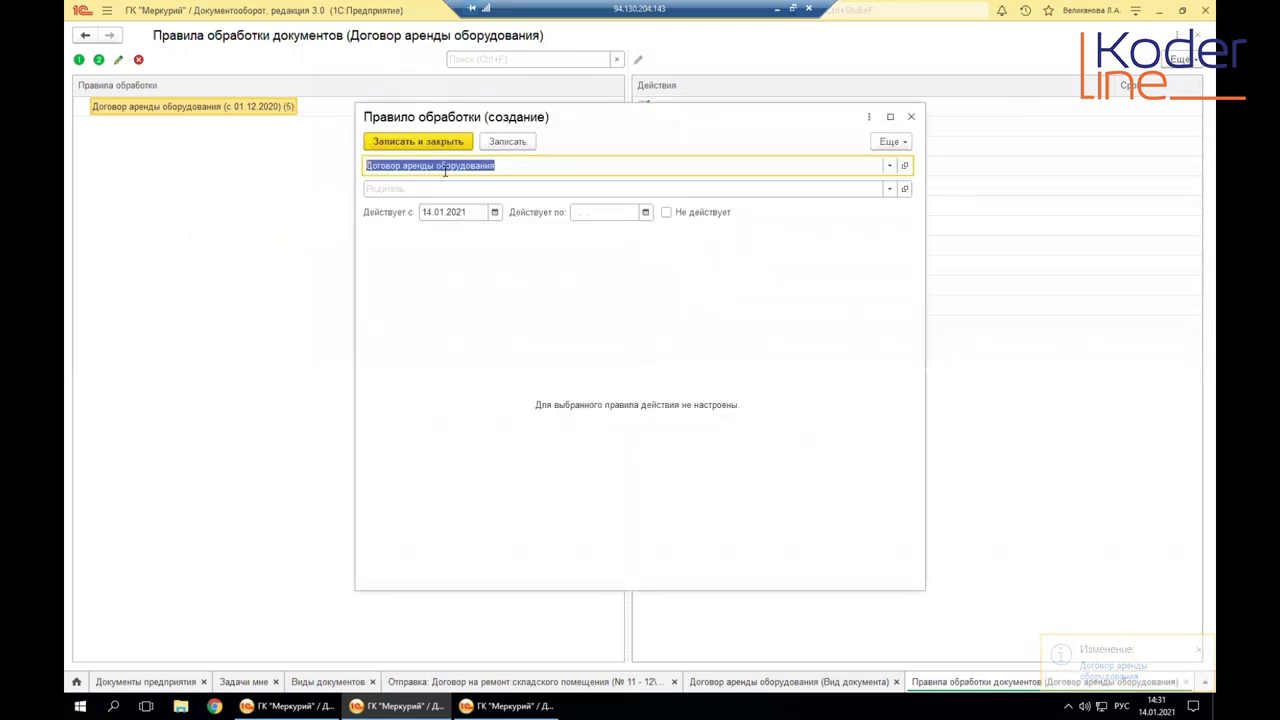
key(Escape)
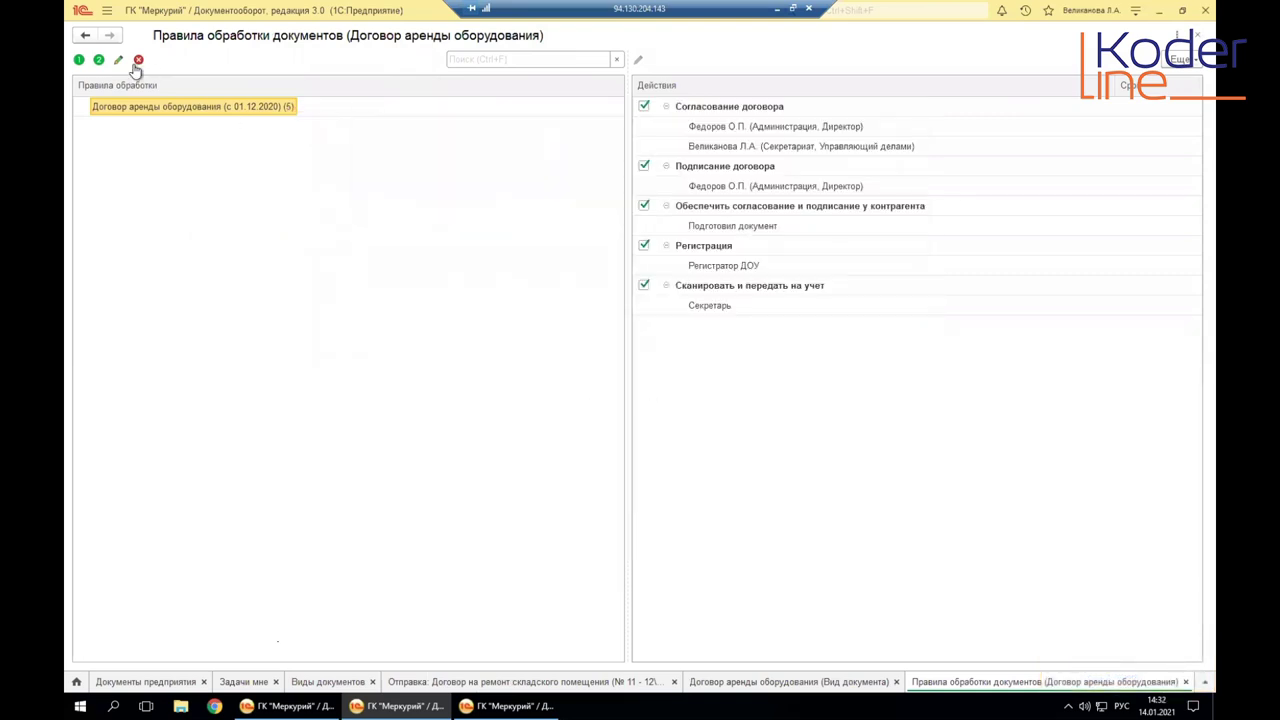
click(80, 60)
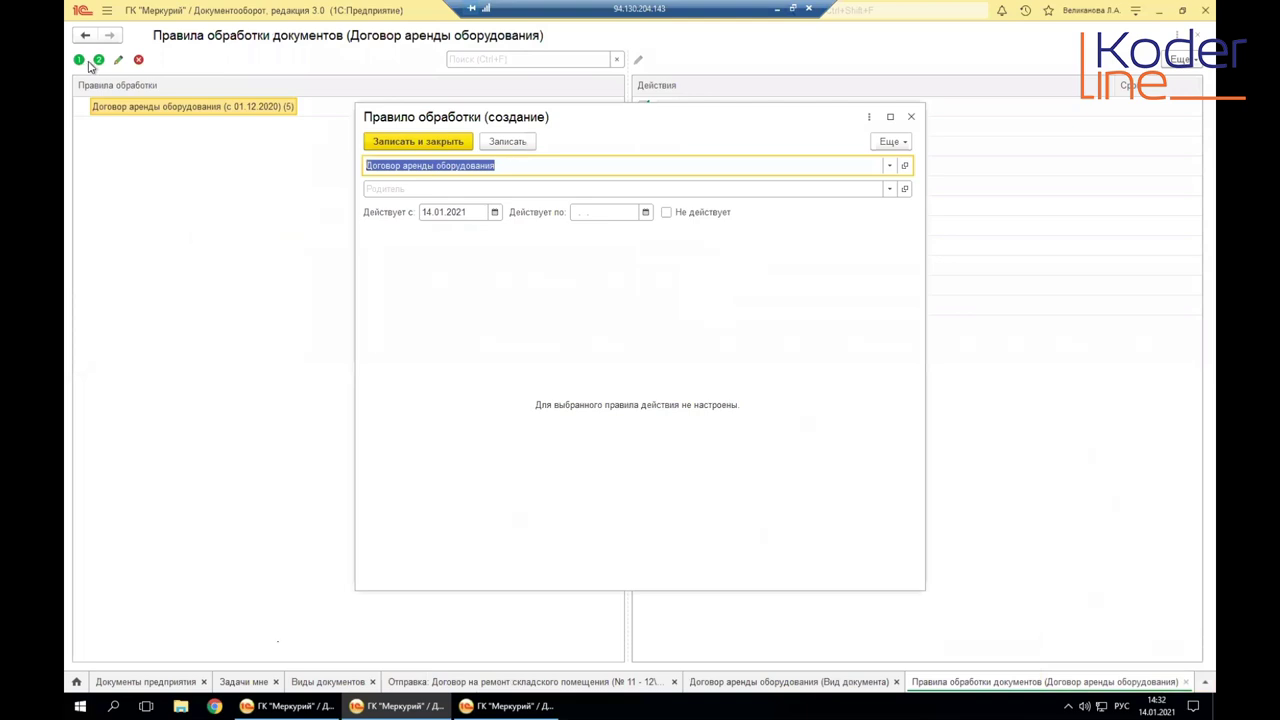
key(Escape)
Step: Create and save a processing rule for the topic новая, subordinate to the Договор аренды оборудования rule
click(99, 60)
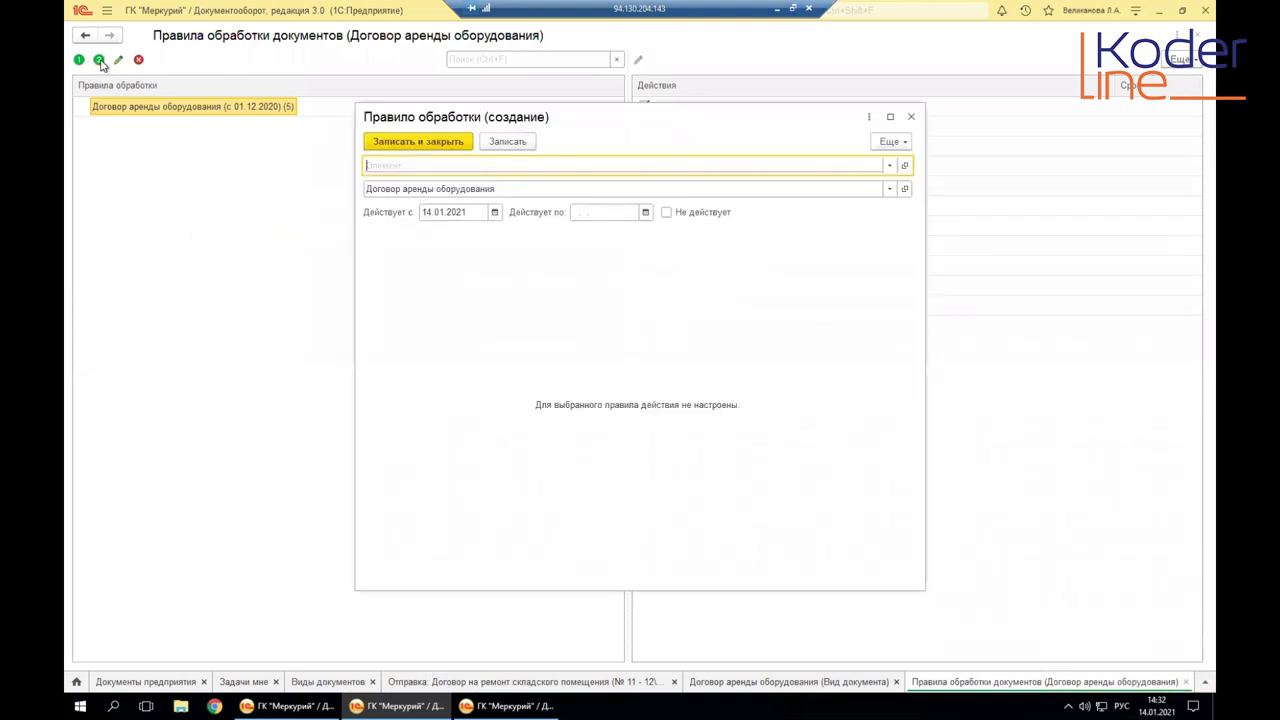
click(890, 168)
click(426, 208)
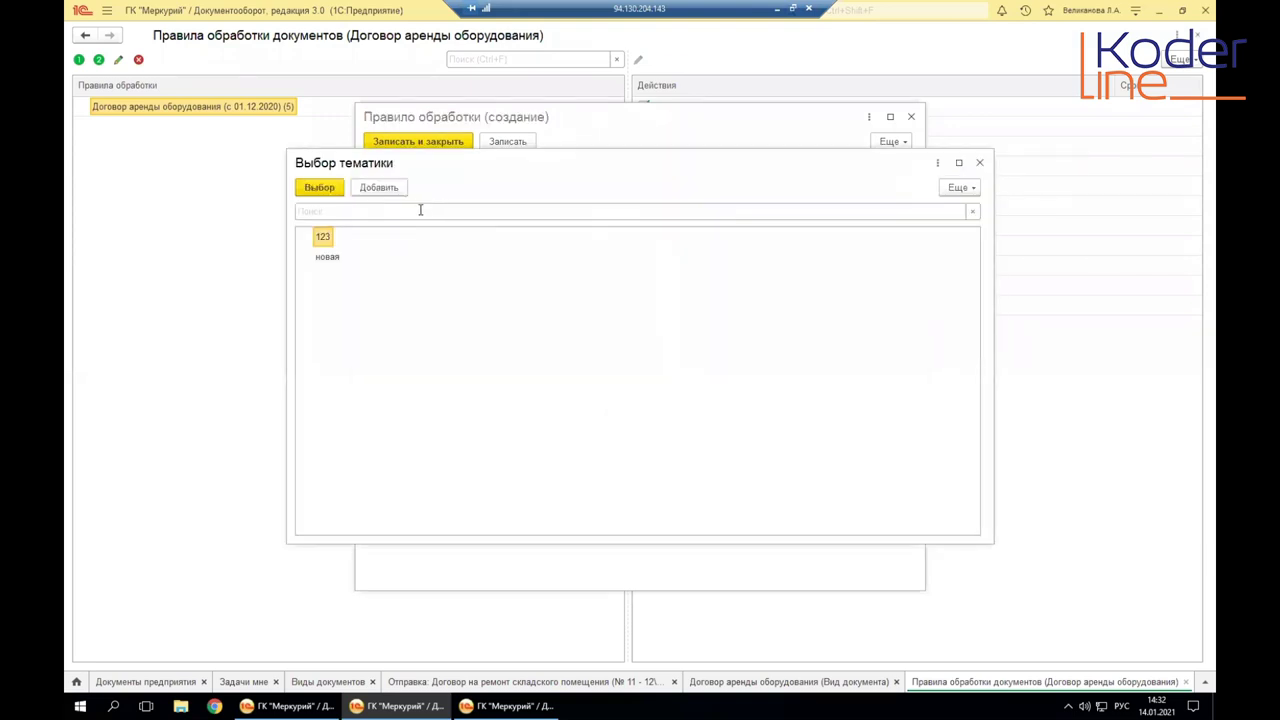
click(324, 258)
drag(349, 168, 310, 200)
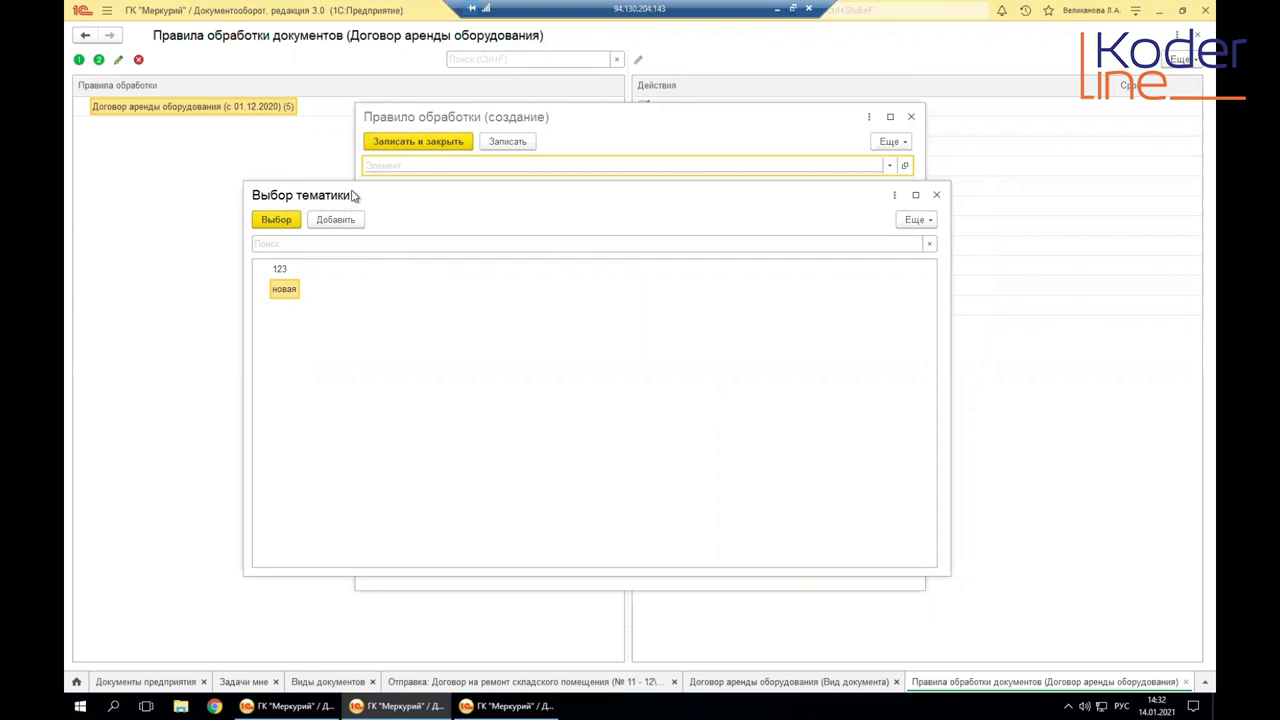
drag(355, 196, 366, 217)
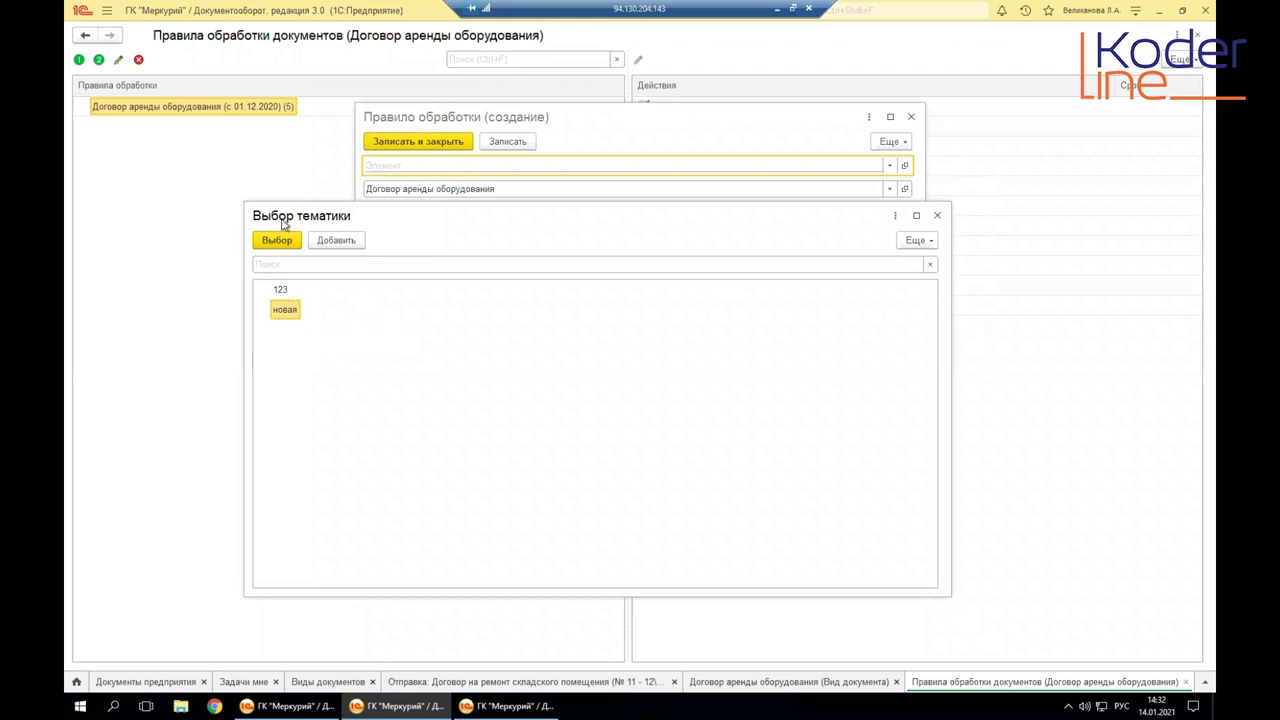
click(280, 289)
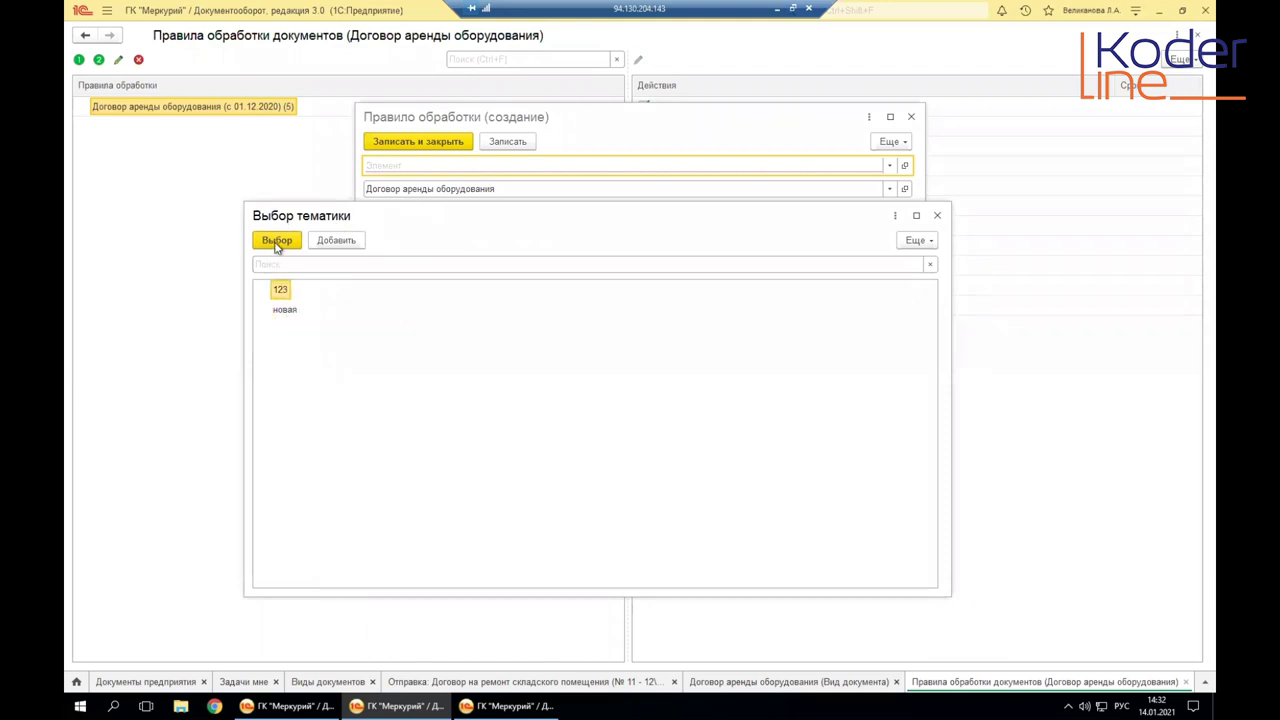
click(285, 309)
click(272, 240)
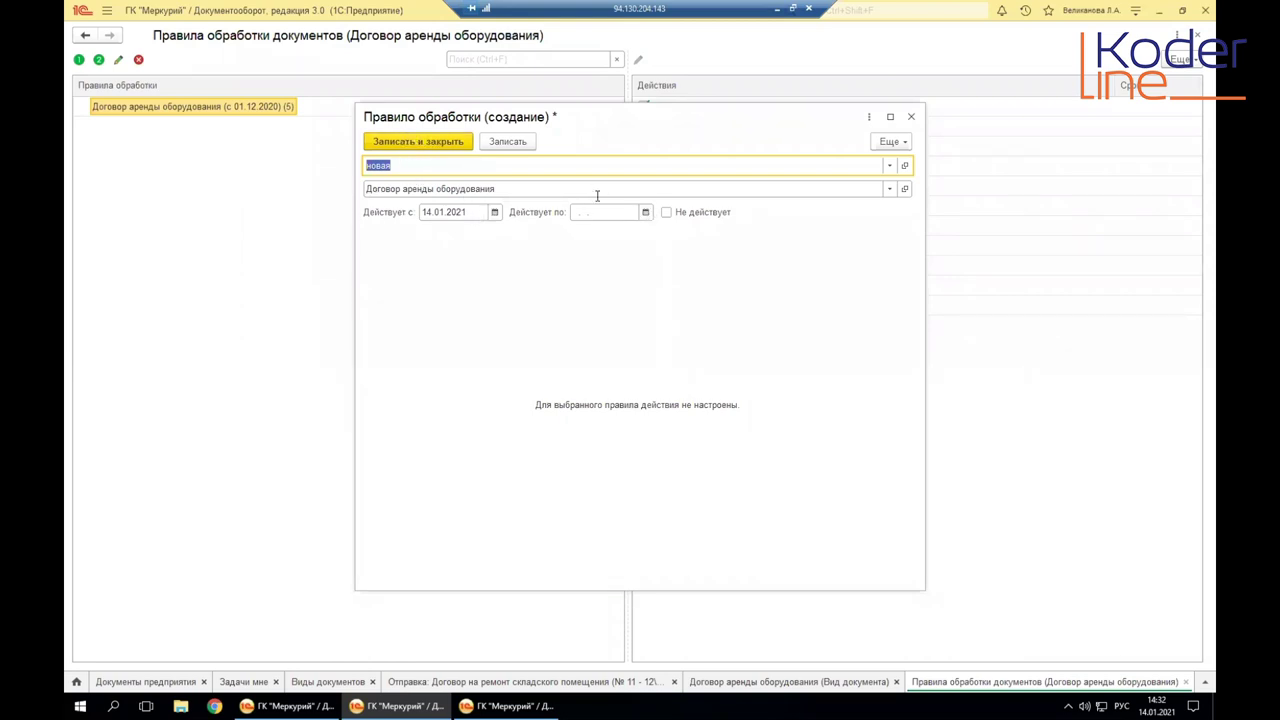
click(397, 143)
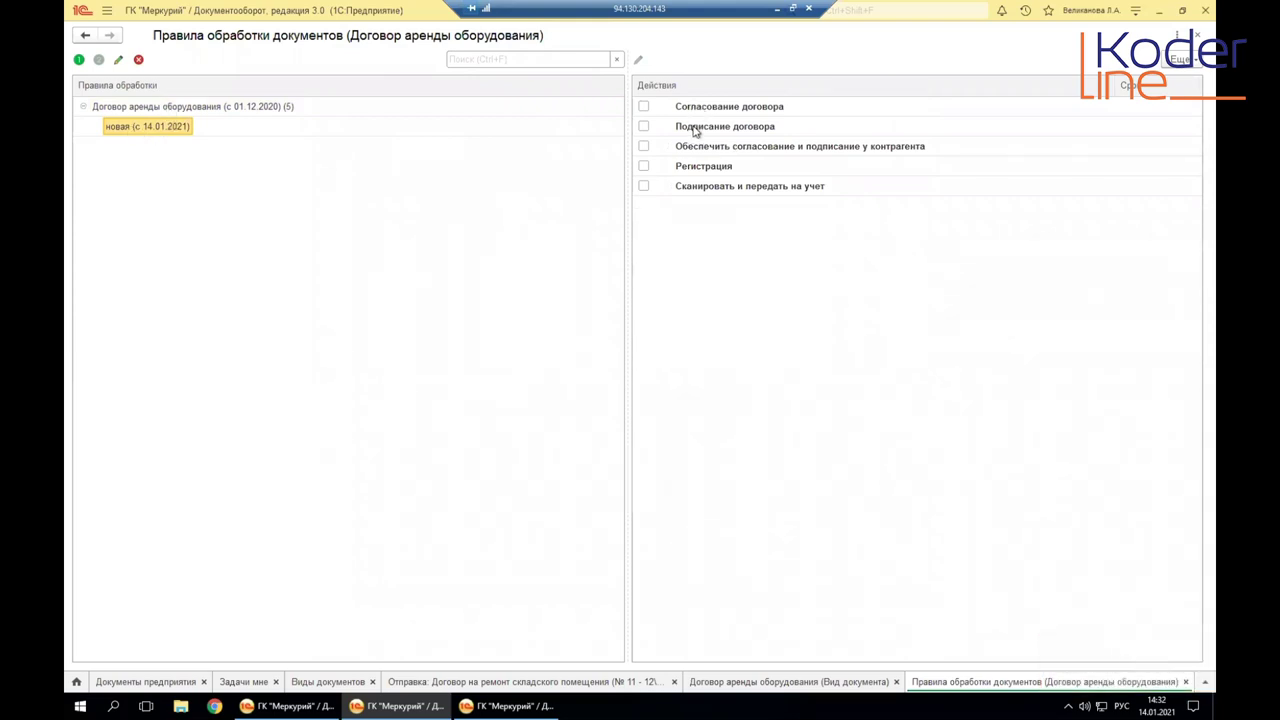
Step: Compare the actions and participants of the parent Договор аренды оборудования rule with those of the новая rule
click(262, 106)
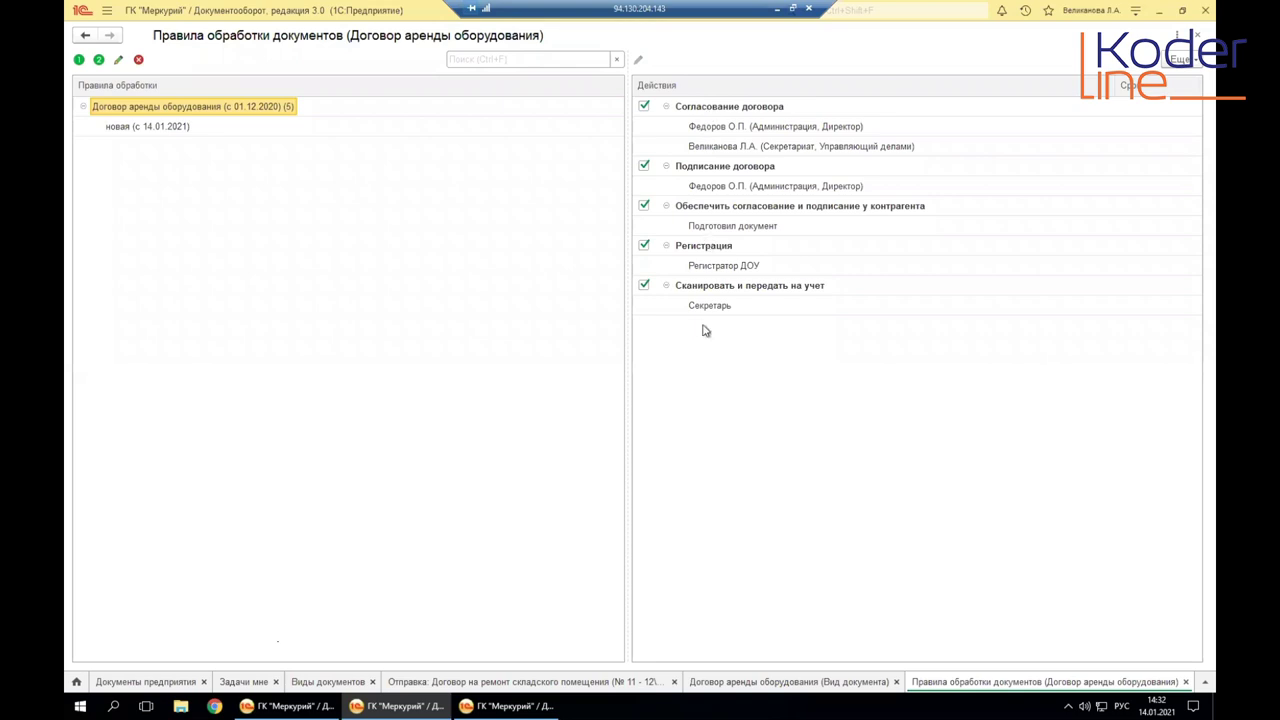
click(702, 112)
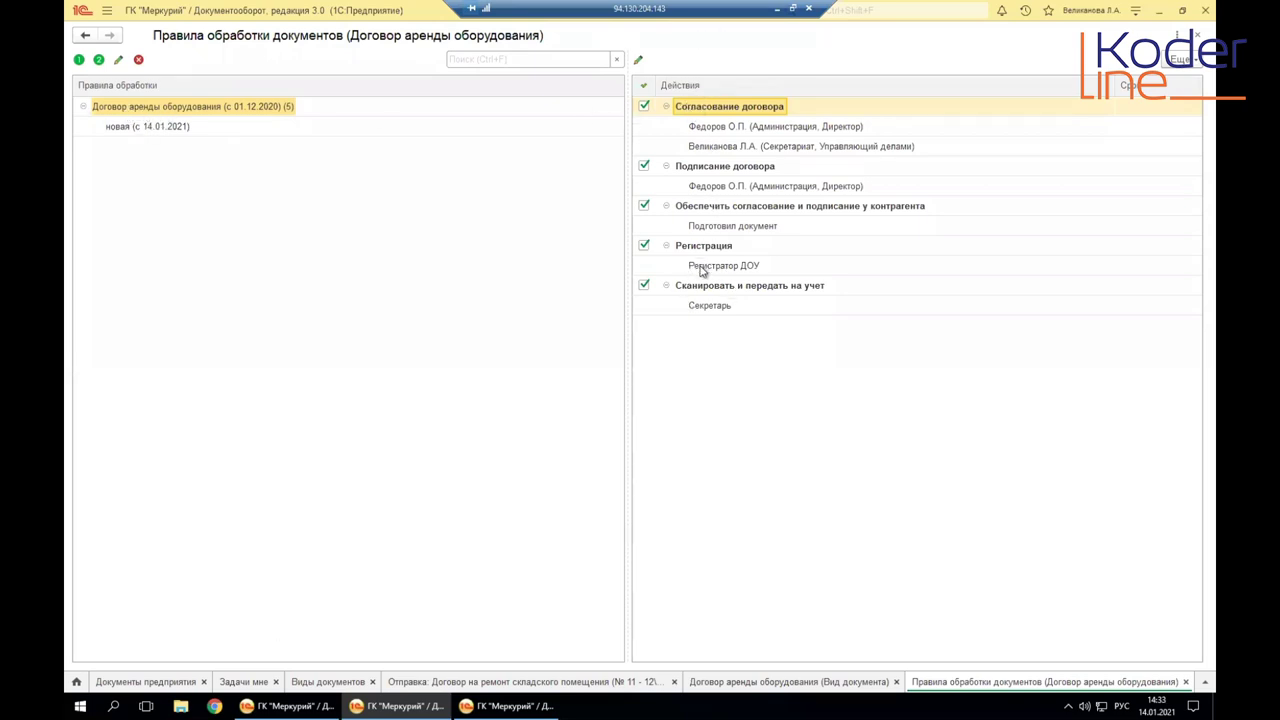
click(137, 130)
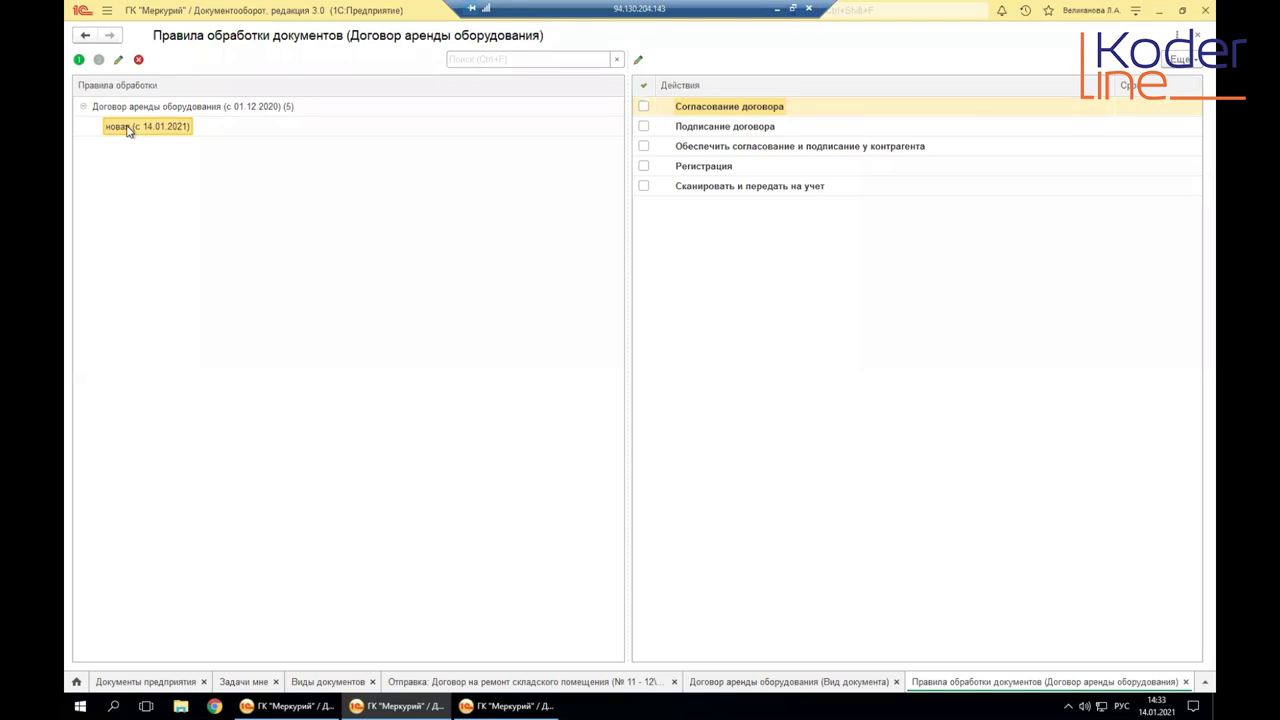
Step: Try to enable the Согласование договора action for the новая rule, and close the processing rules and the document type
click(716, 110)
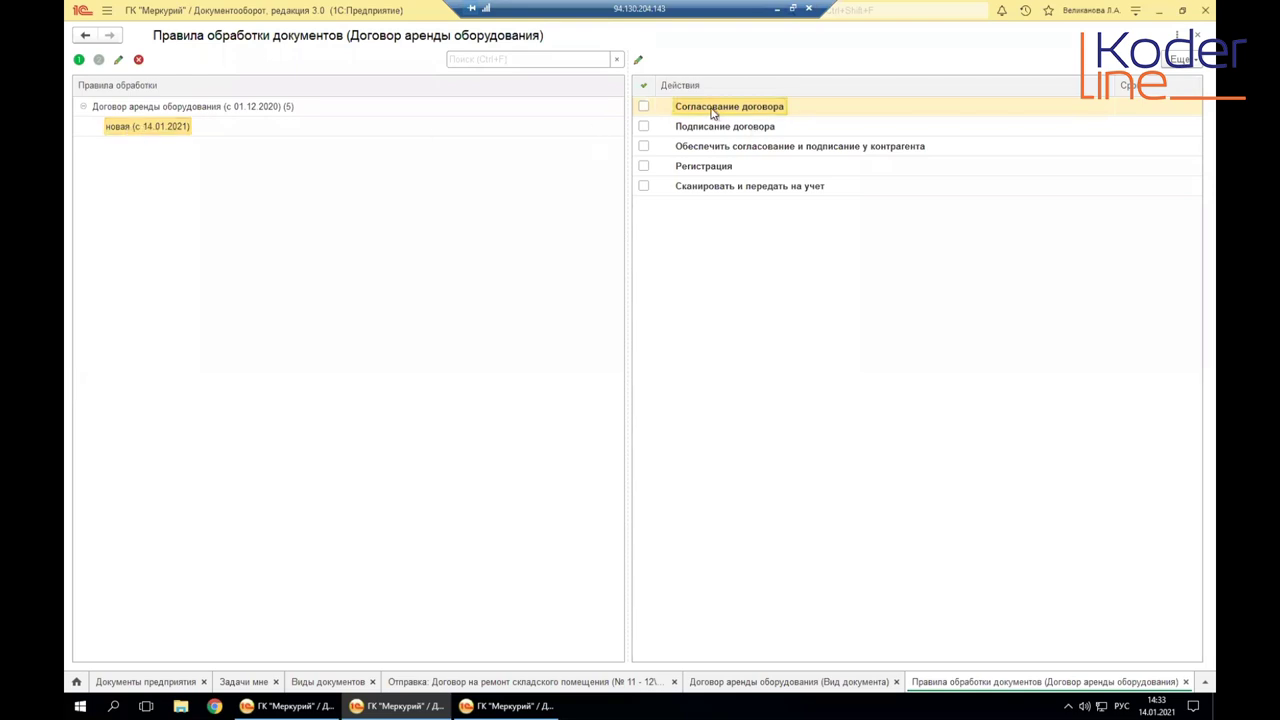
click(645, 107)
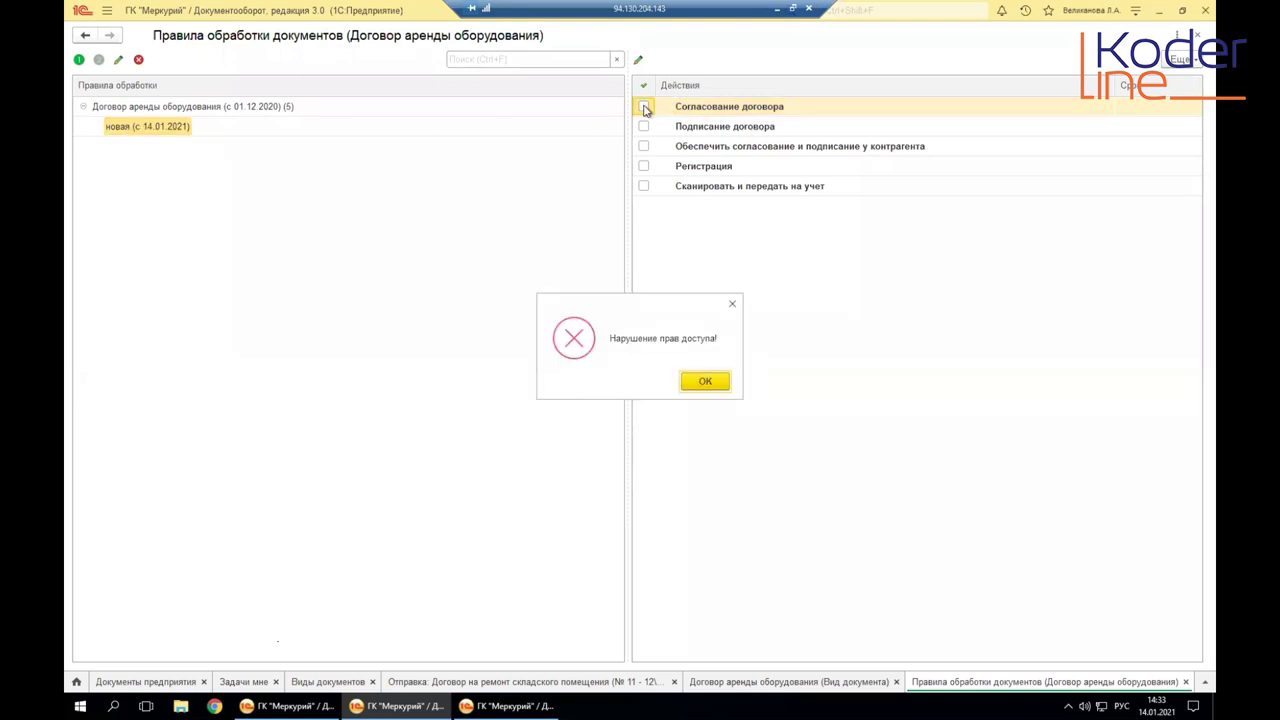
click(732, 304)
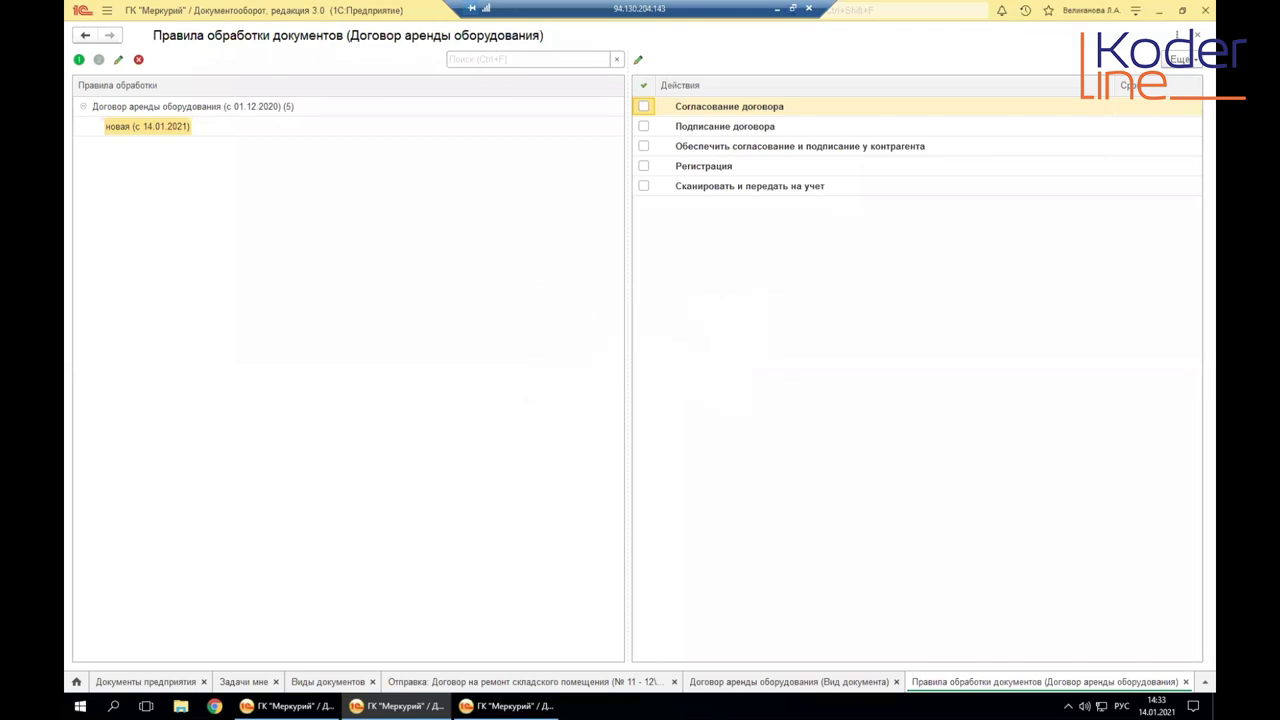
click(1197, 36)
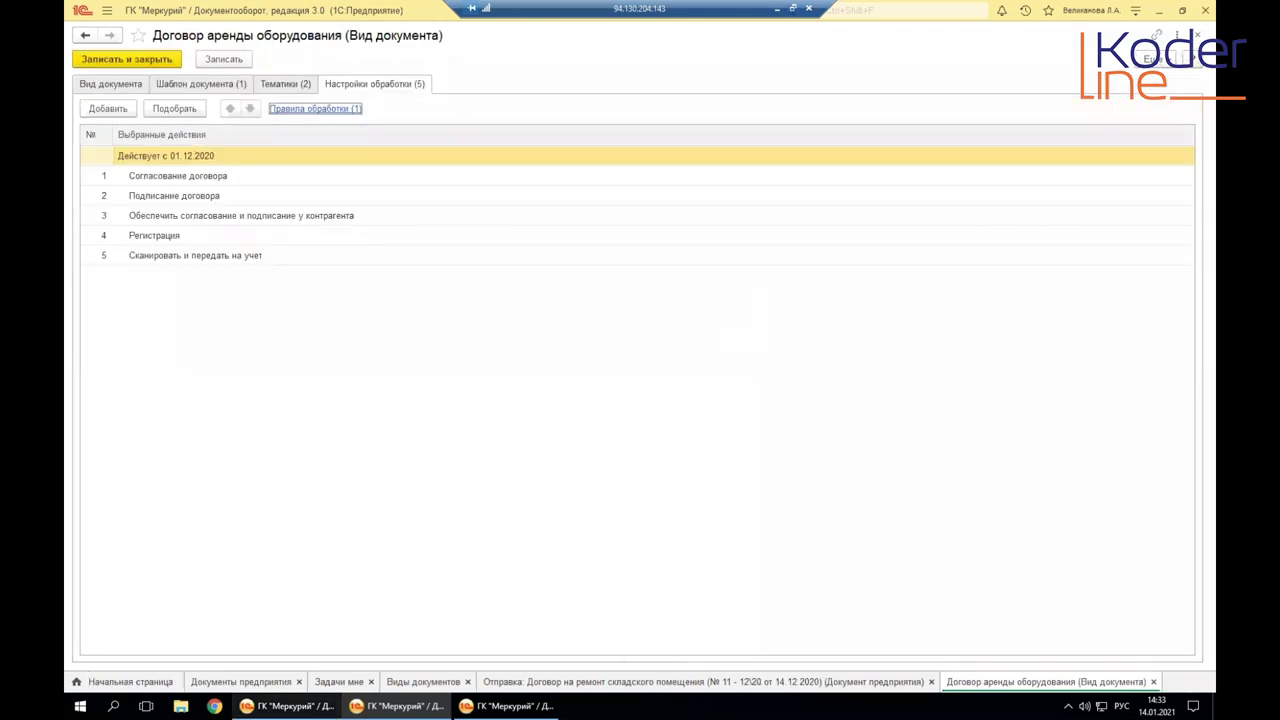
click(1196, 35)
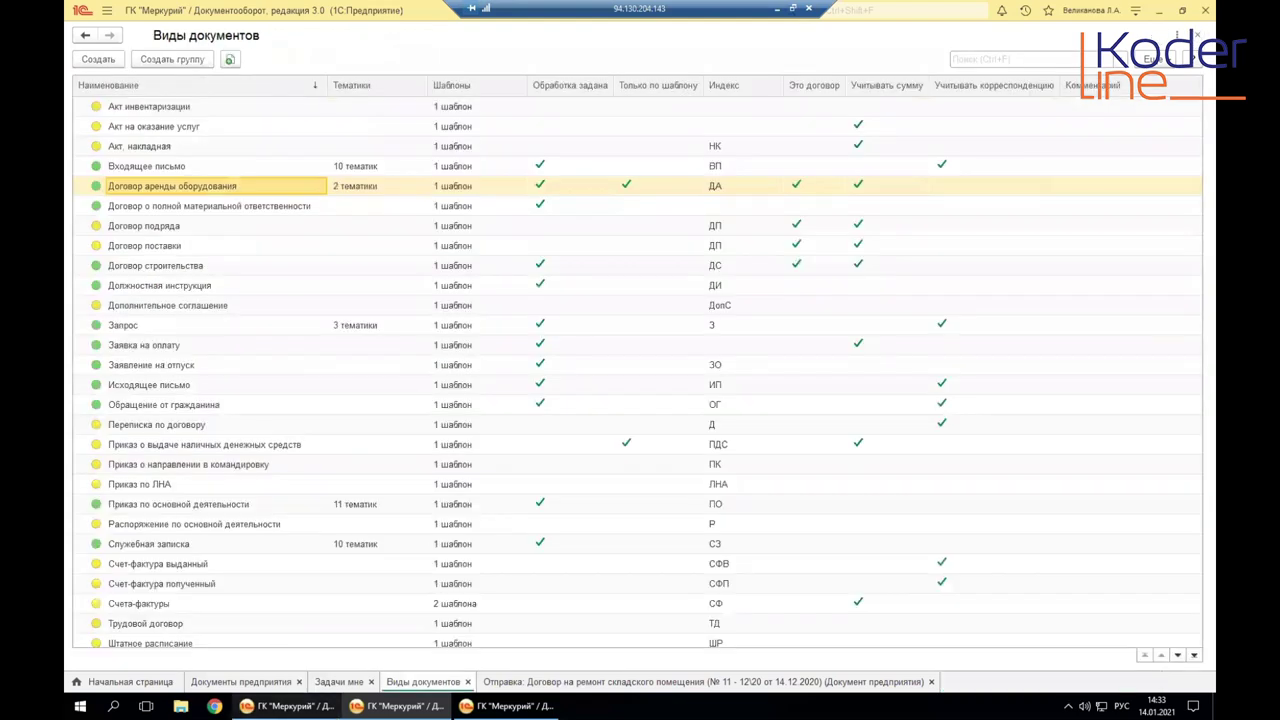
Step: Switch to the first open 1С:Документооборот session and open the Договор аренды оборудования document type from Виды документов
click(290, 706)
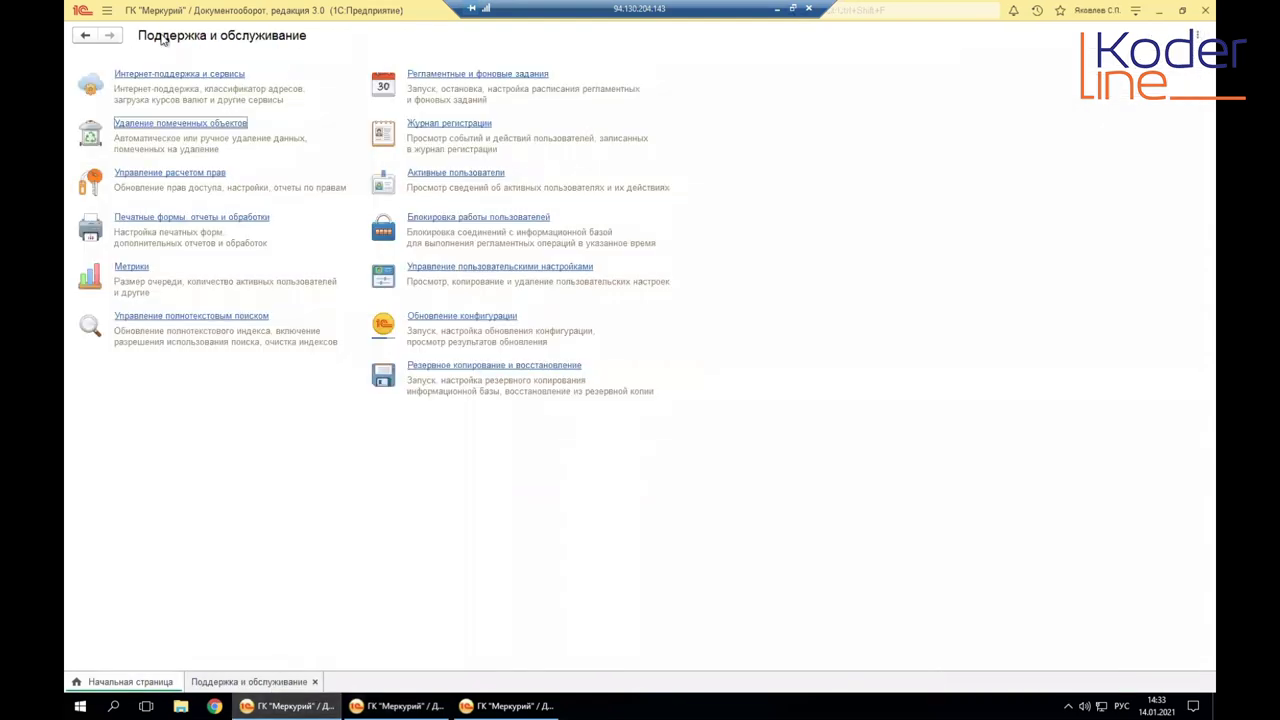
click(108, 12)
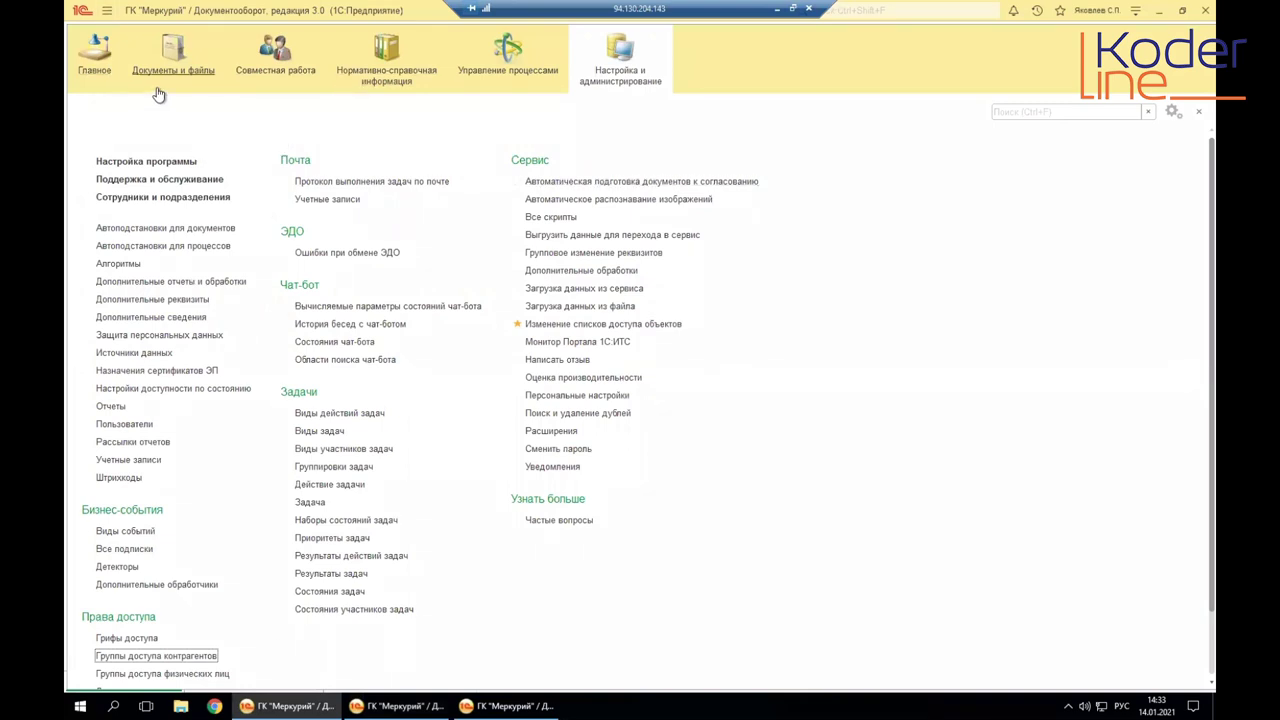
click(441, 88)
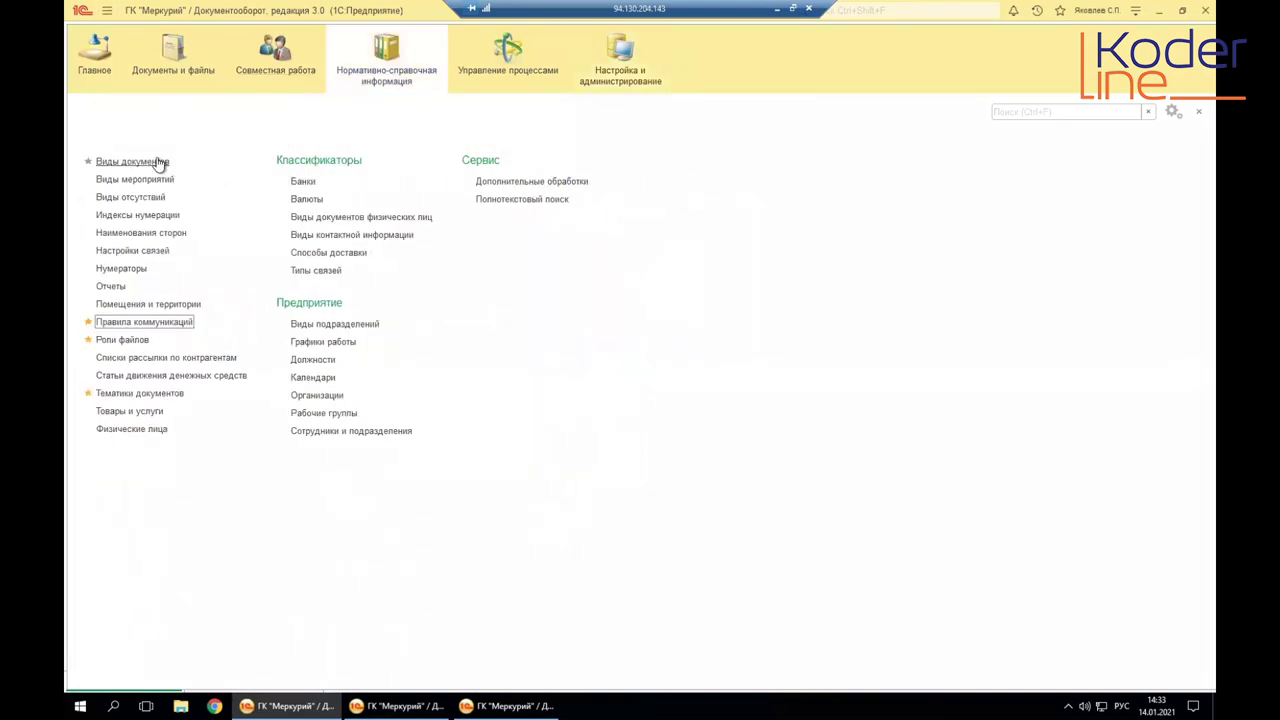
click(156, 161)
click(181, 224)
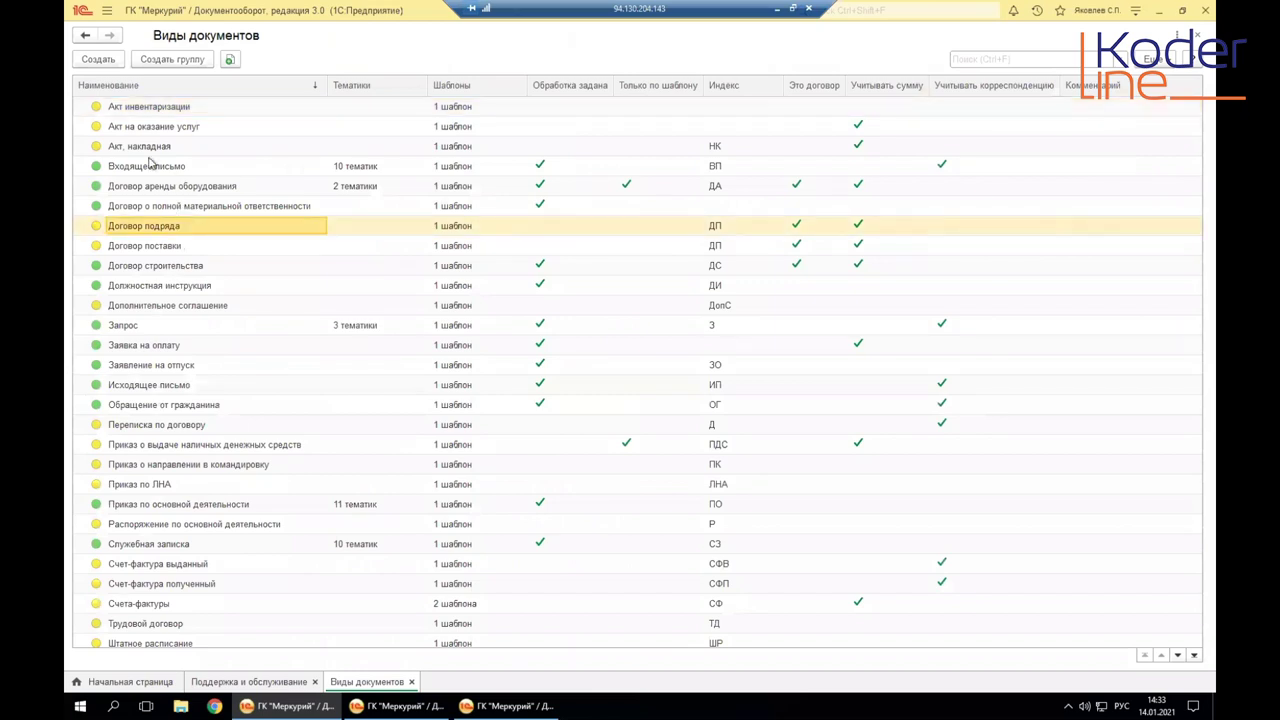
click(159, 193)
double_click(159, 193)
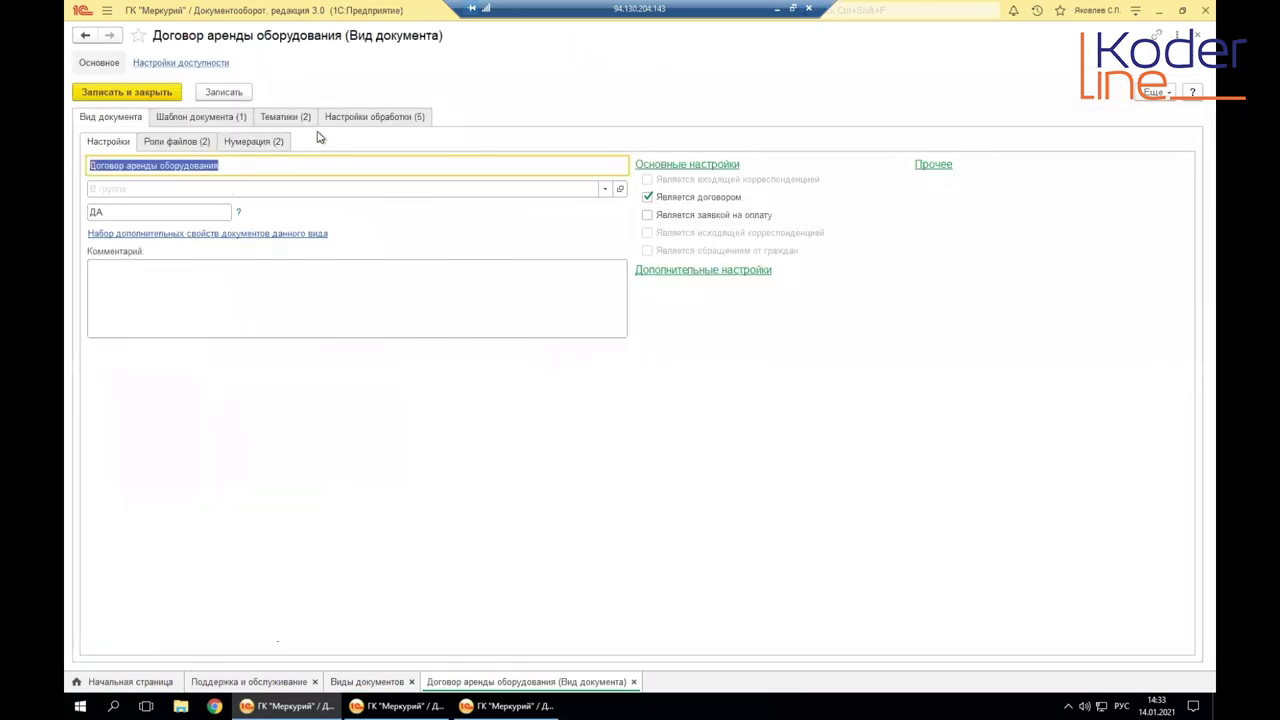
Step: Open the document type's processing rules and enable the Согласование договора action for the новая rule
click(290, 117)
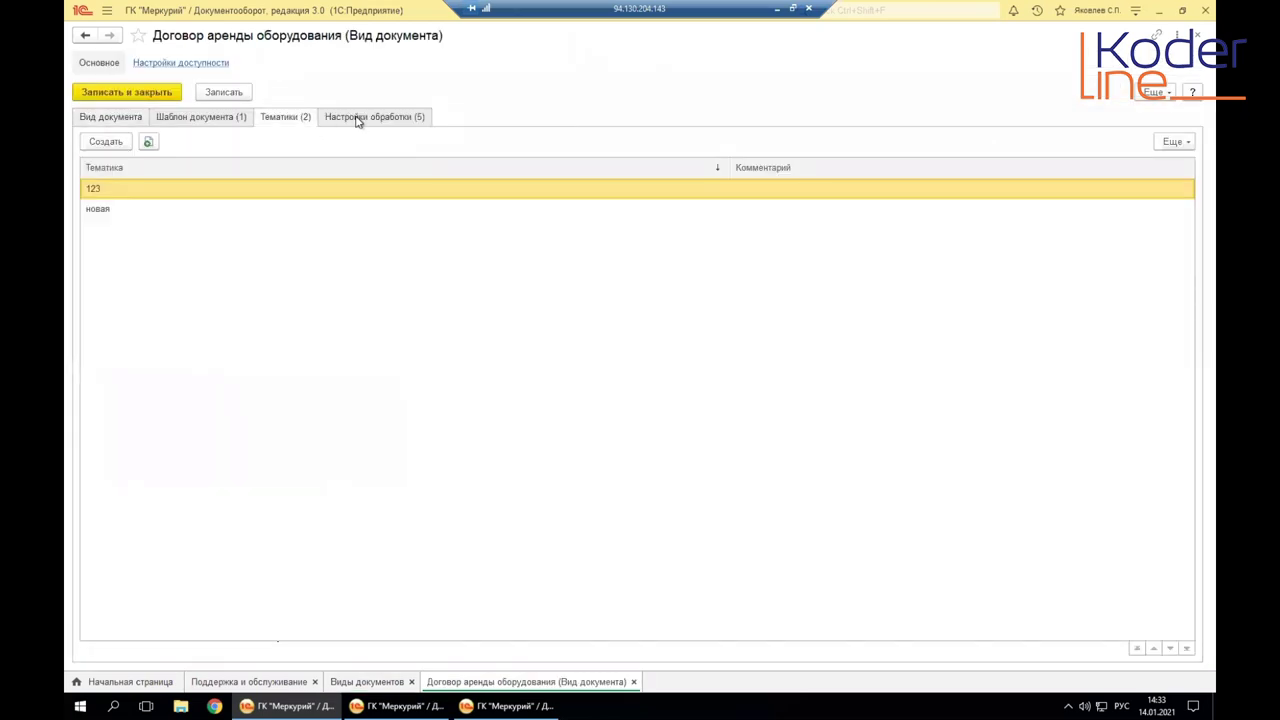
click(356, 117)
click(320, 141)
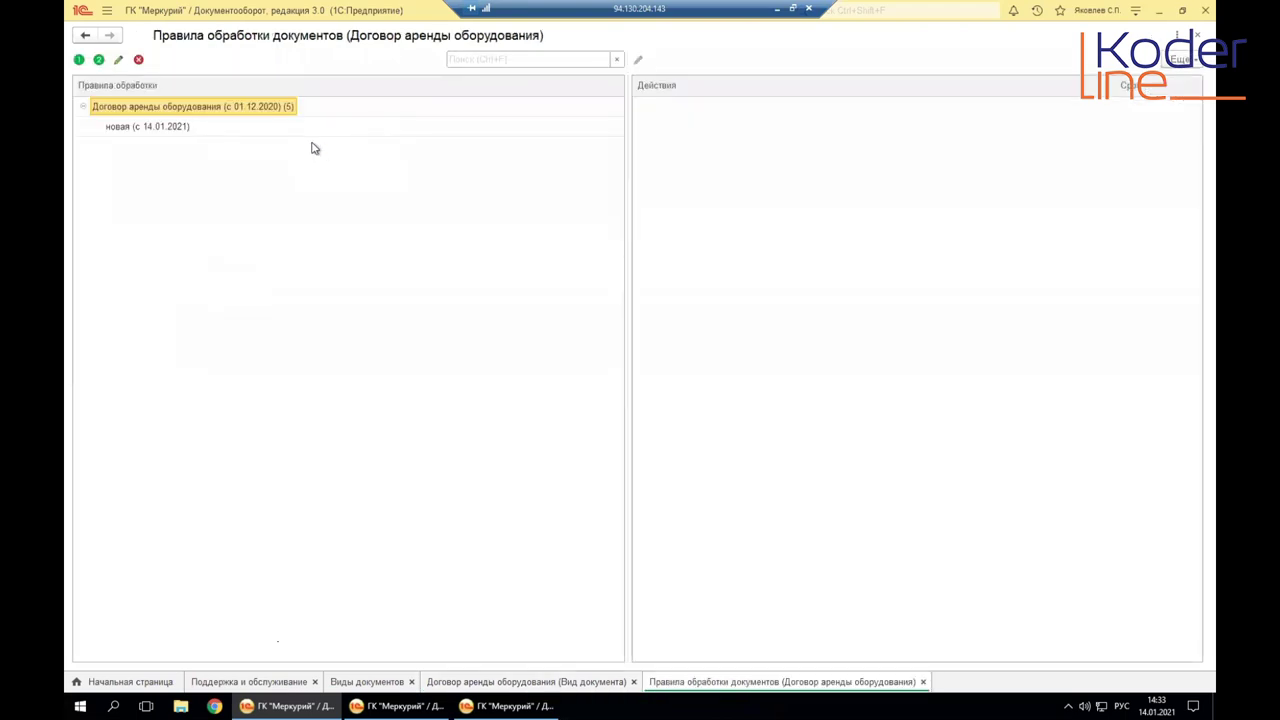
click(180, 126)
click(717, 108)
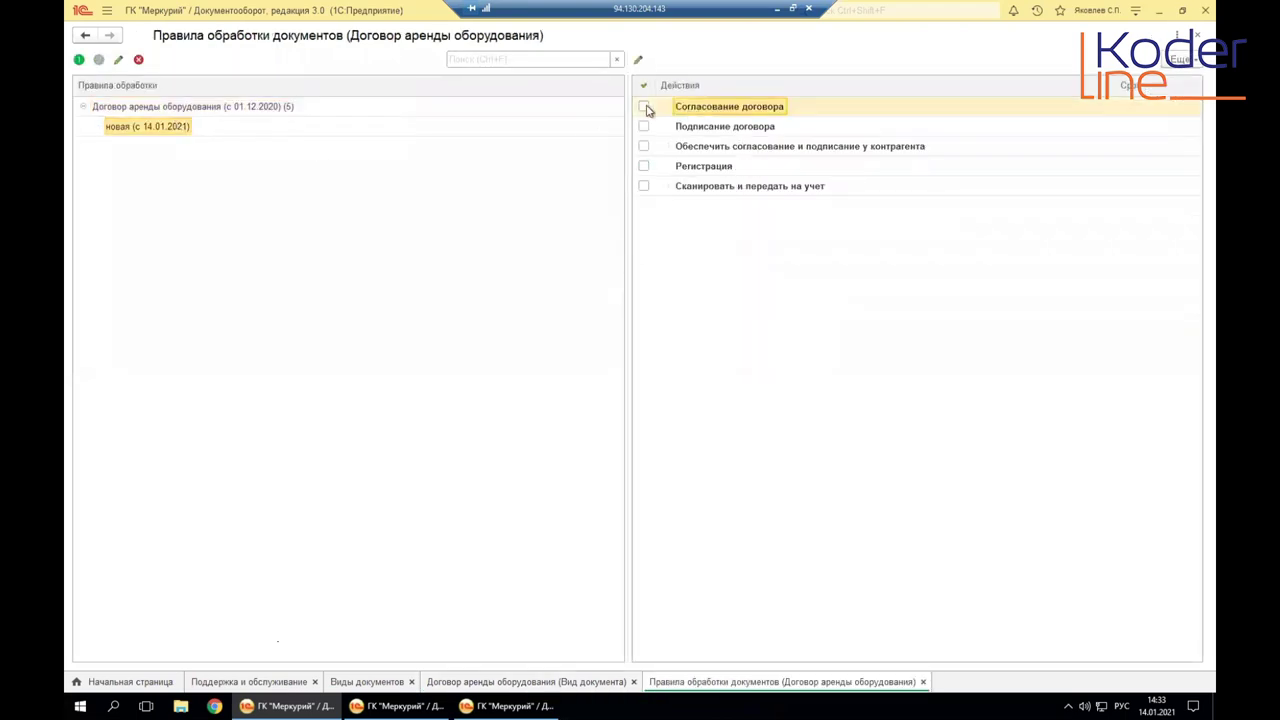
click(644, 106)
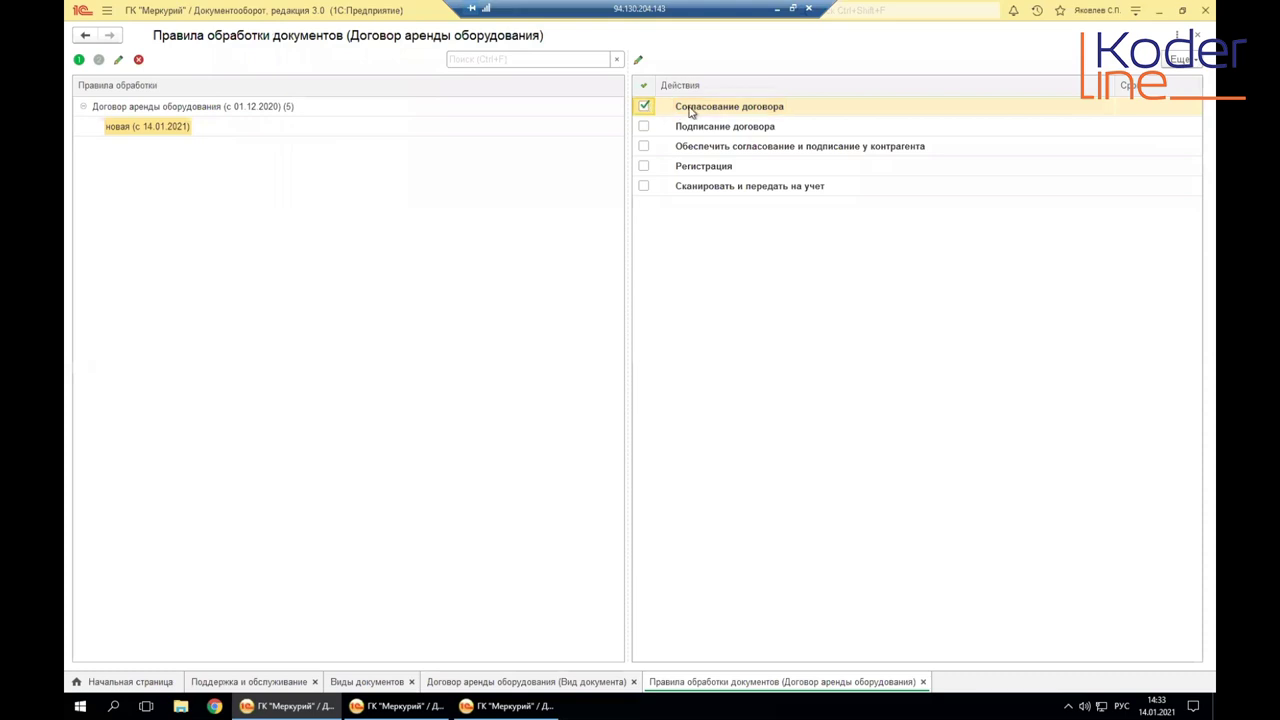
Step: In the Согласование договора settings, assign the Главный бухгалтер employee from the Бухгалтерия department as the approver
click(440, 280)
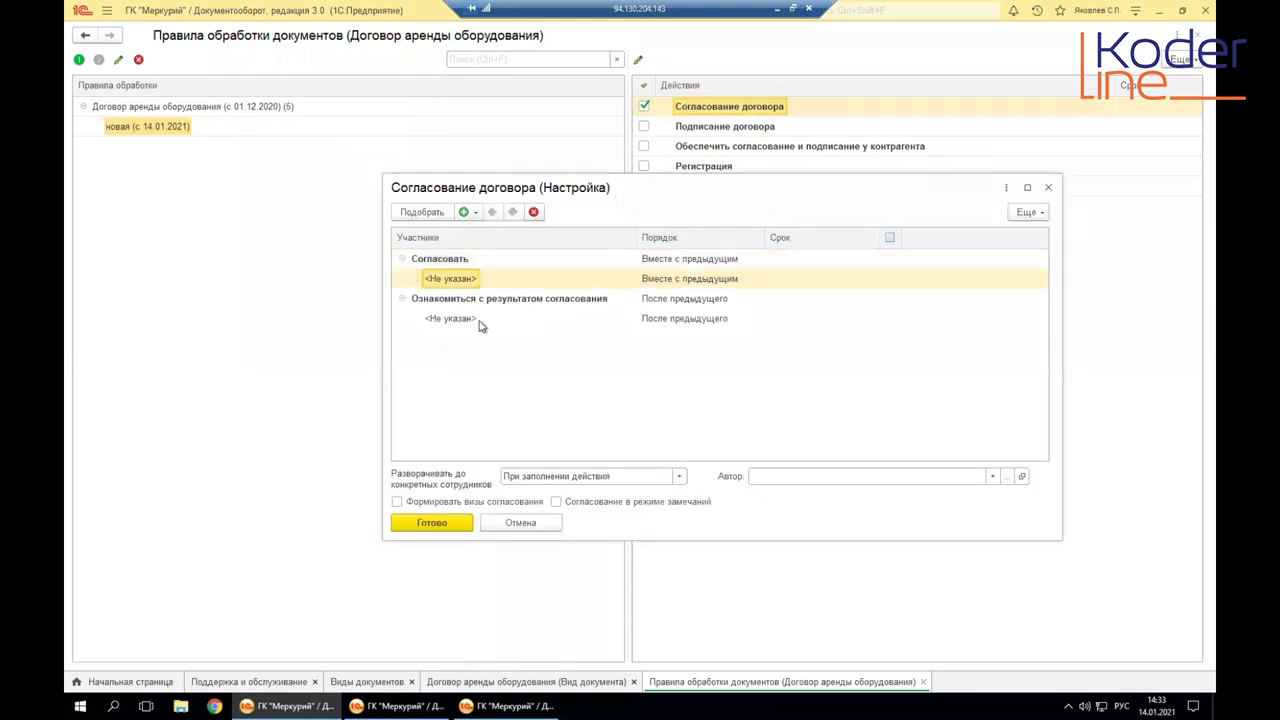
right_click(414, 284)
click(456, 281)
click(453, 283)
click(629, 279)
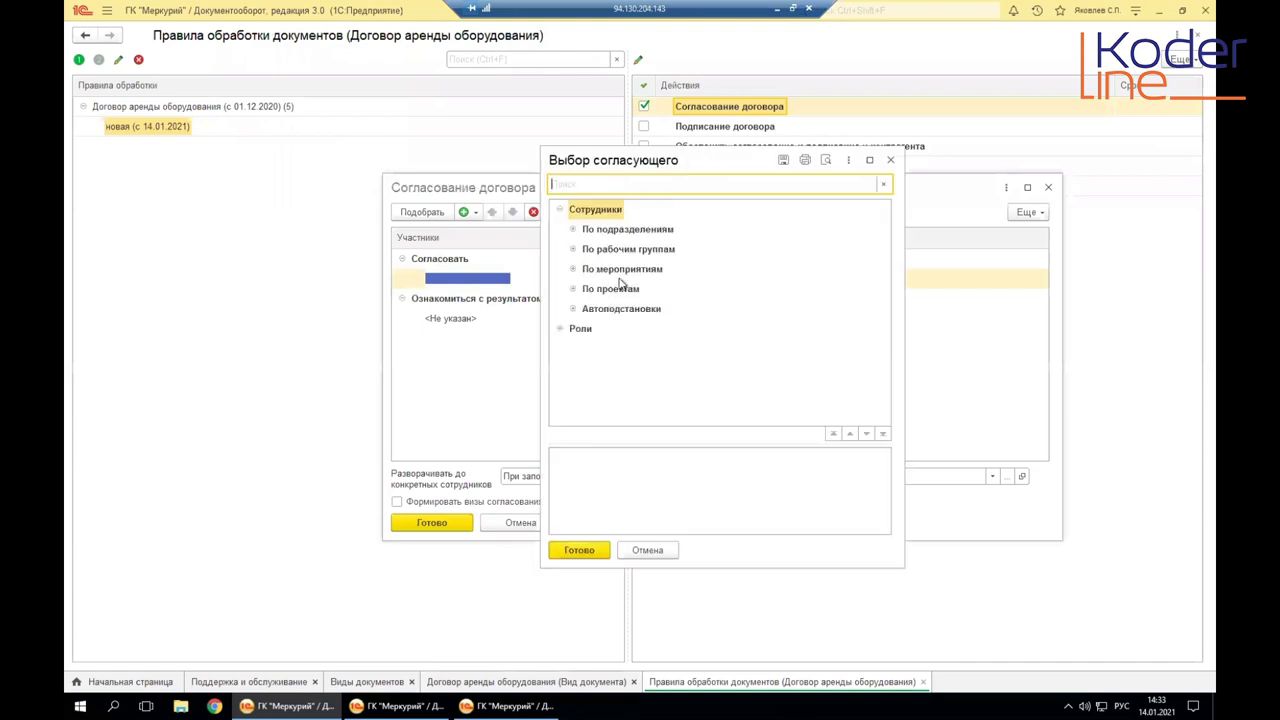
click(573, 229)
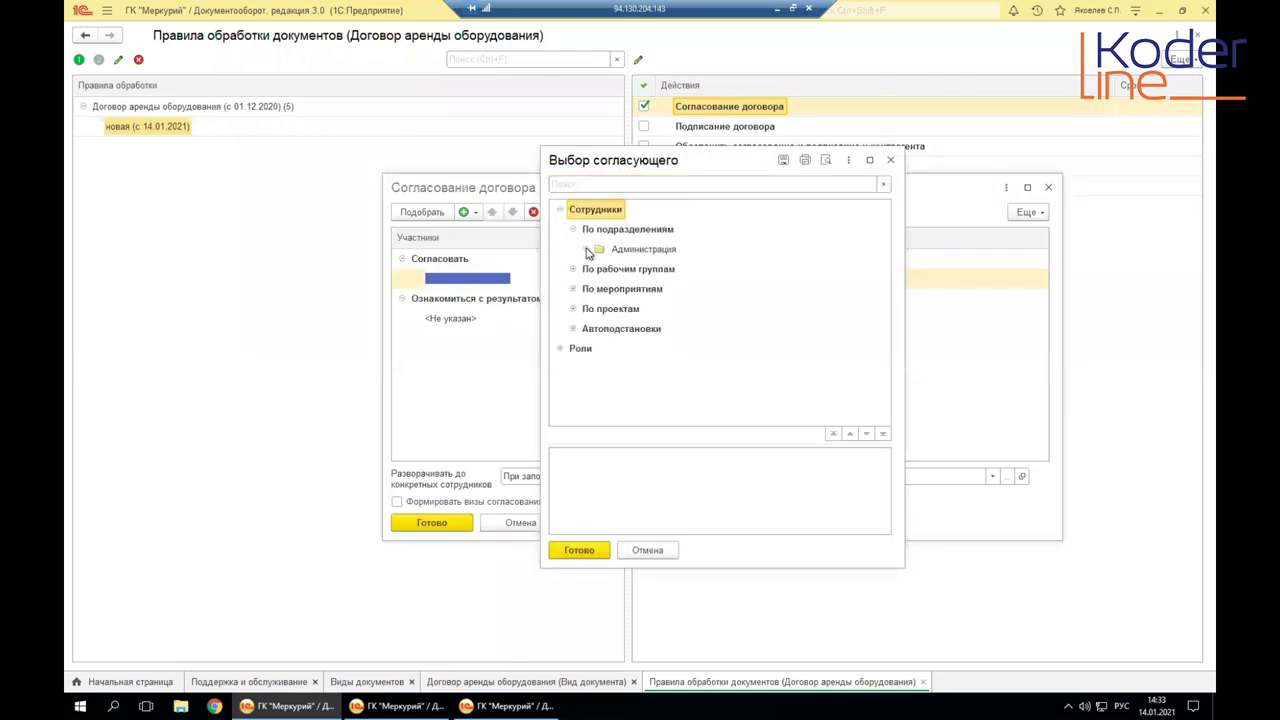
click(587, 250)
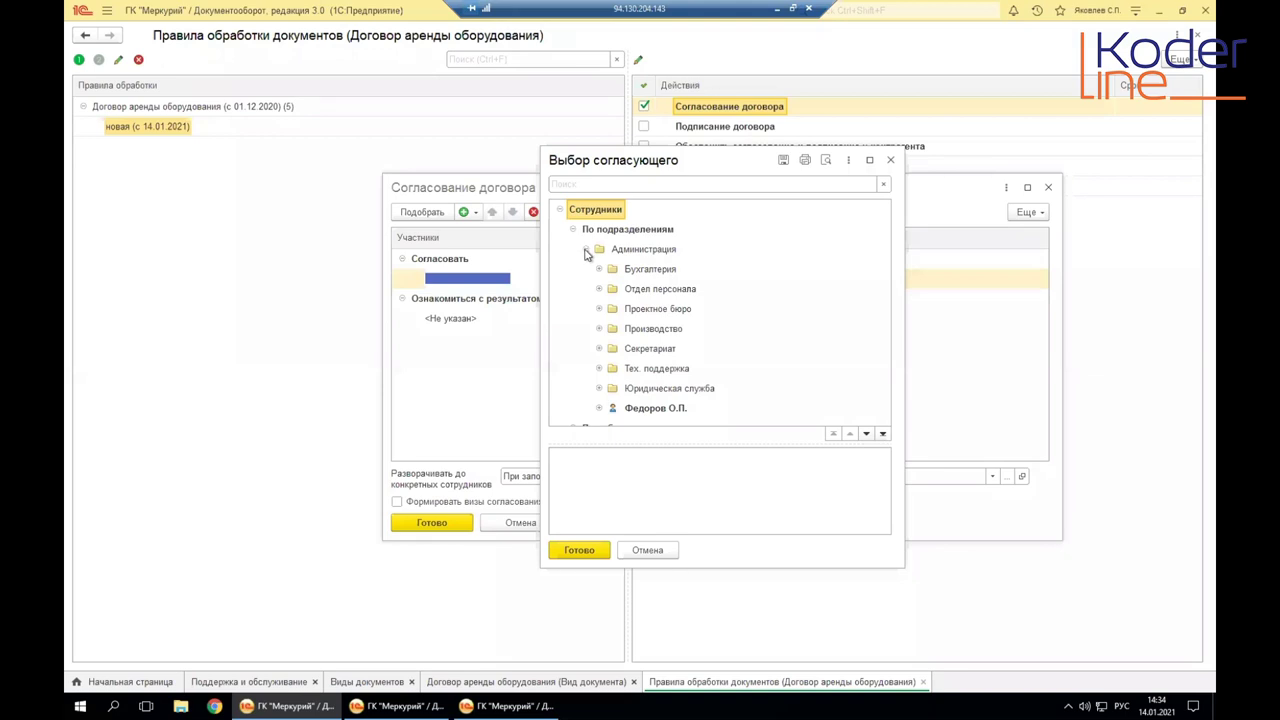
click(586, 250)
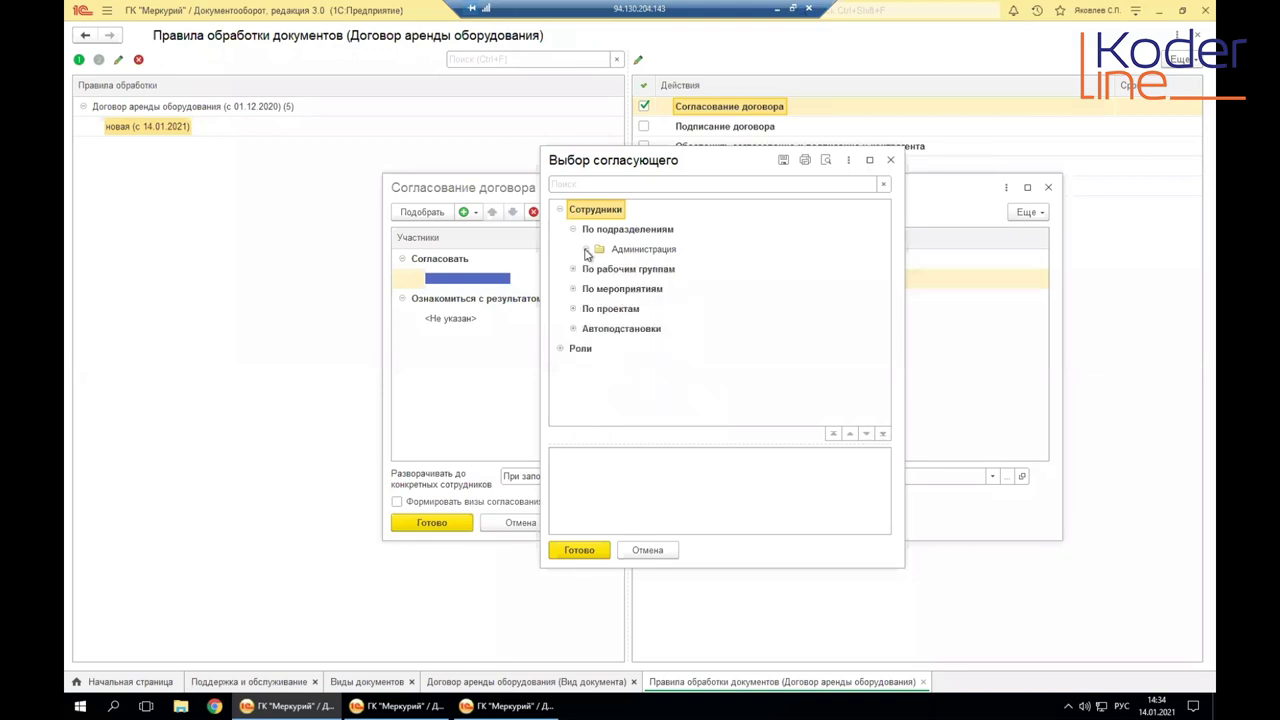
click(586, 250)
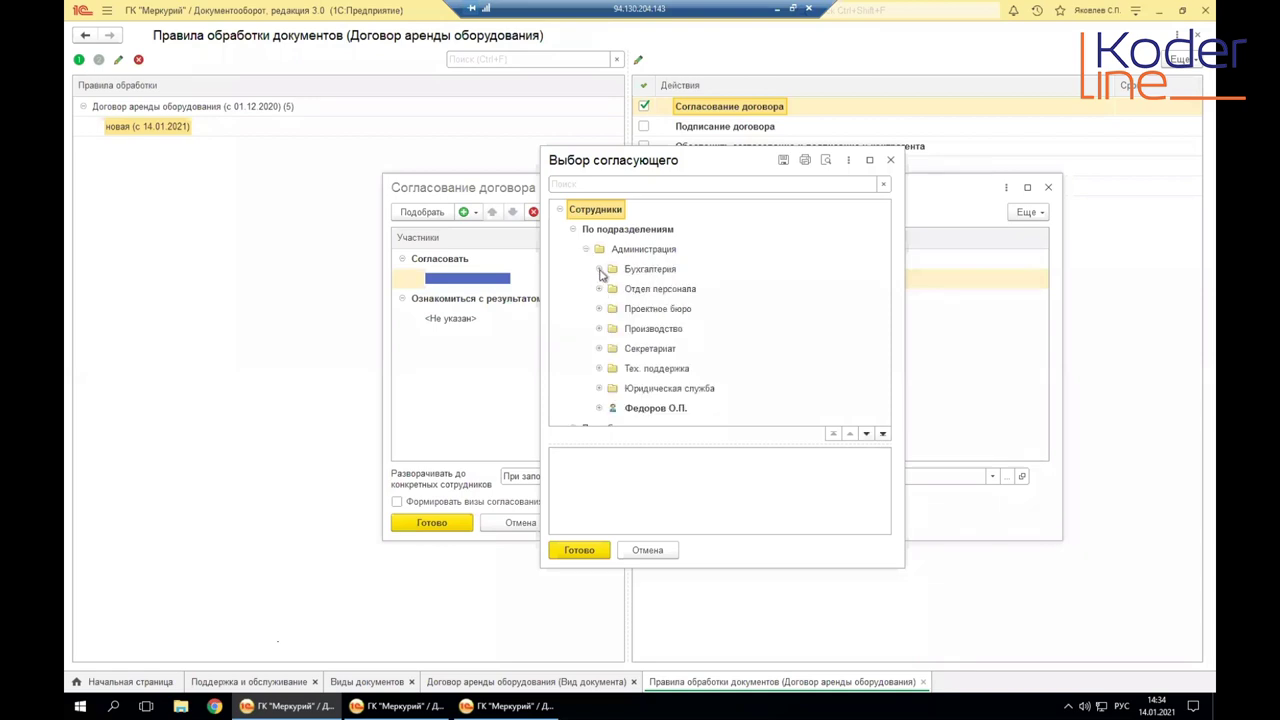
click(599, 270)
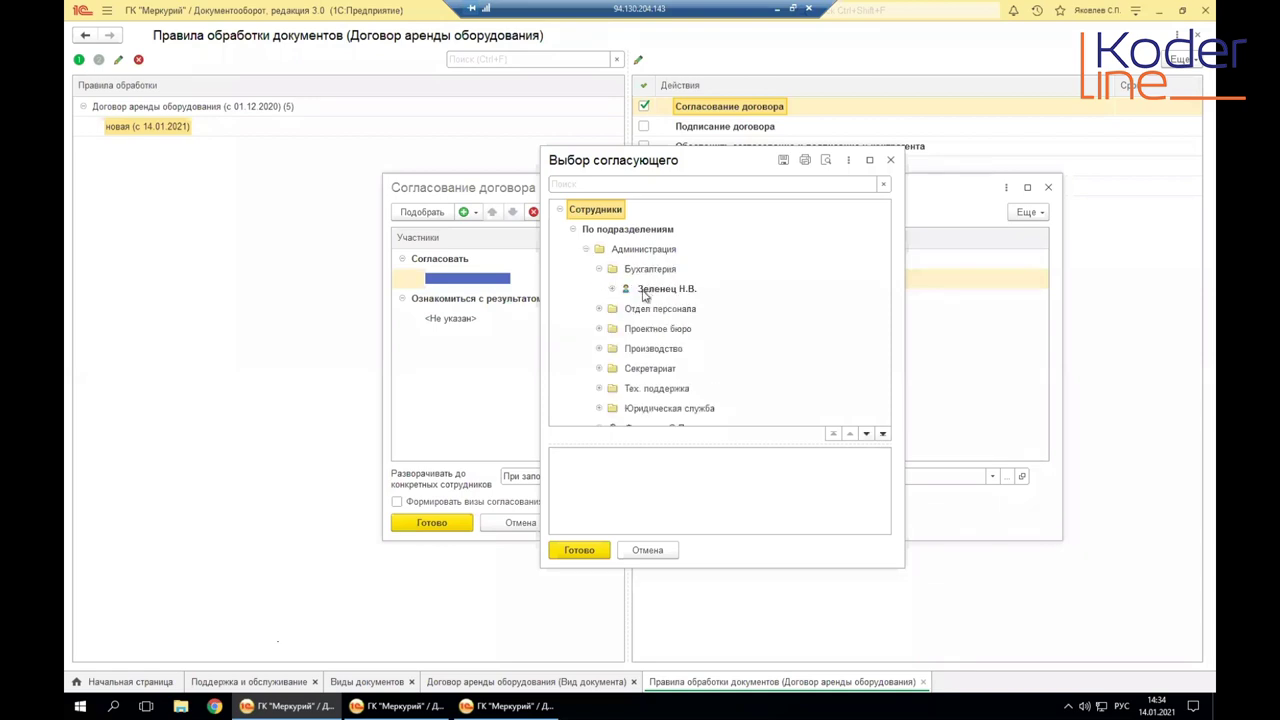
click(646, 289)
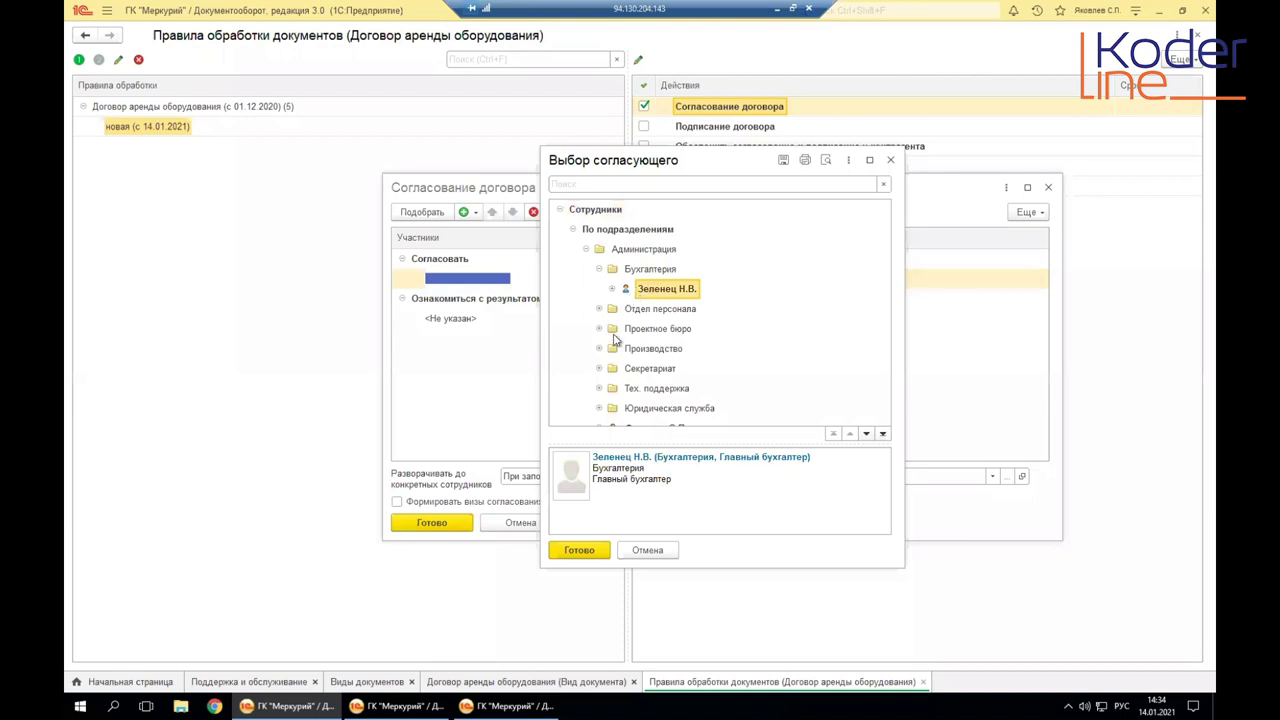
click(577, 551)
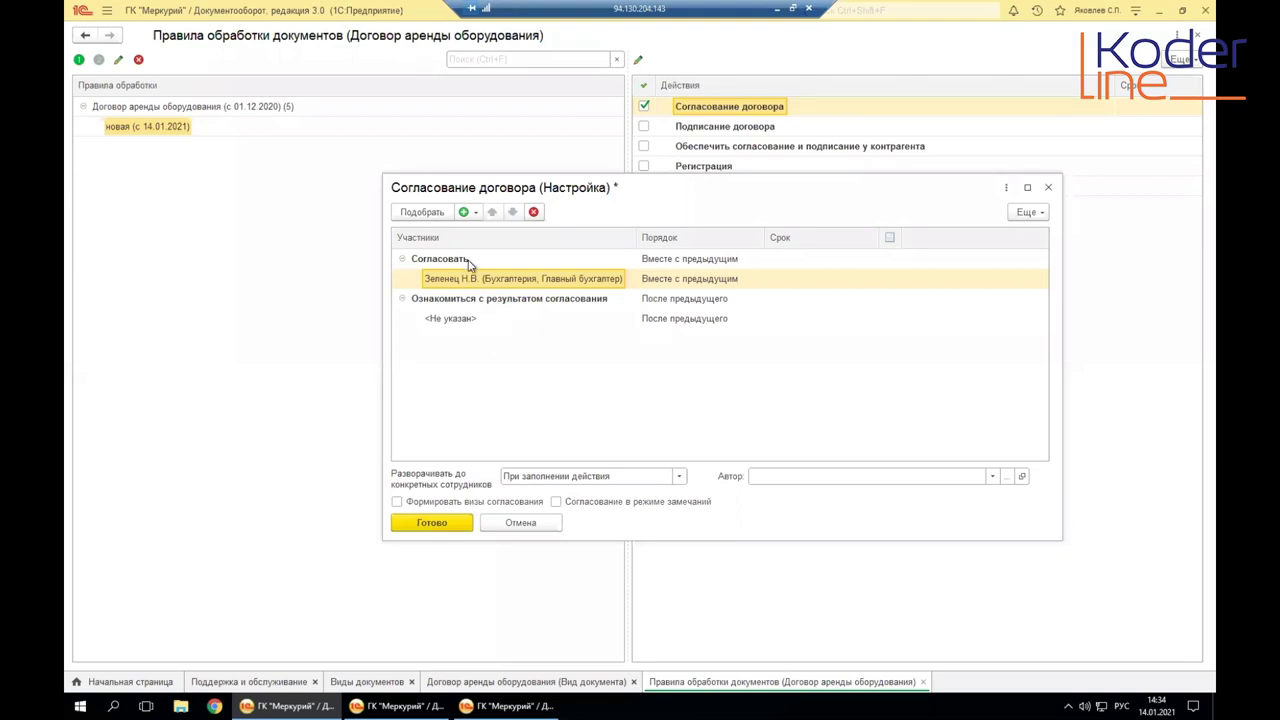
Step: Examine the participant's context commands and the available options of Разворачивать до конкретных сотрудников
right_click(488, 292)
key(Escape)
click(679, 480)
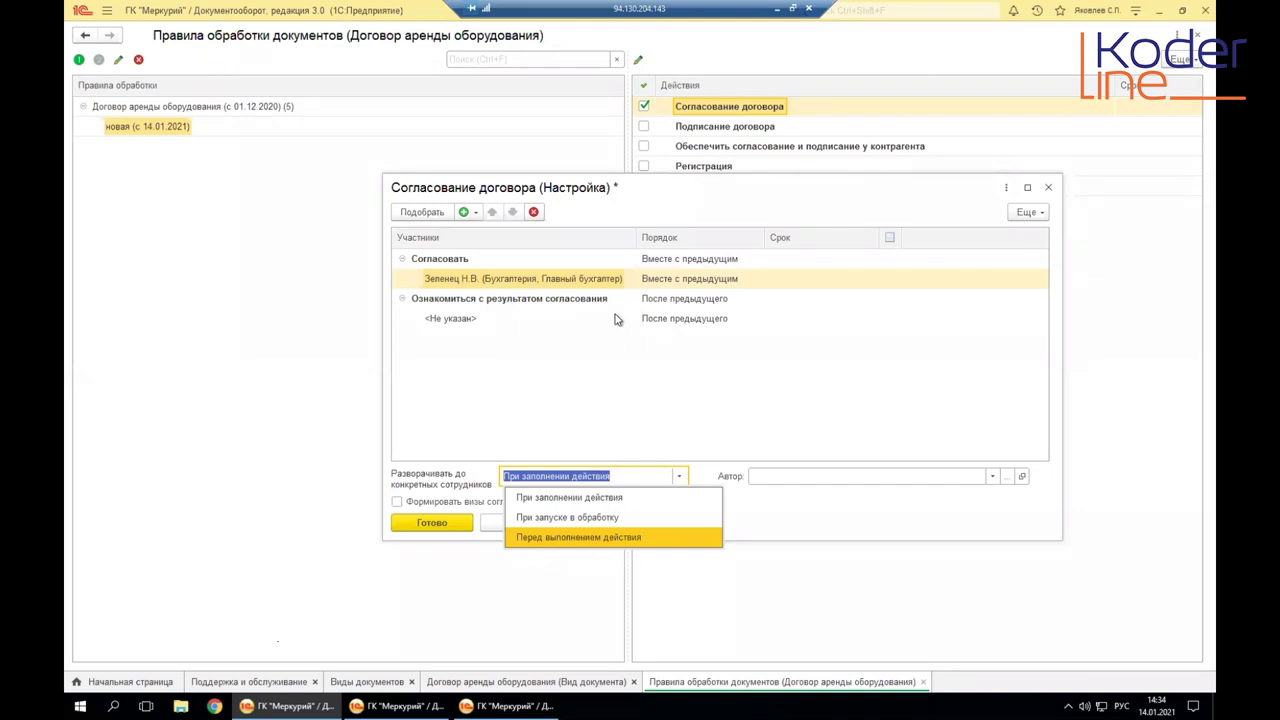
key(Escape)
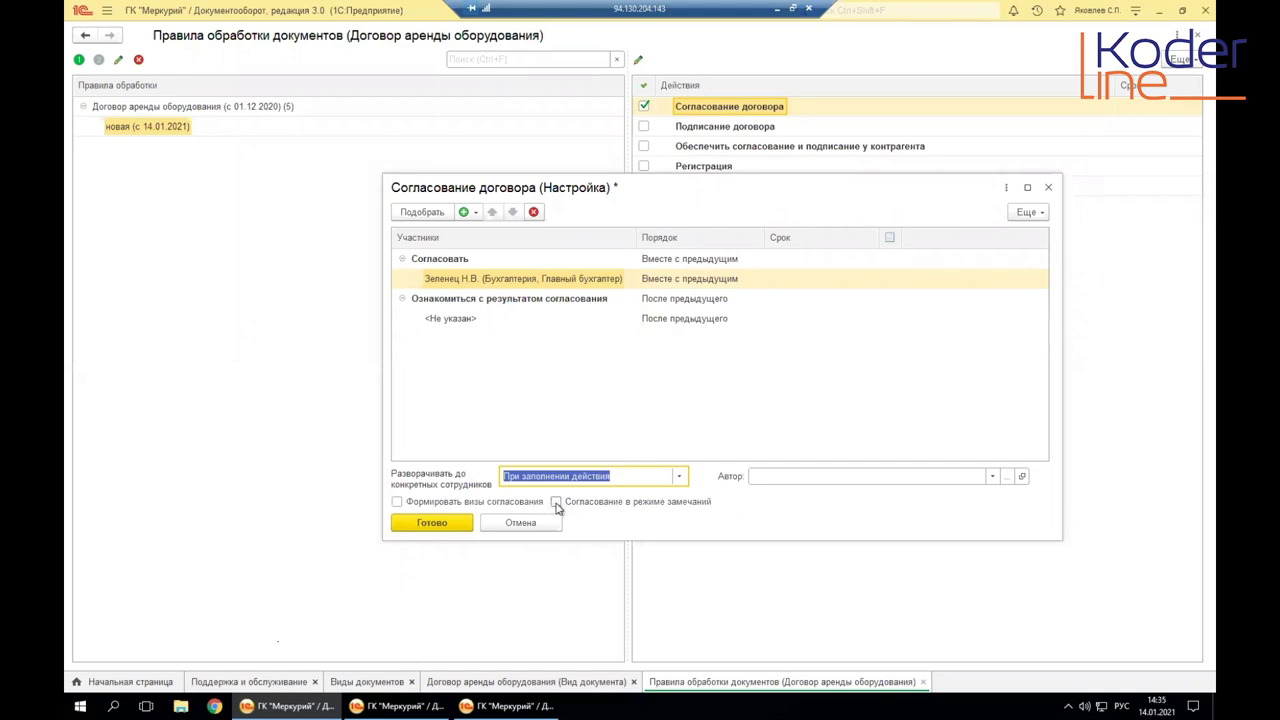
Step: Close the Согласование договора settings without saving, and close the processing rules and the Договор аренды оборудования document type
drag(584, 197, 583, 203)
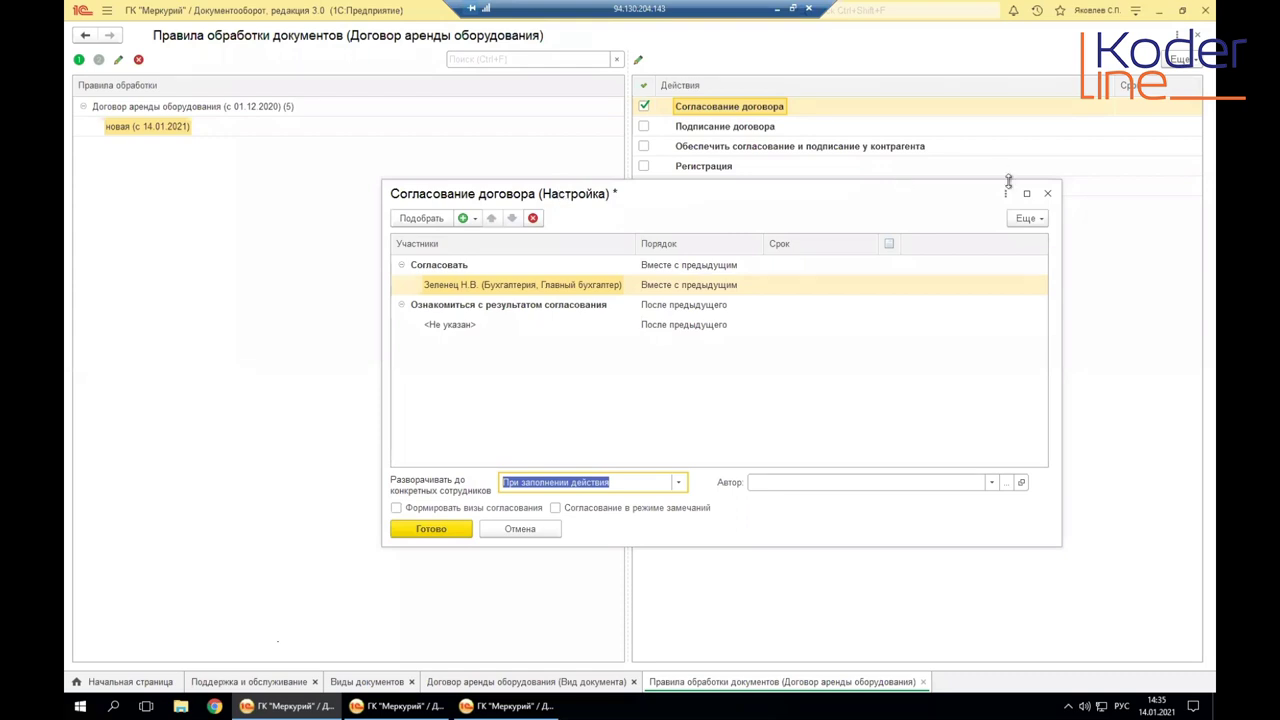
click(1046, 194)
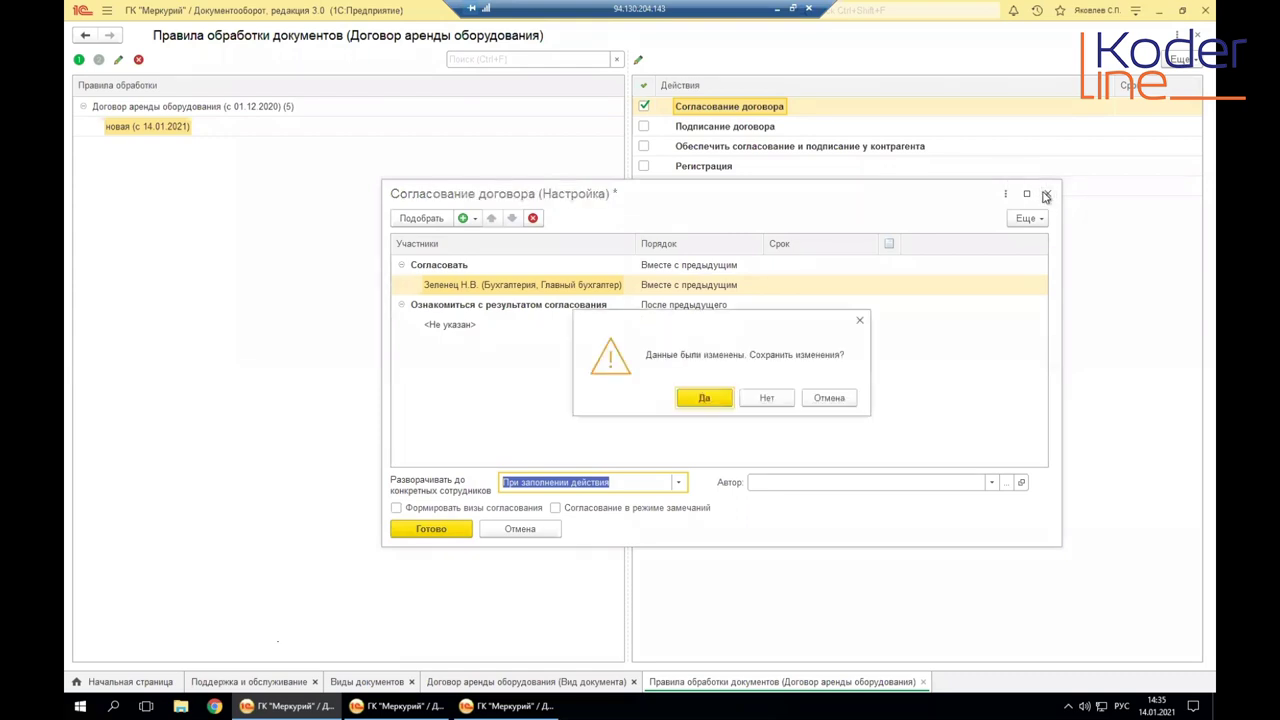
click(762, 398)
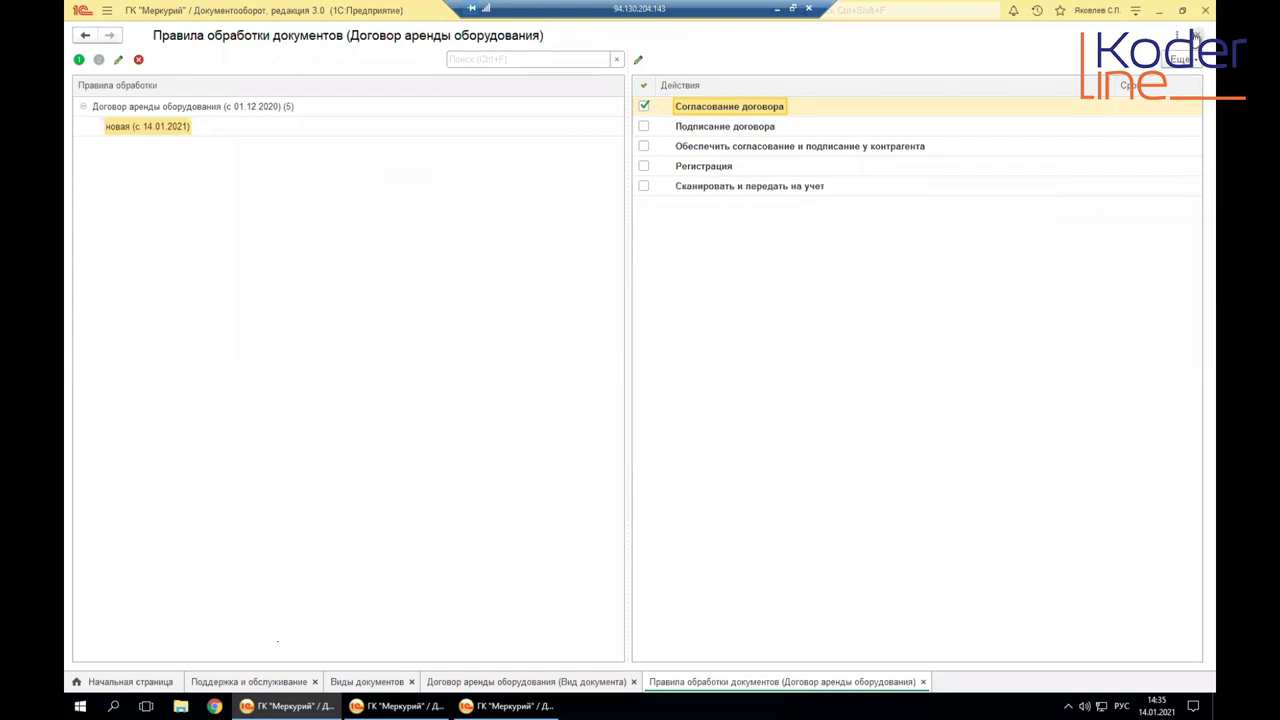
click(1195, 37)
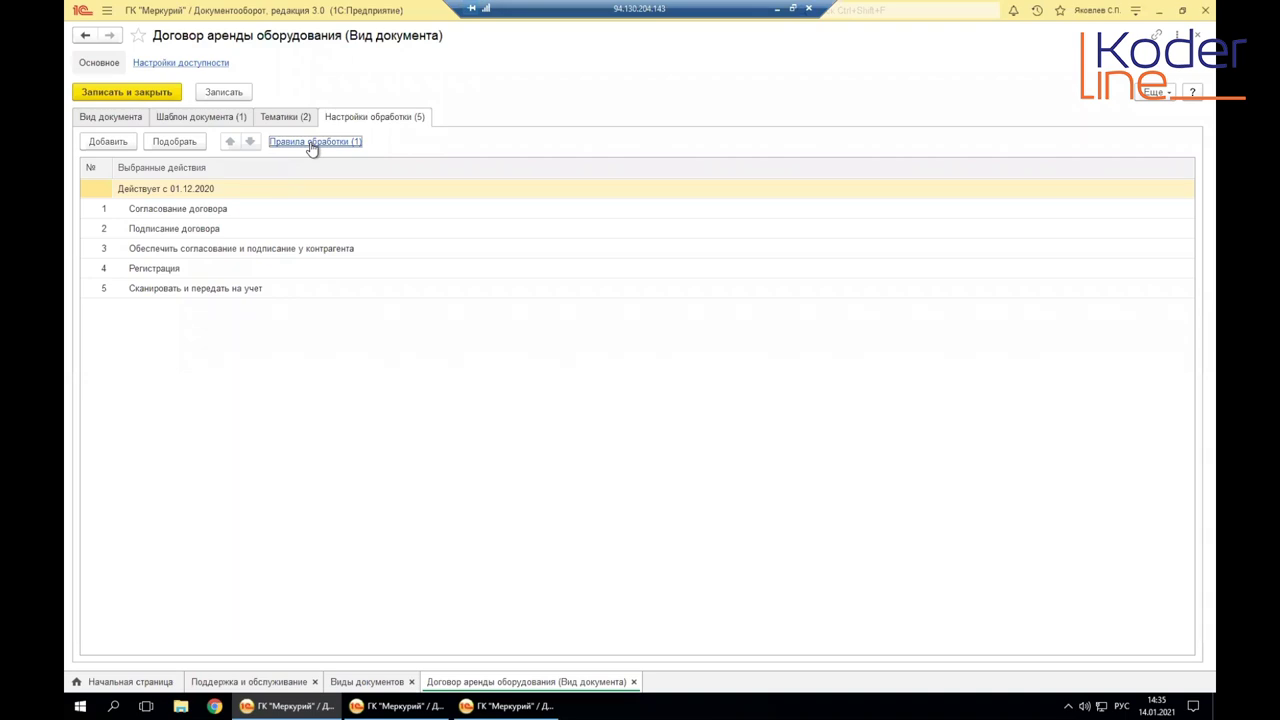
click(1195, 35)
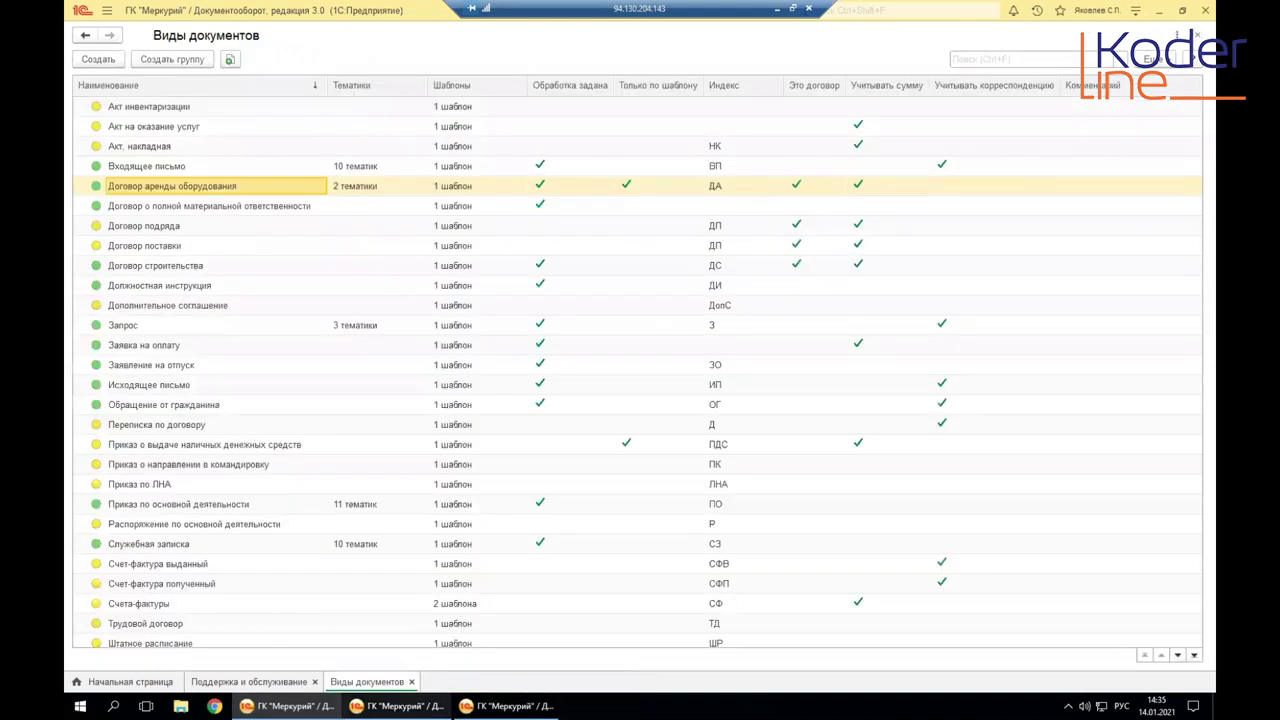
Step: Switch to the second 1С:Документооборот session and open the letter Отправка: Договор на ремонт складского помещения from Документы предприятия
key(alt+Tab)
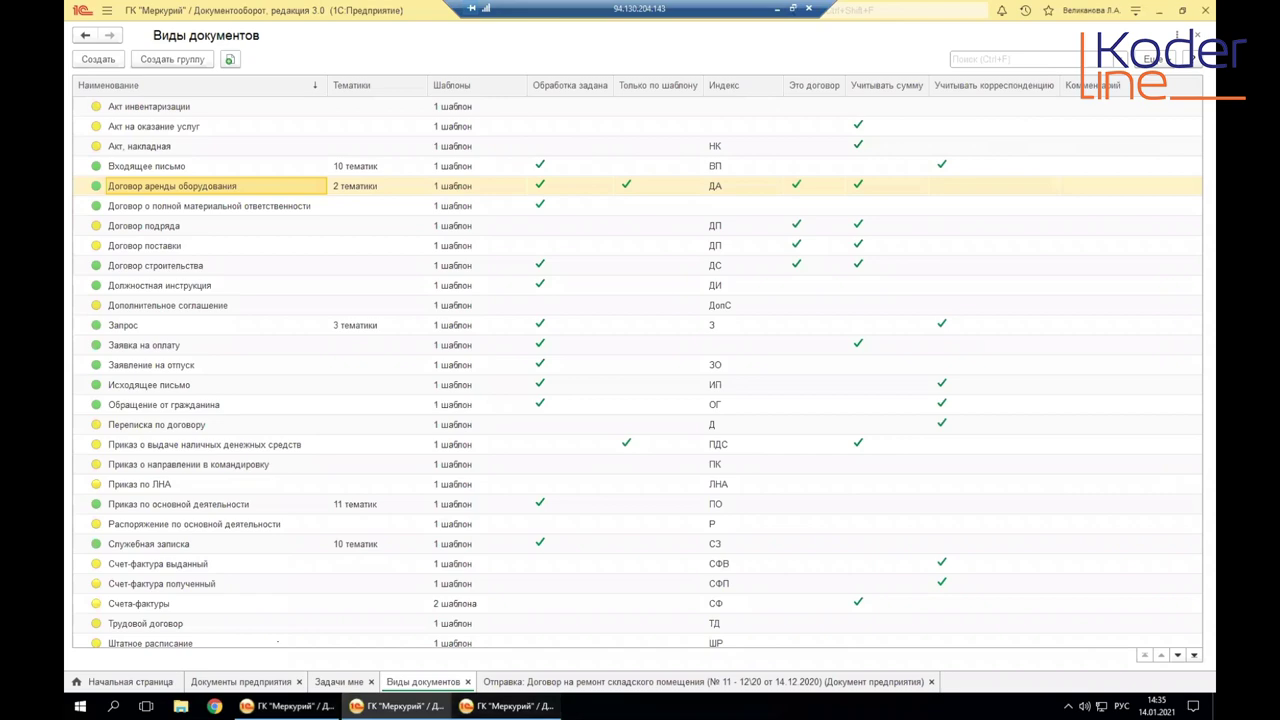
key(alt+Tab)
key(alt+Tab)
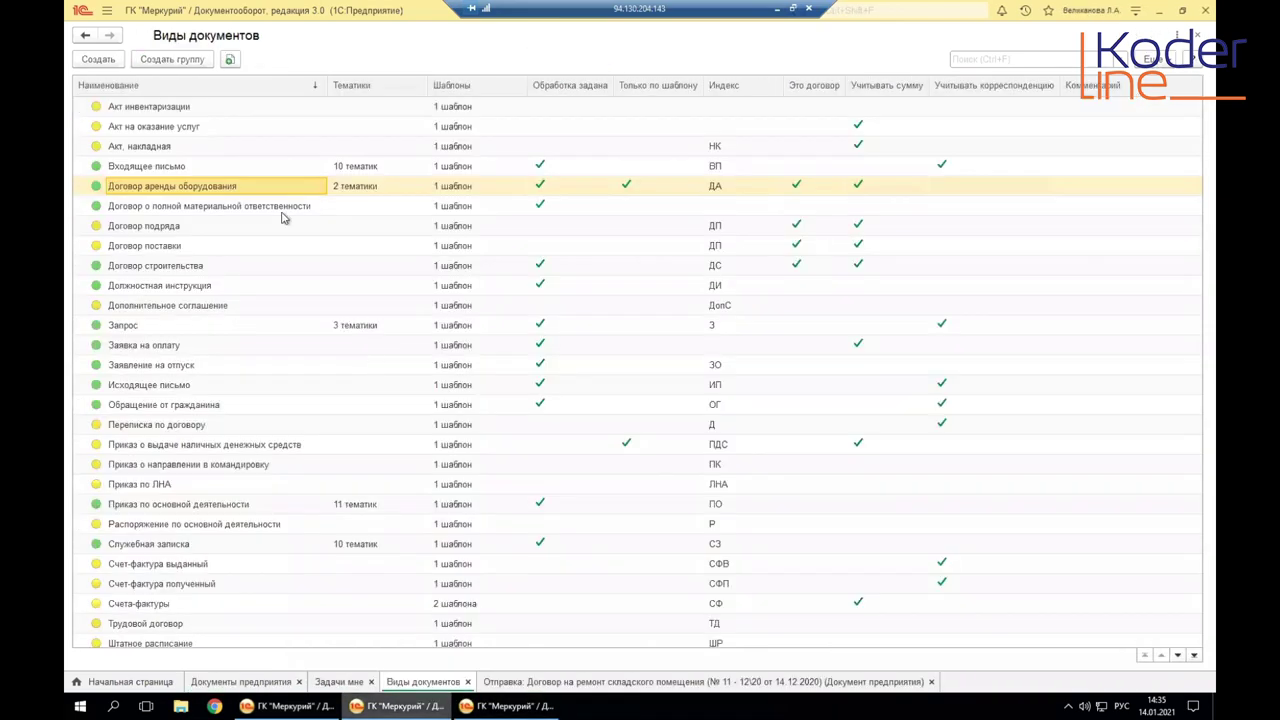
click(107, 11)
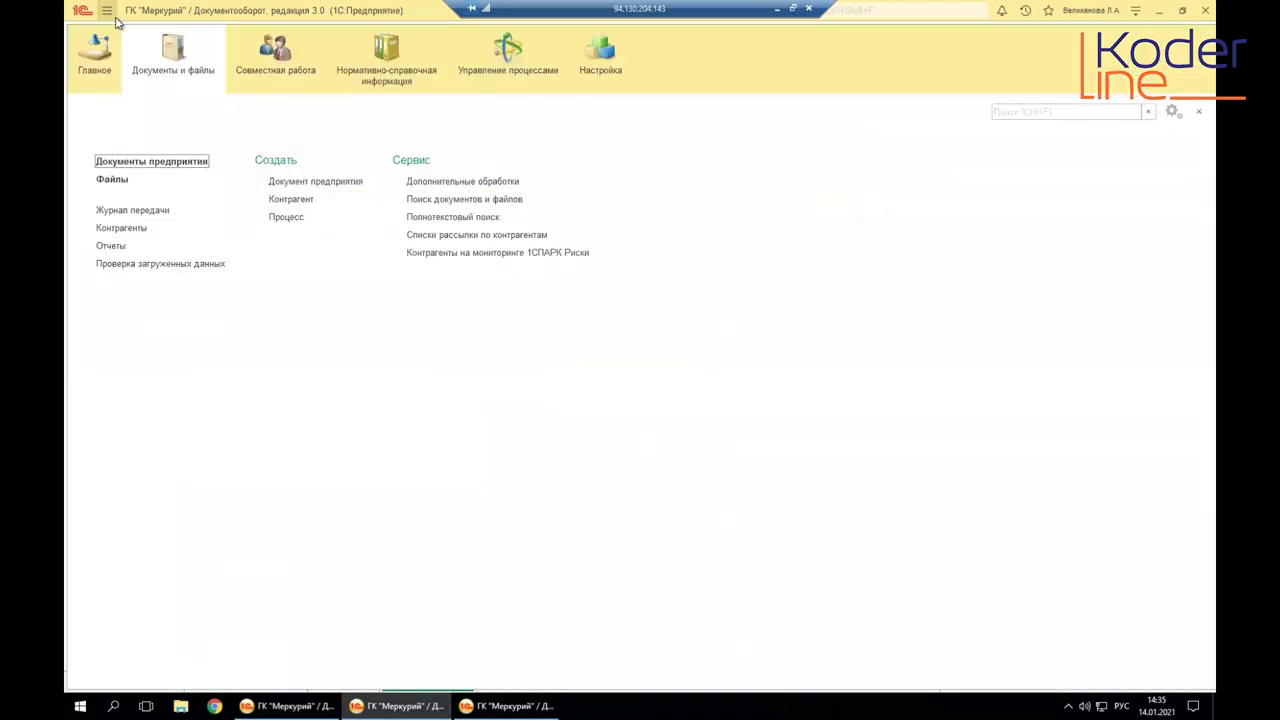
click(275, 52)
click(172, 58)
click(165, 162)
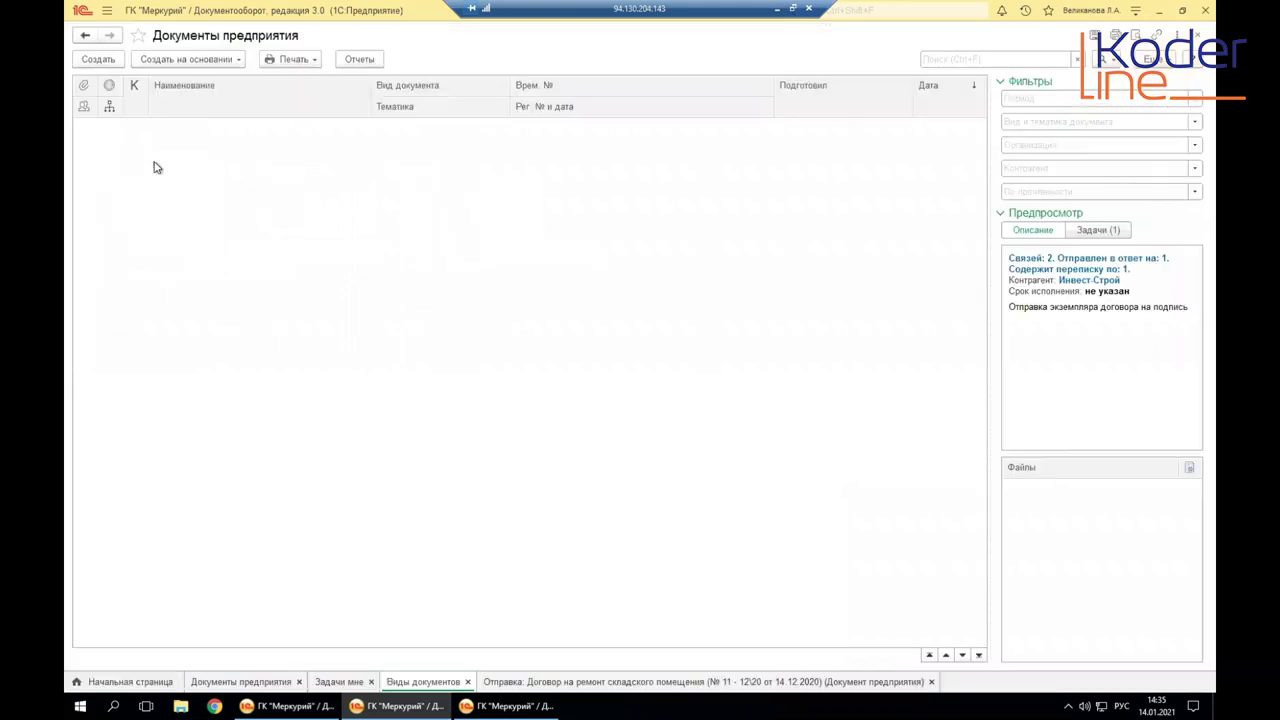
double_click(222, 568)
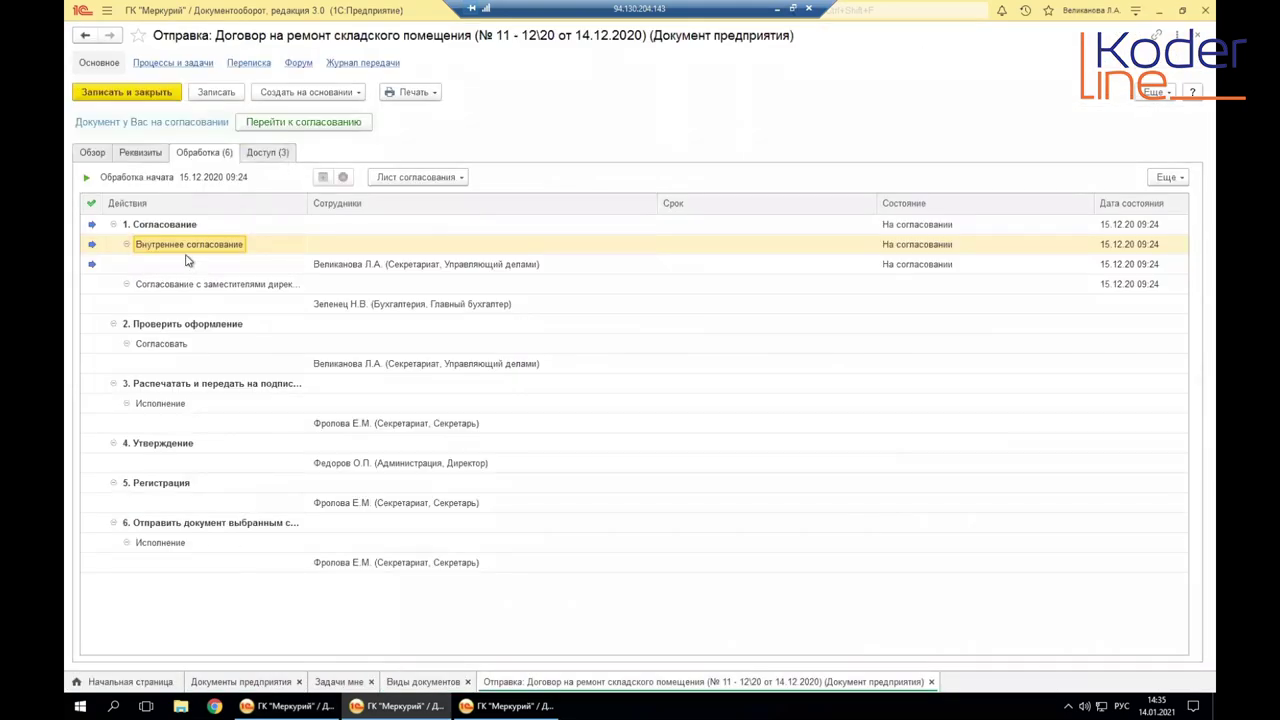
Step: Examine the letter's overview, details and processing route, including the participants of the internal and deputy-director approval stages
click(96, 154)
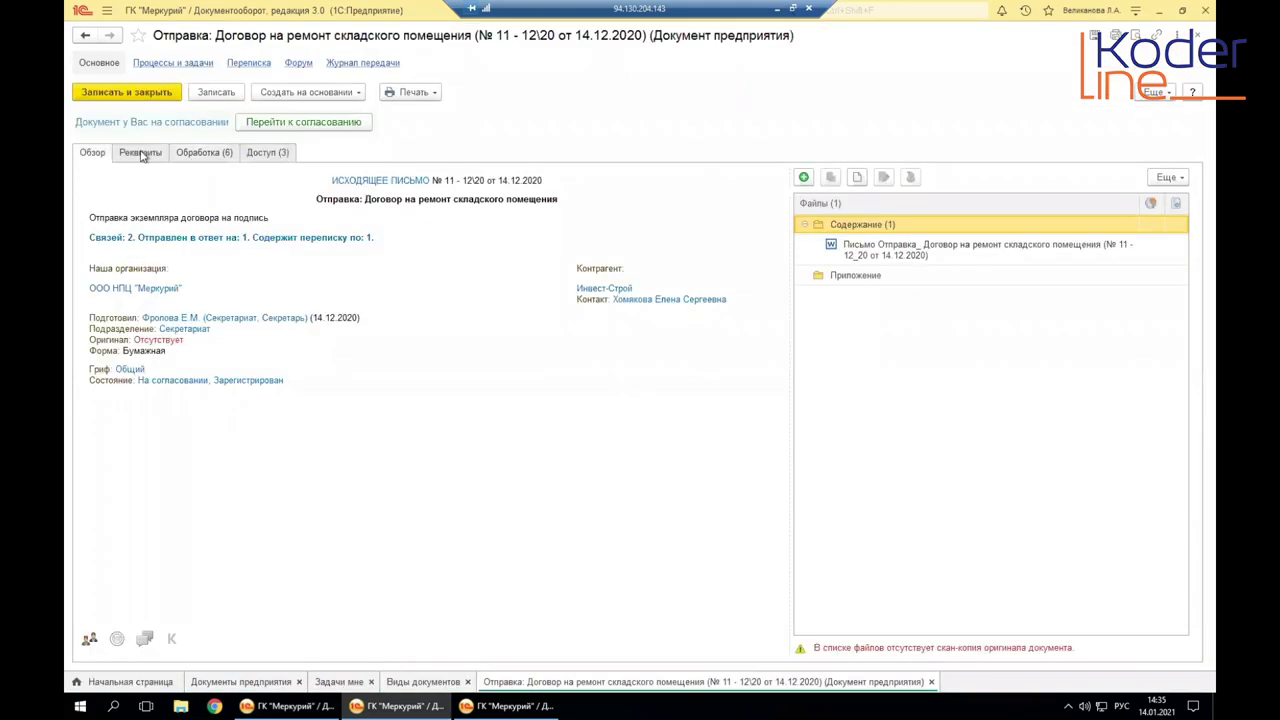
click(137, 156)
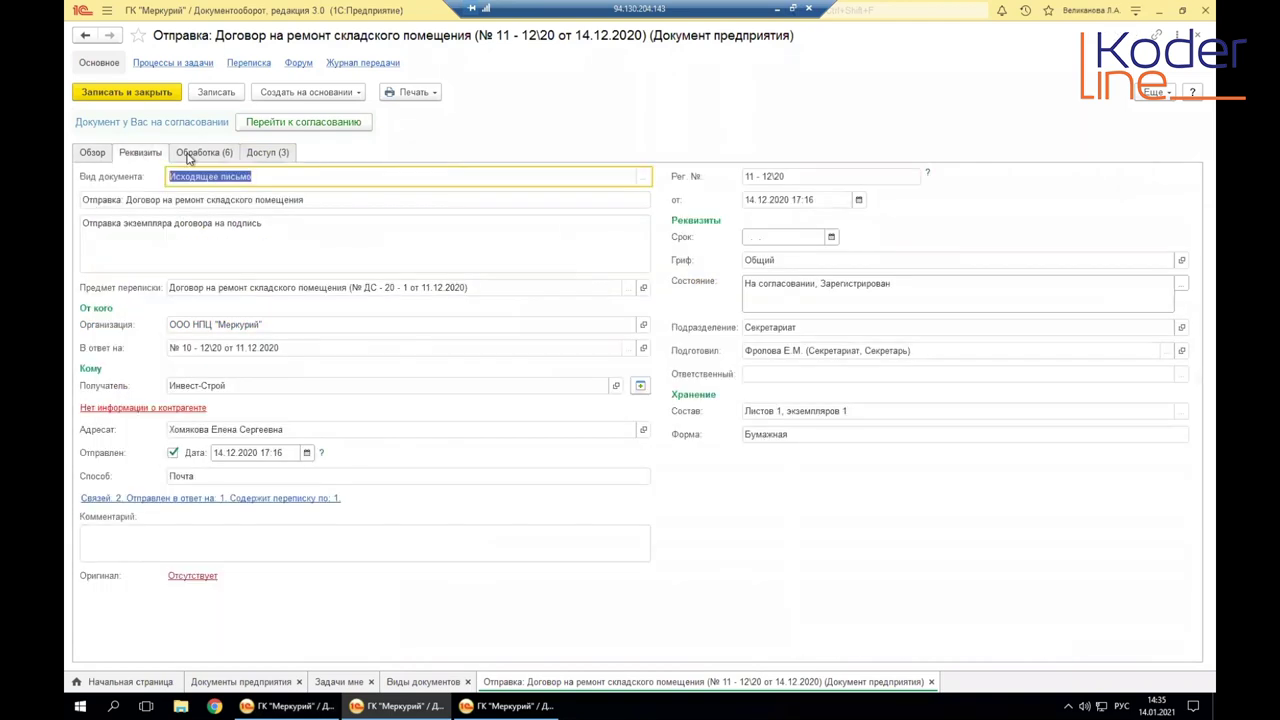
click(203, 153)
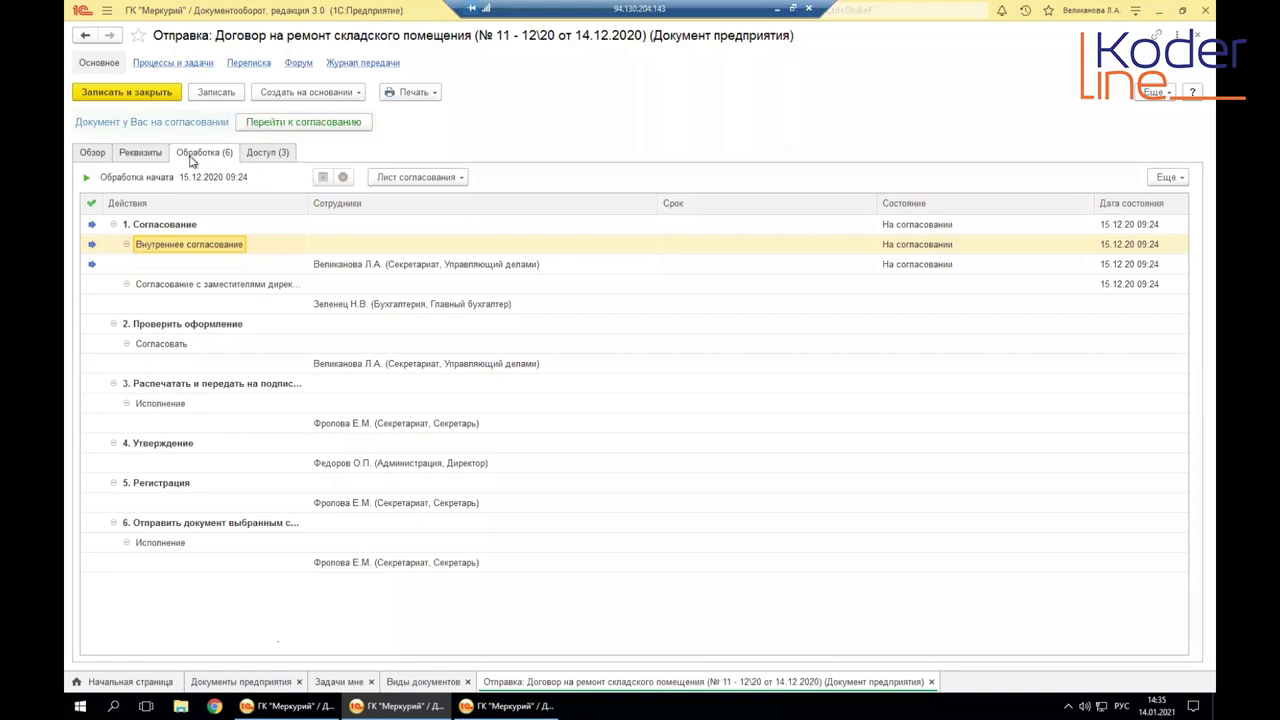
click(205, 266)
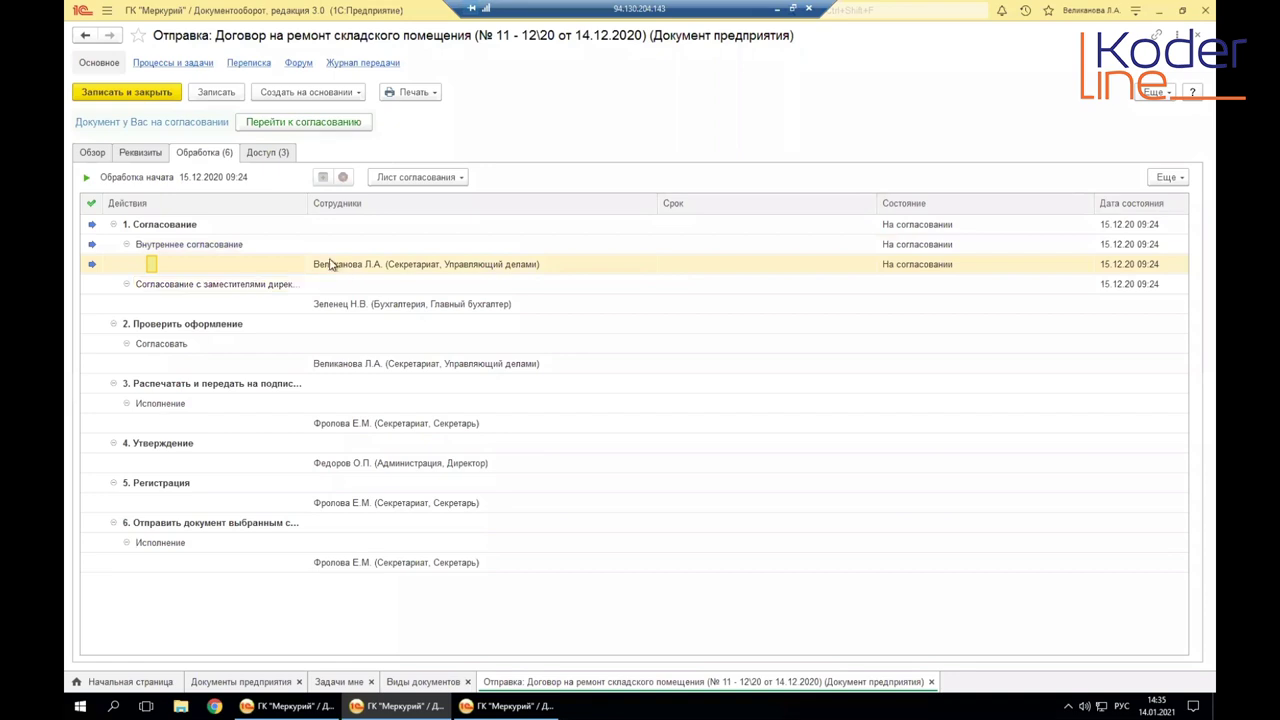
click(323, 304)
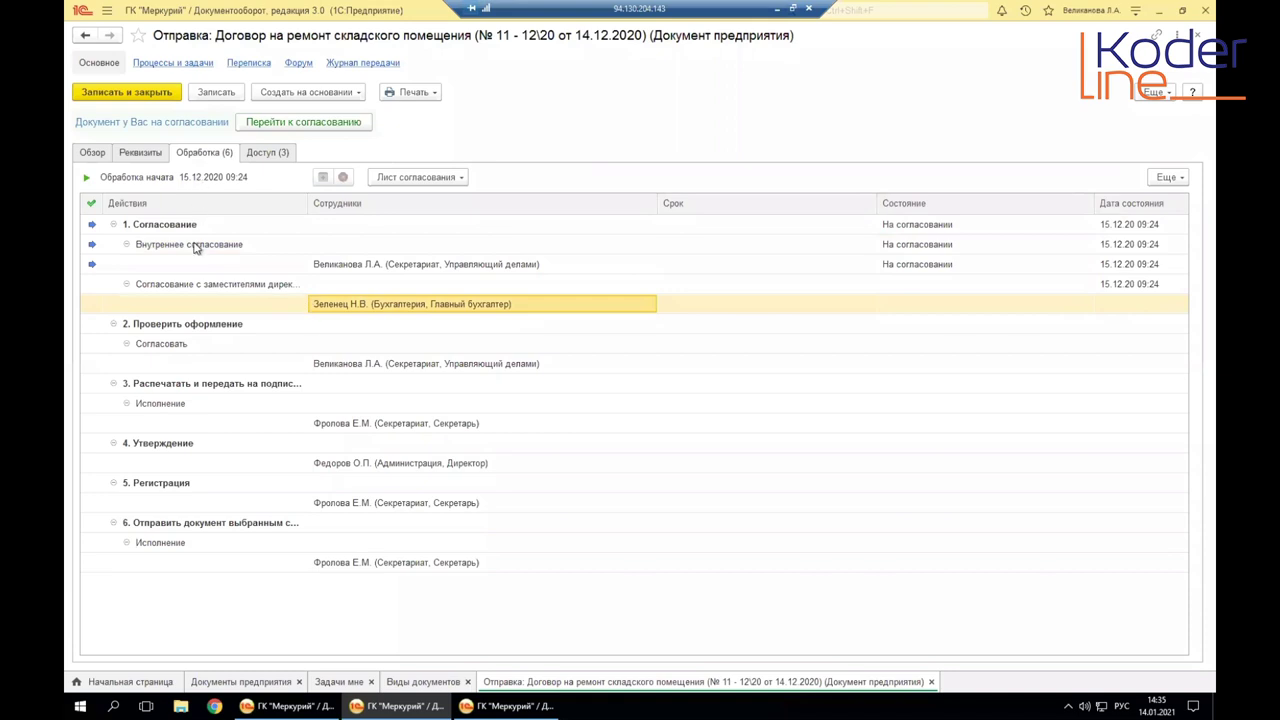
right_click(322, 290)
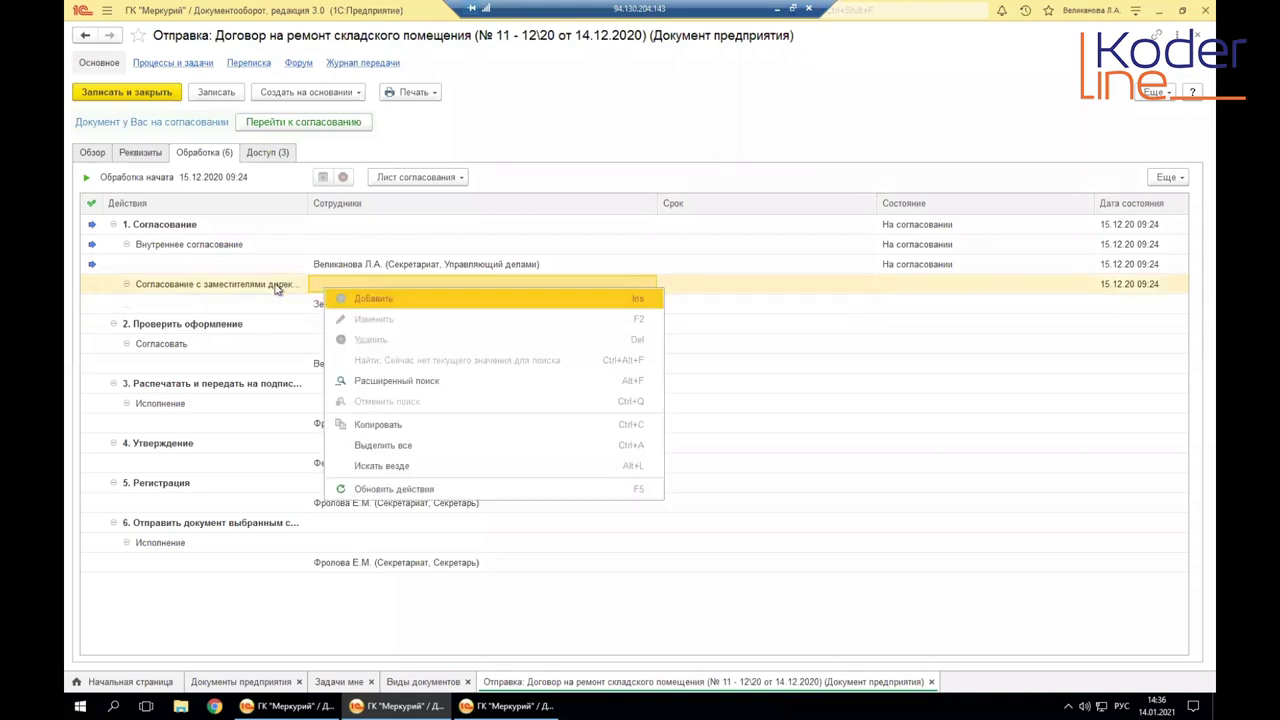
click(278, 288)
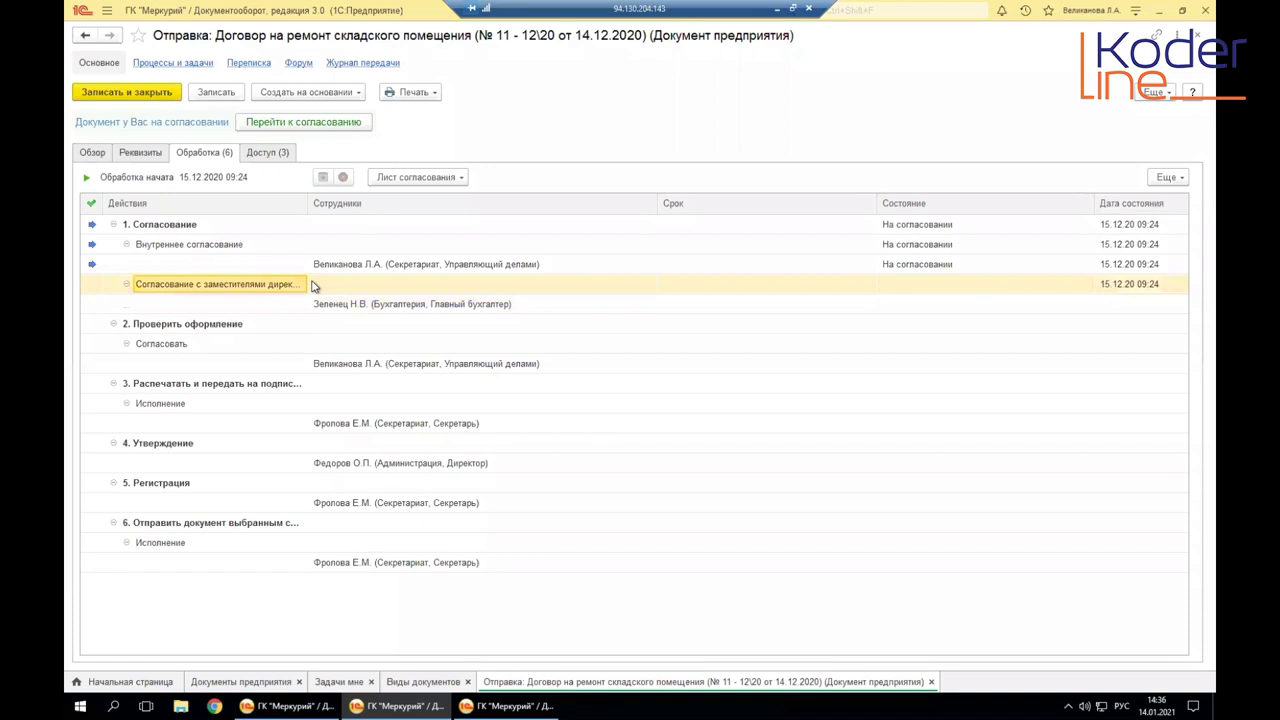
click(318, 285)
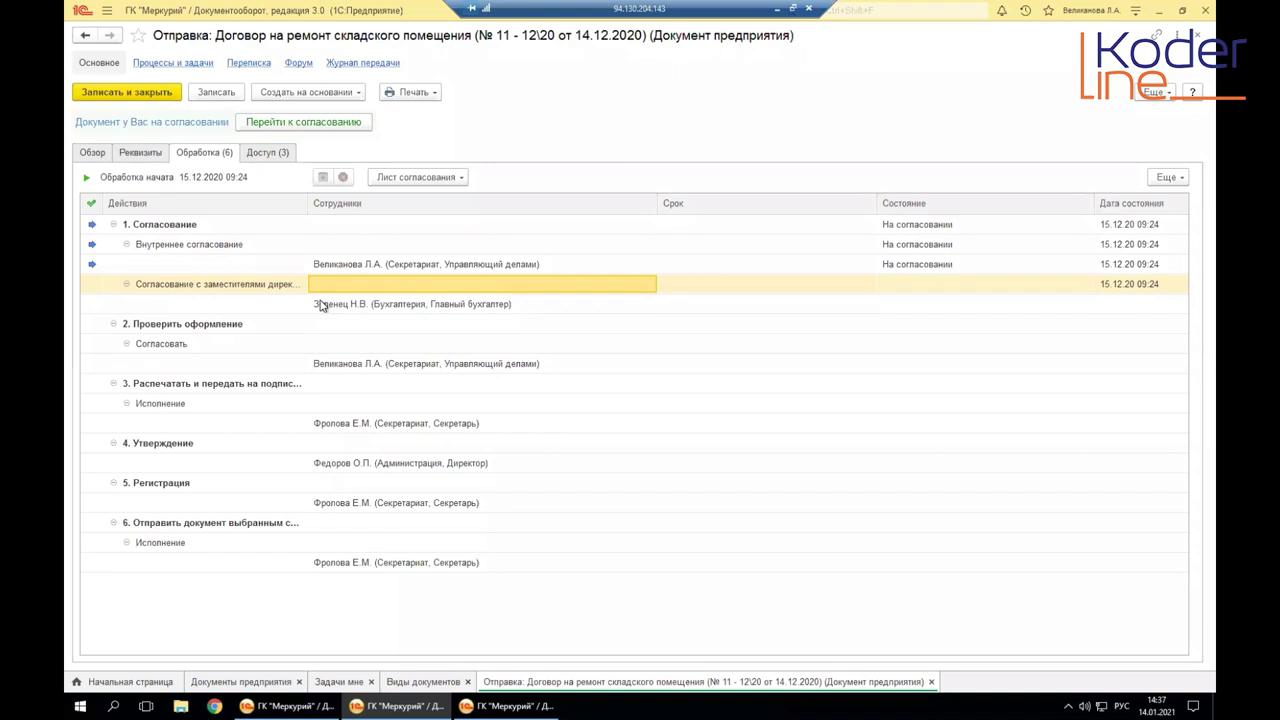
click(330, 304)
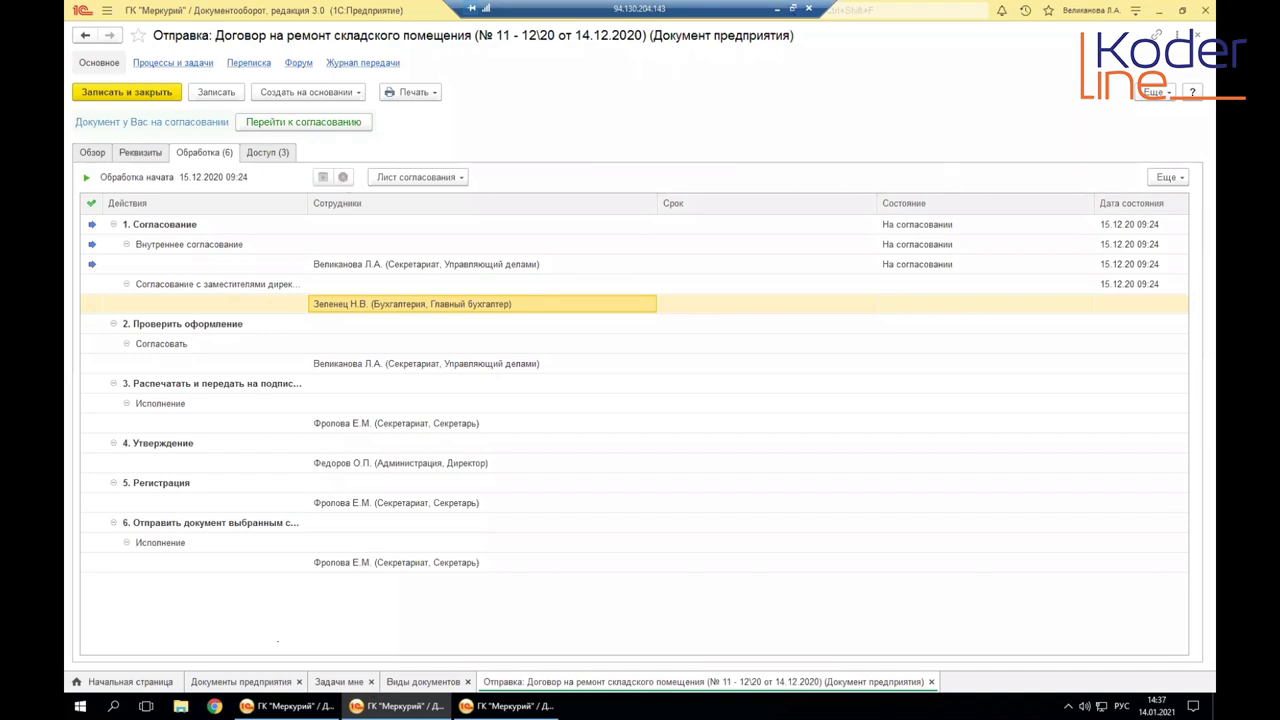
Step: Switch to the first 1С:Документооборот session and open the same letter Отправка: Договор на ремонт складского помещения from Документы предприятия
click(288, 706)
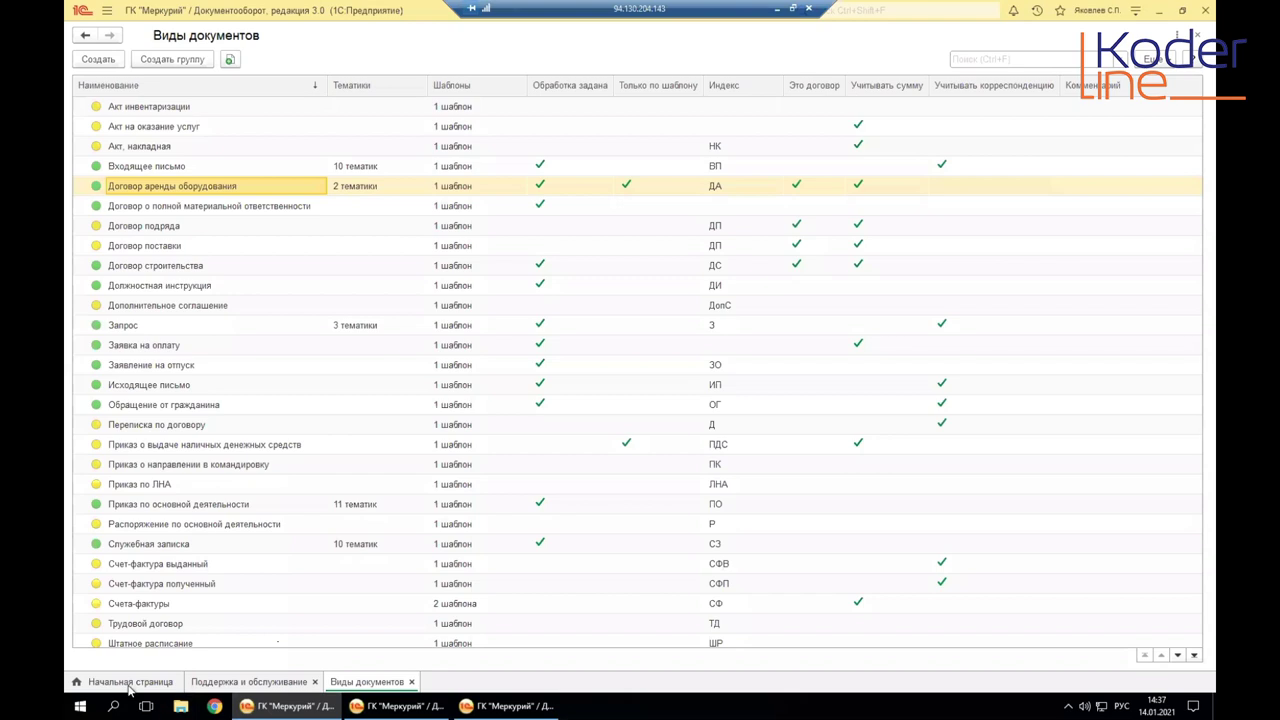
click(107, 10)
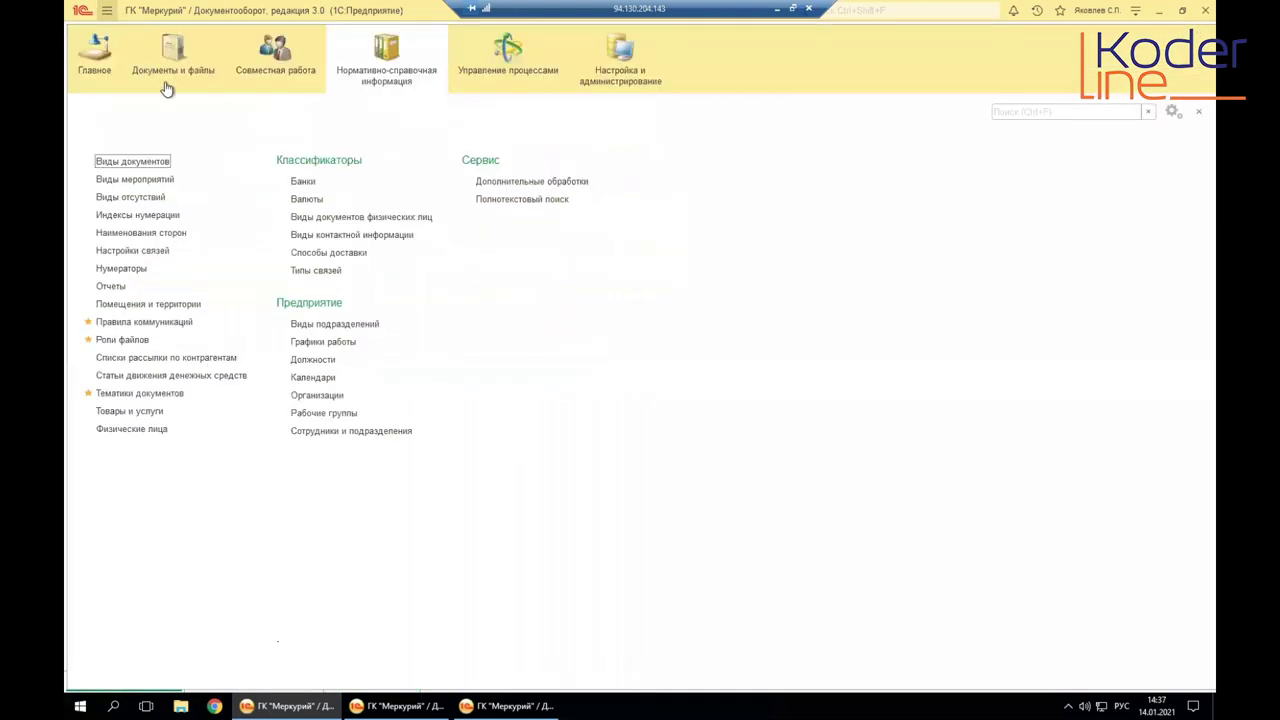
click(178, 60)
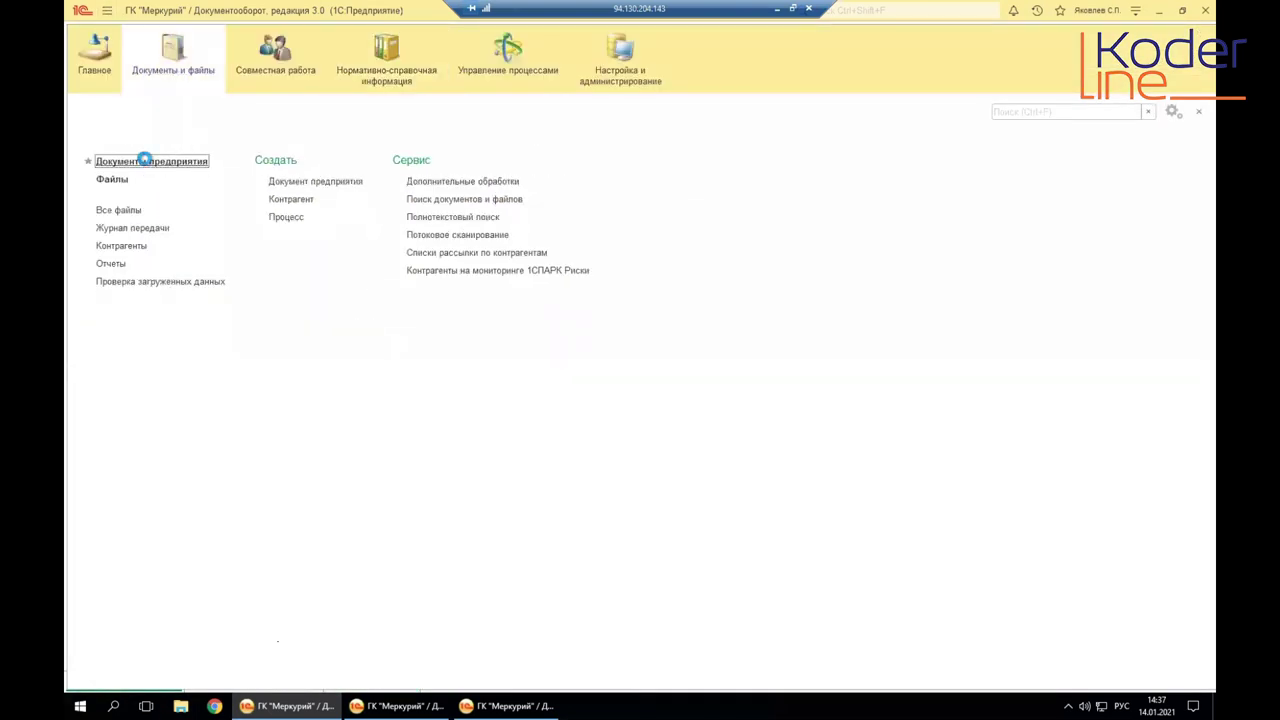
click(146, 161)
click(203, 578)
double_click(203, 578)
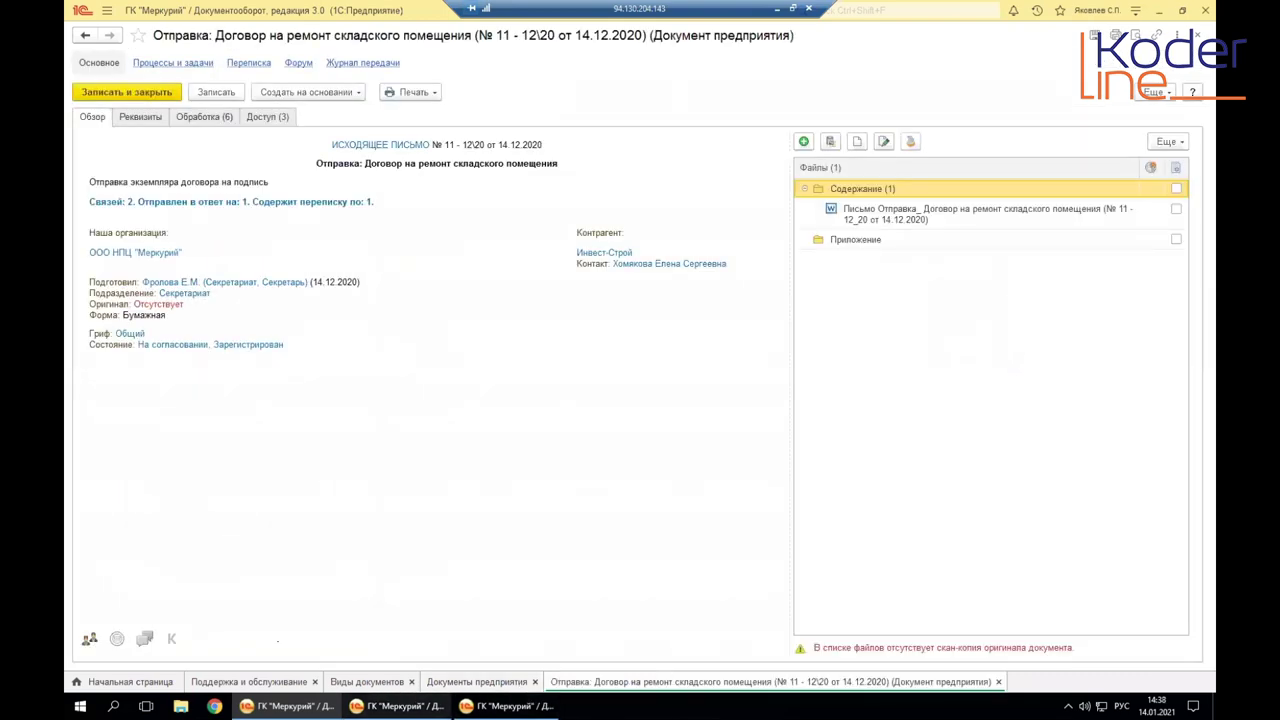
click(398, 706)
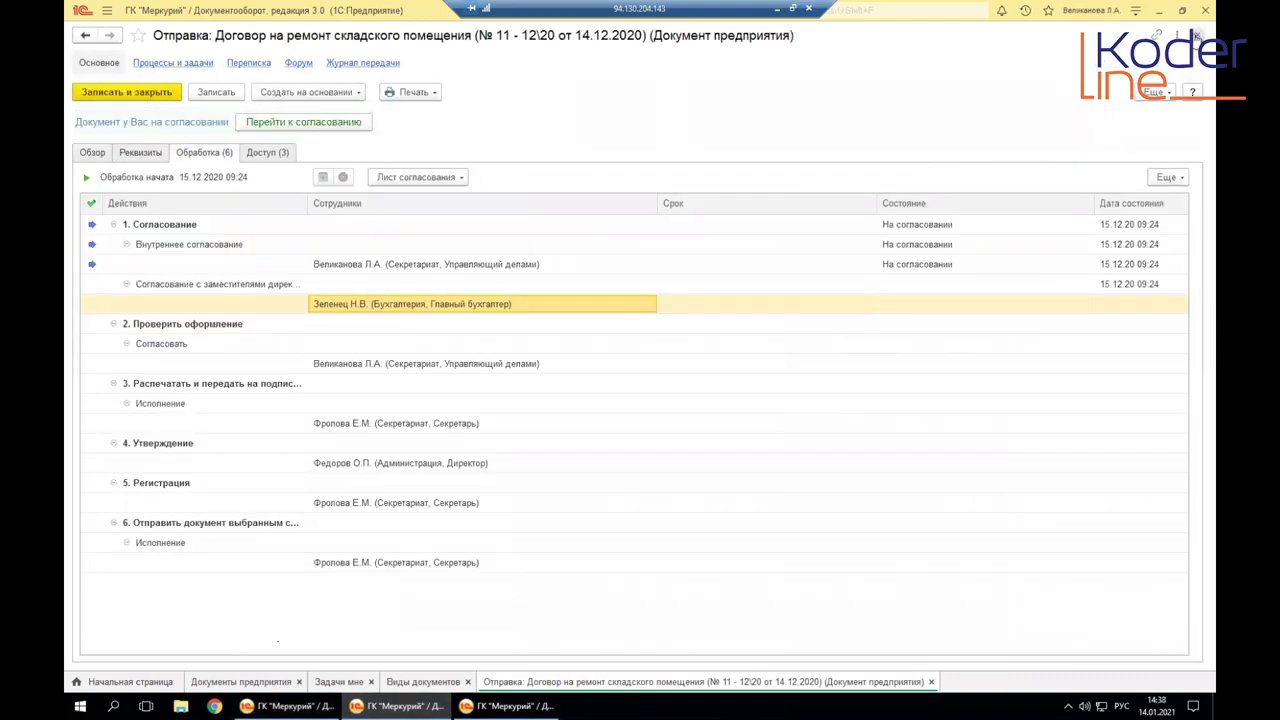
click(287, 706)
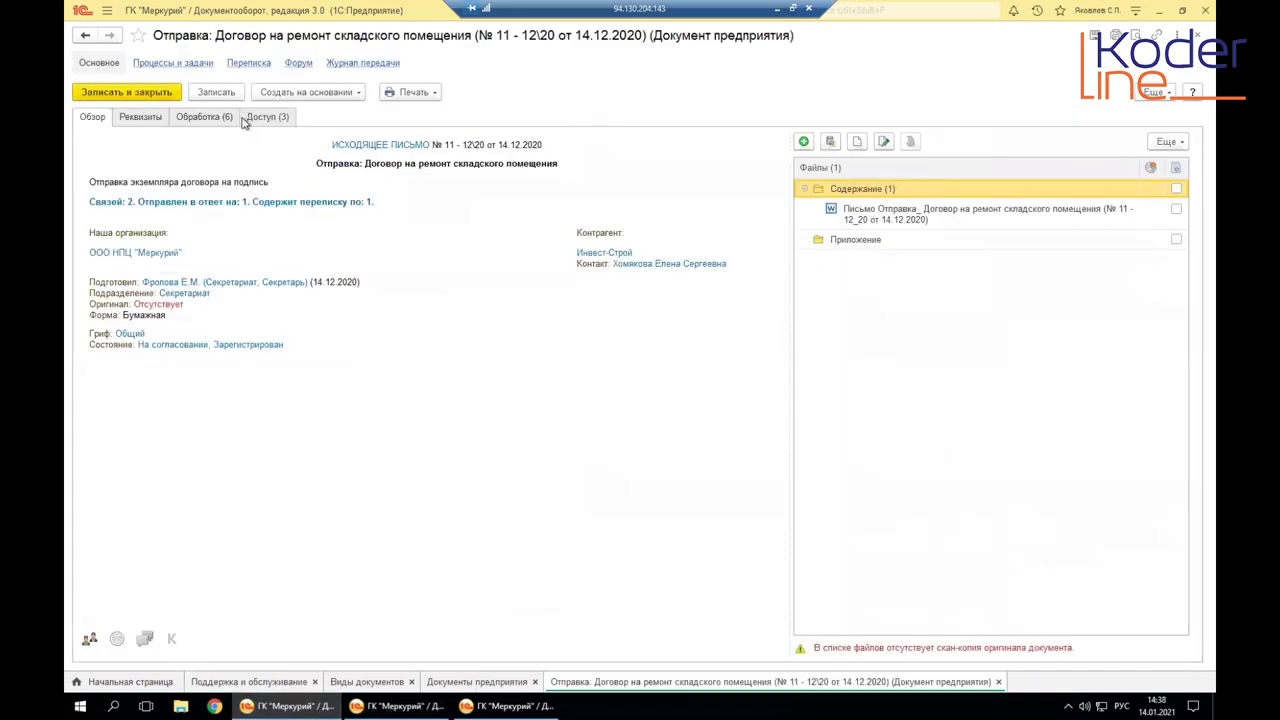
Step: Stop the letter's processing, giving 123 as the reason for stopping
click(210, 120)
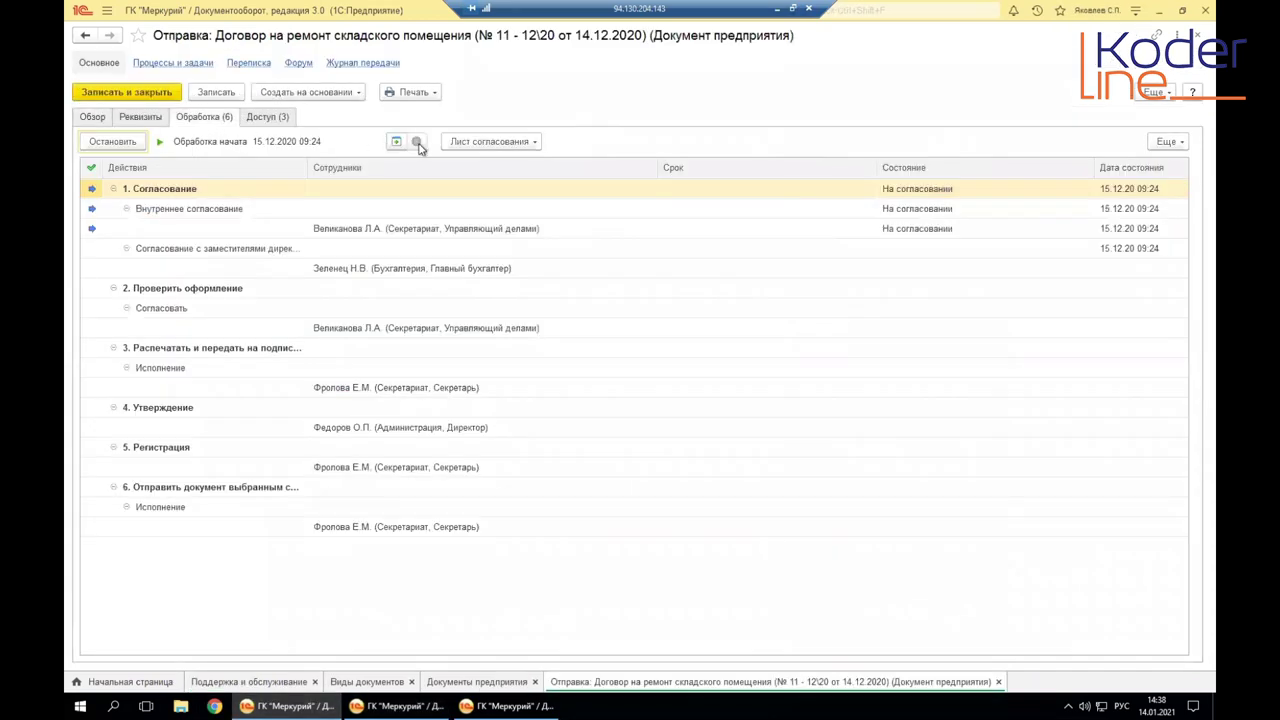
click(110, 150)
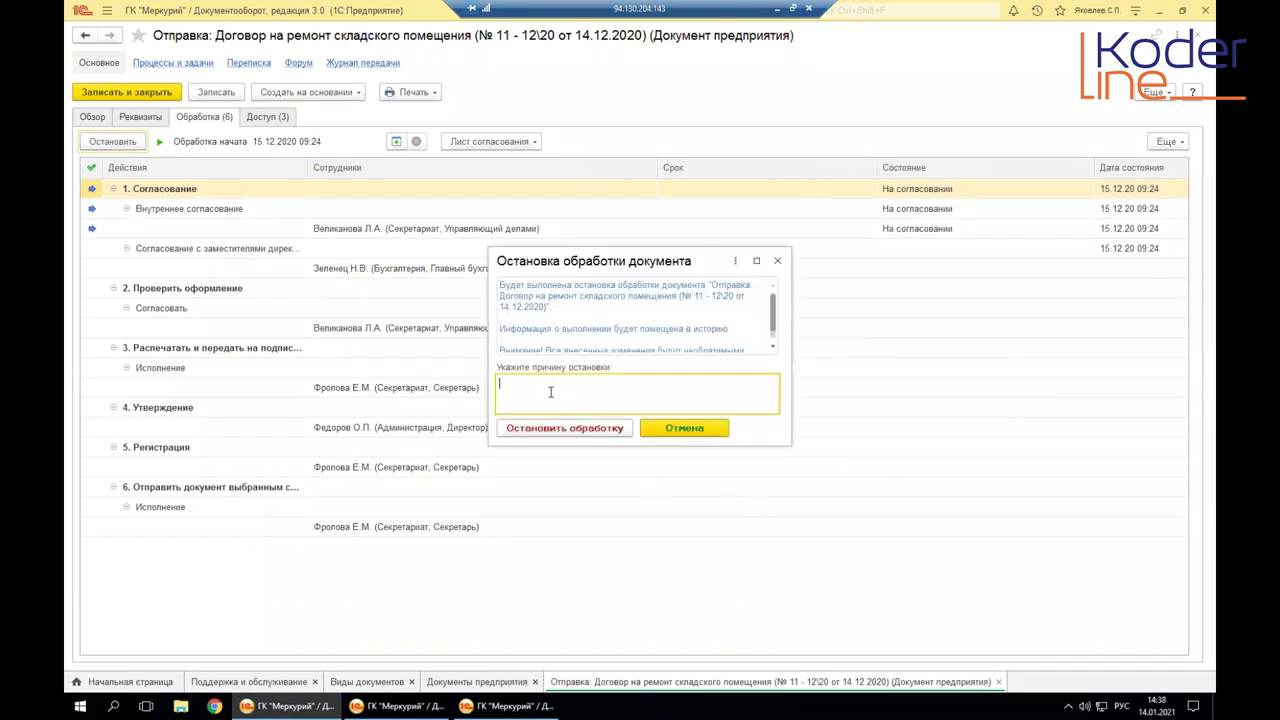
drag(773, 322, 776, 334)
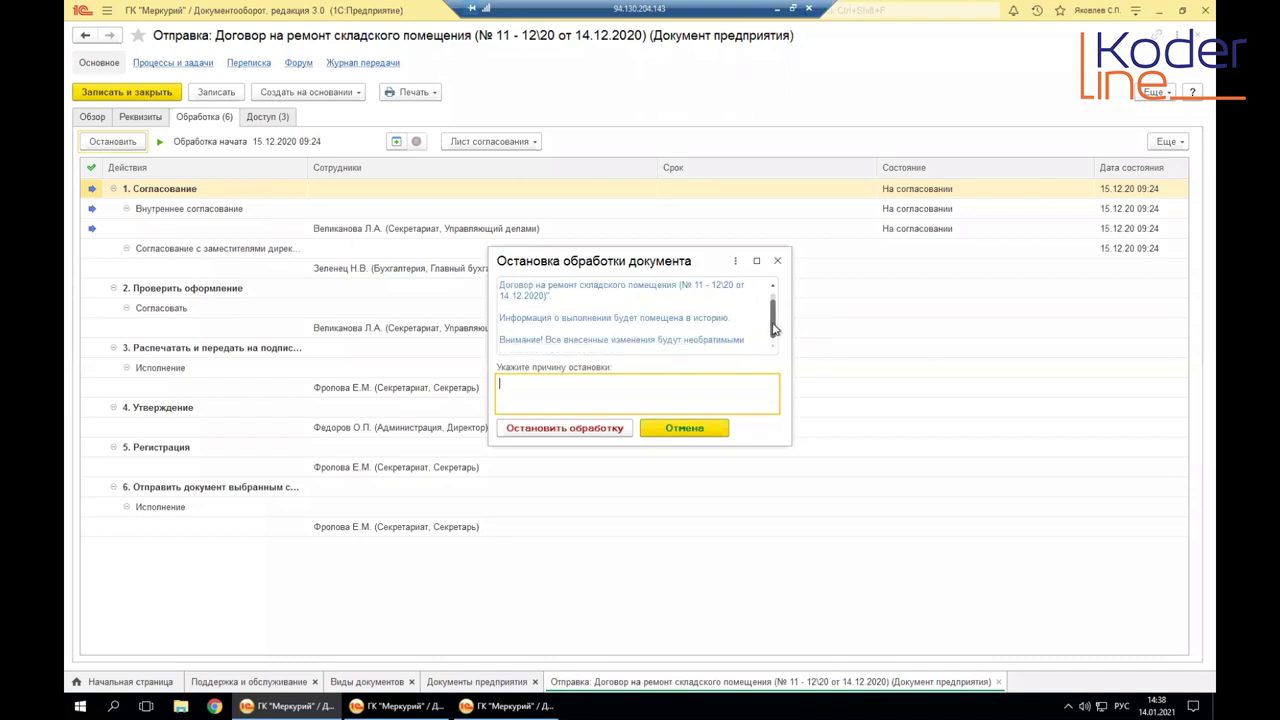
drag(773, 329, 773, 318)
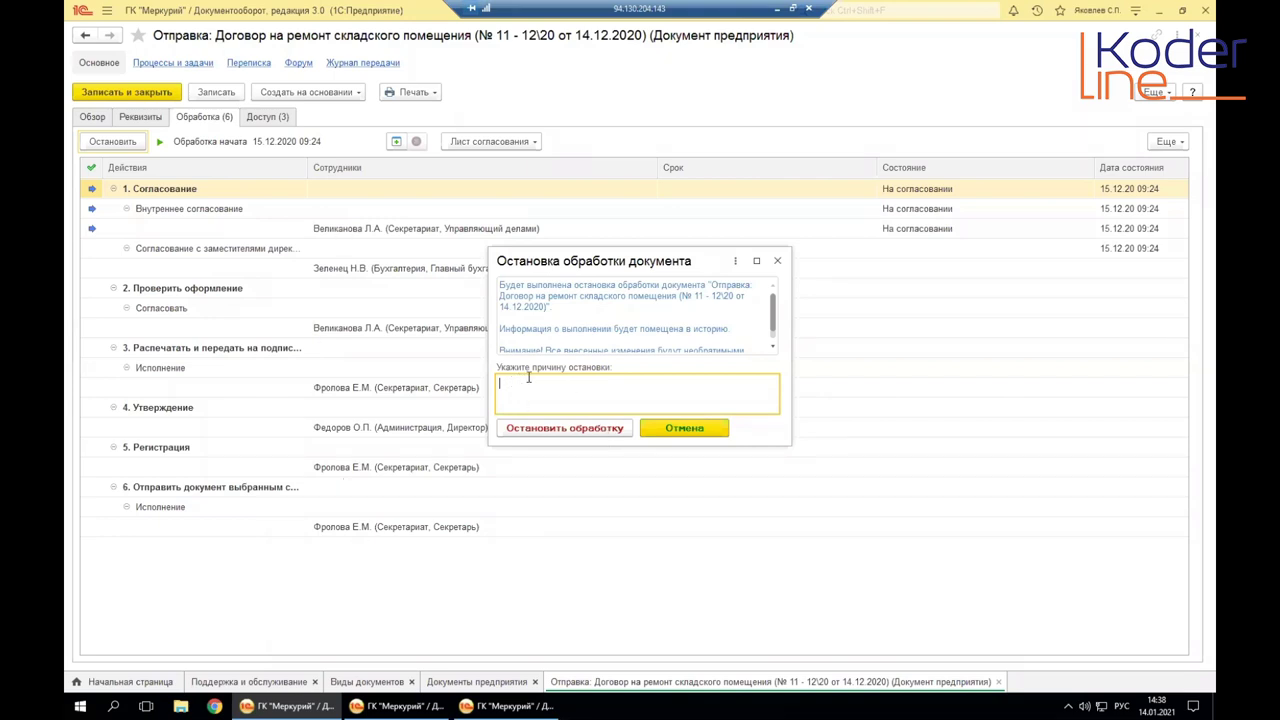
text(123)
click(541, 429)
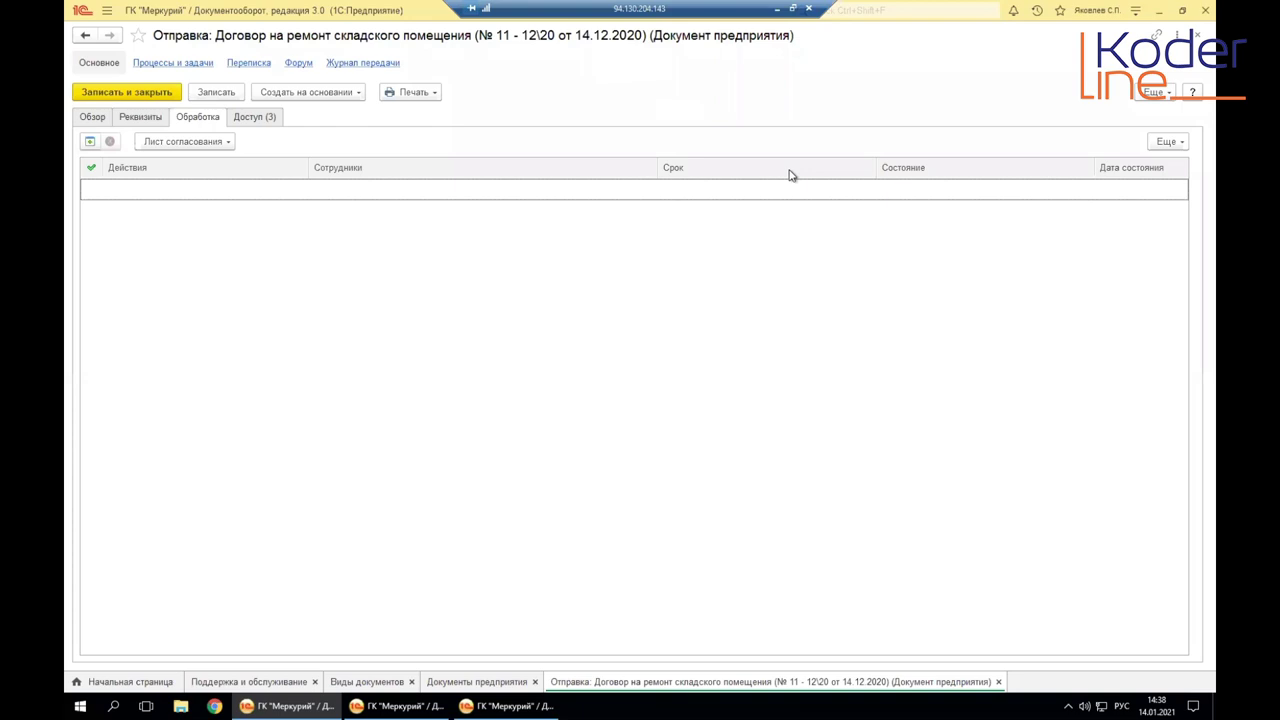
Step: Examine the letter's additional processing commands, its overview and its list of processing actions
click(1168, 142)
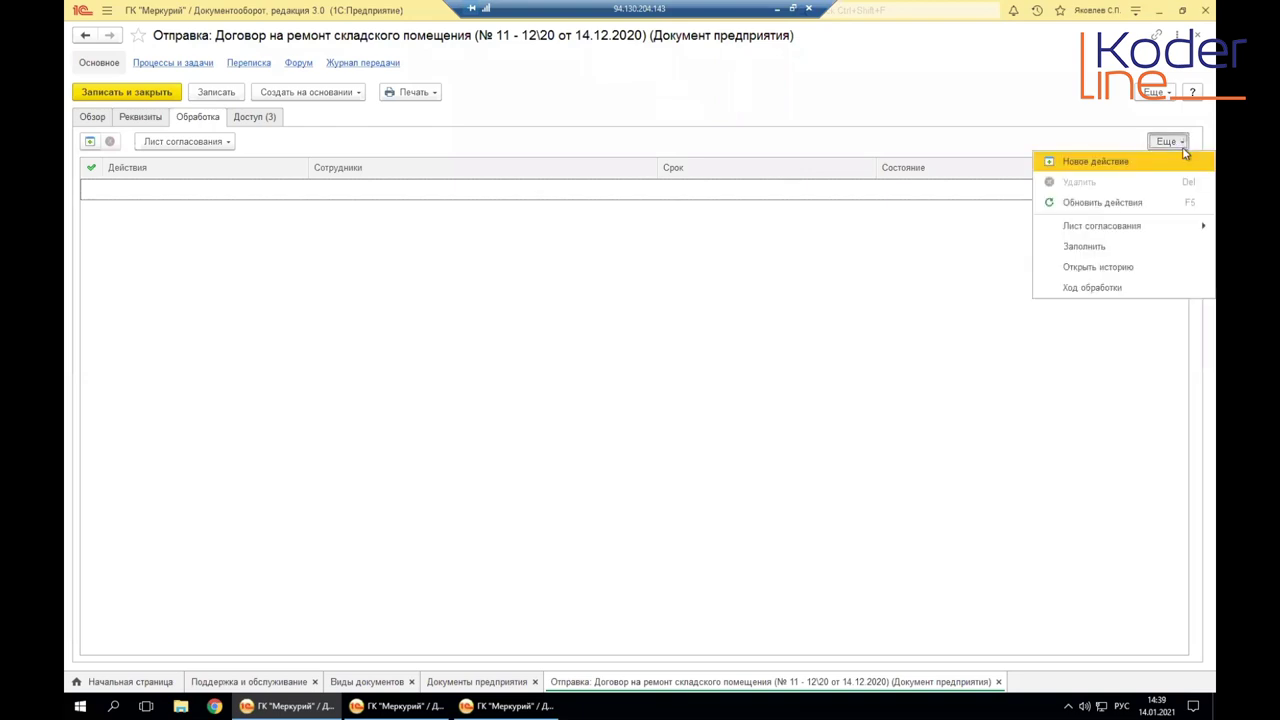
click(1086, 131)
click(92, 117)
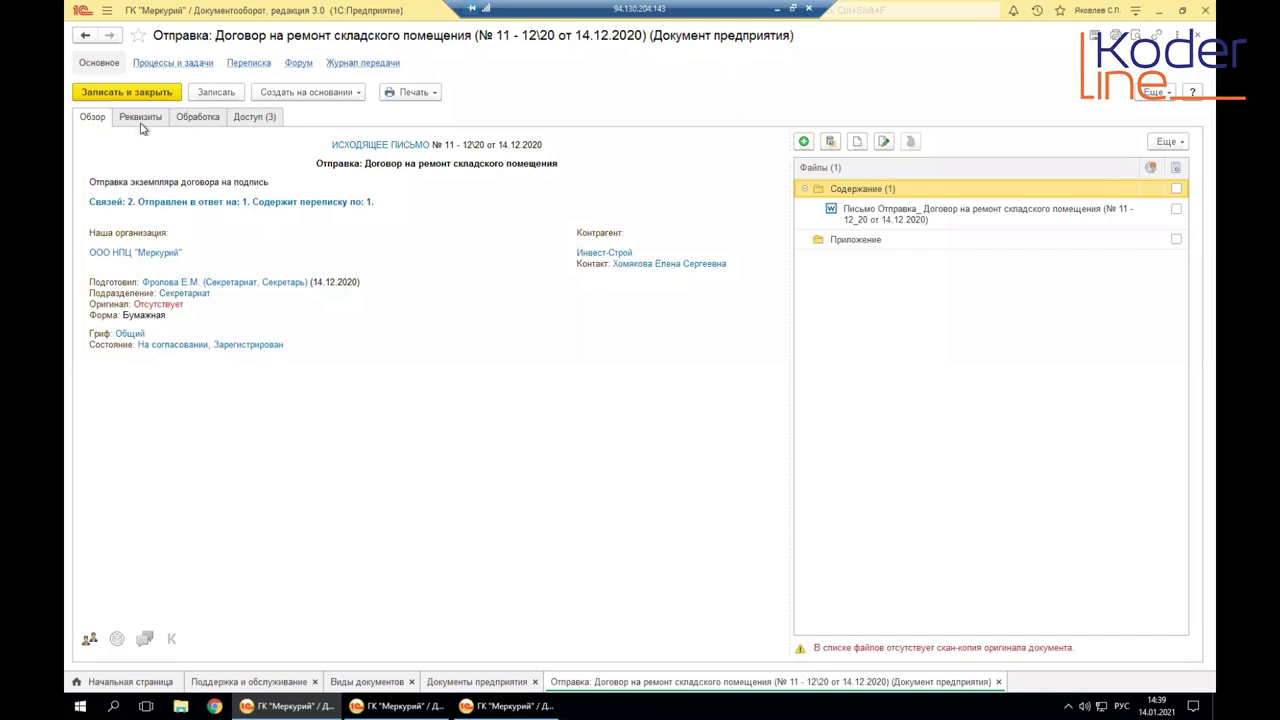
click(192, 118)
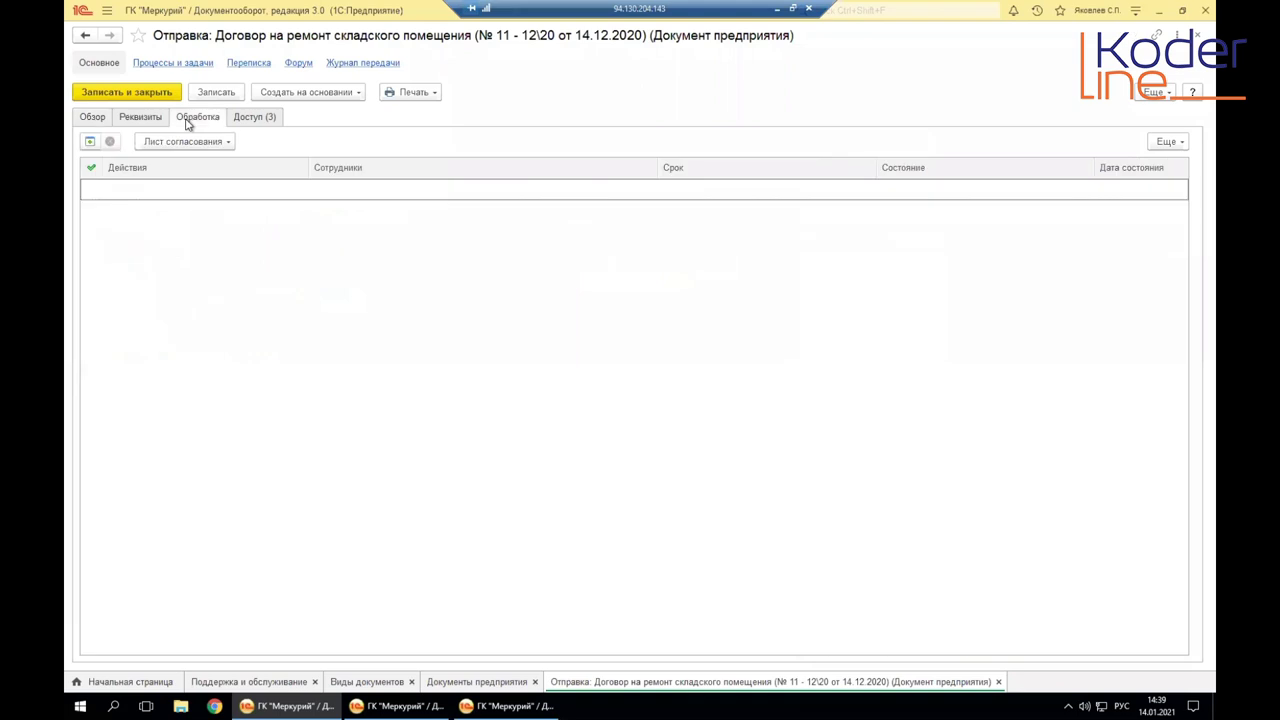
click(93, 118)
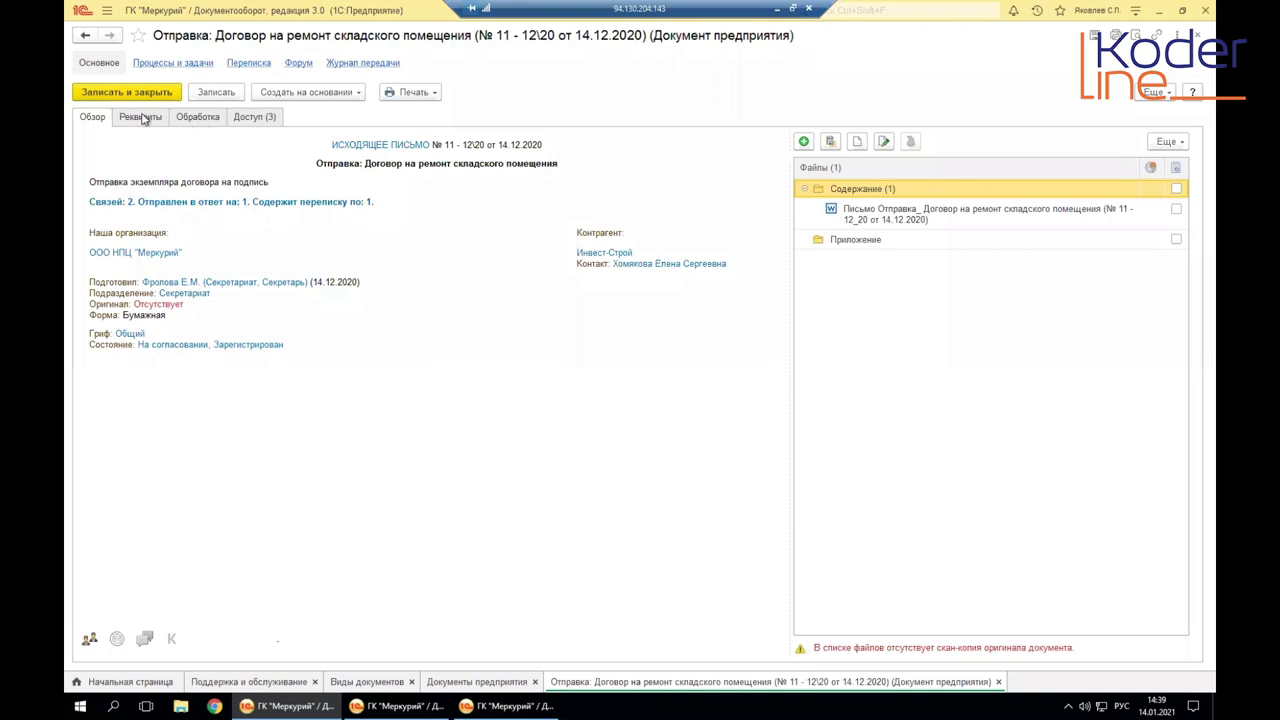
click(193, 120)
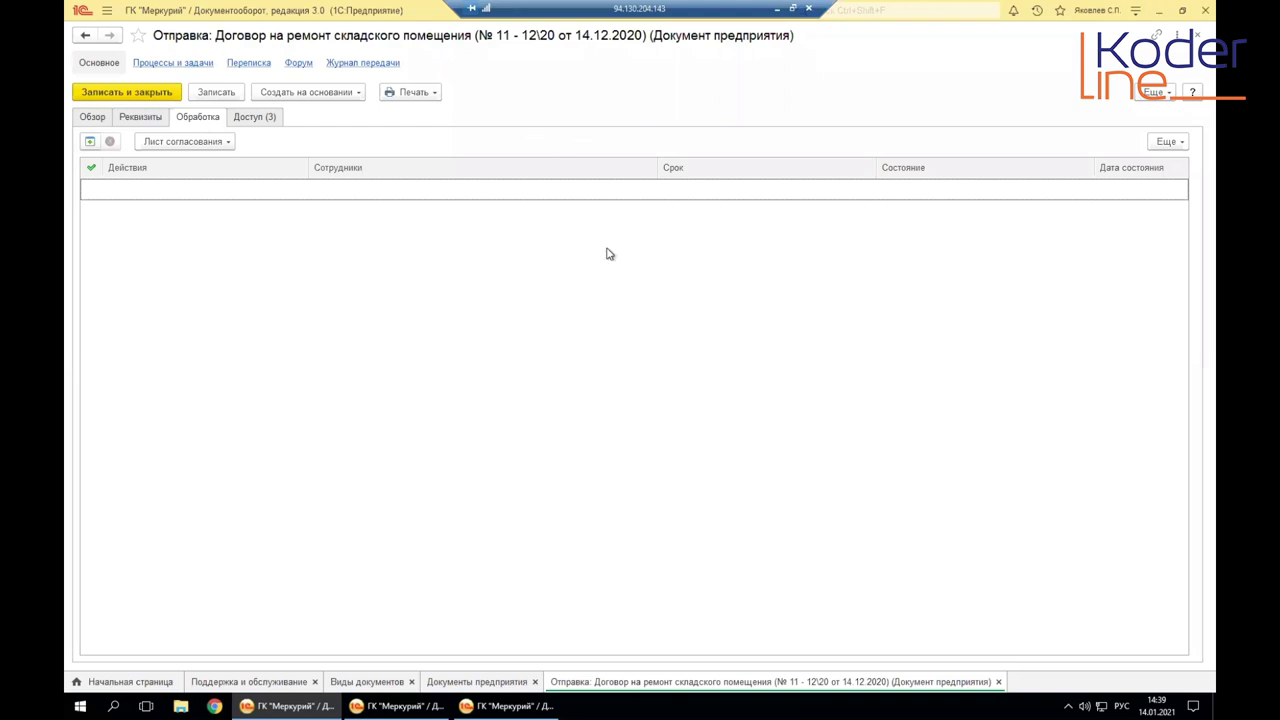
Step: Try to view the processing progress (Ход обработки) of the letter
click(1162, 143)
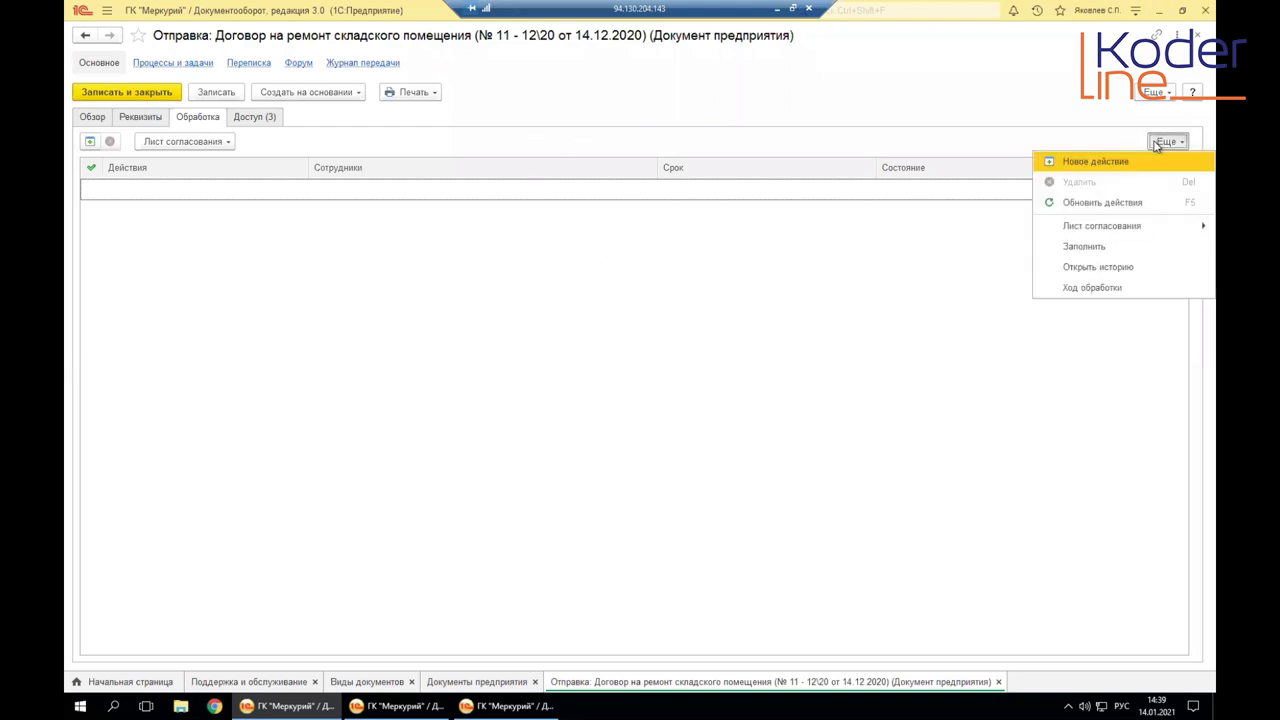
mouse_move(1132, 228)
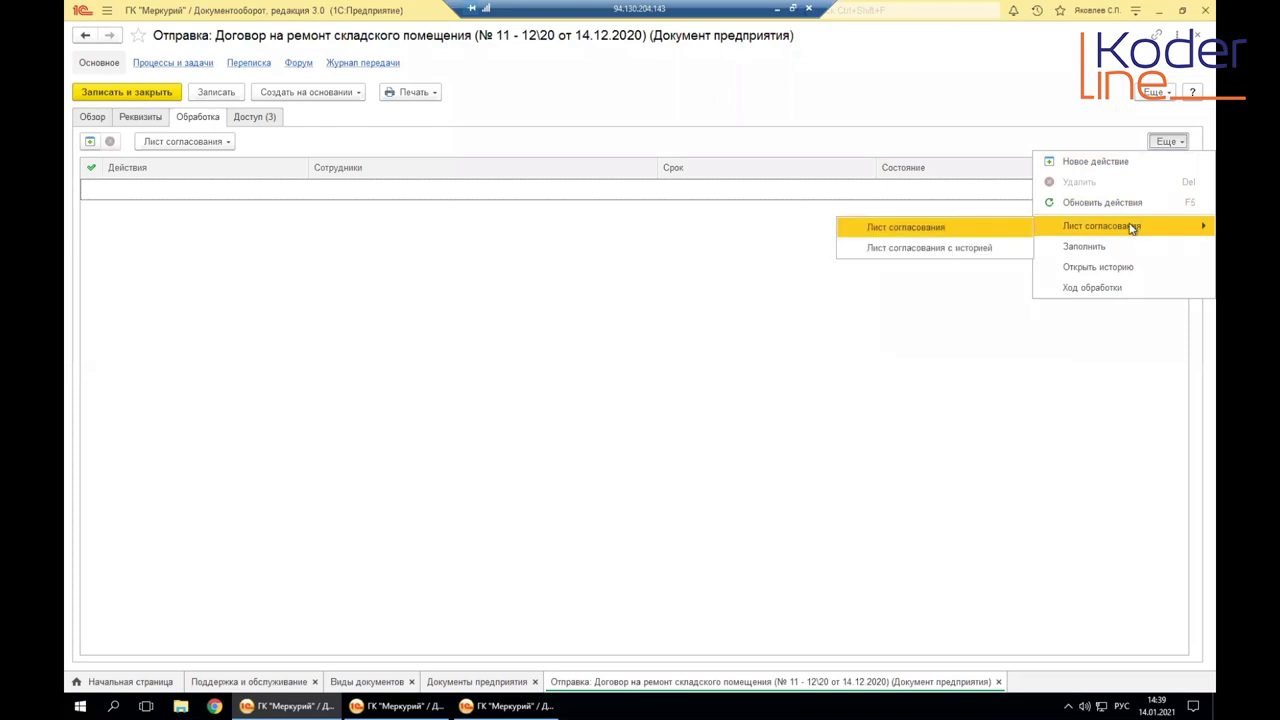
click(1095, 288)
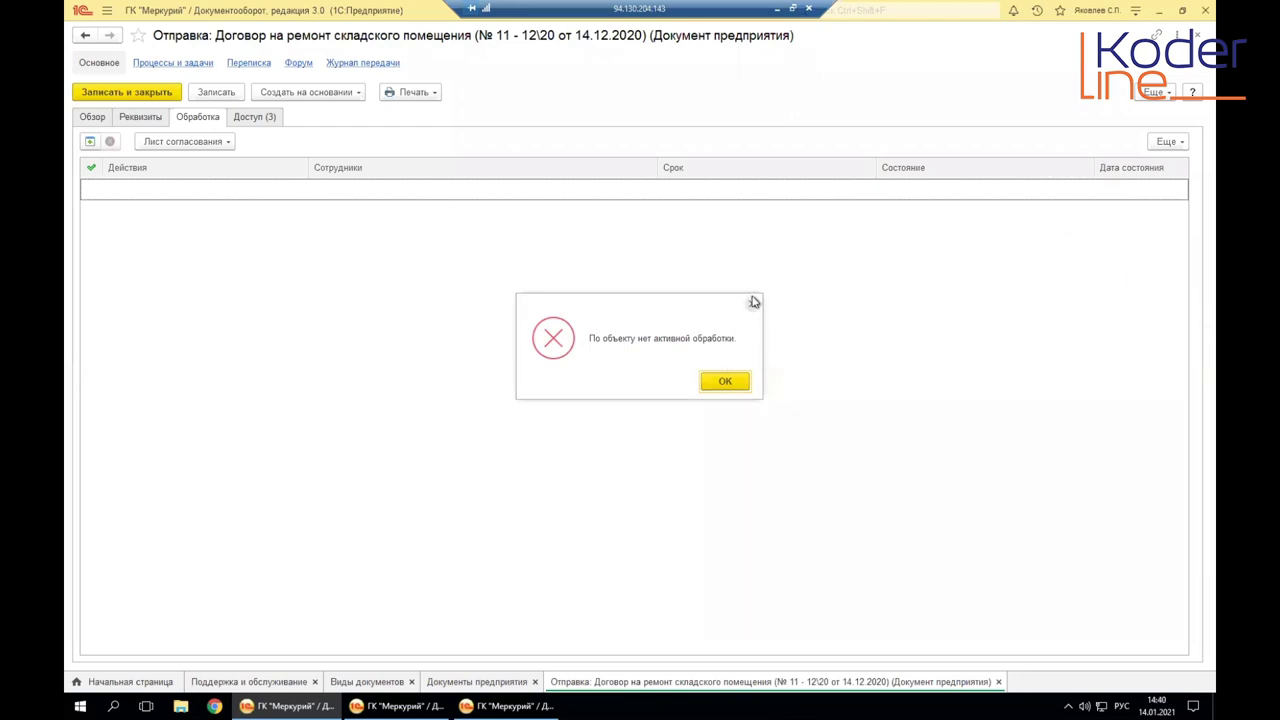
key(Return)
Step: Open the letter's processing history and examine the stopped version, its stop reason and the states of its approval stages
click(1166, 141)
click(1112, 268)
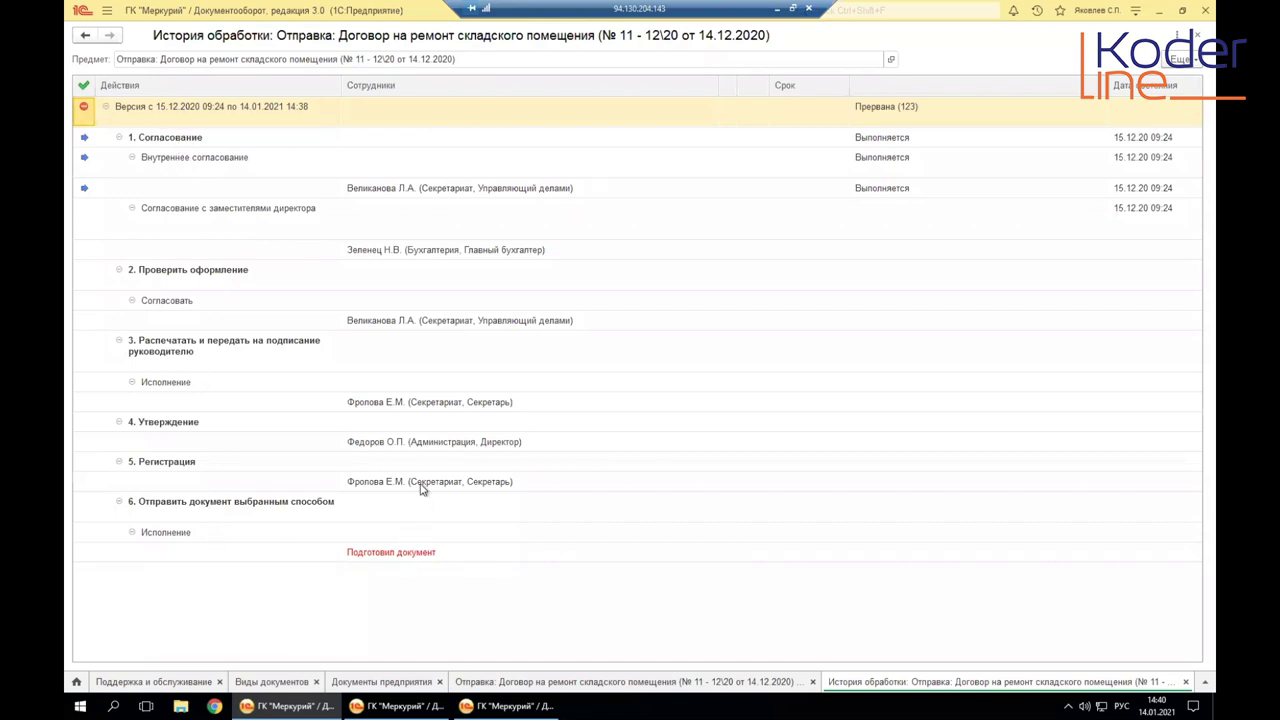
click(205, 140)
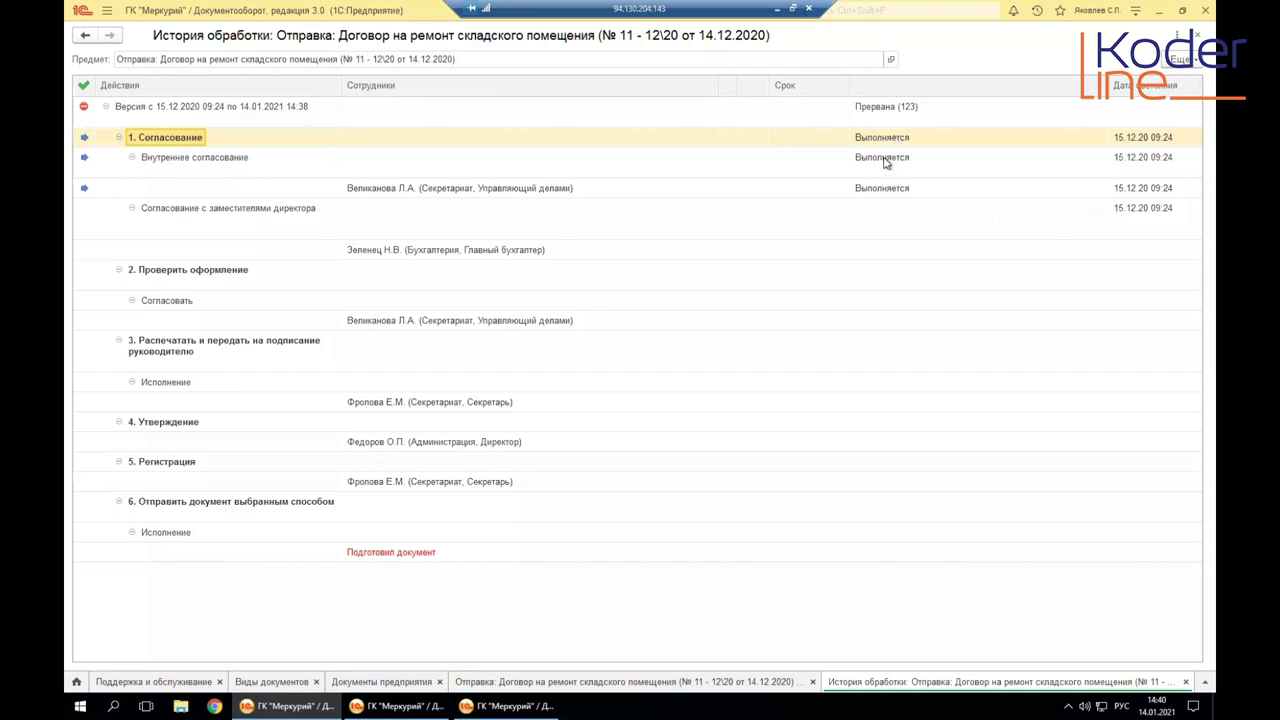
click(875, 190)
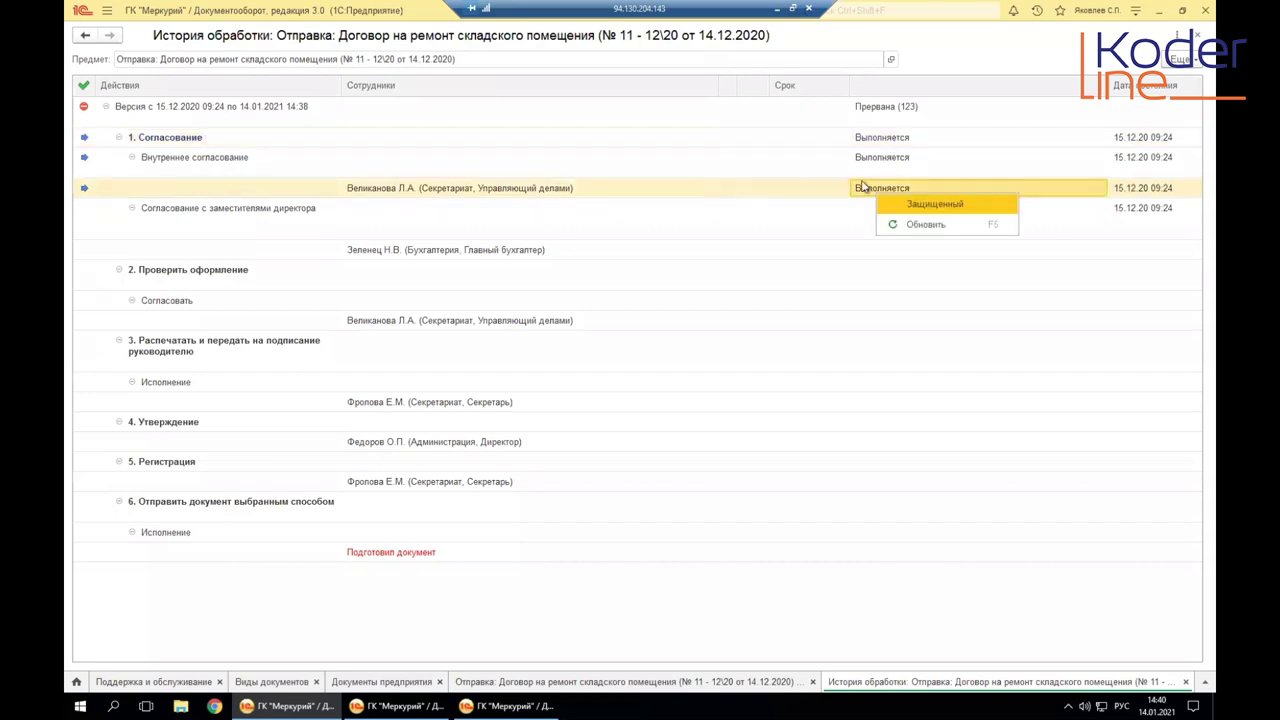
click(877, 108)
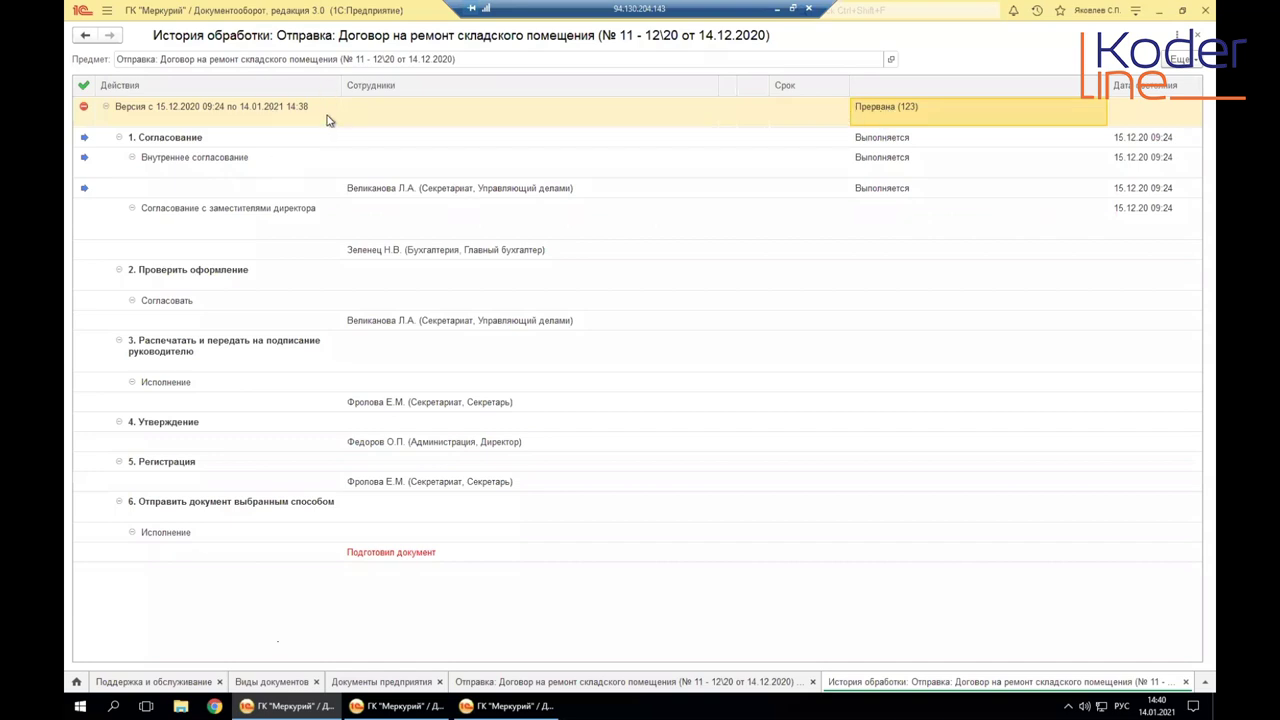
right_click(292, 114)
click(255, 114)
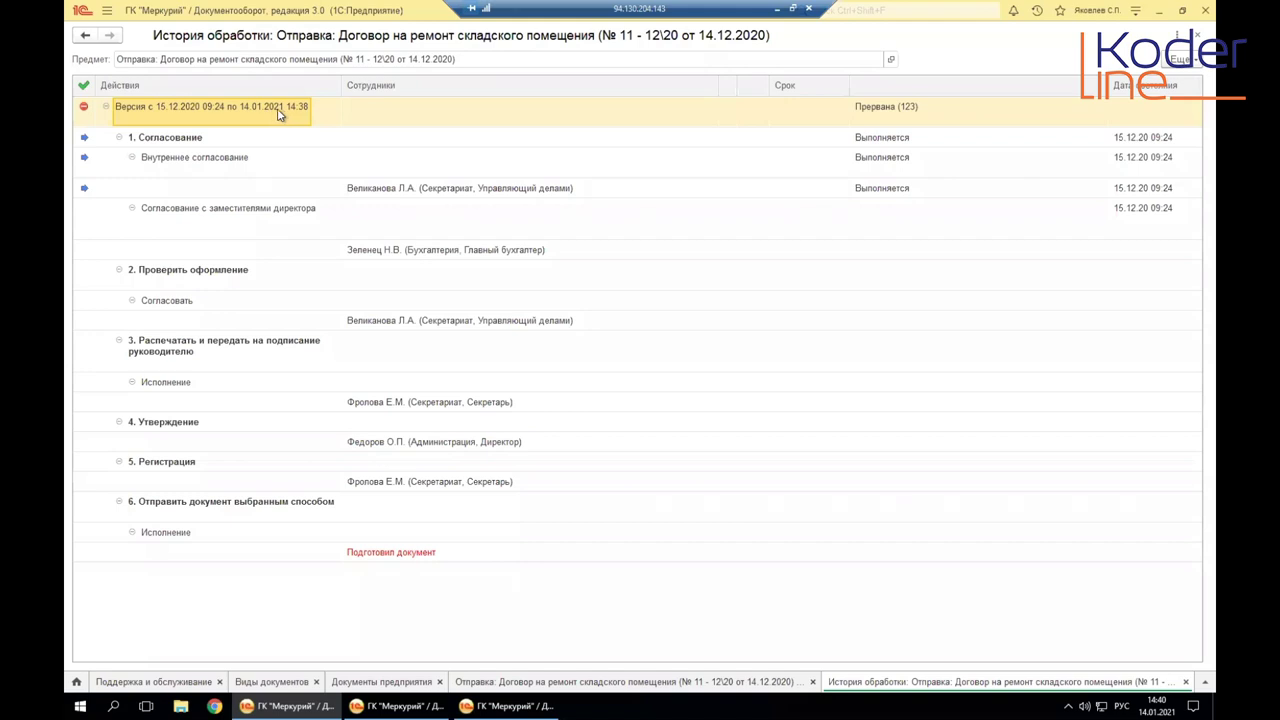
click(890, 106)
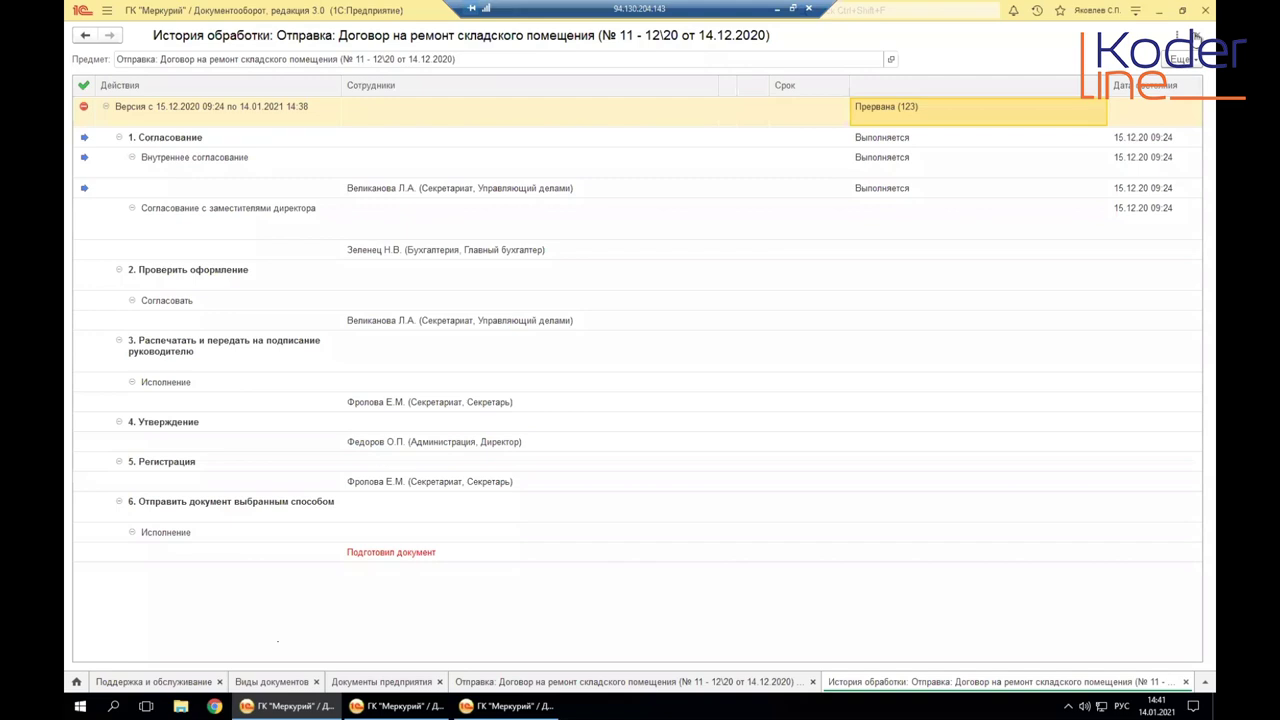
click(1196, 36)
Step: Review the letter's overview and the attached file under Содержание, and return to its processing actions
click(1168, 141)
right_click(651, 168)
click(648, 110)
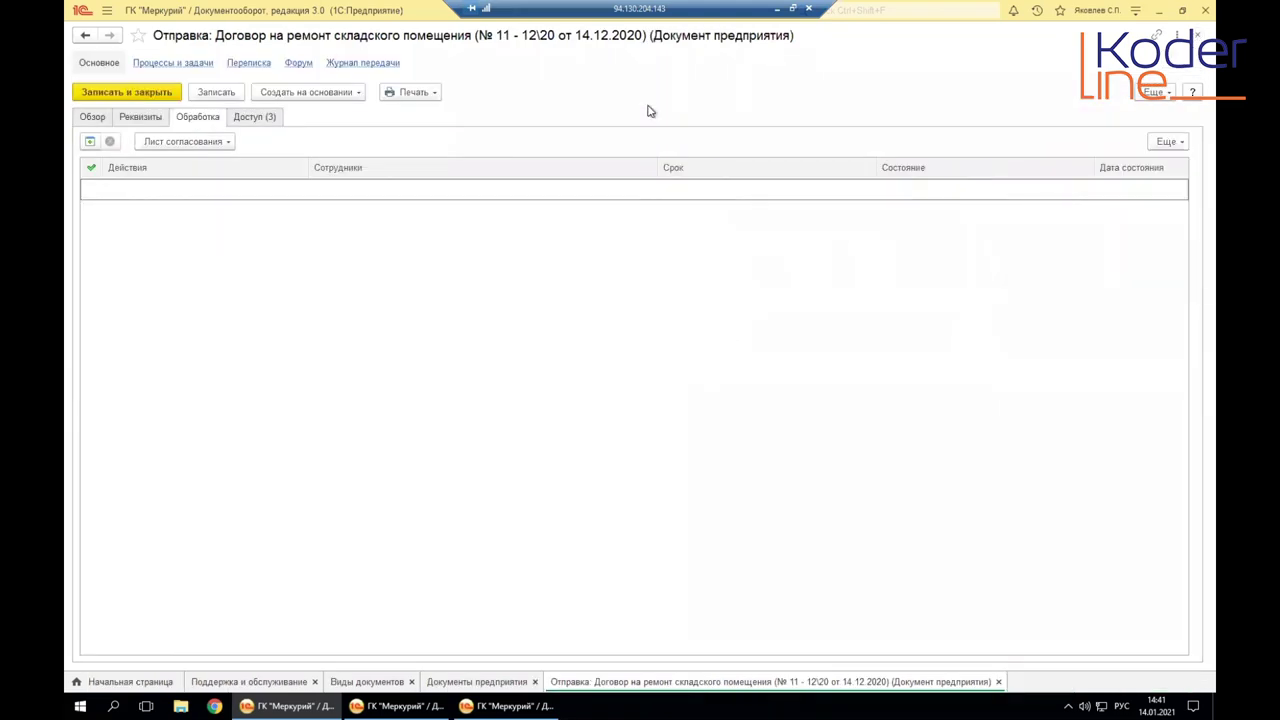
click(97, 121)
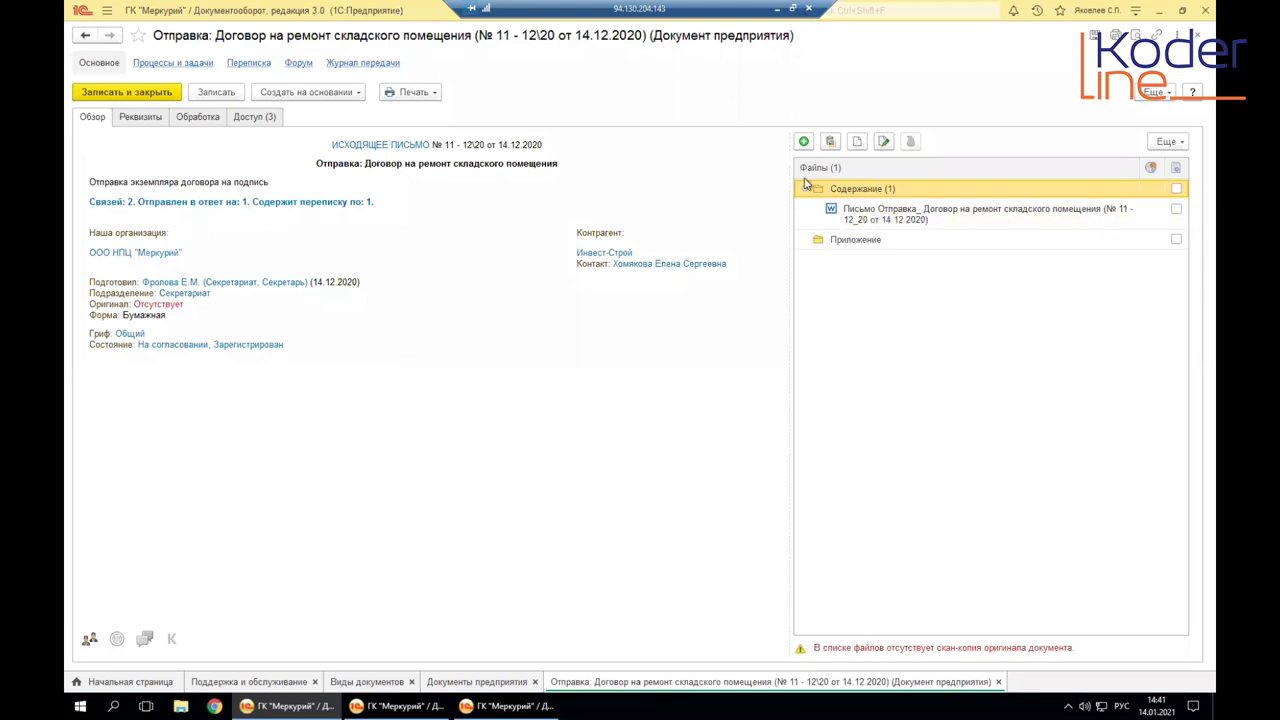
click(870, 222)
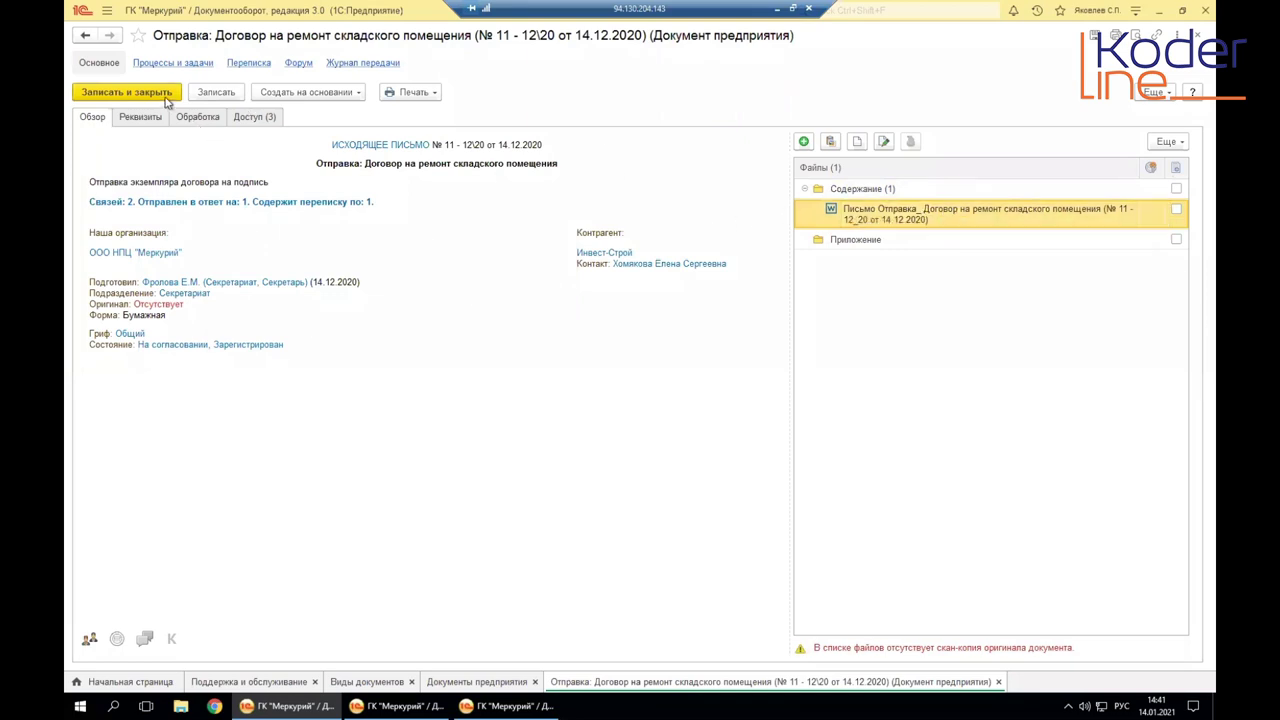
click(214, 121)
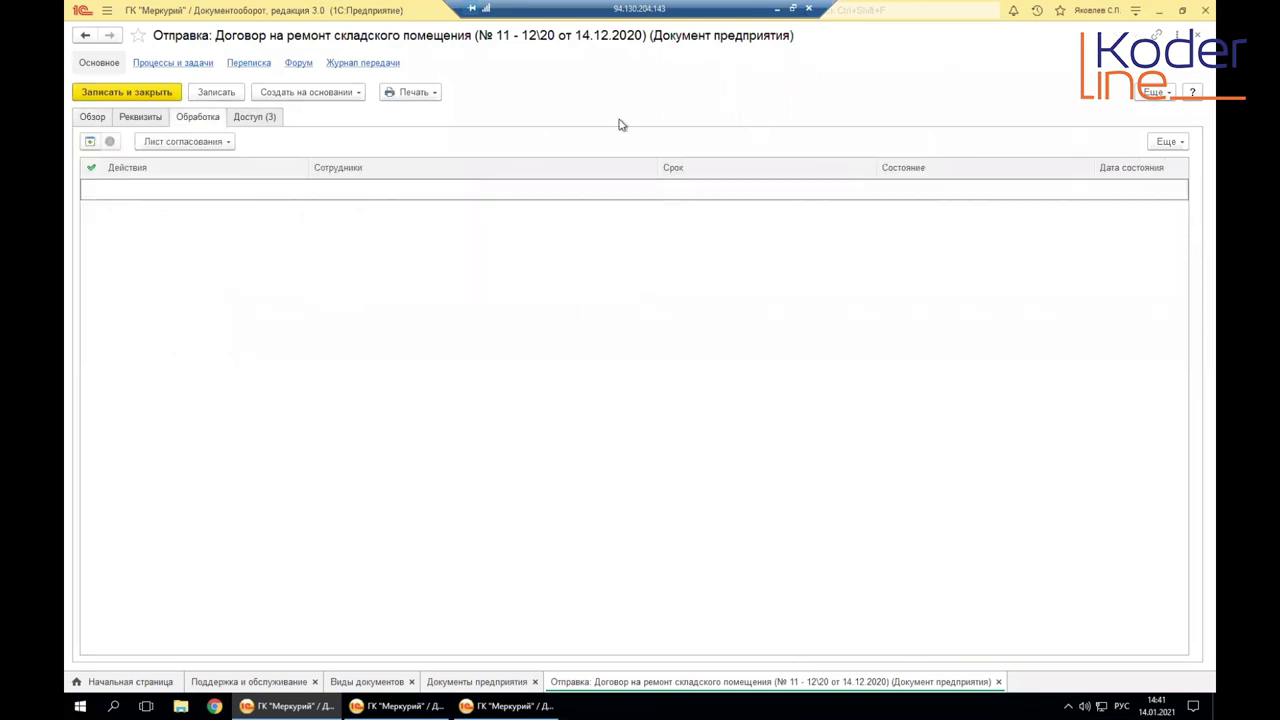
Step: Fill the letter's empty list of processing actions using Заполнить
click(1167, 142)
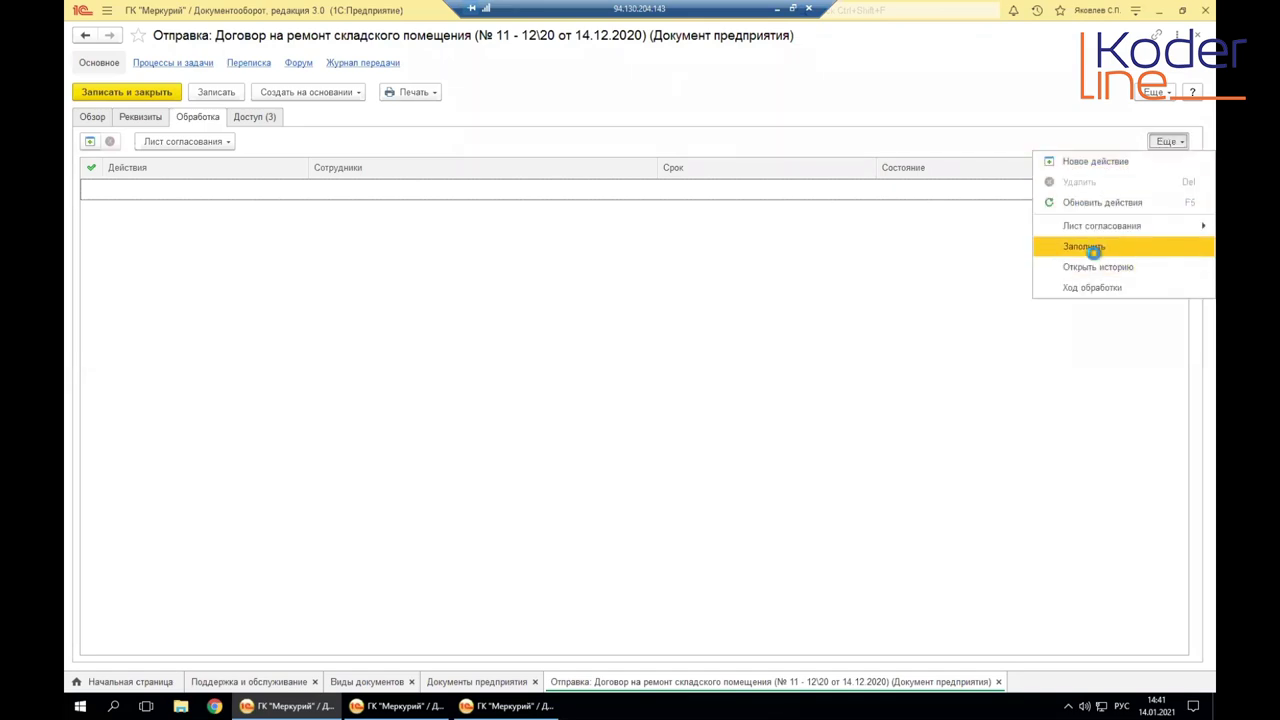
click(1092, 248)
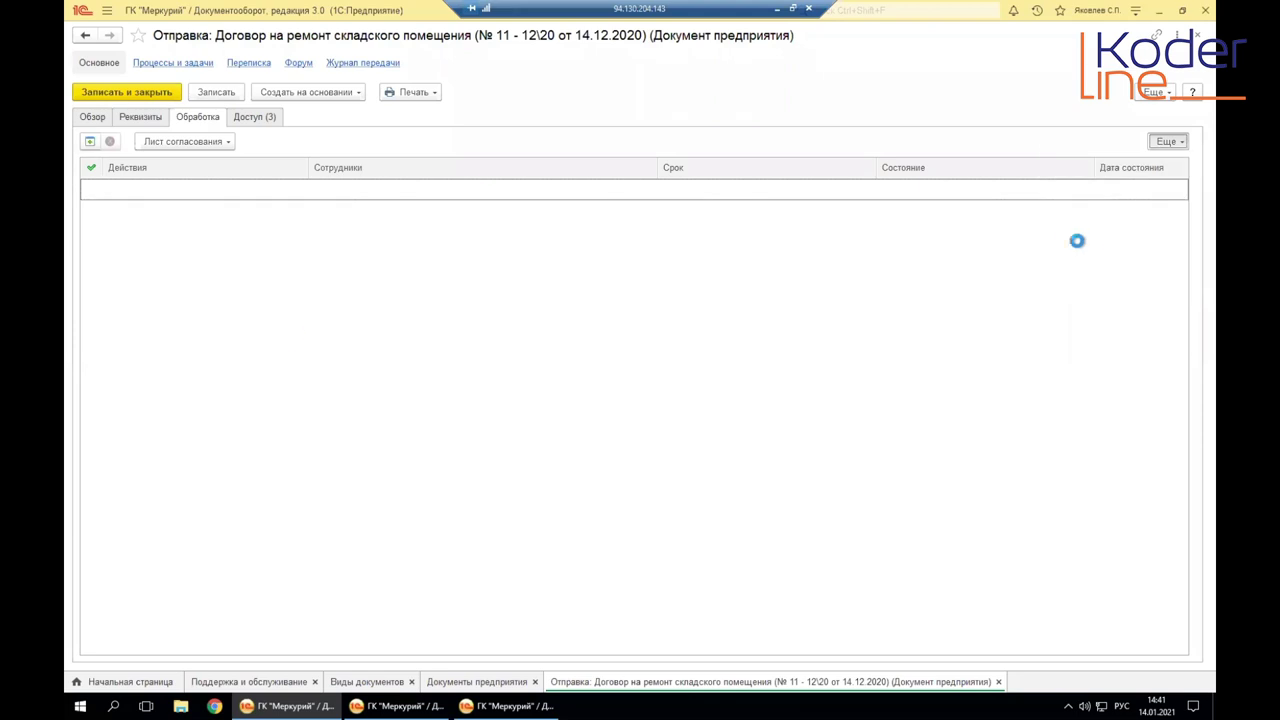
click(1167, 141)
click(660, 142)
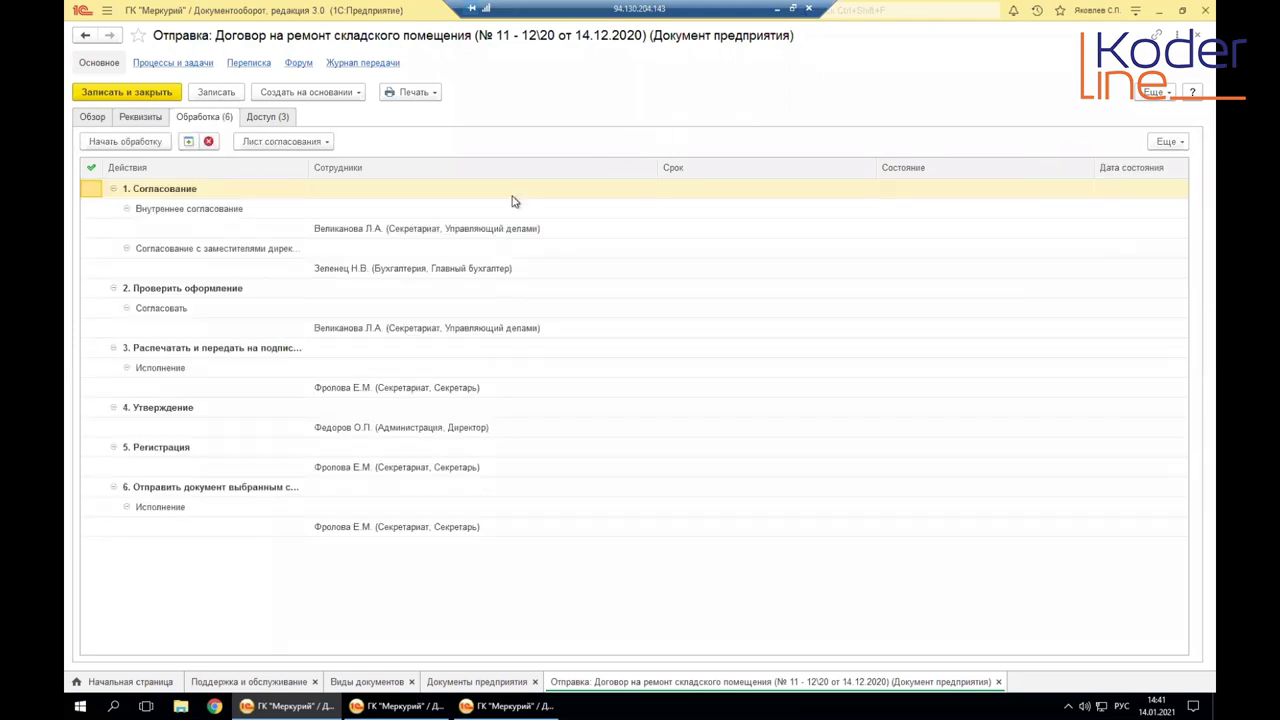
Step: Examine the employees assigned to the internal approval, Утверждение and Регистрация actions in the filled route
click(337, 236)
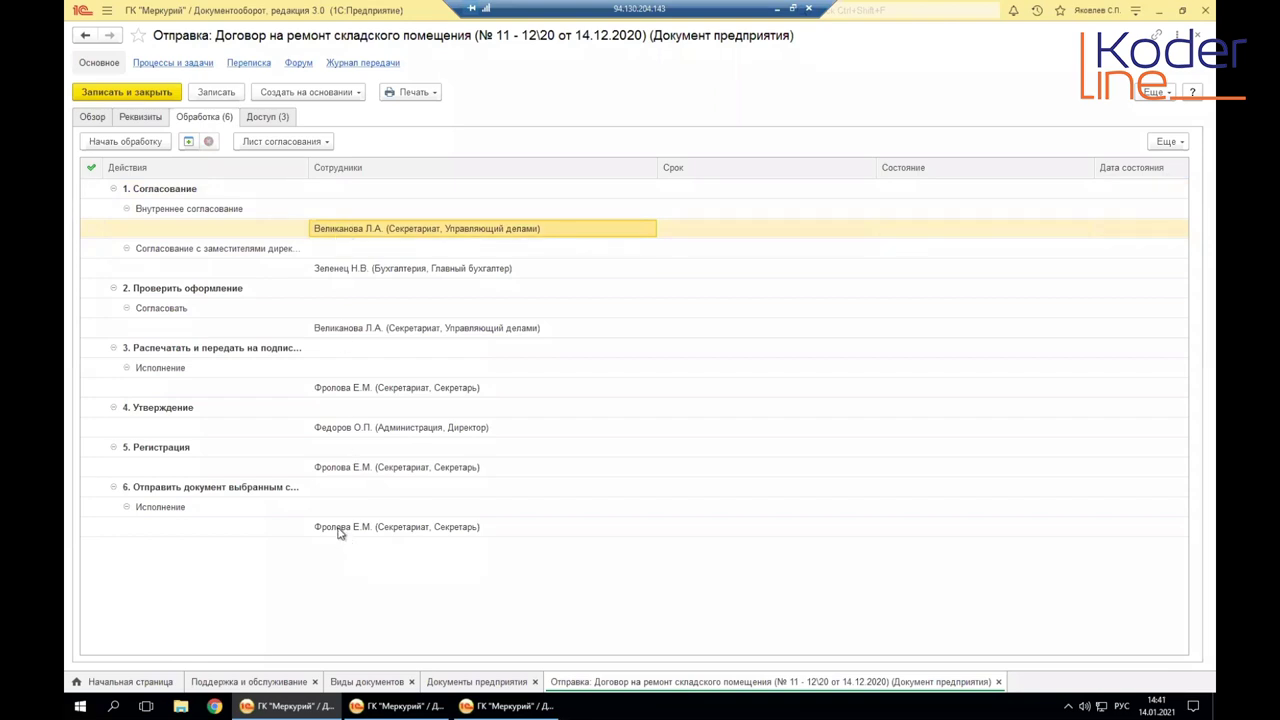
click(340, 470)
right_click(352, 430)
click(333, 430)
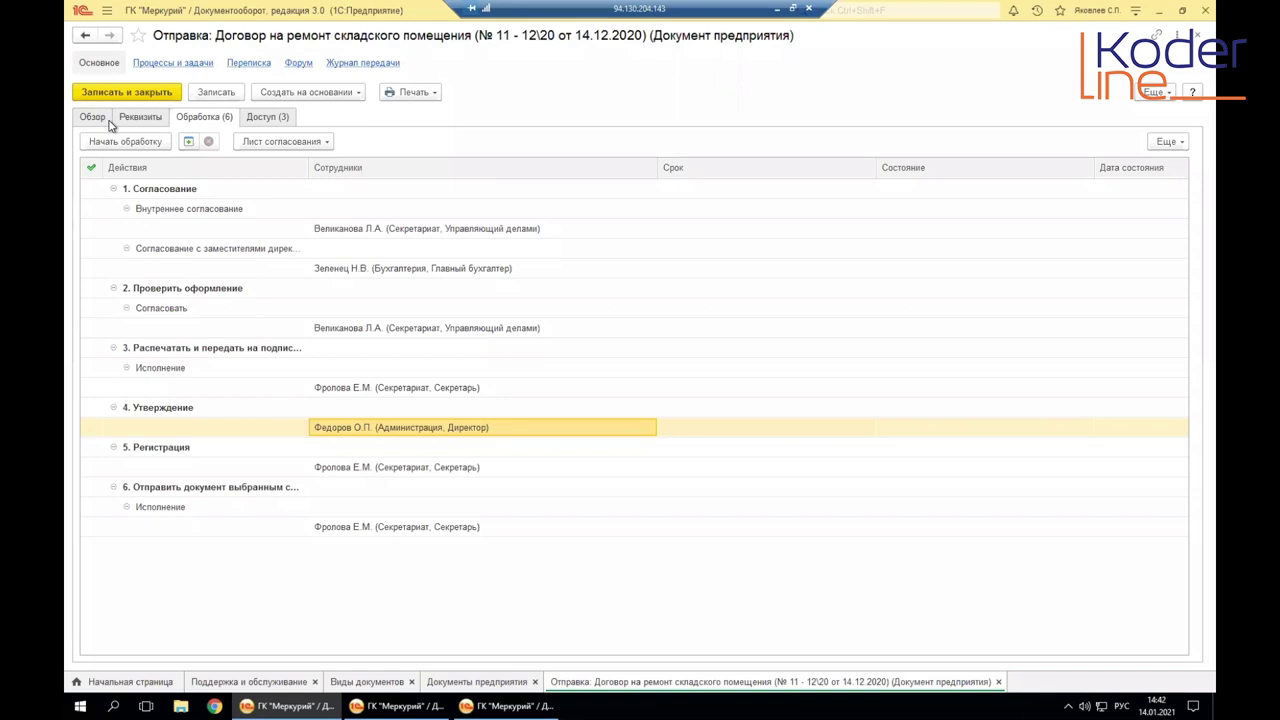
click(345, 232)
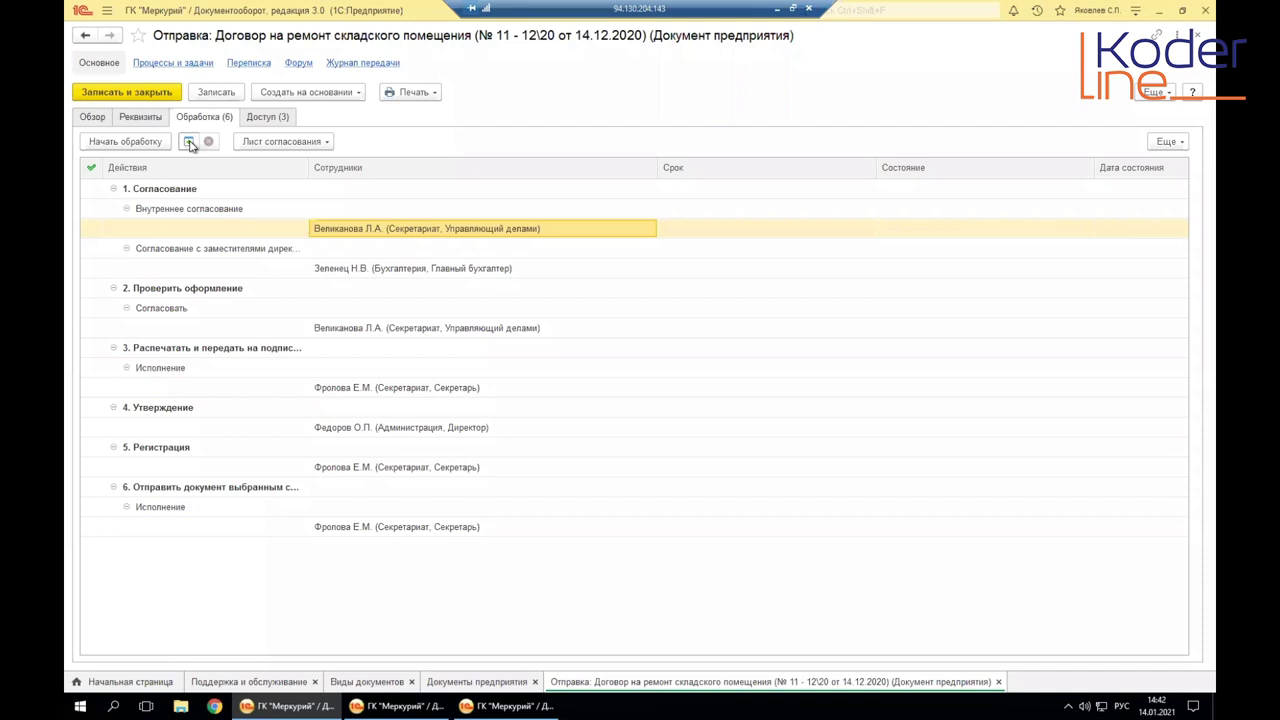
Step: Open the Виды действий list for adding a new processing action, inspect it and close it without choosing anything
click(189, 142)
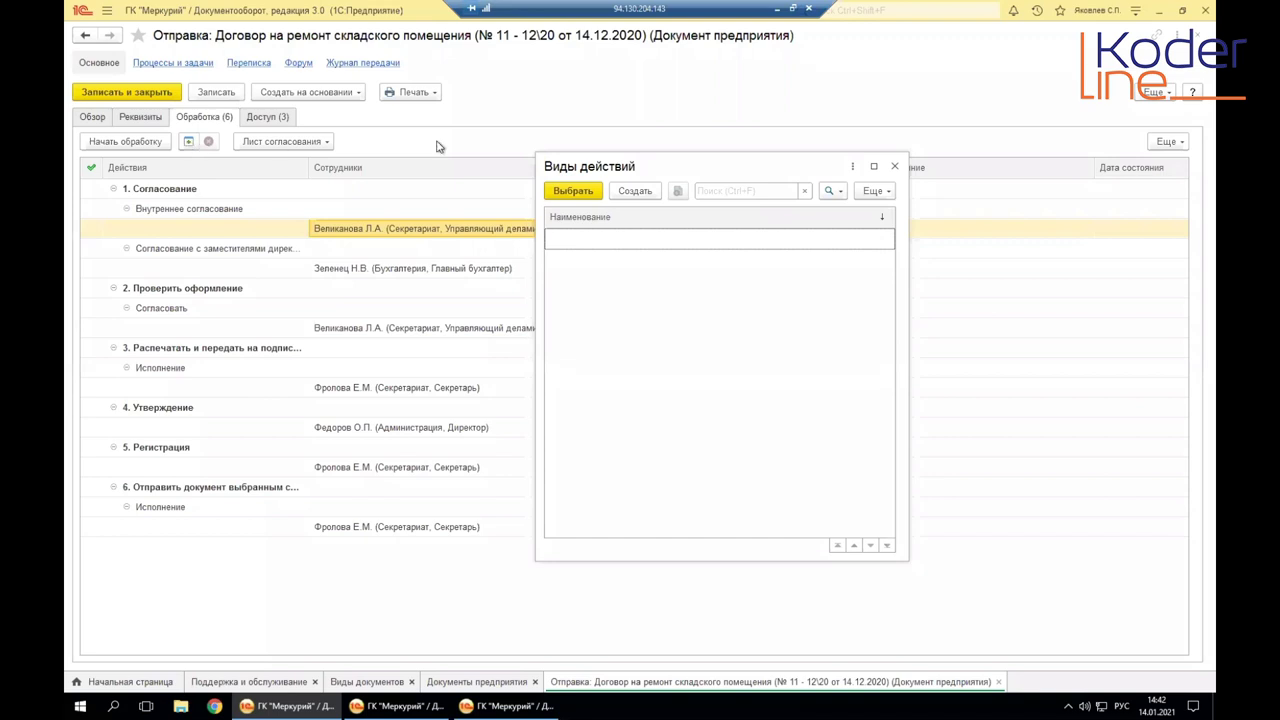
drag(632, 168, 756, 238)
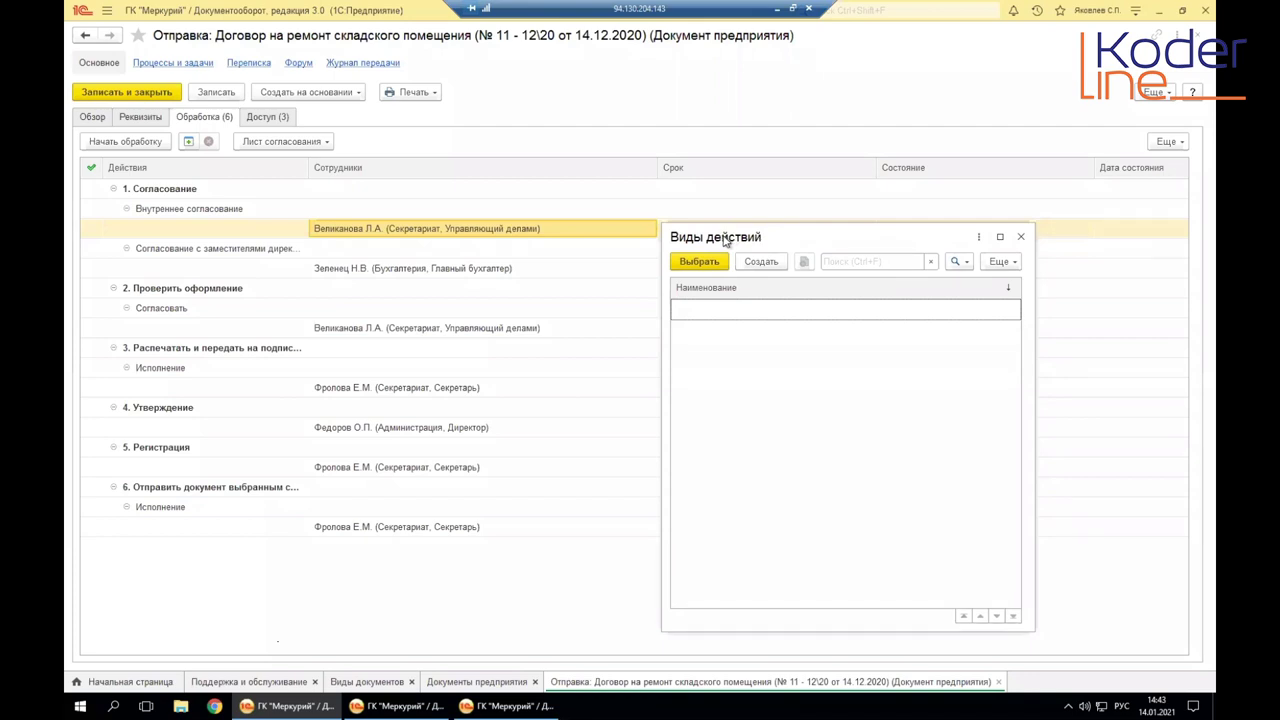
drag(702, 234, 704, 232)
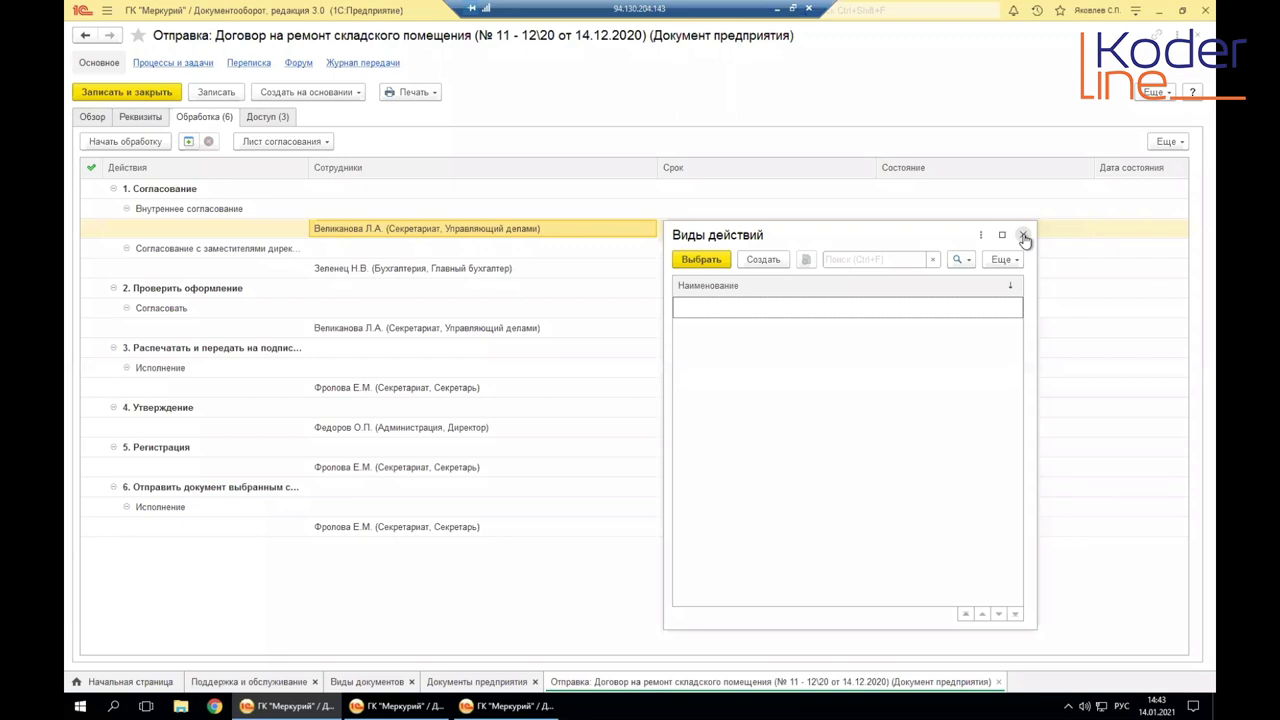
drag(811, 235, 810, 233)
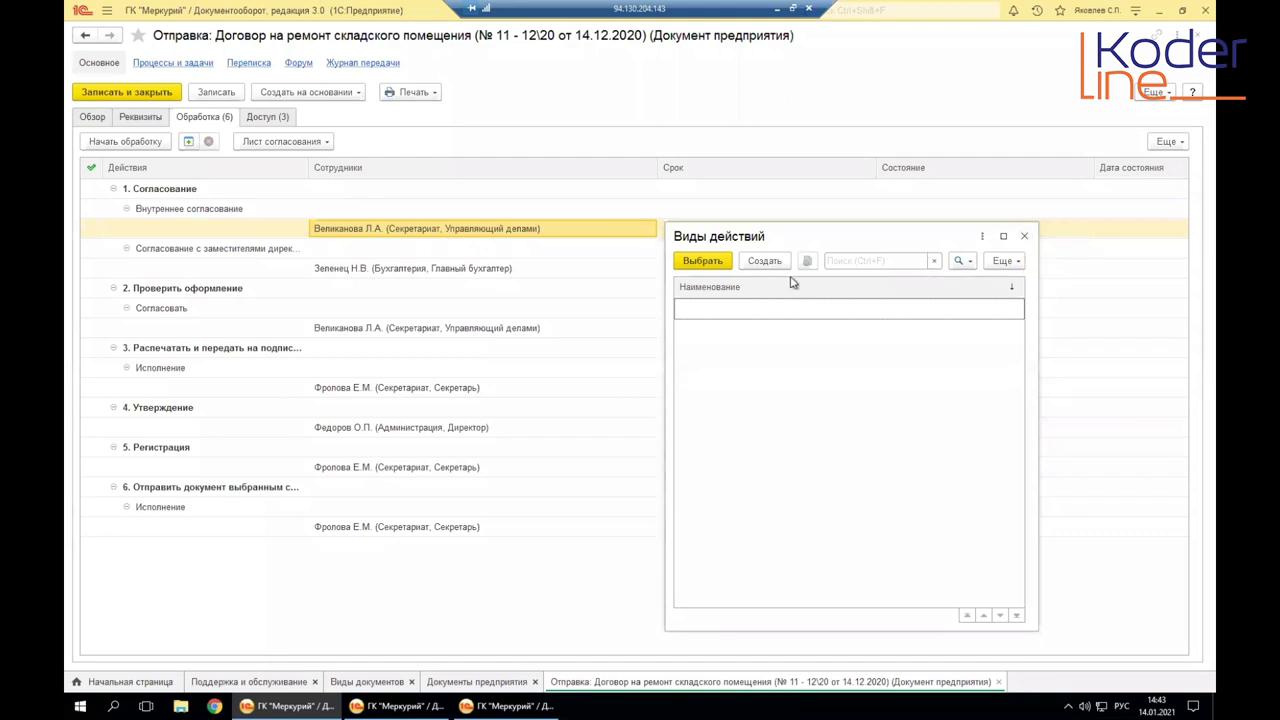
click(1025, 238)
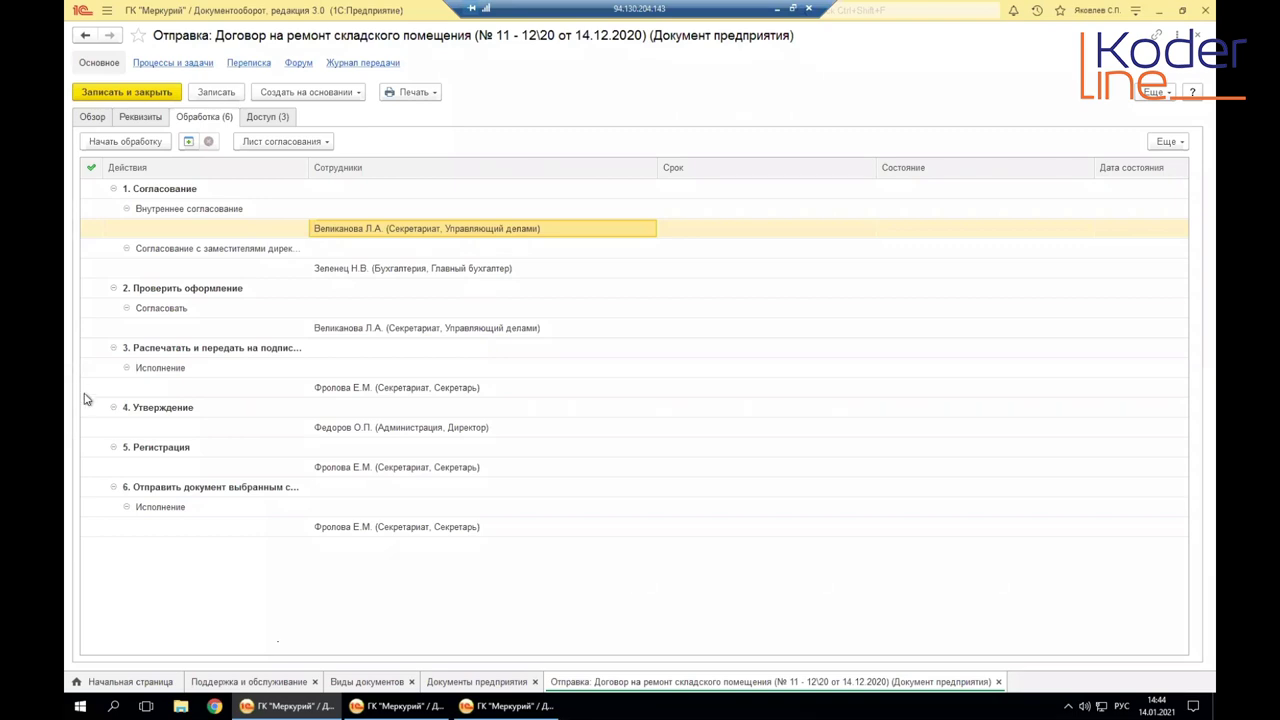
Step: Examine the internal and deputy-director approval actions of the route, and close the letter to return to Документы предприятия
click(205, 235)
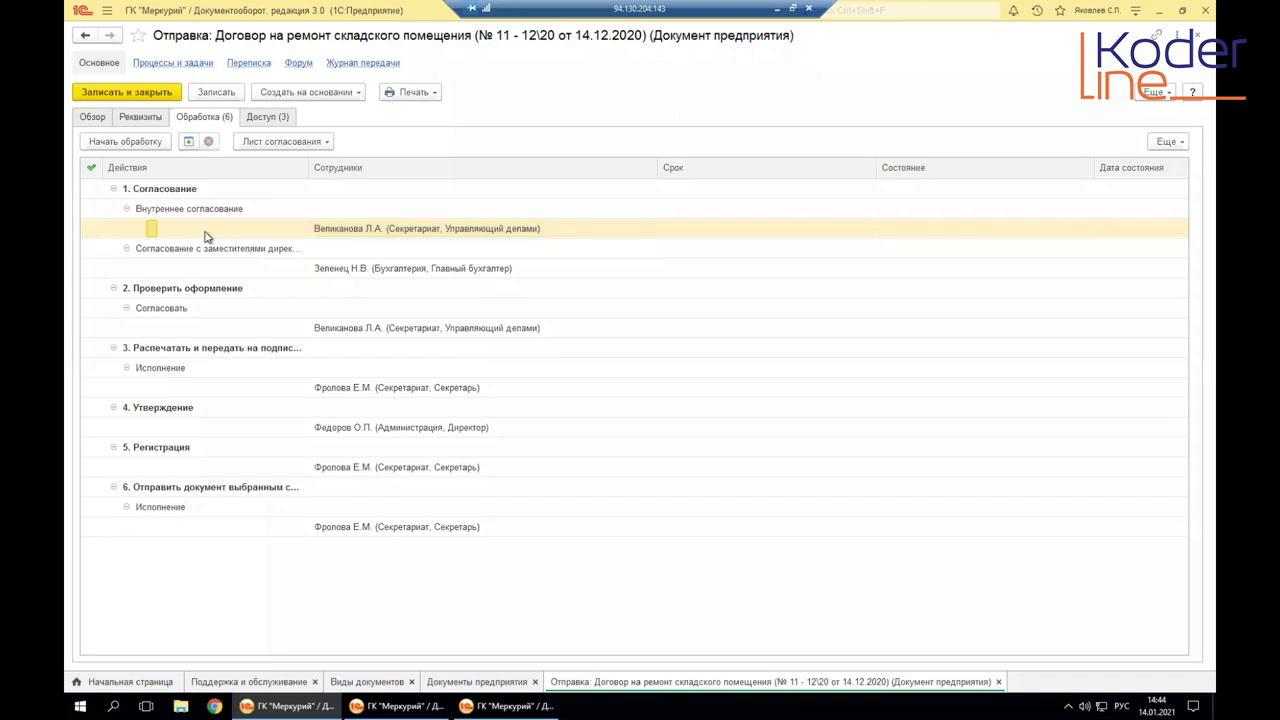
click(152, 250)
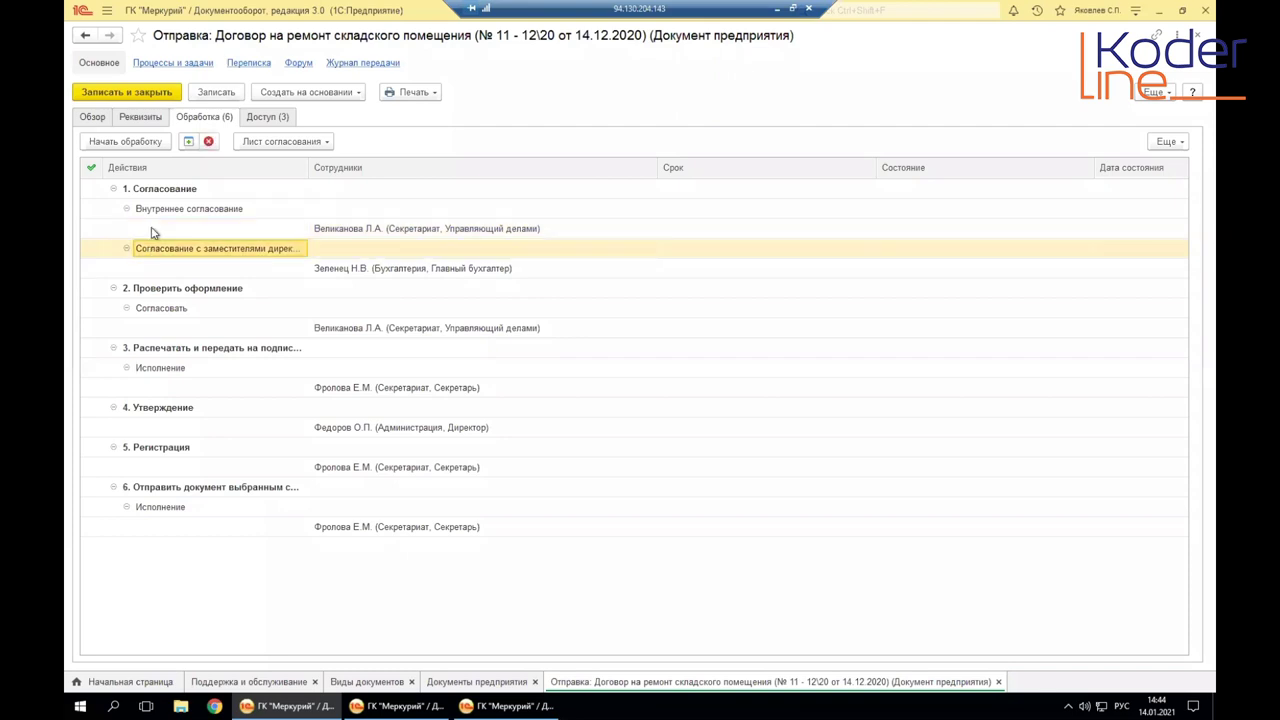
click(152, 232)
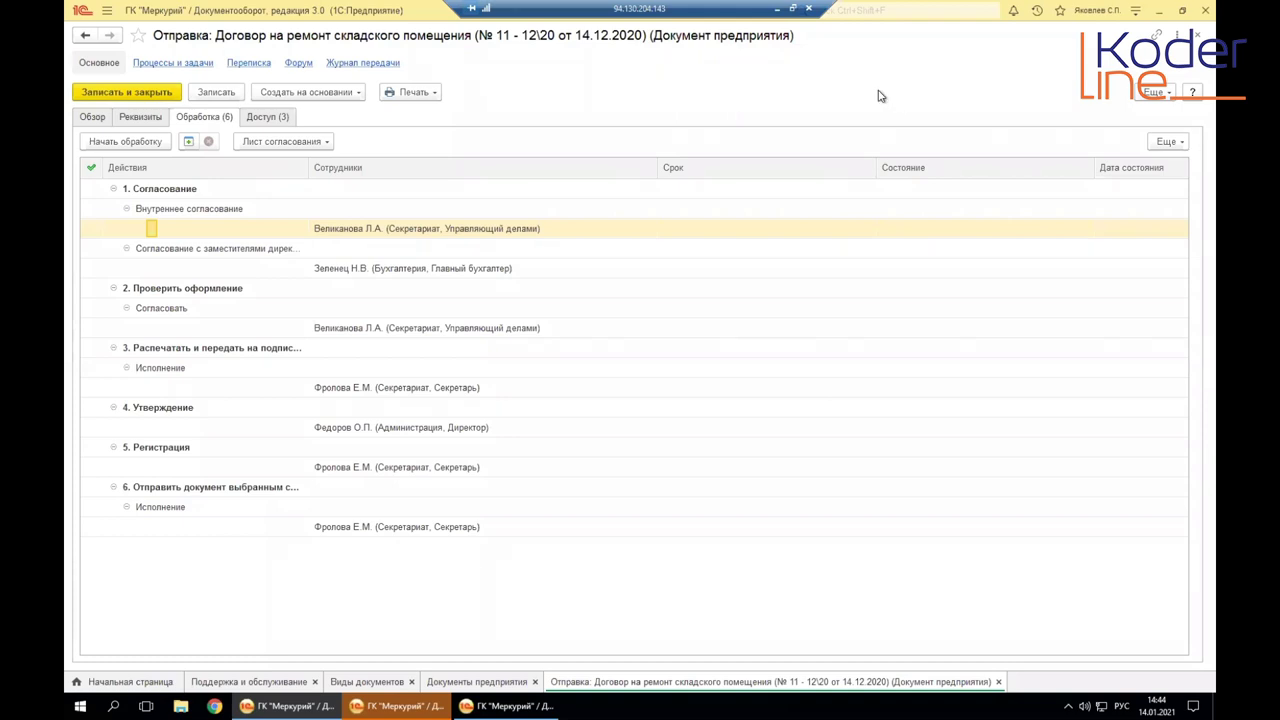
click(1198, 34)
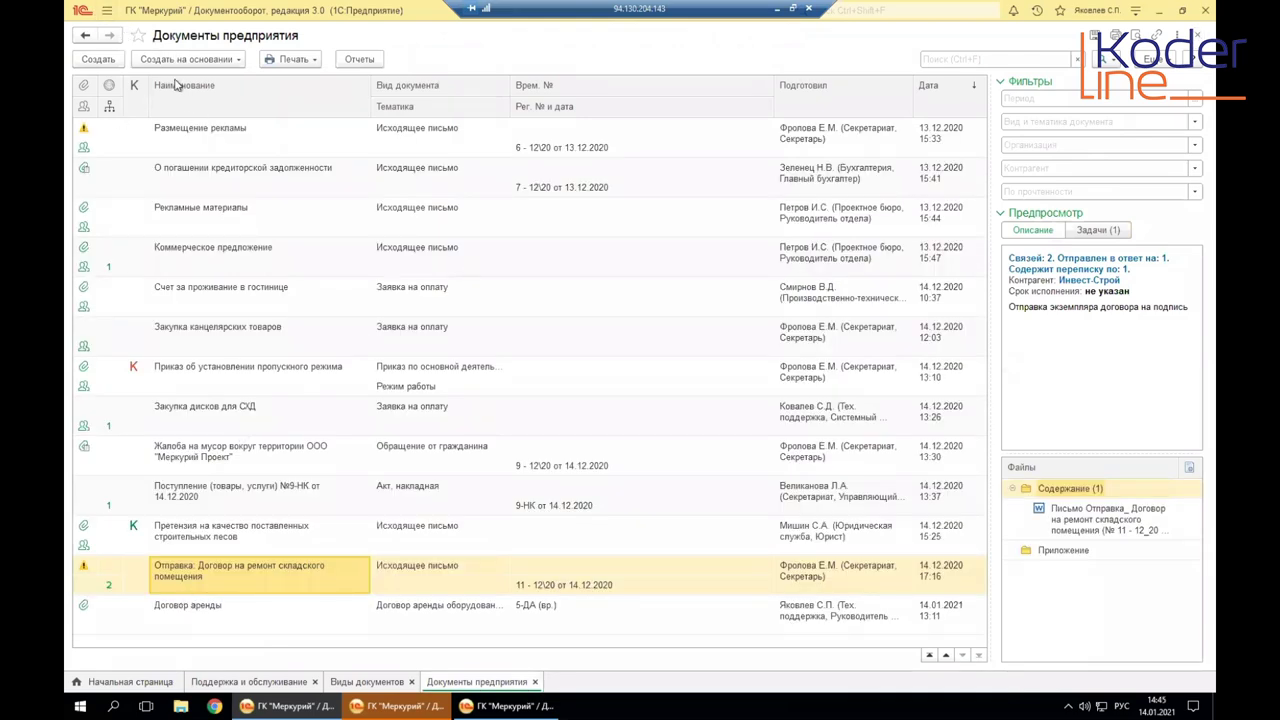
click(107, 12)
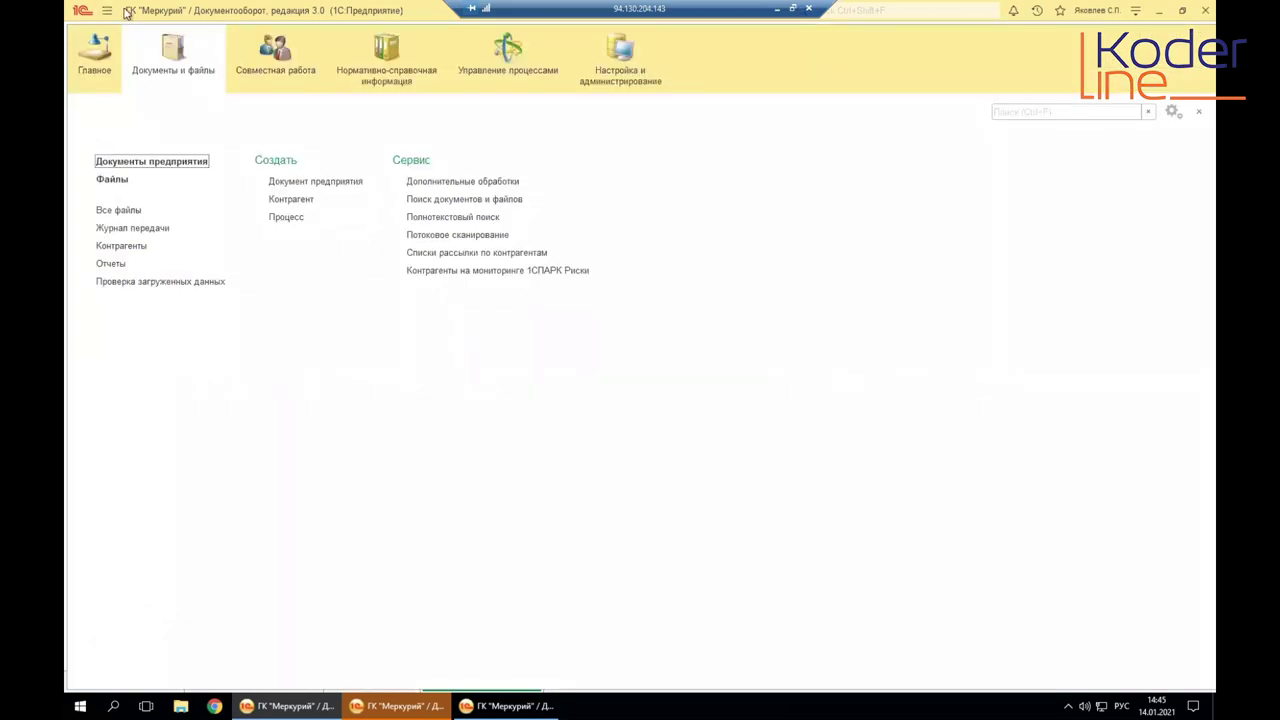
click(127, 11)
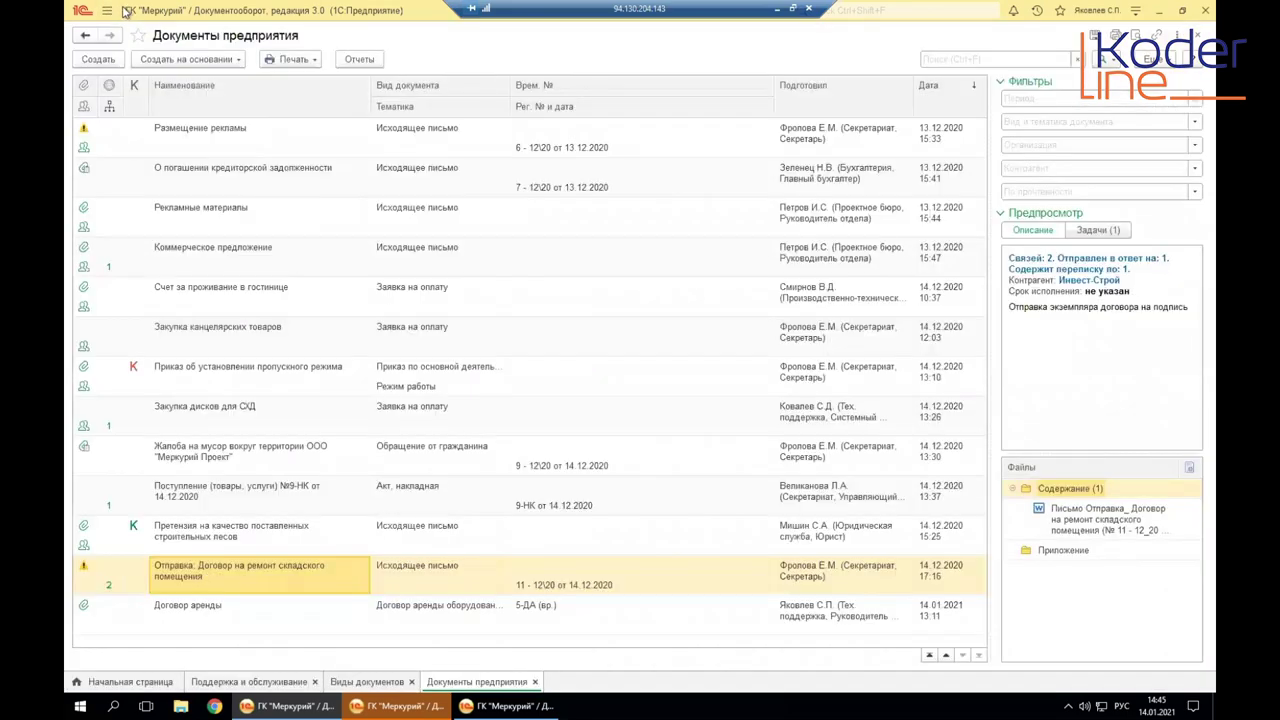
Step: Switch to the second 1С:Документооборот session, dismiss the notification about the interrupted approval task and return to the first session
click(288, 706)
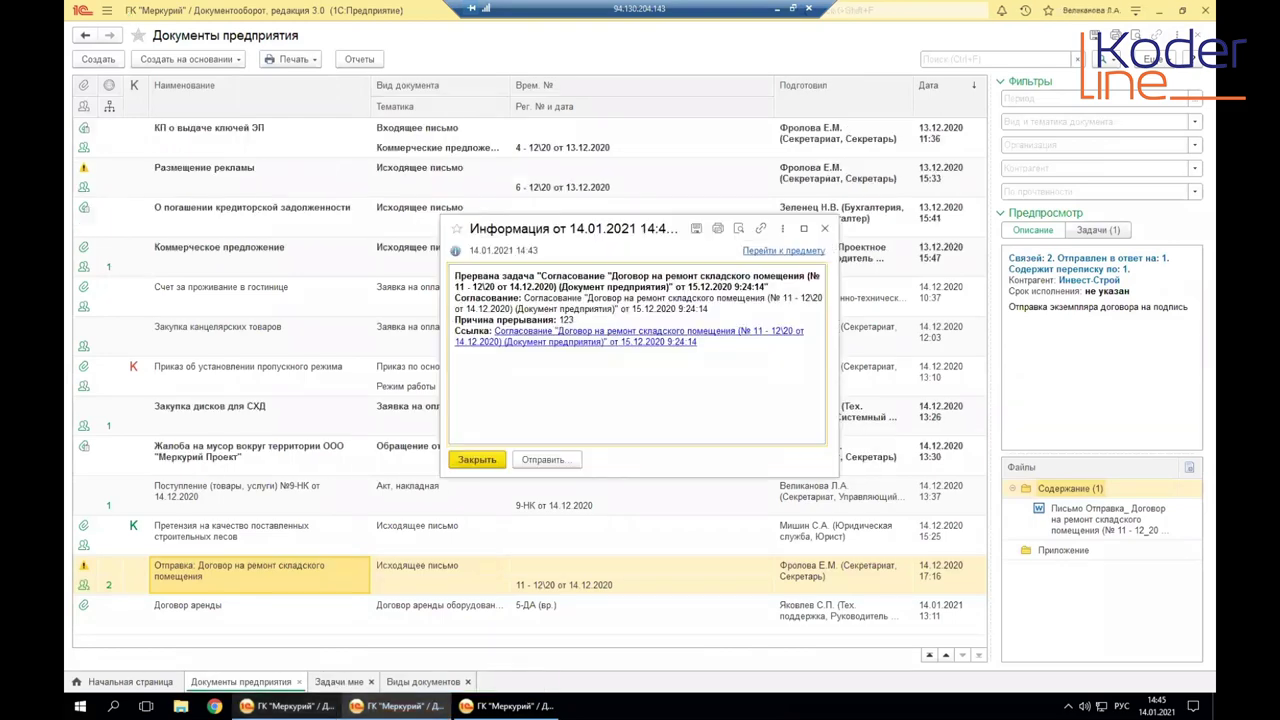
click(824, 228)
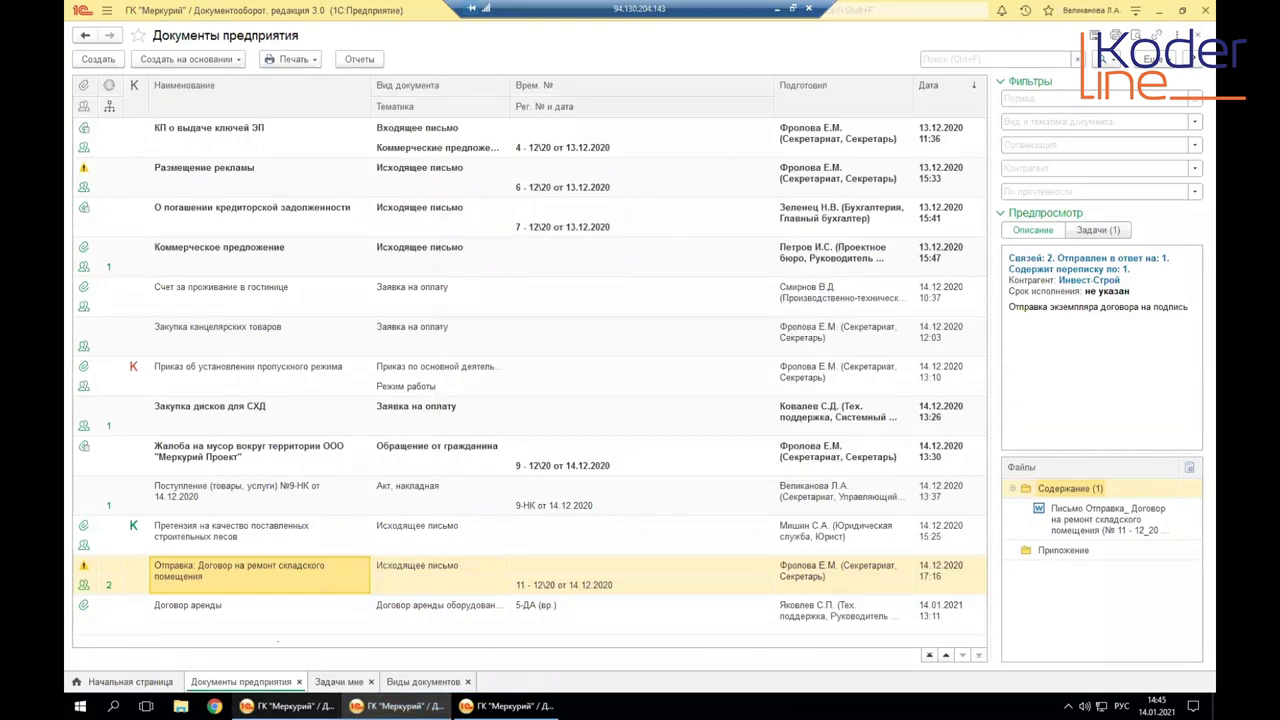
click(505, 706)
click(288, 706)
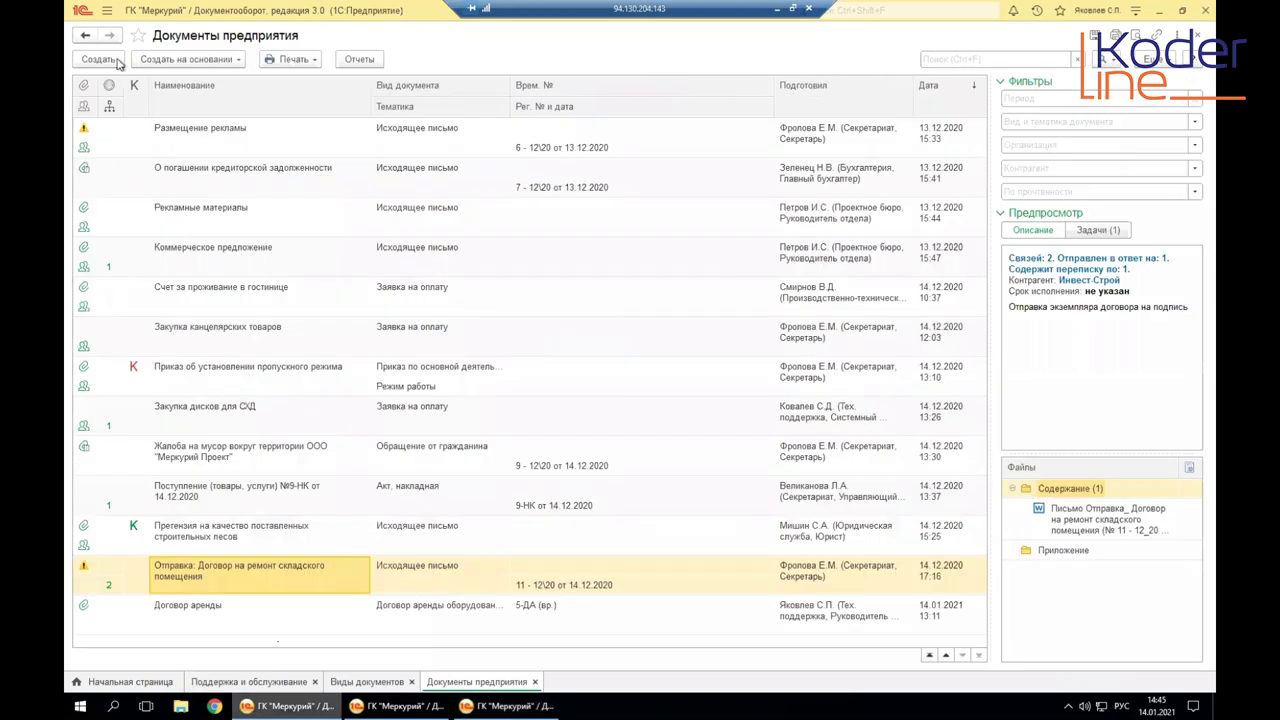
Step: Create an enterprise document from the Договор аренды оборудования - новая template
click(106, 11)
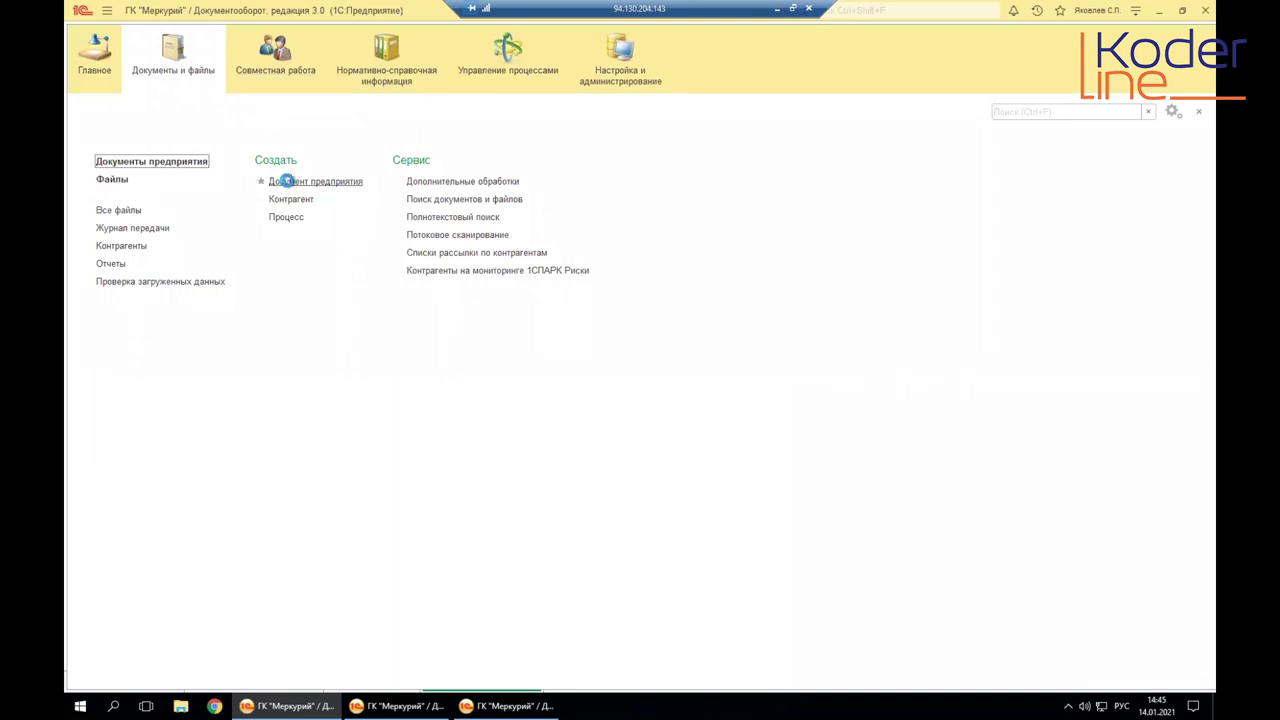
click(290, 183)
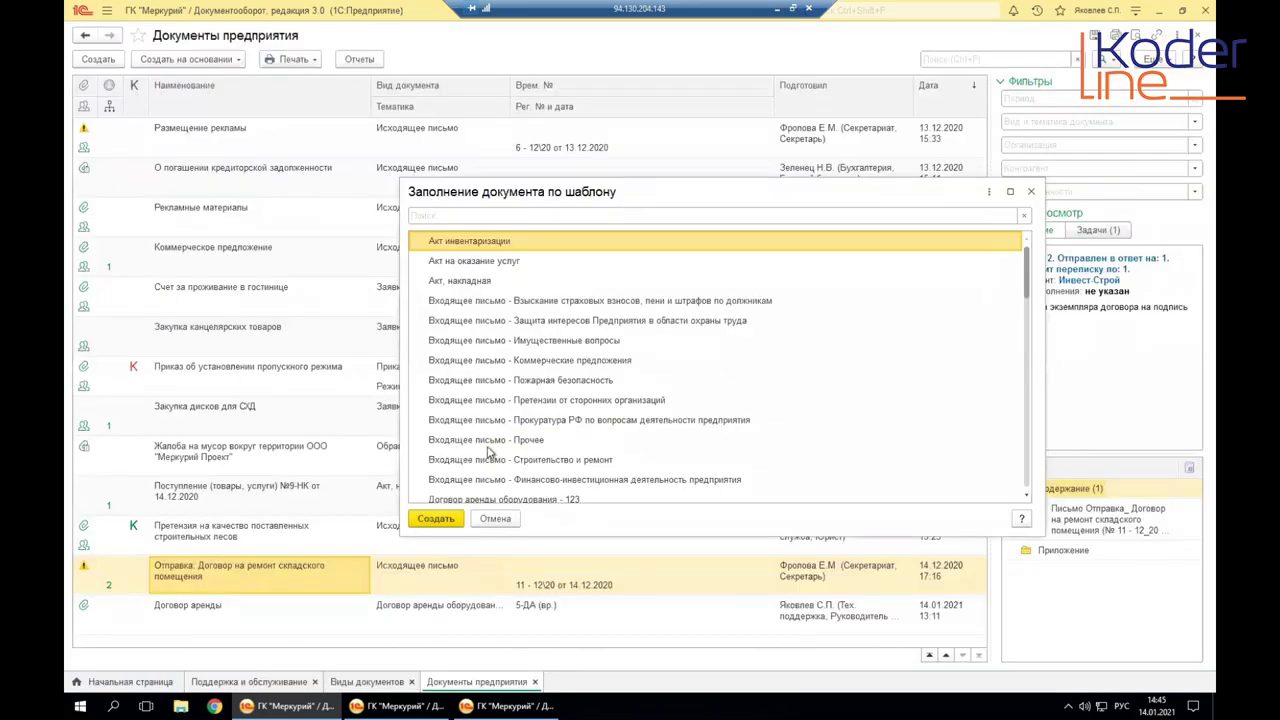
scroll(490, 460, down, 3)
click(482, 385)
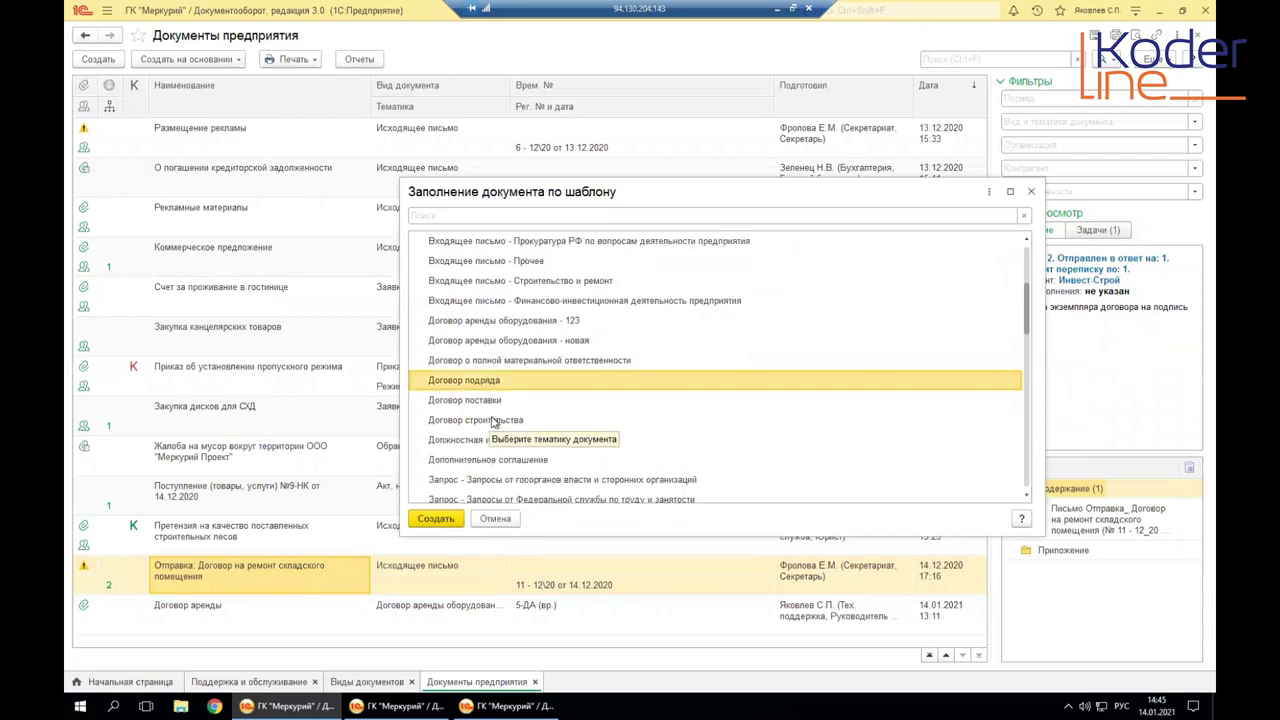
click(490, 328)
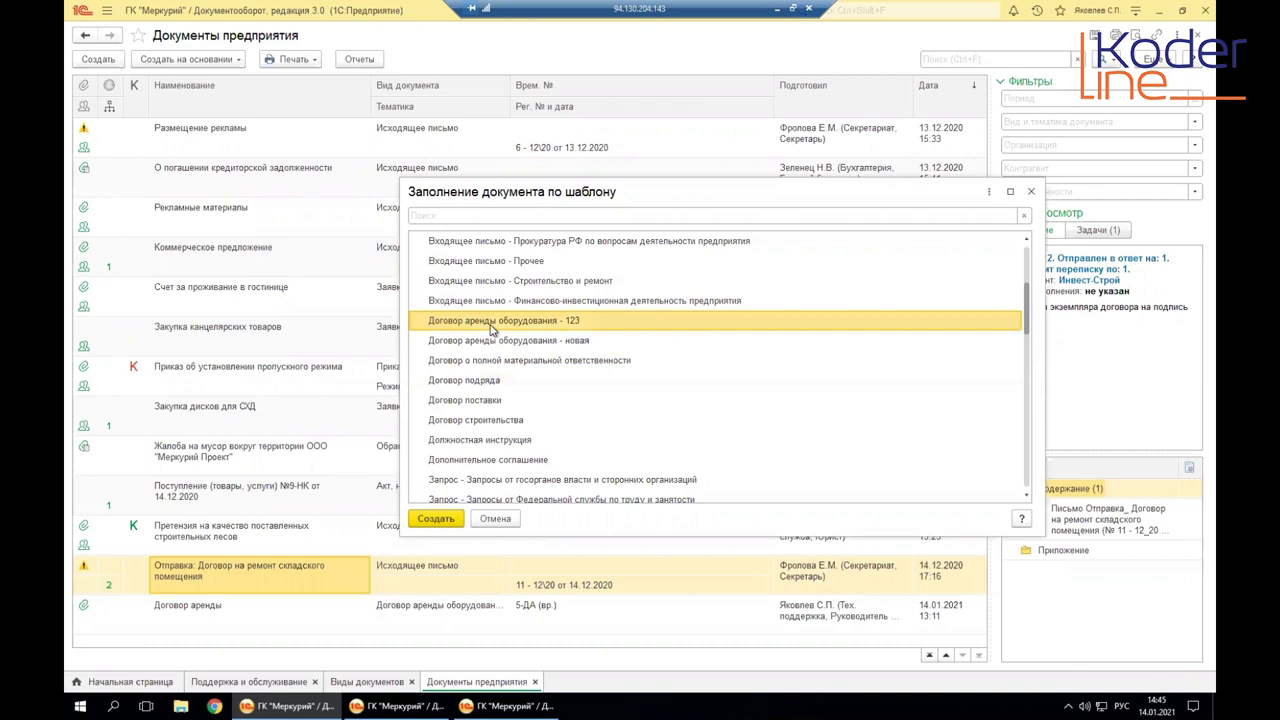
click(484, 340)
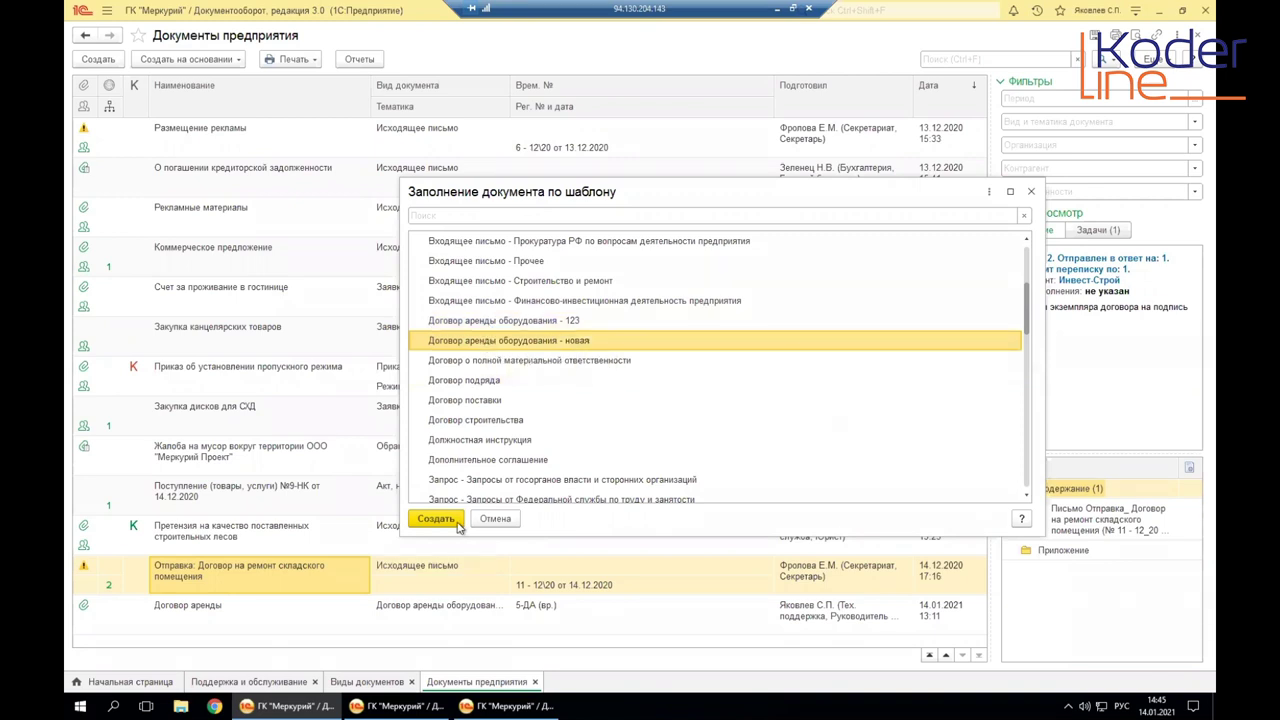
click(446, 515)
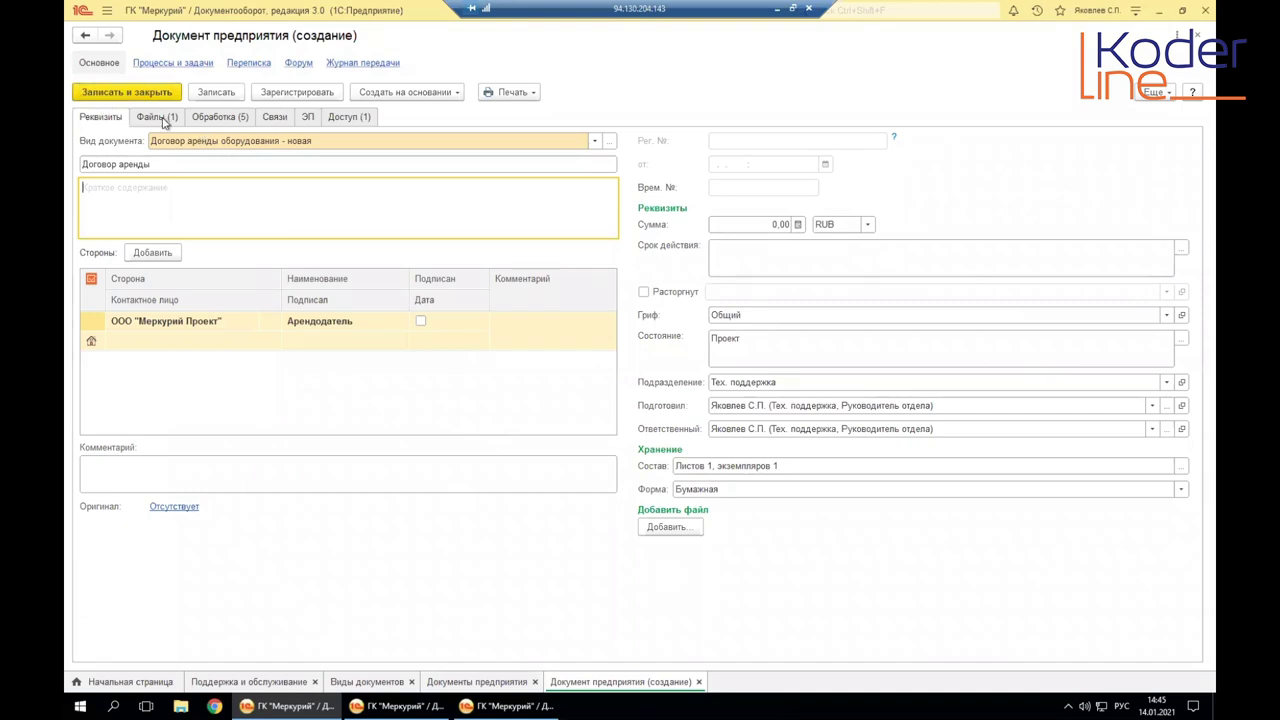
Step: Examine the Вид документа value filled in for the new lease contract
click(272, 141)
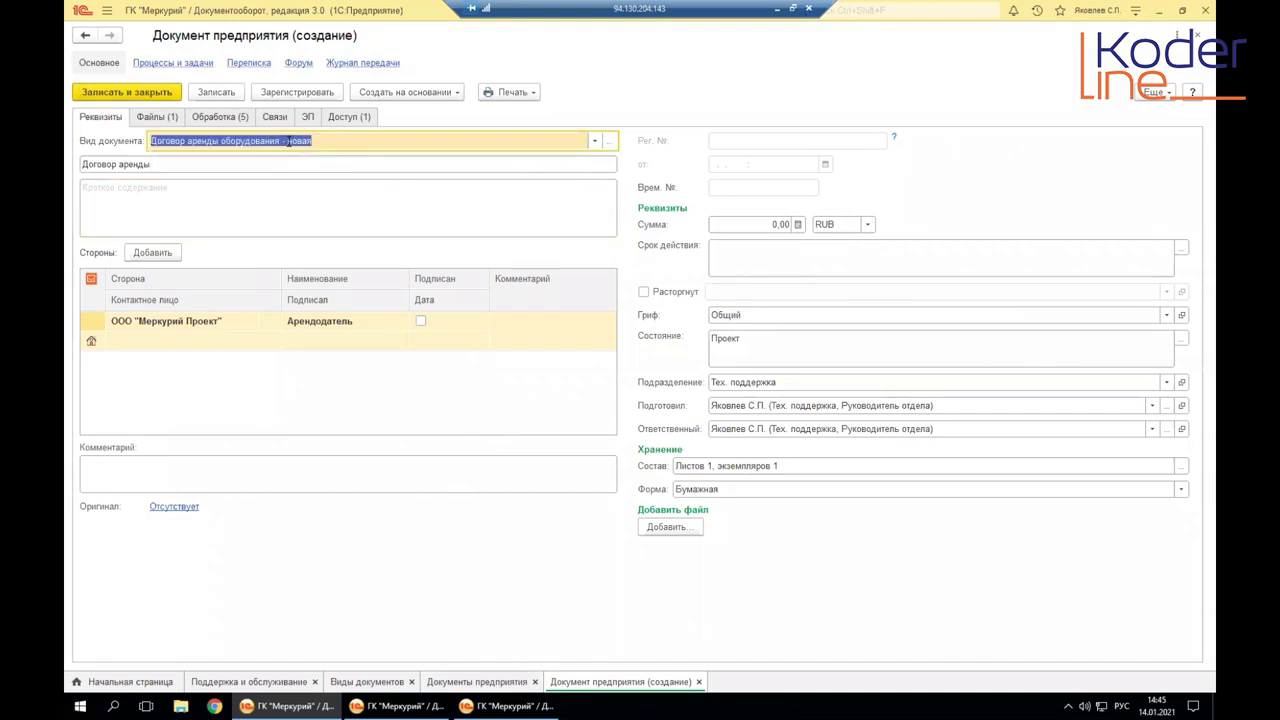
click(289, 141)
double_click(295, 141)
click(259, 141)
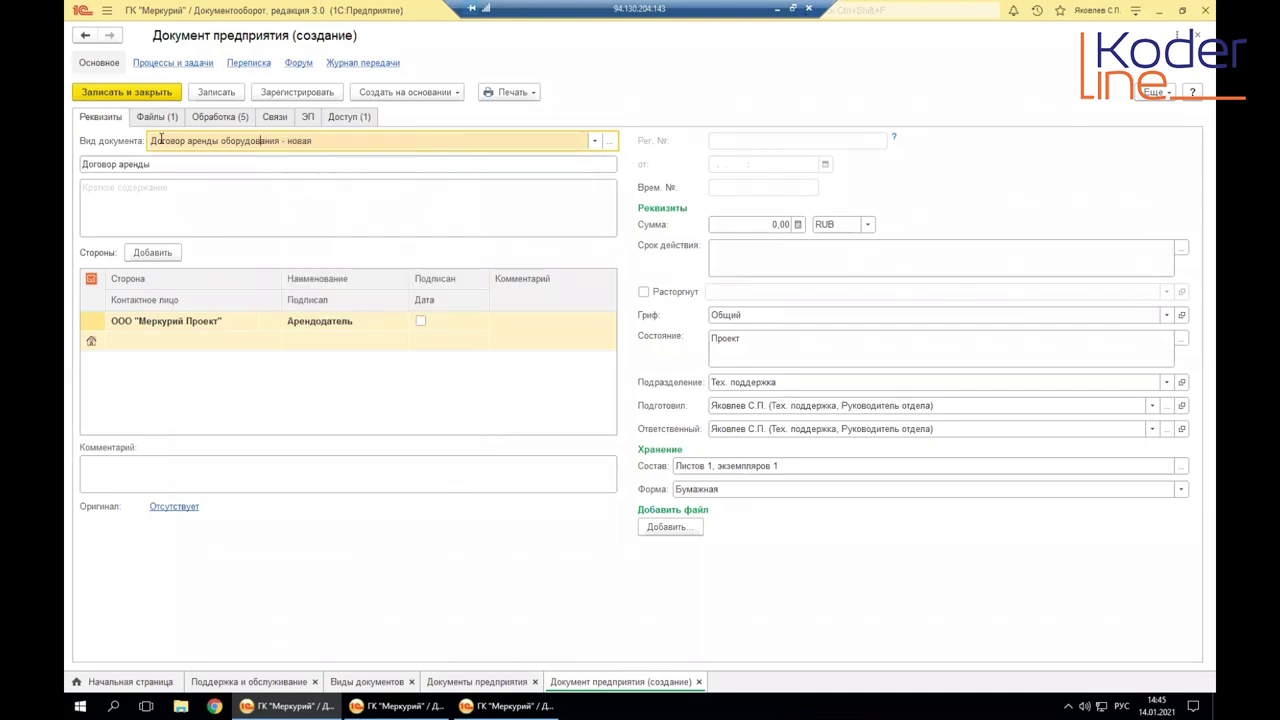
drag(151, 141, 360, 149)
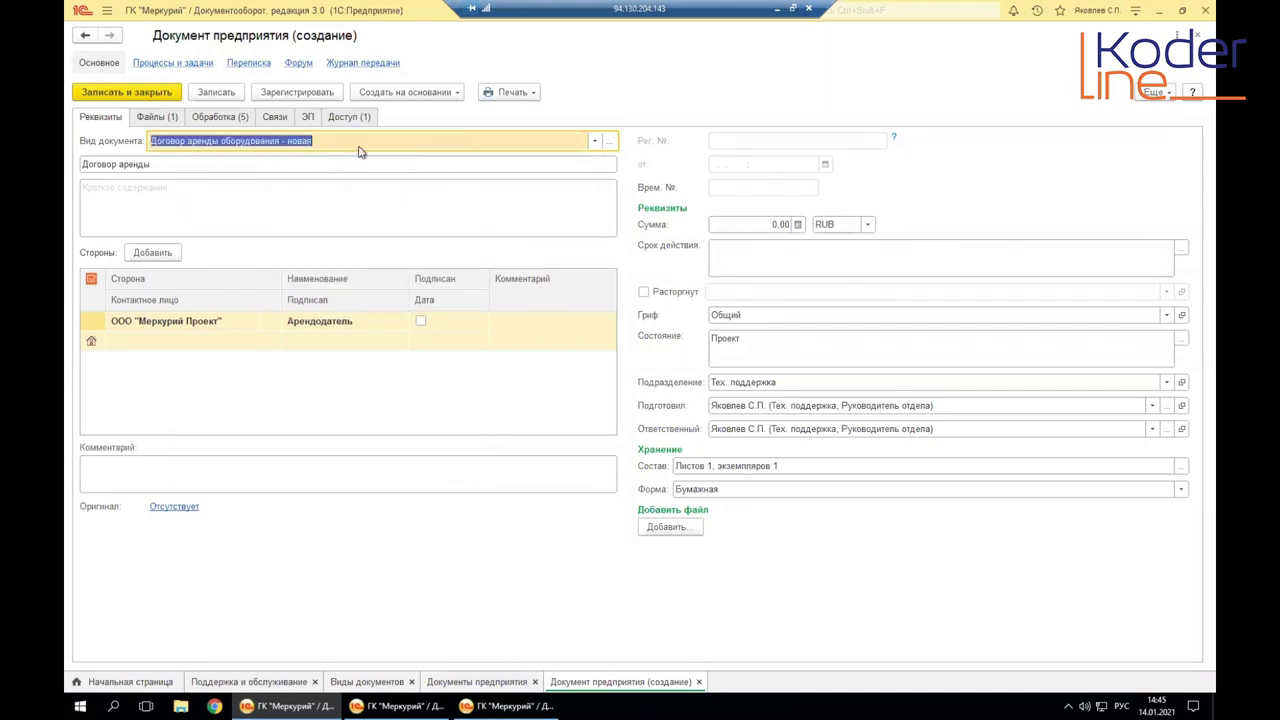
click(286, 141)
Step: Enter 12 as the short content of the lease contract, show its attached files and save the document
click(99, 191)
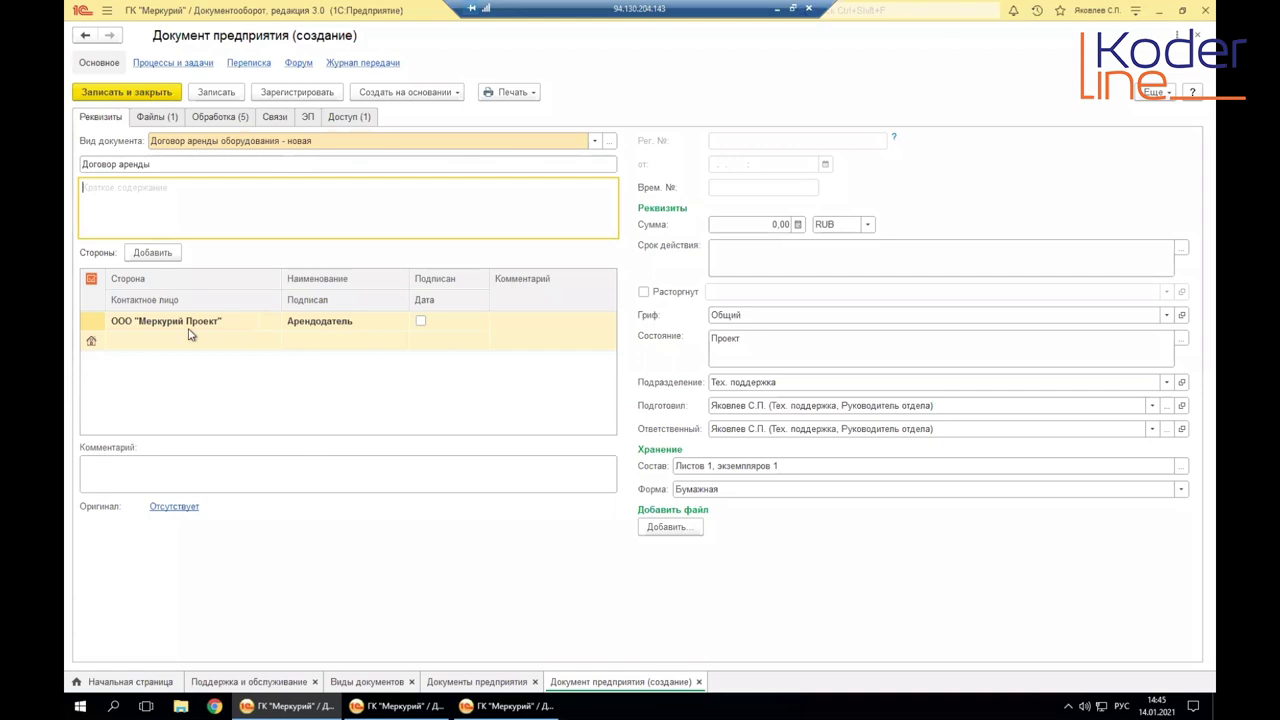
text(12)
click(170, 119)
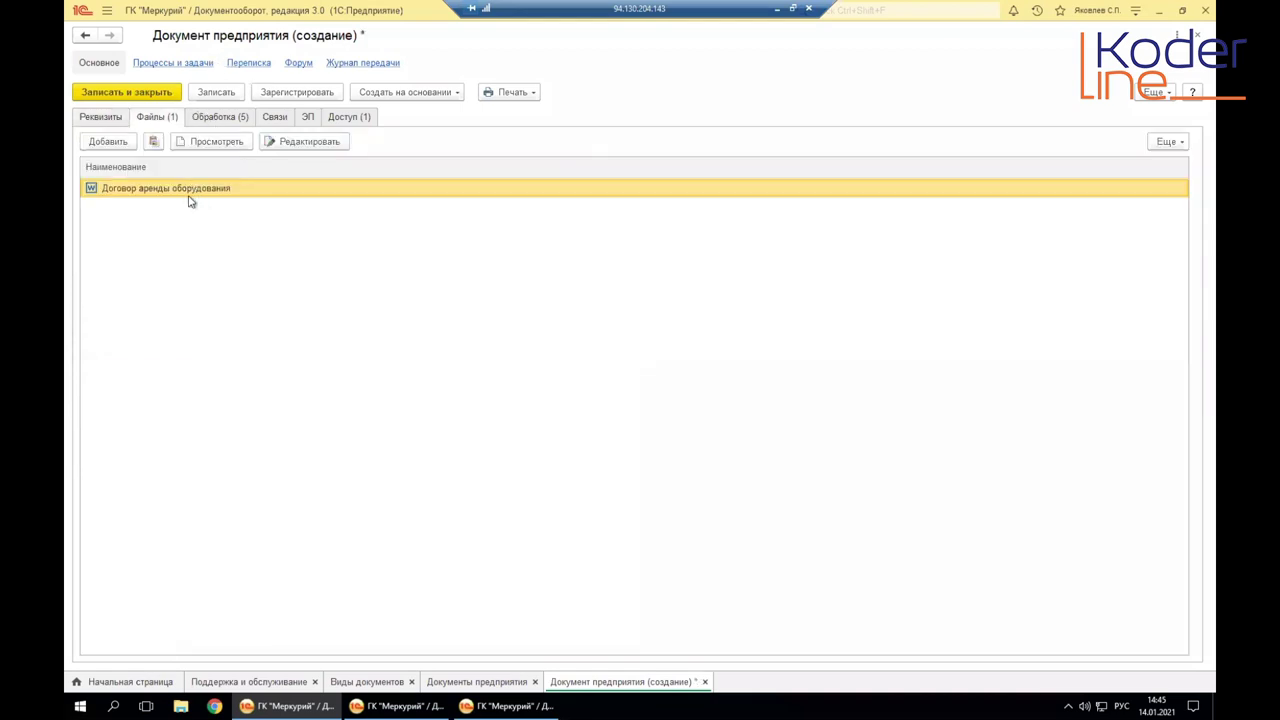
click(214, 91)
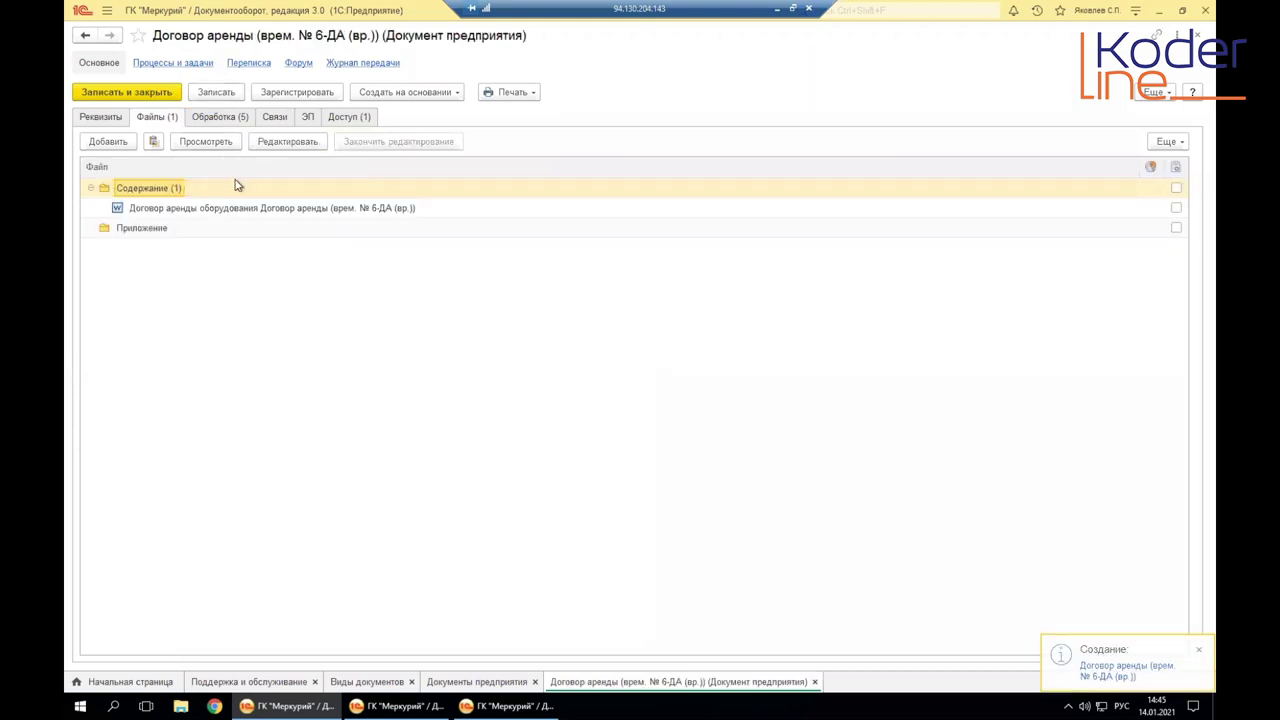
Step: Examine the saved contract's Содержание and Приложение files and its contract approval action, and close the document
click(145, 208)
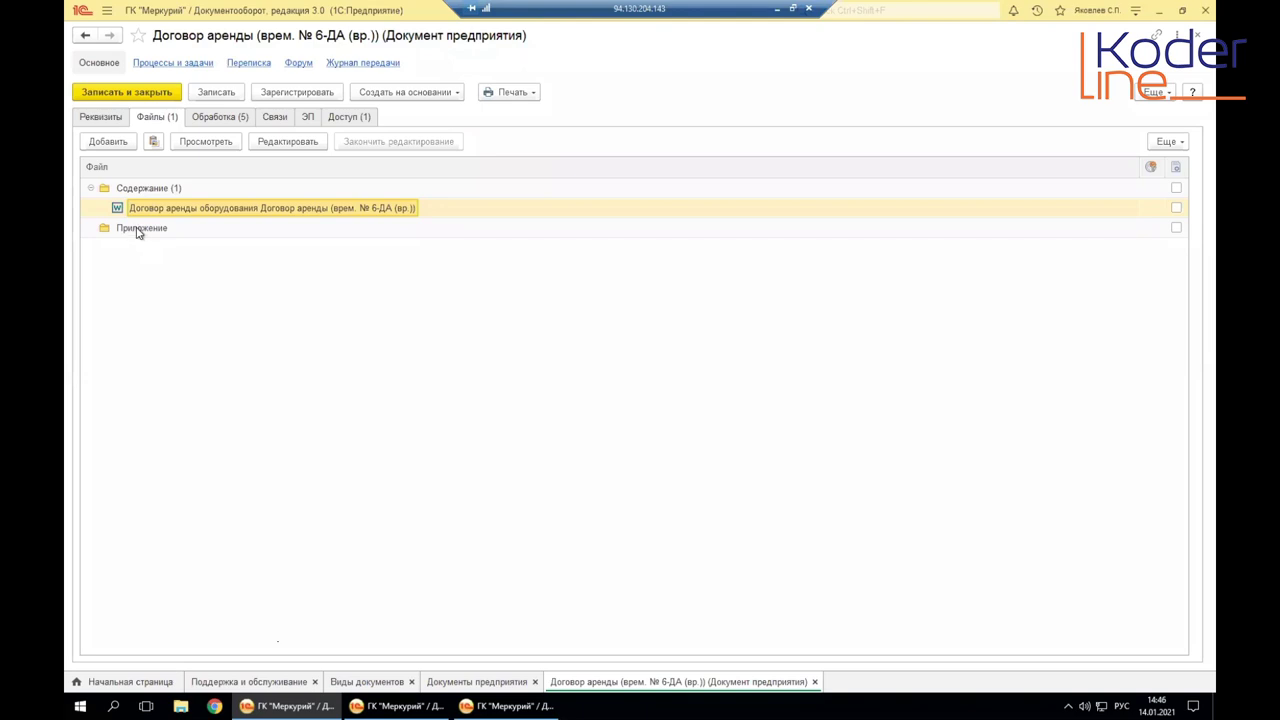
click(138, 230)
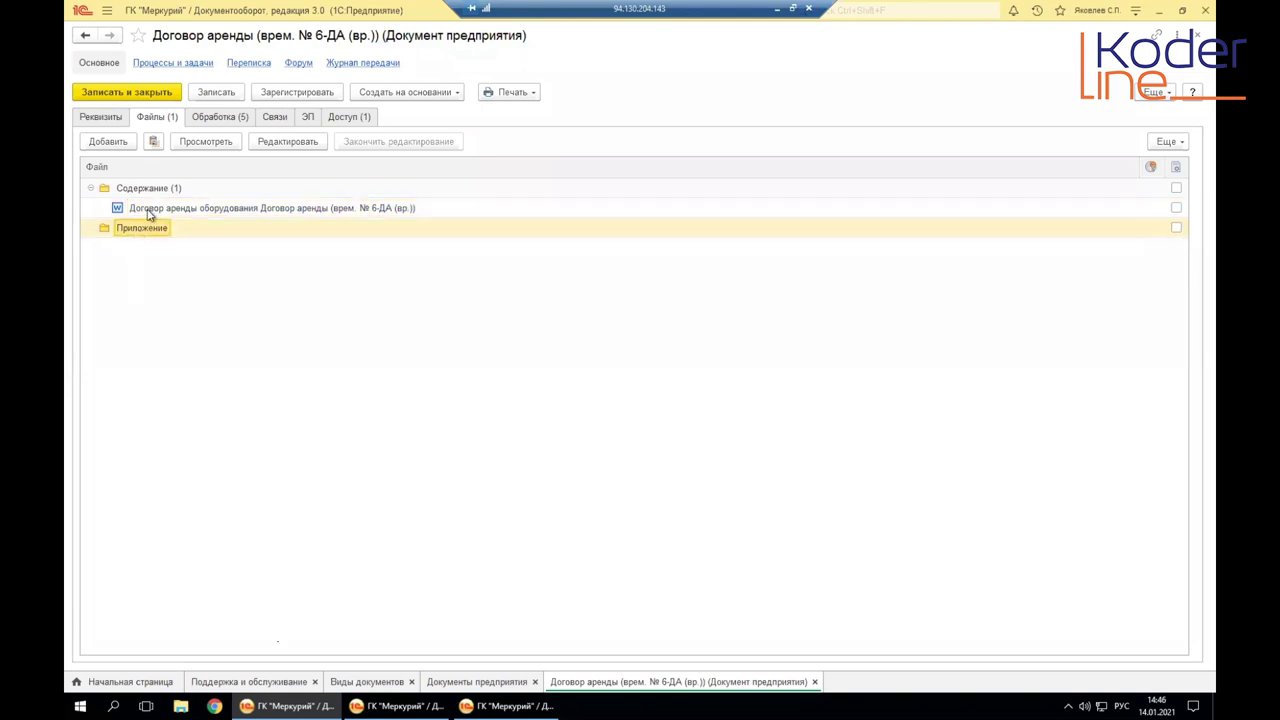
click(150, 212)
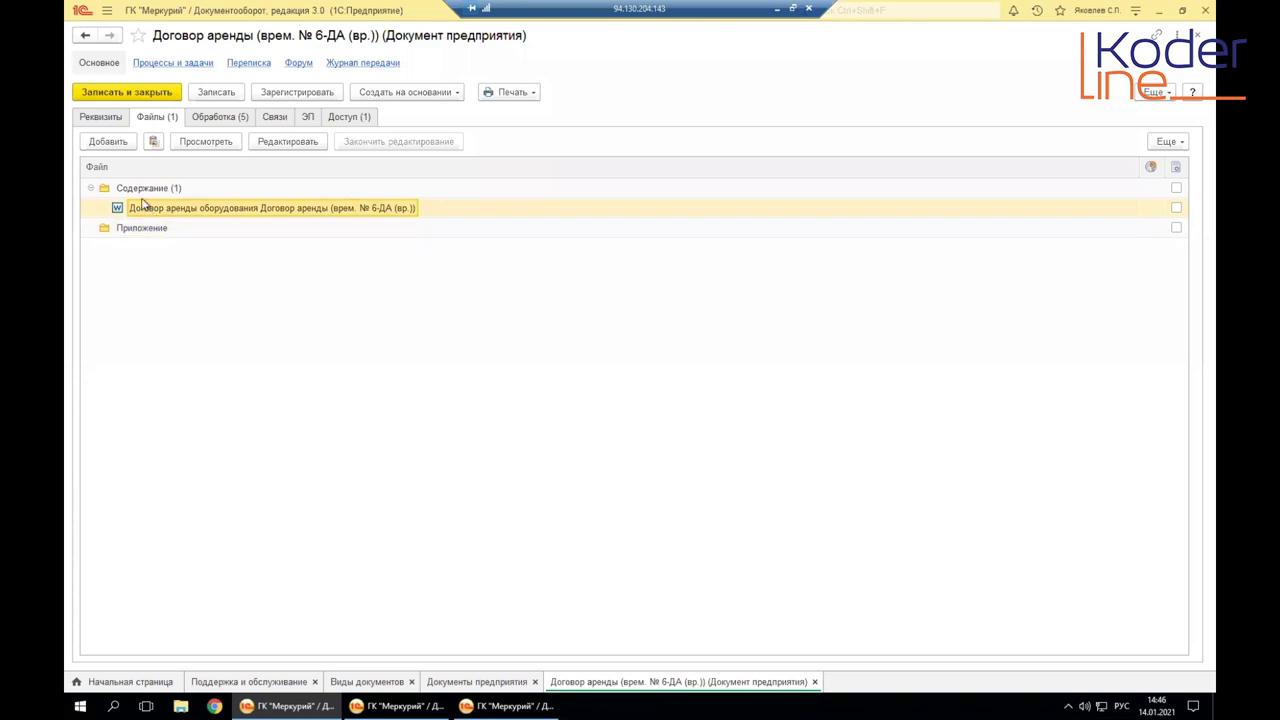
click(212, 121)
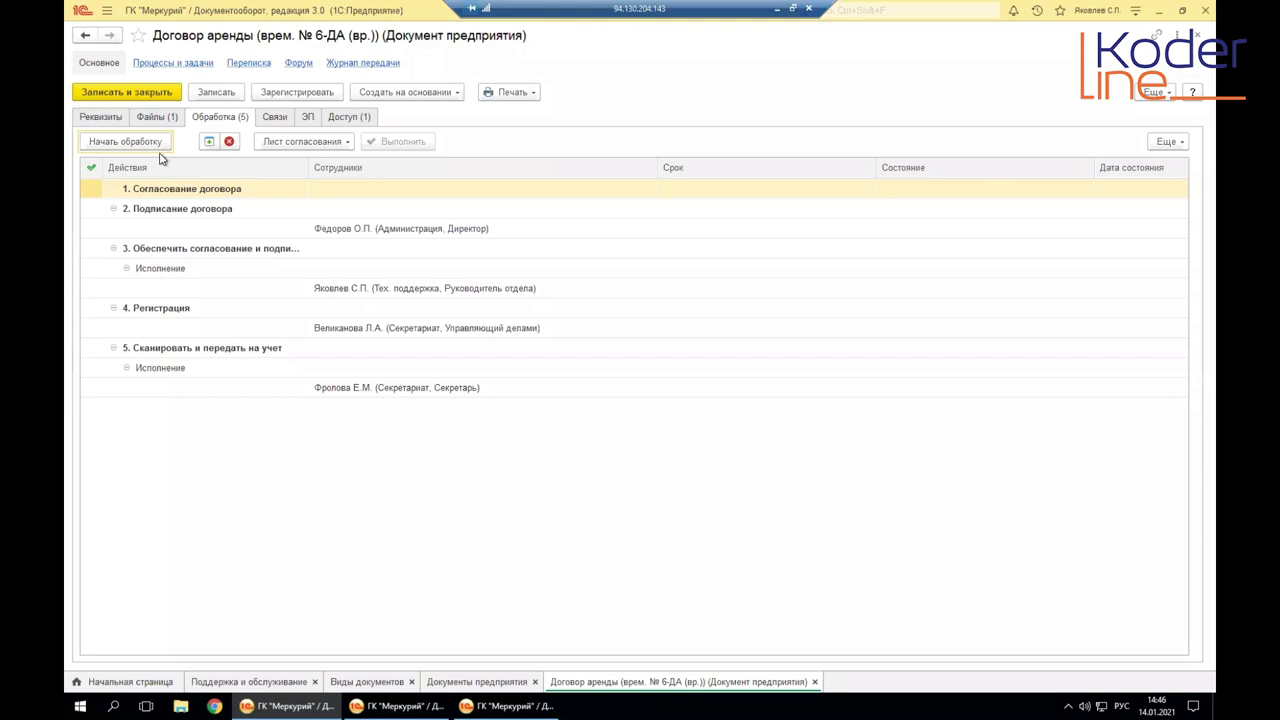
click(178, 192)
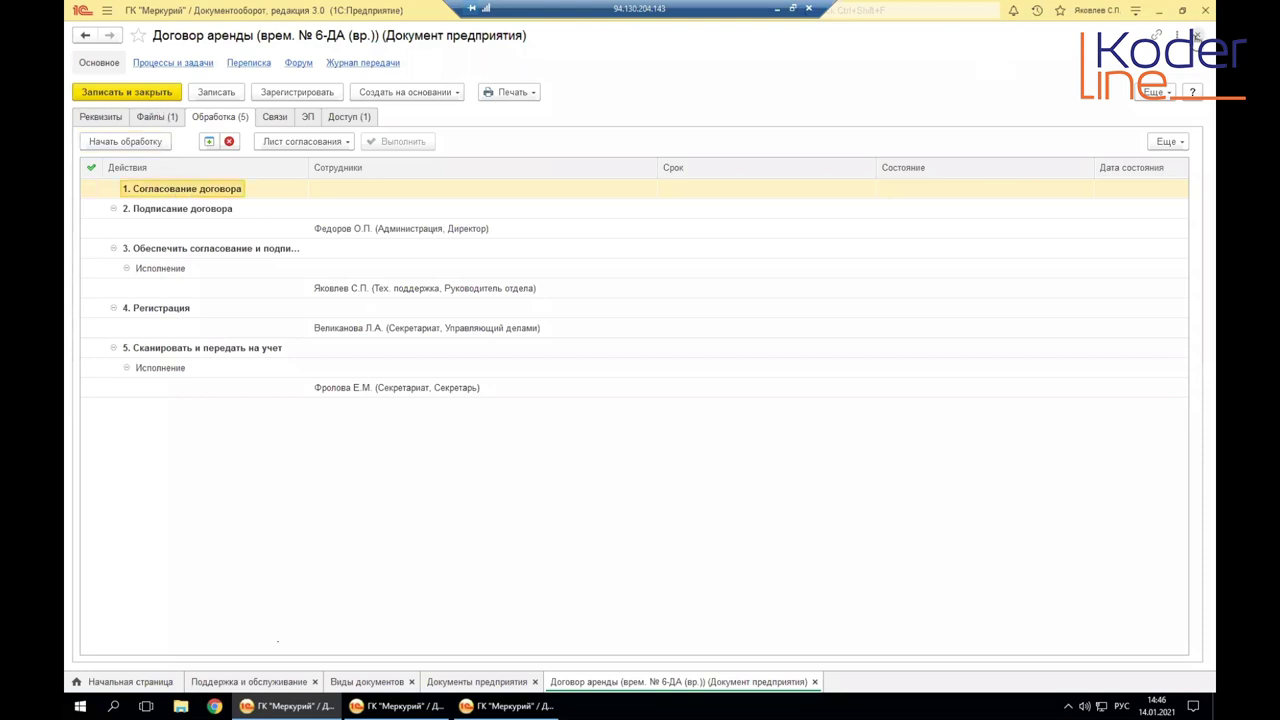
click(1197, 37)
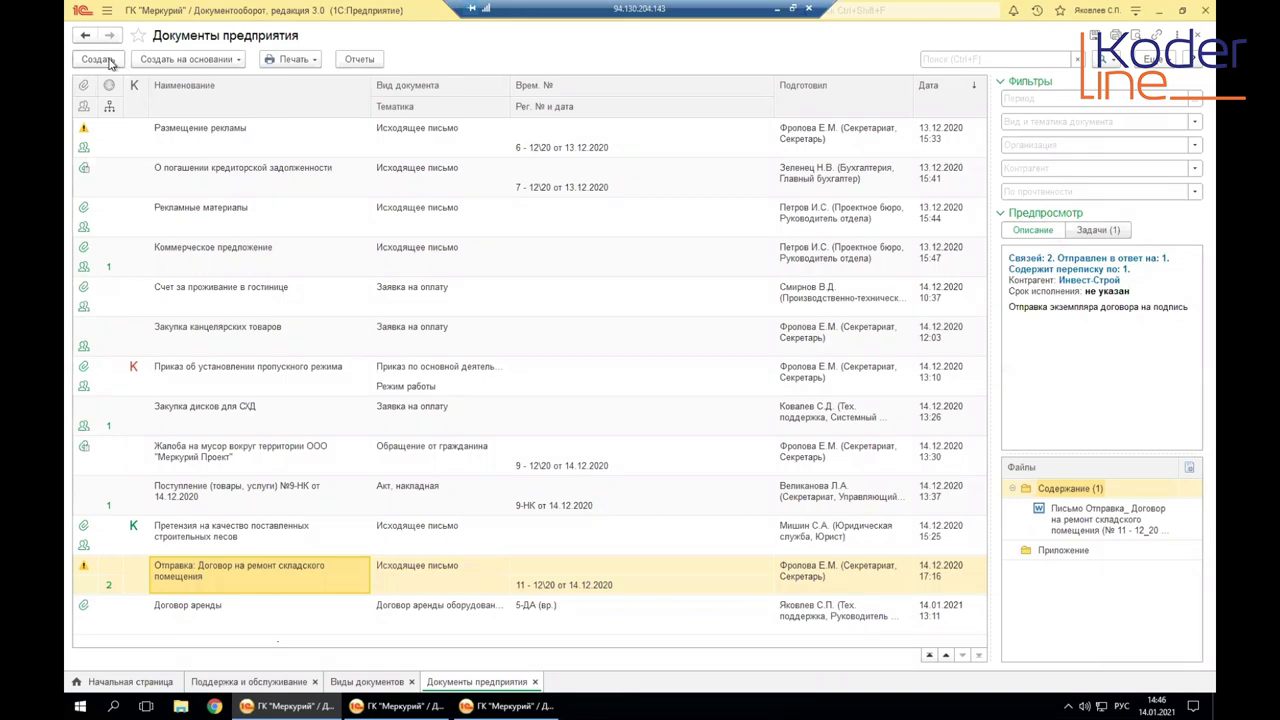
Step: Create another enterprise document from the Договор аренды оборудования - 123 template
click(97, 59)
click(532, 463)
scroll(528, 455, down, 1)
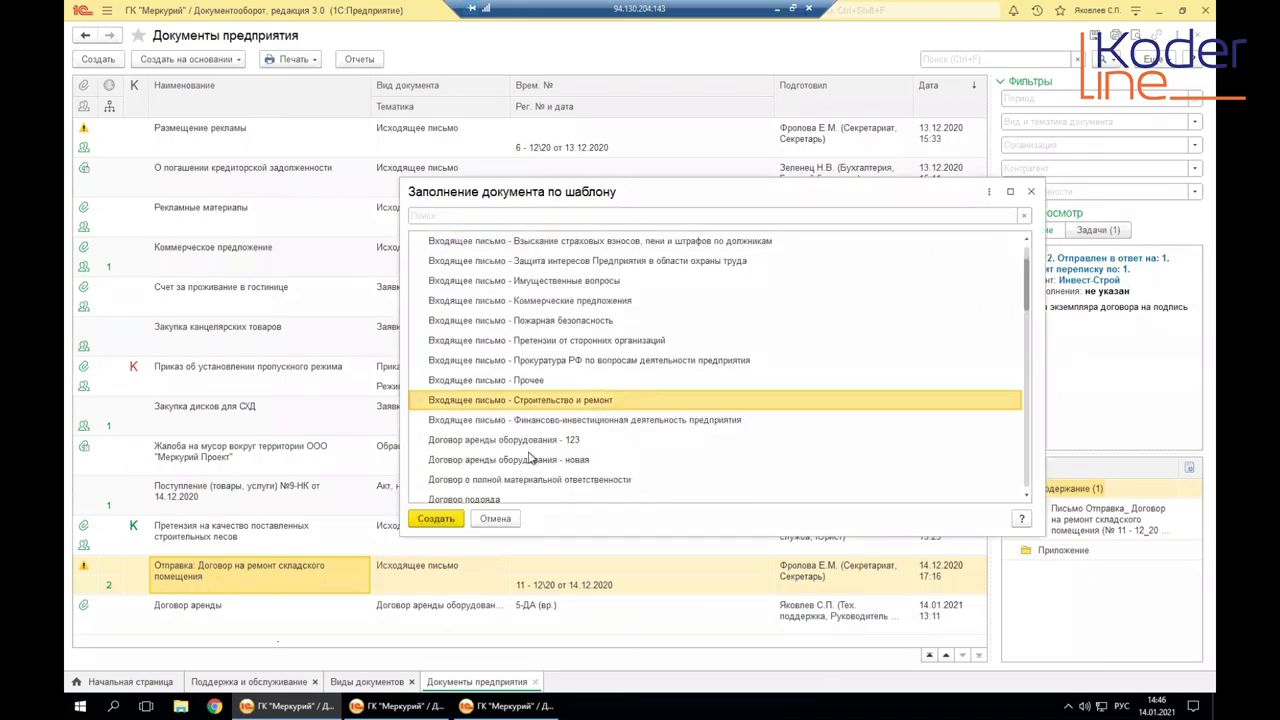
double_click(524, 442)
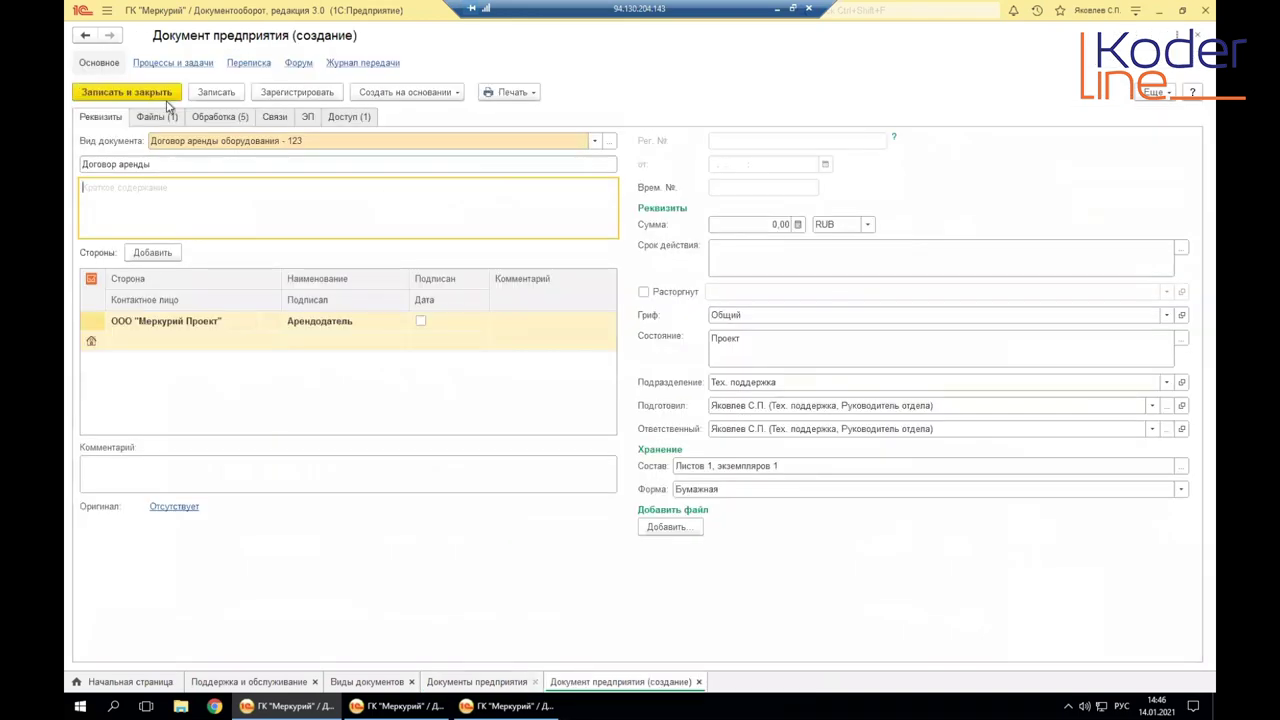
Step: Examine the employees assigned to the Согласовать action in the new contract's processing route
click(210, 117)
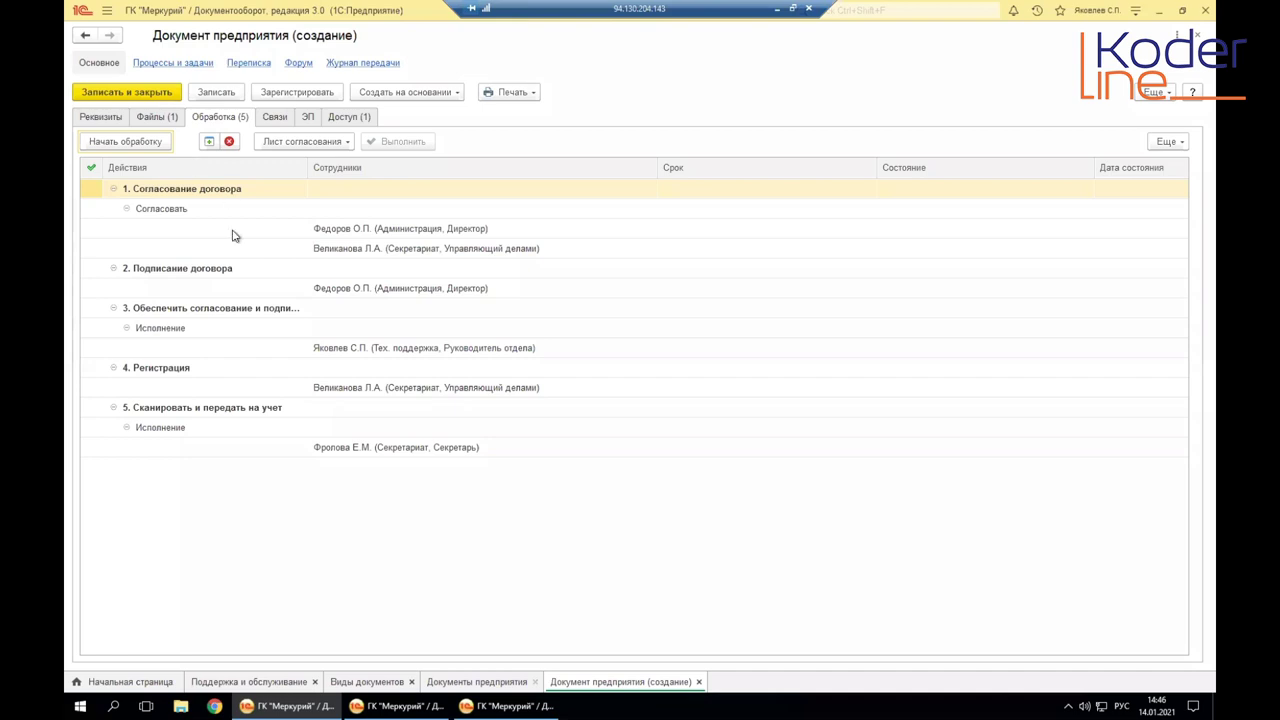
click(178, 228)
click(156, 211)
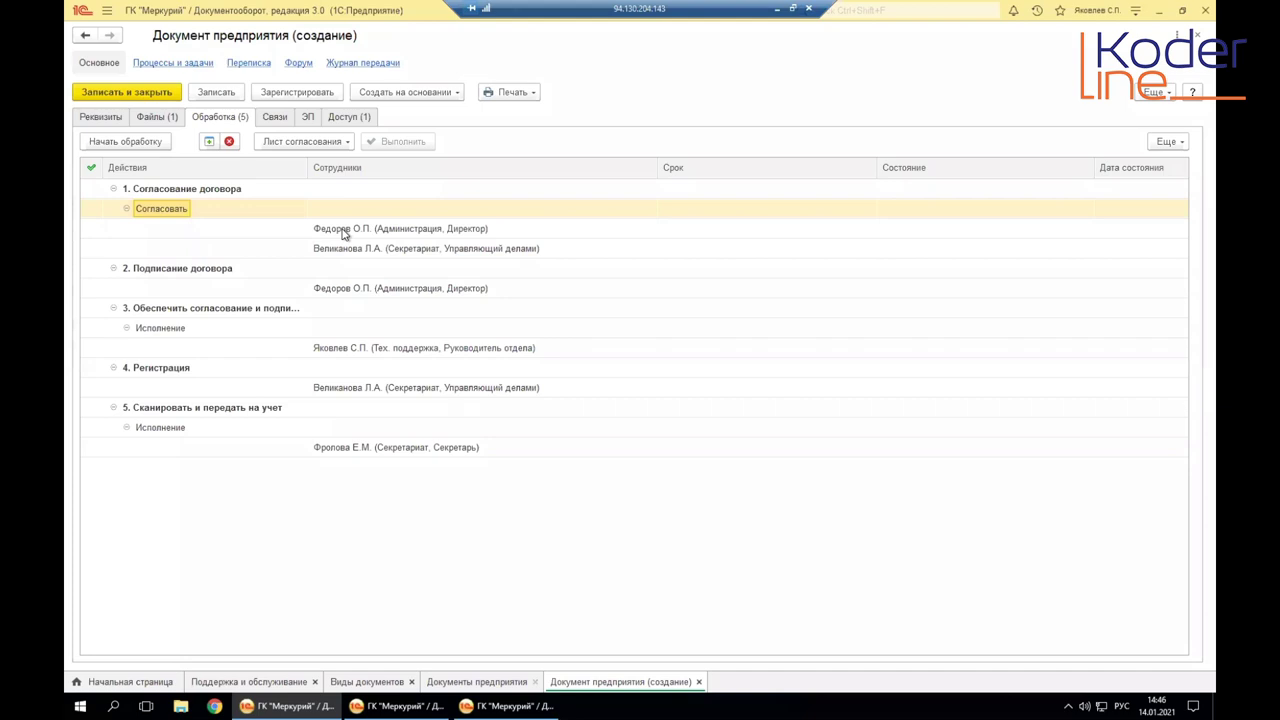
click(348, 250)
click(342, 228)
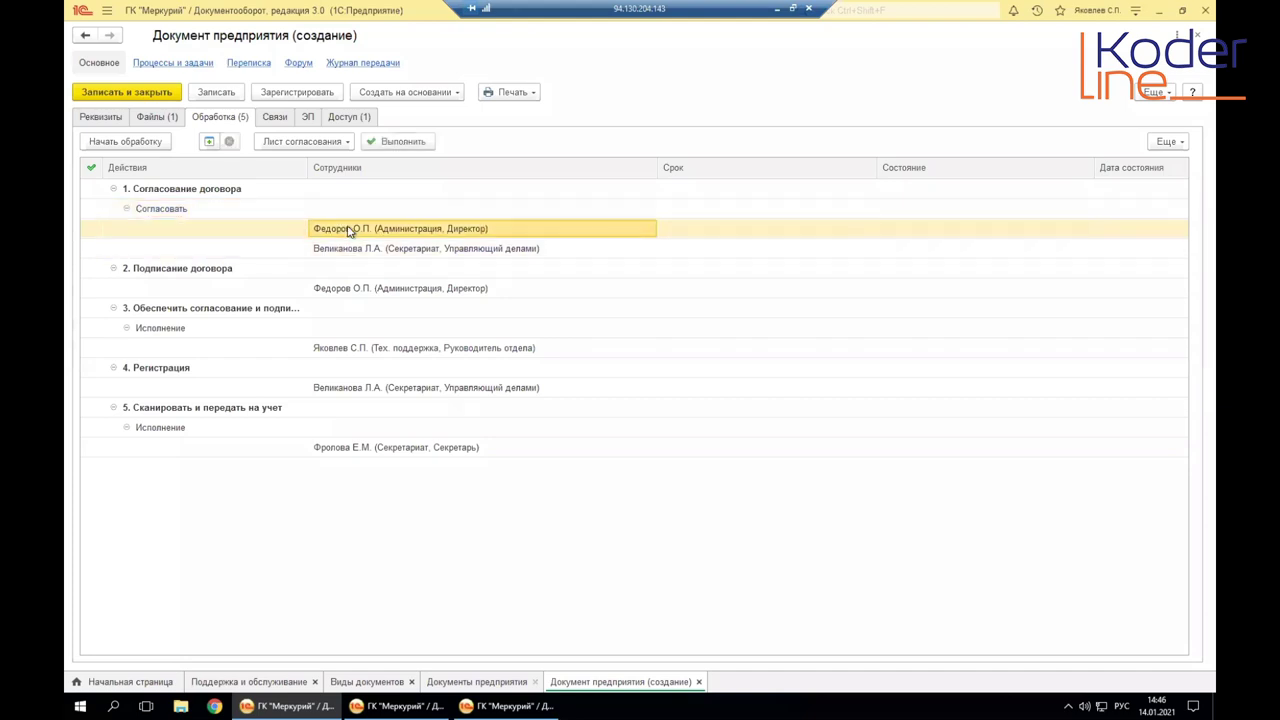
right_click(337, 228)
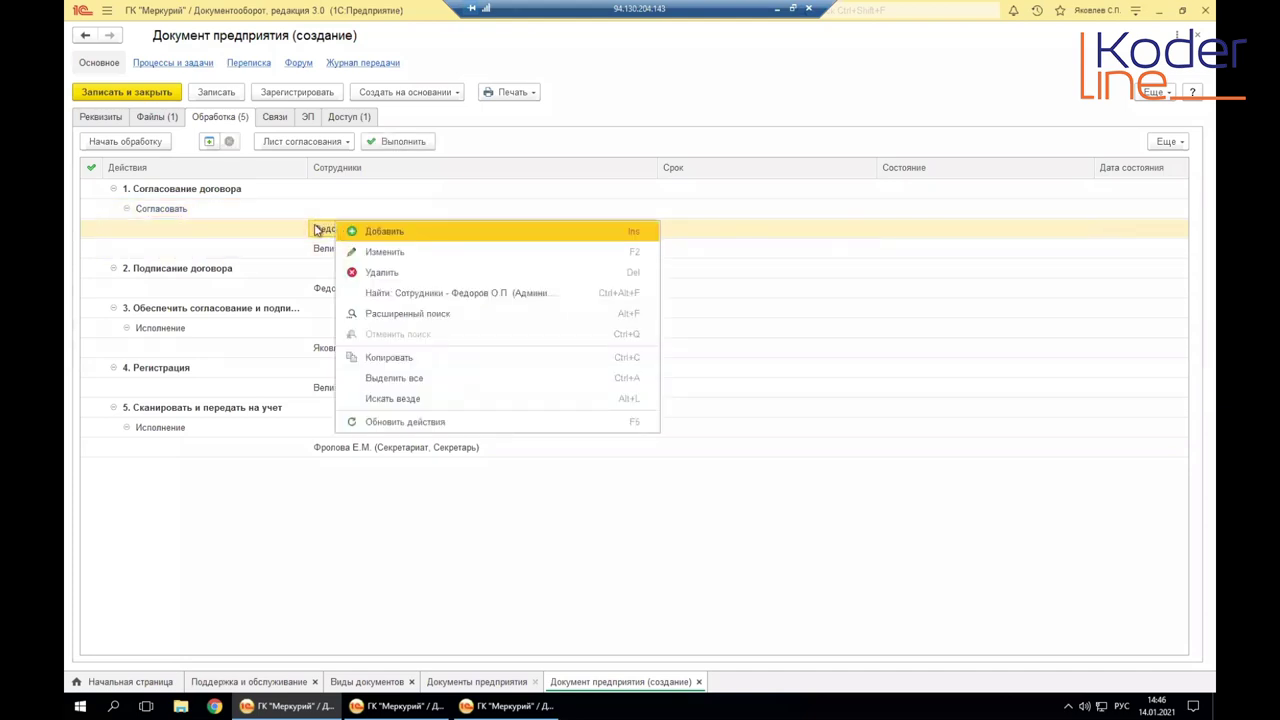
key(Escape)
Step: Save the lease contract and start its processing
click(216, 92)
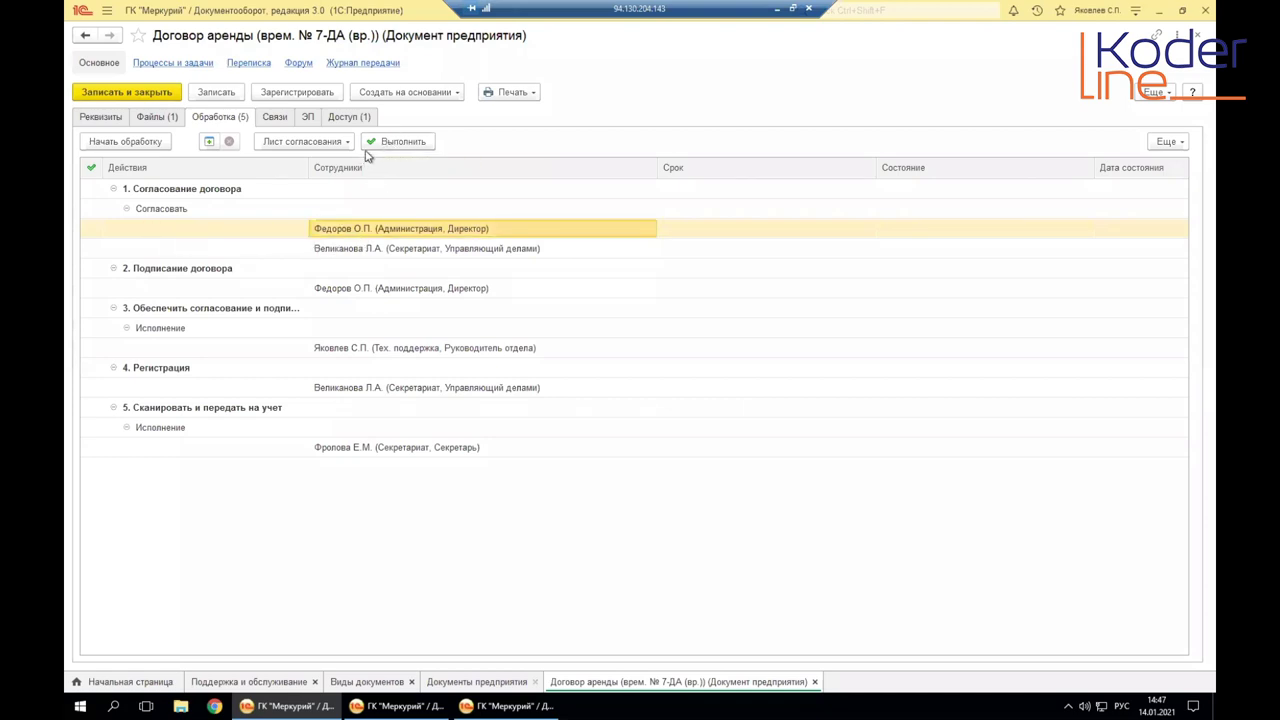
click(110, 141)
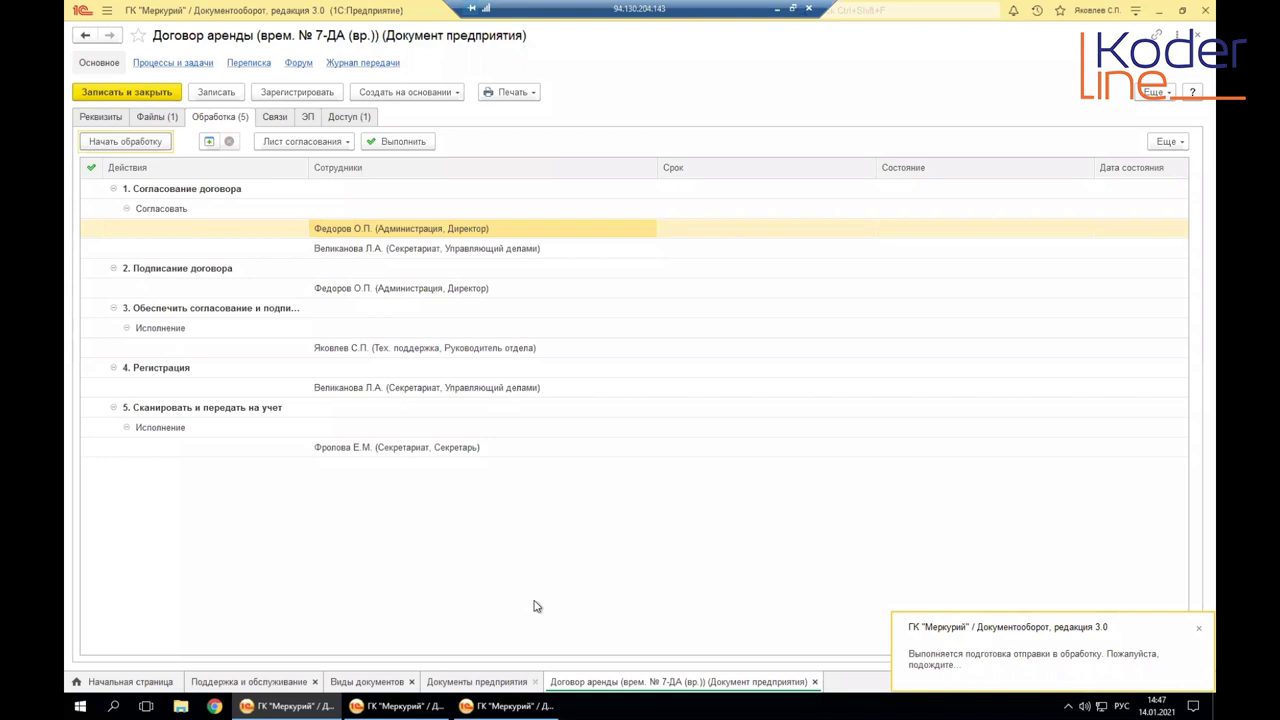
click(348, 213)
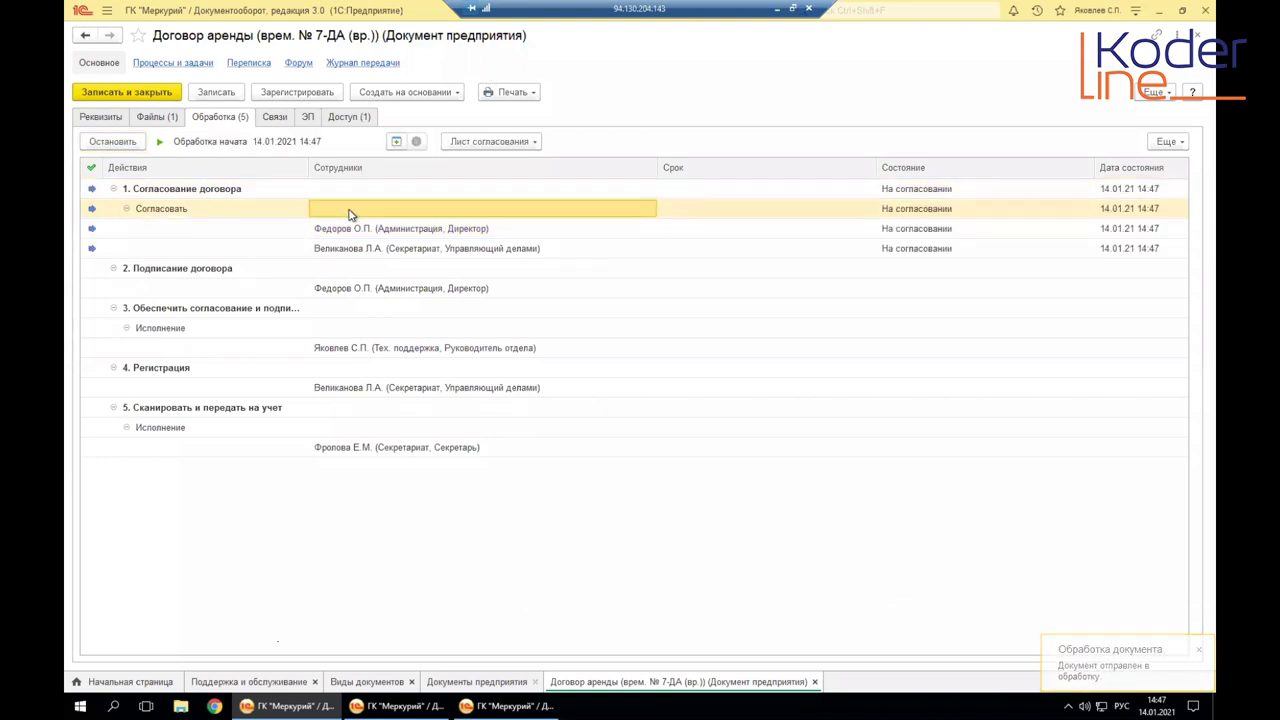
Step: Examine the started Согласовать action and the states of its two approvers
click(160, 211)
click(151, 229)
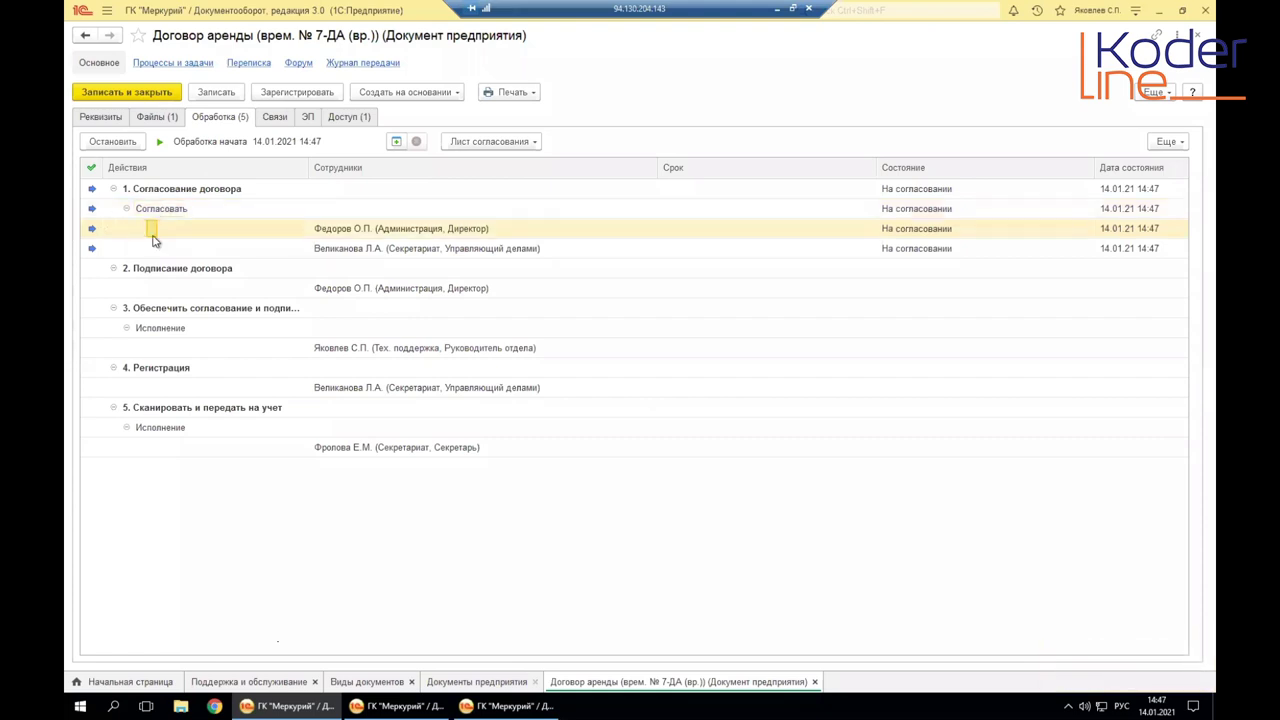
click(401, 226)
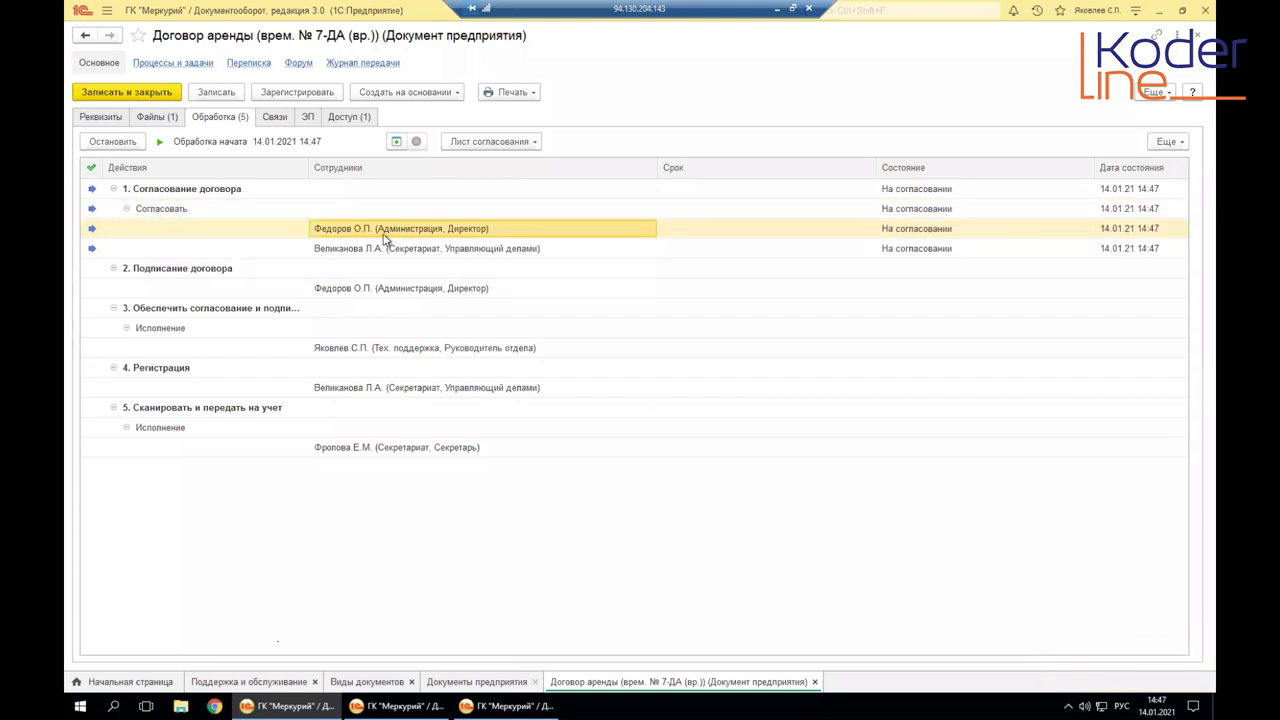
click(365, 251)
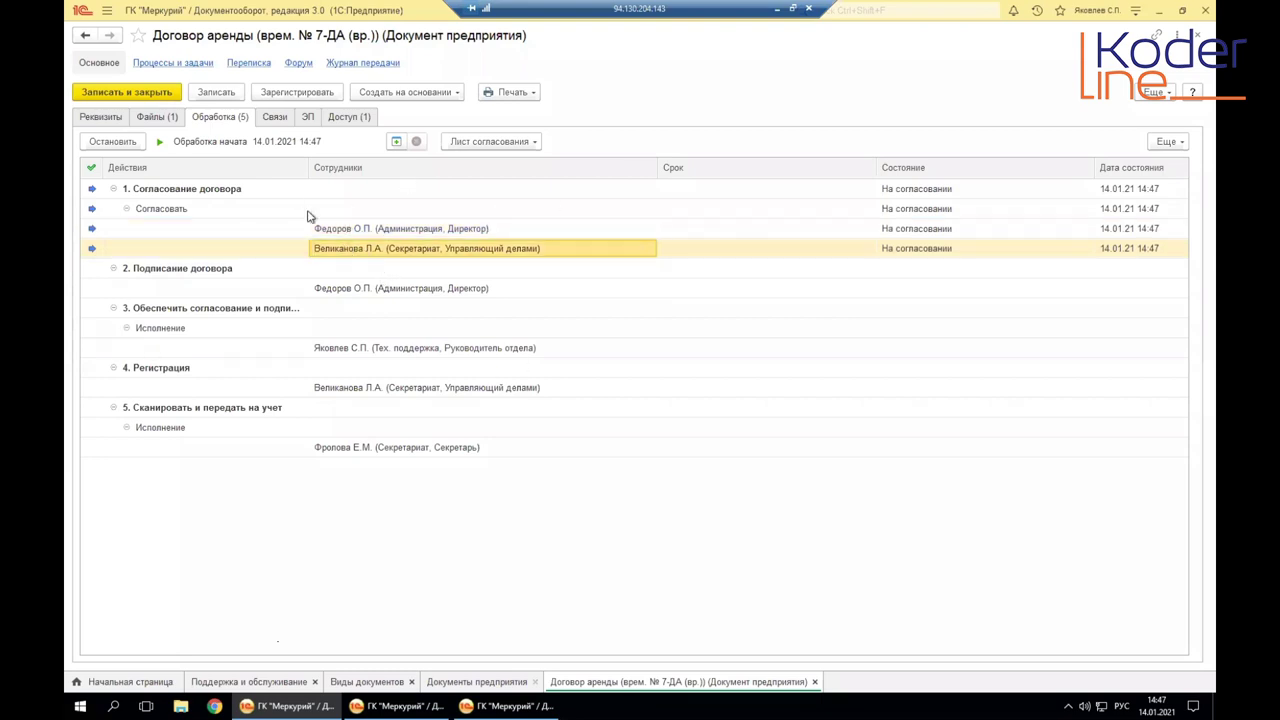
click(351, 251)
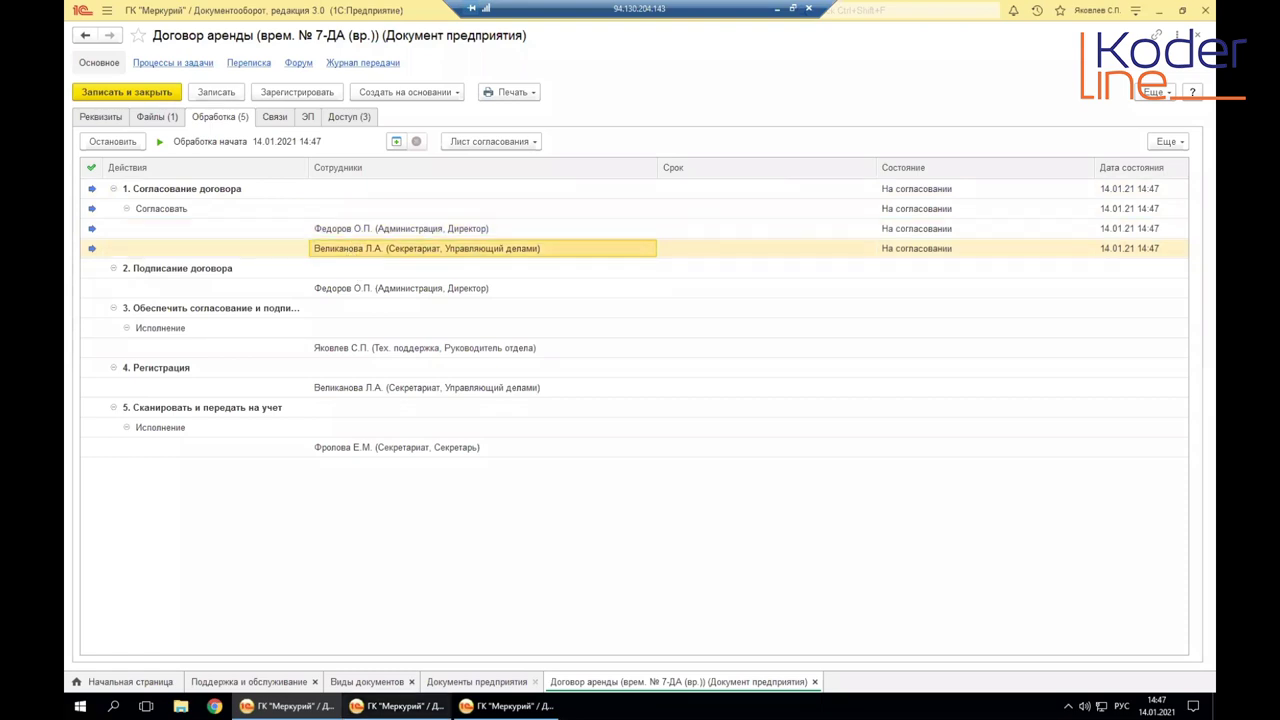
Step: Switch to the second 1С:Документооборот session and show its Задачи мне list
mouse_move(397, 706)
click(397, 645)
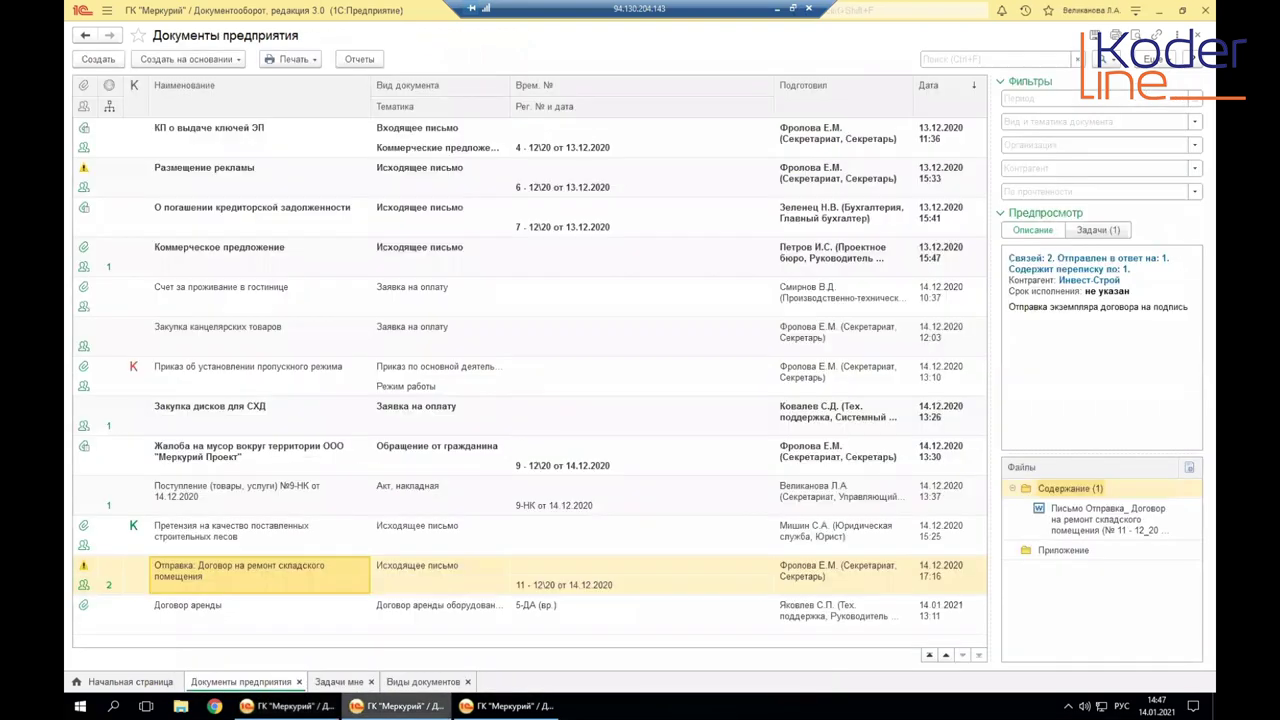
click(340, 681)
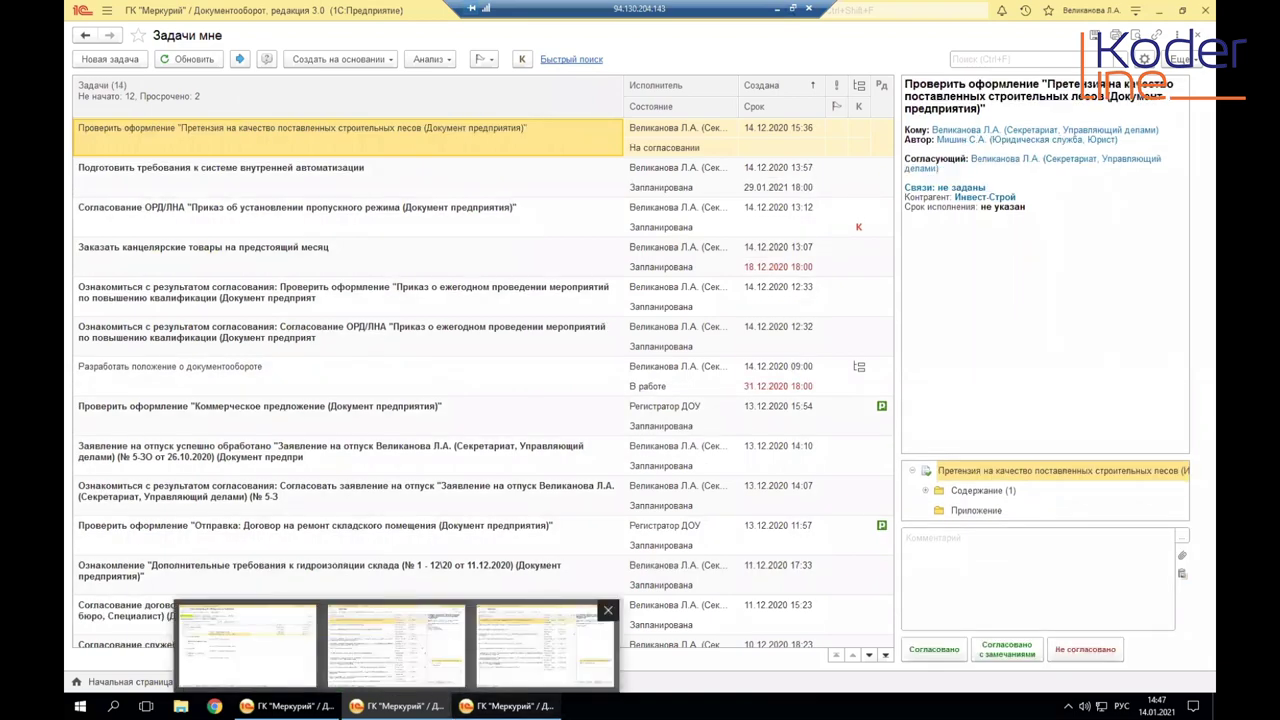
Step: Switch to the third 1С:Документооборот session and refresh the director's task list
click(505, 706)
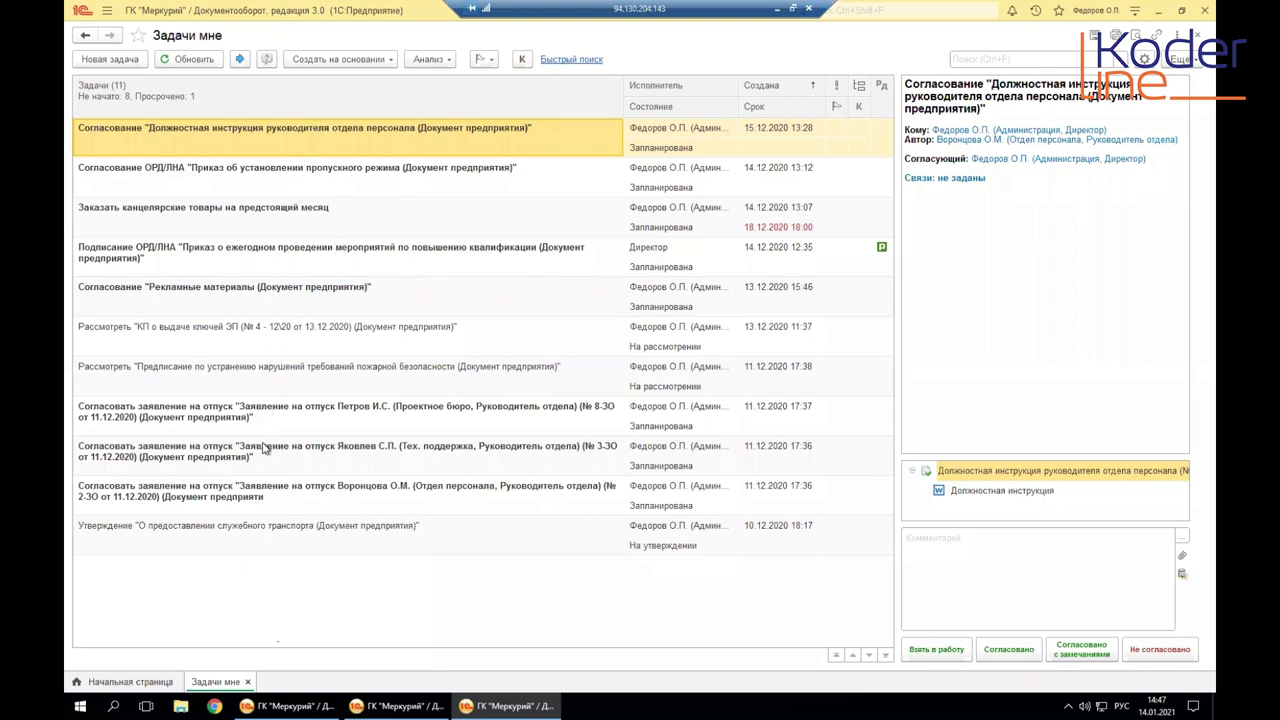
click(186, 61)
click(186, 61)
Step: Return to the second 1С:Документооборот session and look through its tasks for the lease contract approval
mouse_move(395, 706)
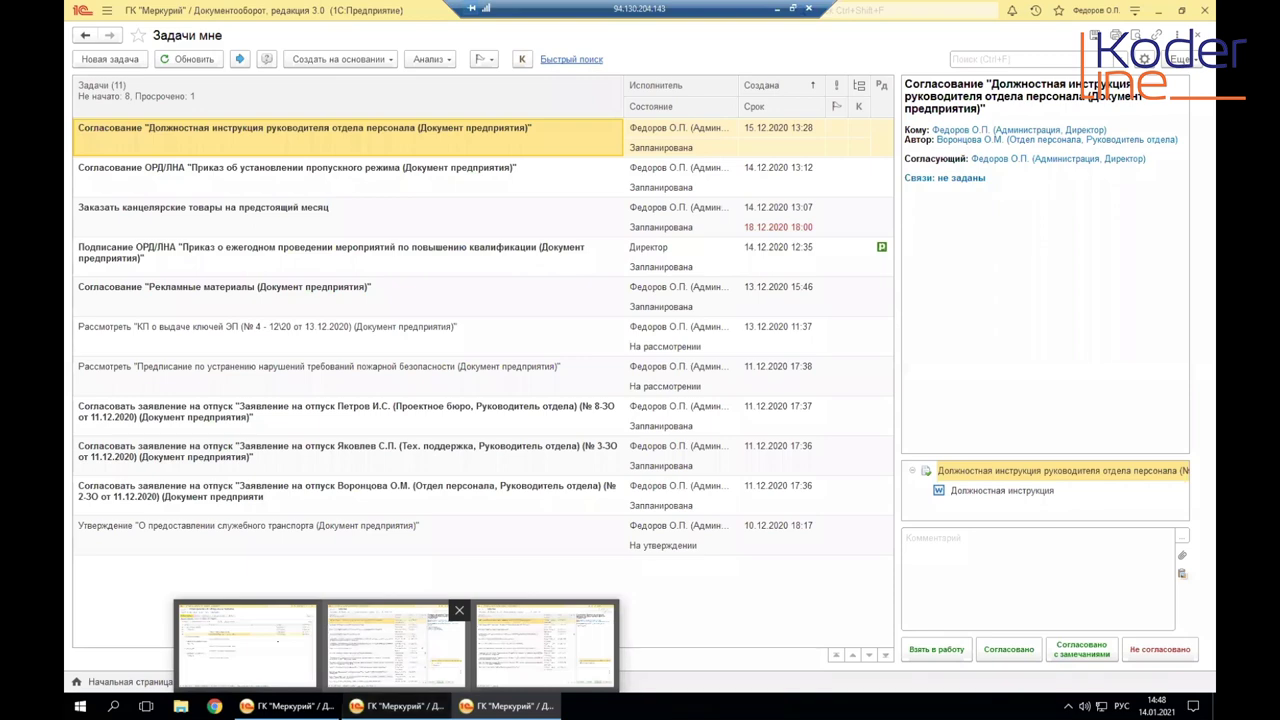
click(396, 645)
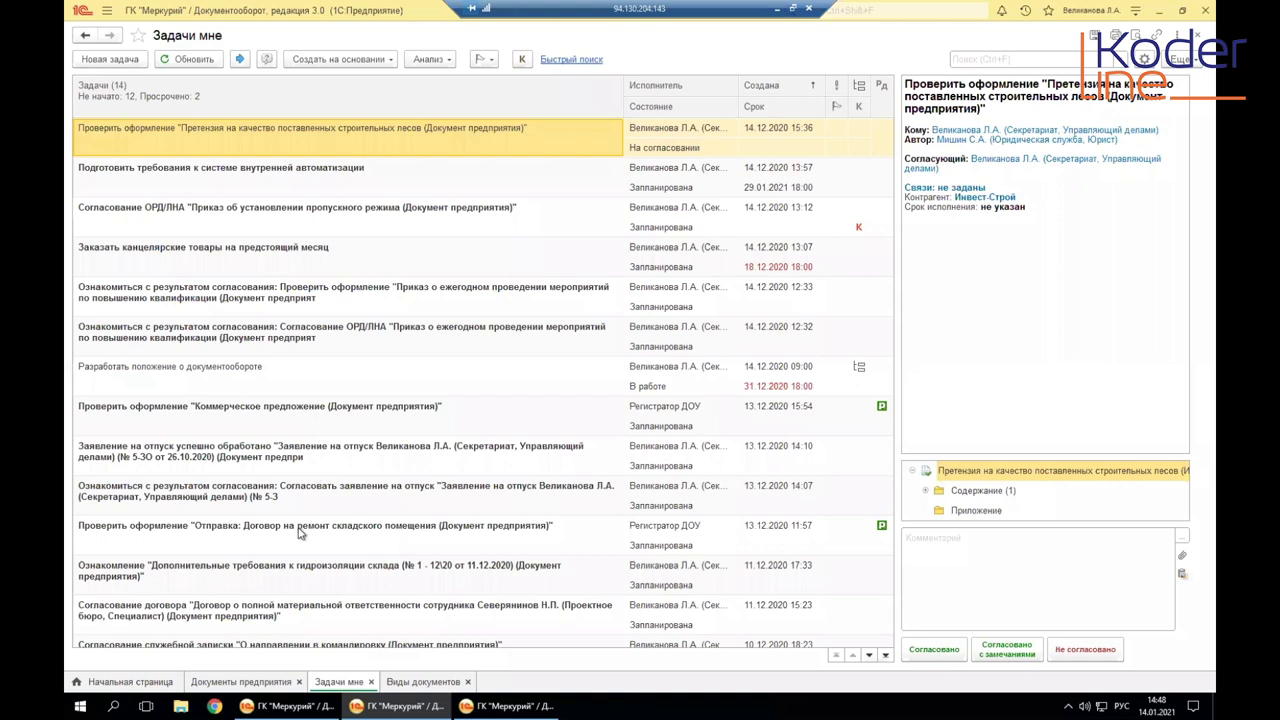
scroll(300, 533, down, 1)
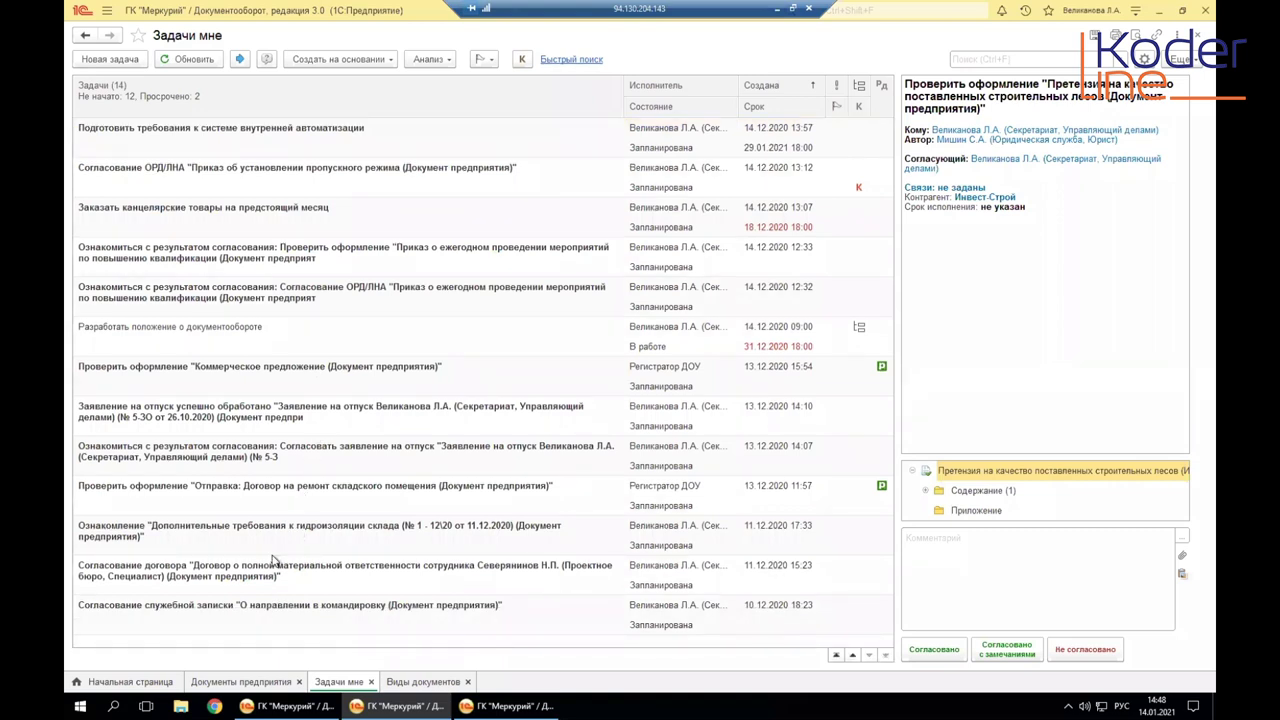
Step: Open the approval task for the rental agreement "Договор аренды (врем. № 7-ДА (вр.))" and display its document for review
click(275, 500)
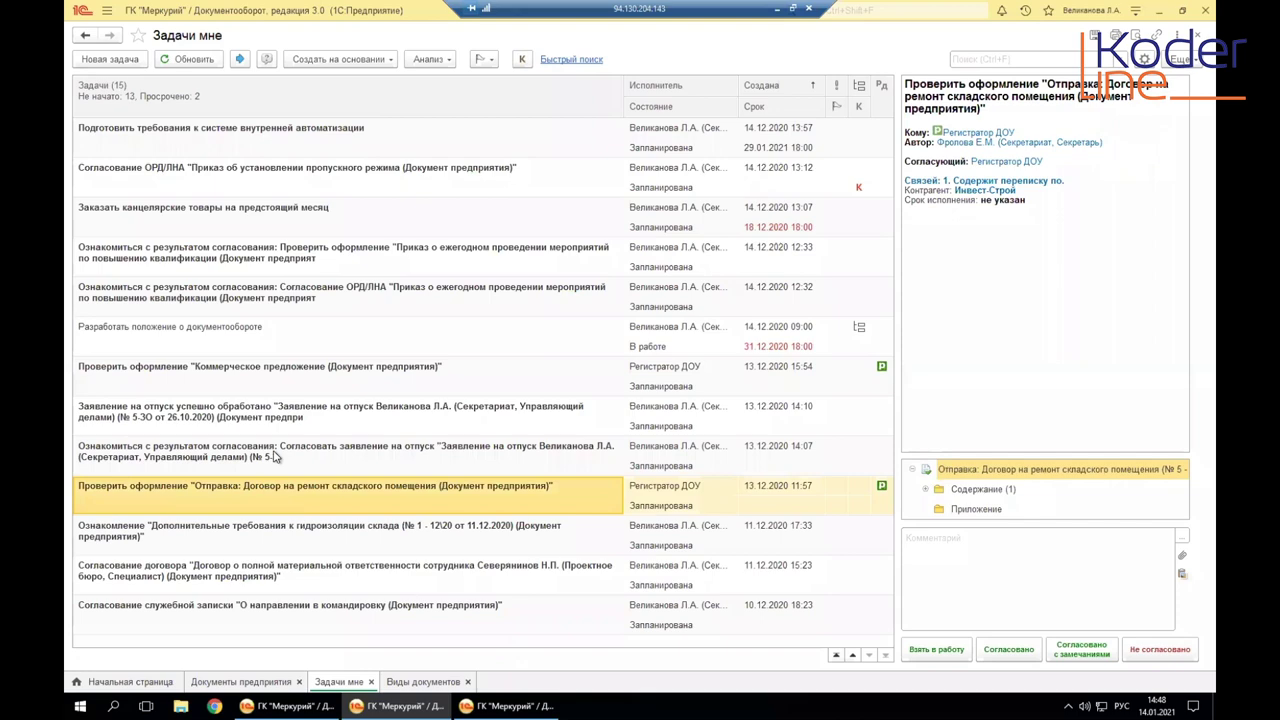
scroll(275, 456, up, 2)
click(244, 135)
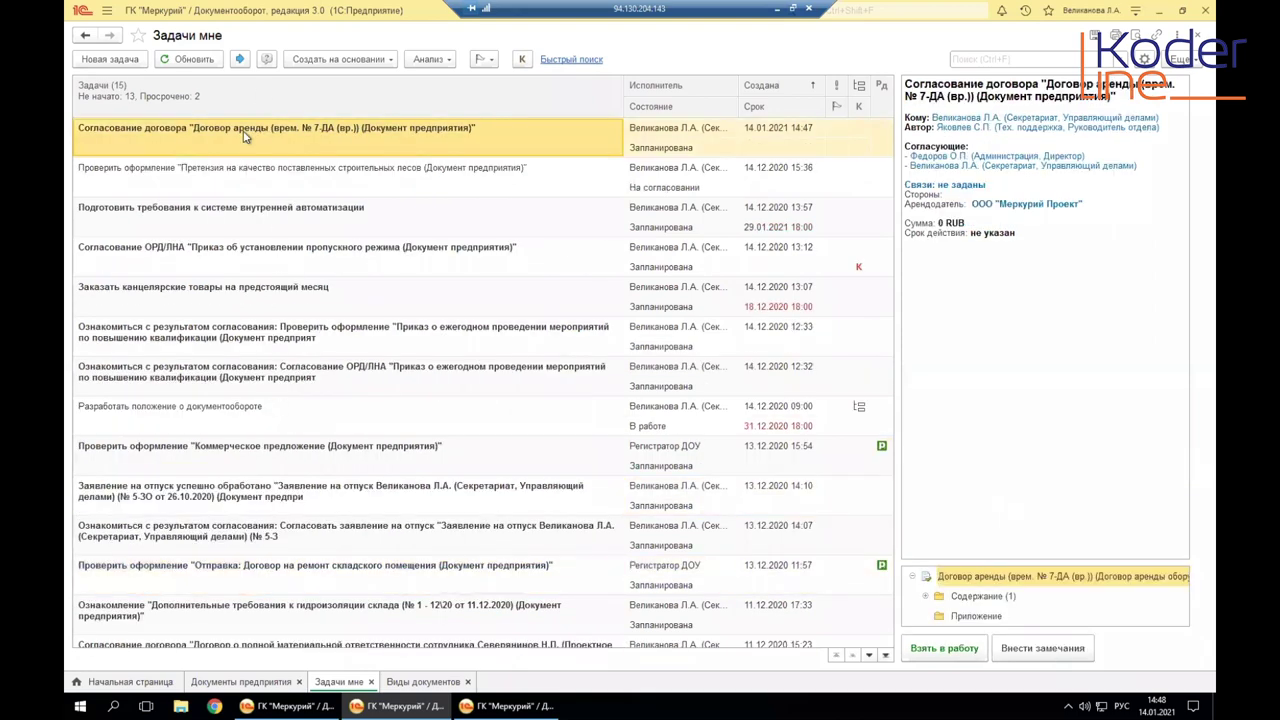
right_click(244, 135)
click(224, 134)
double_click(388, 146)
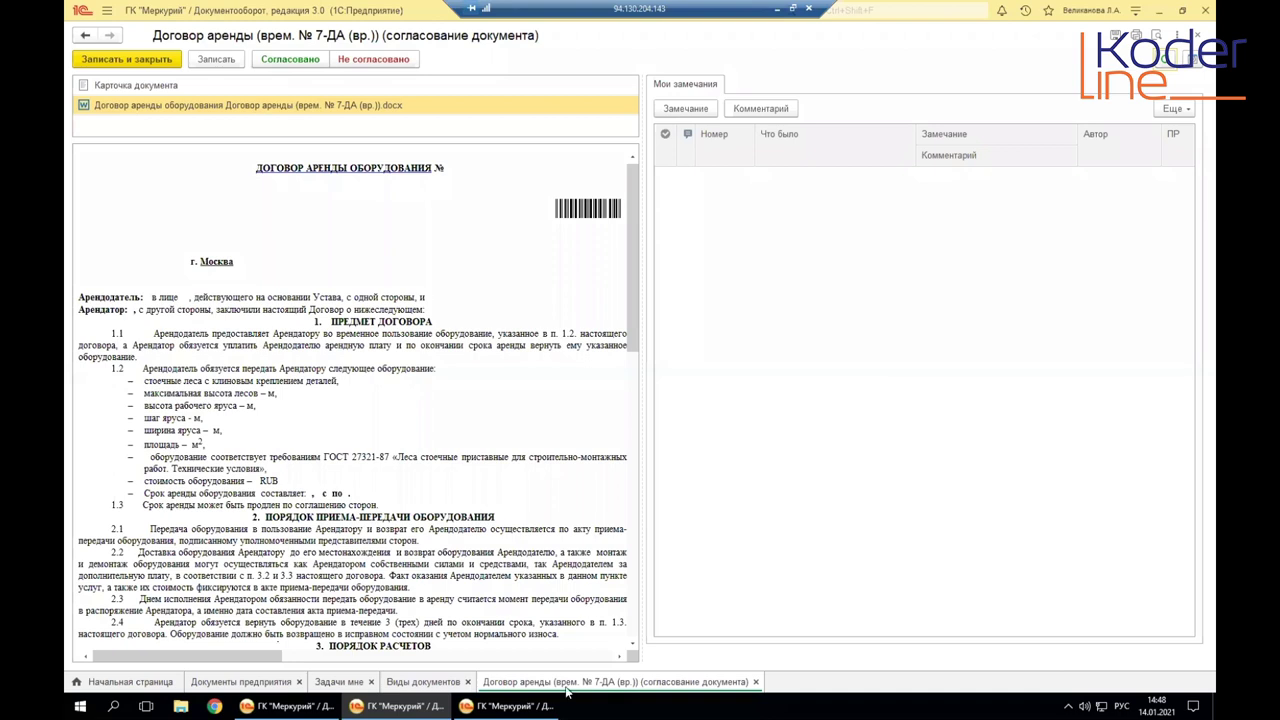
Step: Read through the equipment rental contract's text and review the display options for the remarks list
click(633, 216)
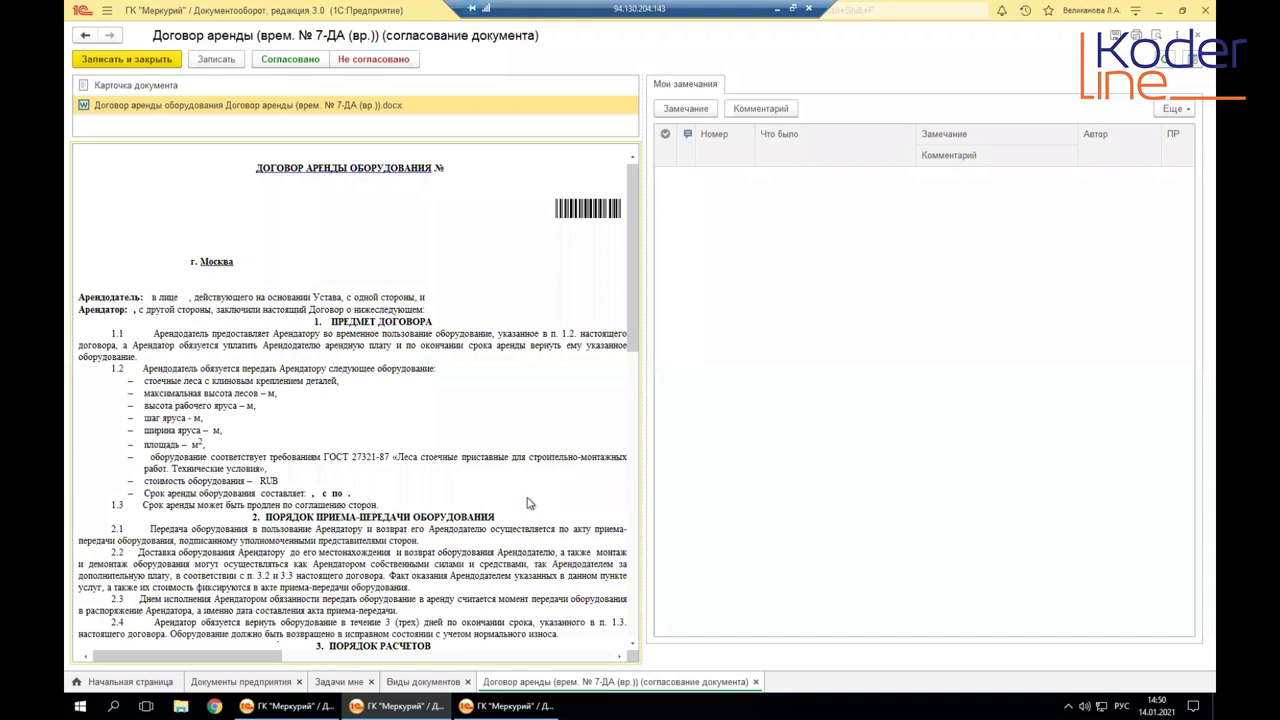
drag(179, 296, 188, 297)
click(190, 285)
scroll(218, 460, down, 3)
scroll(218, 462, down, 10)
scroll(250, 446, up, 15)
scroll(300, 377, down, 3)
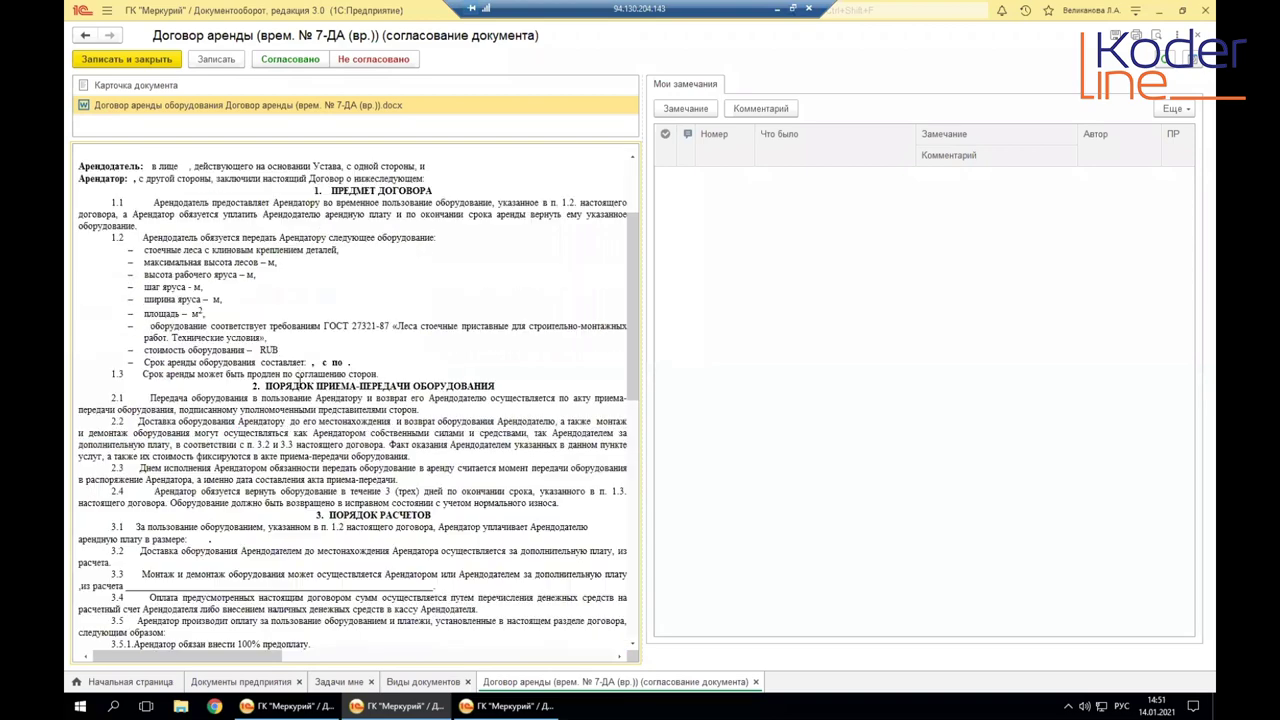
scroll(297, 380, up, 3)
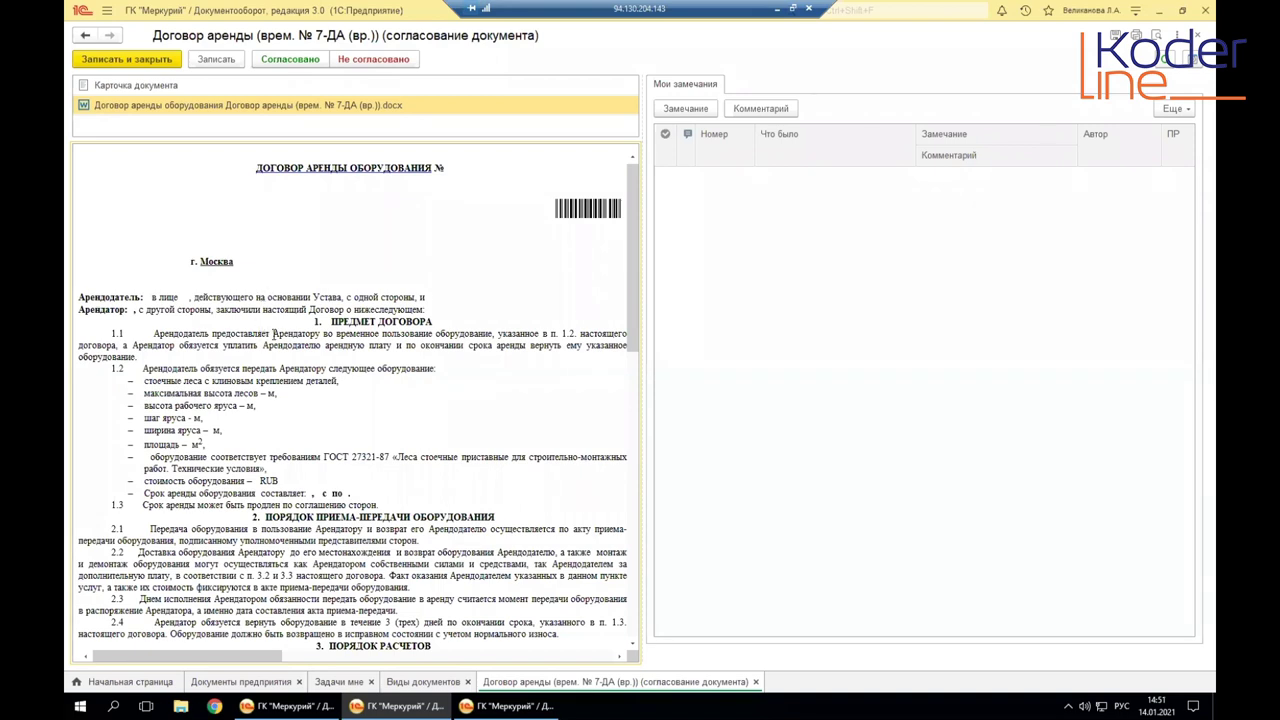
right_click(273, 333)
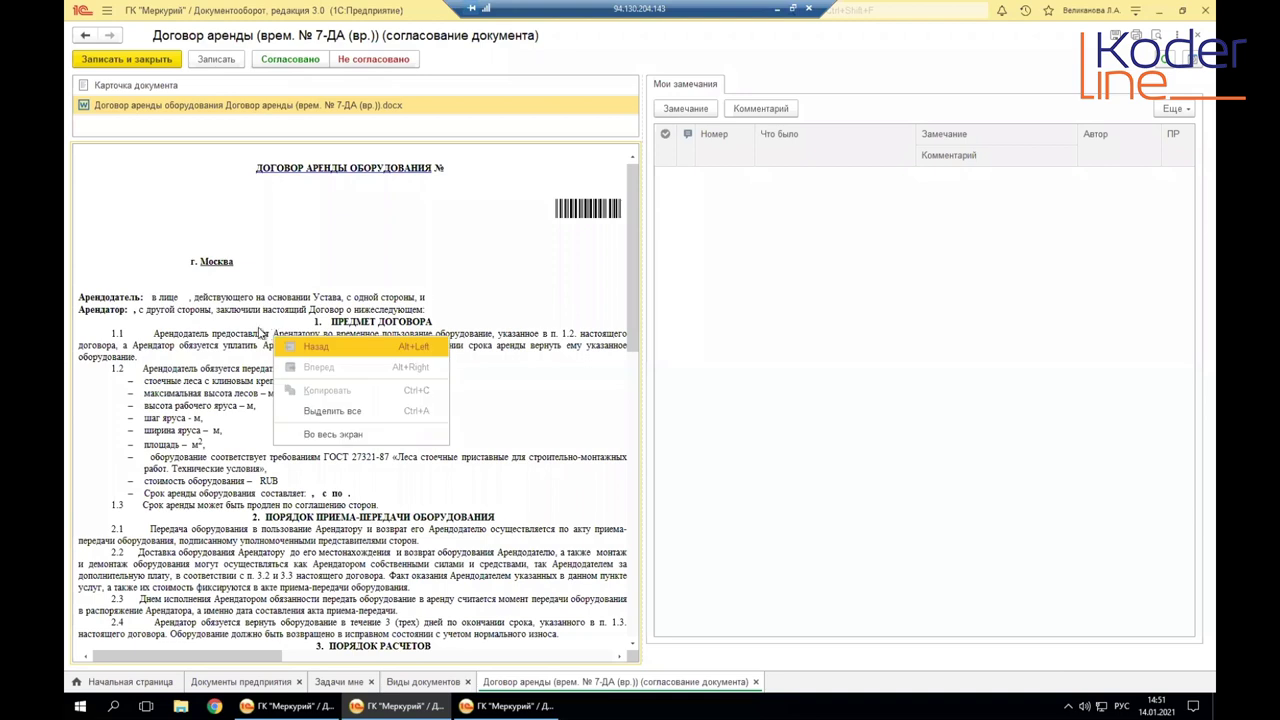
click(266, 331)
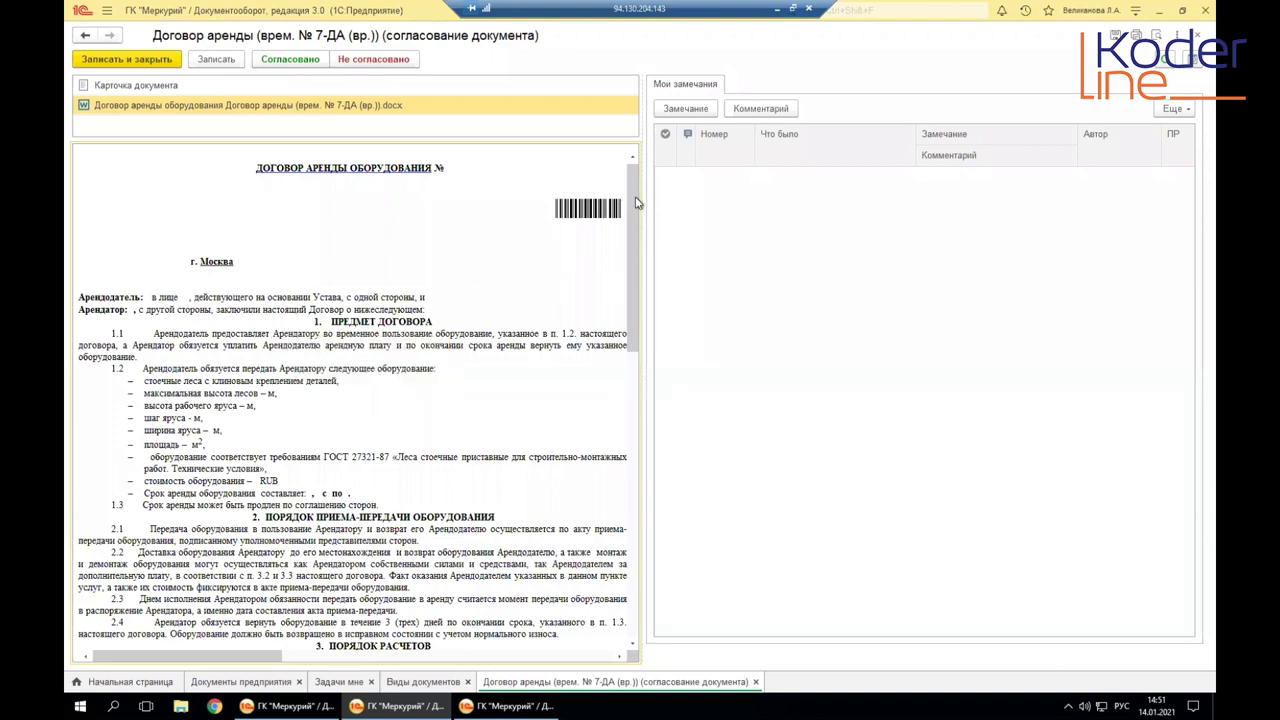
scroll(638, 202, down, 1)
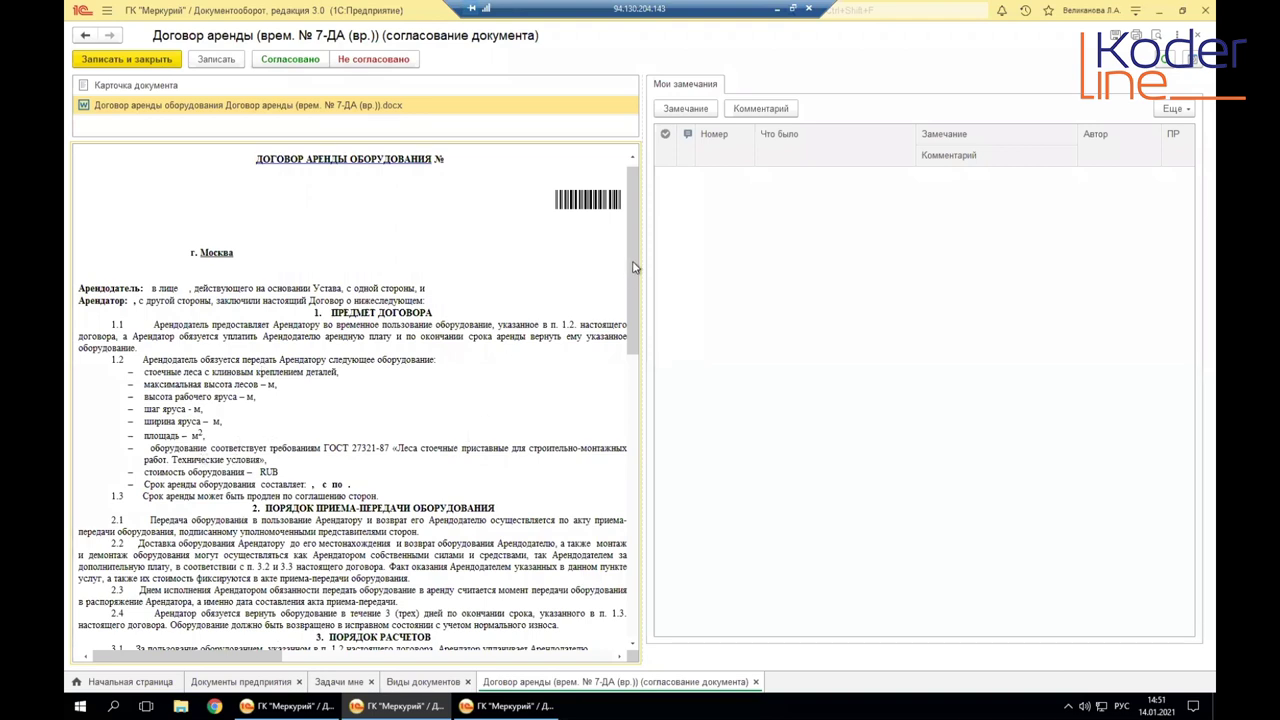
scroll(633, 272, up, 1)
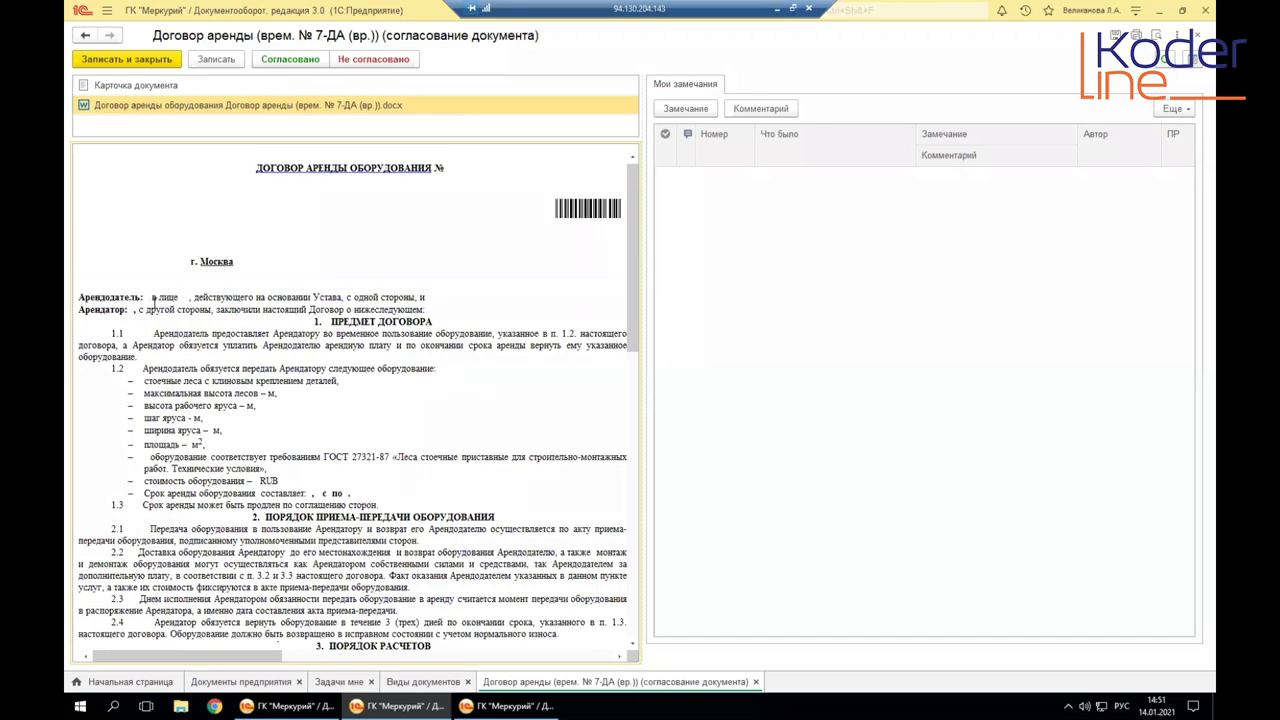
scroll(172, 508, down, 3)
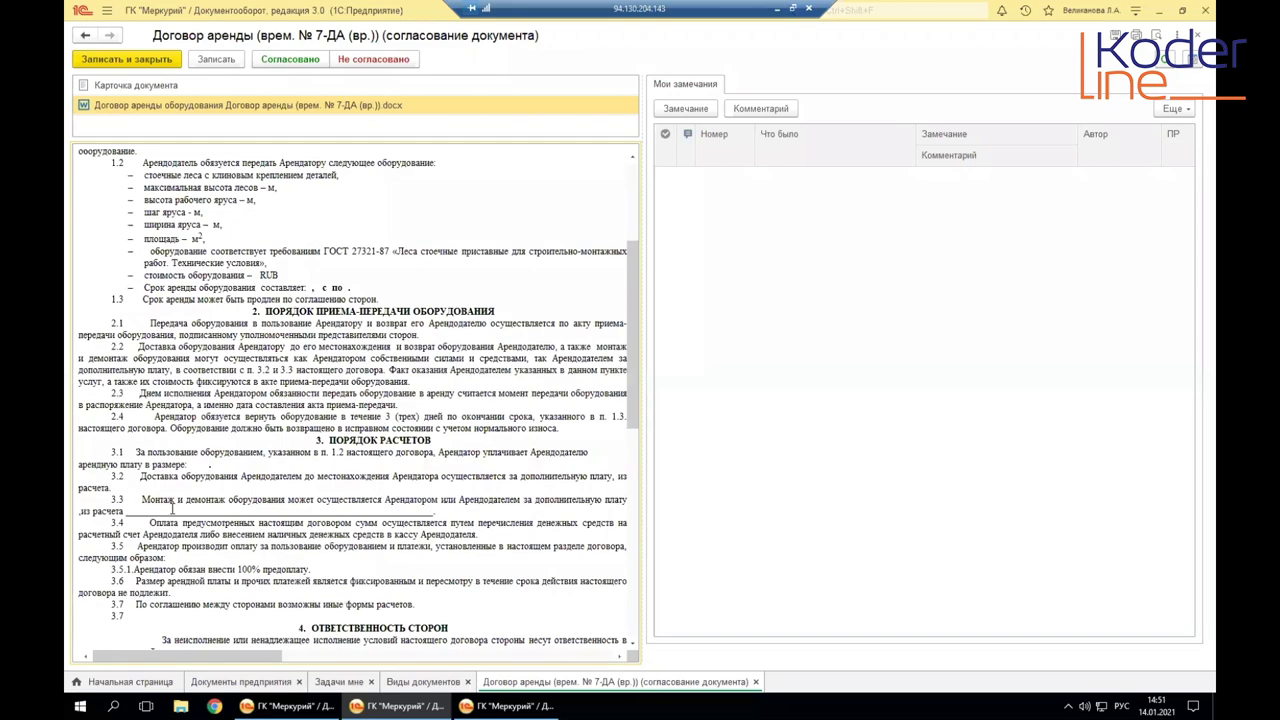
scroll(172, 508, down, 3)
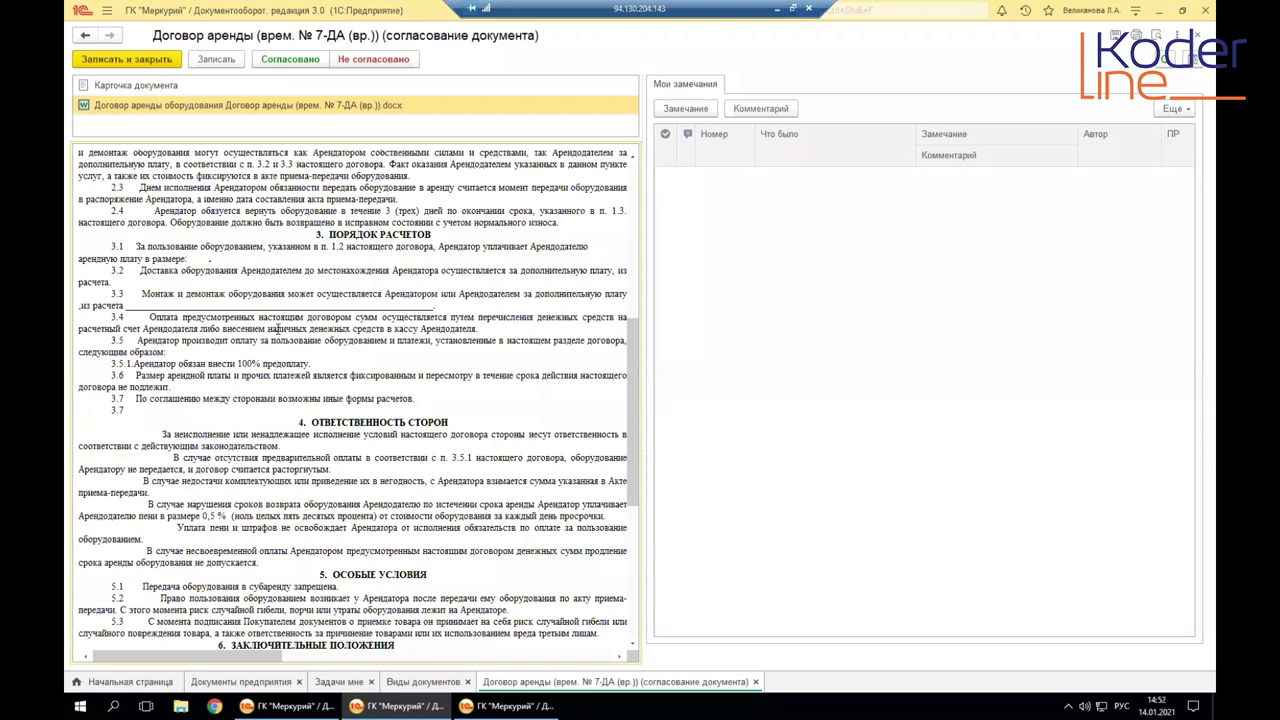
scroll(290, 400, up, 3)
scroll(290, 405, up, 3)
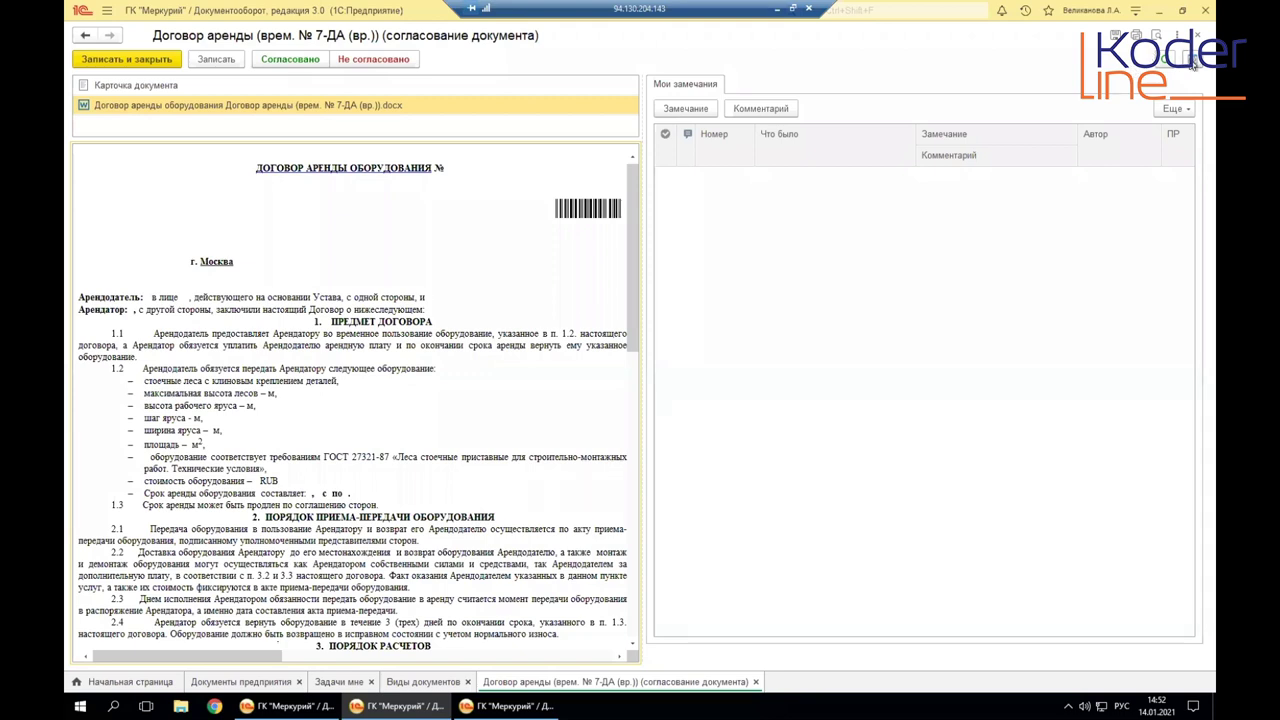
click(1180, 109)
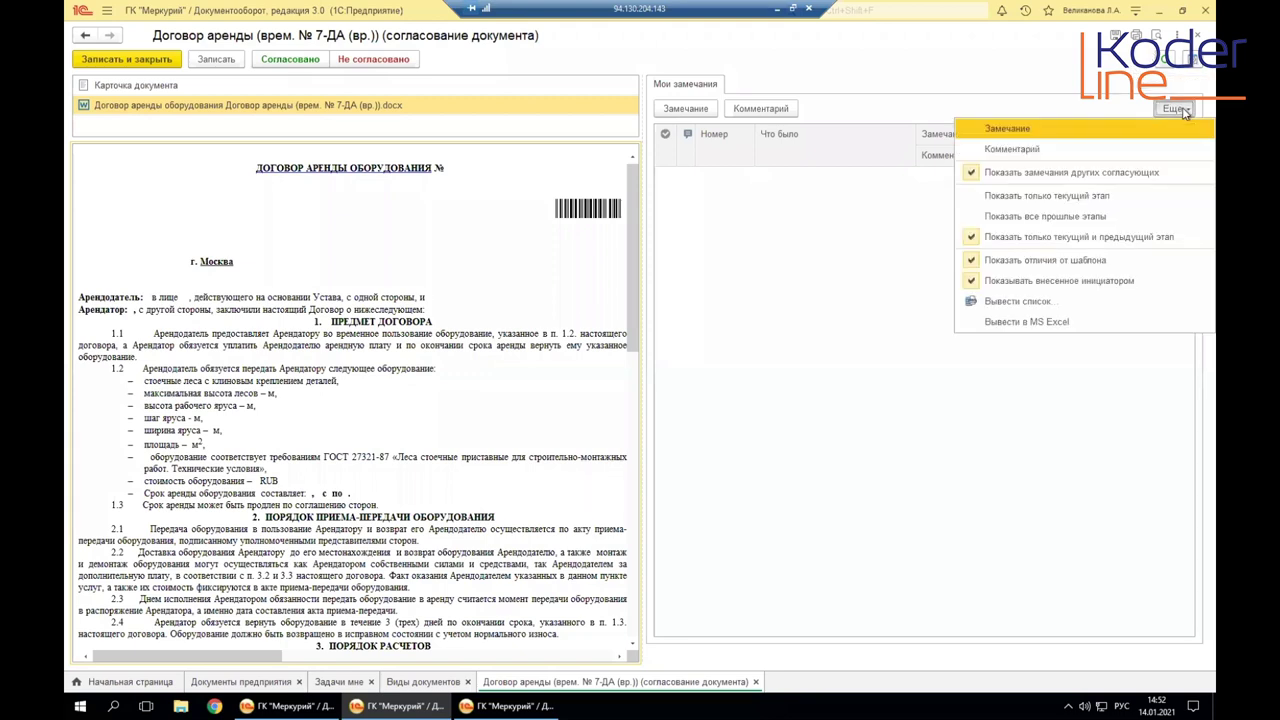
click(1045, 90)
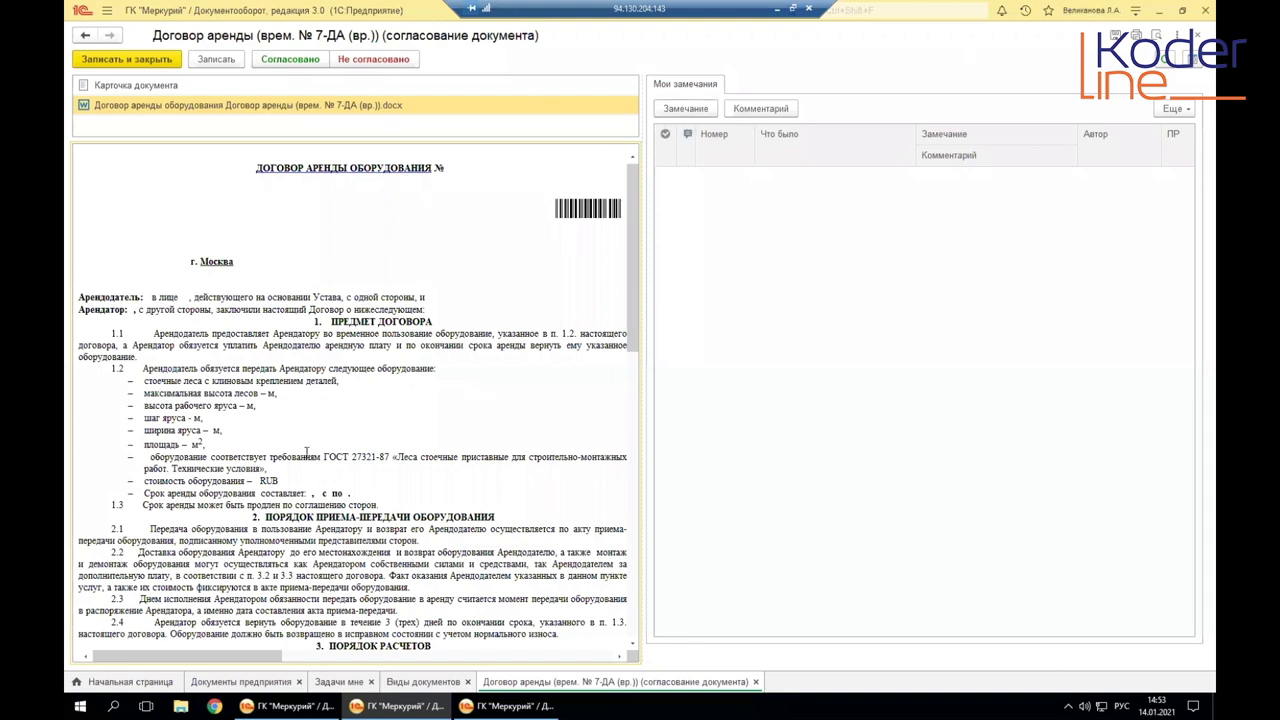
Step: Add a remark to the word "действующего" in the lessor line, stating that it is a remark from the reviewer
drag(191, 297, 254, 297)
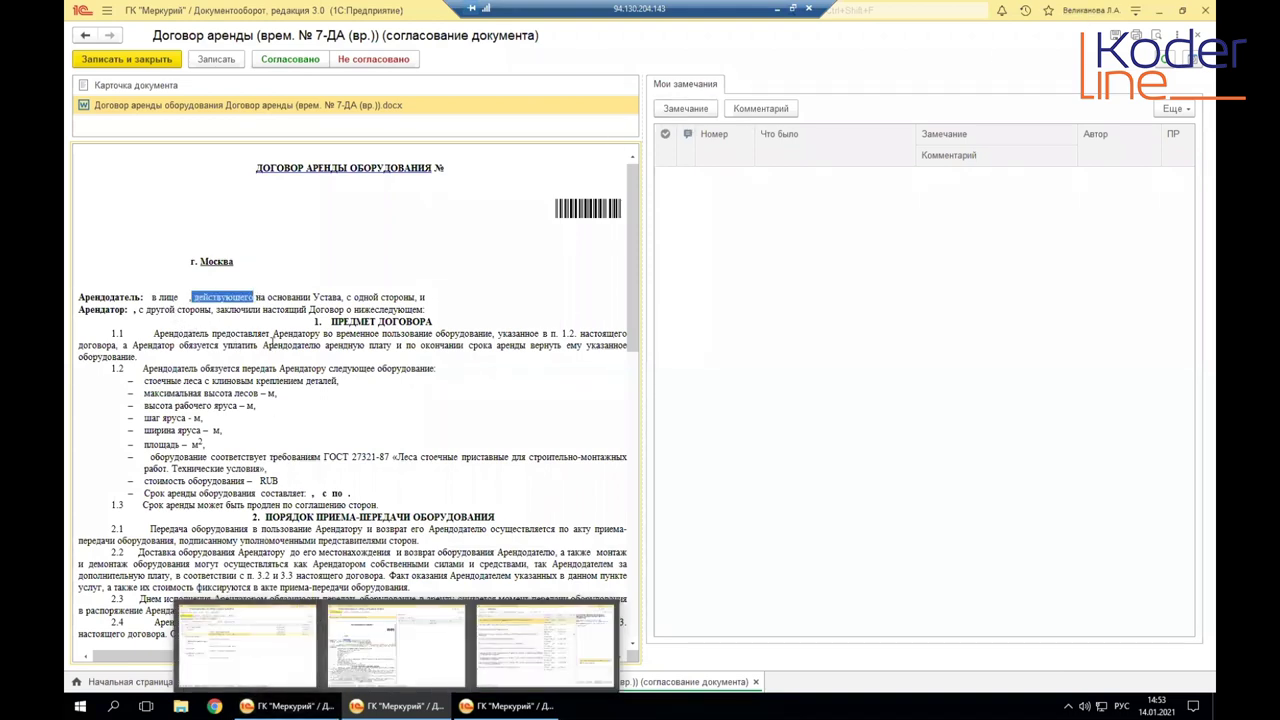
click(156, 333)
drag(156, 333, 444, 456)
drag(195, 297, 254, 297)
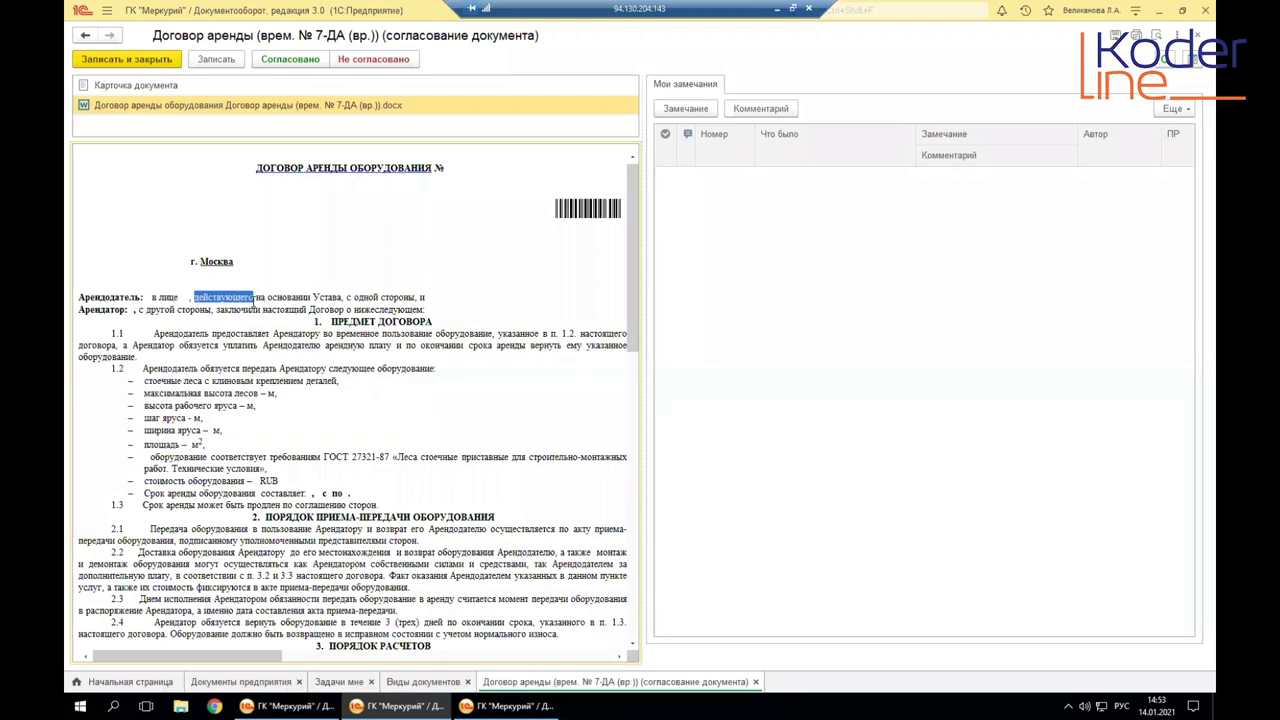
click(688, 109)
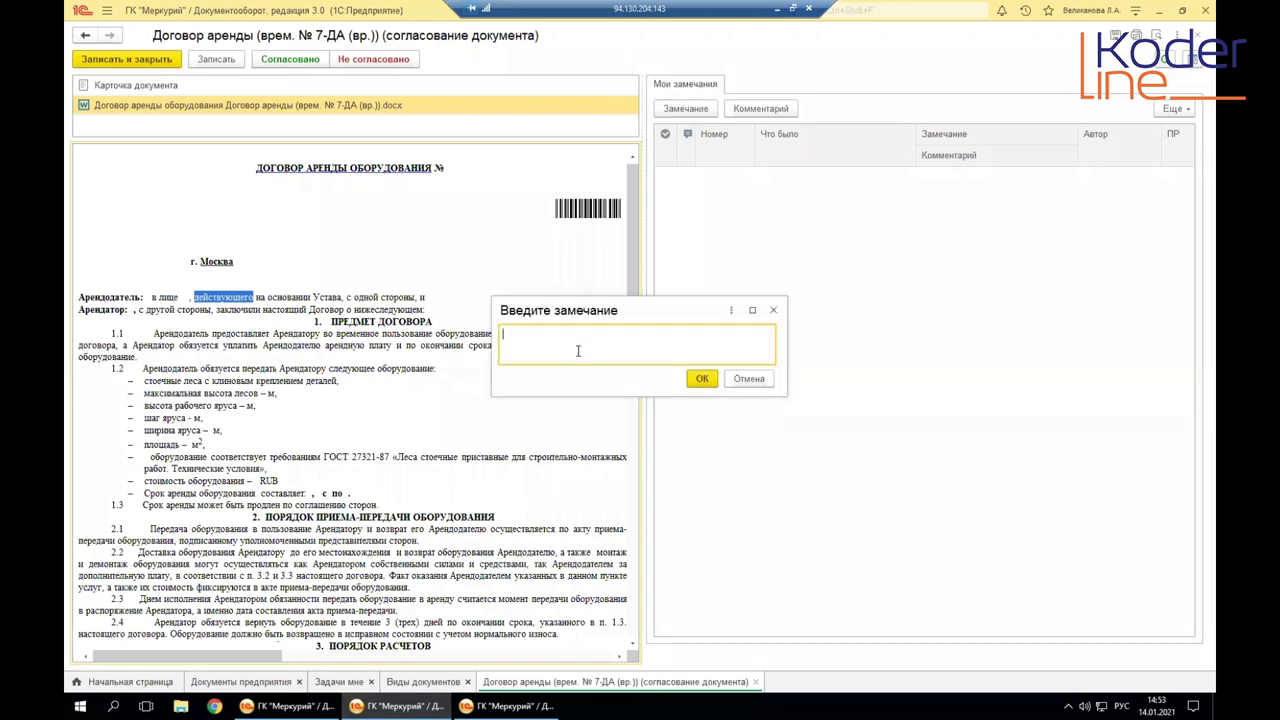
text(123)
key(ctrl+a)
text(з)
text(амечание от Великанова)
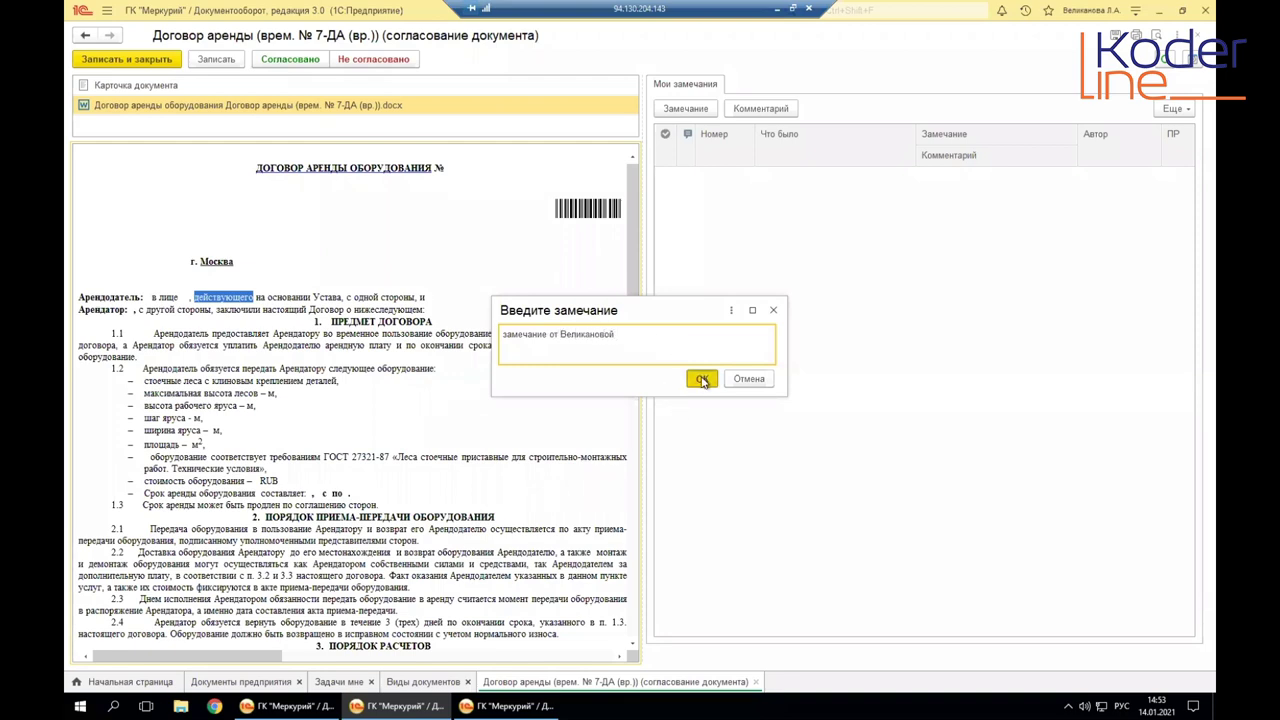
click(702, 378)
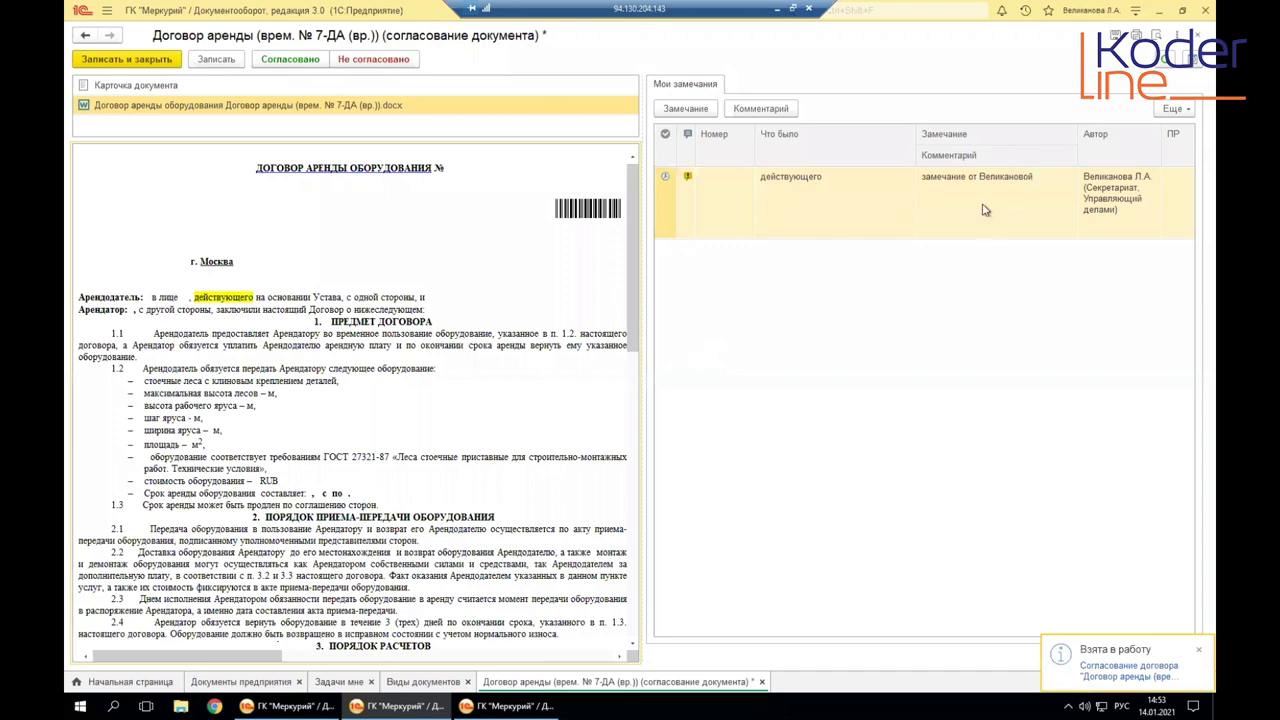
click(990, 226)
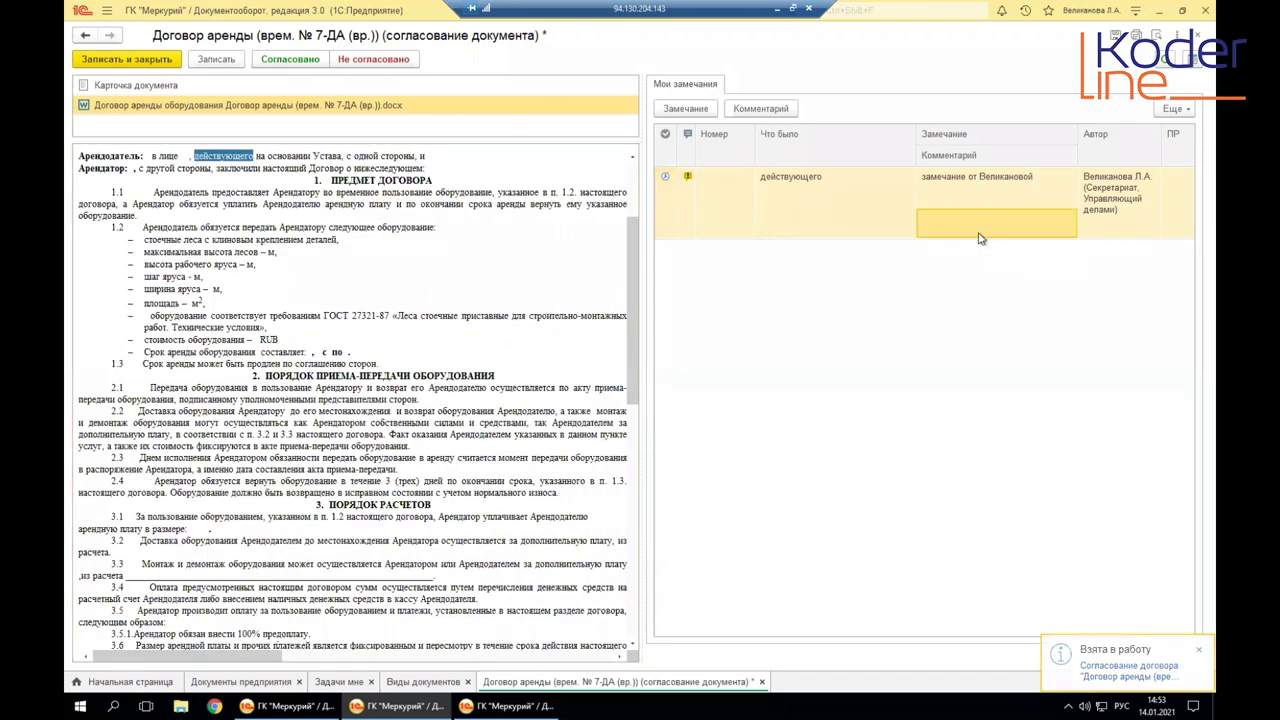
Step: Attach a comment to the full text of clause 2.3, stating that it is a comment from the reviewer
click(253, 240)
scroll(213, 390, down, 5)
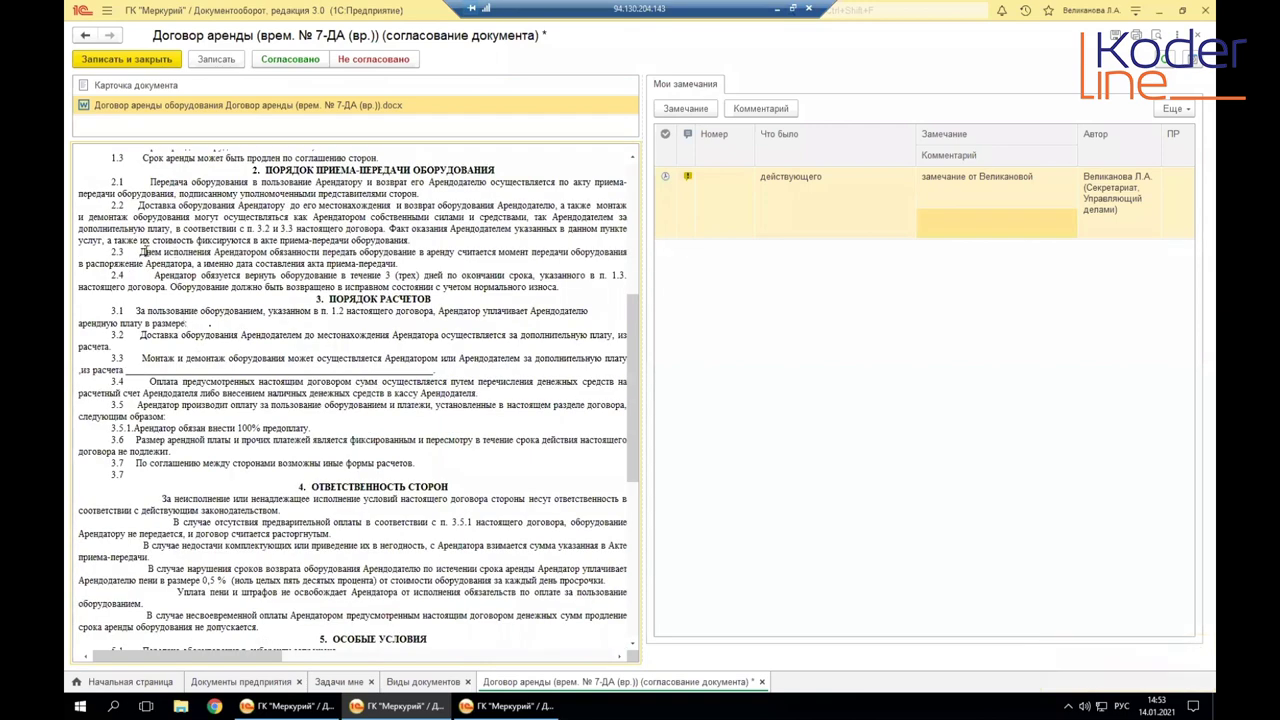
drag(141, 252, 401, 264)
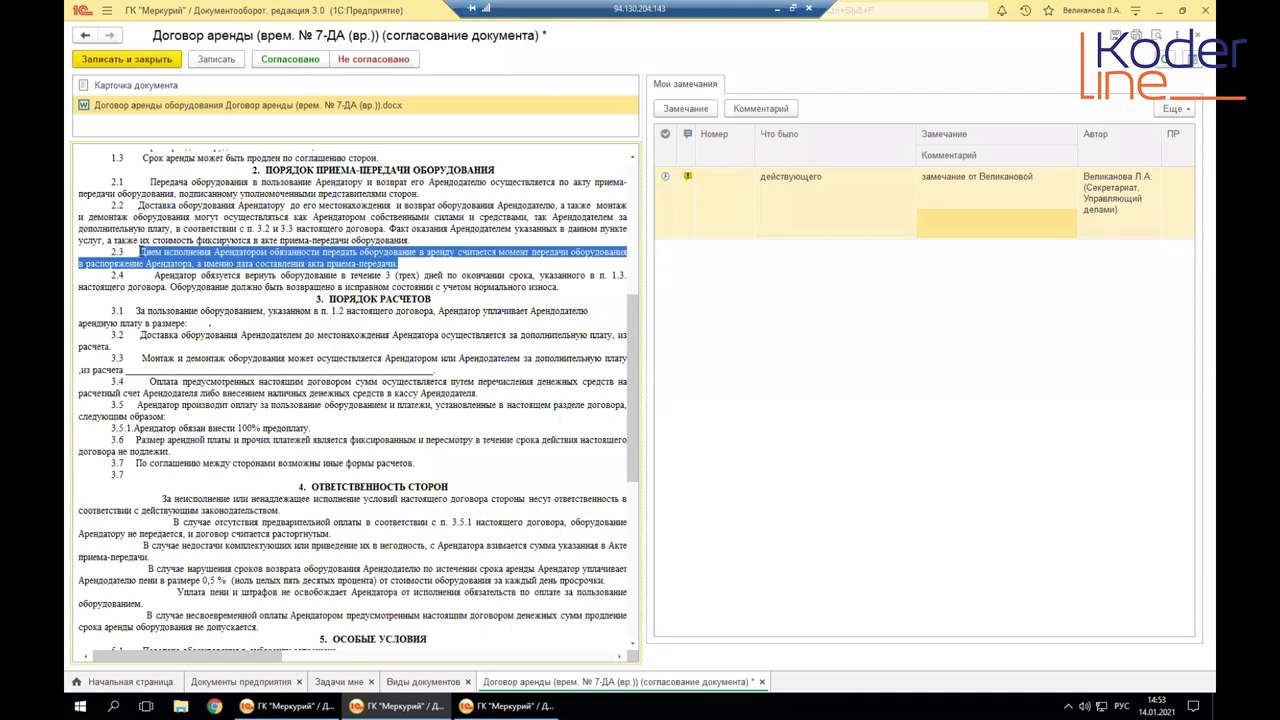
click(760, 108)
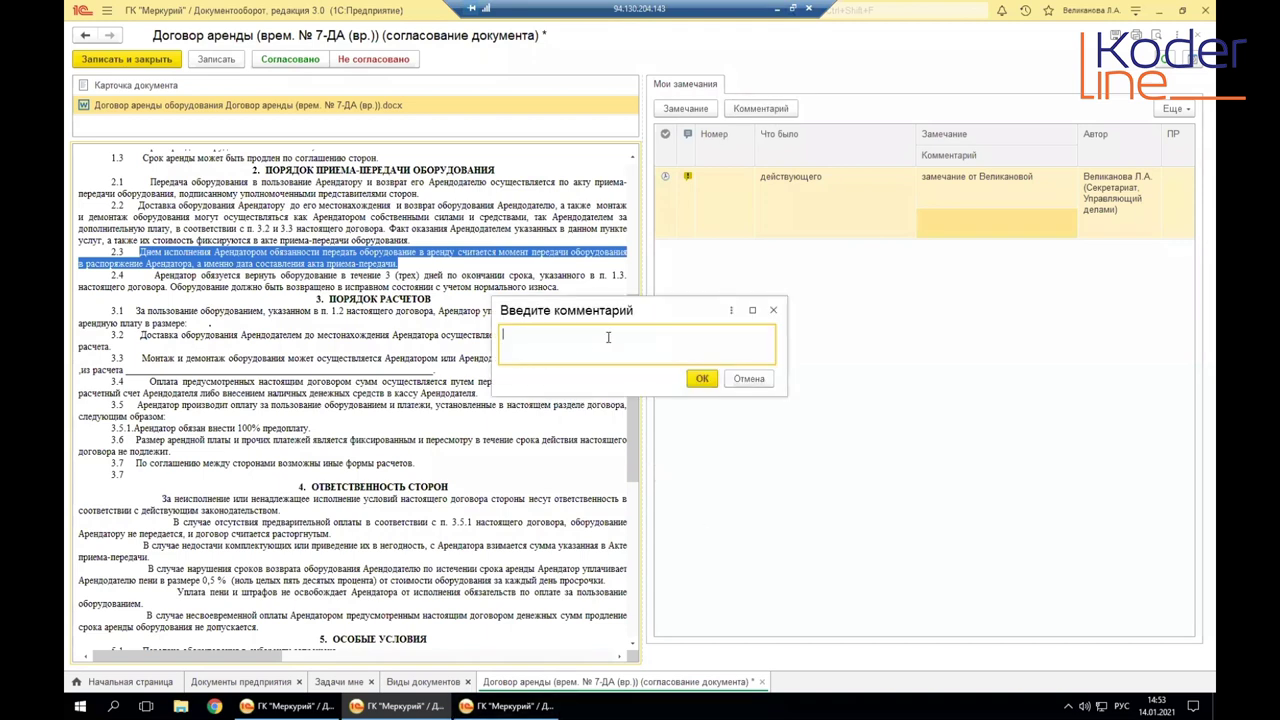
text(комментарий от Великановой)
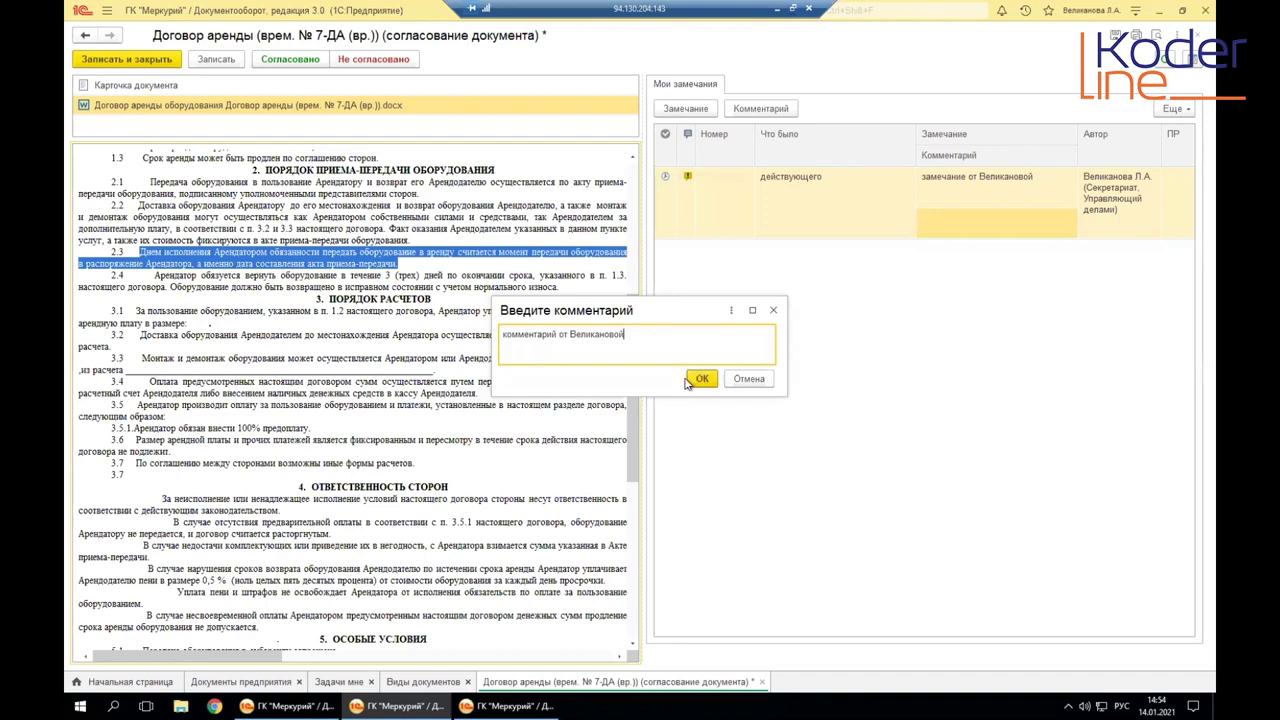
click(701, 379)
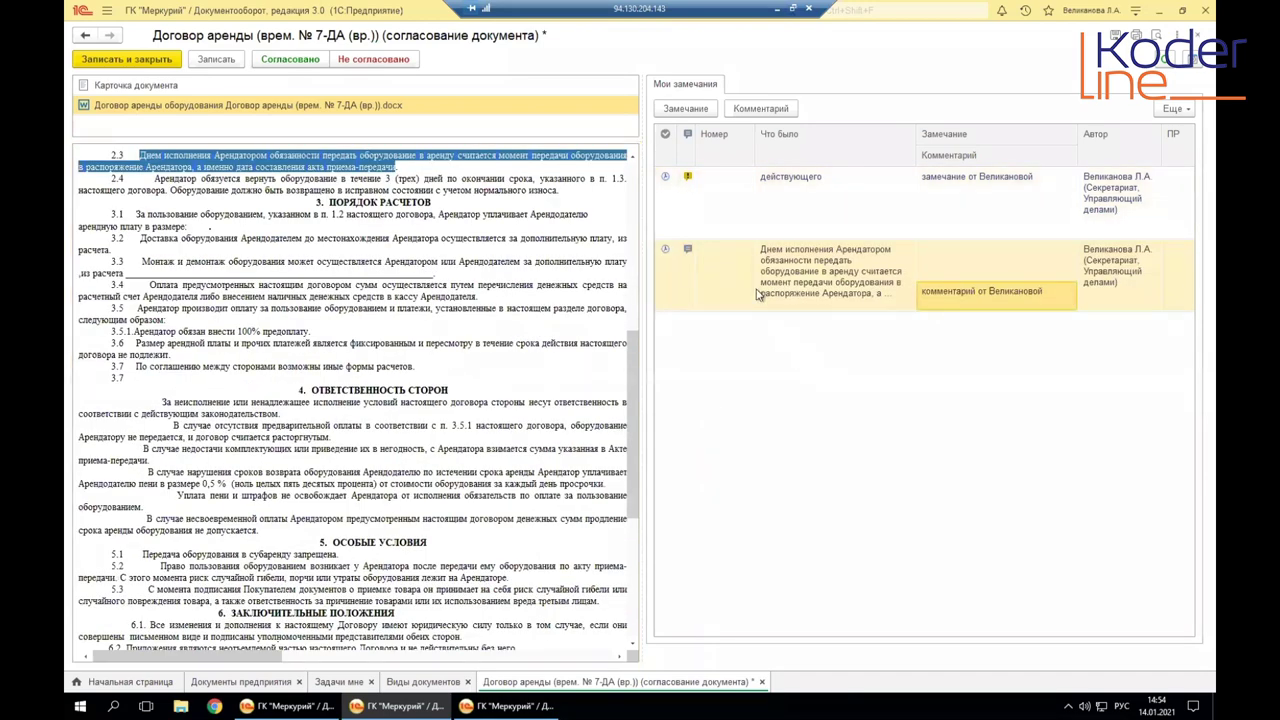
Step: Try to approve the document with the remark on "действующего" still in the list
click(690, 192)
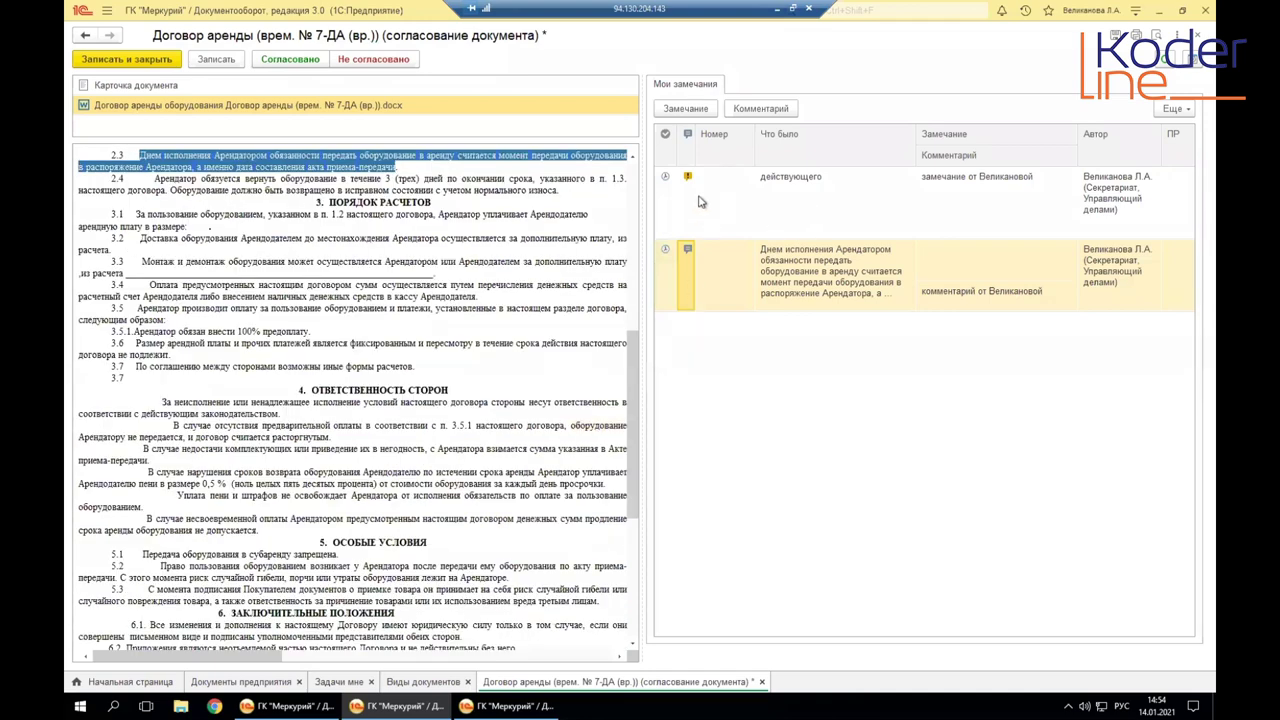
click(690, 183)
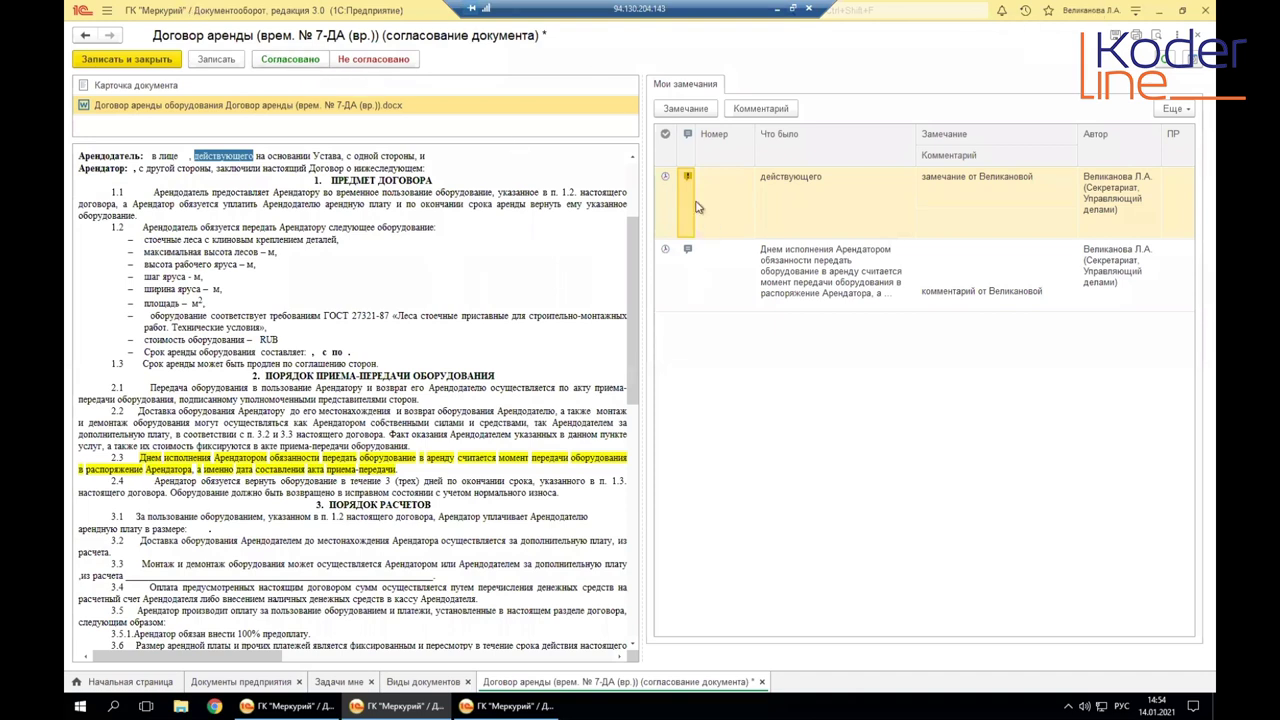
key(Right)
click(290, 59)
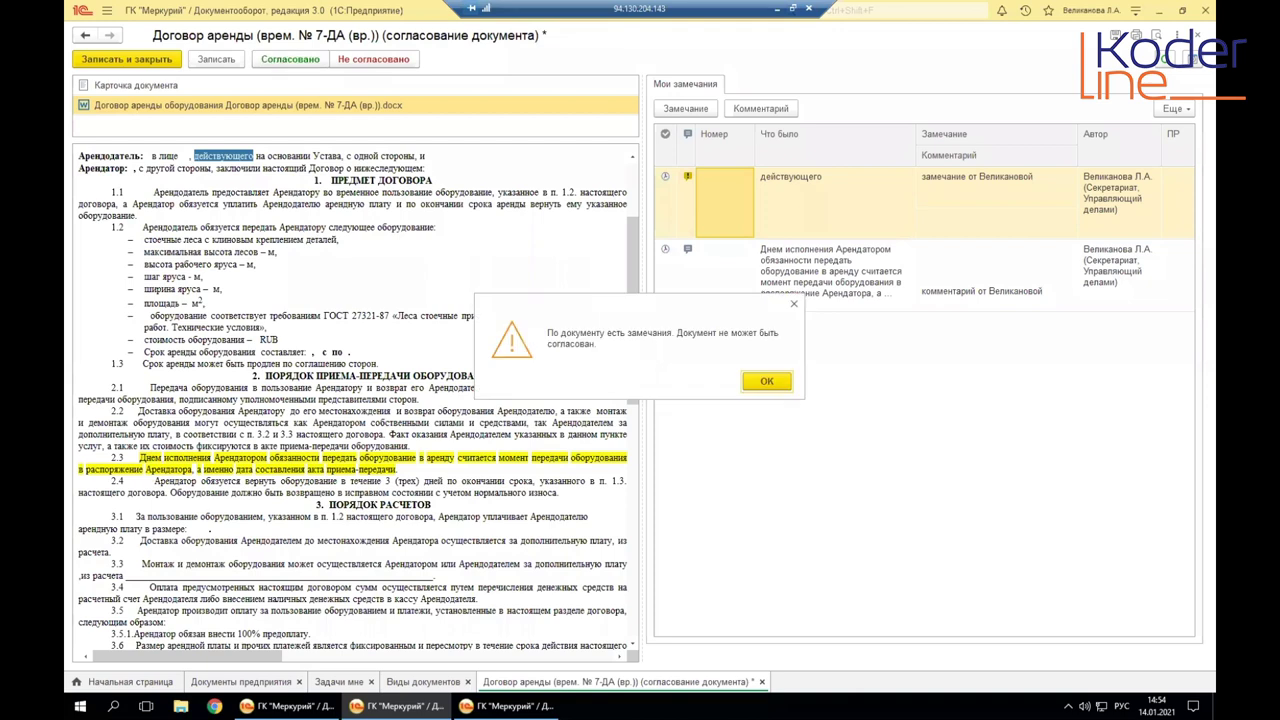
click(794, 304)
Step: Check the actions available for the remark and the contract text, and locate the remark and the clause 2.3 comment in the contract
right_click(767, 195)
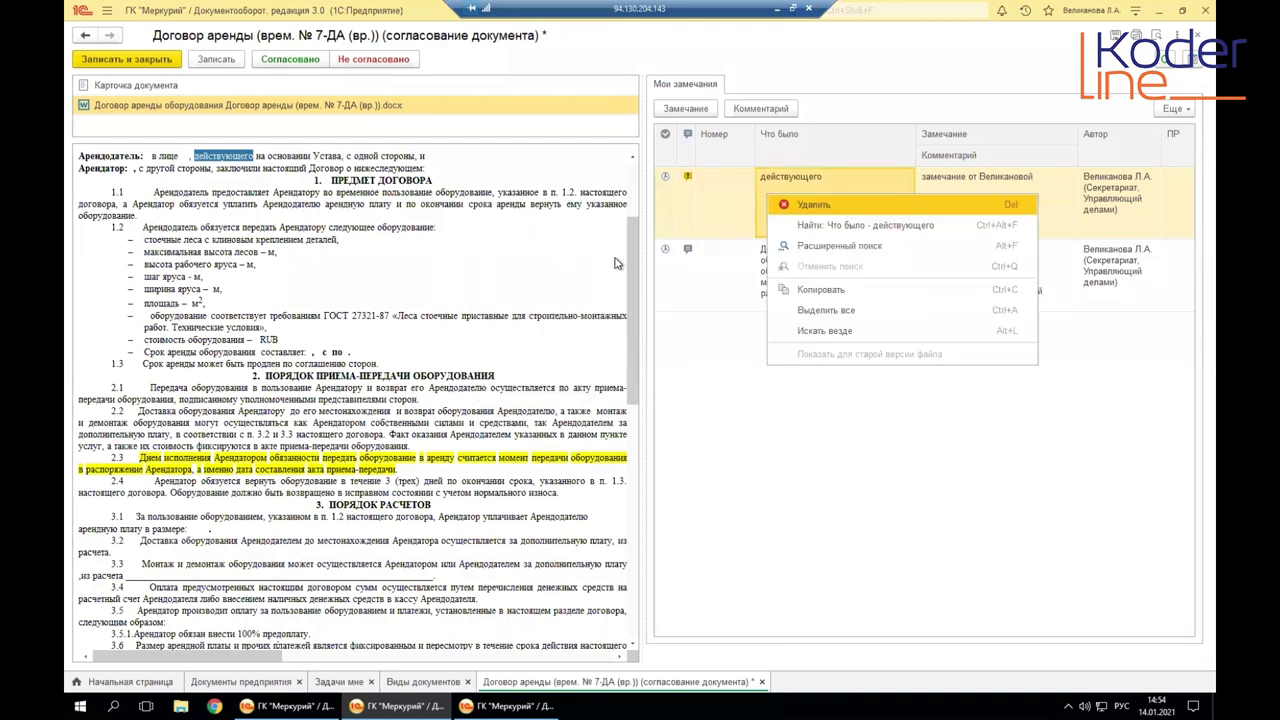
click(686, 203)
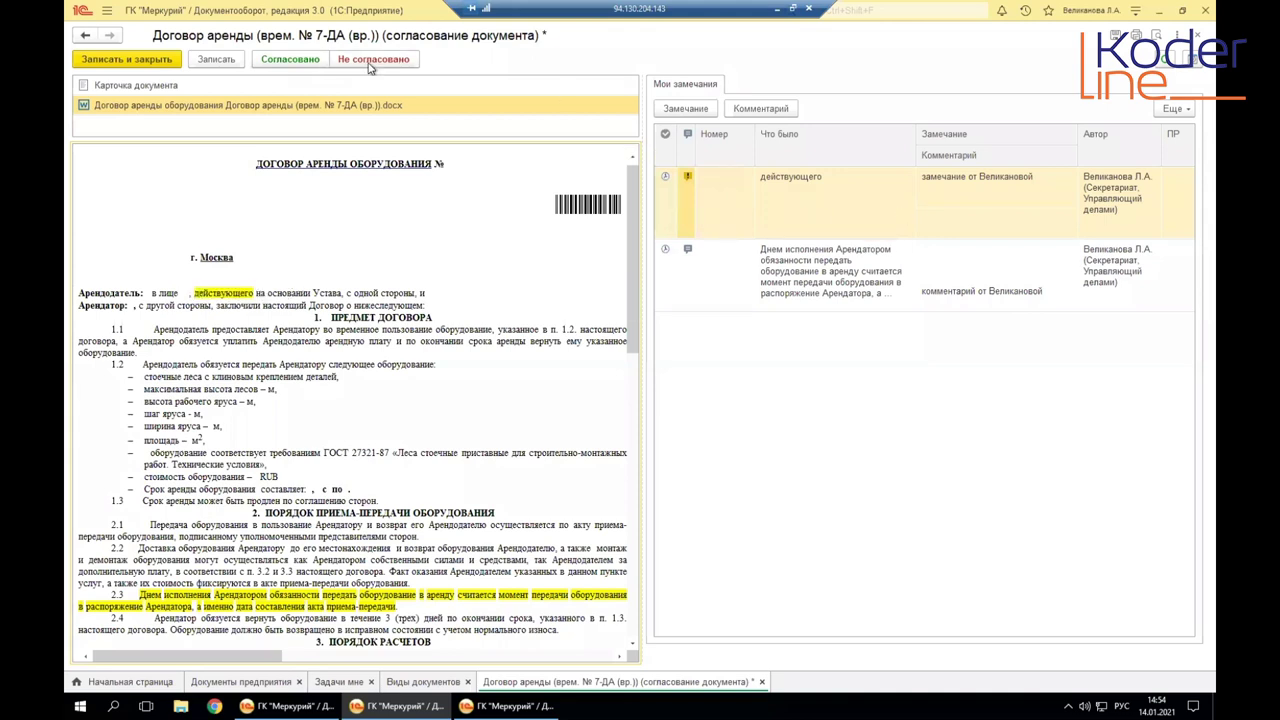
click(698, 279)
click(803, 293)
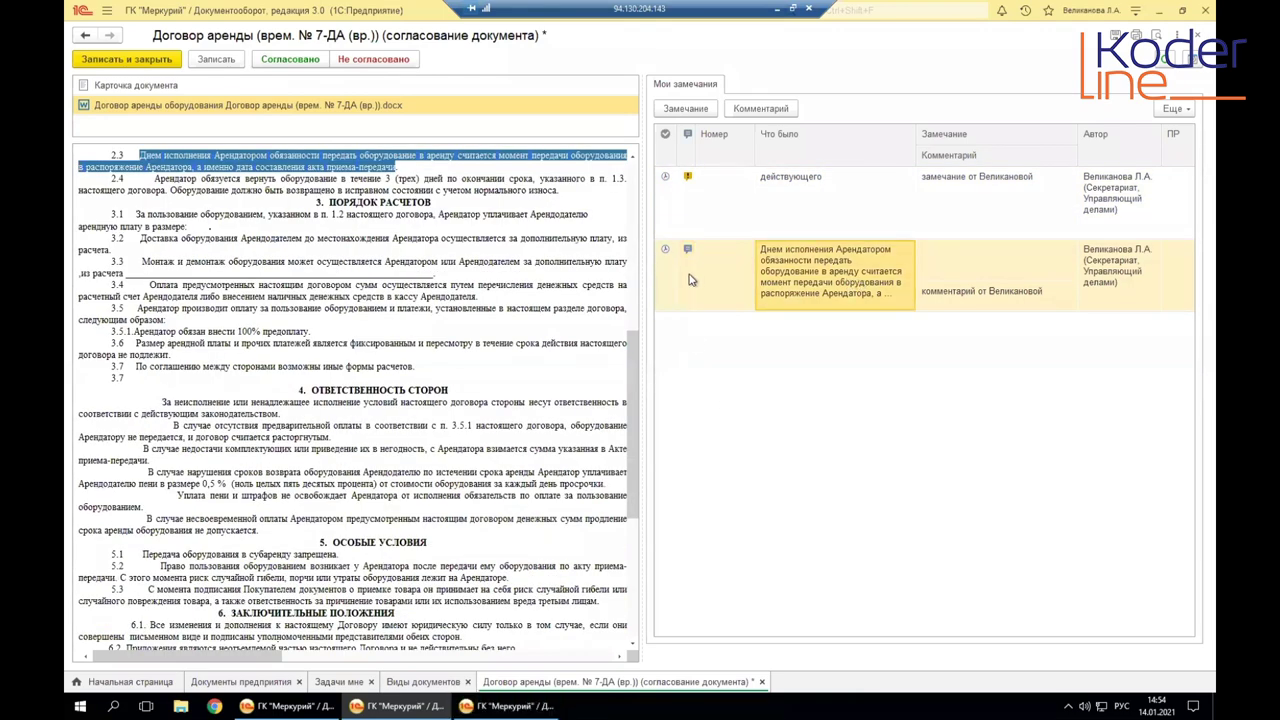
click(689, 280)
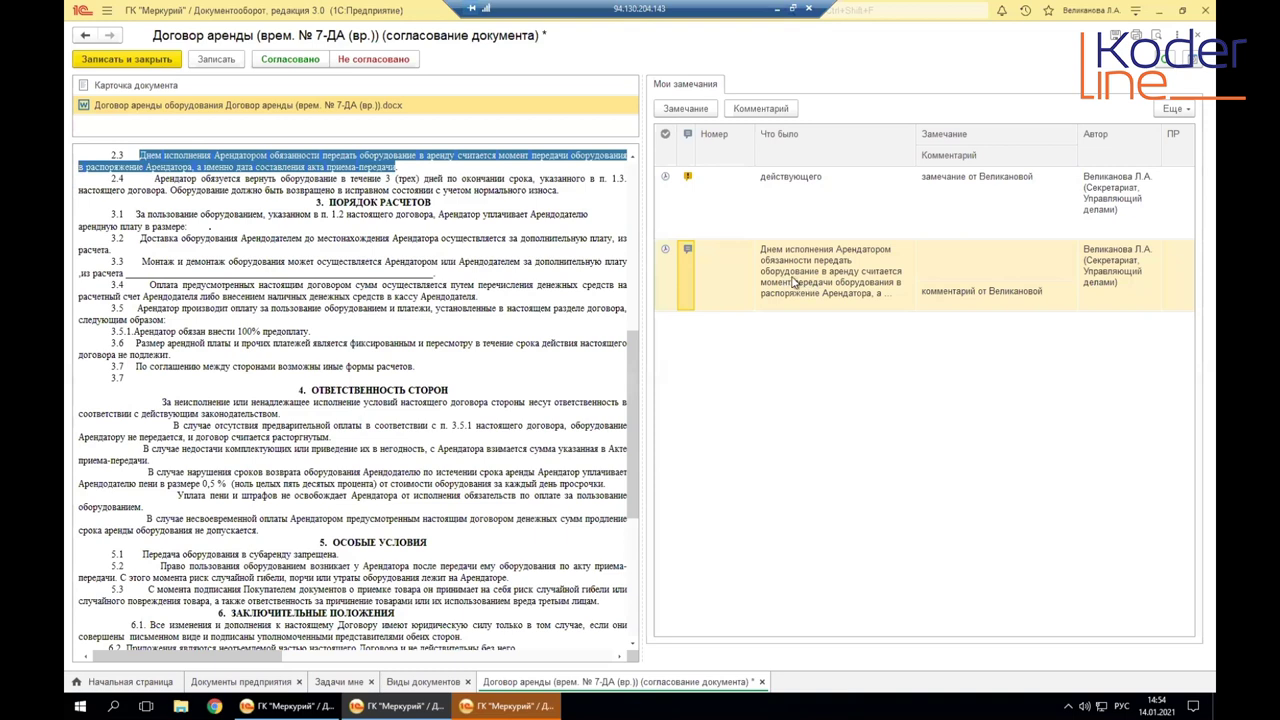
click(820, 277)
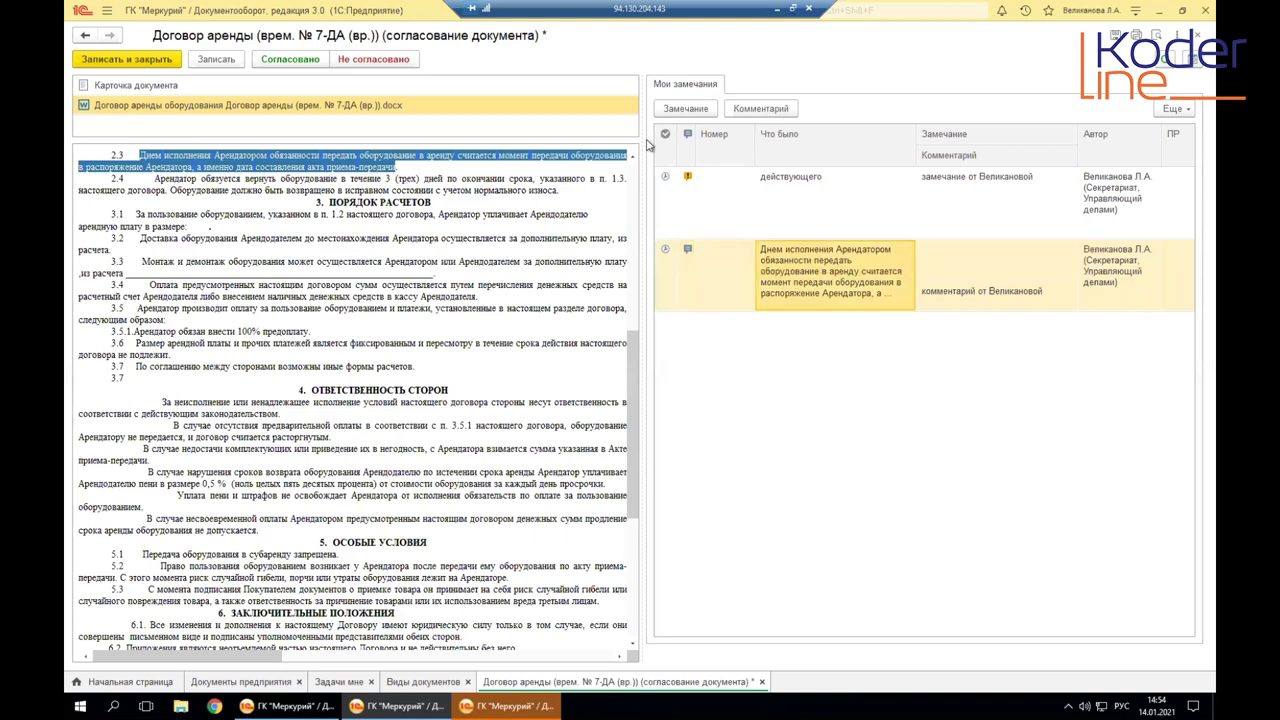
drag(287, 261, 512, 262)
right_click(522, 264)
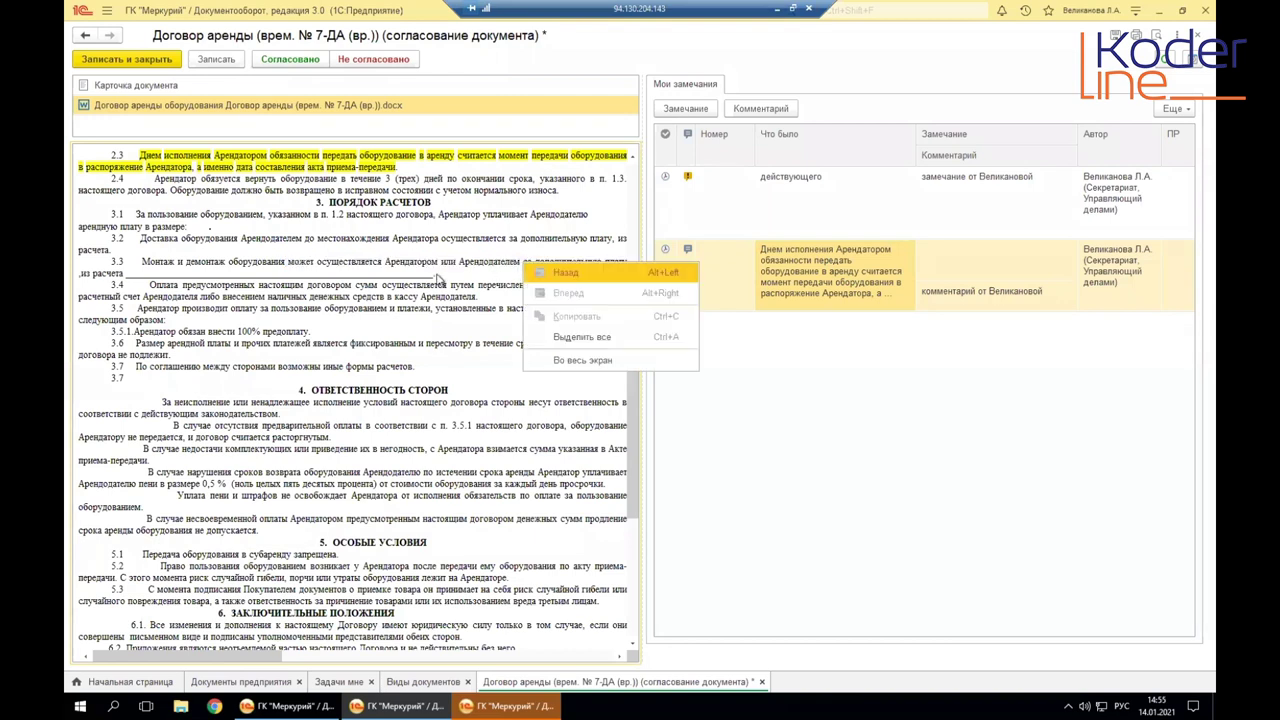
Step: Select "Арендатором или Арендодателем" in clause 3.3 and reject the rental agreement with the "Не согласовано" decision
click(384, 261)
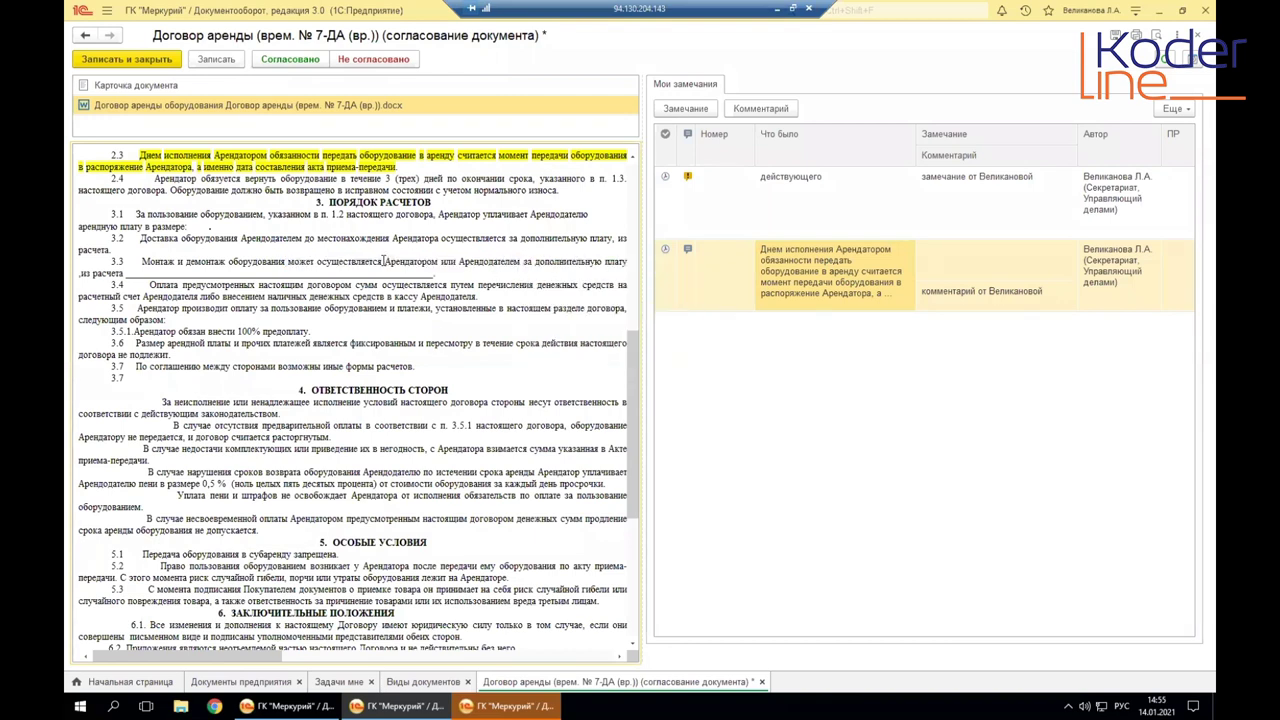
drag(386, 261, 525, 265)
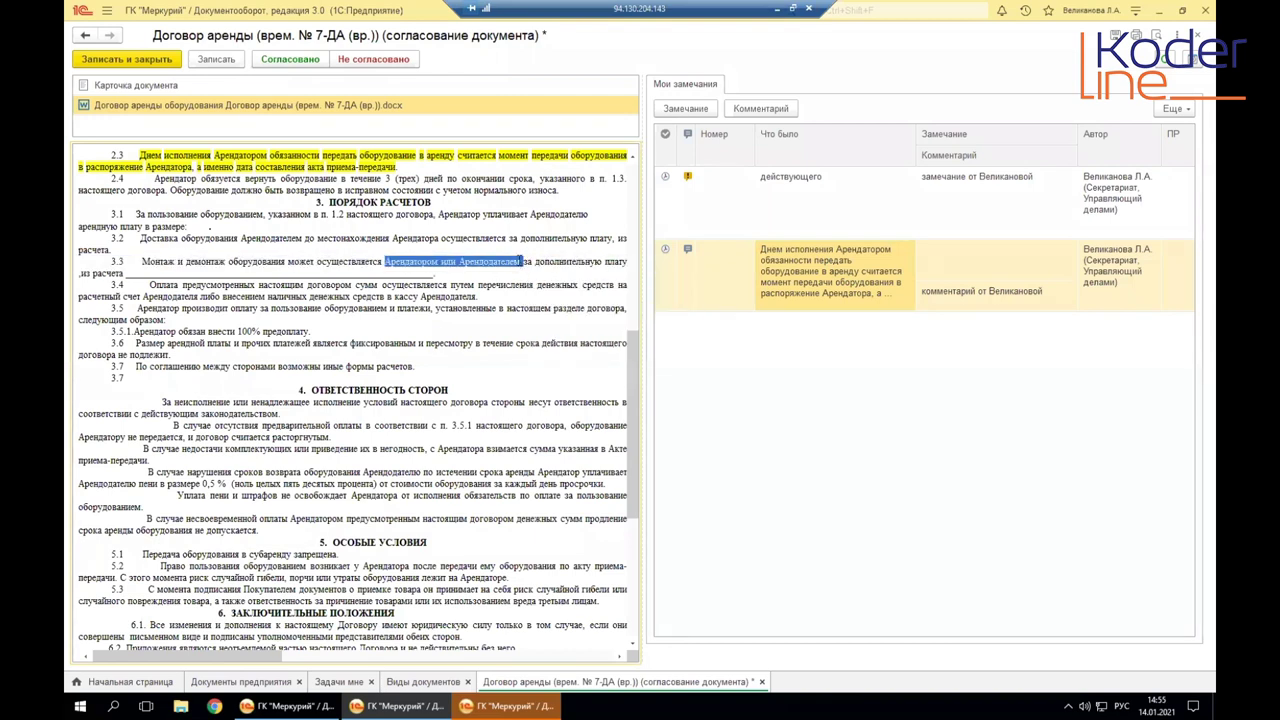
click(388, 62)
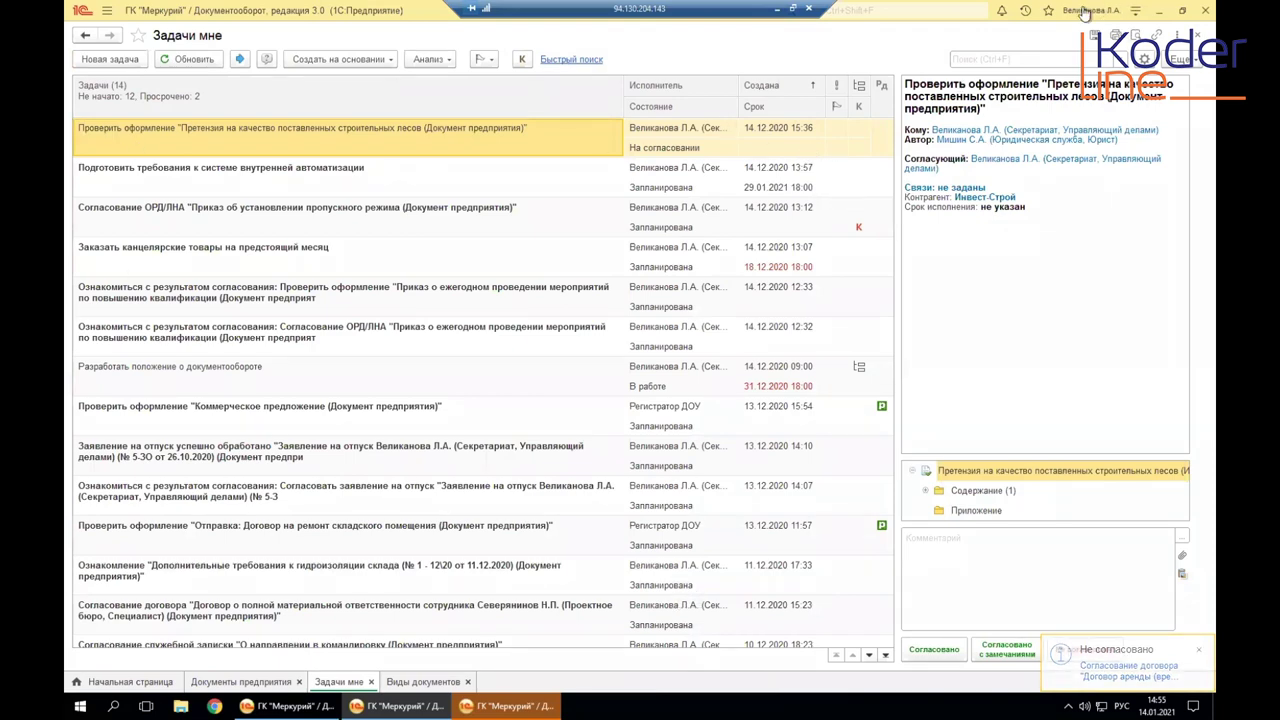
Step: Switch to the initiator's session and check each reviewer's approval state in the rental agreement's processing actions
click(290, 706)
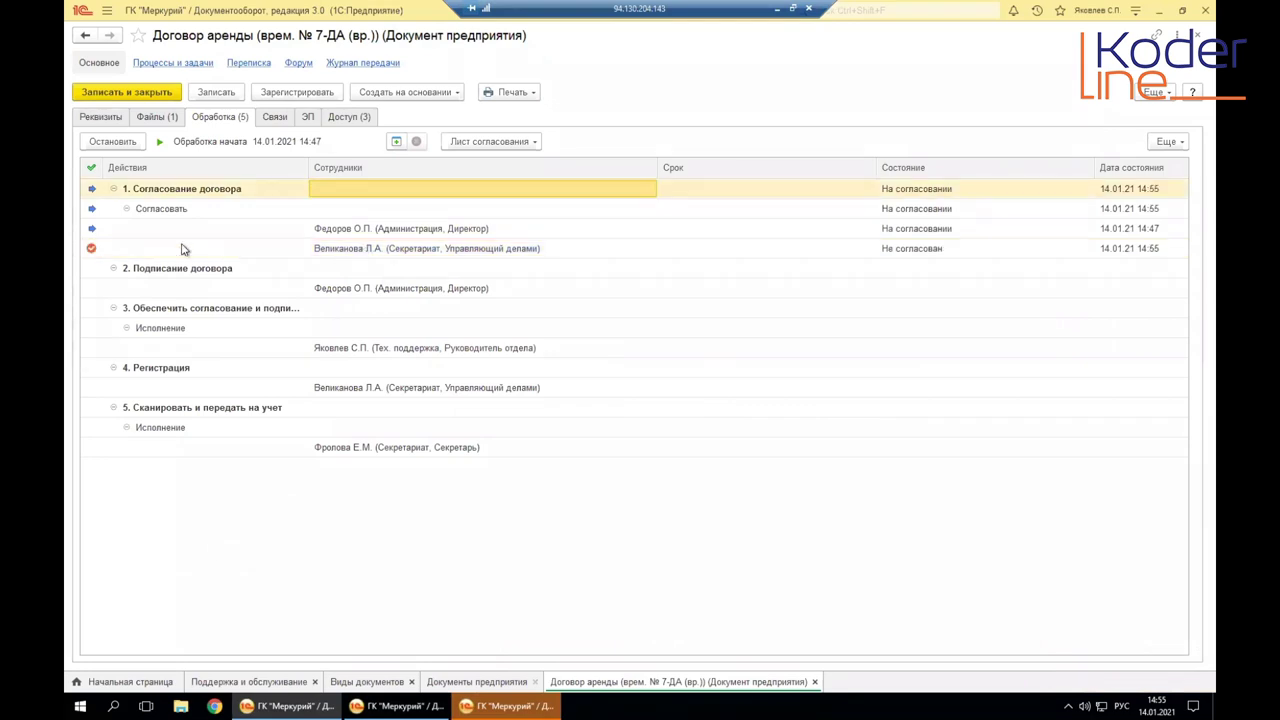
click(150, 236)
click(148, 247)
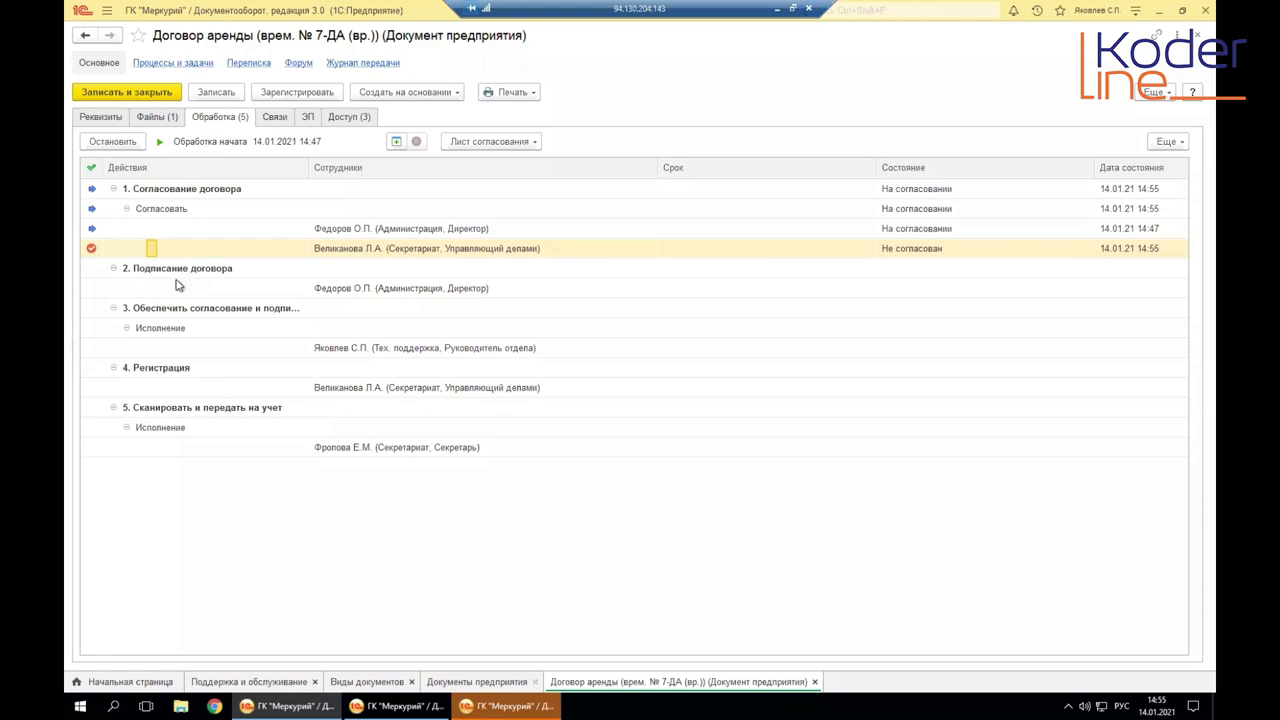
click(94, 250)
click(925, 255)
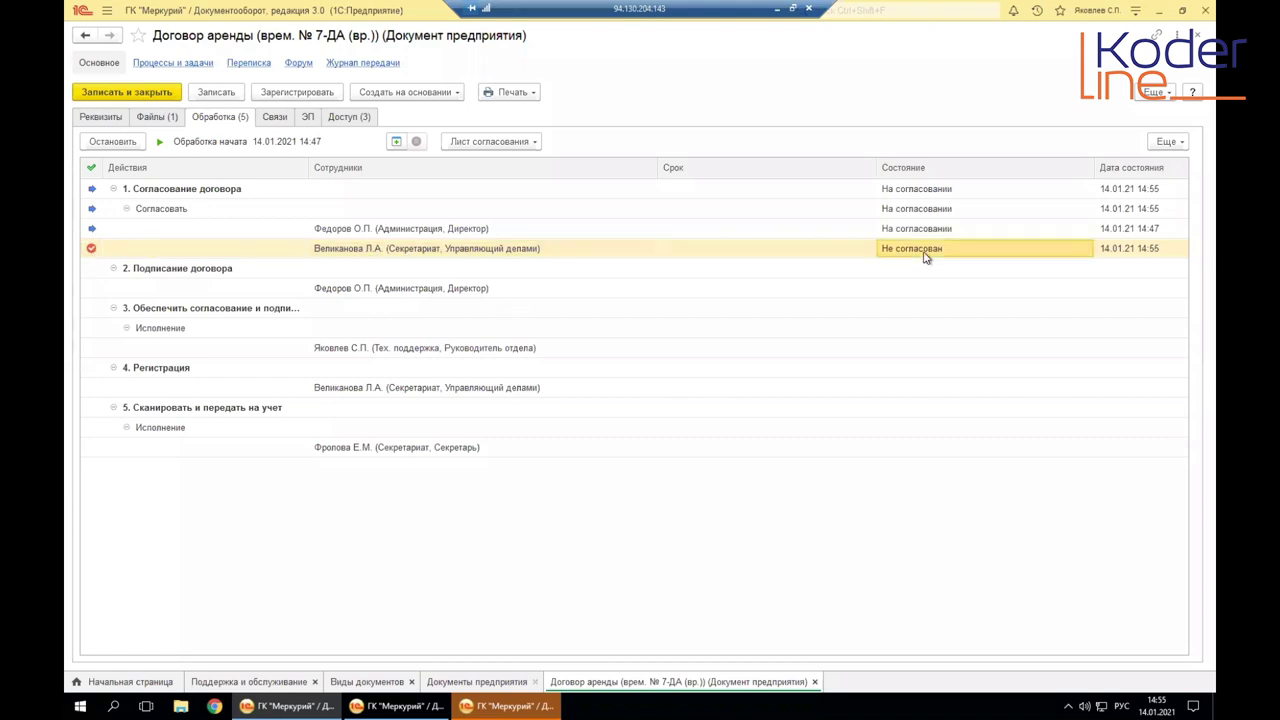
click(352, 232)
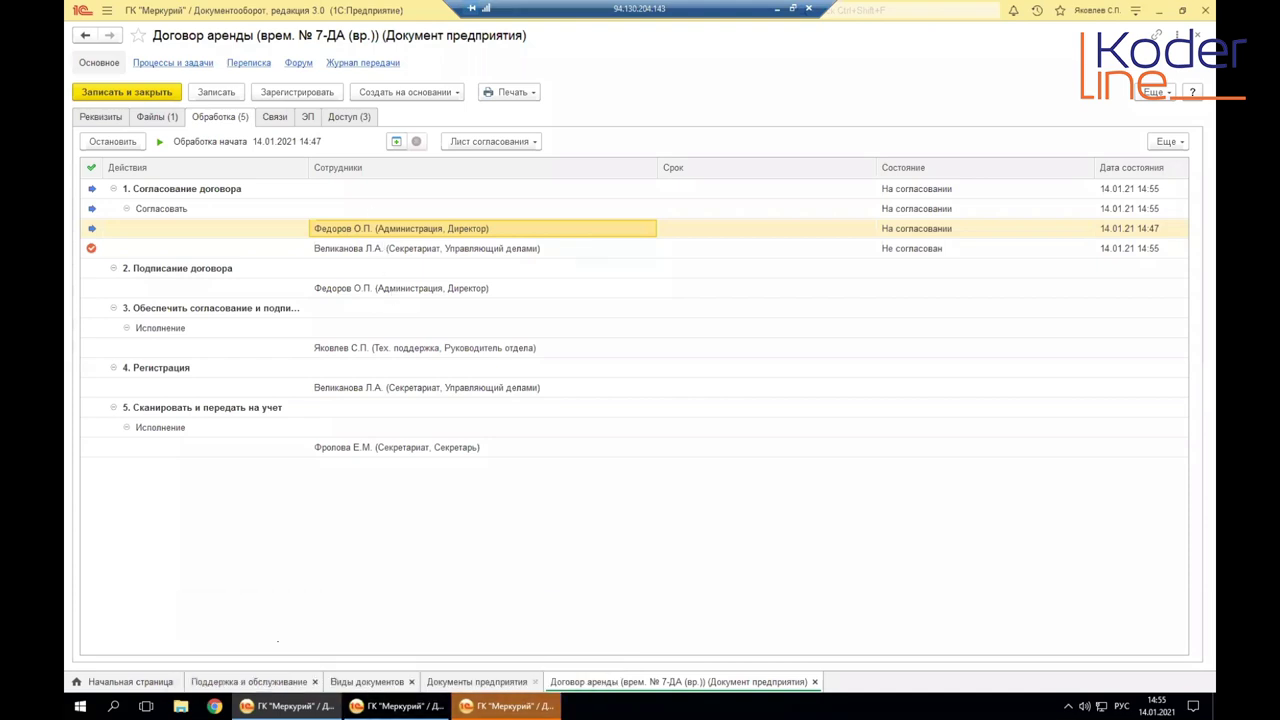
Step: Switch to the director's session, open the rental agreement's approval task from its notification and look through the contract text
click(505, 706)
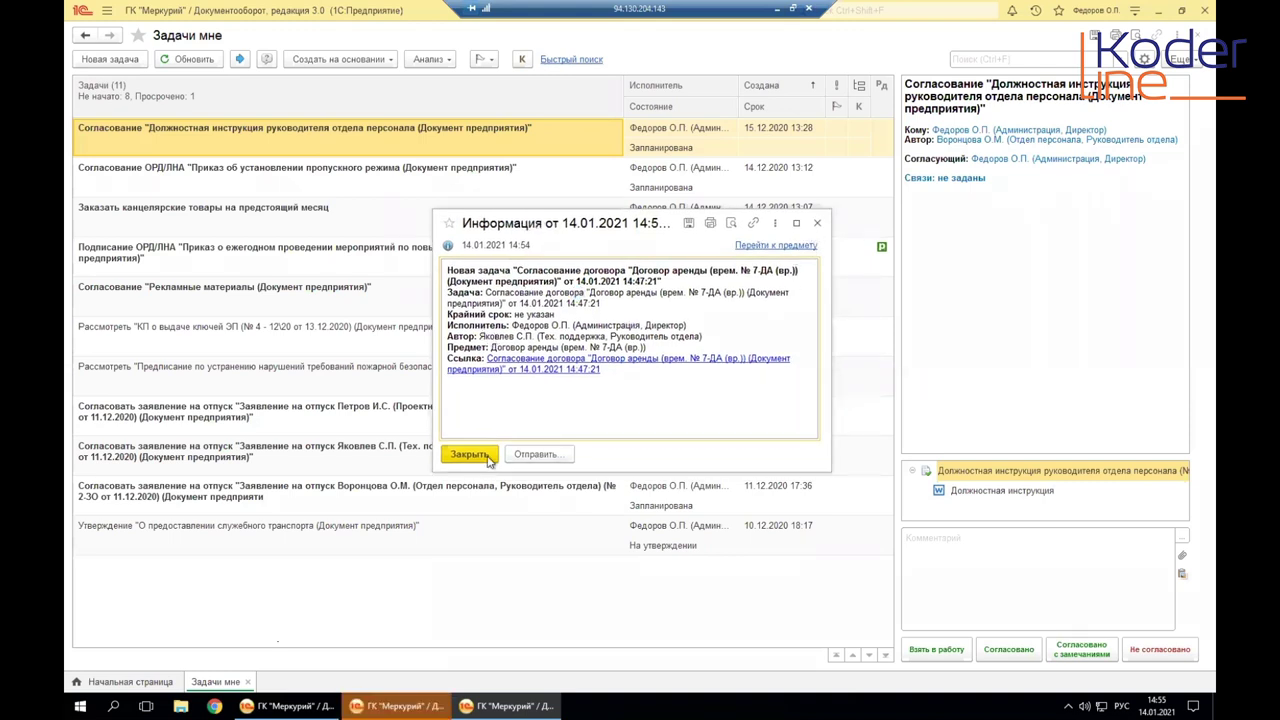
click(527, 359)
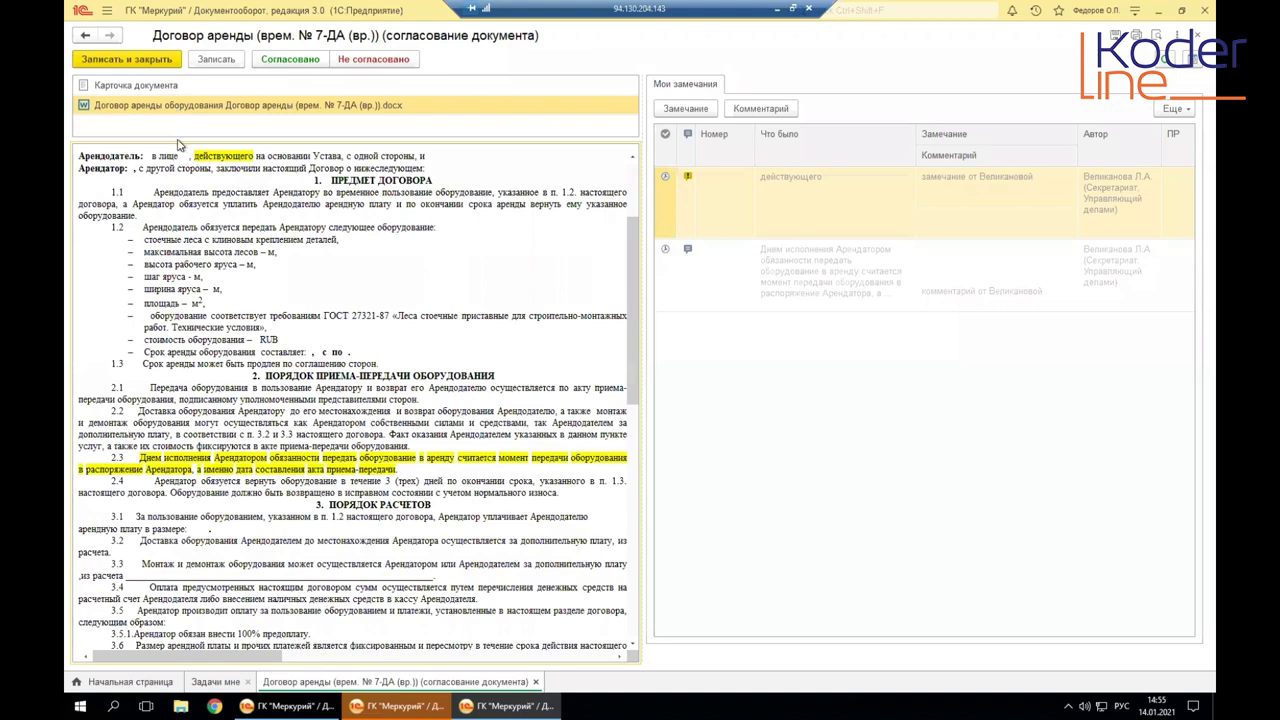
scroll(184, 250, down, 3)
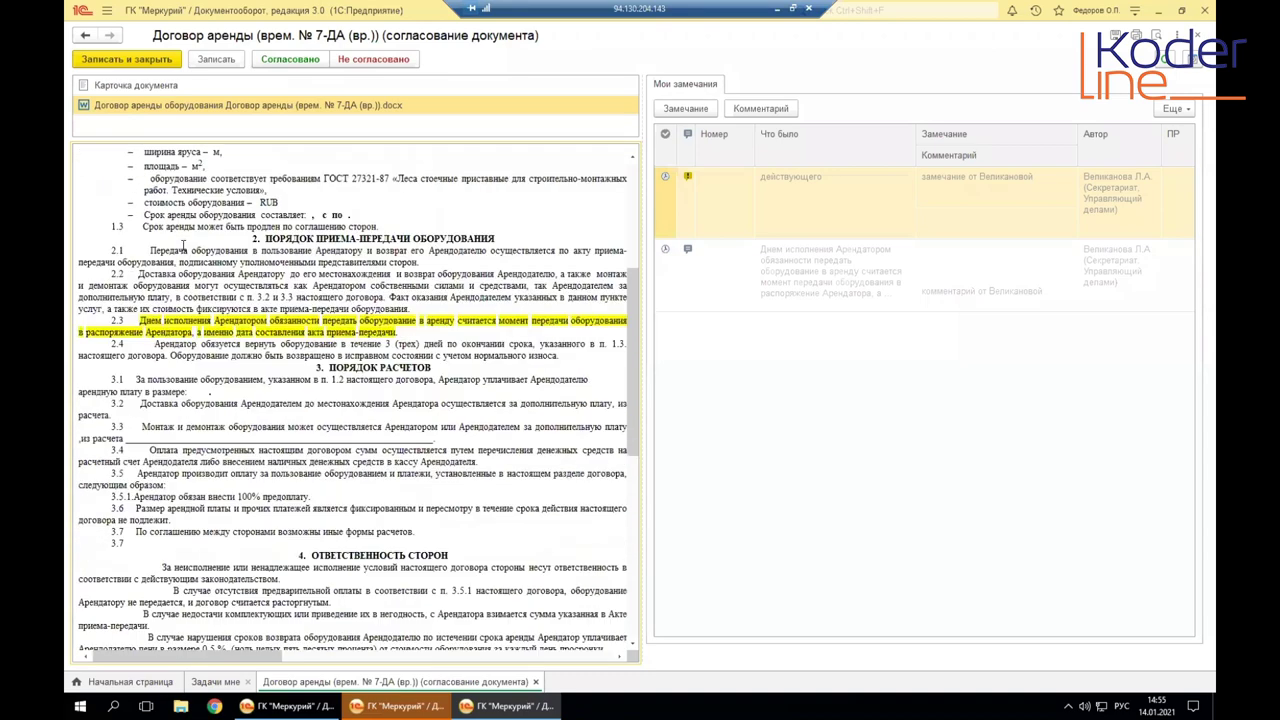
scroll(186, 253, up, 4)
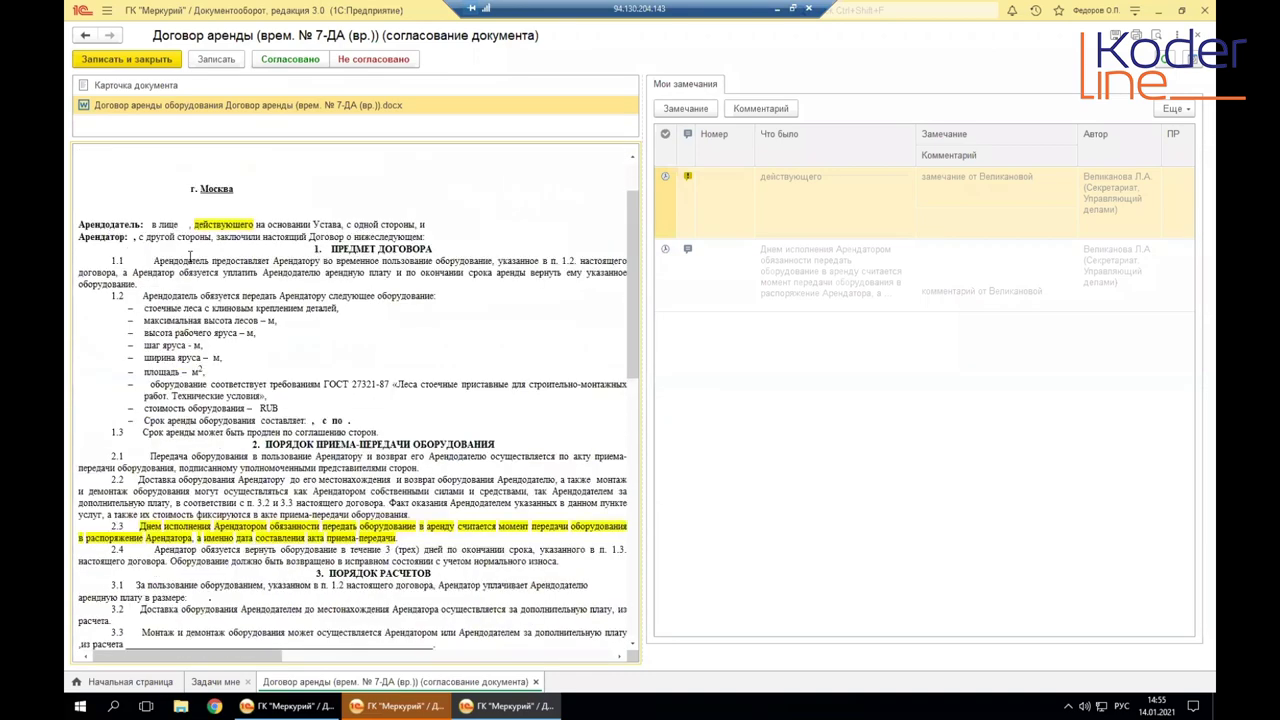
Step: Examine the other reviewer's remark on "действующего" and the clause 2.3 comment, including their authors and locations in the contract
click(838, 207)
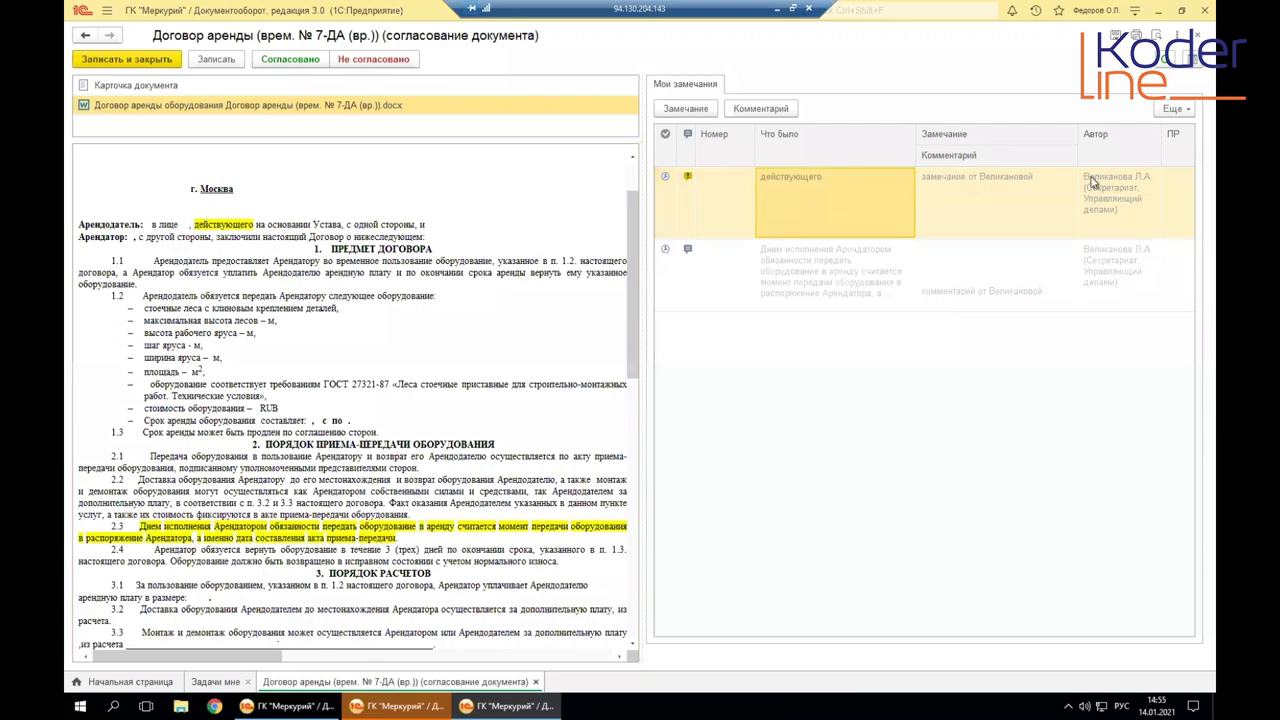
drag(245, 239, 313, 512)
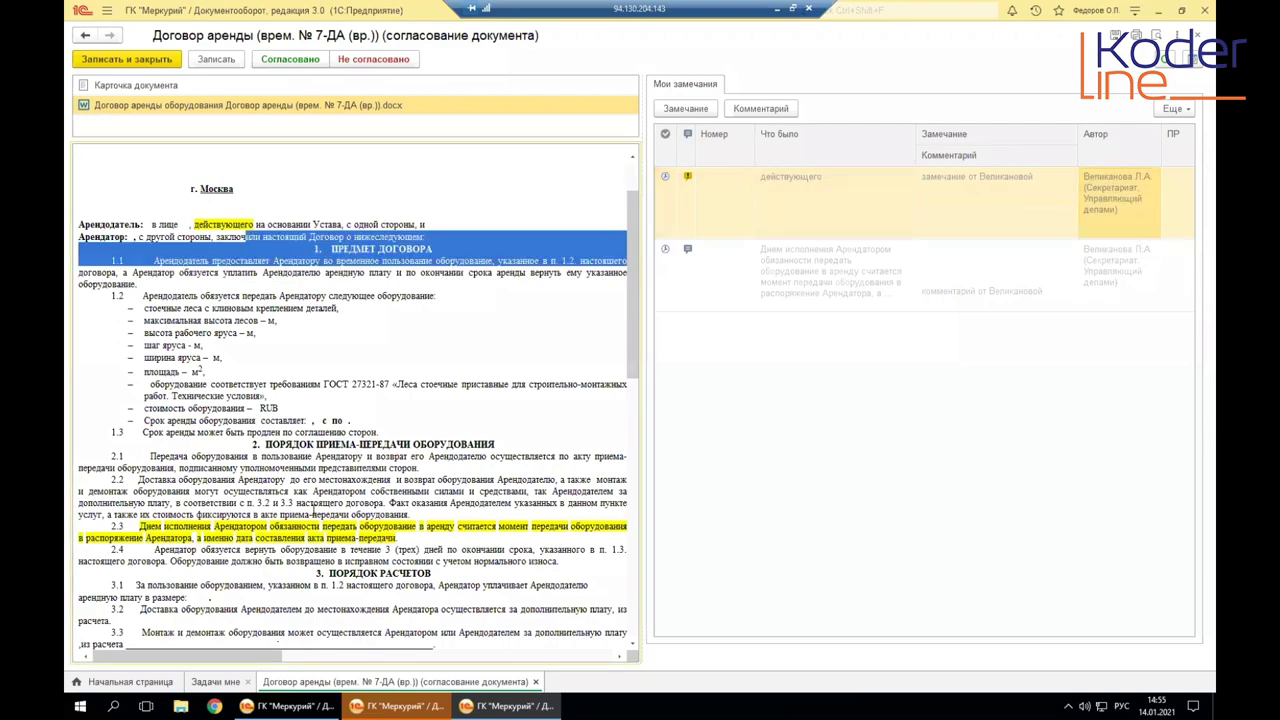
click(985, 293)
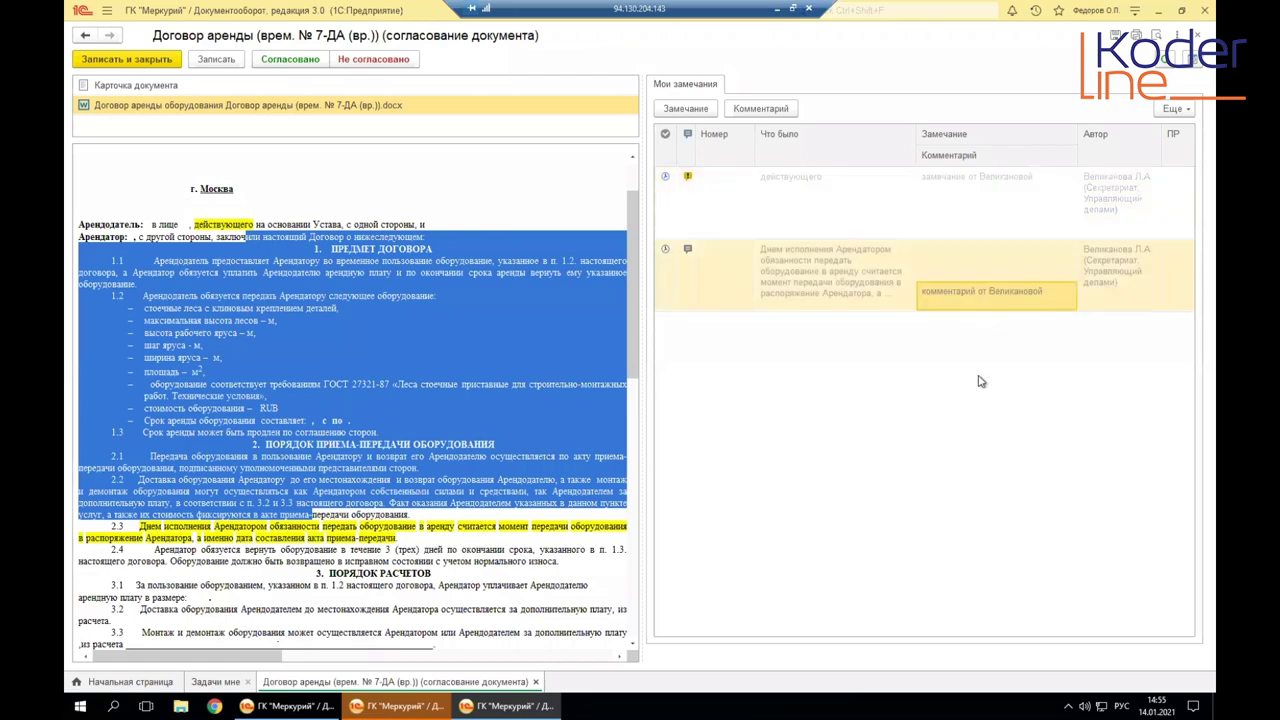
click(1118, 197)
click(1105, 300)
click(1105, 205)
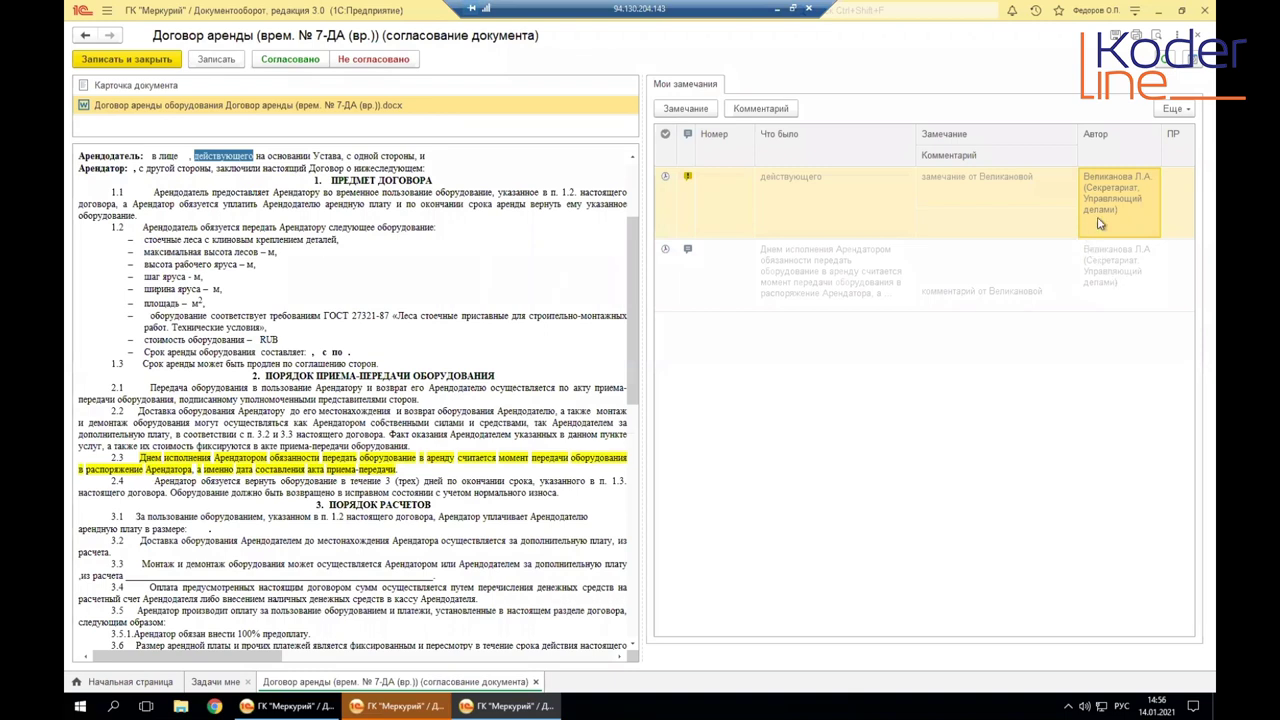
click(940, 200)
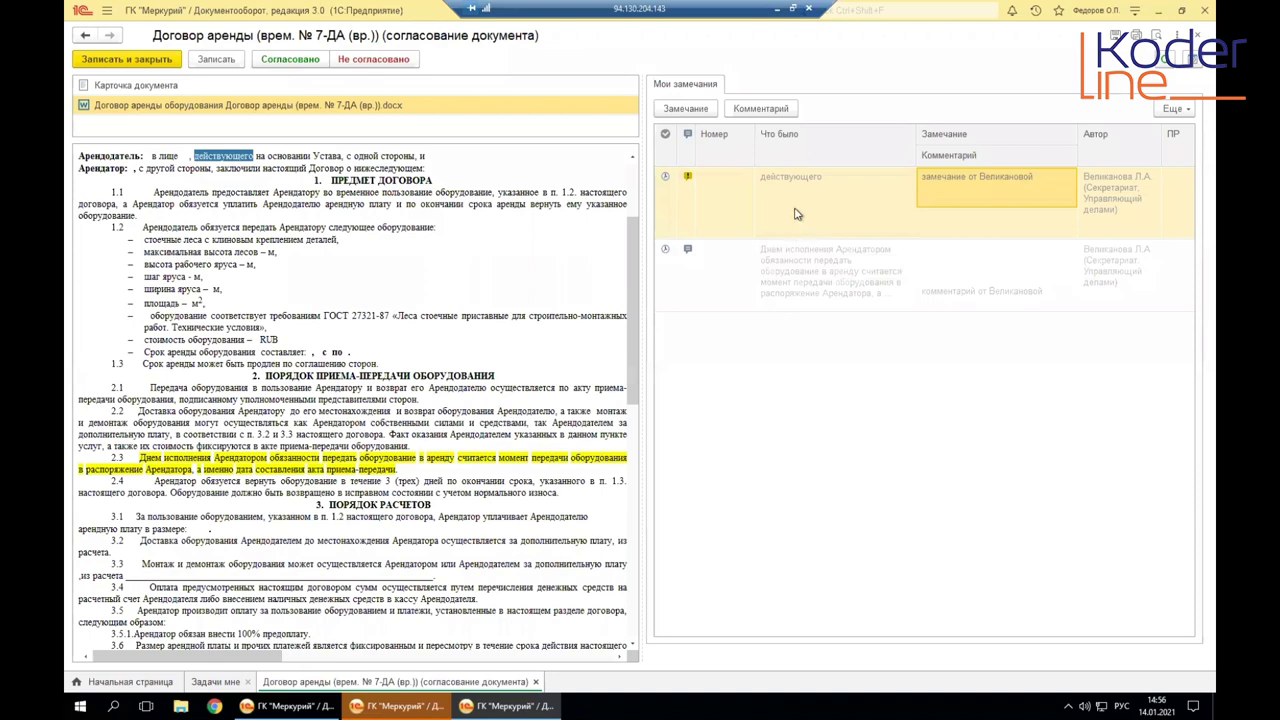
click(812, 287)
Step: Show remarks from all past approval stages, and switch back to only the current and previous stage
click(1176, 108)
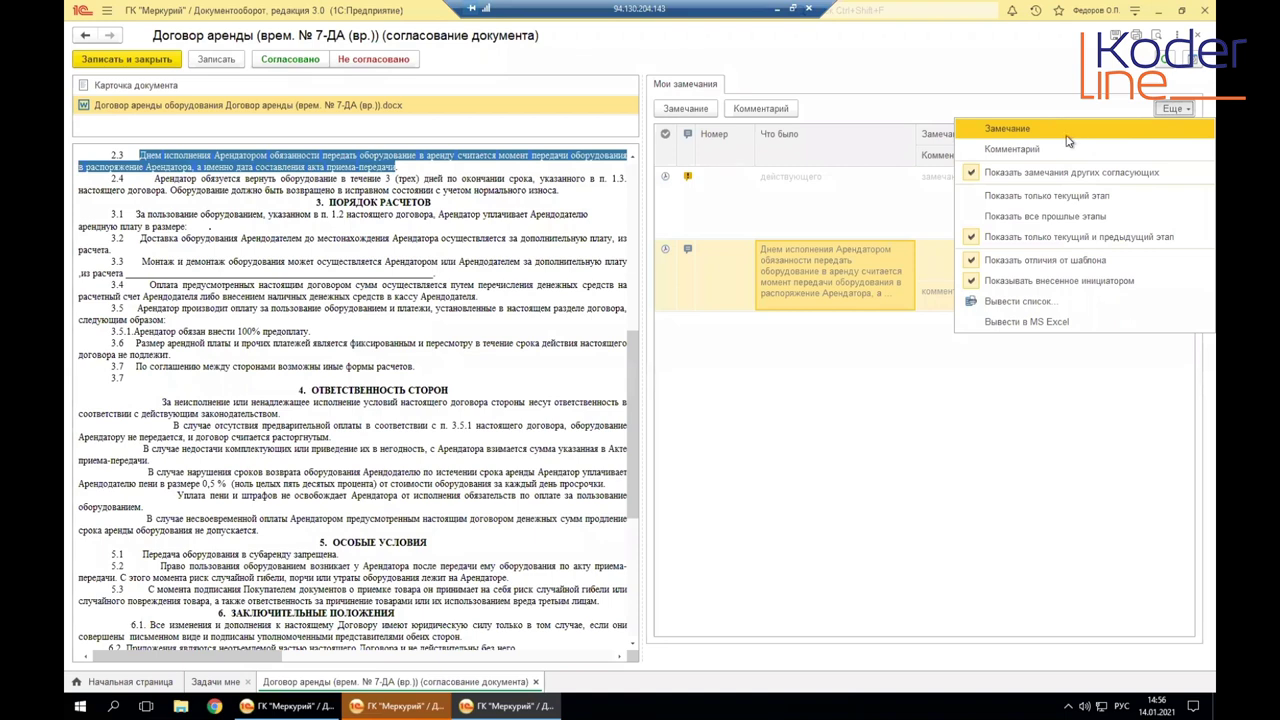
click(1035, 216)
click(1175, 110)
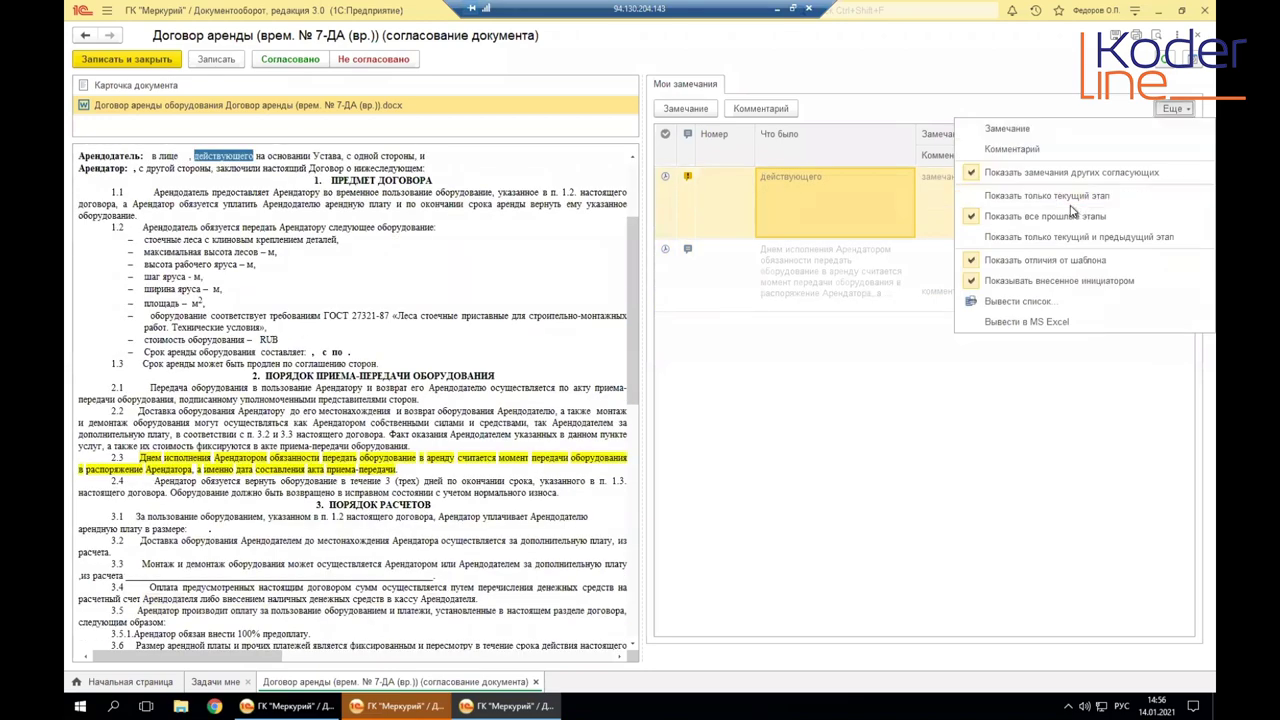
click(1055, 246)
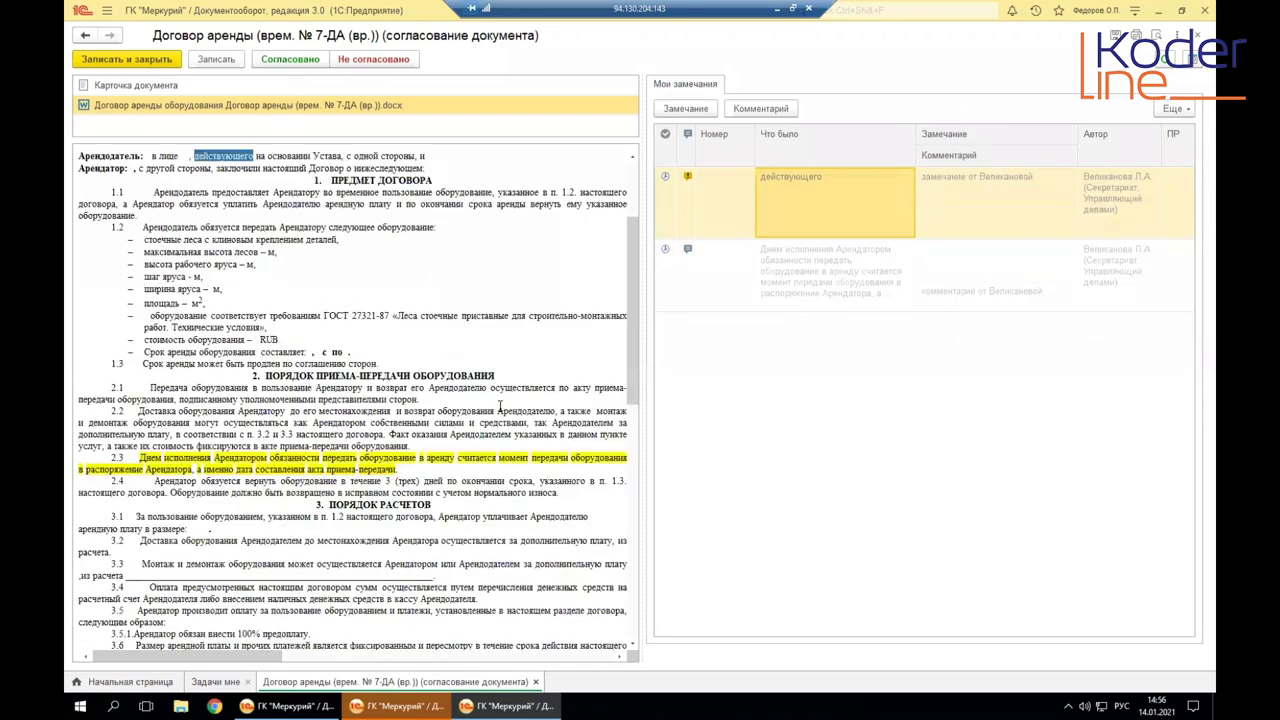
click(728, 213)
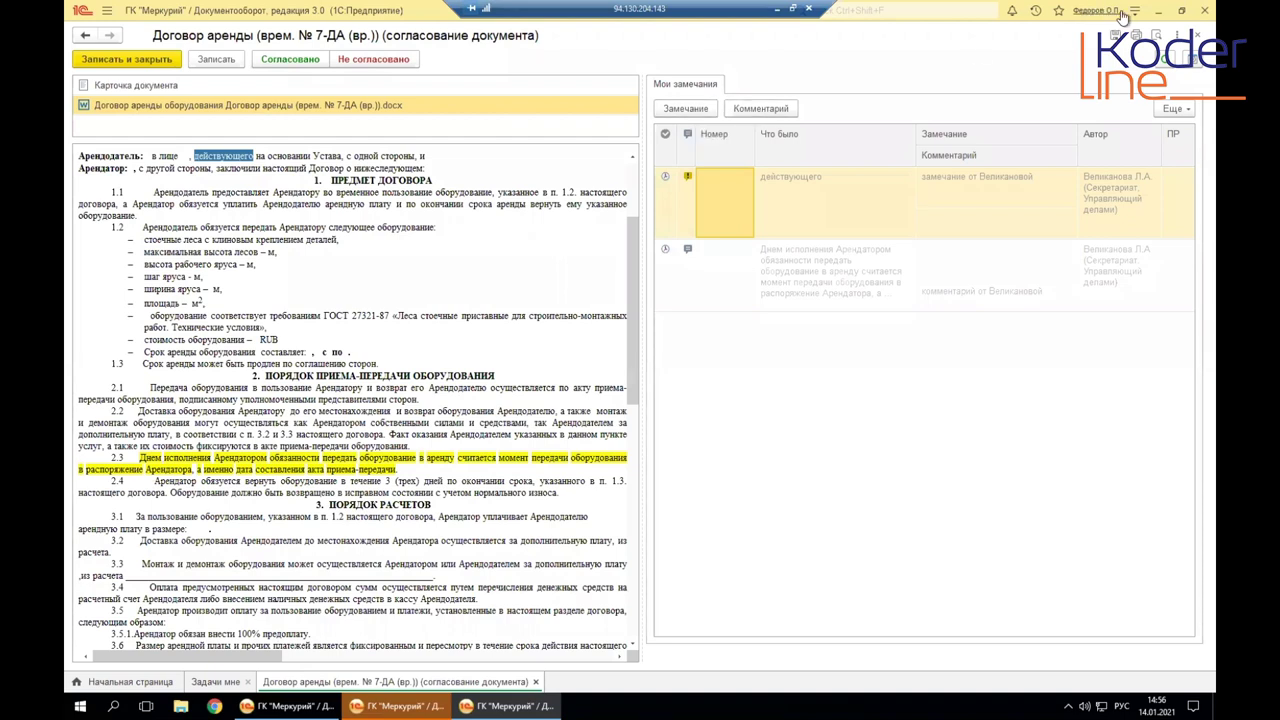
Step: Add a remark to "обязуется передать Арендатору следующее оборудование" in clause 1.2, stating that it comes from the director
click(684, 110)
click(871, 322)
click(228, 263)
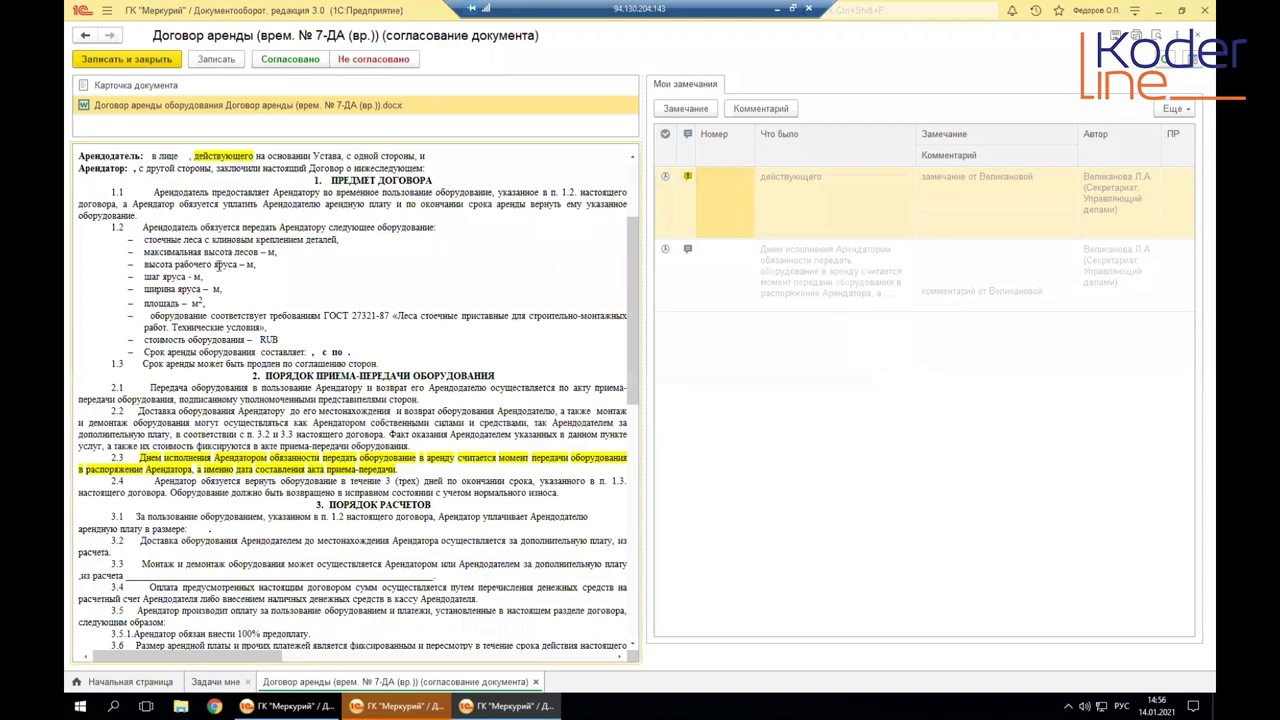
drag(200, 228, 435, 228)
click(684, 110)
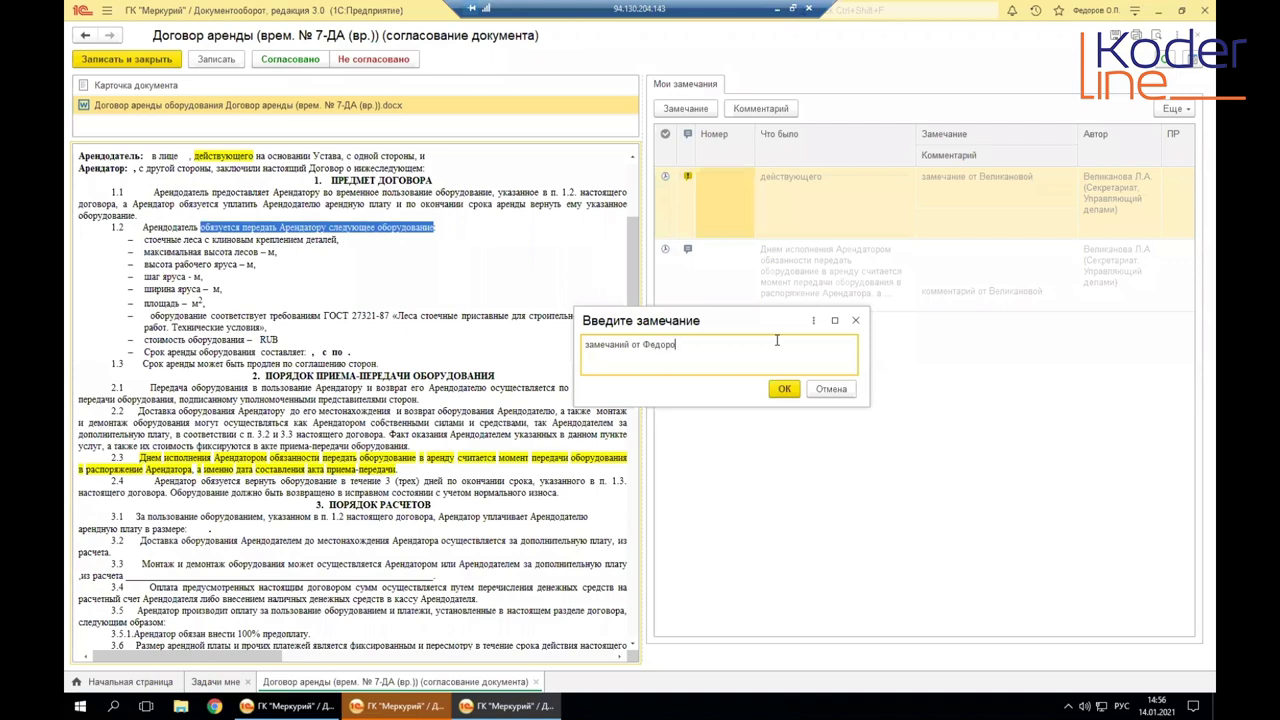
click(784, 390)
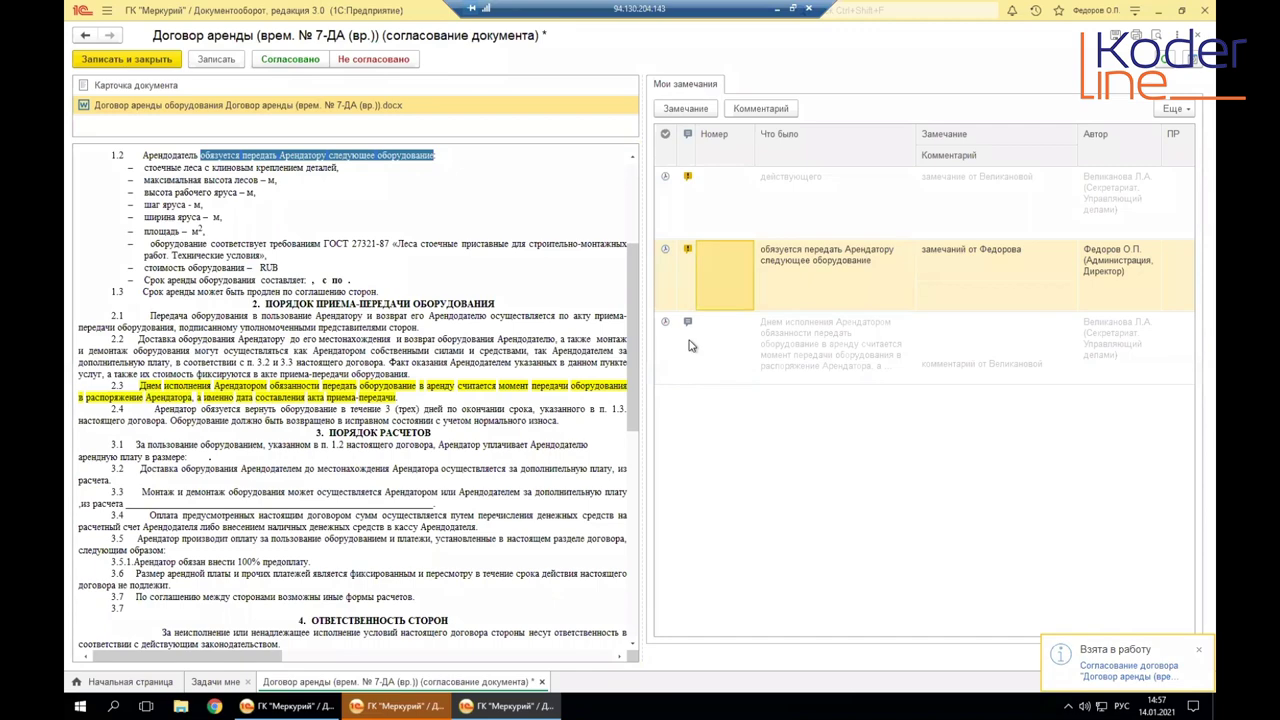
Step: Try to approve the rental agreement as the director with the clause 1.2 remark still in the list
click(688, 345)
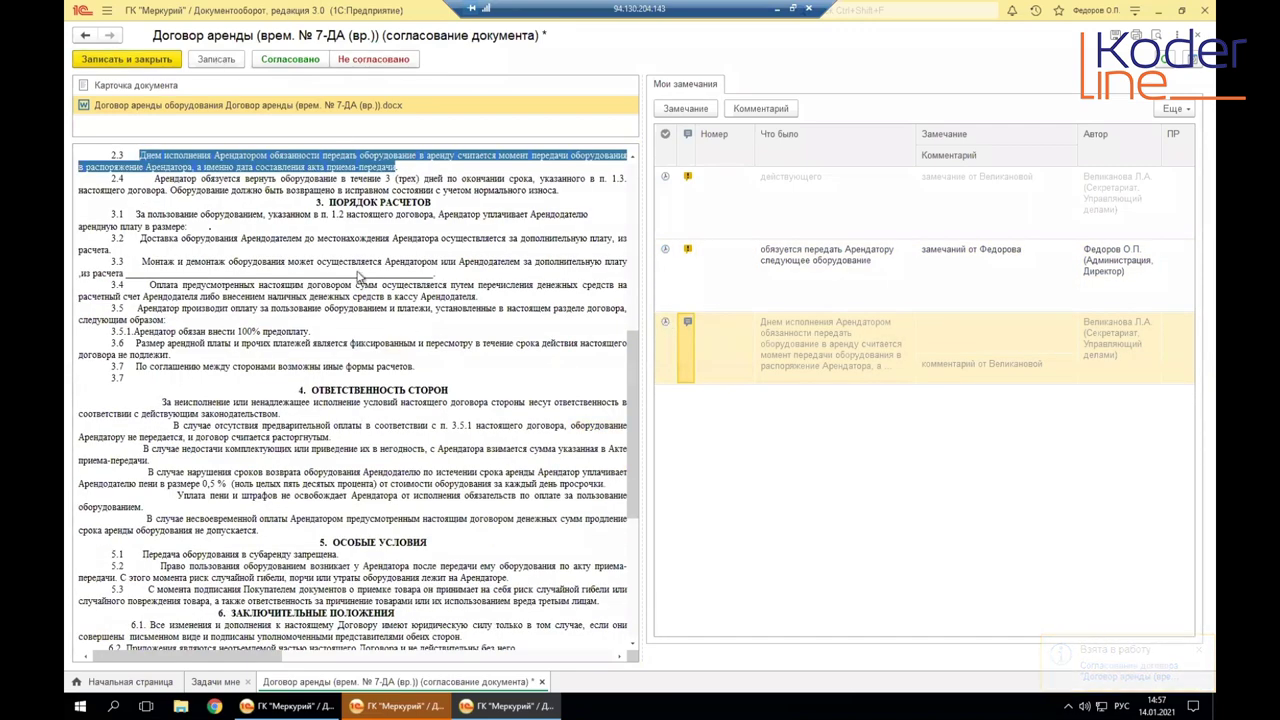
click(283, 60)
click(770, 383)
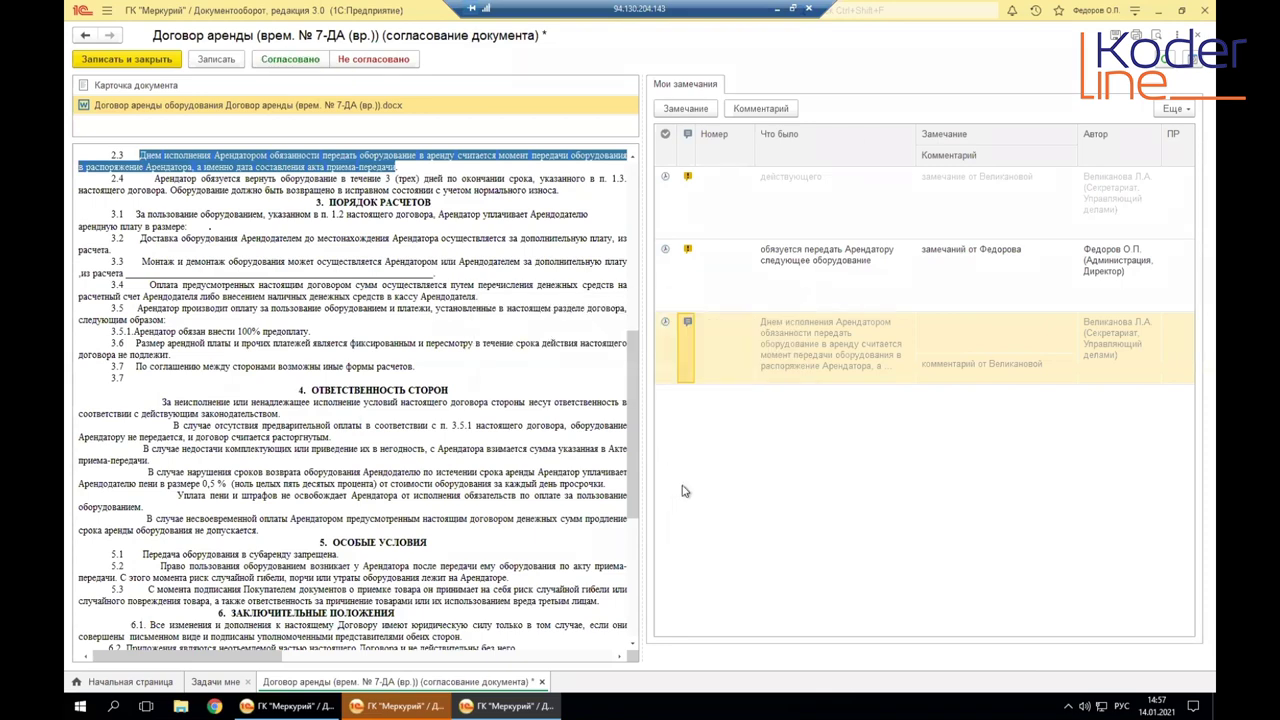
Step: Reject the rental agreement as the director with "Не согласовано" and close the new-task notification
click(730, 280)
click(372, 59)
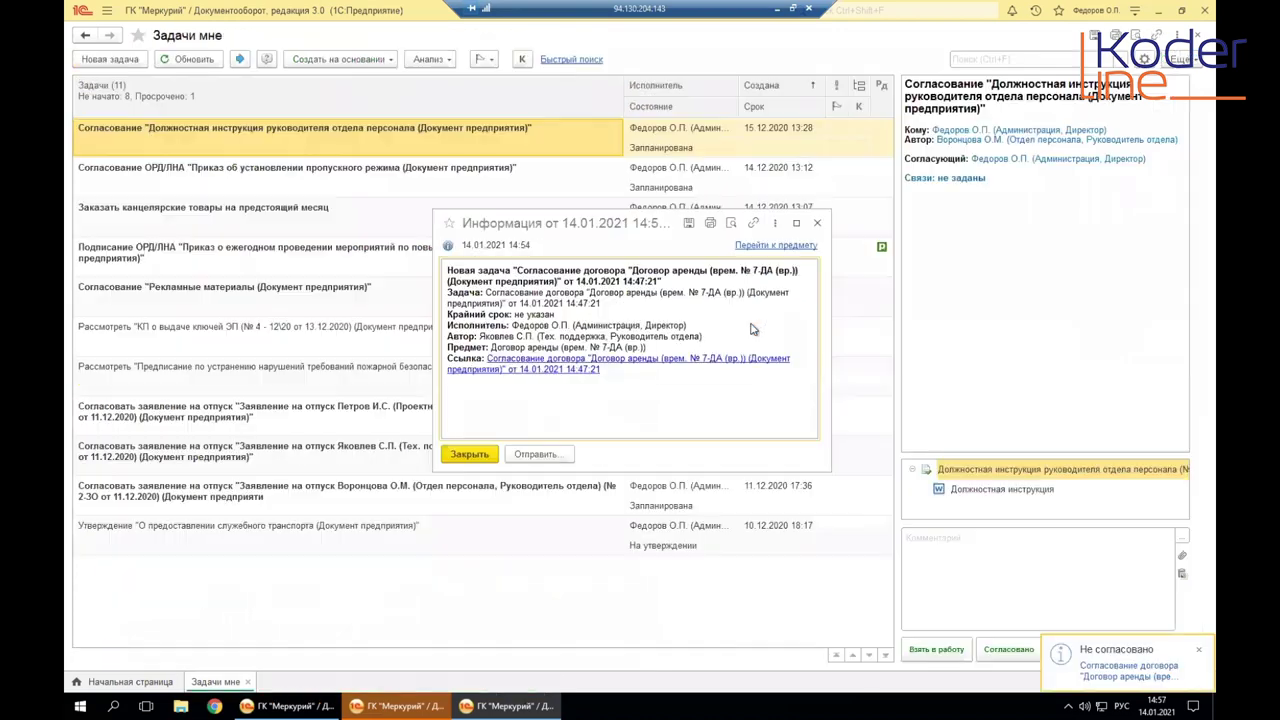
click(820, 224)
Step: Return to the initiator's session, expand the "Согласовать" action and check the reviewers' decisions and the action for reviewing the result
click(287, 706)
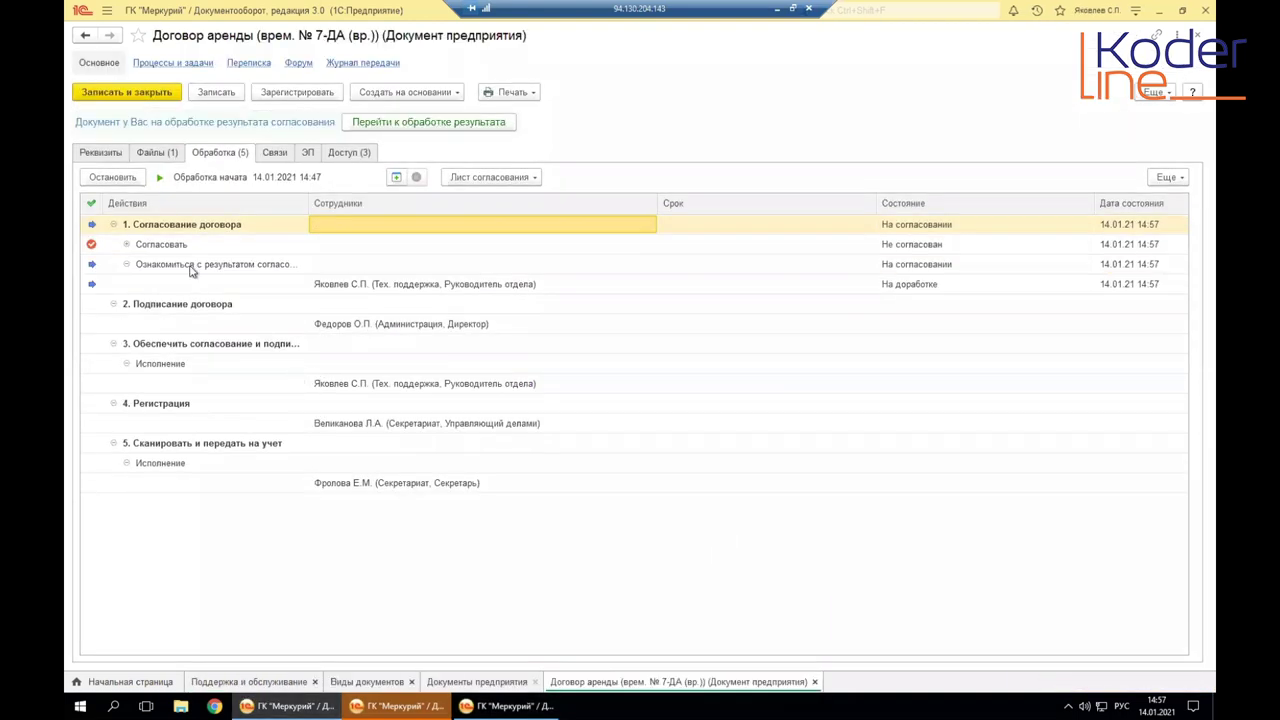
click(190, 268)
click(128, 248)
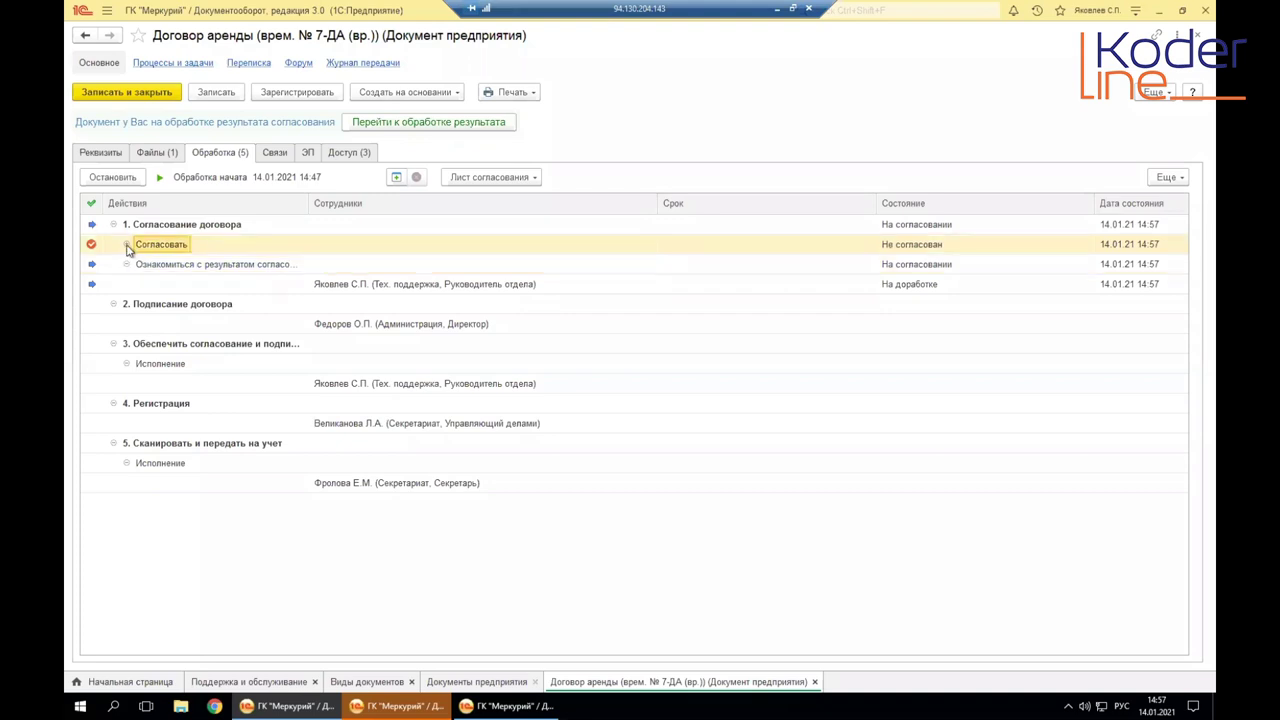
click(127, 246)
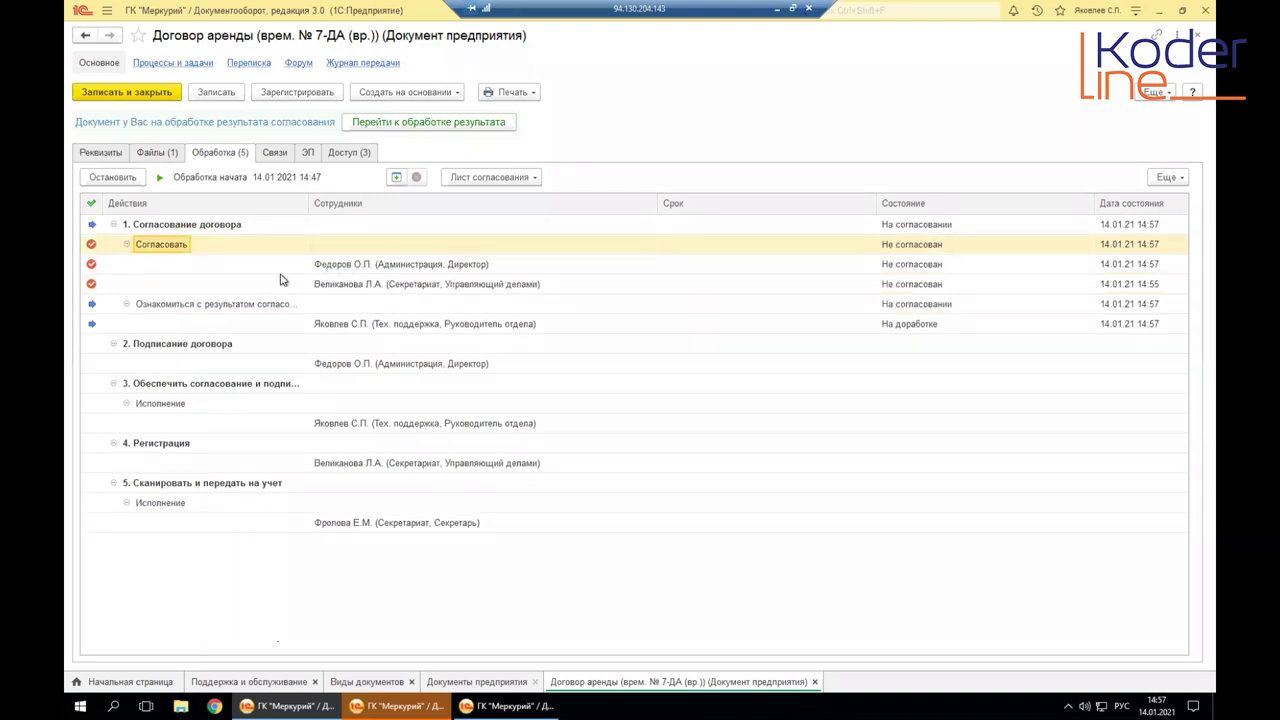
click(92, 268)
click(91, 285)
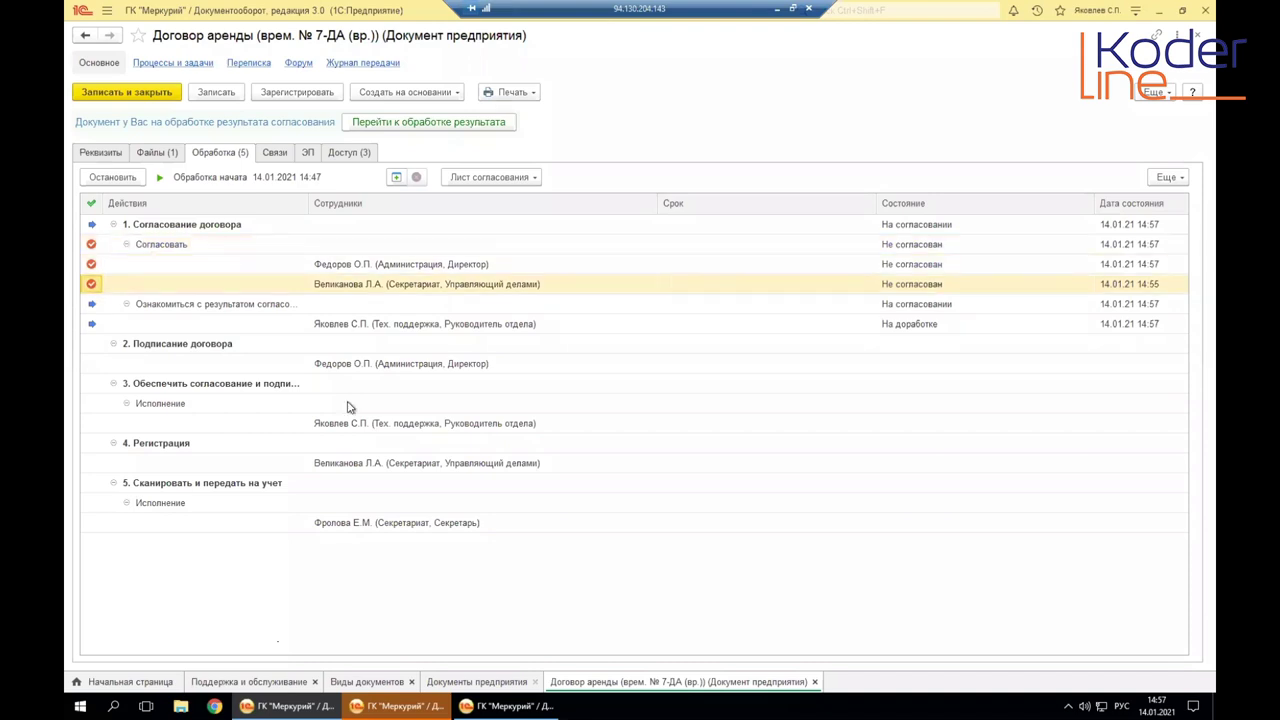
click(220, 306)
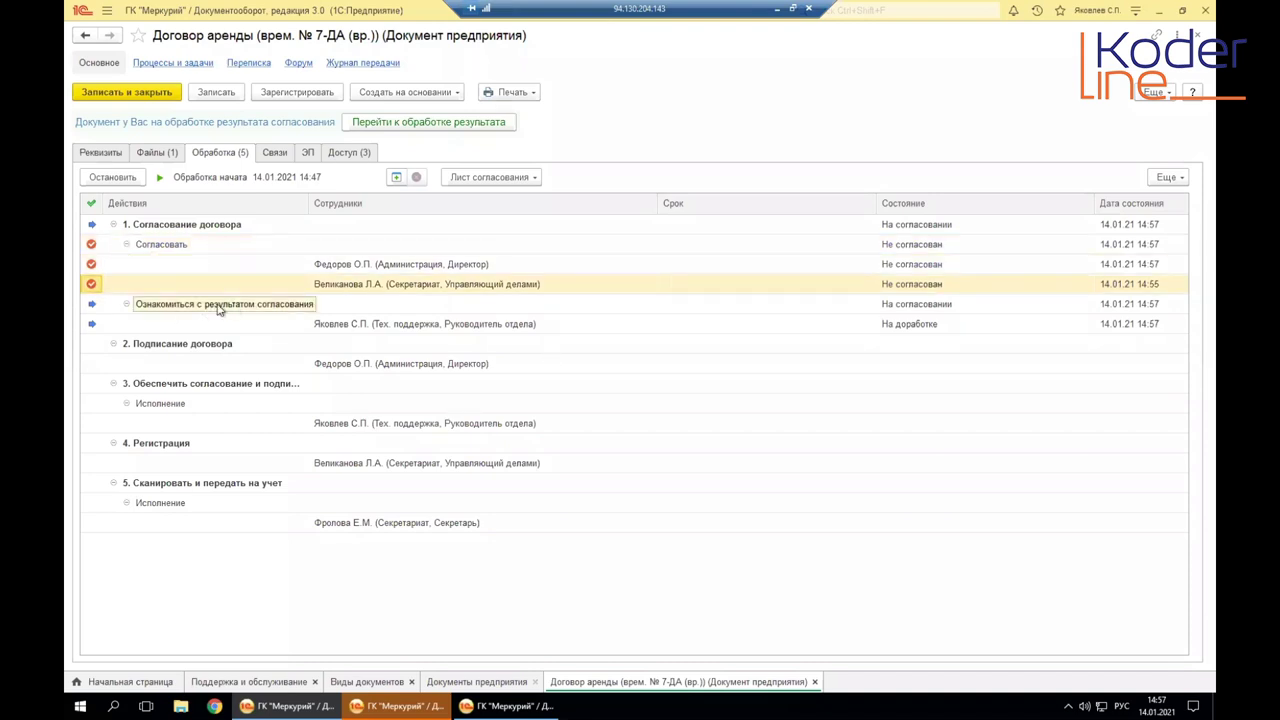
click(338, 328)
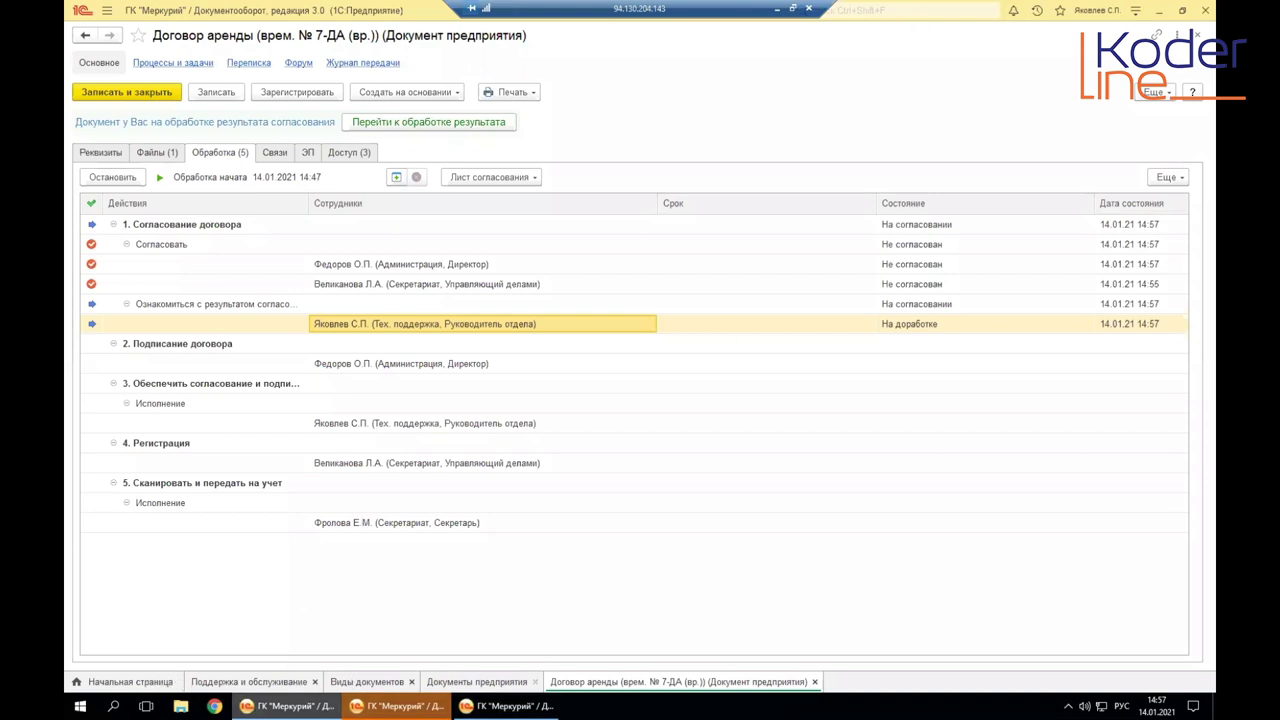
Step: Open the initiator's own task list ("Задачи мне") from the collaboration section
click(249, 681)
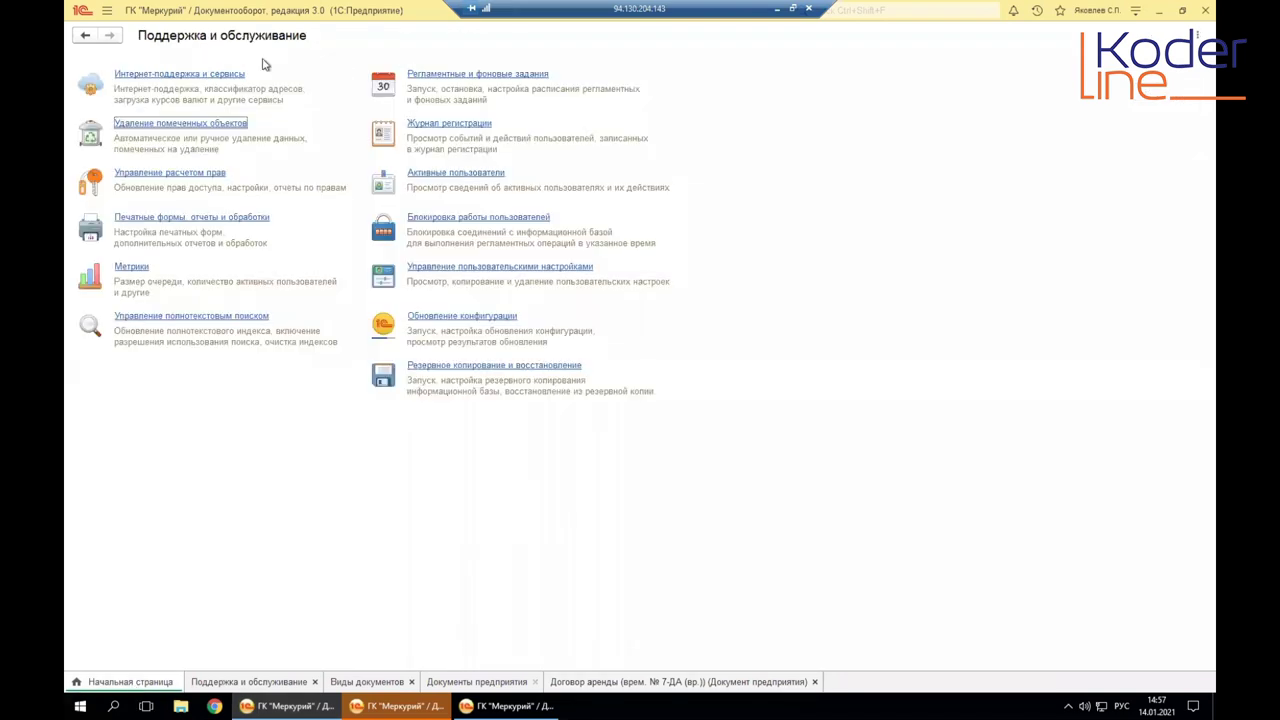
click(106, 11)
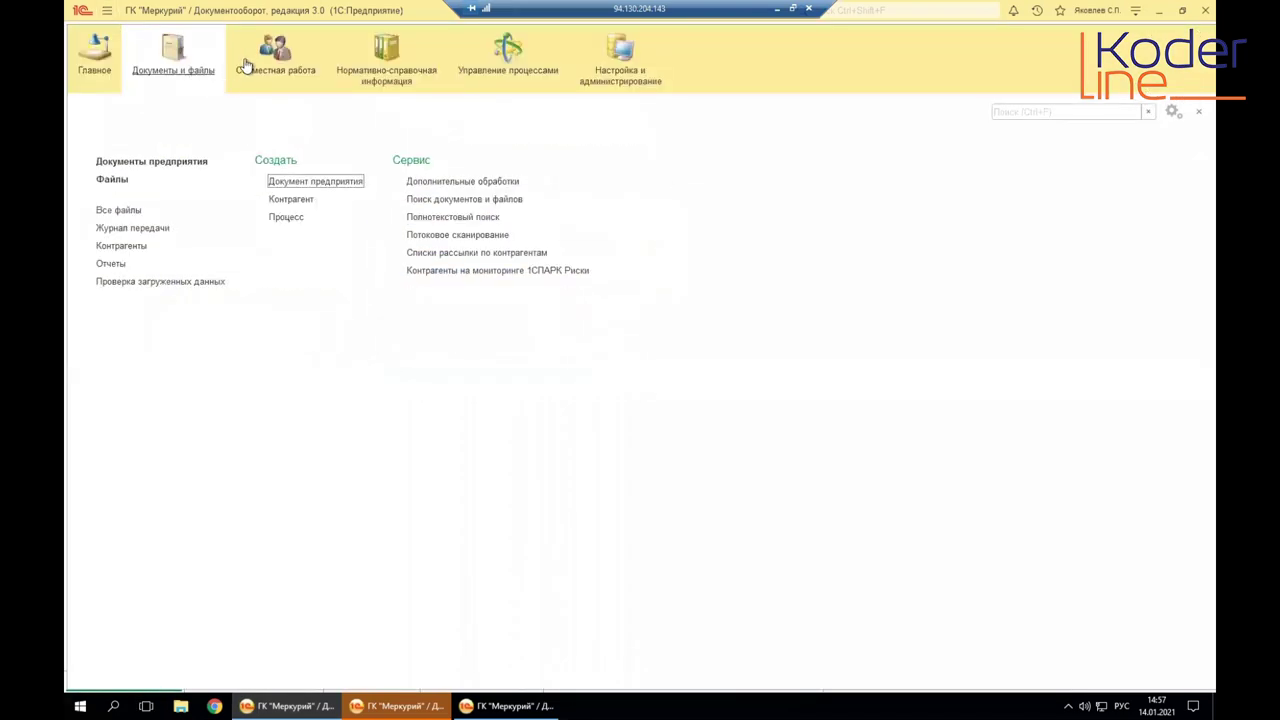
click(250, 64)
click(118, 180)
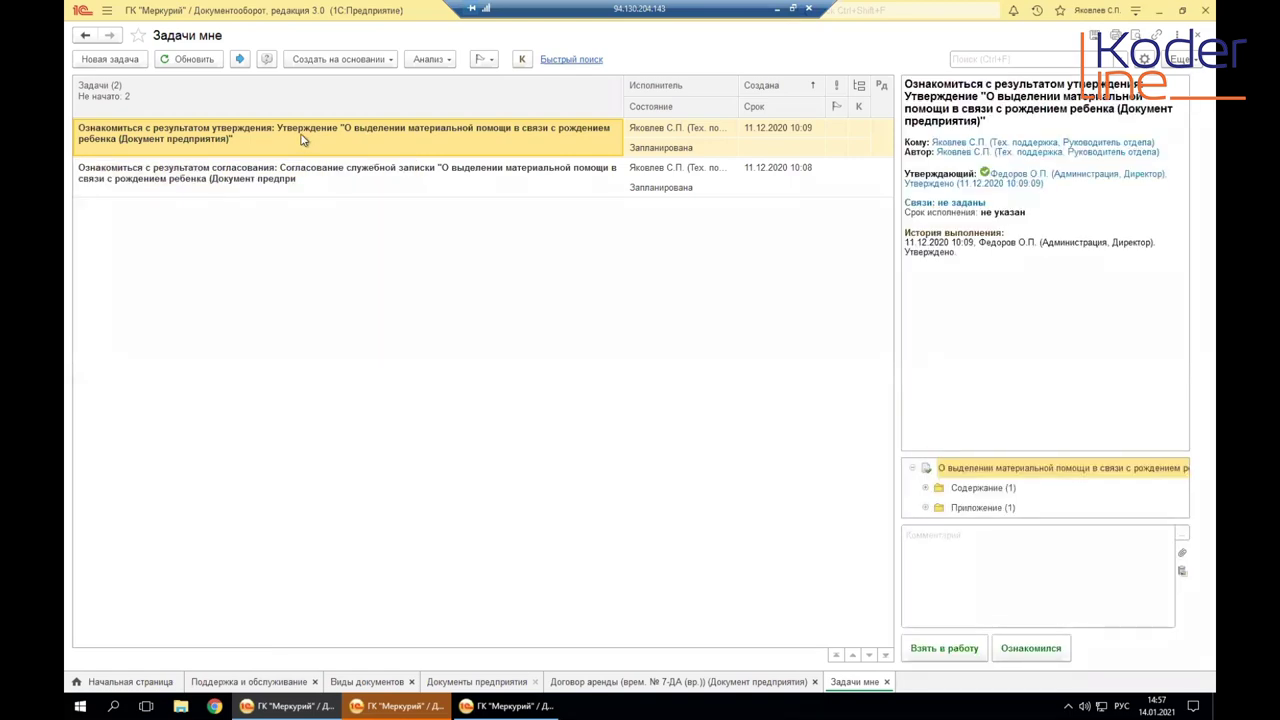
Step: Refresh the task list, return to the rental agreement card and open the initiator's action for reviewing the approval result
click(193, 61)
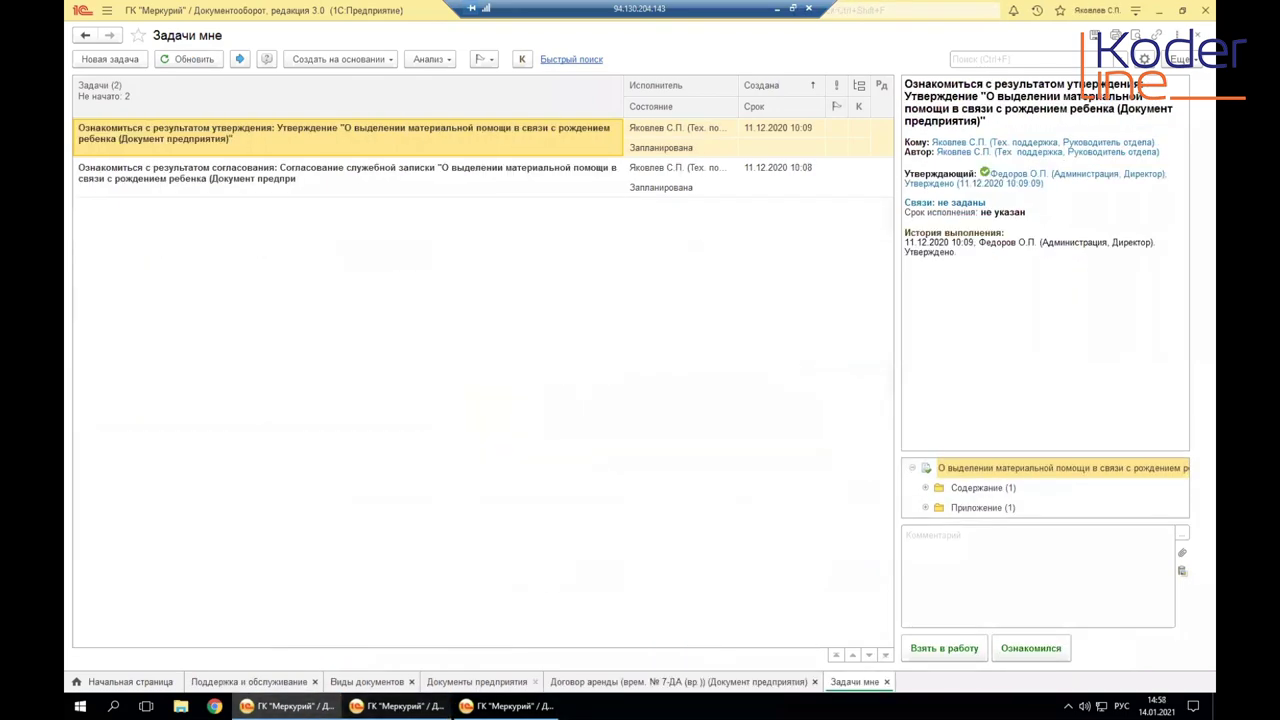
key(alt+Tab)
key(alt+Tab)
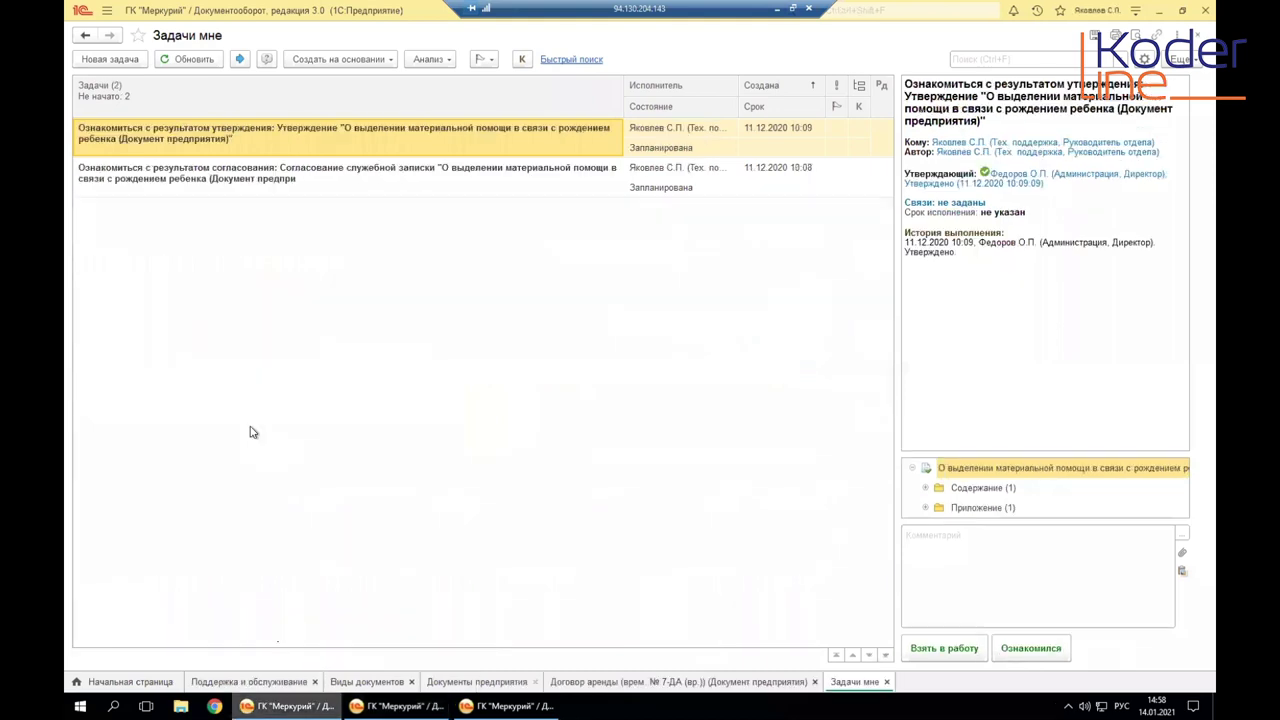
click(589, 683)
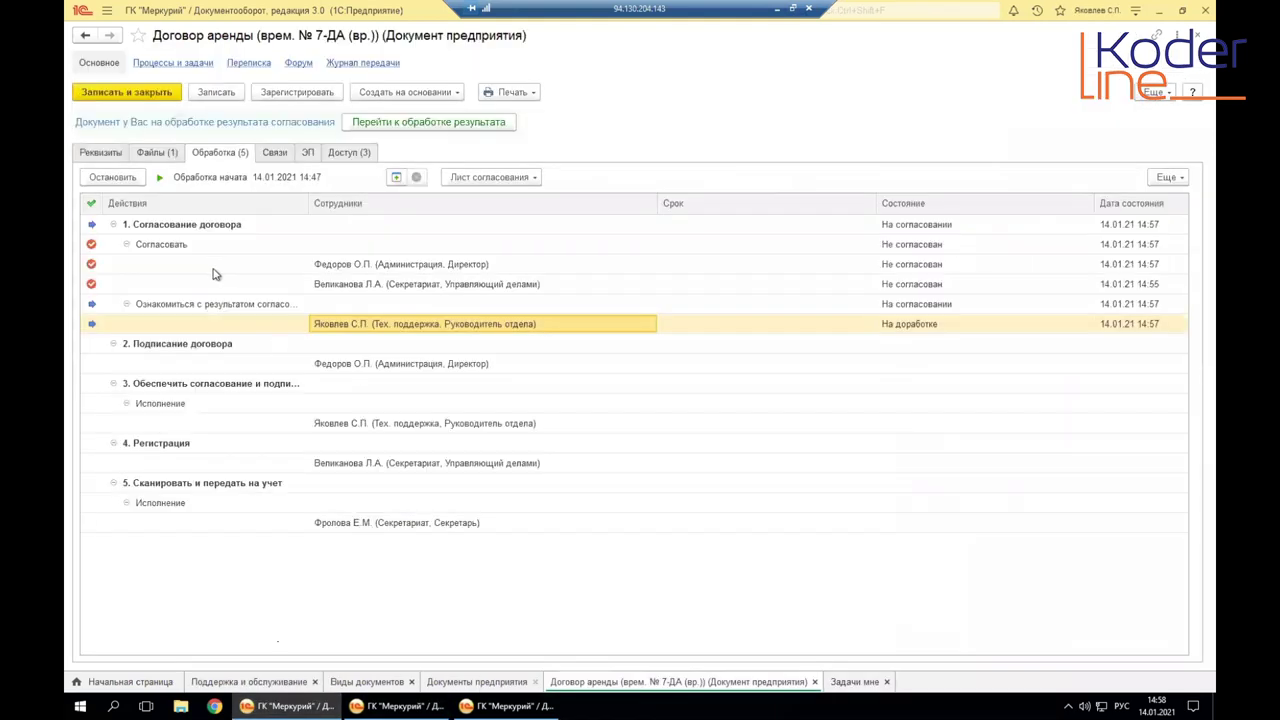
double_click(352, 326)
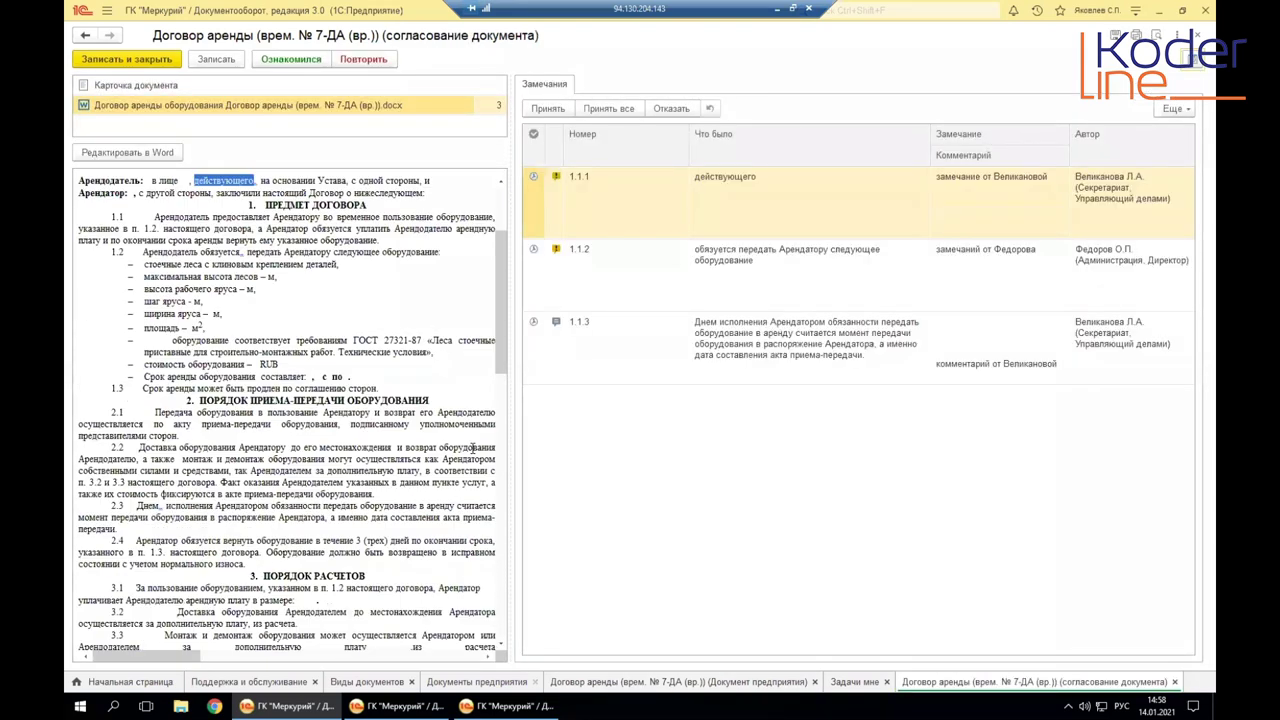
Step: Examine remarks 1.1.1, 1.1.2 and 1.1.3 and the agreement passages they refer to
click(505, 285)
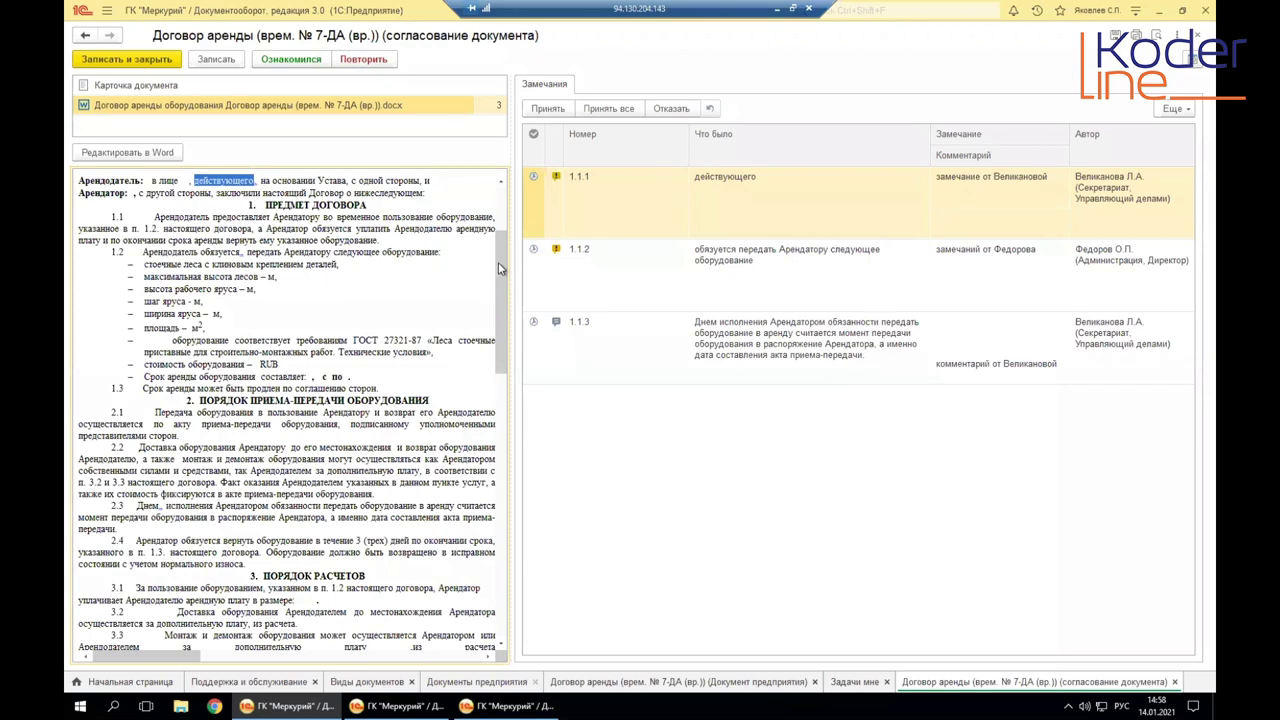
click(662, 204)
click(556, 202)
click(559, 288)
click(548, 369)
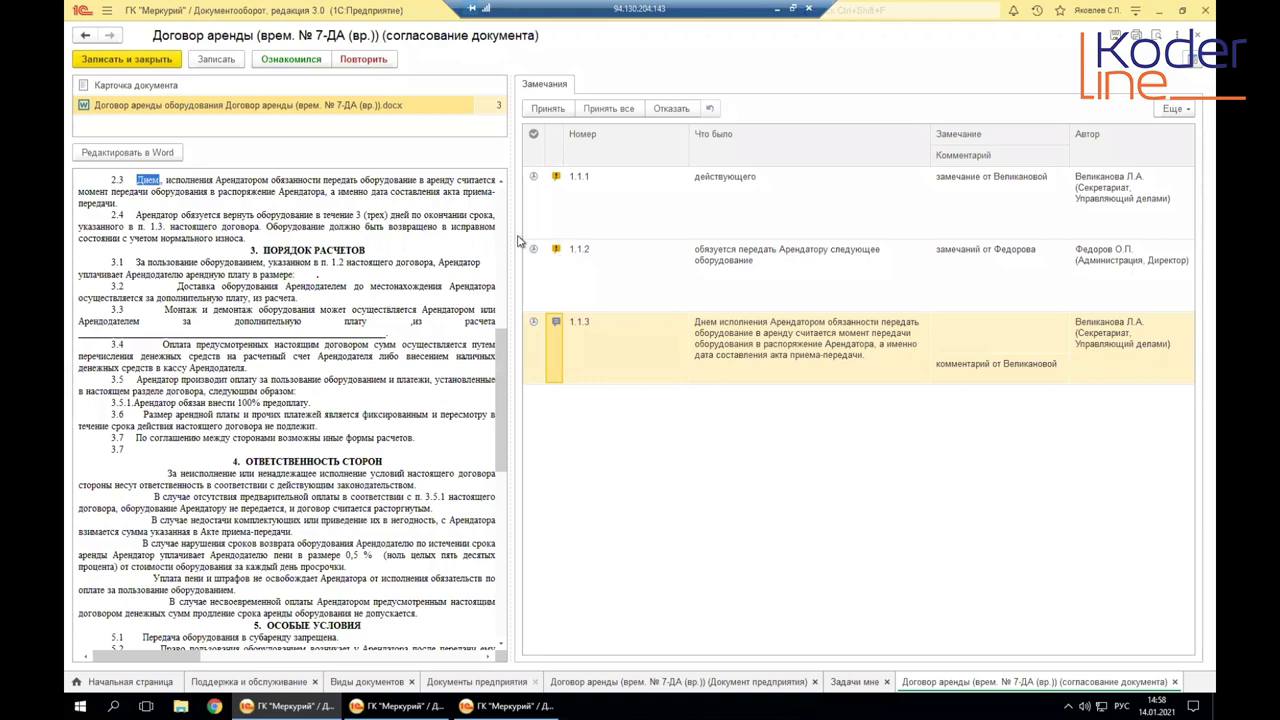
click(752, 192)
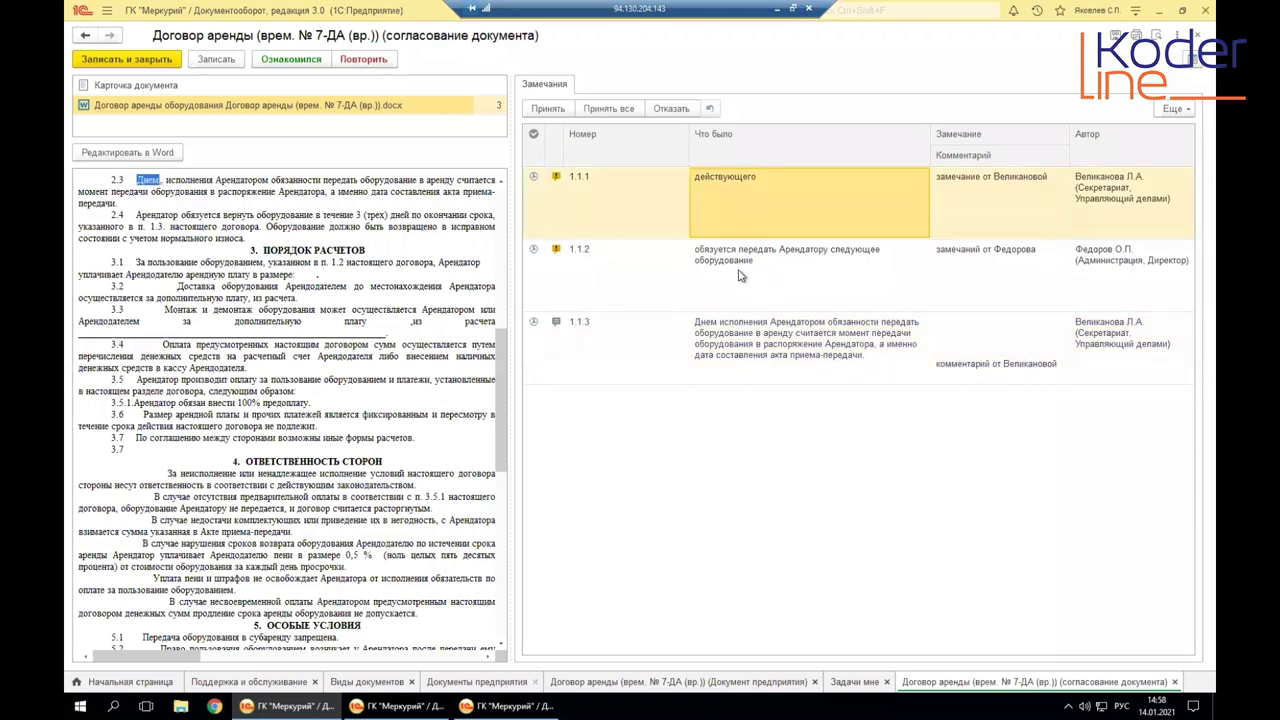
click(740, 276)
click(726, 343)
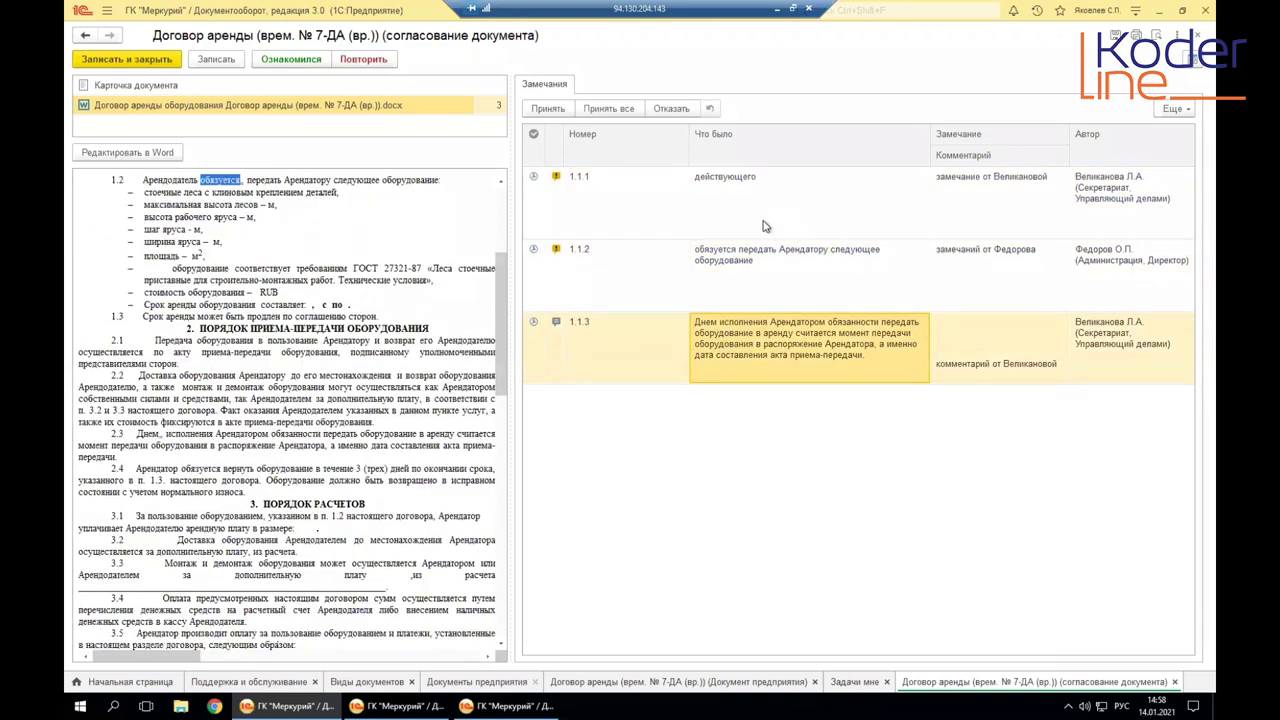
click(702, 196)
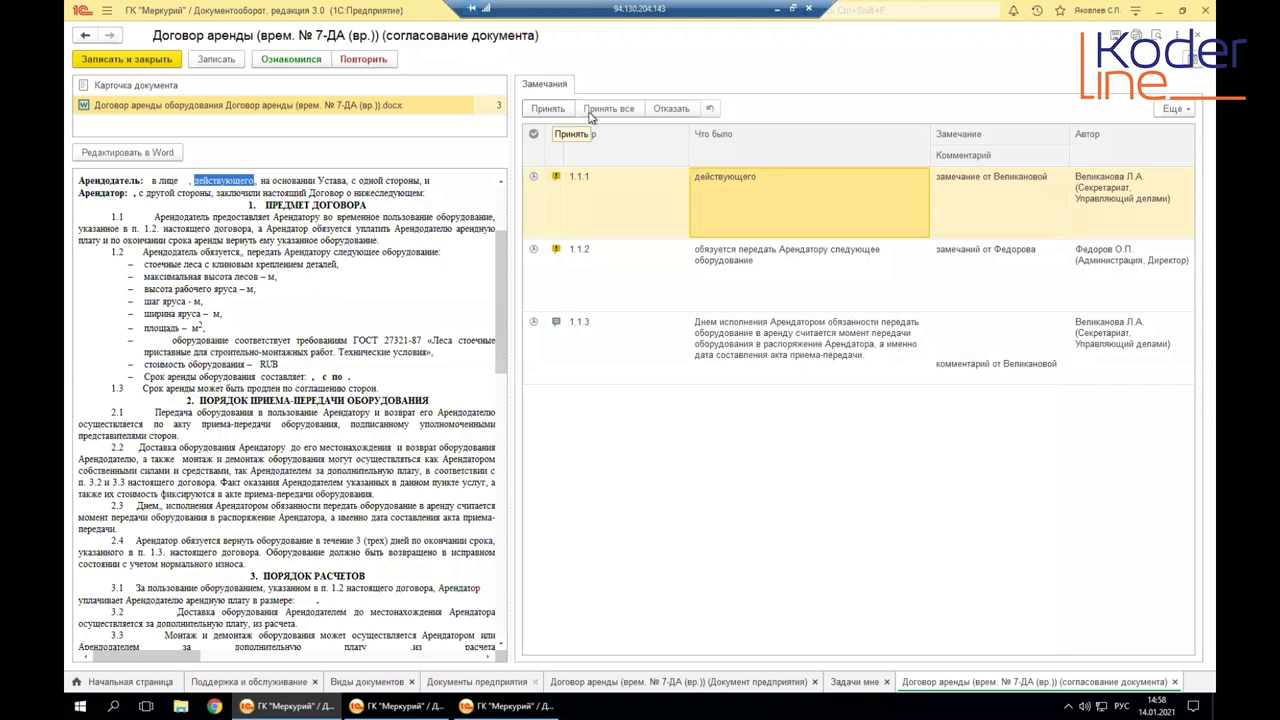
click(677, 110)
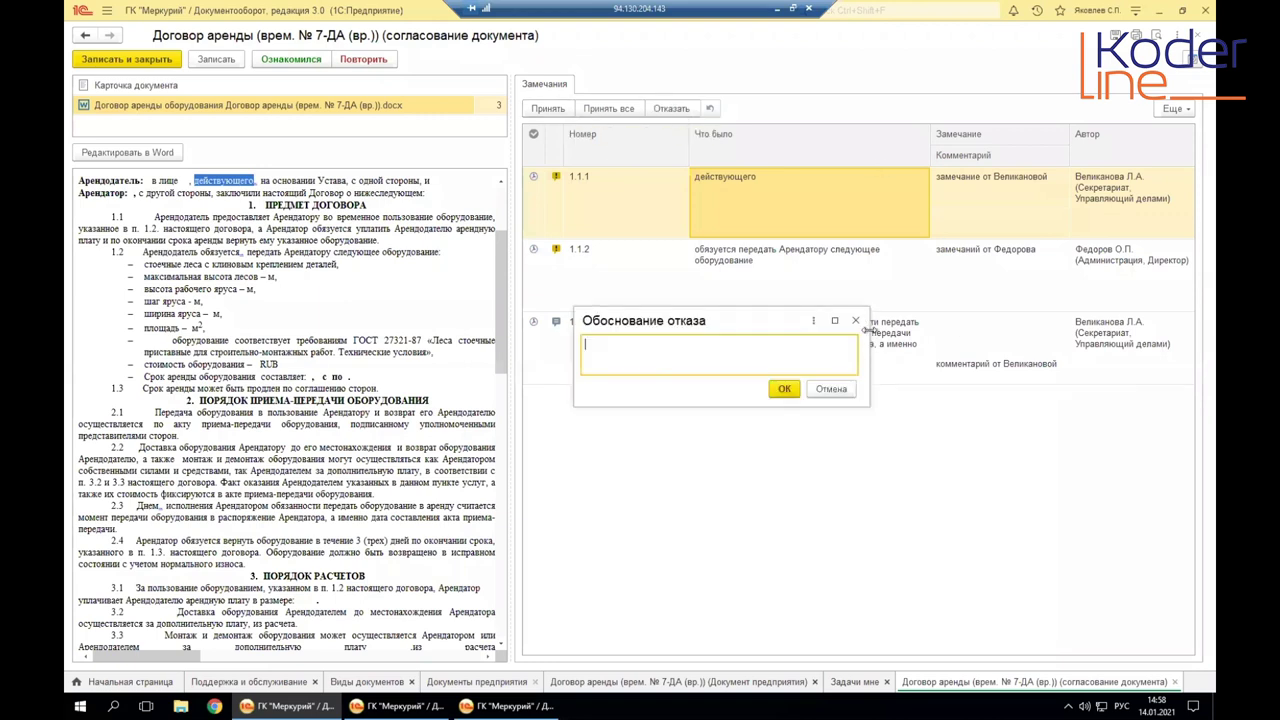
click(831, 389)
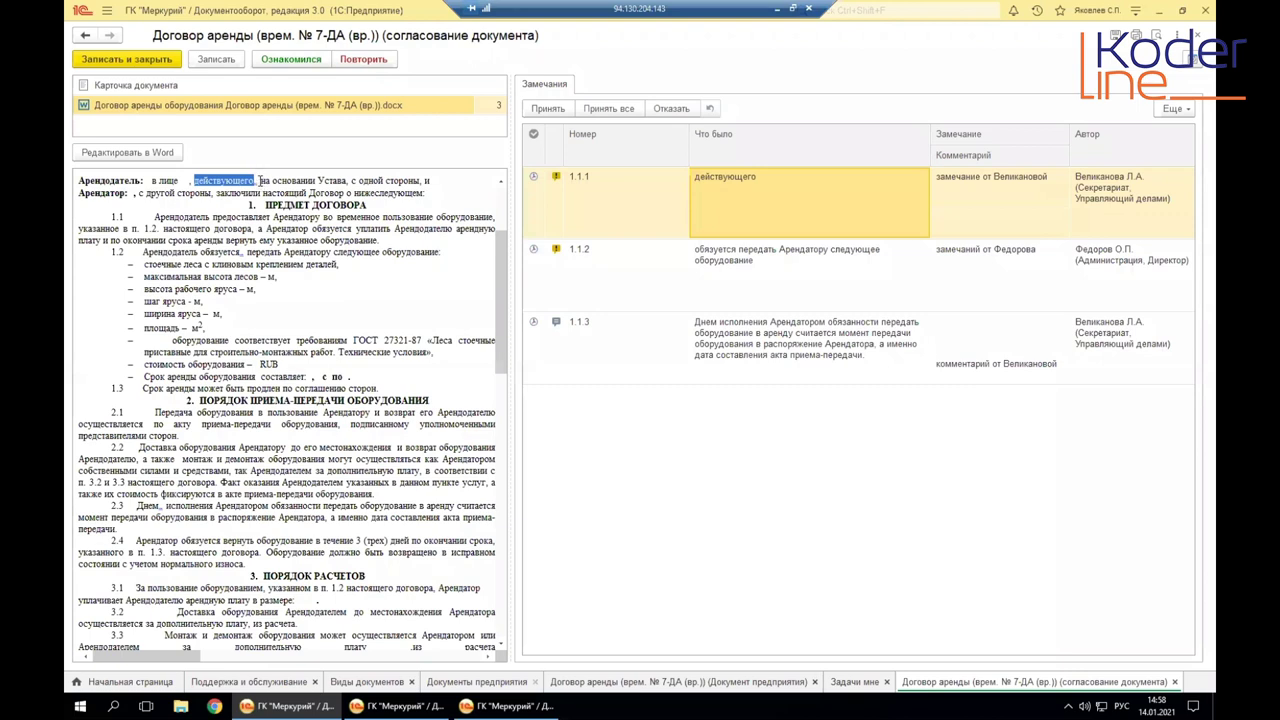
Step: Go through the remarks on clauses 2.3 and 1.2 and on the lessor line again, comparing each with the agreement text
click(263, 181)
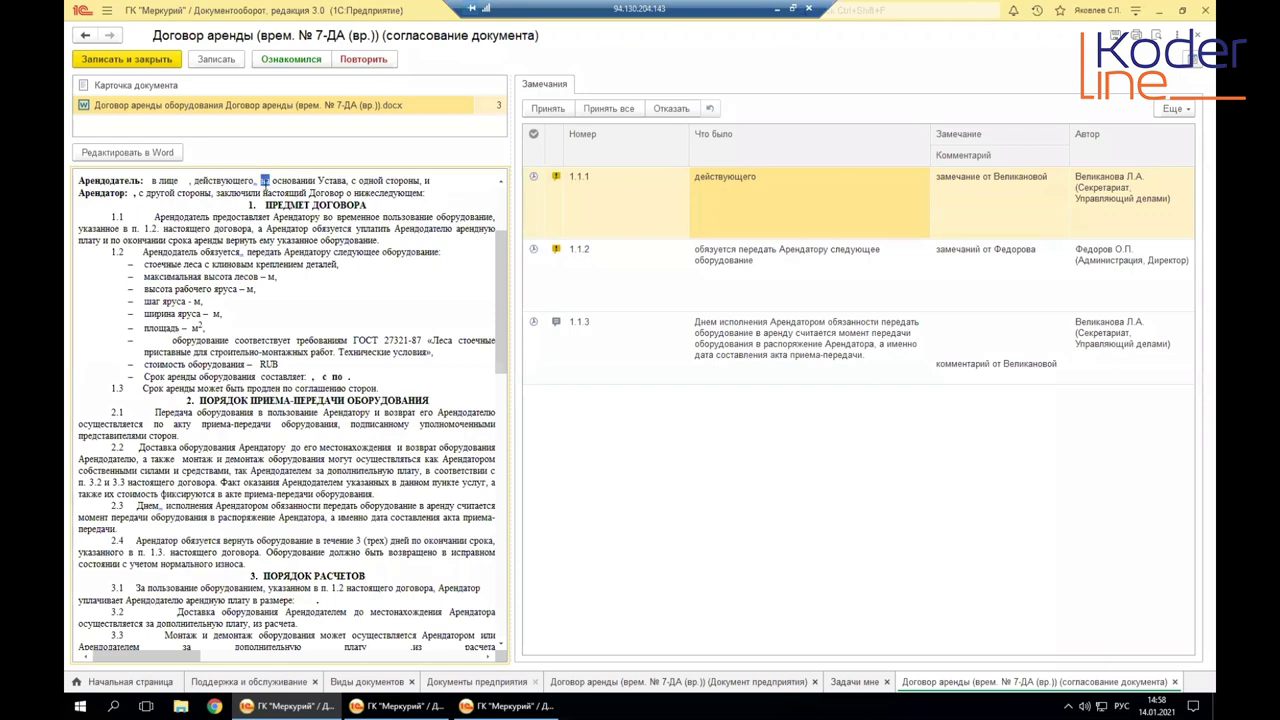
click(754, 340)
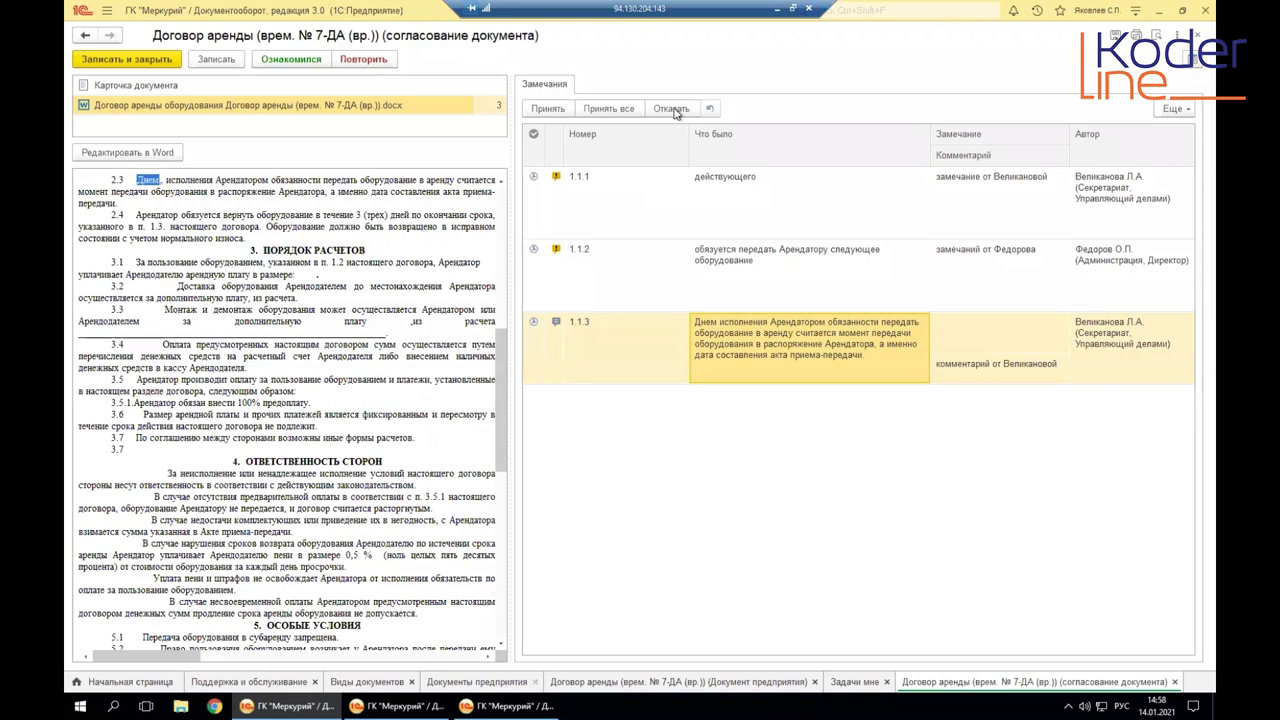
click(727, 258)
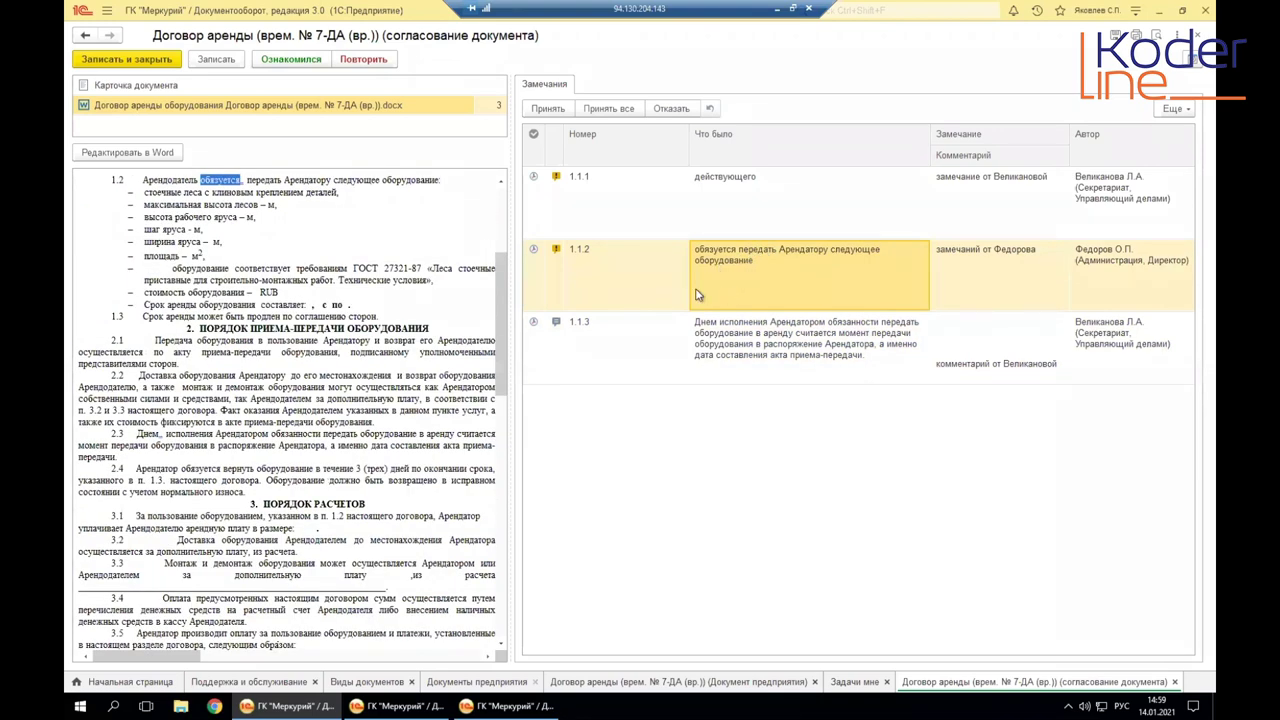
click(238, 252)
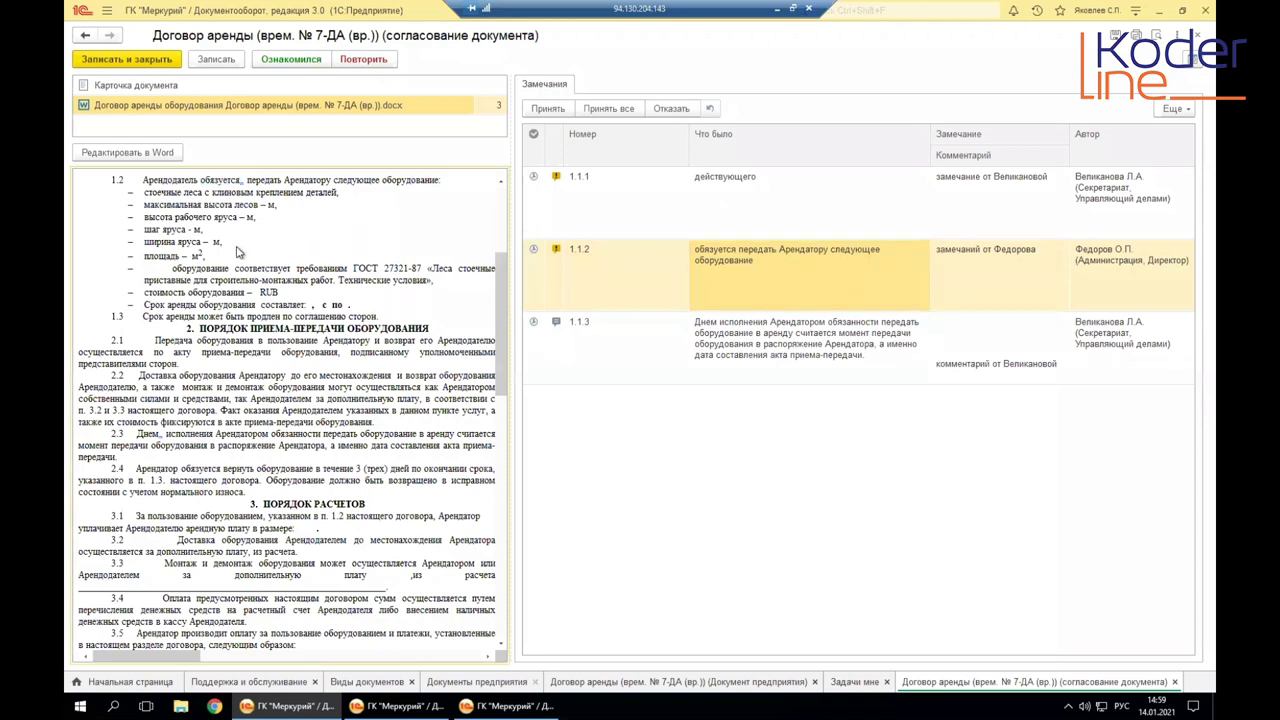
click(744, 343)
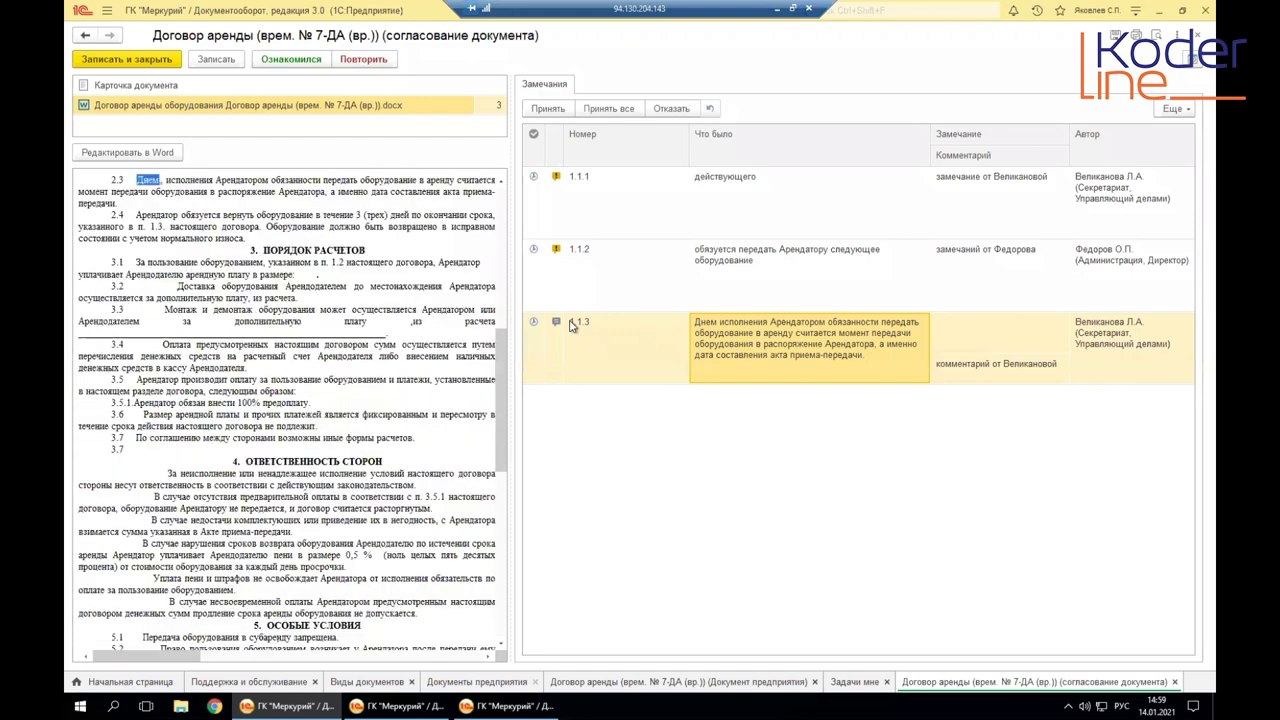
click(572, 326)
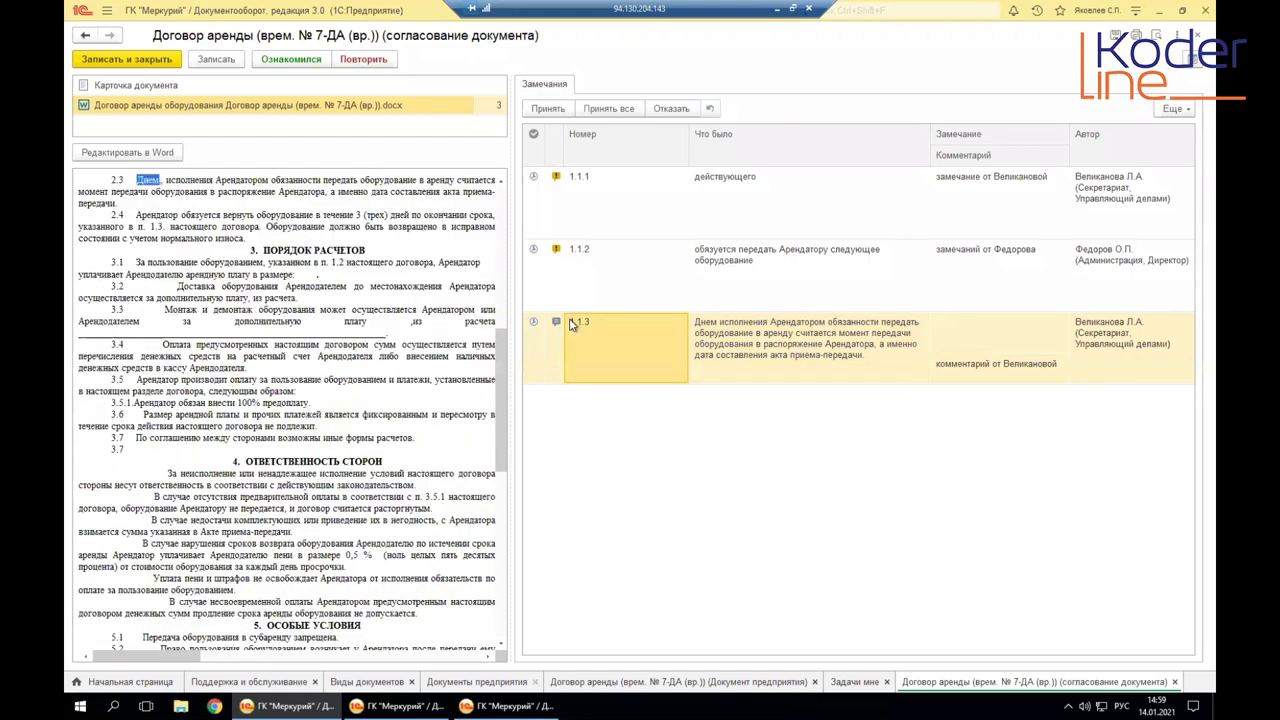
click(757, 200)
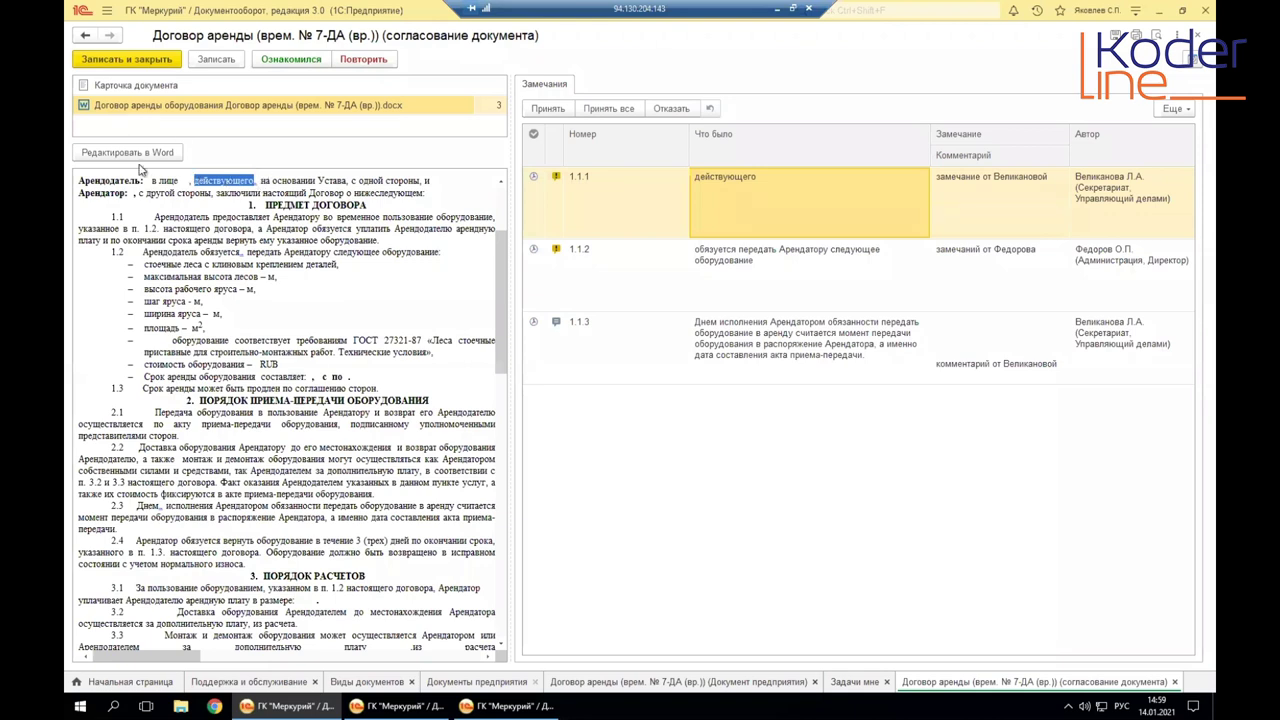
Step: Open the agreement file for editing in Word, enlarge its window and check comments 1.1.1 and 1.1.2 against the marked words
click(128, 153)
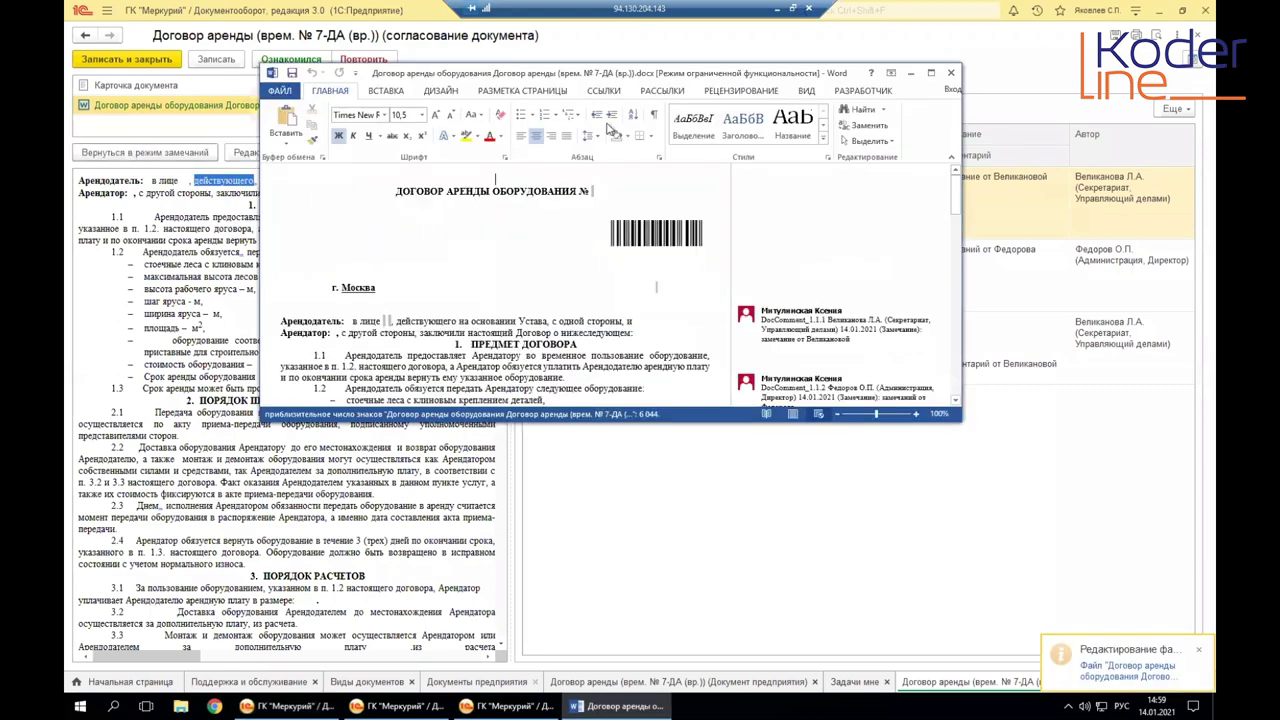
drag(598, 424, 585, 615)
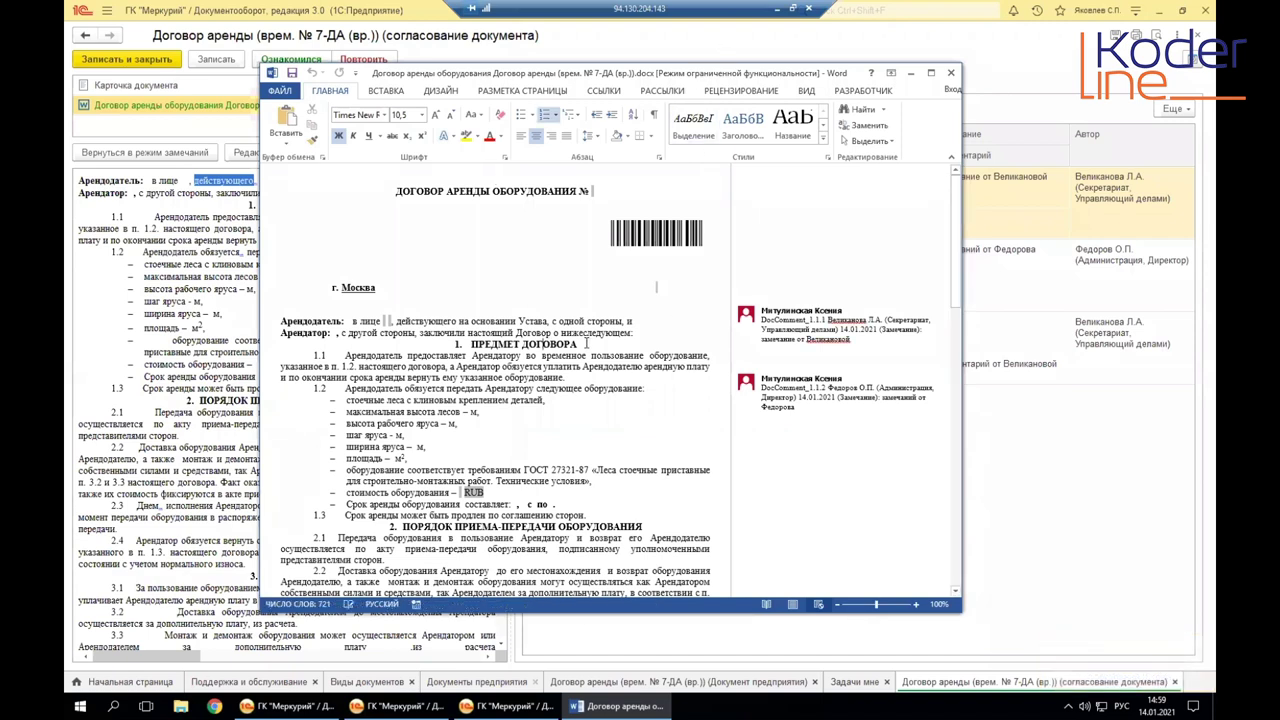
click(763, 338)
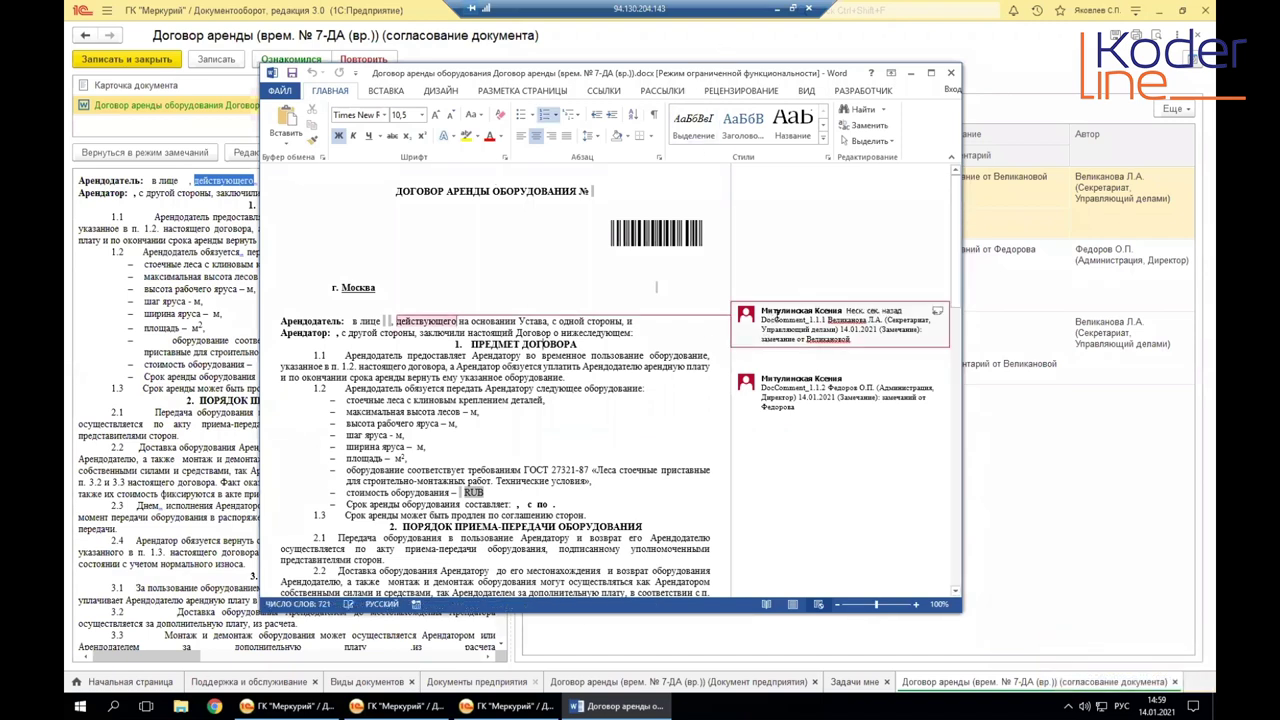
click(777, 397)
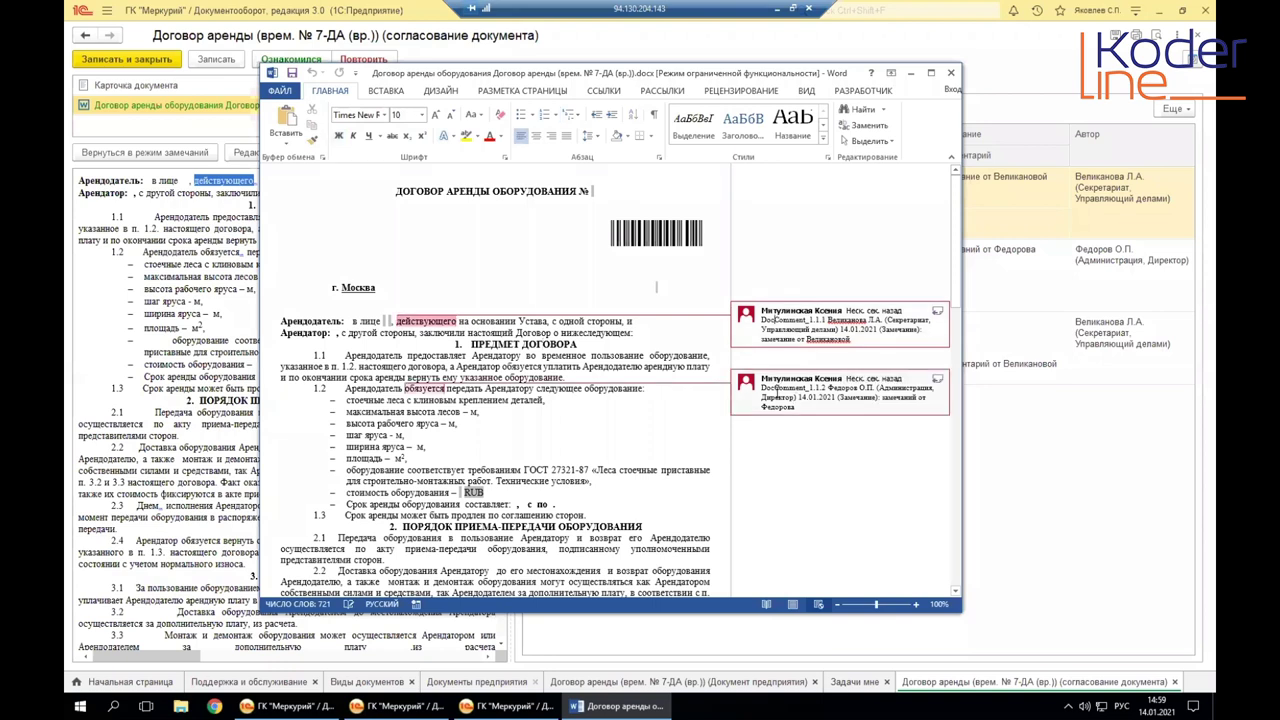
click(799, 407)
click(440, 399)
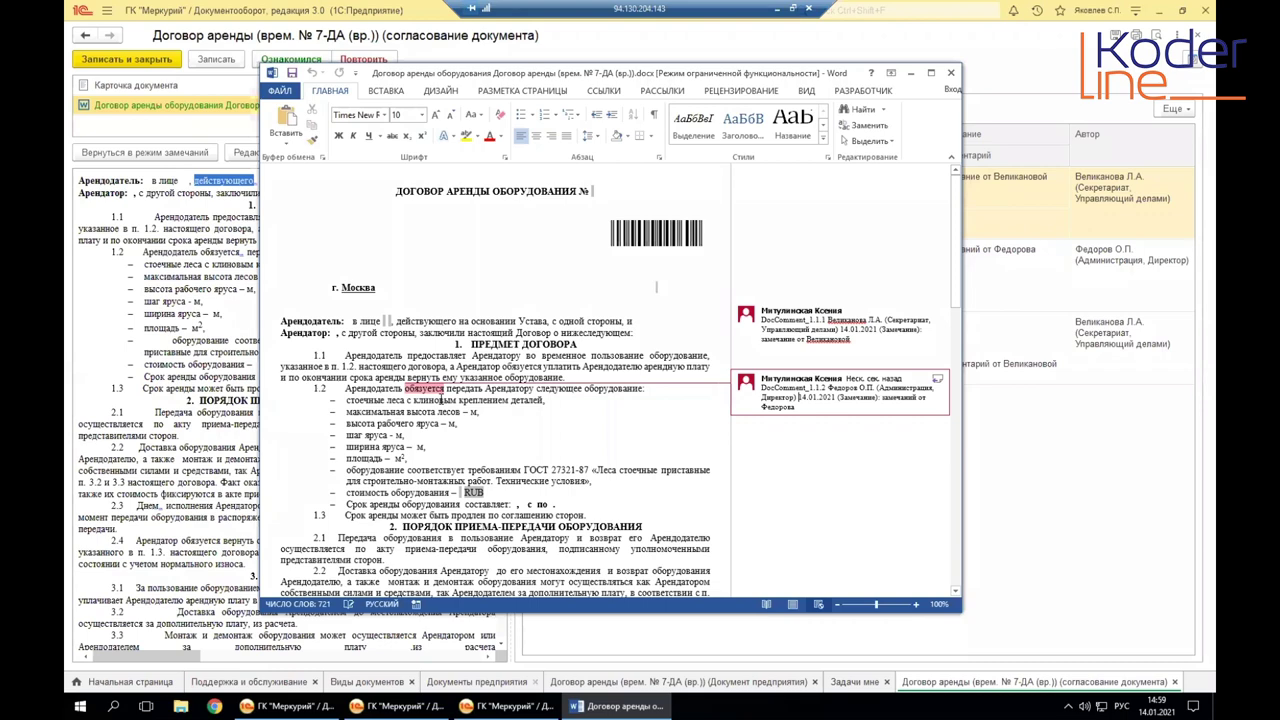
click(846, 326)
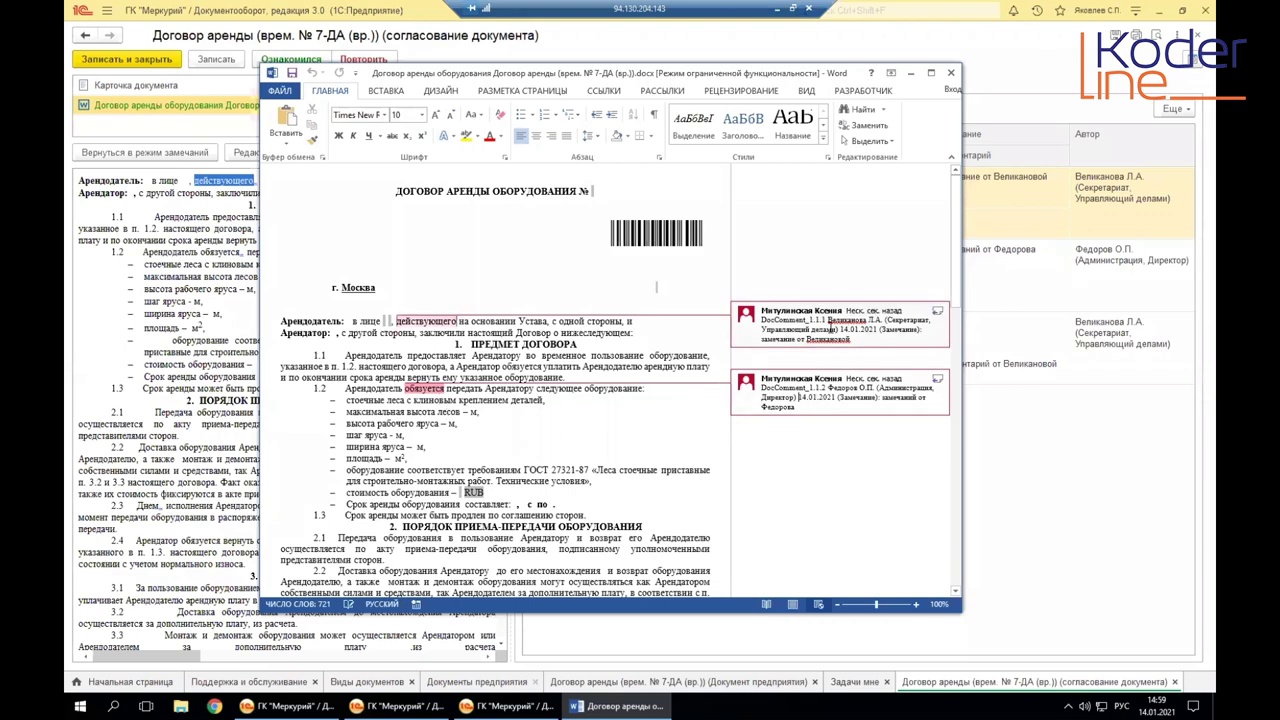
Step: Move the Word window beside the agreement preview and replace "действующего" in the lessor line with "123"
drag(679, 70, 917, 43)
right_click(860, 48)
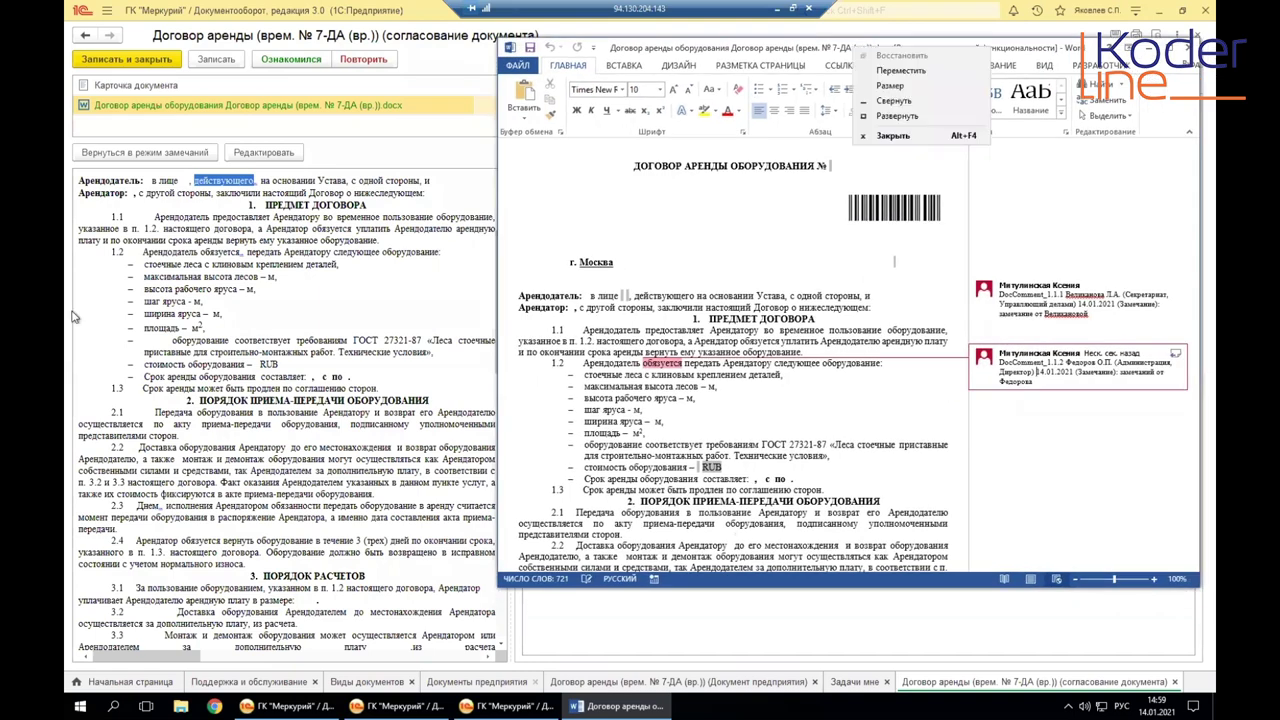
click(705, 381)
click(1020, 302)
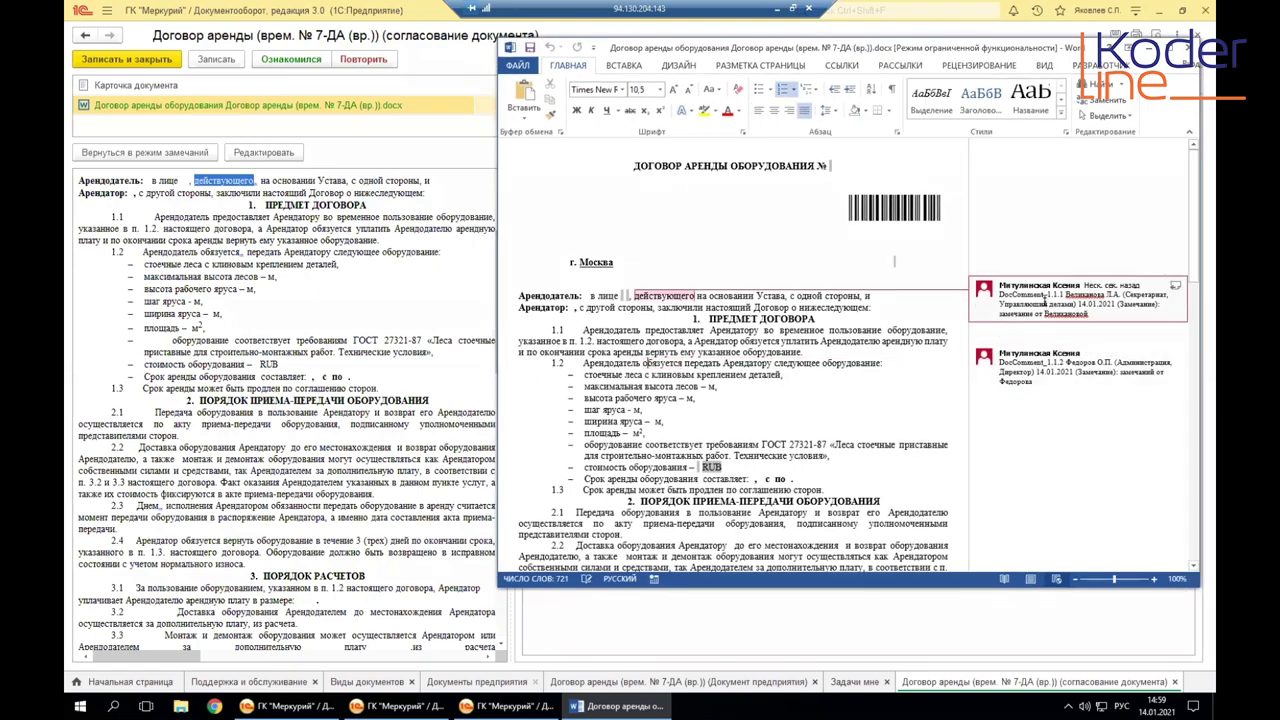
click(636, 296)
drag(636, 296, 694, 295)
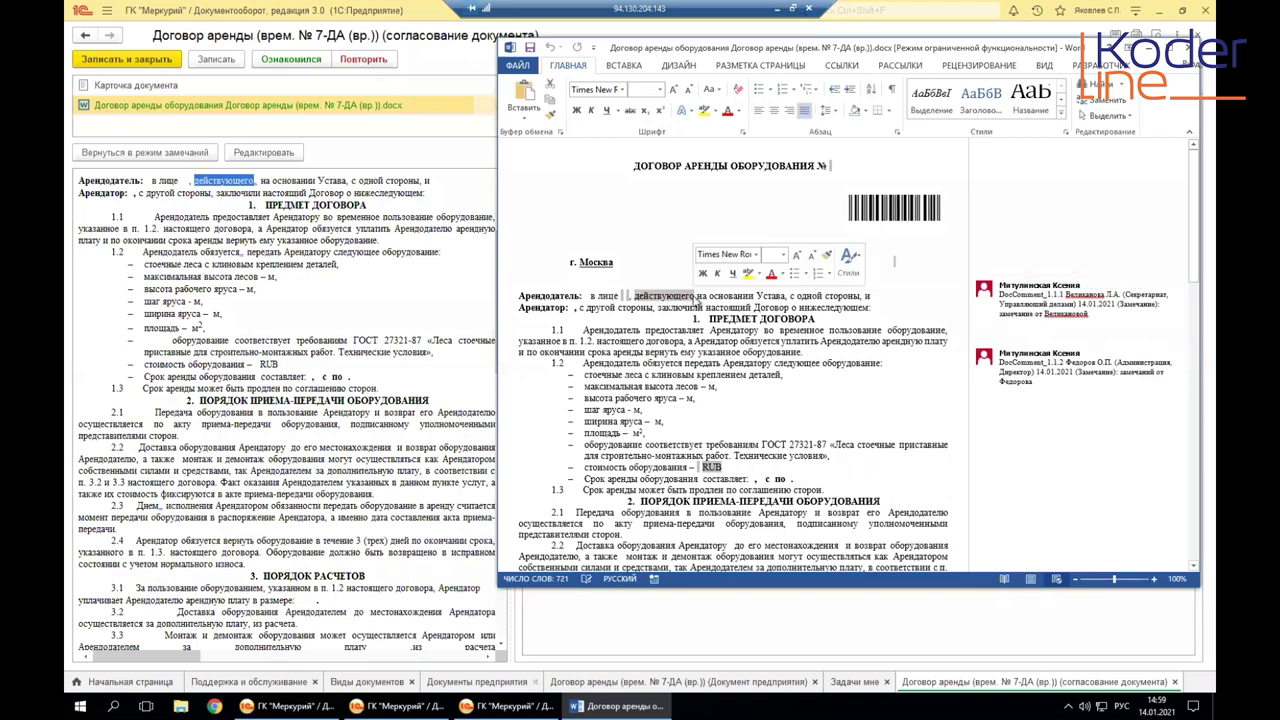
text(123)
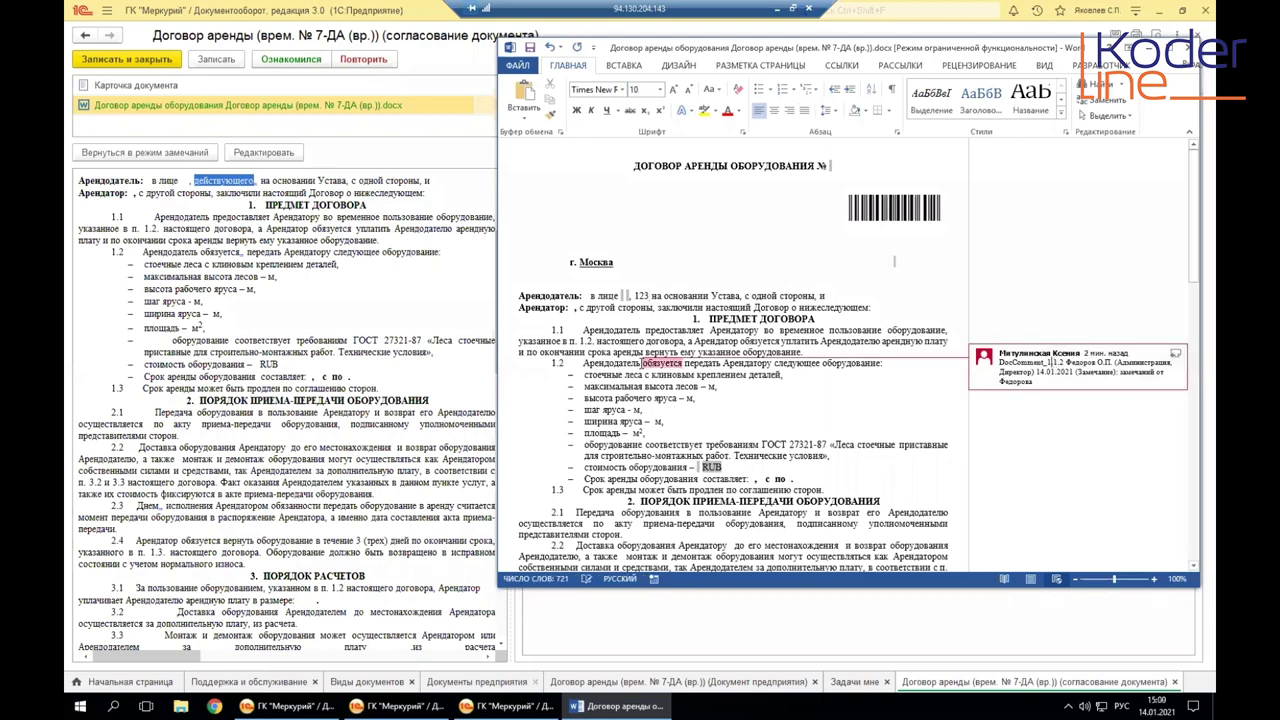
Step: Delete the commented words "Арендодатель обязуется передать" from clause 1.2 of the agreement
click(641, 364)
drag(611, 364, 712, 365)
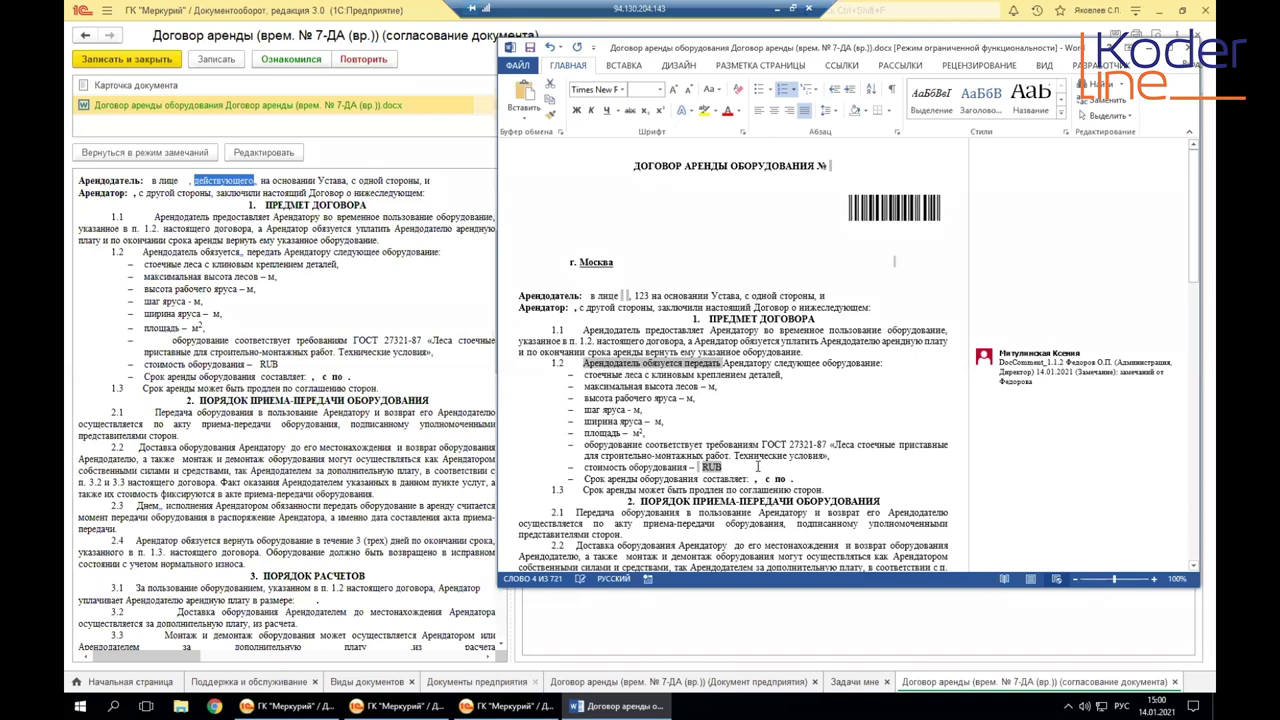
key(Delete)
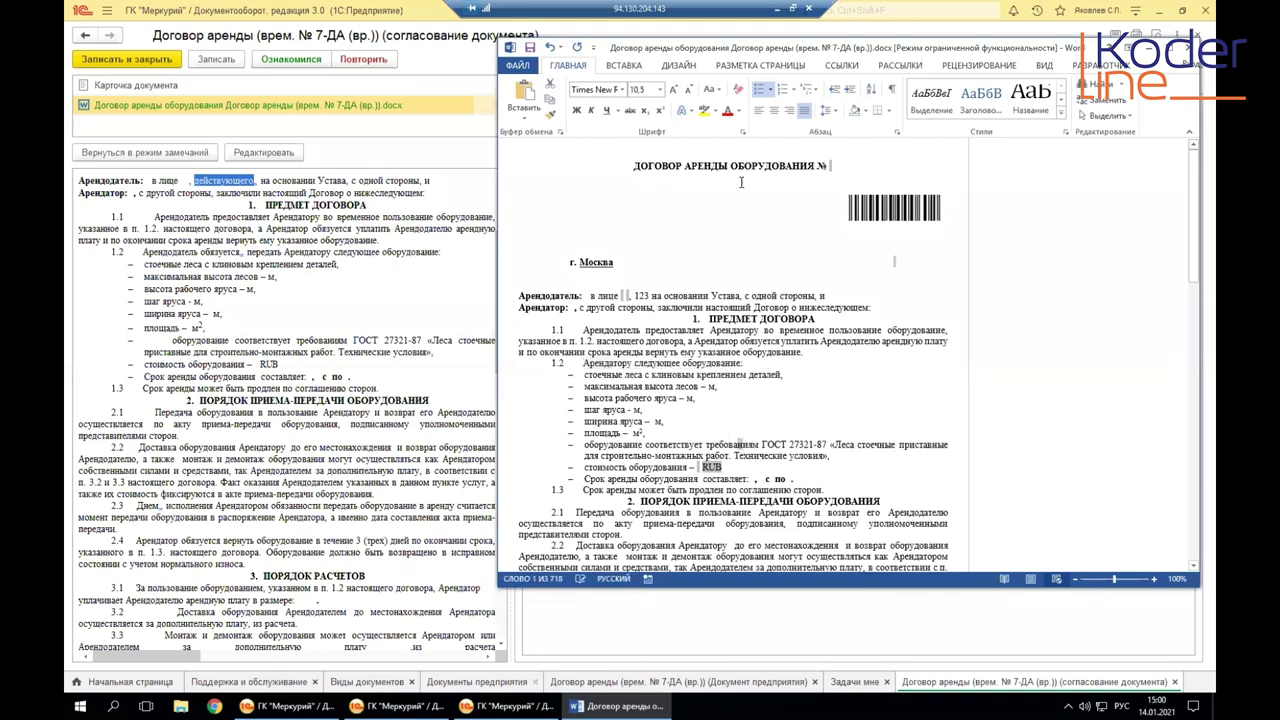
Step: Delete the commented word "Днем" at the start of clause 2.3 of the agreement
scroll(718, 390, down, 5)
click(590, 436)
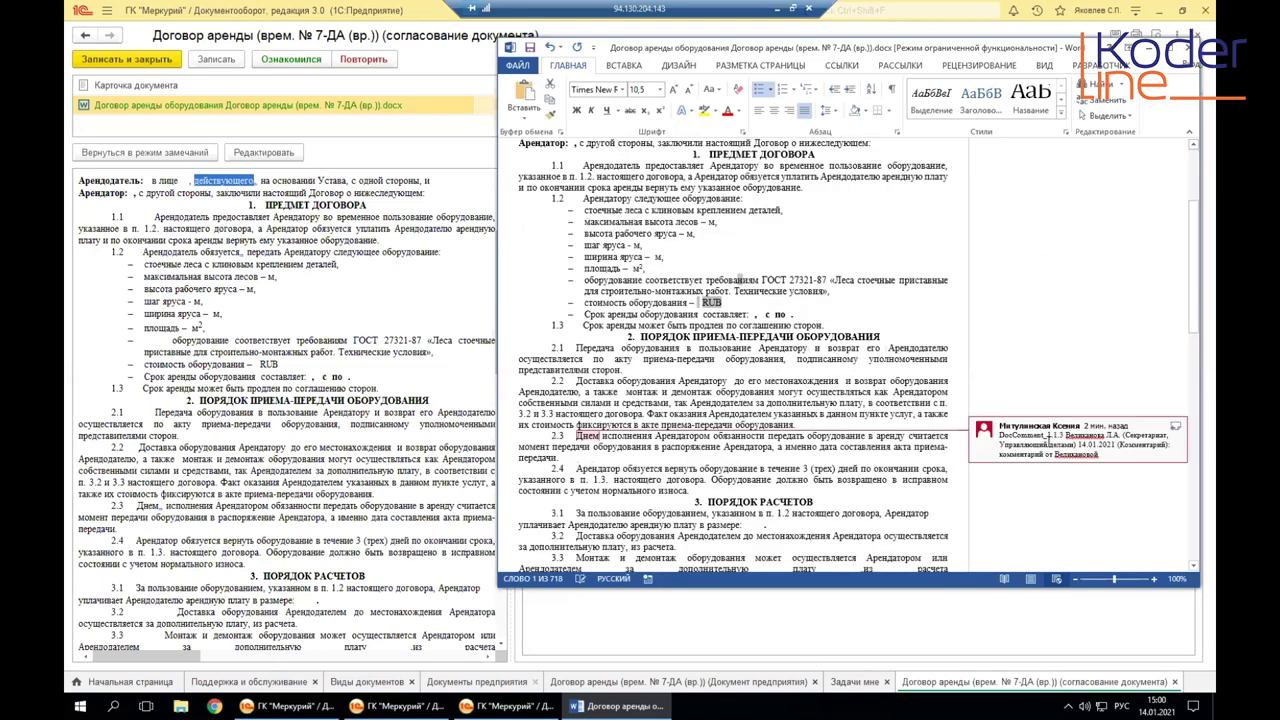
click(601, 436)
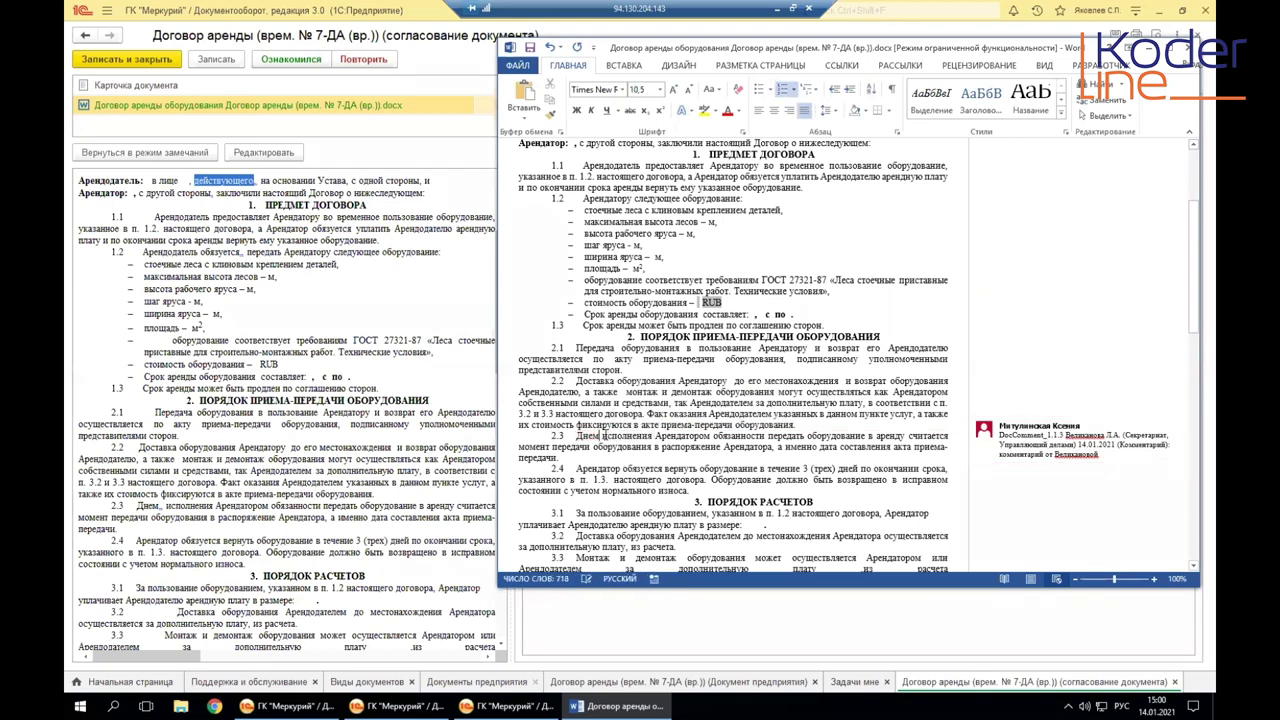
mouse_move(597, 436)
double_click(590, 437)
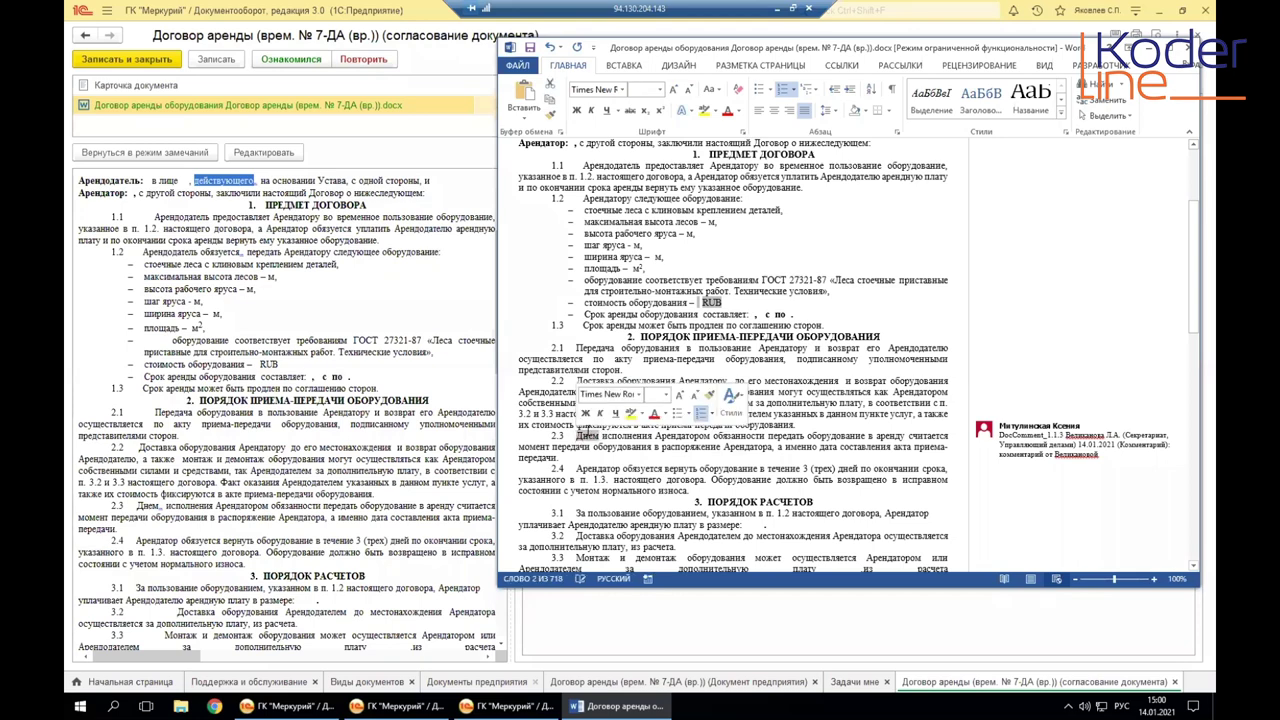
key(Delete)
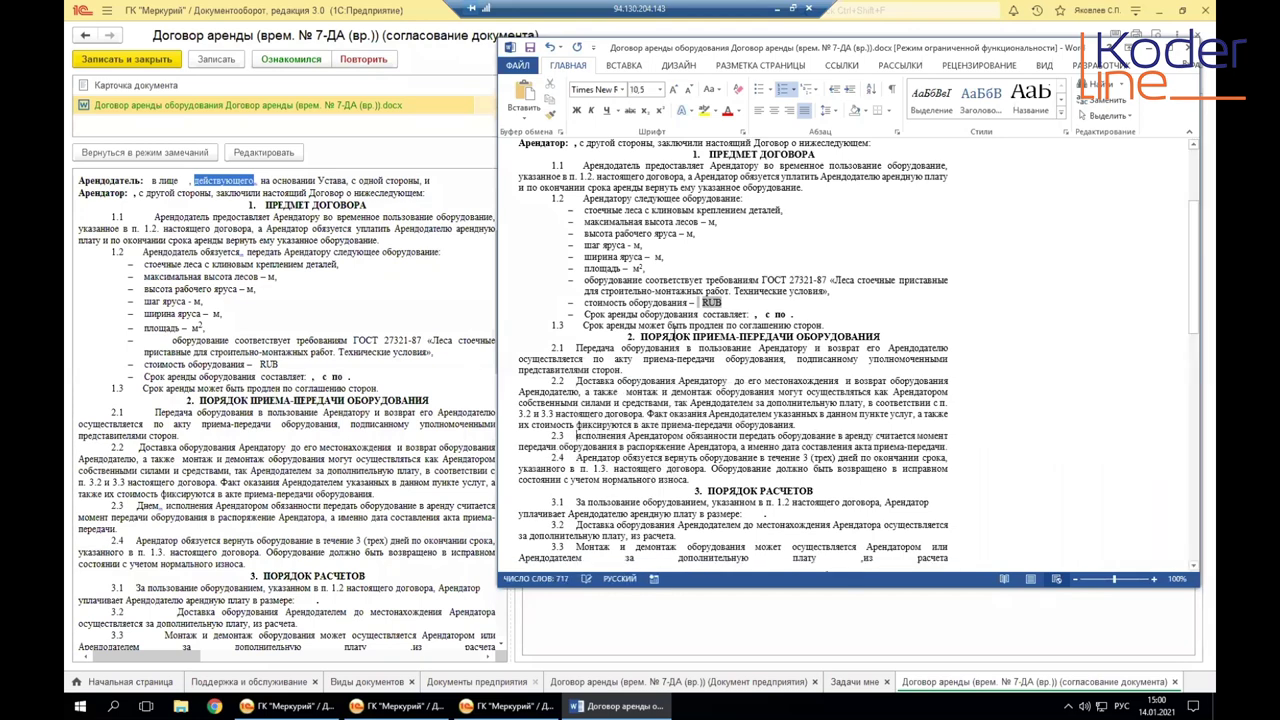
click(823, 281)
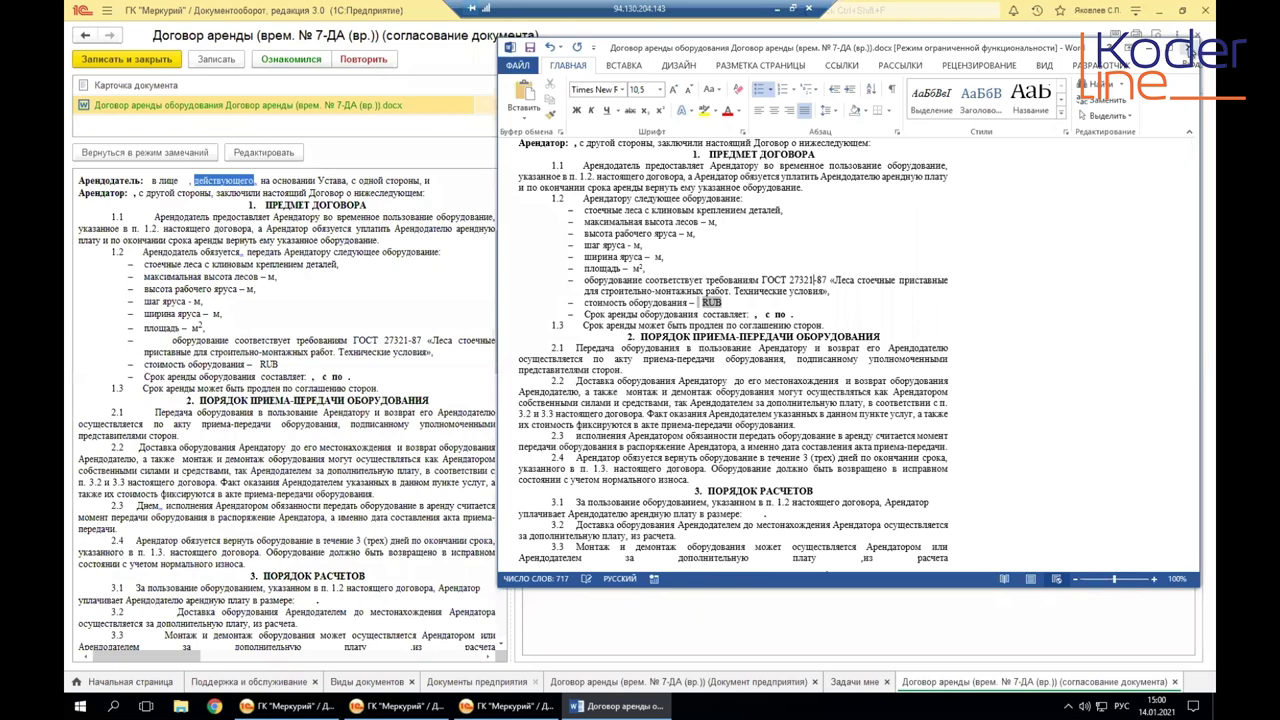
Step: Close Word saving the corrected agreement, reselect the agreement file and return it to remarks mode
click(1193, 52)
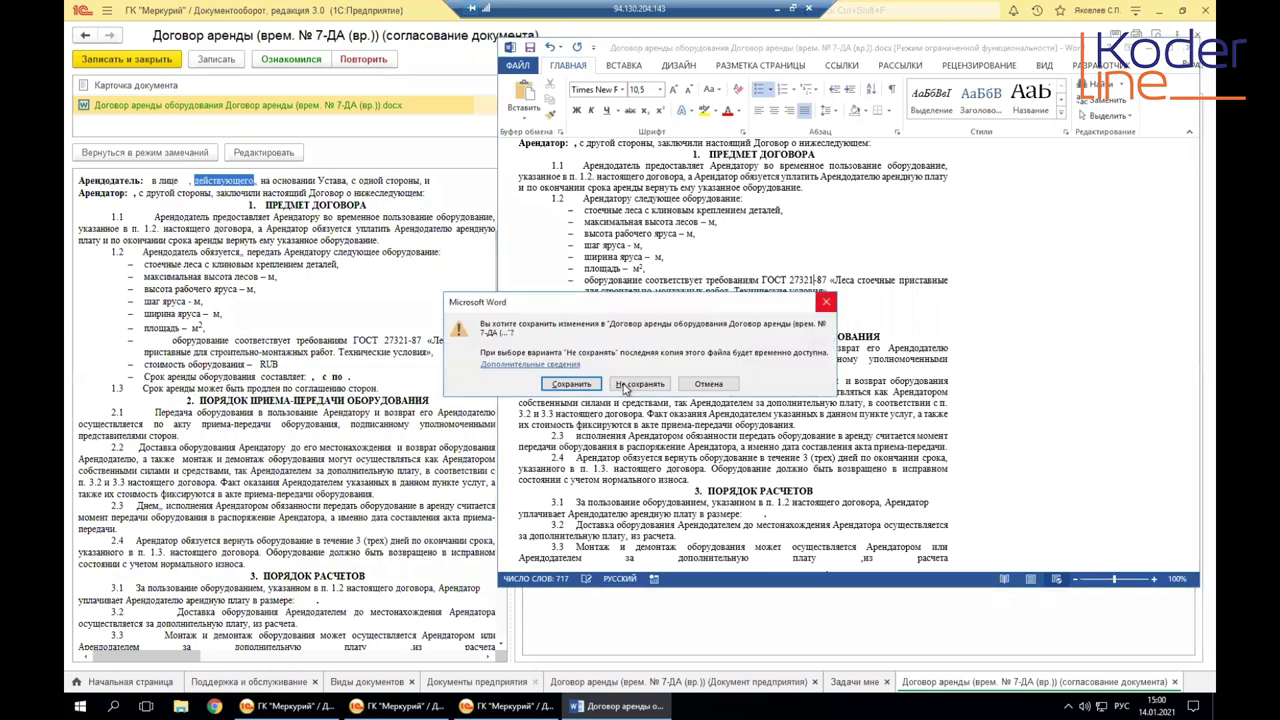
click(572, 385)
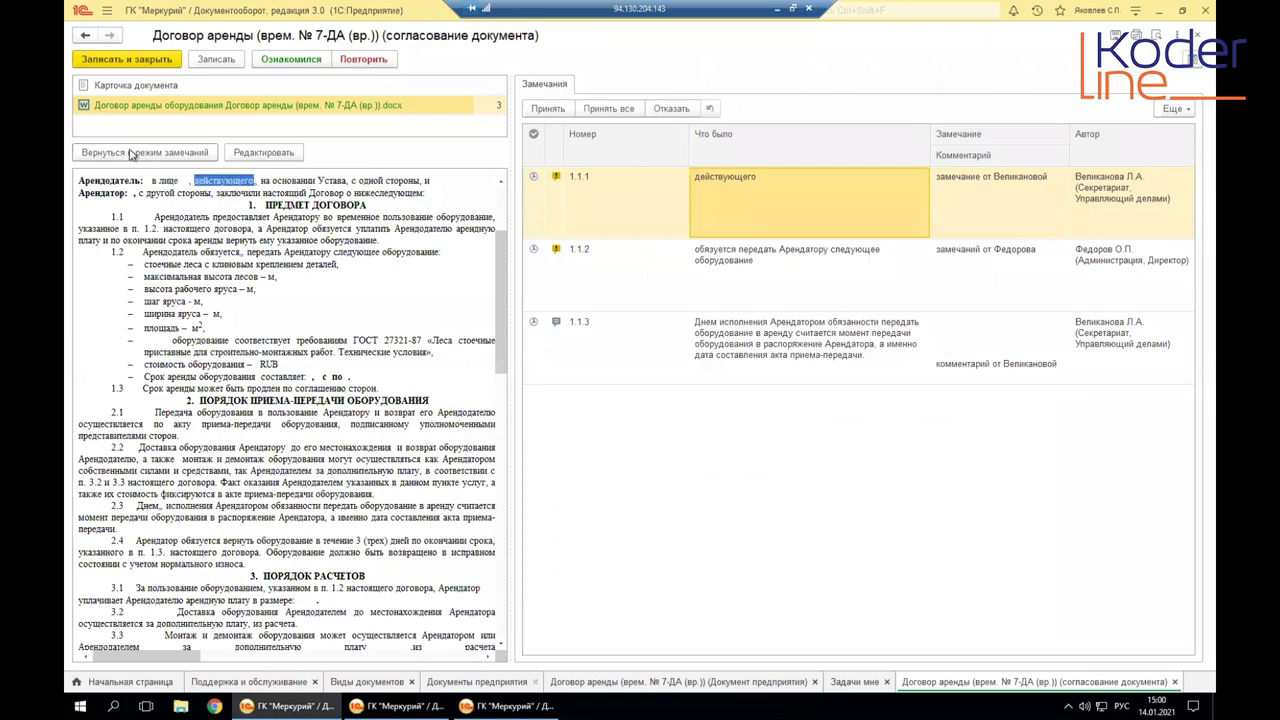
click(147, 88)
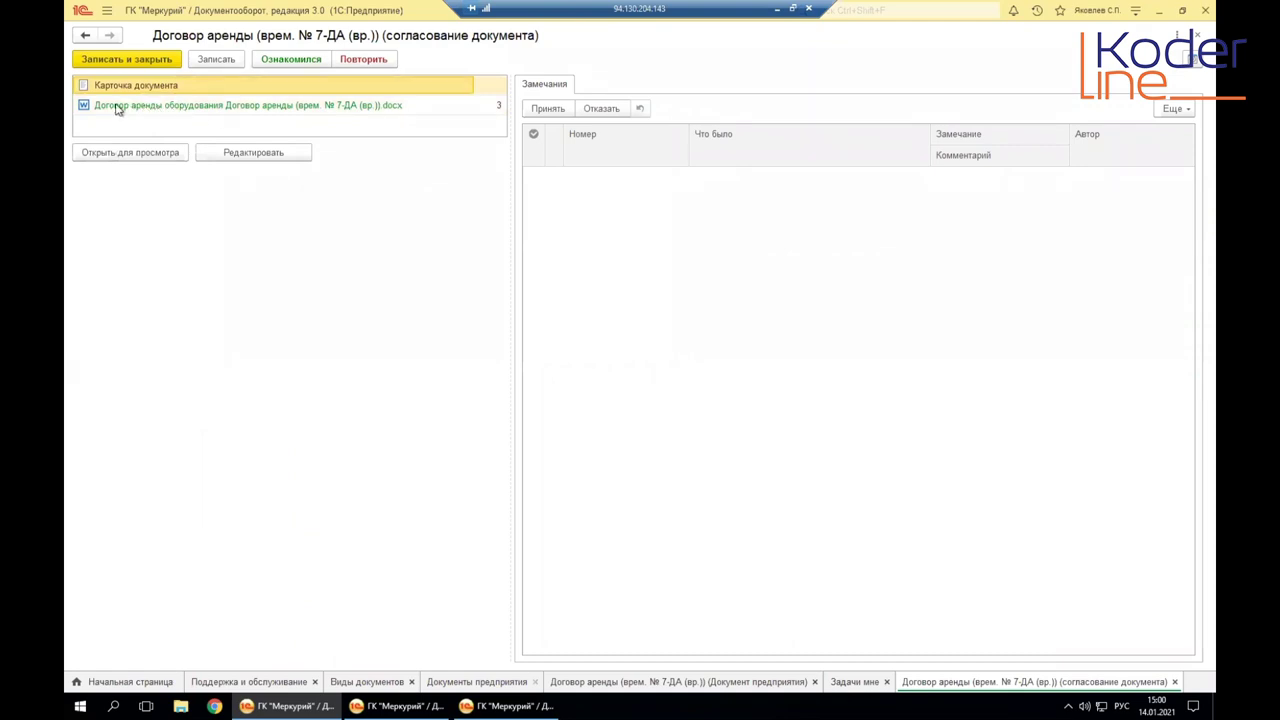
click(178, 108)
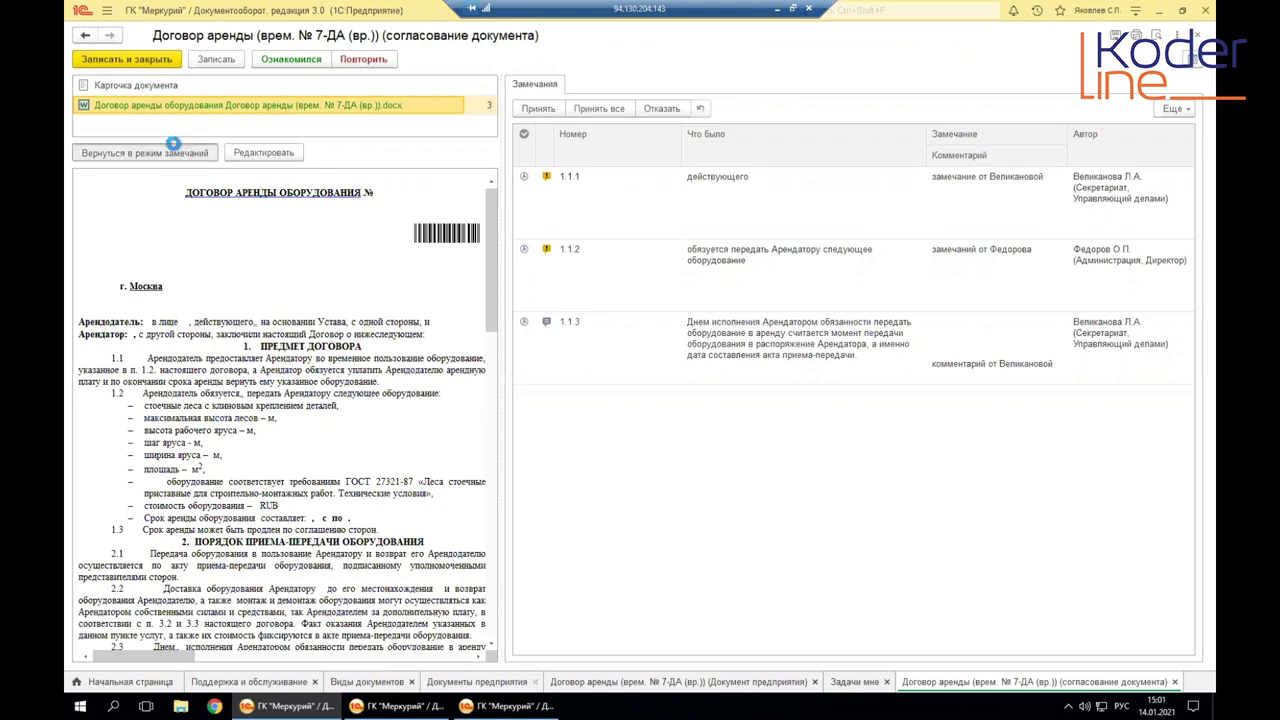
double_click(120, 102)
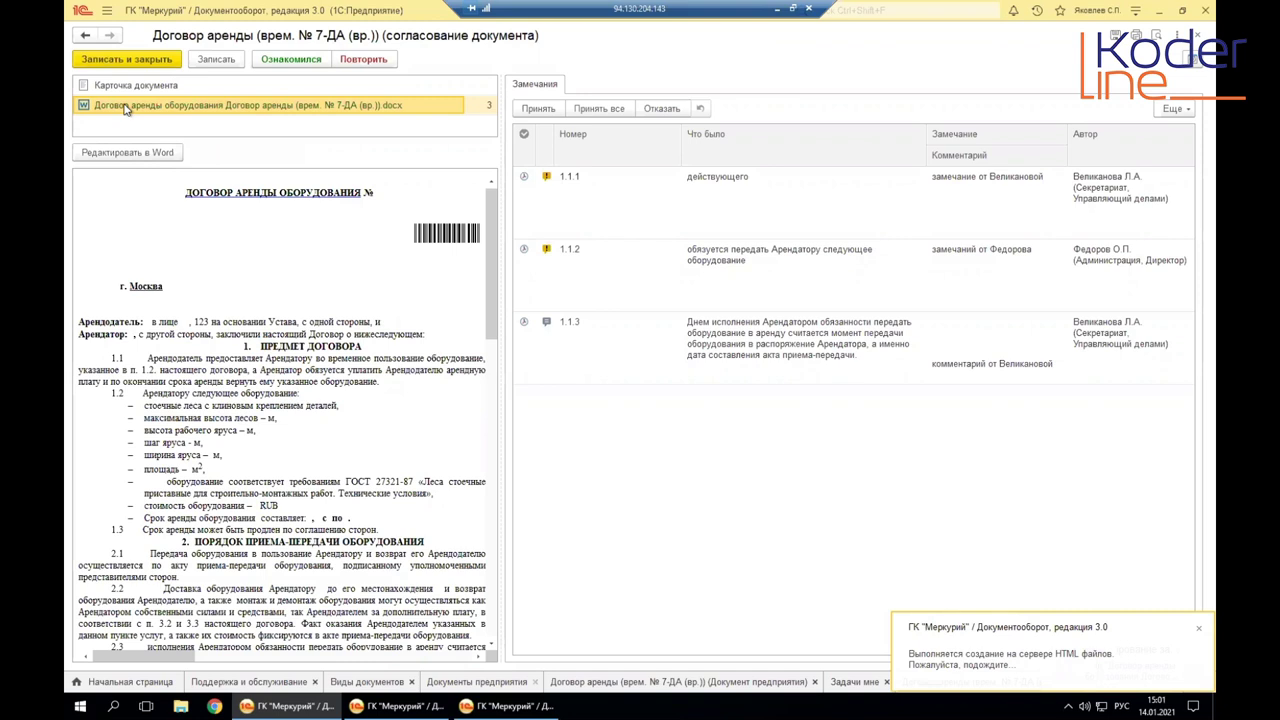
Step: Accept remarks 1.1.1 and 1.1.2 and reject comment 1.1.3 without giving a justification
click(737, 180)
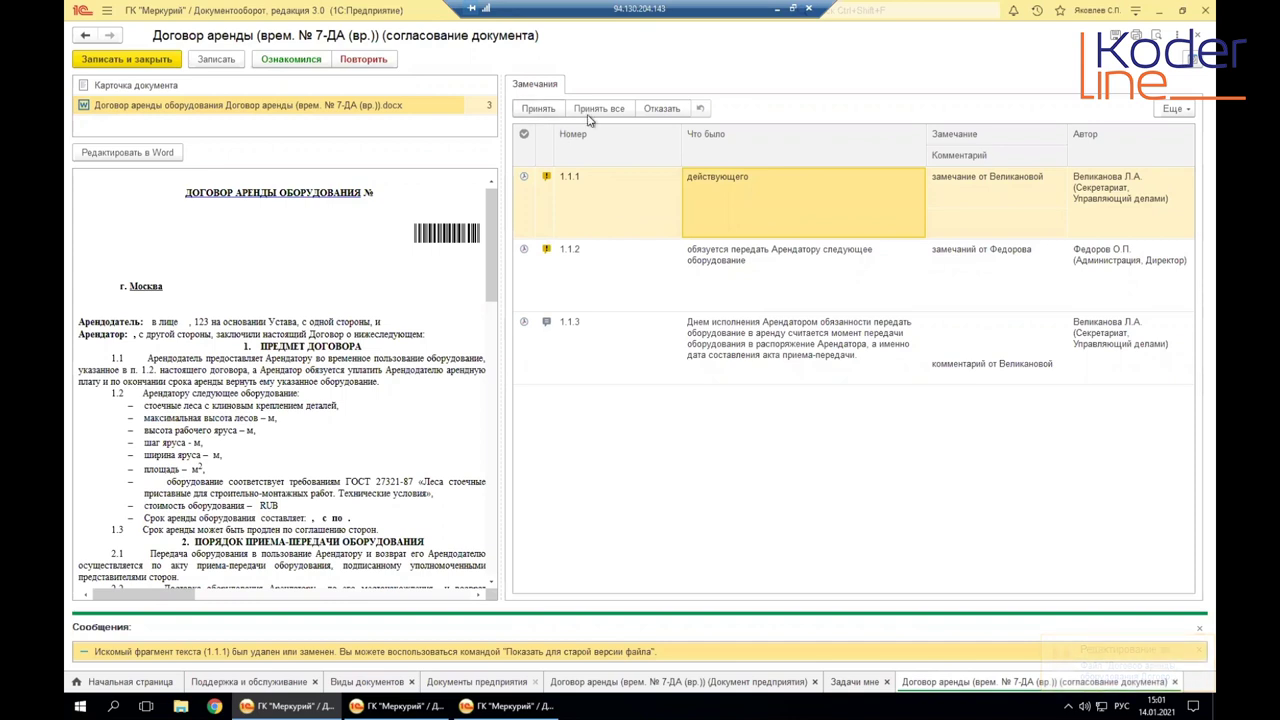
click(540, 112)
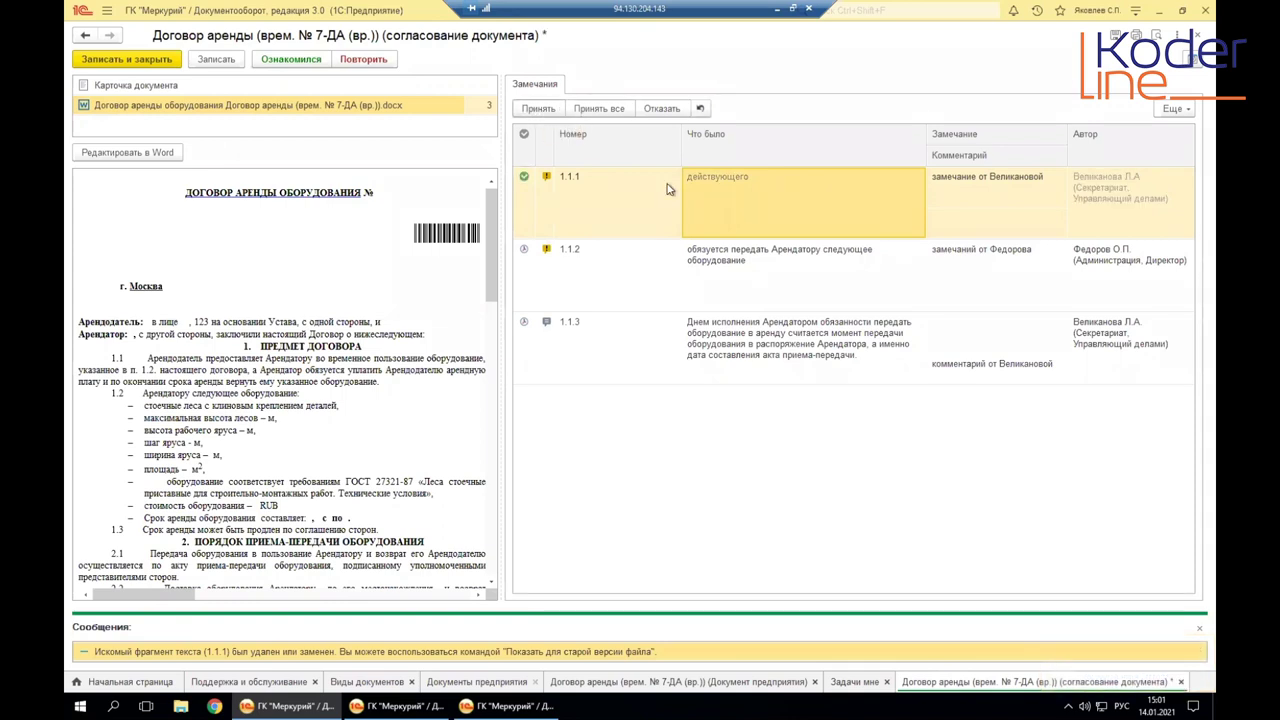
click(614, 303)
click(540, 108)
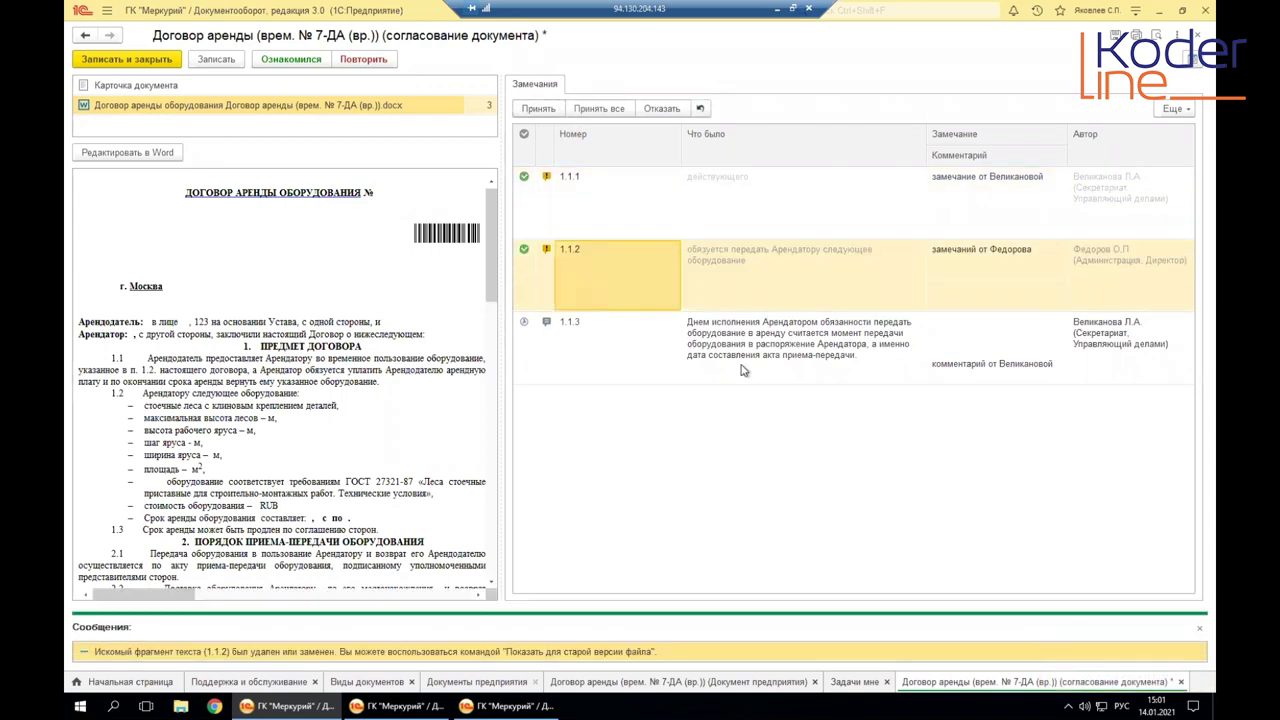
click(668, 347)
click(655, 110)
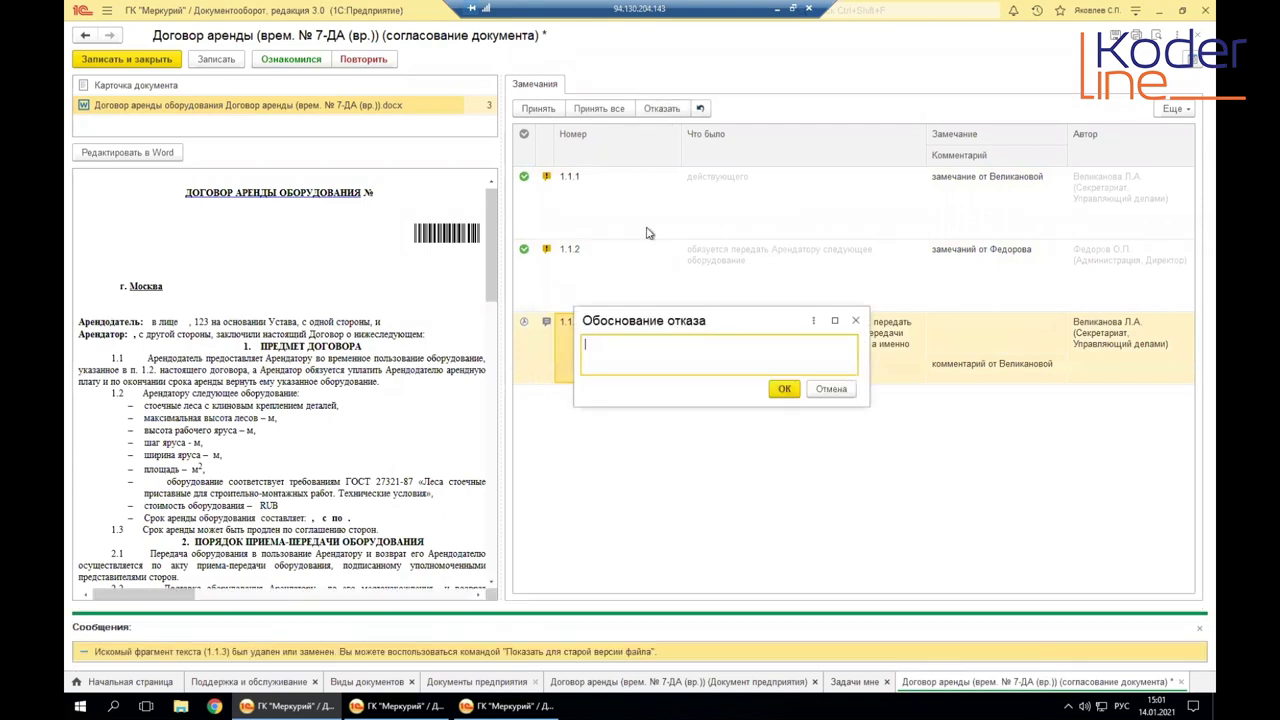
click(784, 389)
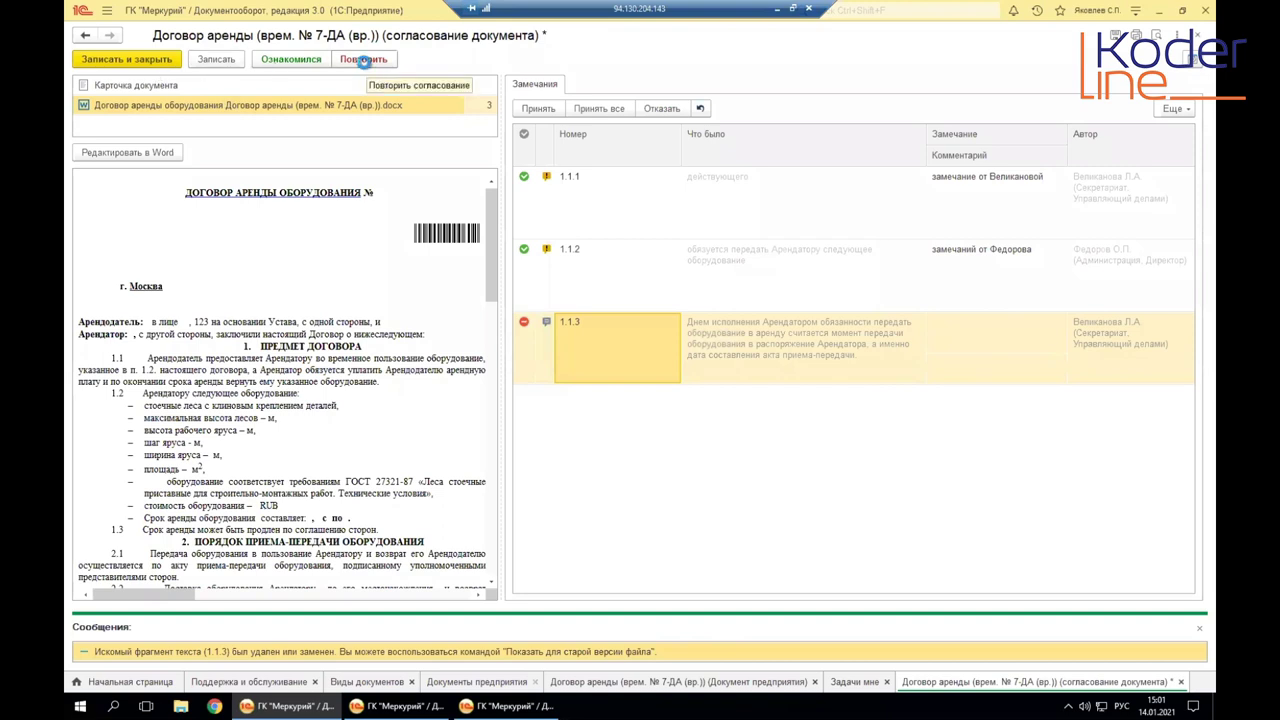
Step: Repeat the agreement's approval, checking the participants and sending it to the same two approvers
click(365, 62)
drag(430, 178, 534, 175)
click(524, 270)
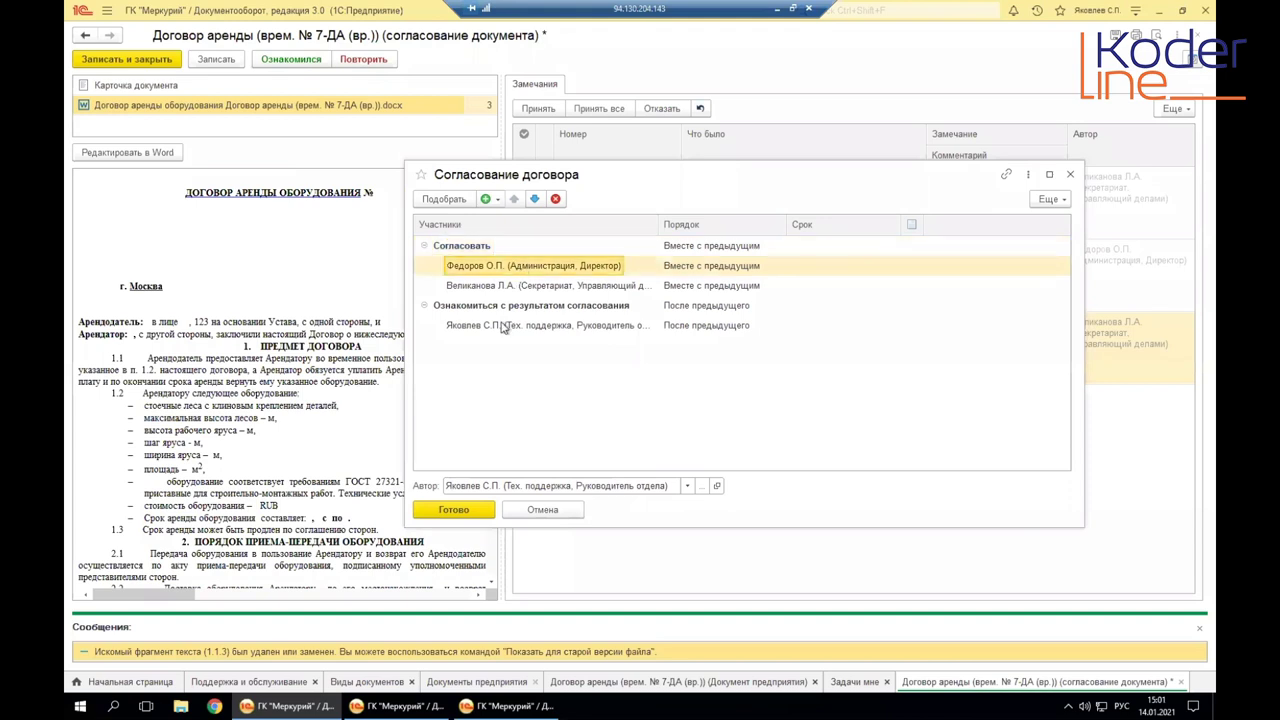
click(476, 249)
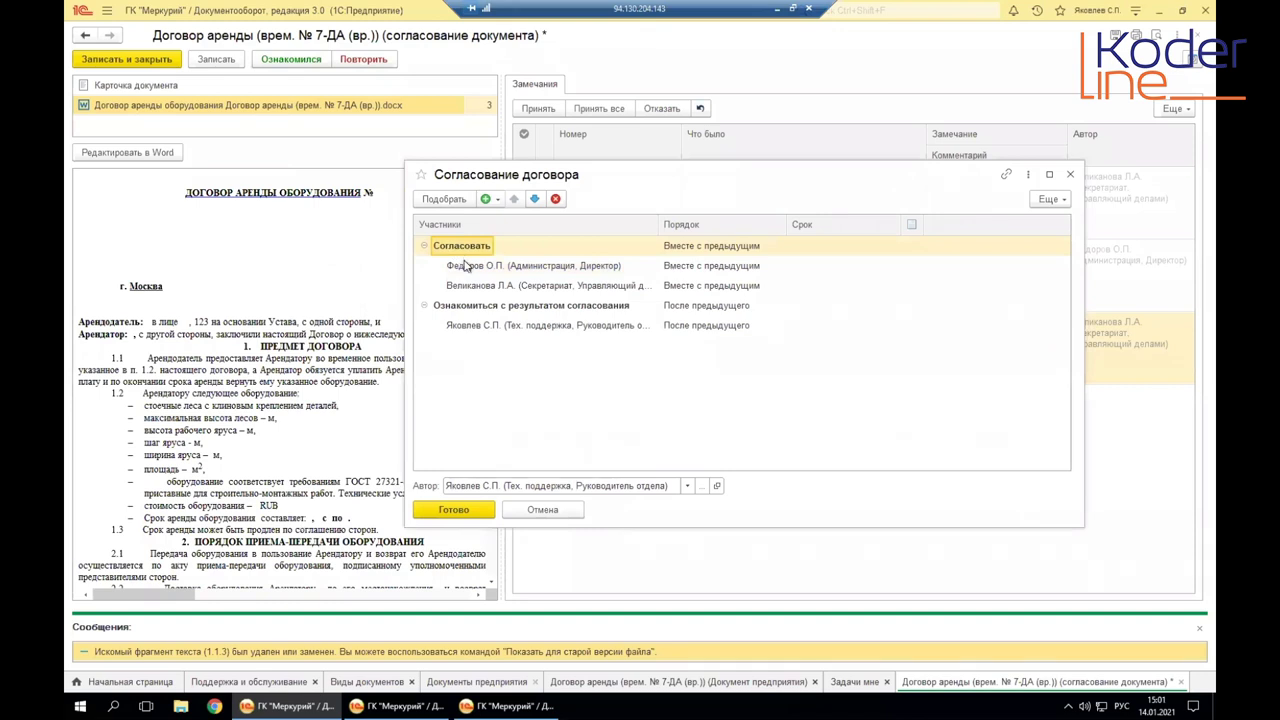
click(470, 268)
click(478, 288)
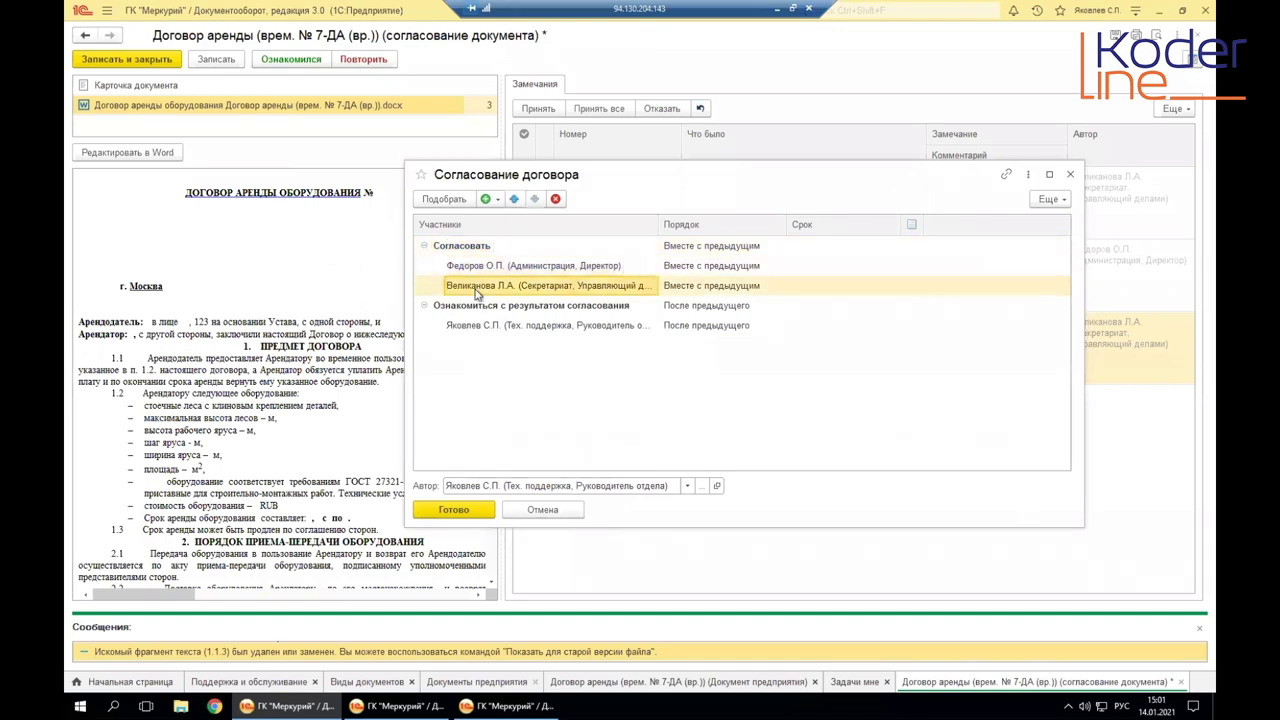
click(443, 508)
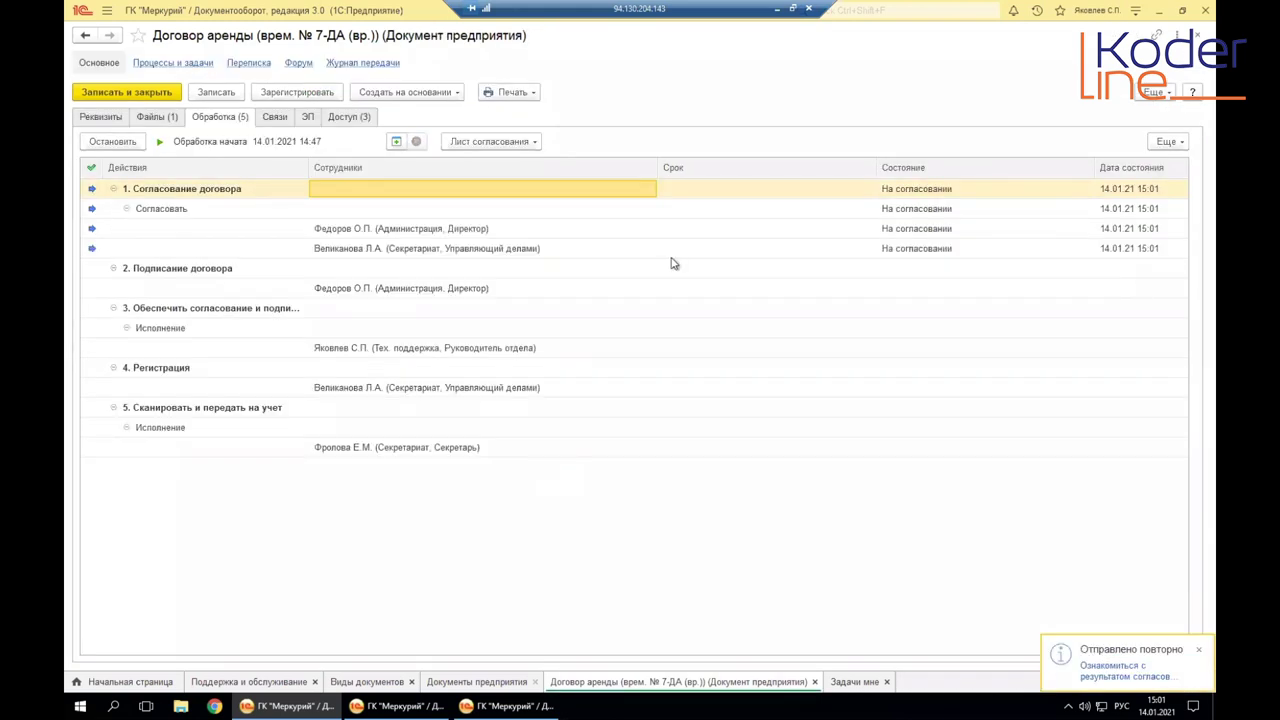
Step: Review the agreement's details and processing stages, and close its card and the task list
click(530, 429)
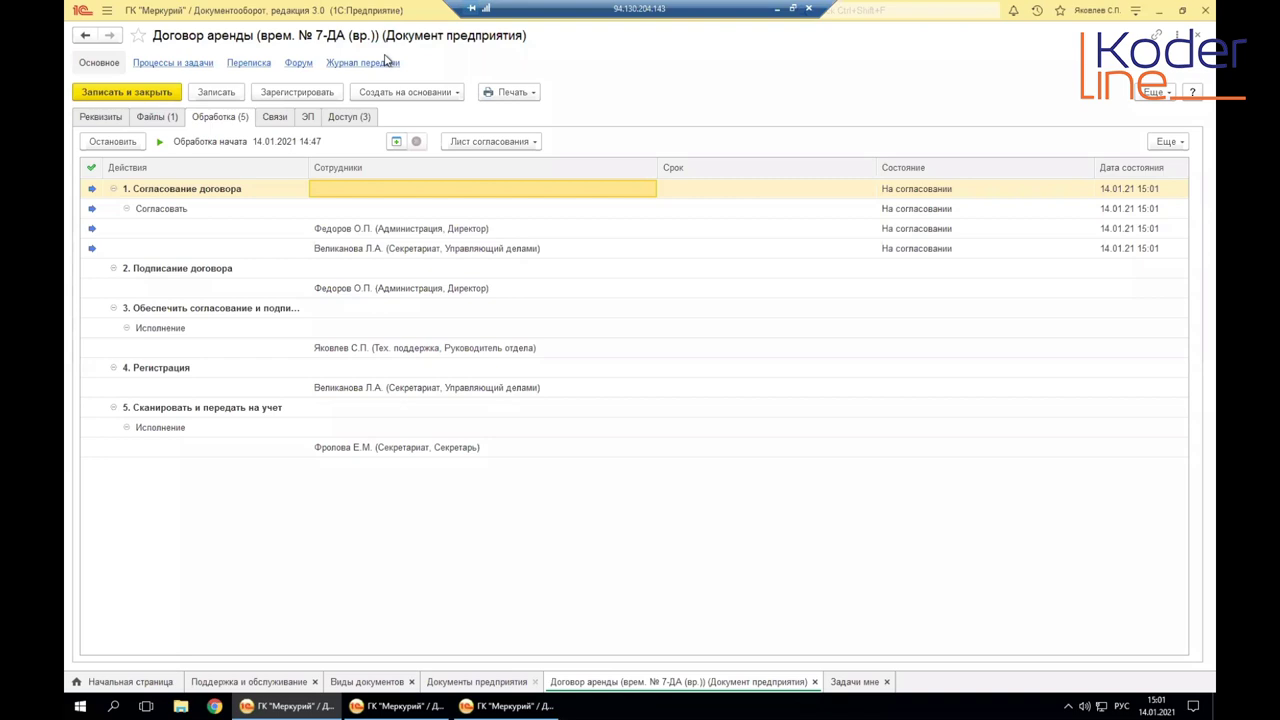
click(112, 118)
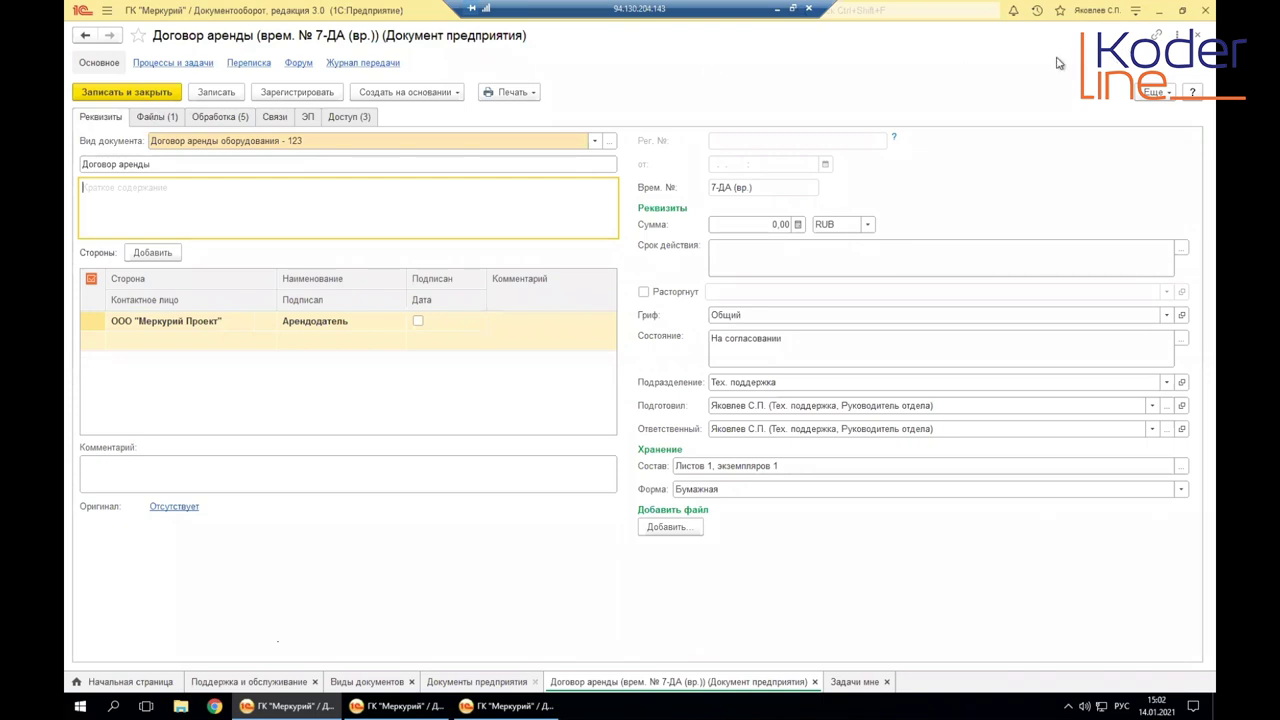
click(218, 118)
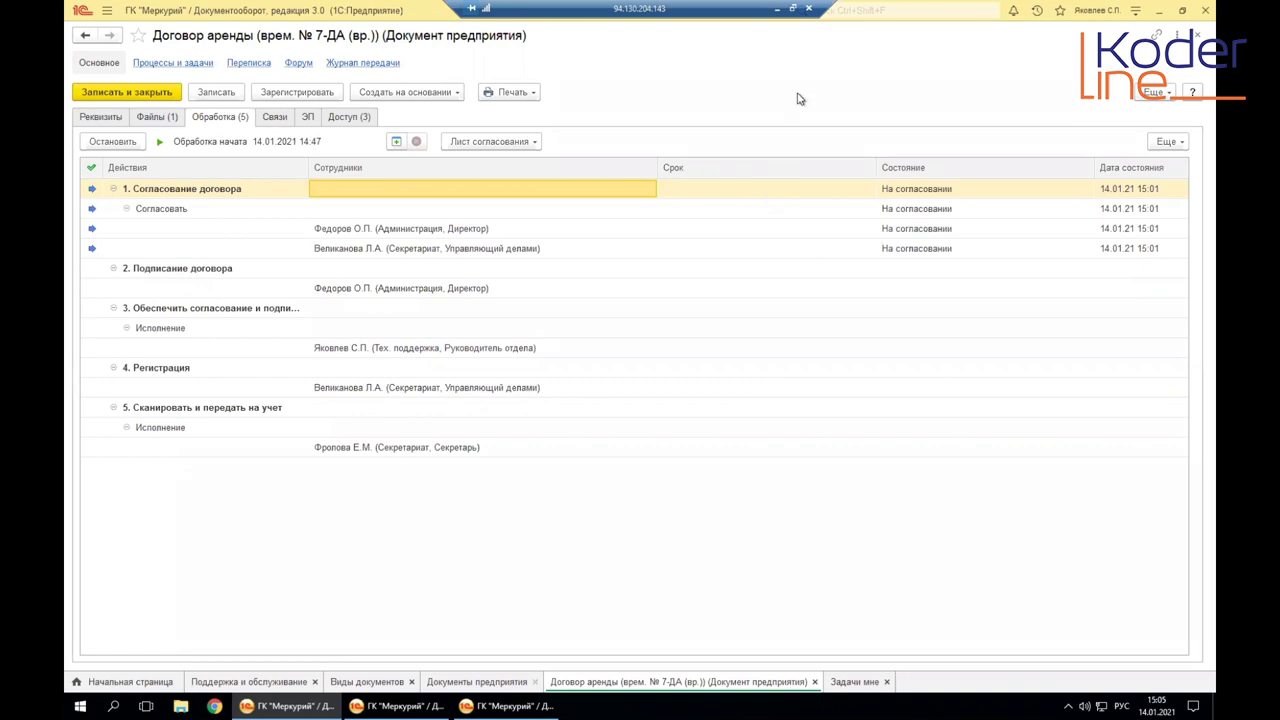
key(Escape)
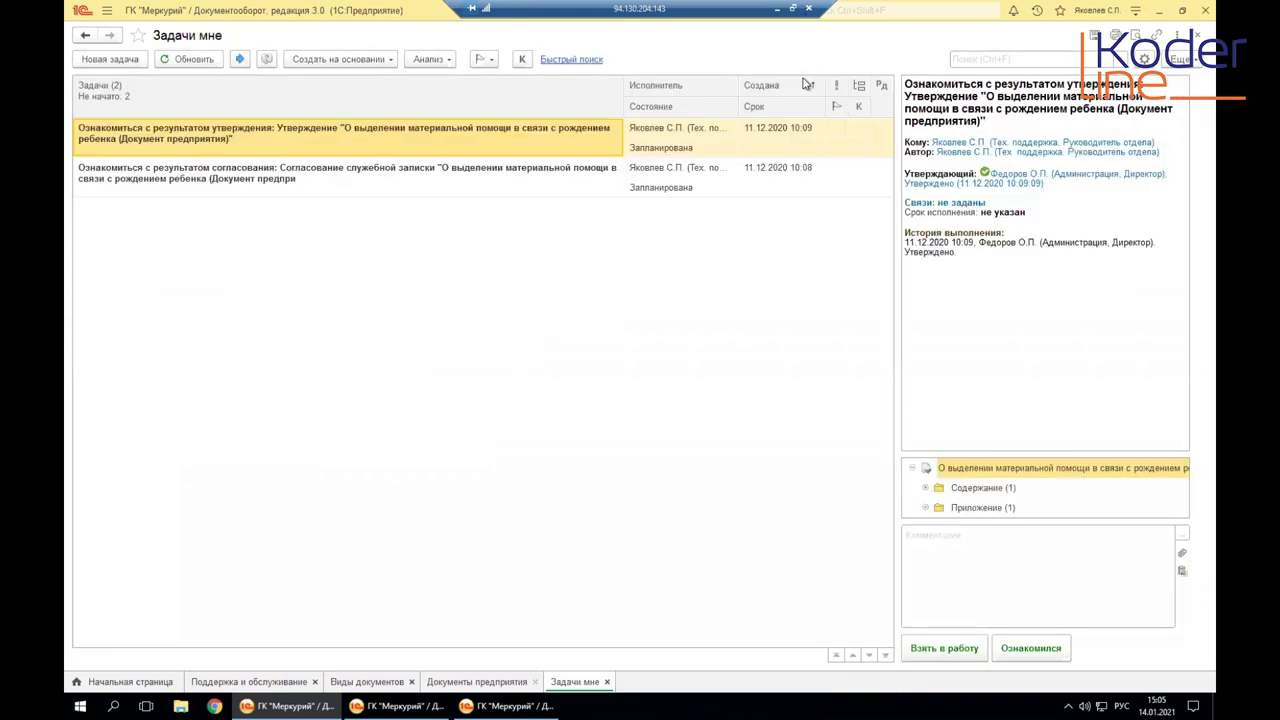
key(Escape)
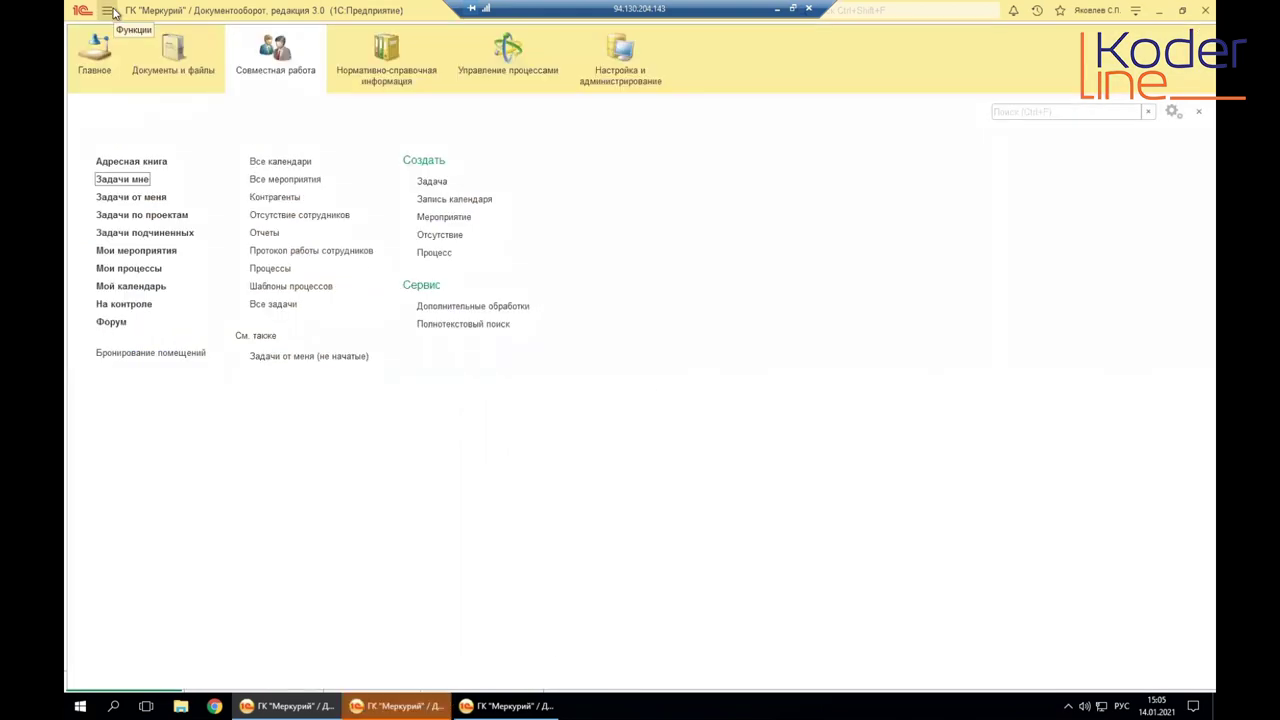
Step: Find the Сотрудники и подразделения directory and open the Тех. поддержка department card from its head's employee card
click(590, 80)
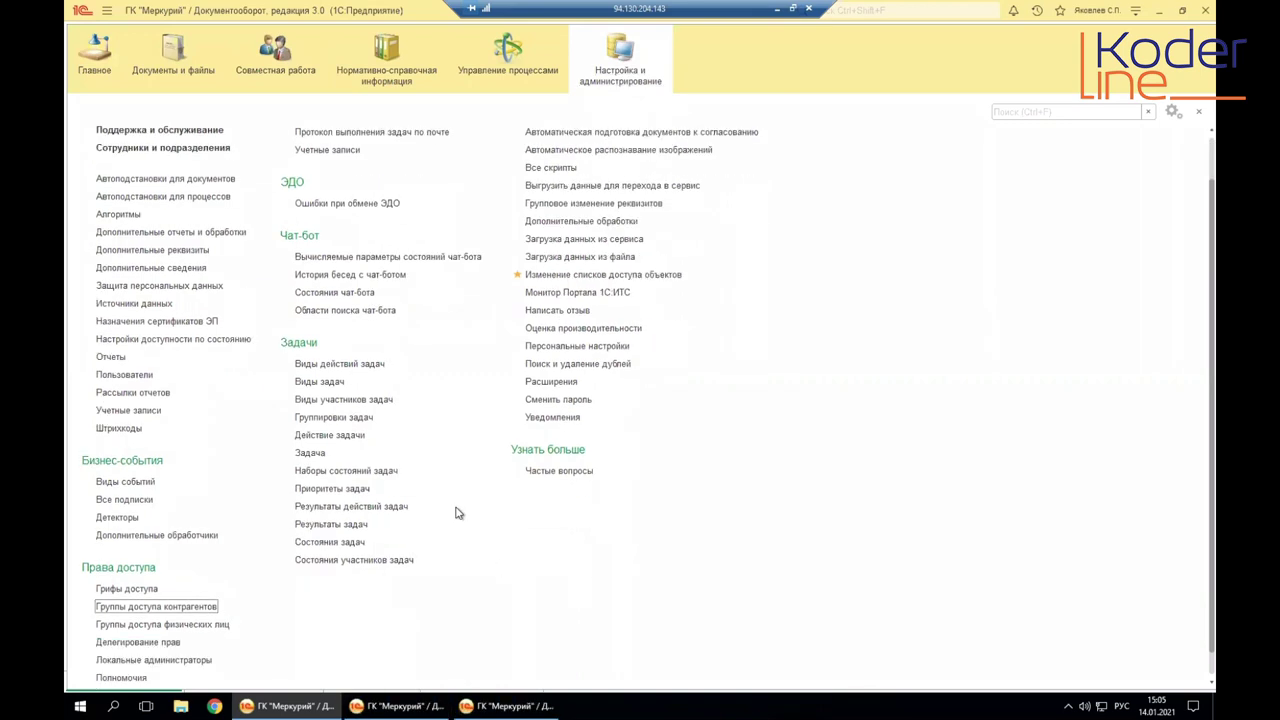
scroll(456, 513, down, 2)
click(390, 80)
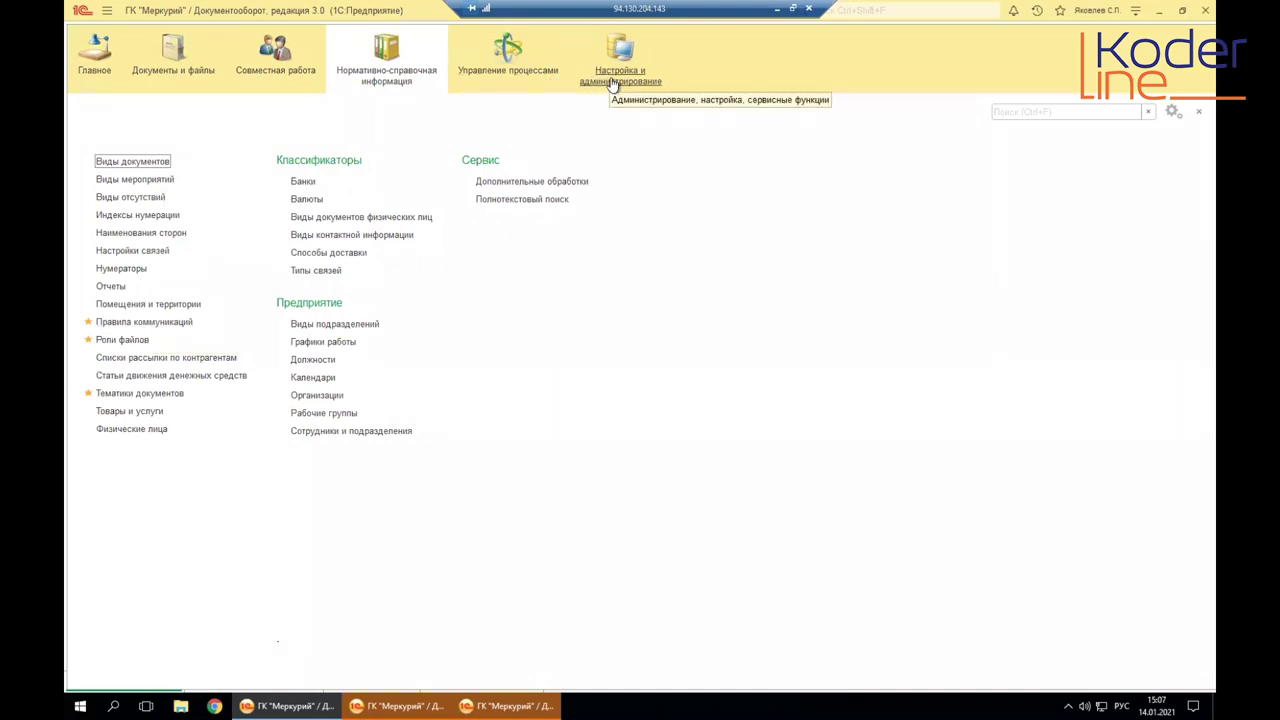
click(340, 434)
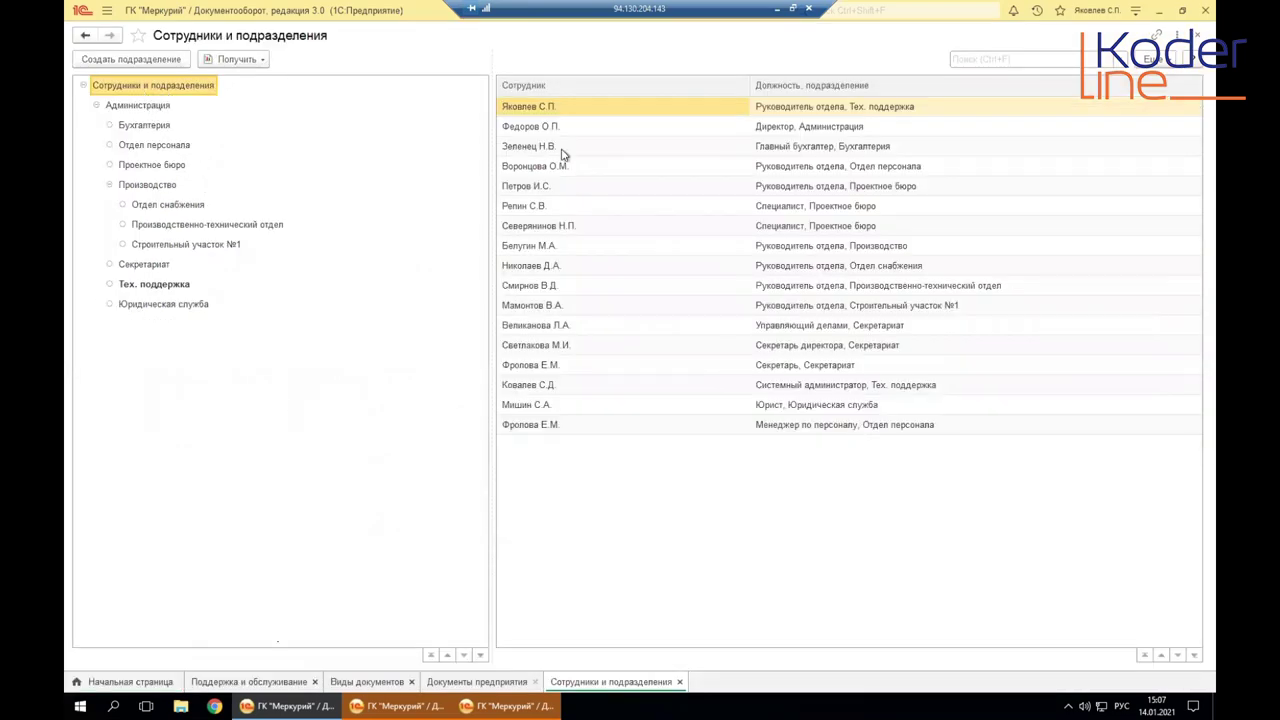
click(591, 112)
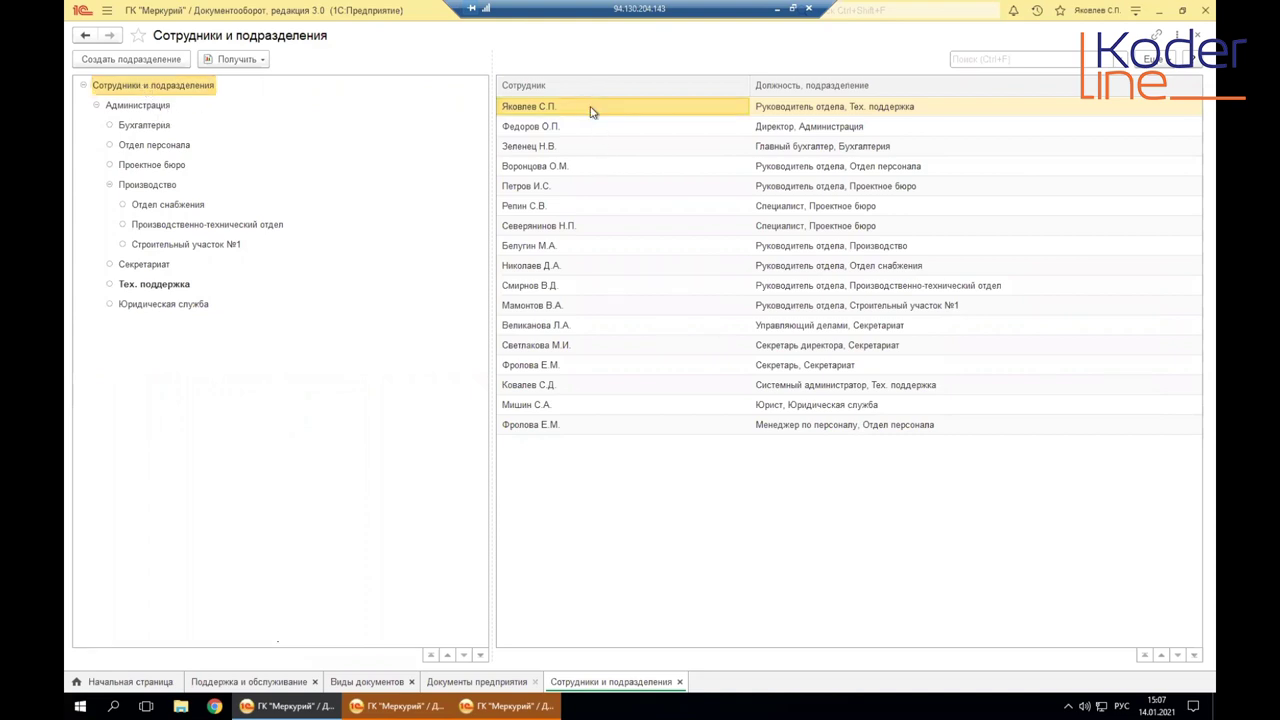
double_click(591, 110)
click(508, 139)
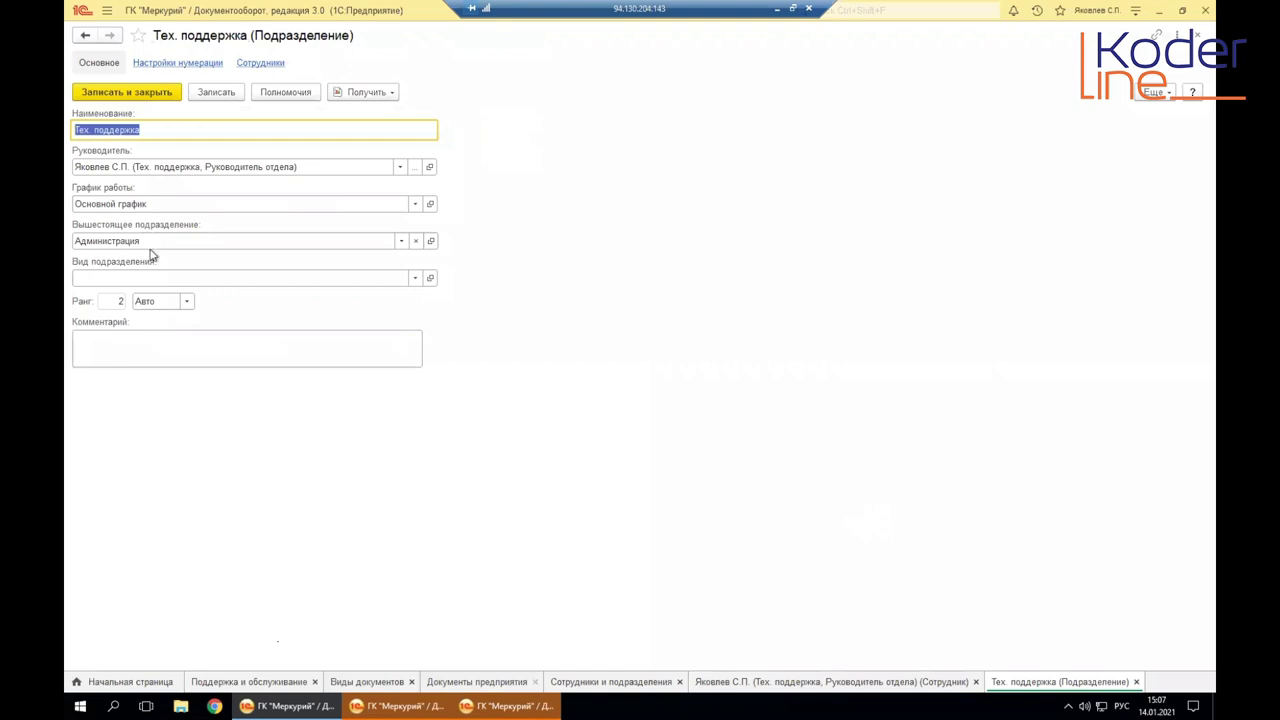
Step: Try to edit the rank number of the Тех. поддержка department directly
click(118, 301)
mouse_move(286, 706)
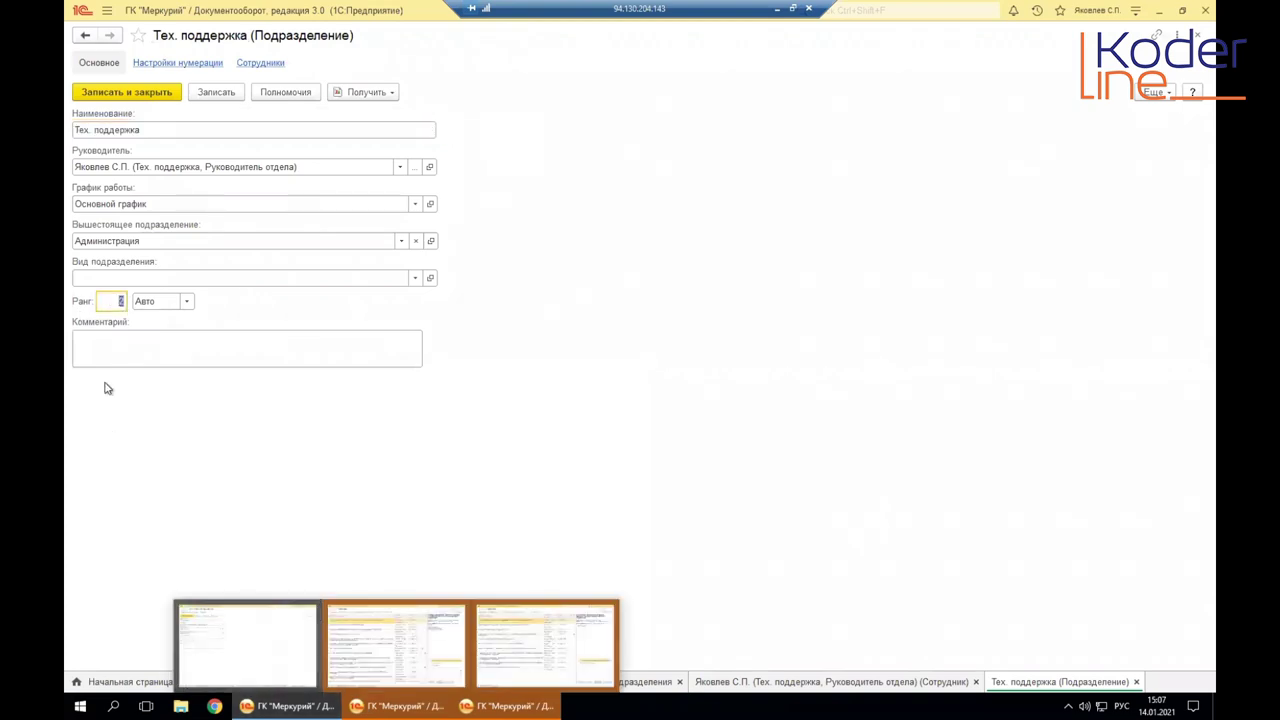
click(110, 301)
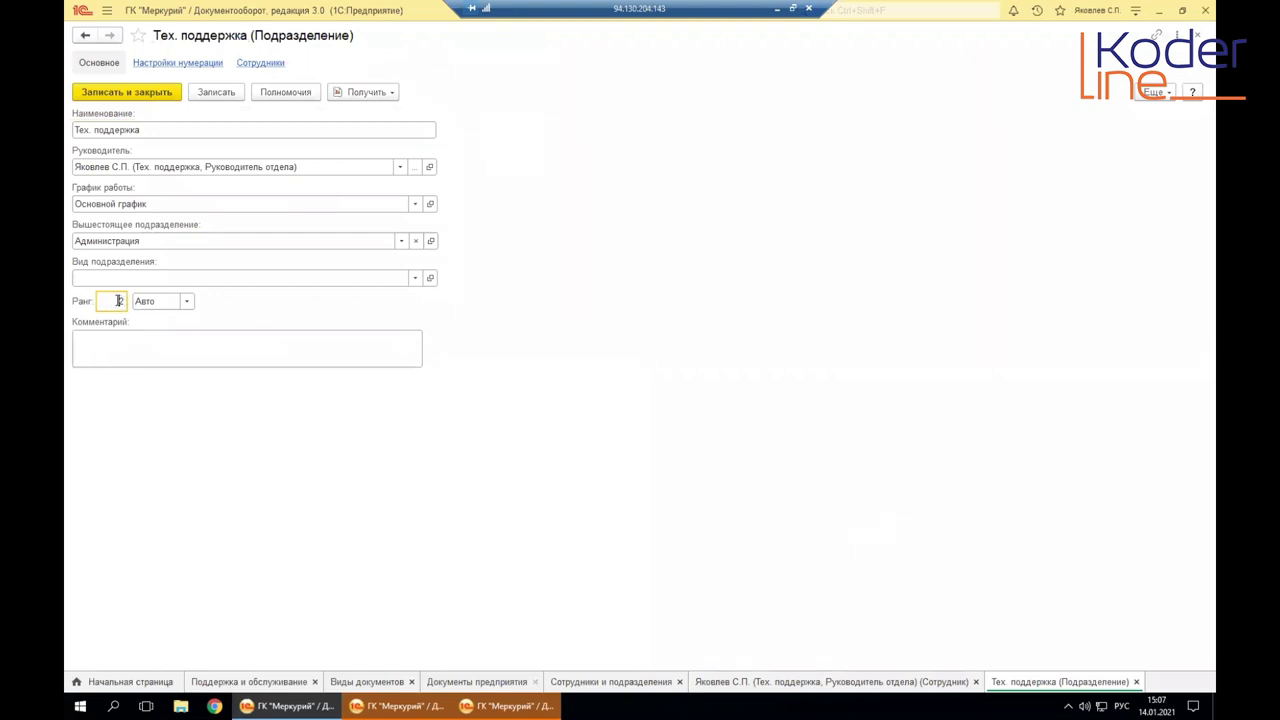
double_click(119, 301)
click(120, 301)
key(Delete)
click(120, 301)
Step: Try the Особый rank mode for the department, switch it back to Авто and close the card without saving
click(187, 302)
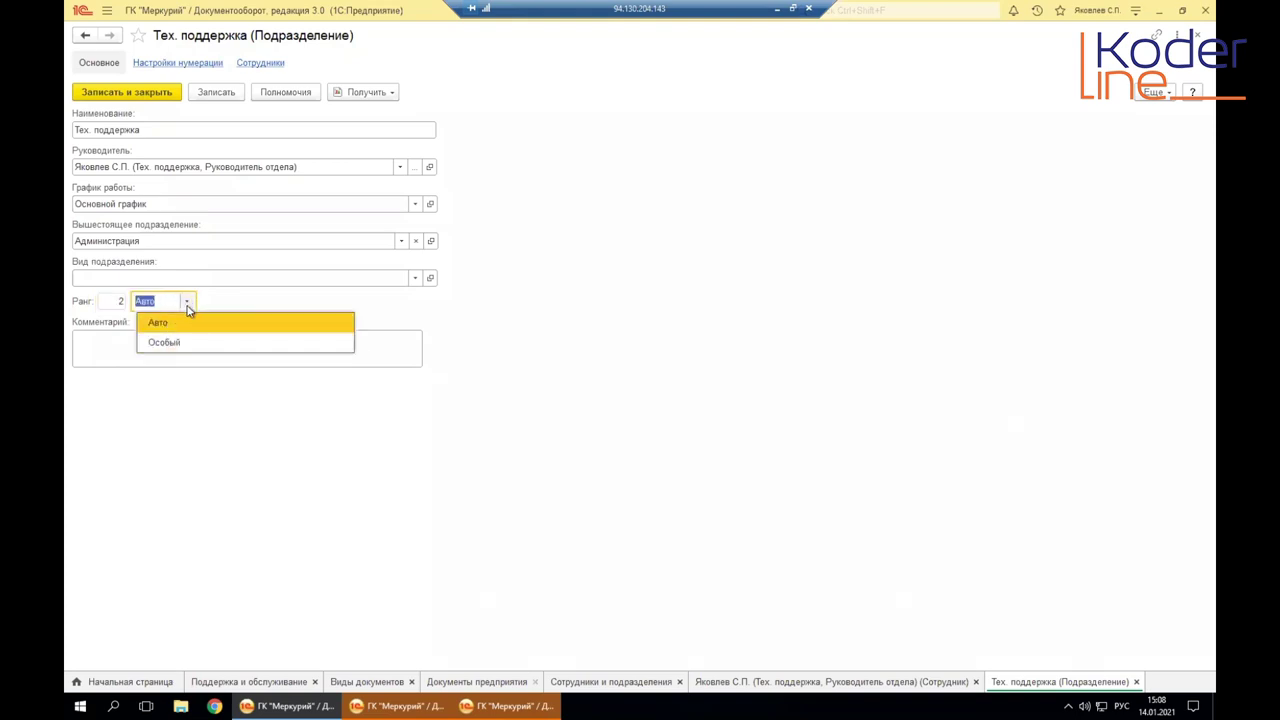
click(172, 343)
click(113, 302)
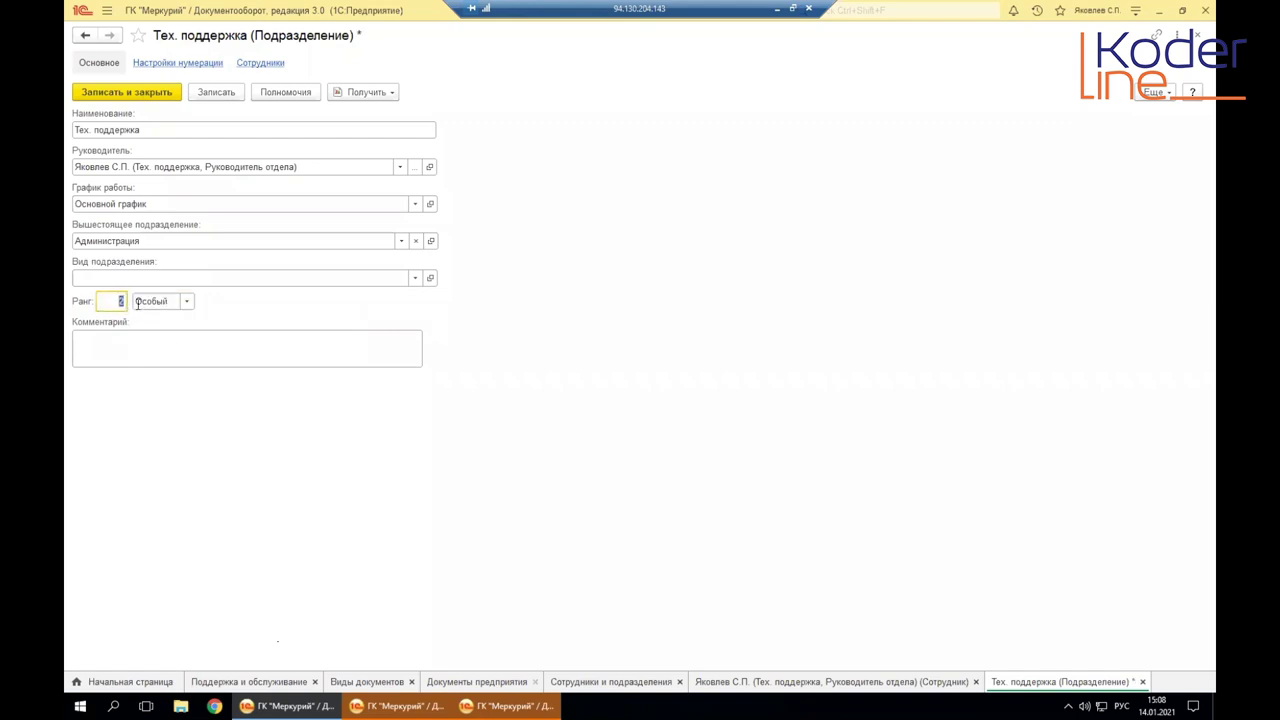
click(190, 302)
click(158, 323)
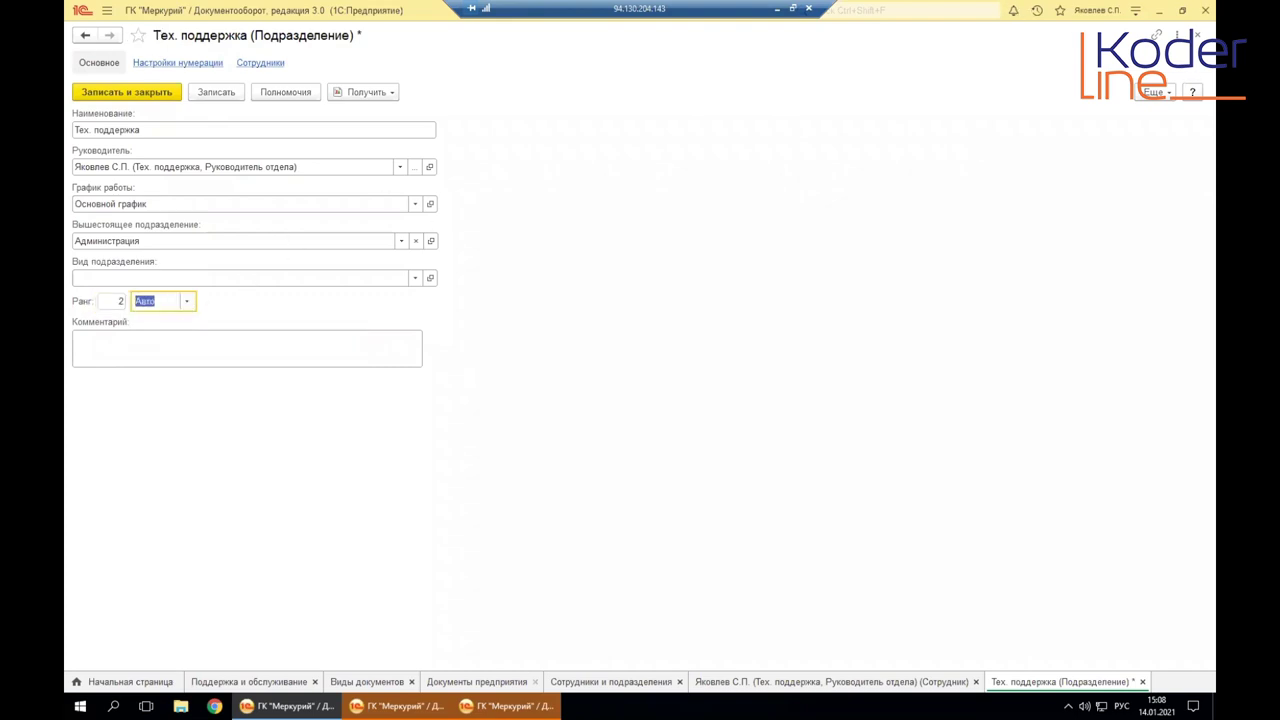
click(1197, 35)
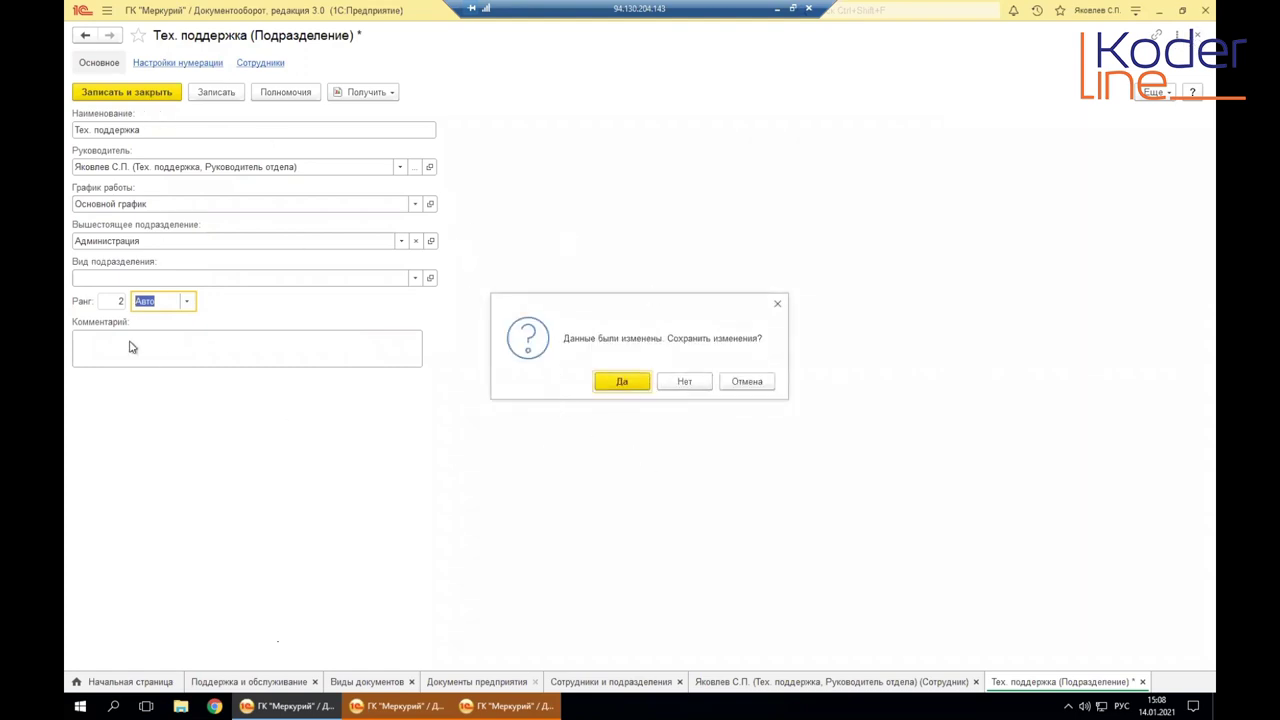
click(684, 381)
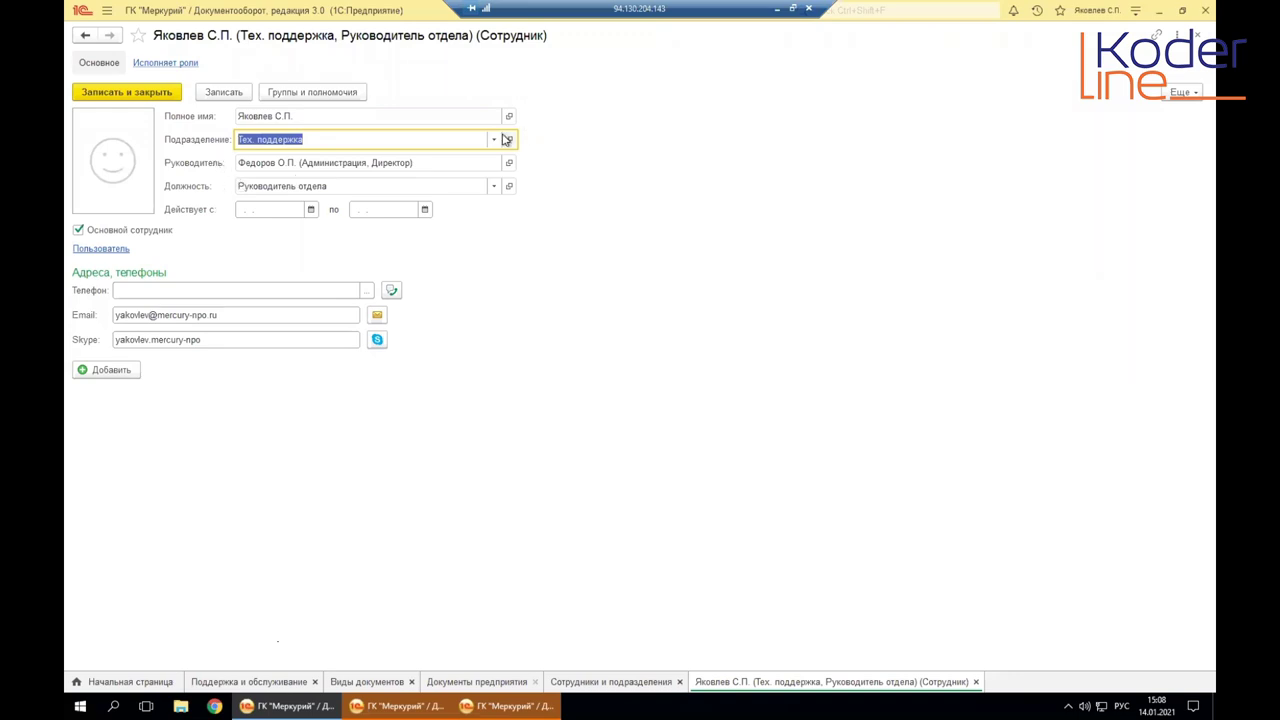
Step: Close the employee card, open Правила коммуникаций and filter the rules by the action under Служебная записка, <Все тематики>
click(1196, 37)
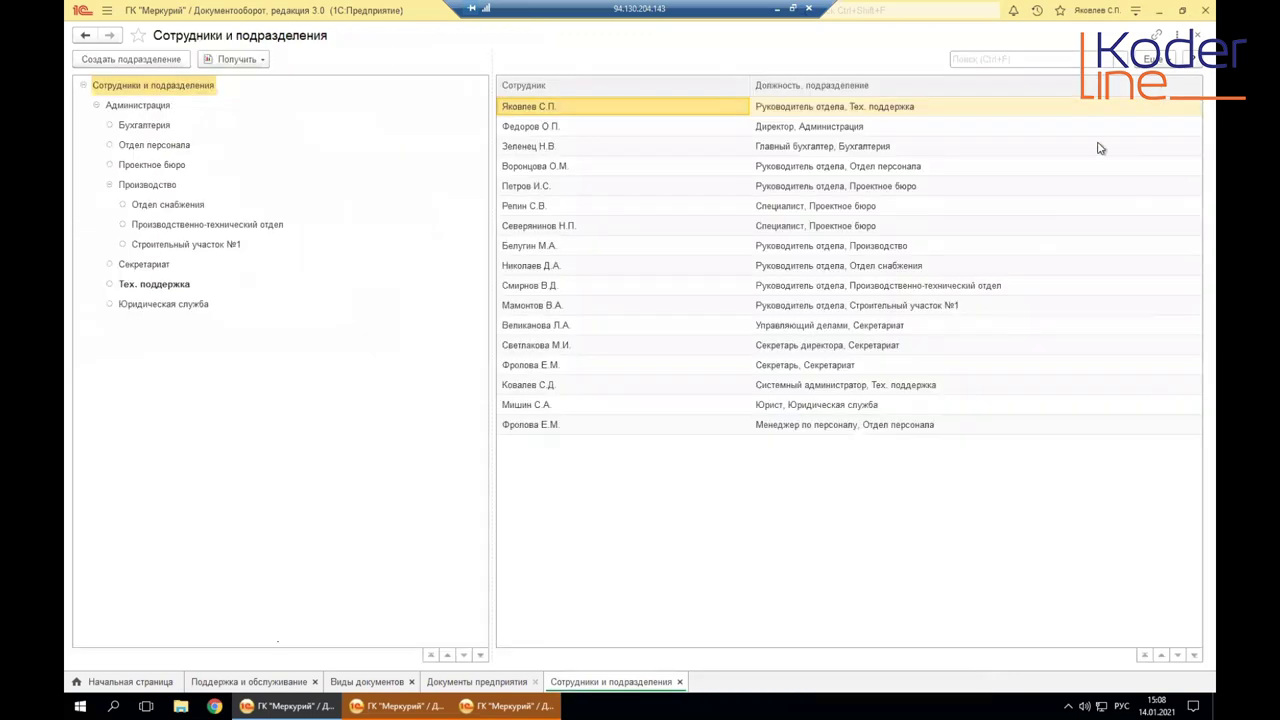
click(105, 12)
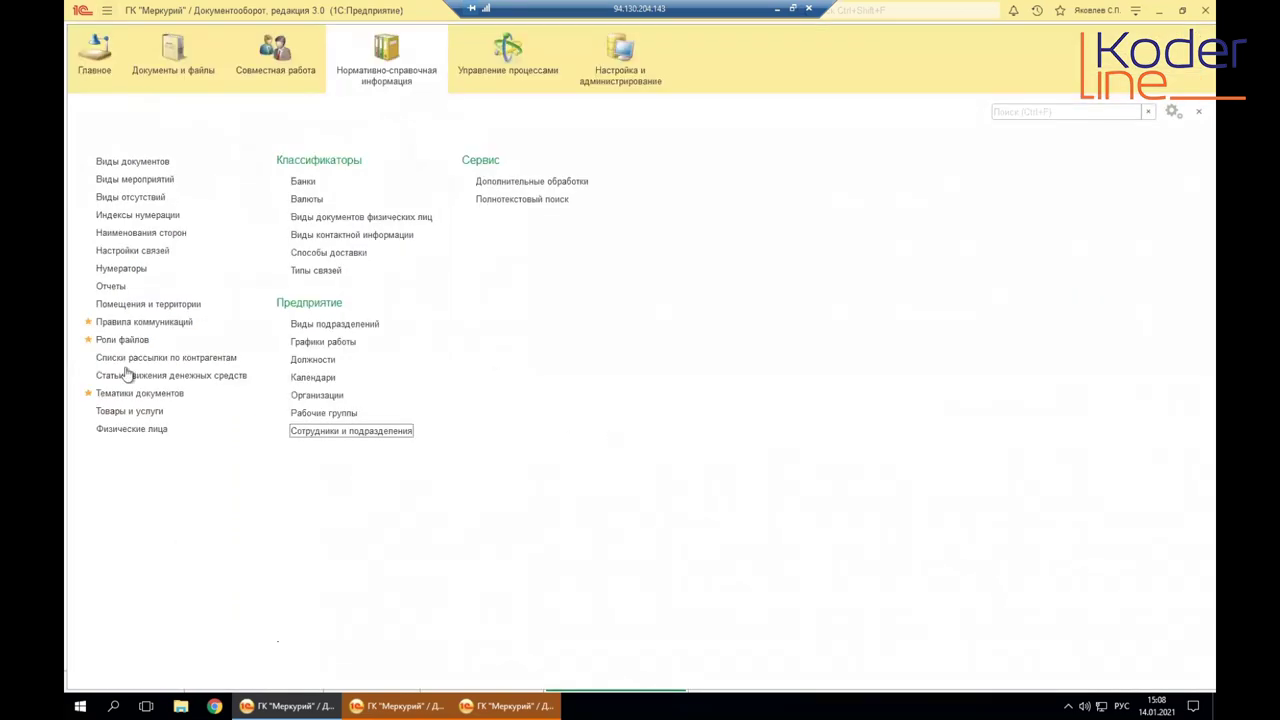
click(133, 324)
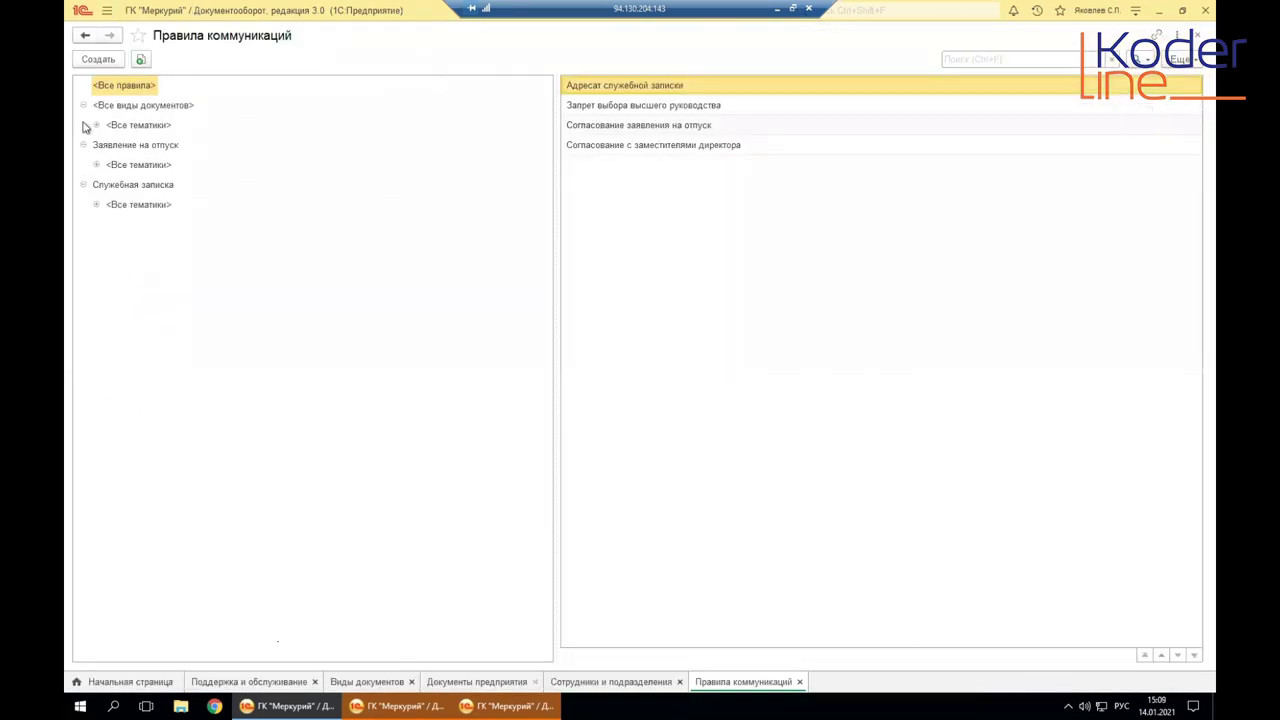
click(131, 186)
click(96, 205)
click(109, 225)
click(128, 226)
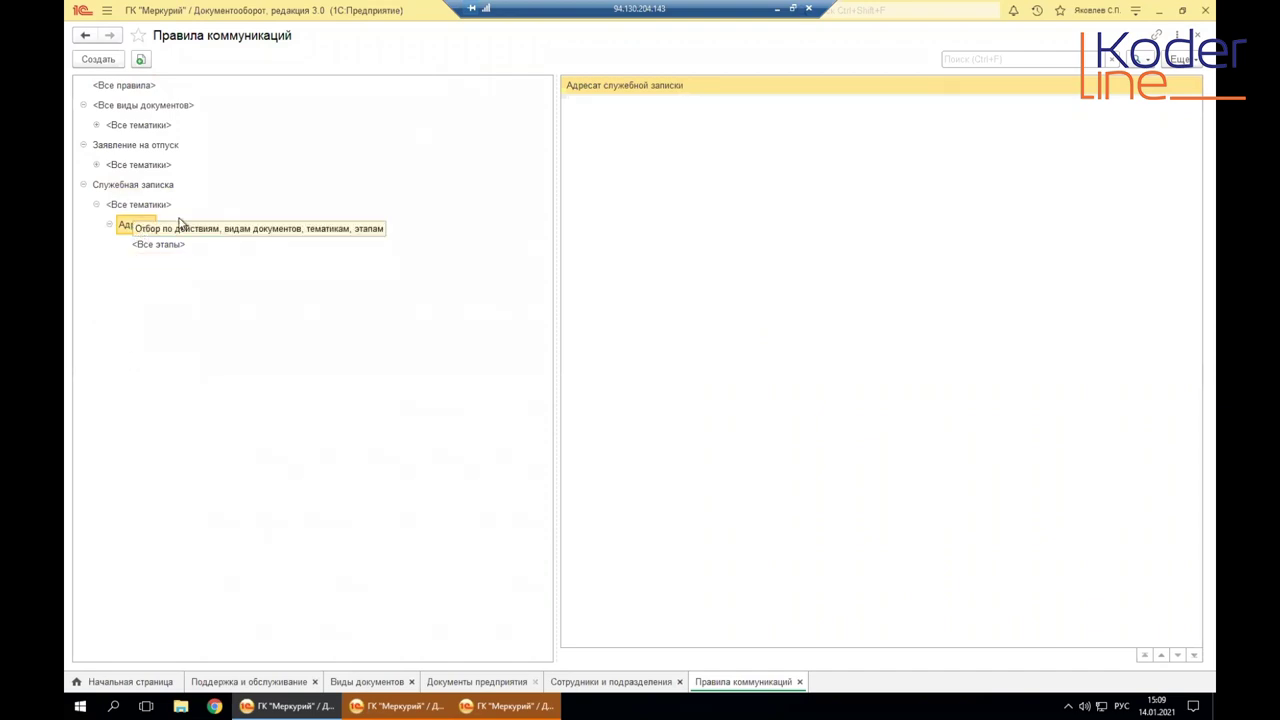
Step: Filter the rules by the Адресат action under Служебная записка and open the rule Адресат служебной записки
click(646, 90)
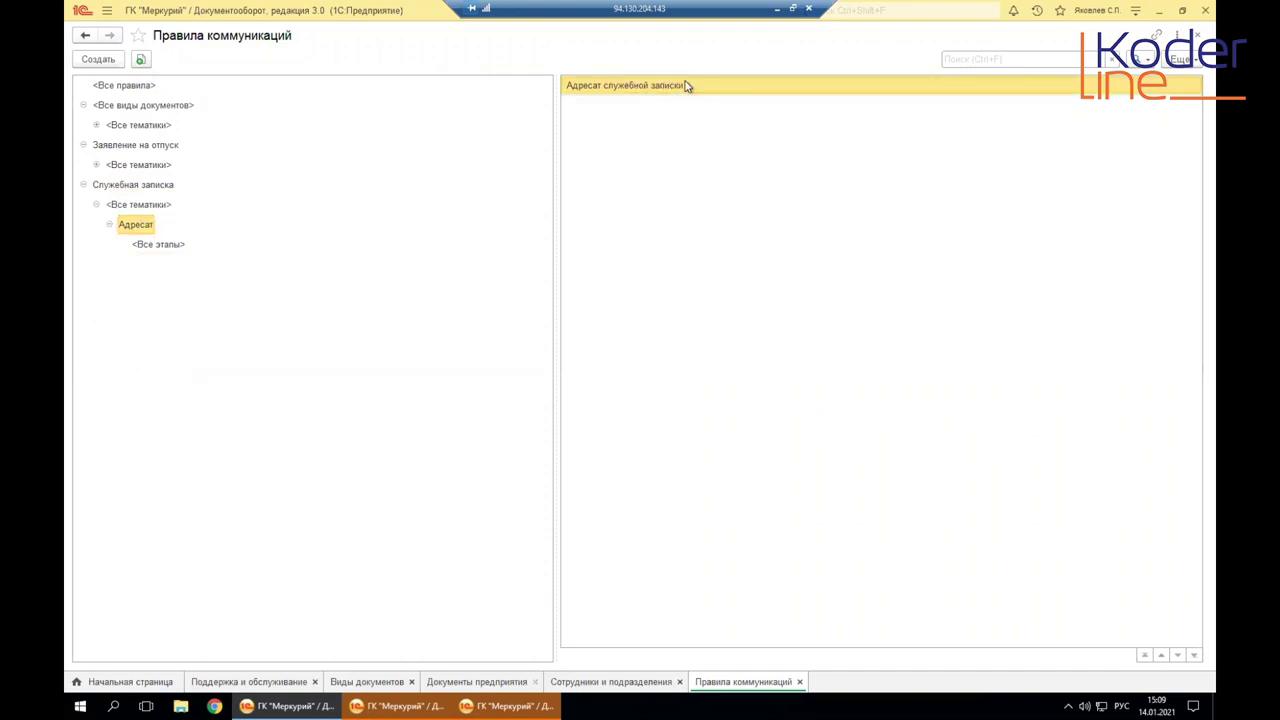
double_click(133, 228)
click(140, 189)
click(136, 229)
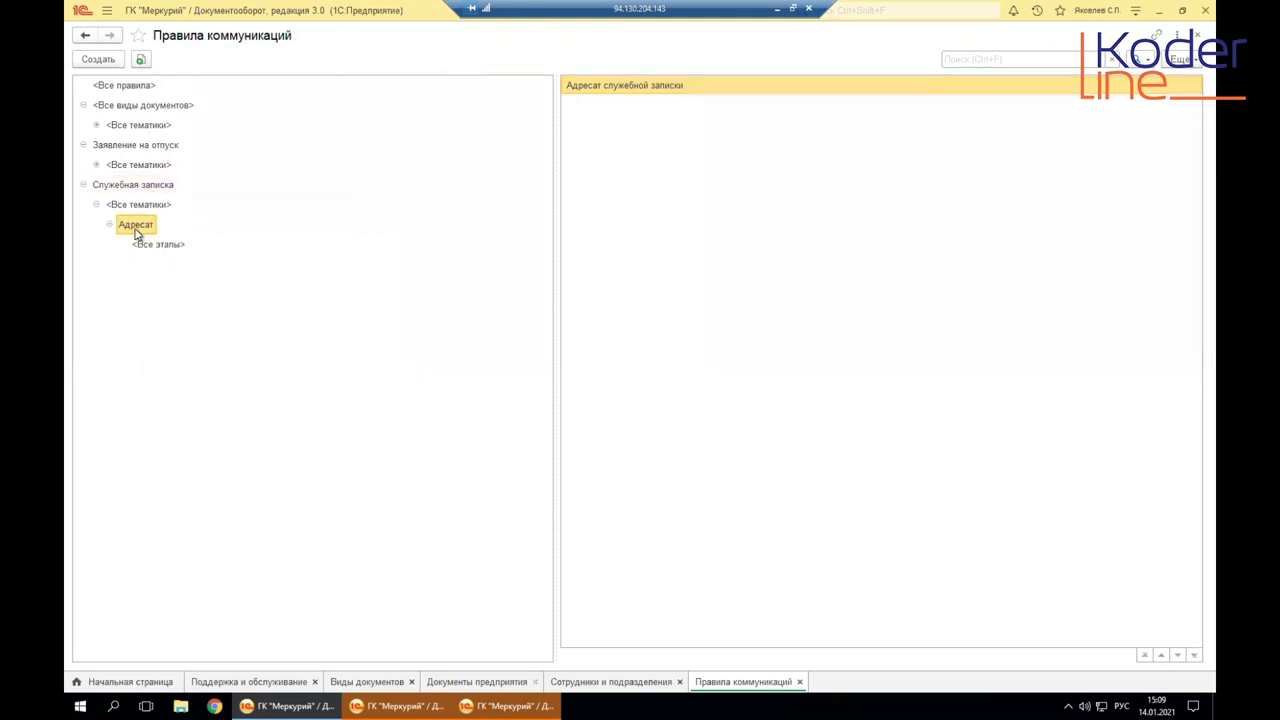
double_click(620, 88)
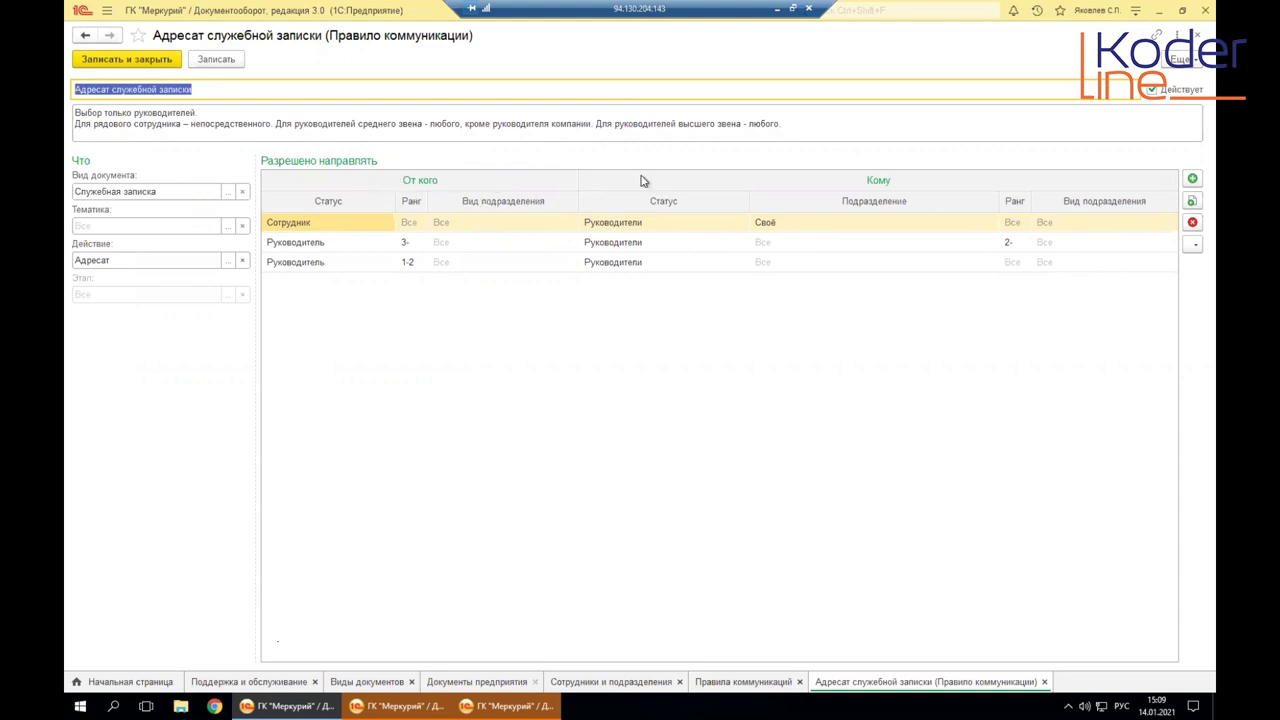
Step: Review the sender's status and rank and the allowed recipients and department in the rule's Сотрудник row
click(290, 228)
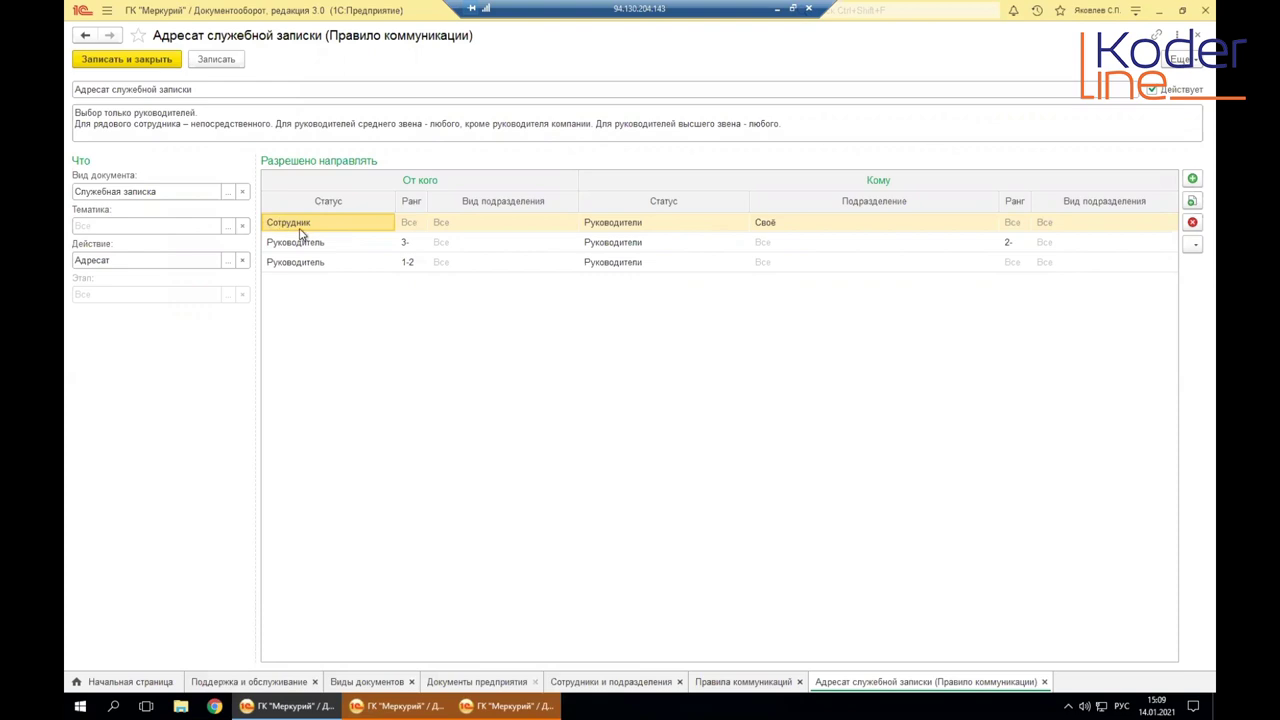
click(409, 224)
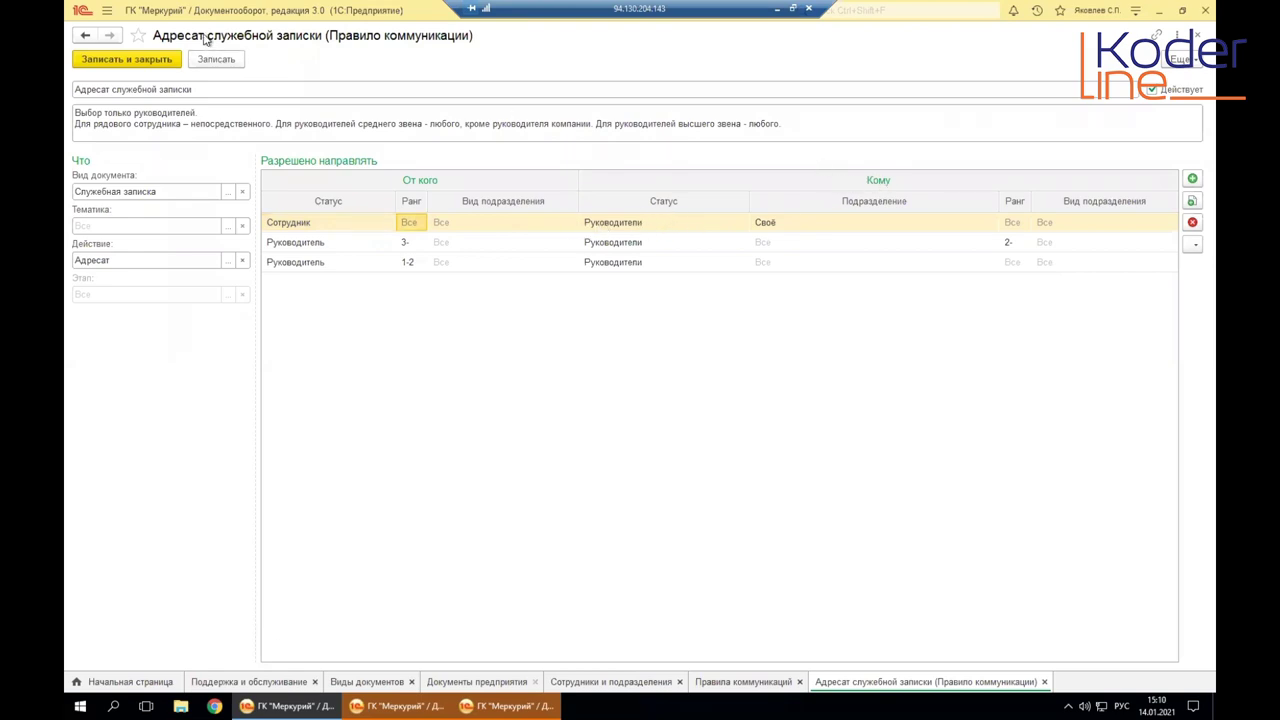
click(648, 224)
click(771, 224)
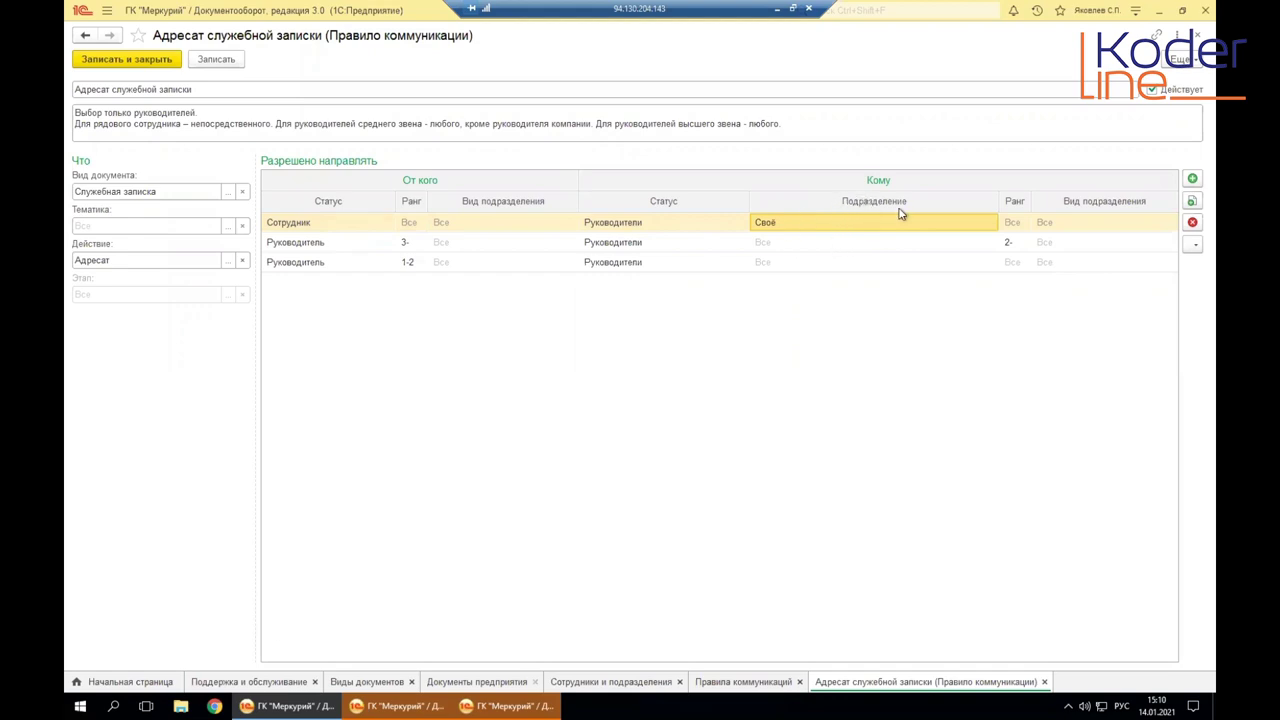
Step: Review the sender rank and the allowed recipient status and rank in the first Руководитель row
click(332, 244)
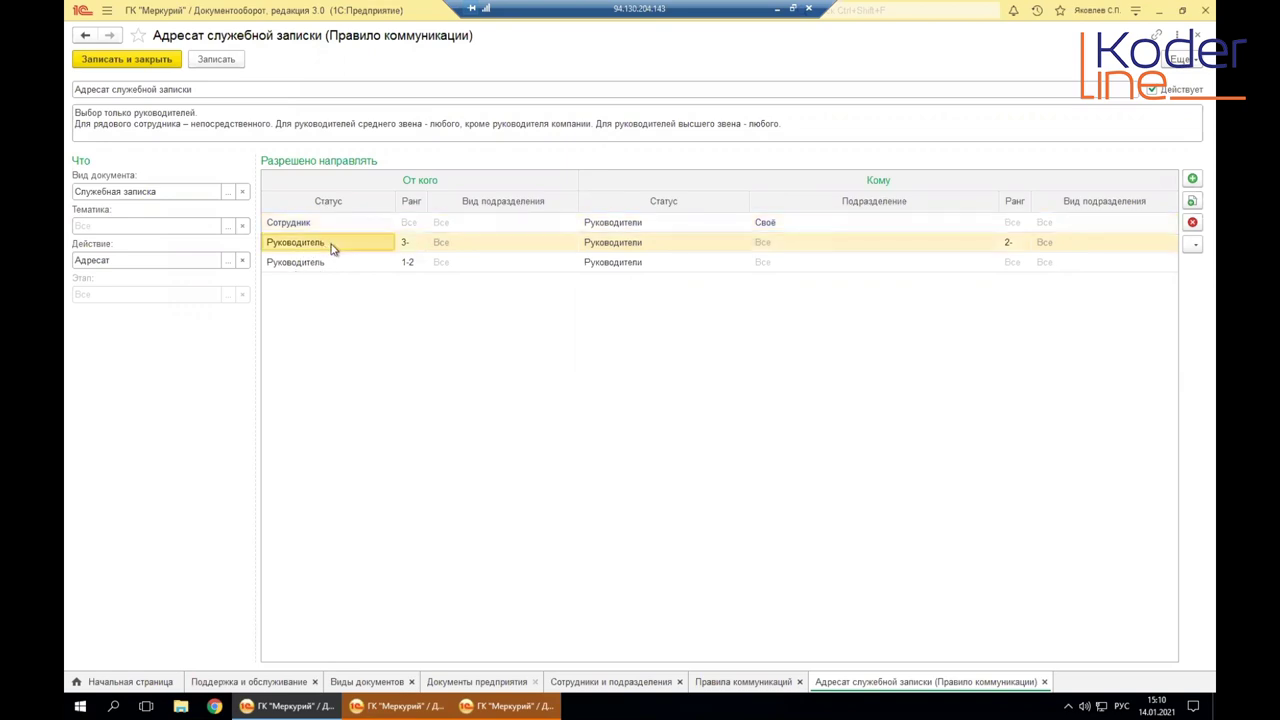
click(409, 245)
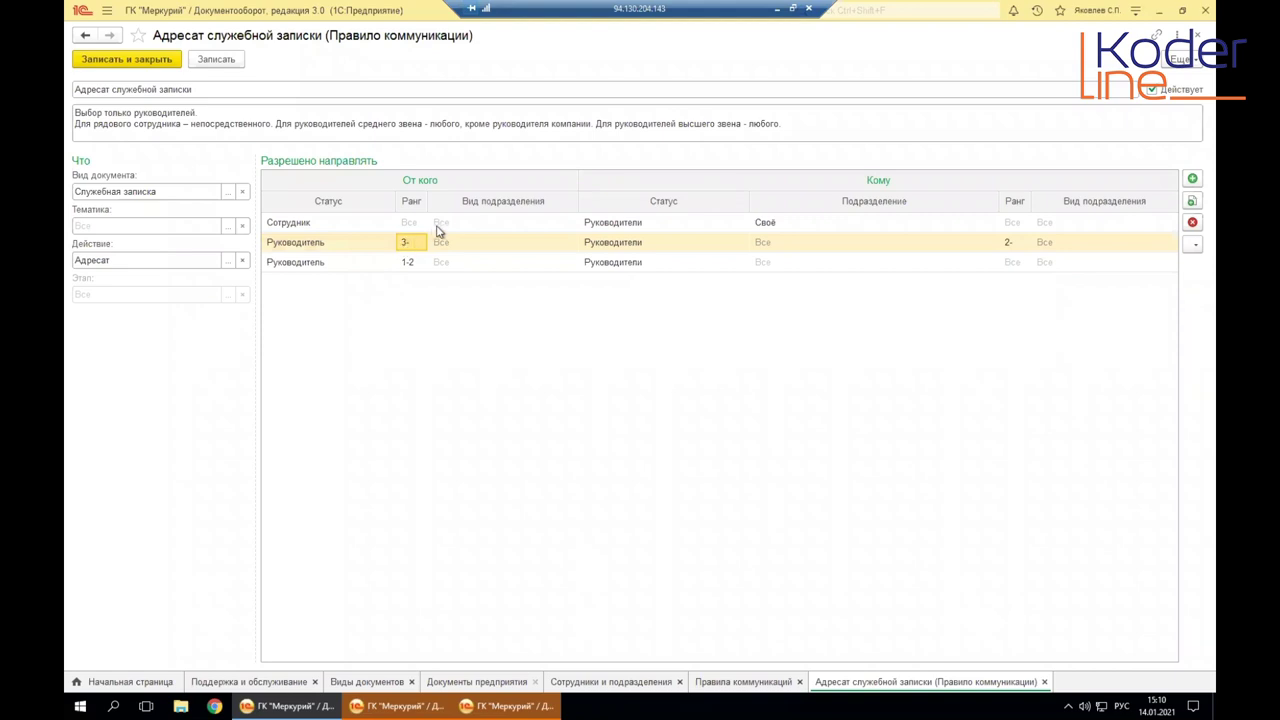
click(612, 250)
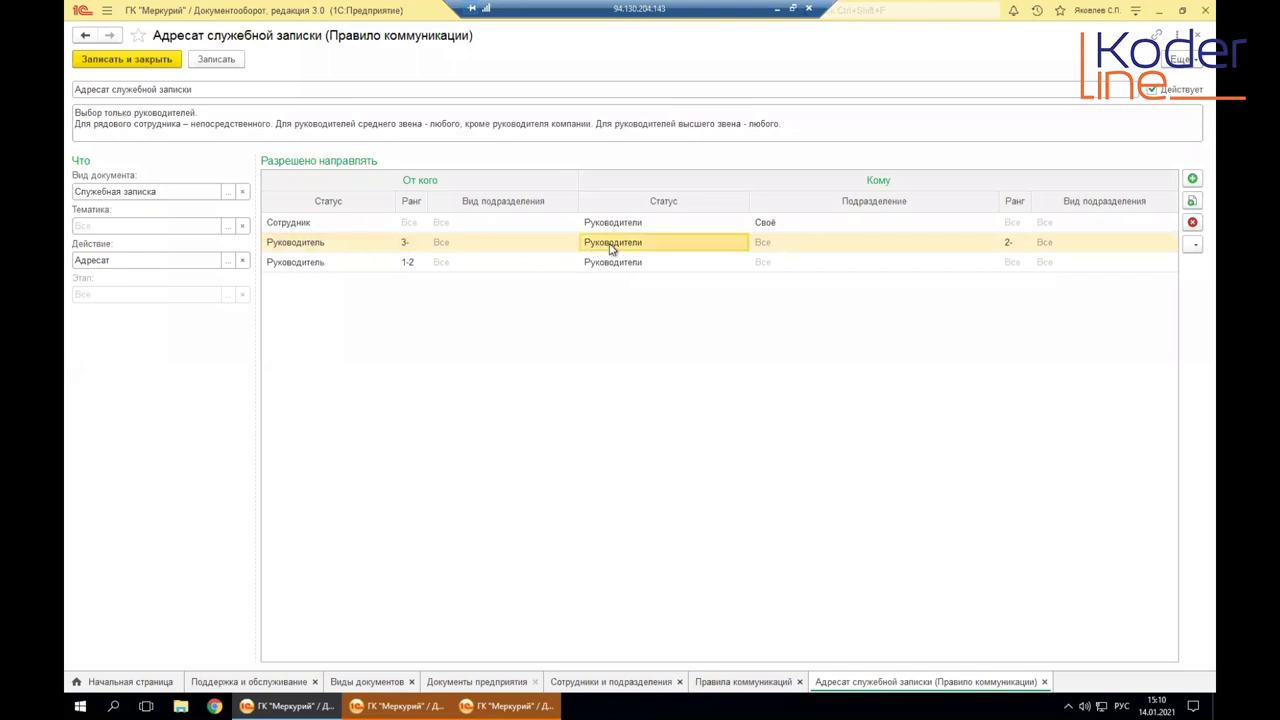
click(1011, 249)
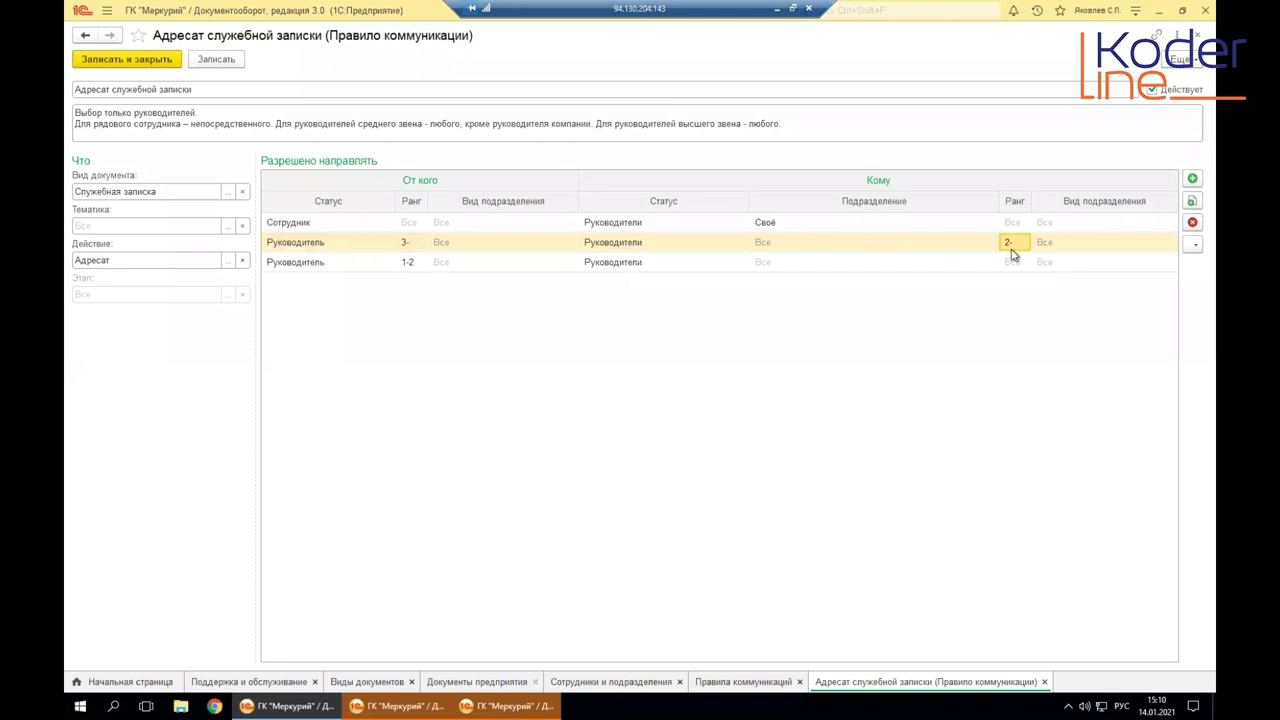
click(411, 248)
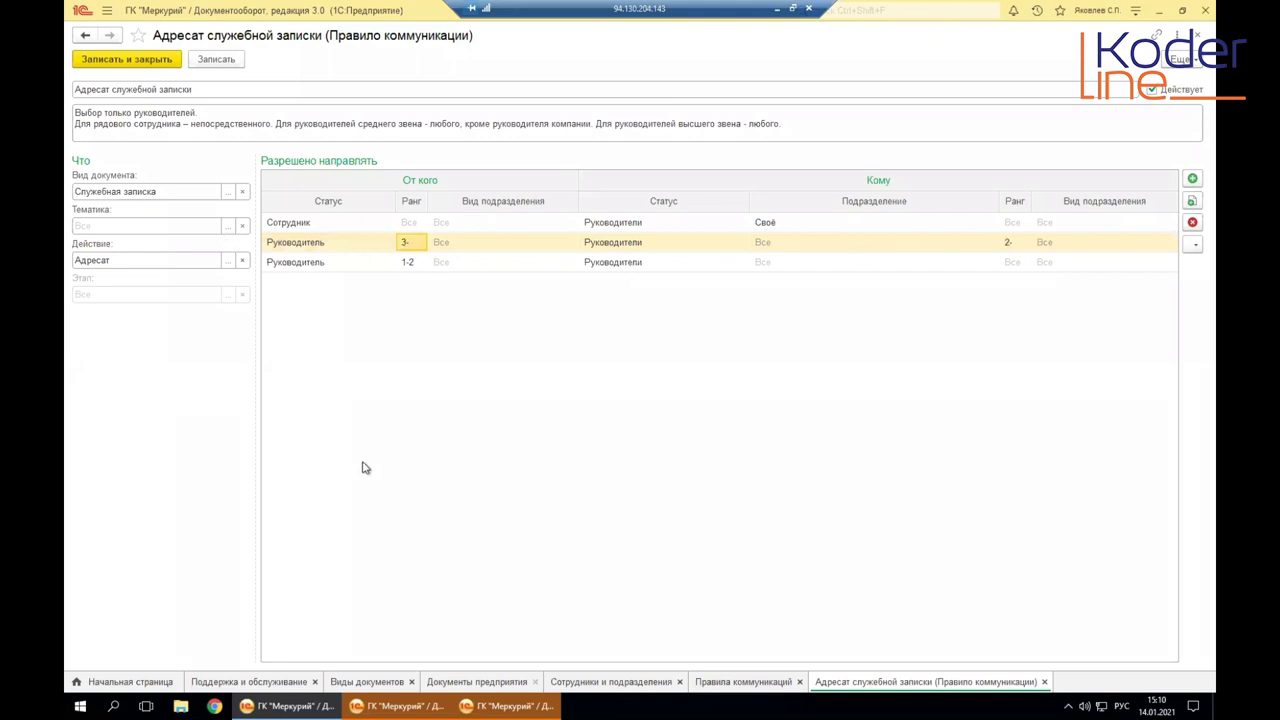
Step: Review the recipient conditions in the second Руководитель row, then close the rule without changes
click(306, 266)
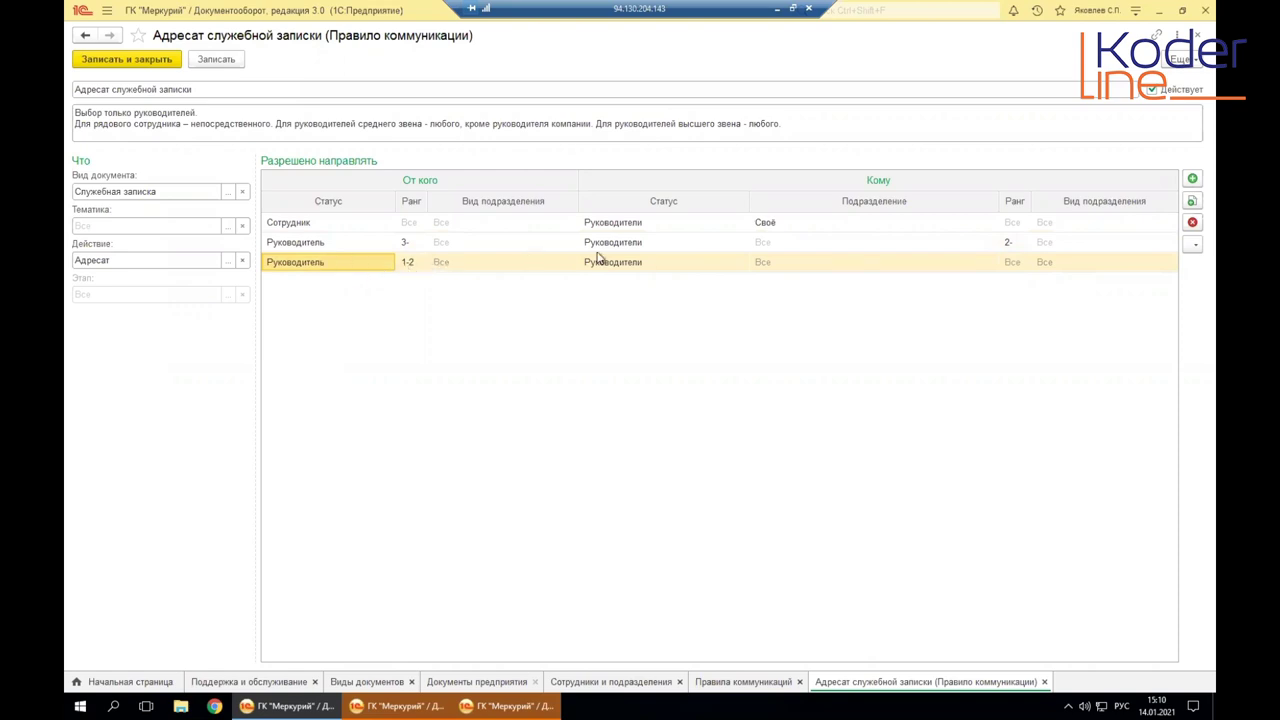
click(634, 263)
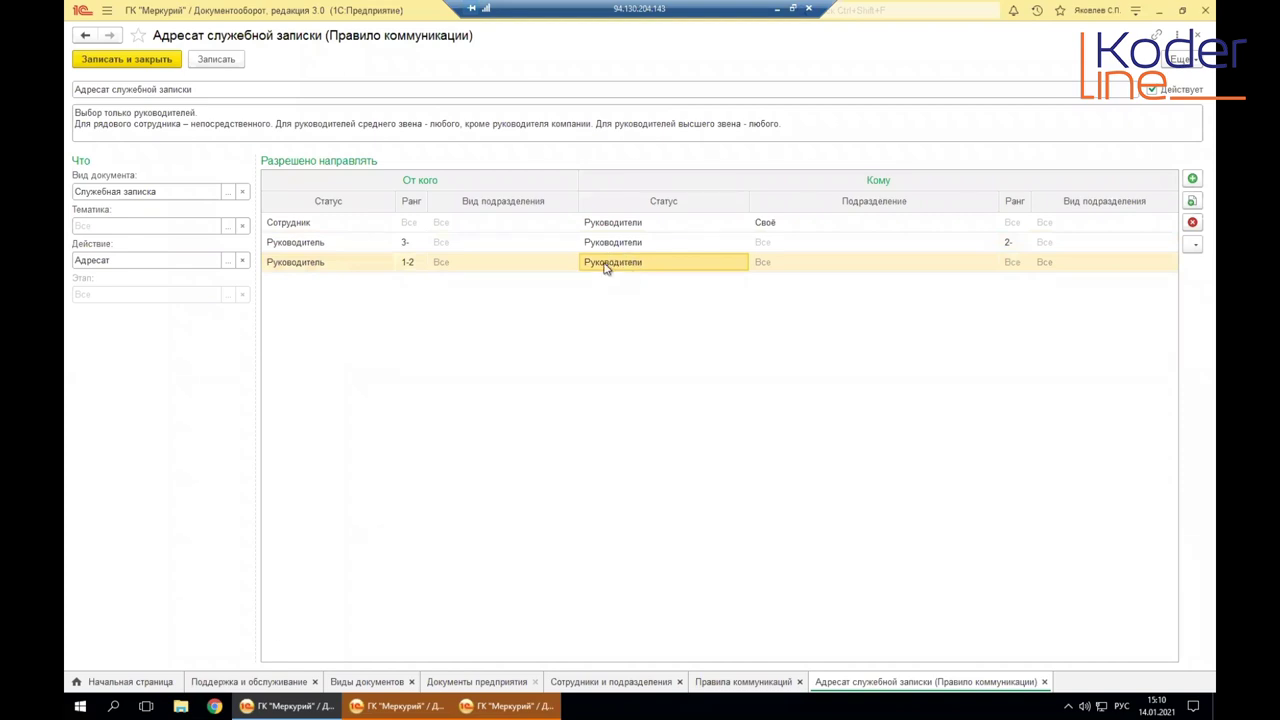
click(795, 264)
click(1012, 265)
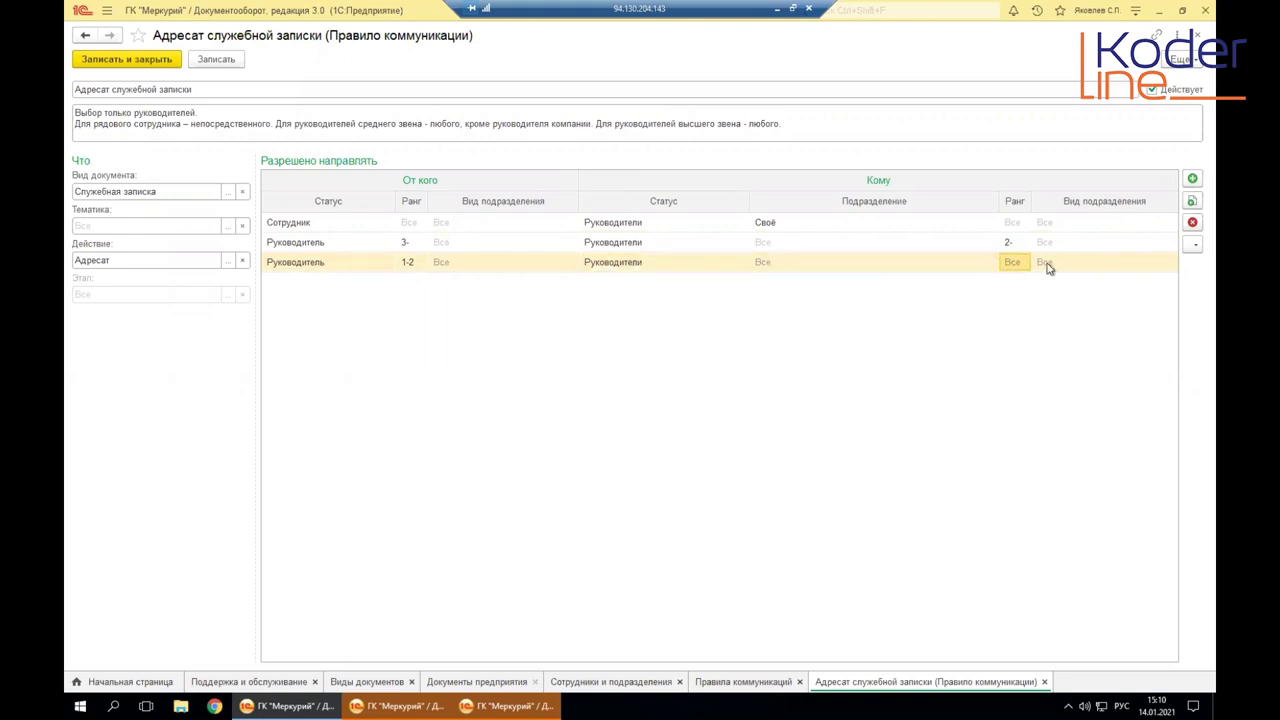
click(1047, 265)
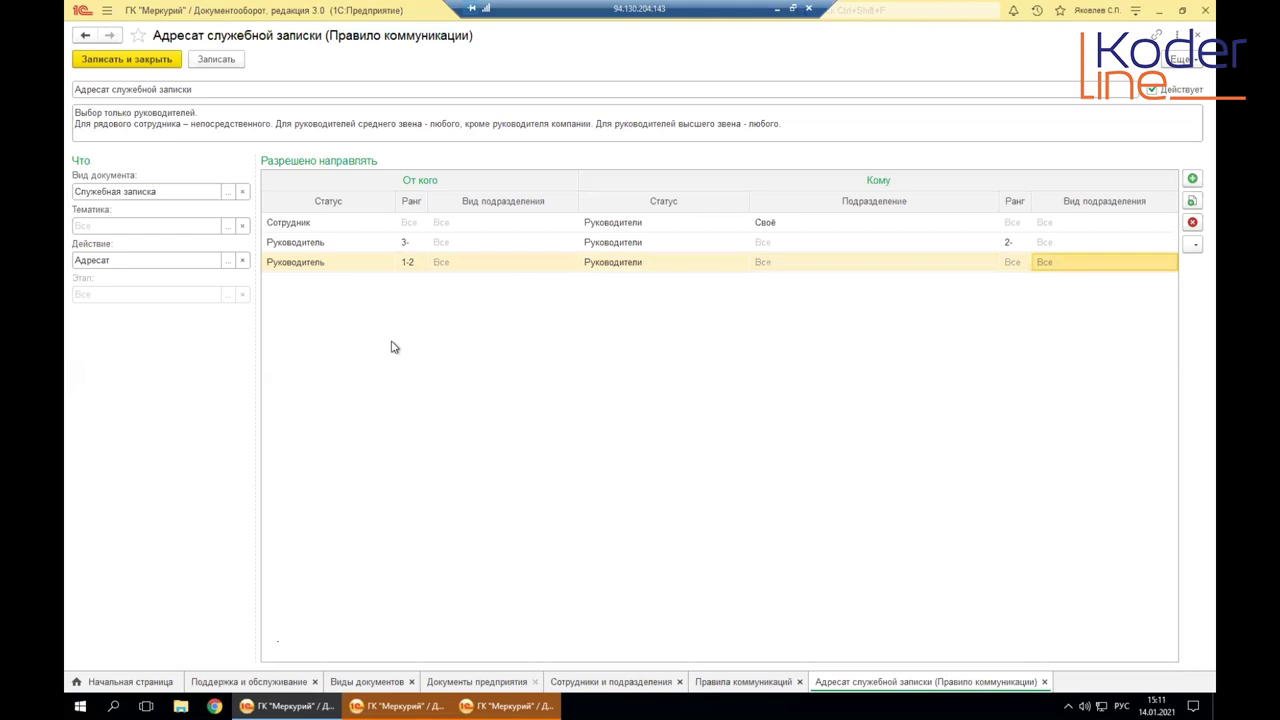
click(325, 245)
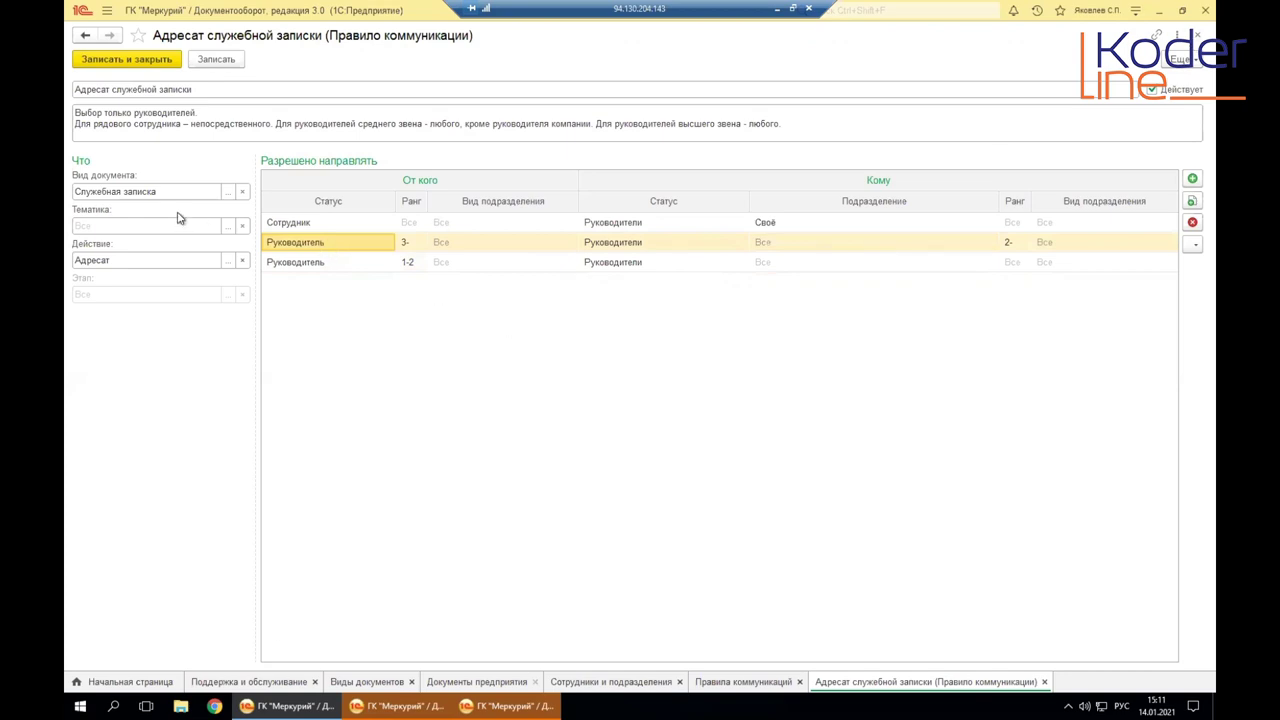
key(Escape)
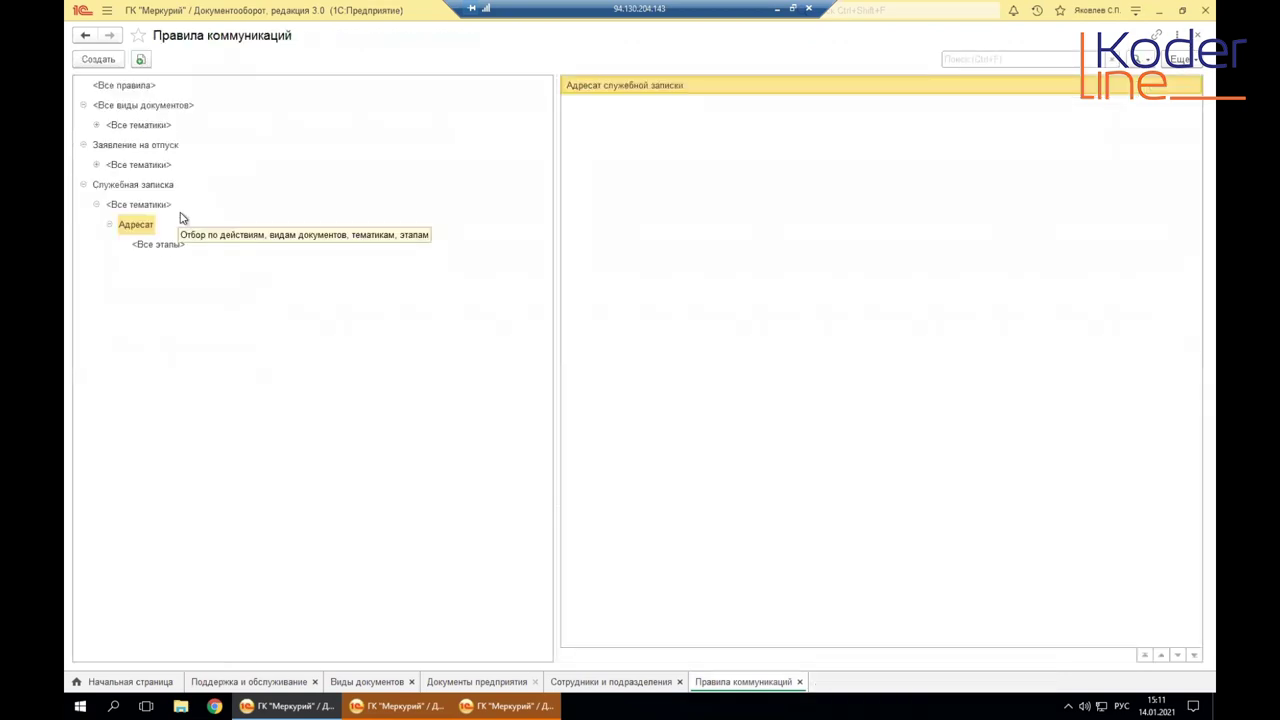
Step: Switch to the secretariat employee's session showing Задачи мне and dismiss its Уведомления window
click(107, 12)
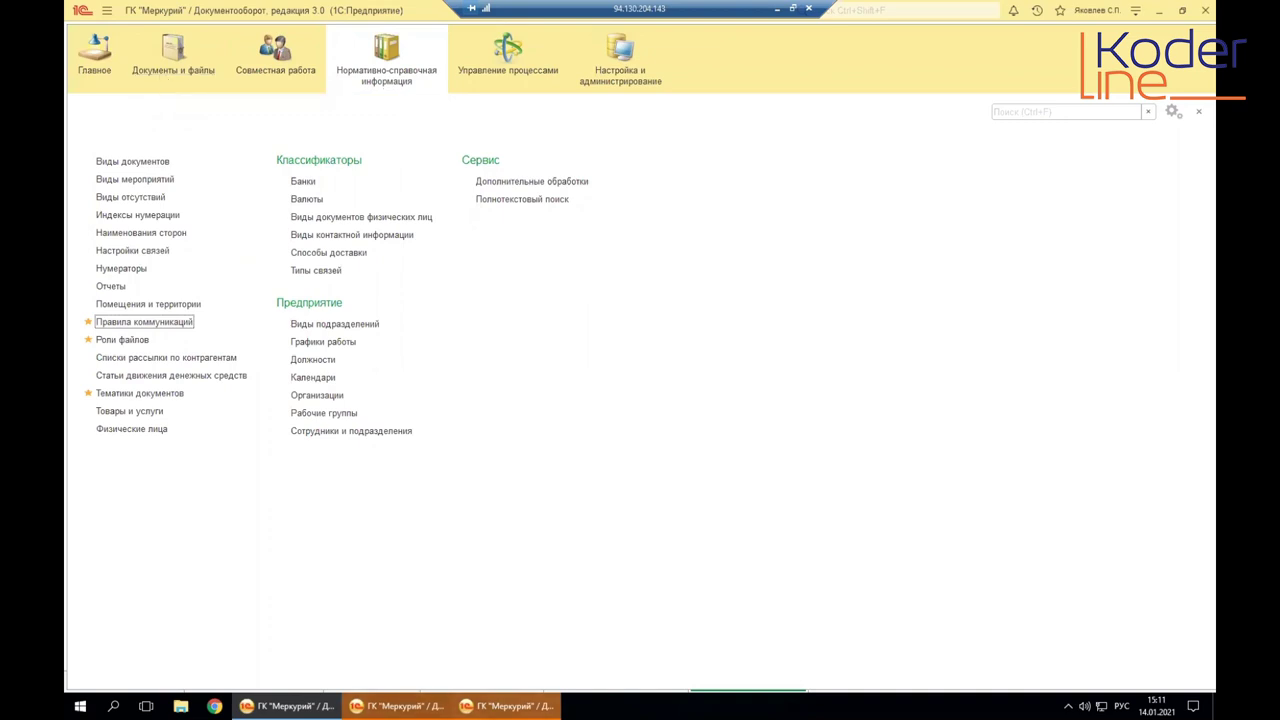
key(alt+Tab)
click(822, 218)
key(alt+Tab)
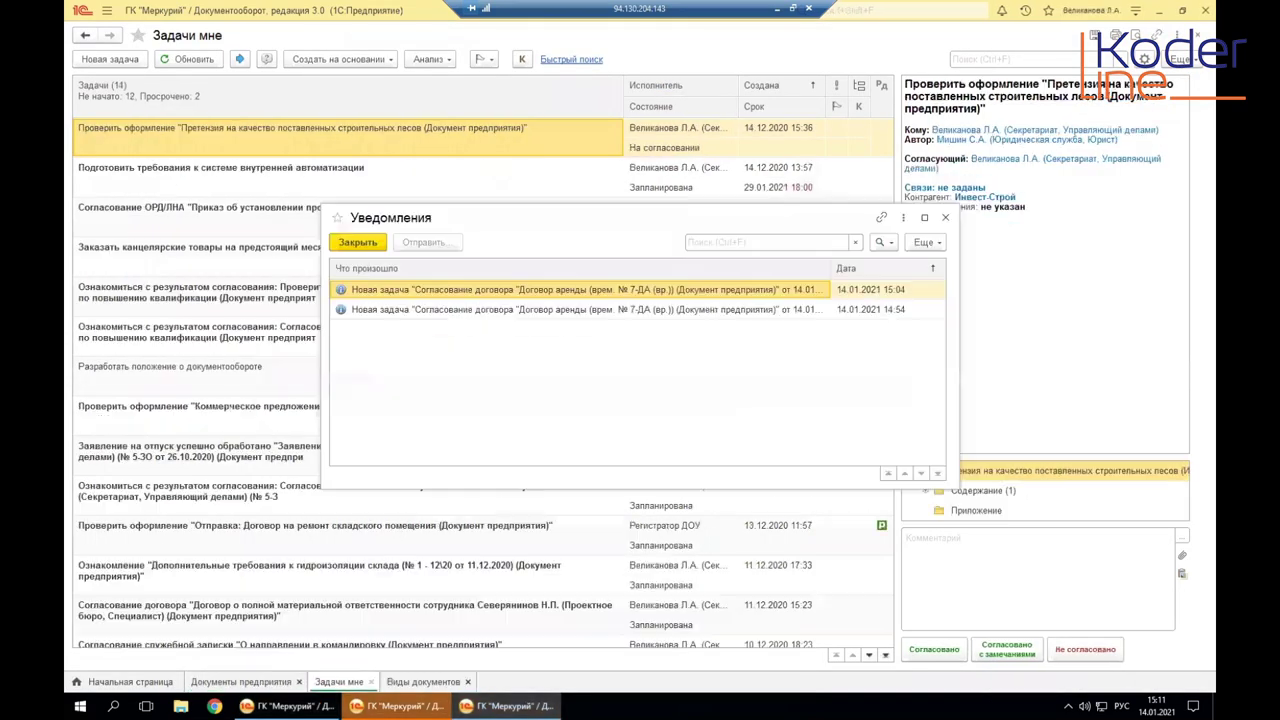
click(943, 217)
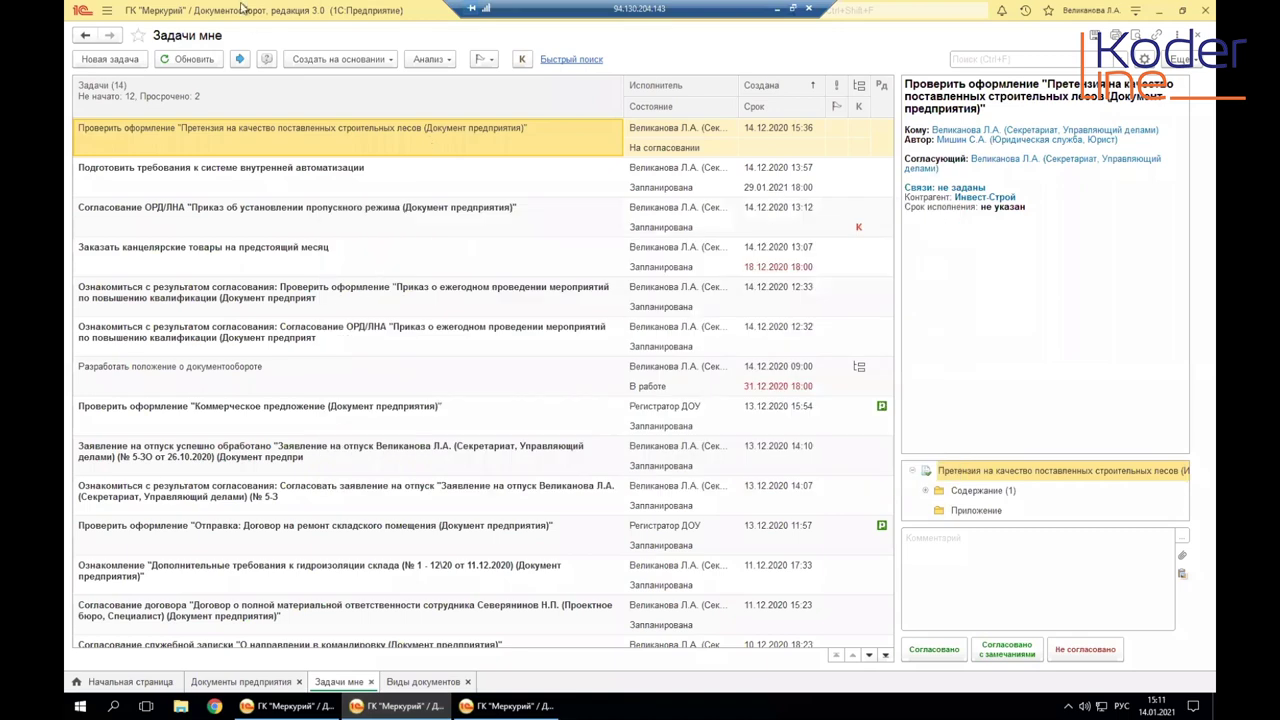
Step: Create a new task from the Совместная работа section
click(107, 12)
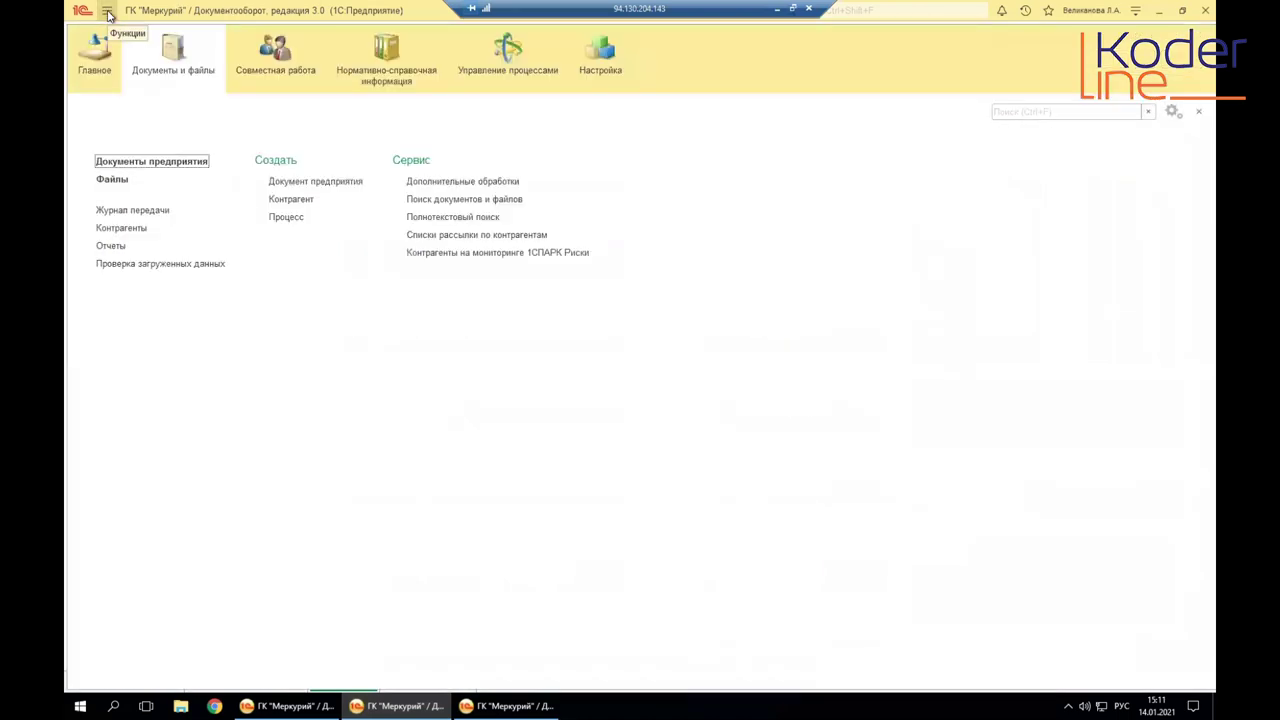
click(260, 82)
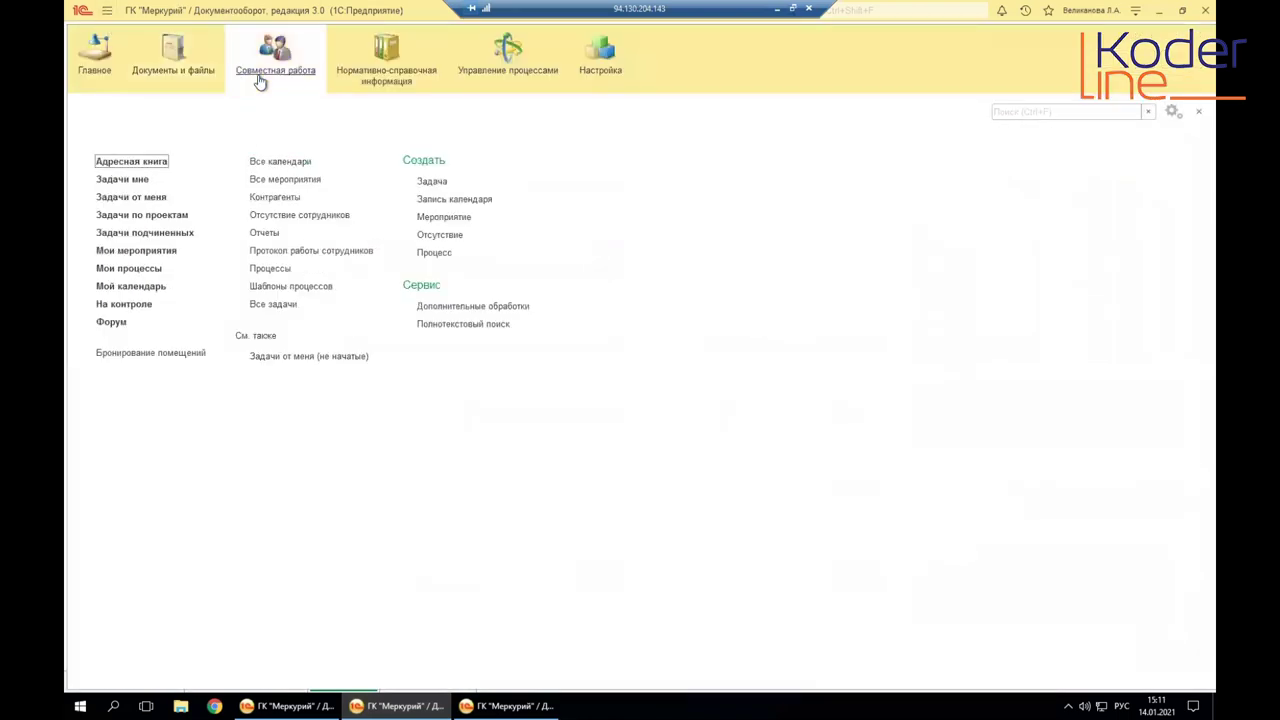
click(435, 180)
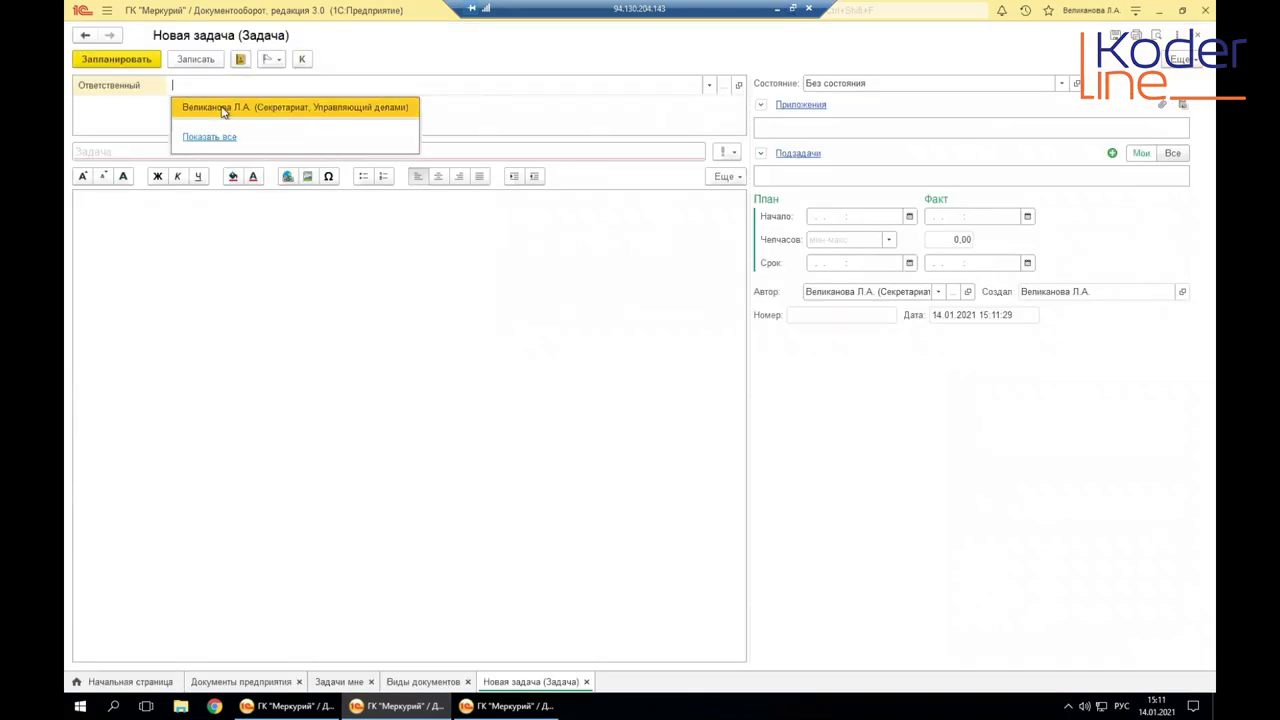
click(224, 107)
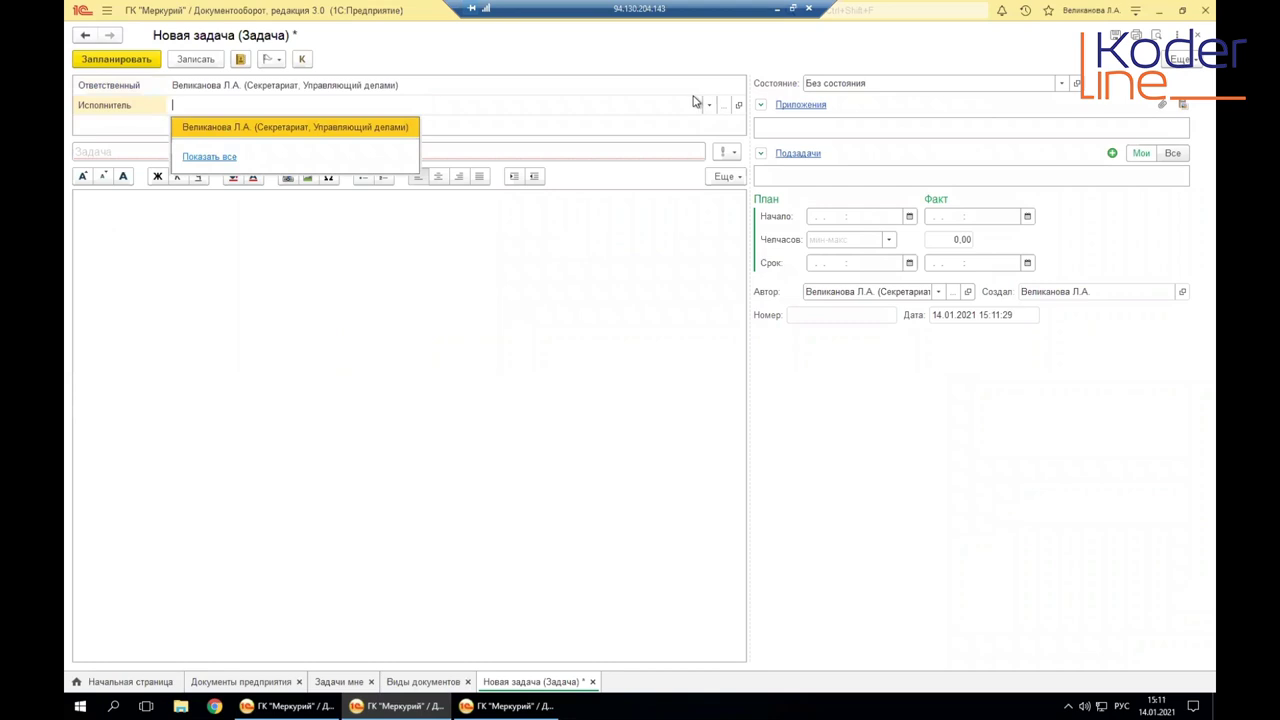
click(471, 83)
click(189, 129)
click(182, 90)
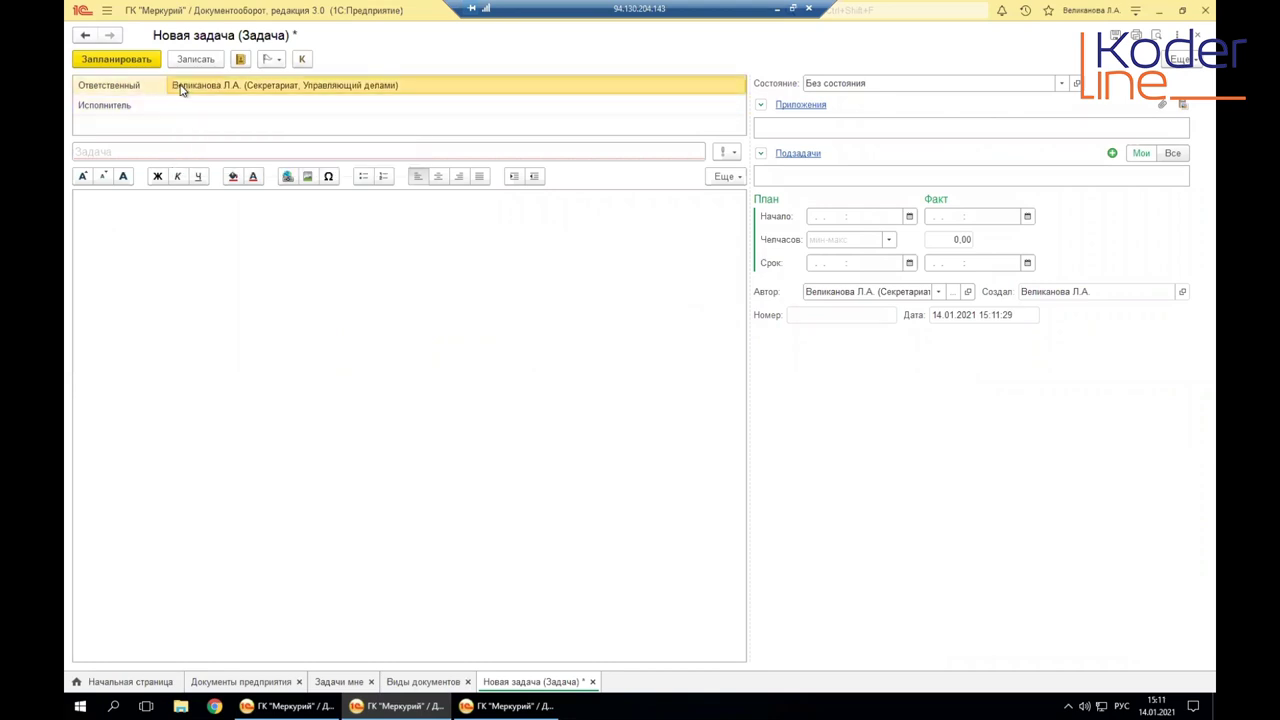
Step: Open the full employee selection for the task's participant and expand the По подразделениям list
click(177, 86)
click(211, 134)
click(490, 238)
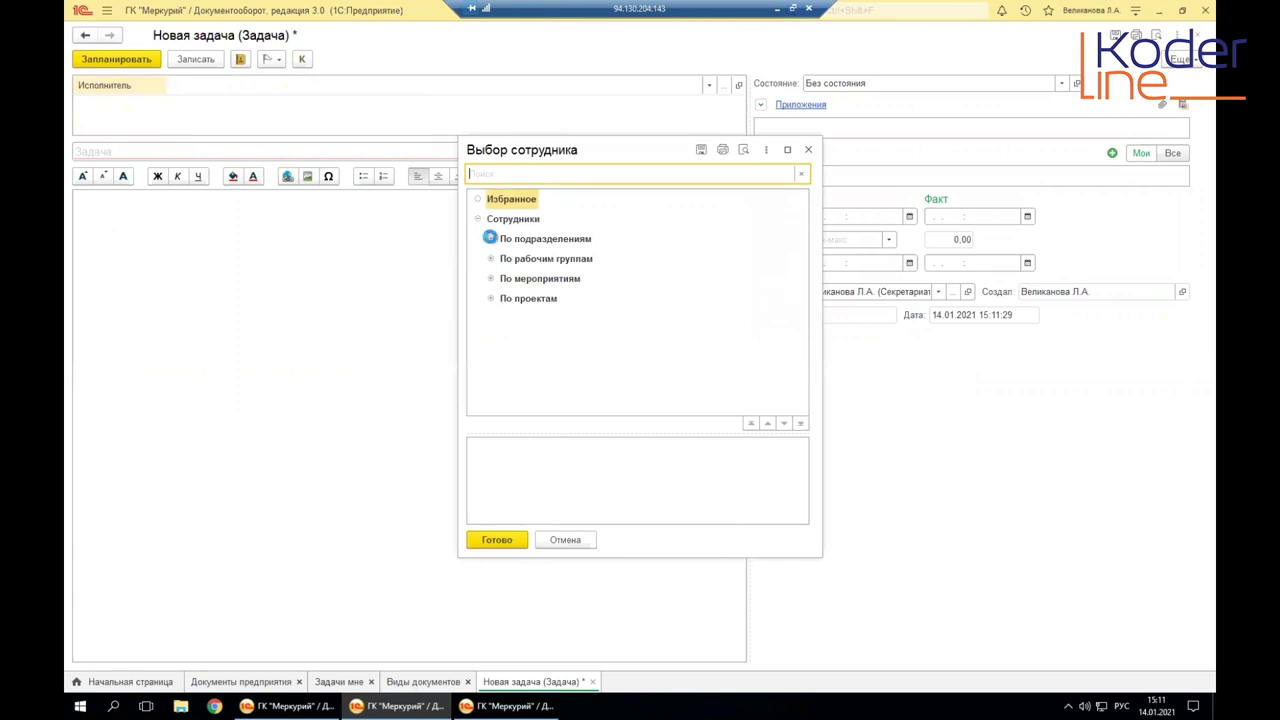
click(503, 259)
scroll(517, 283, down, 2)
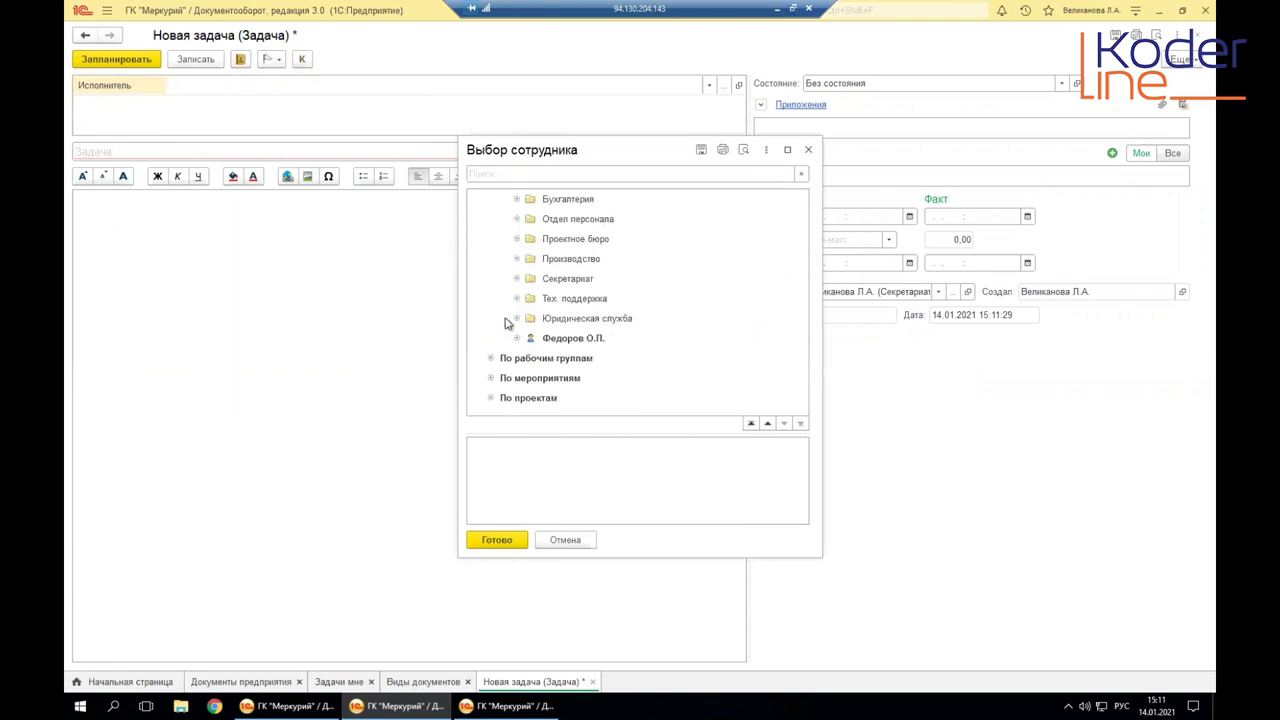
Step: Expand Юридическая служба, Тех. поддержка, Секретариат, Производство and Проектное бюро, plus the Отдел снабжения and Производственно-технический отдел subdivisions
click(517, 316)
click(517, 299)
click(517, 278)
click(517, 258)
click(516, 238)
scroll(540, 320, down, 2)
click(530, 278)
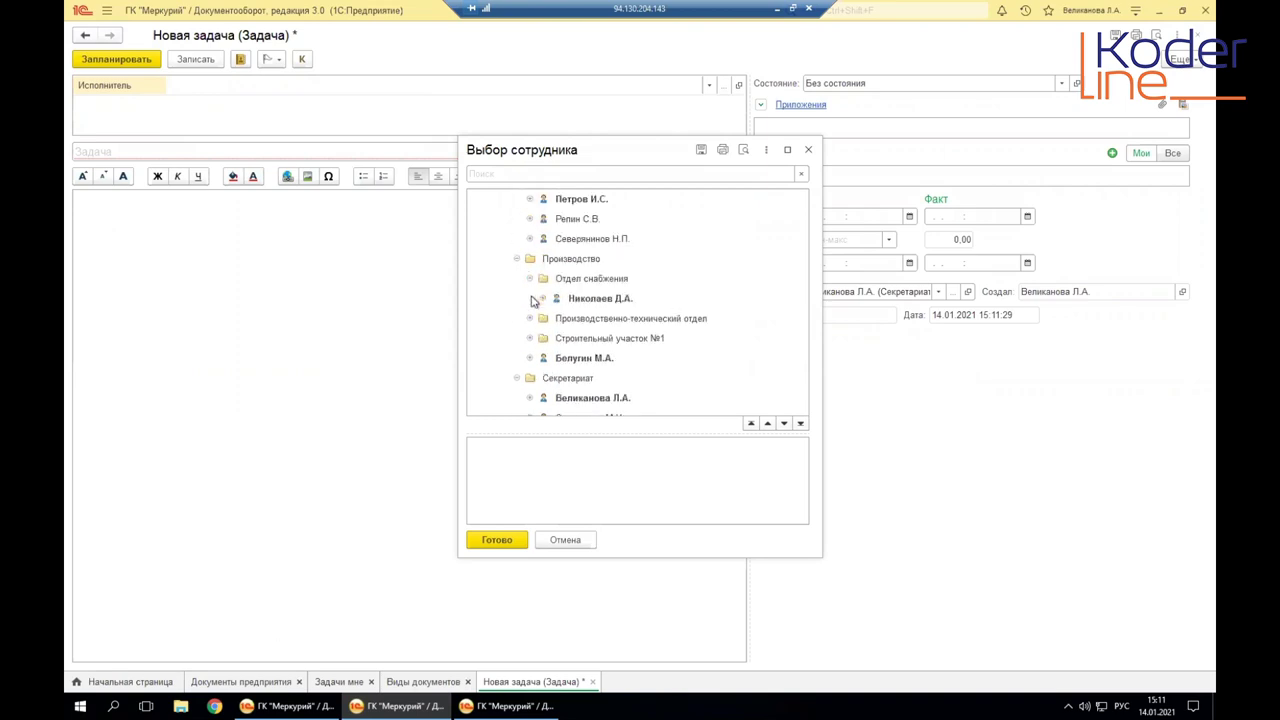
click(530, 318)
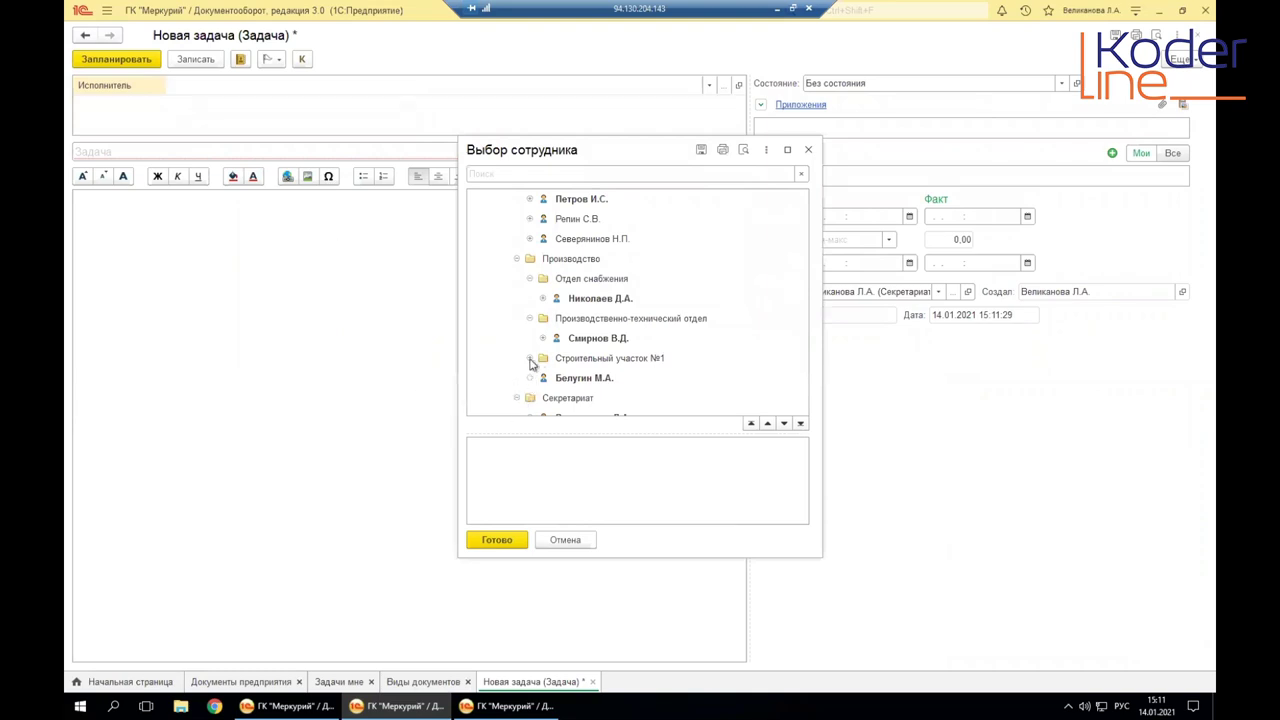
Step: Check the departments and positions of employees listed under Производство and Проектное бюро in the employee selection
click(594, 342)
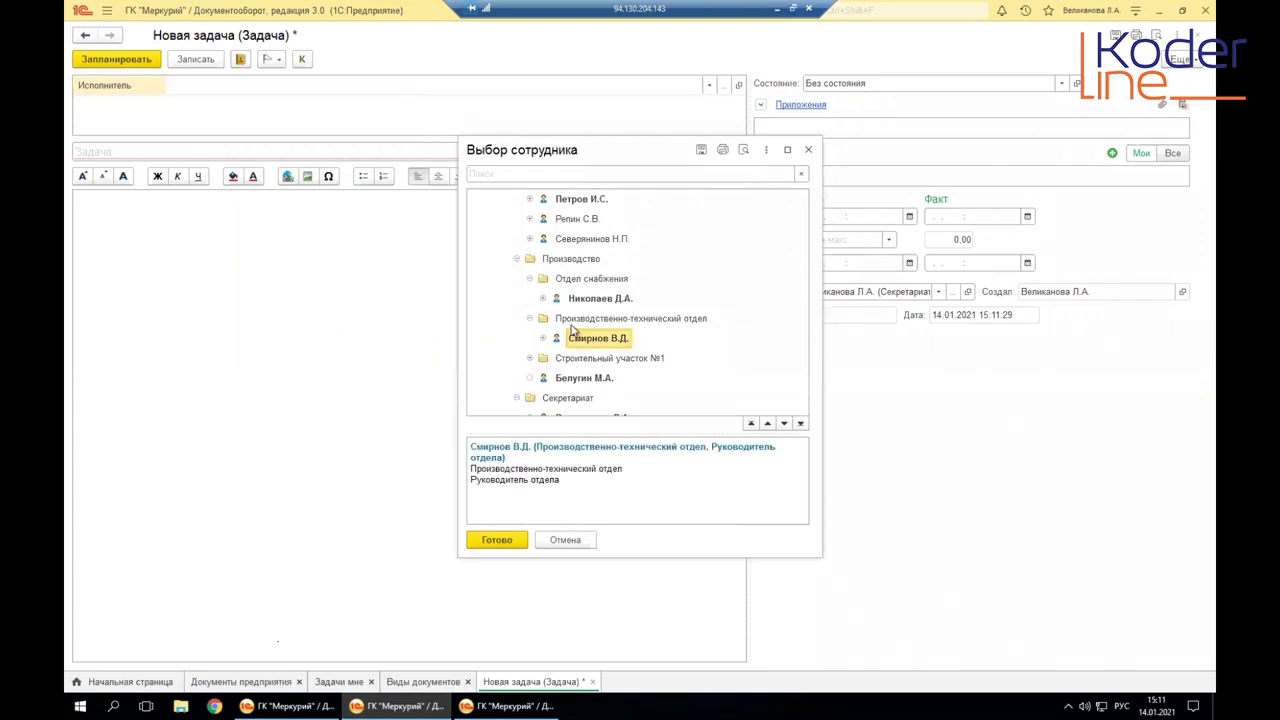
right_click(577, 318)
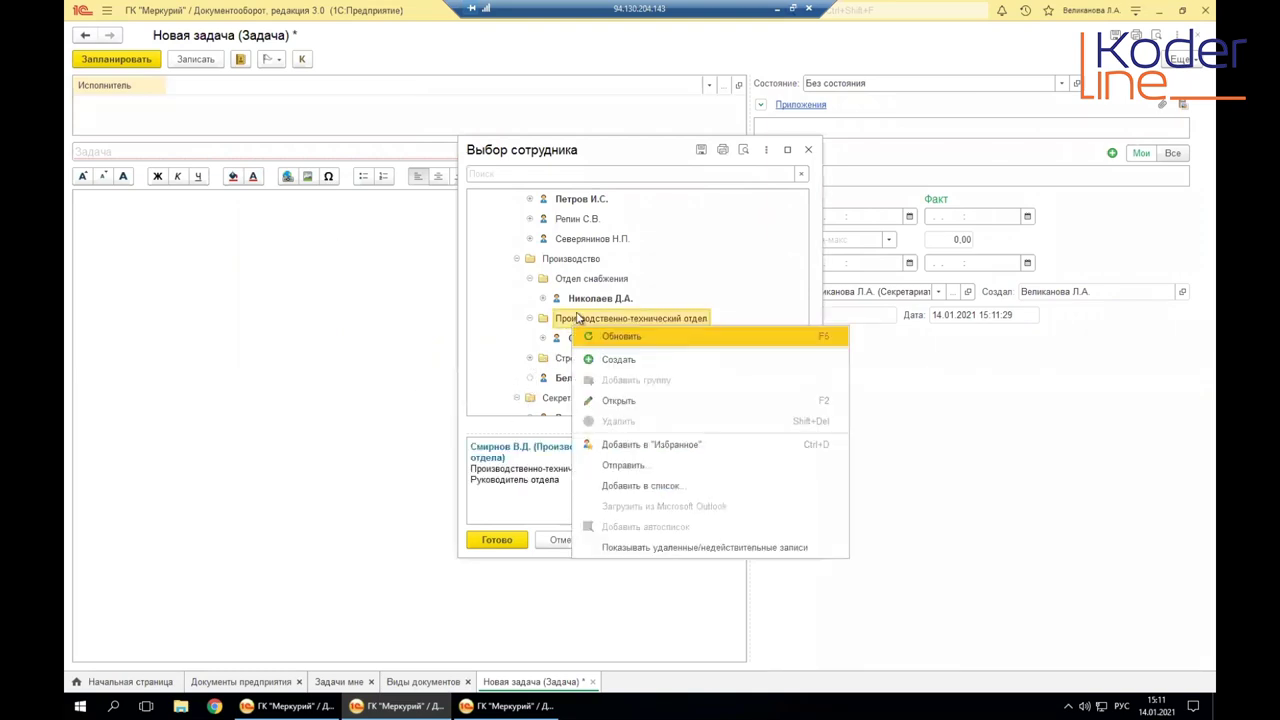
click(584, 300)
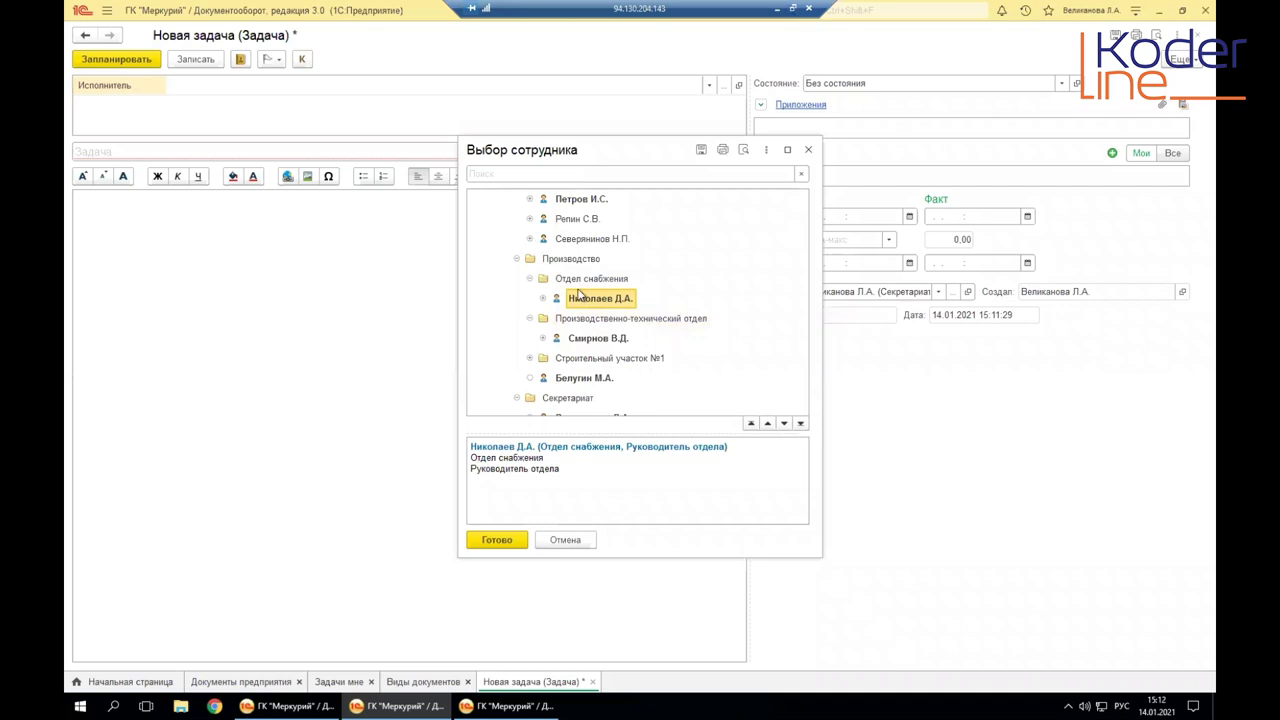
click(562, 221)
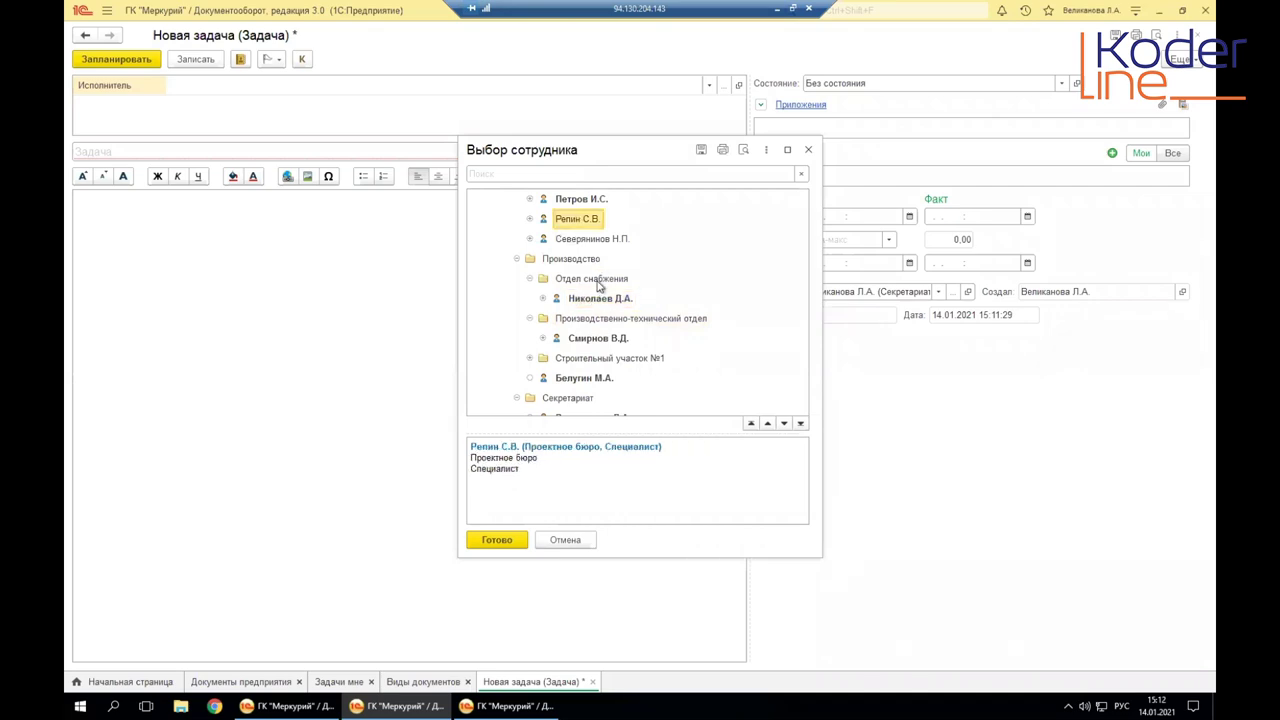
scroll(585, 300, up, 1)
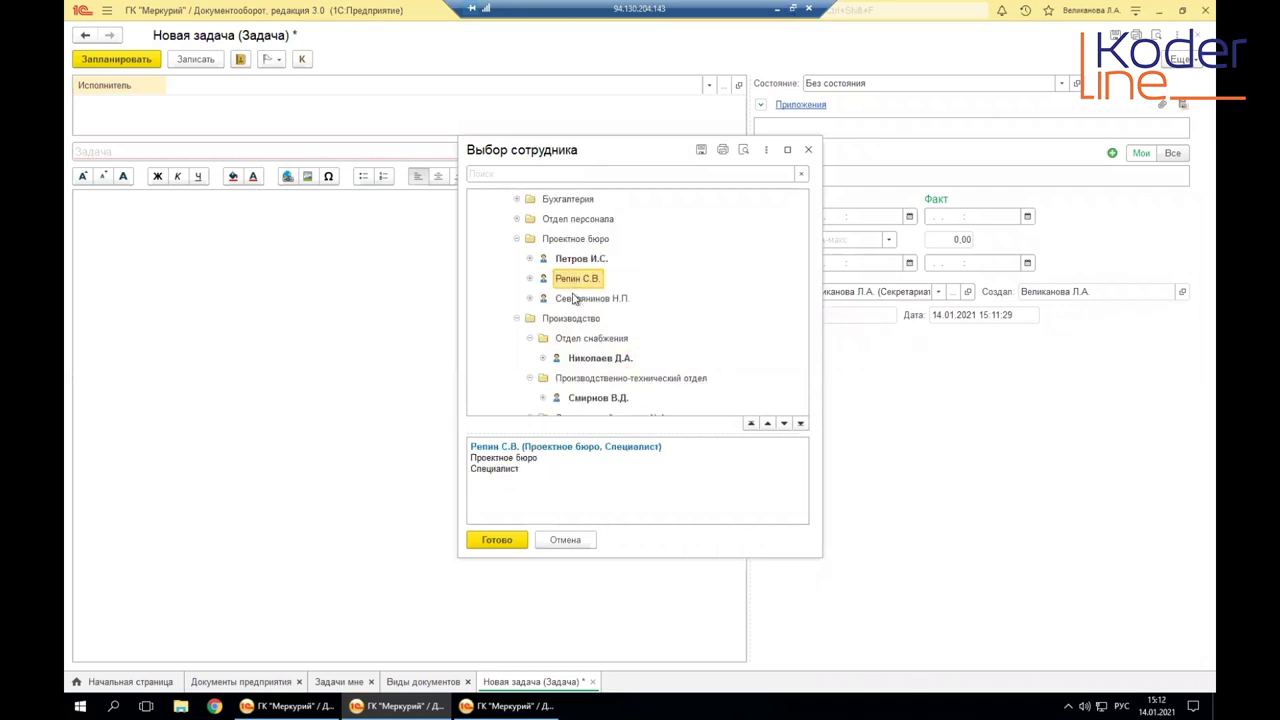
click(577, 300)
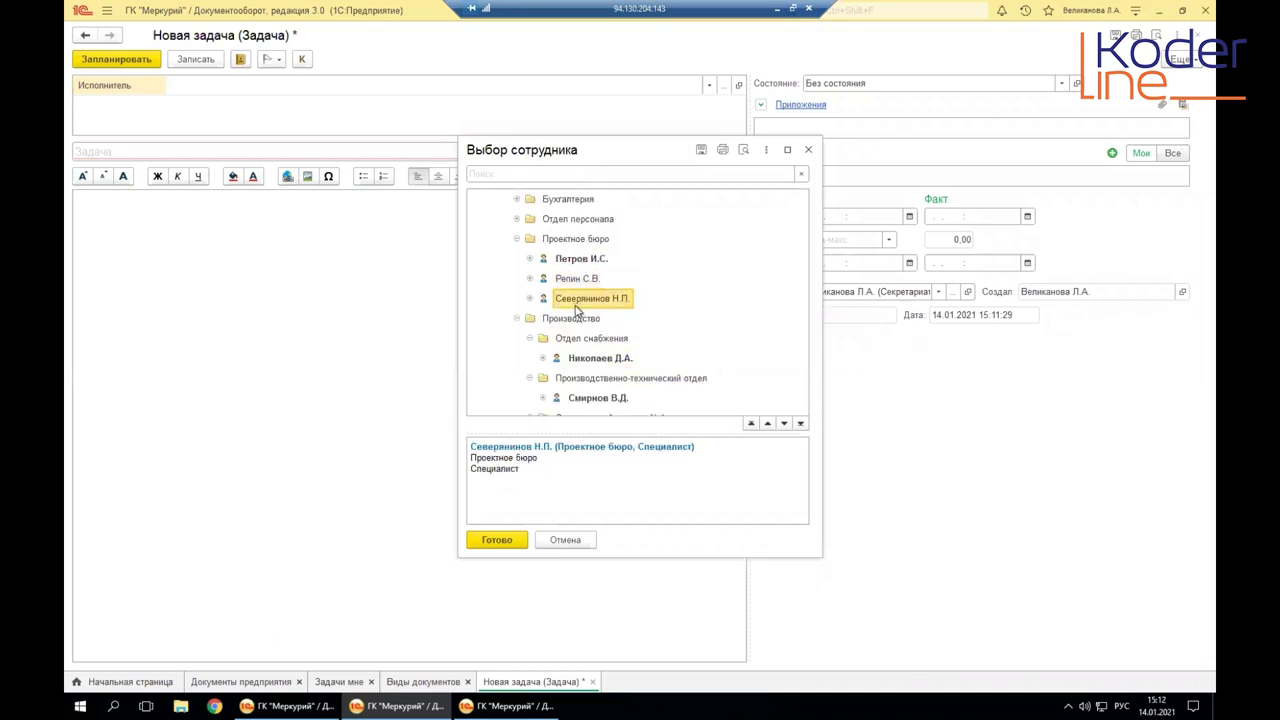
right_click(567, 264)
key(Escape)
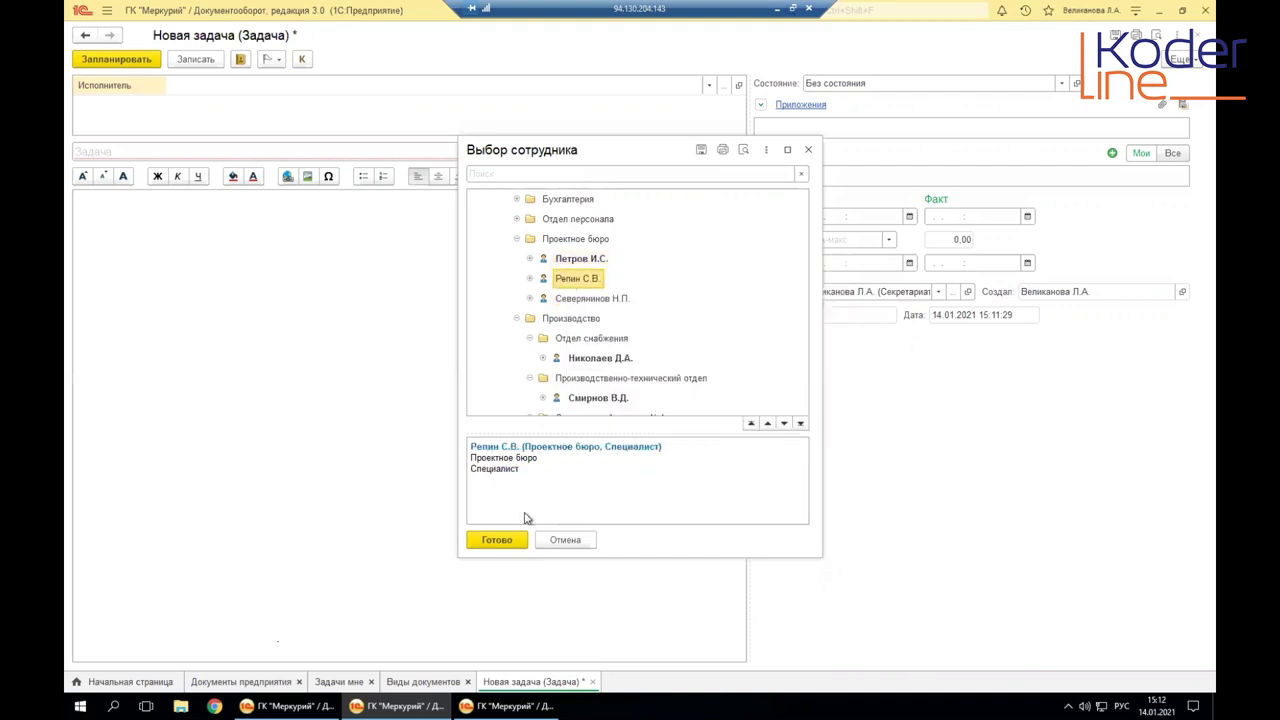
Step: Assign the head of Проектное бюро as the task's Исполнитель, and discard the new task without saving it
click(579, 258)
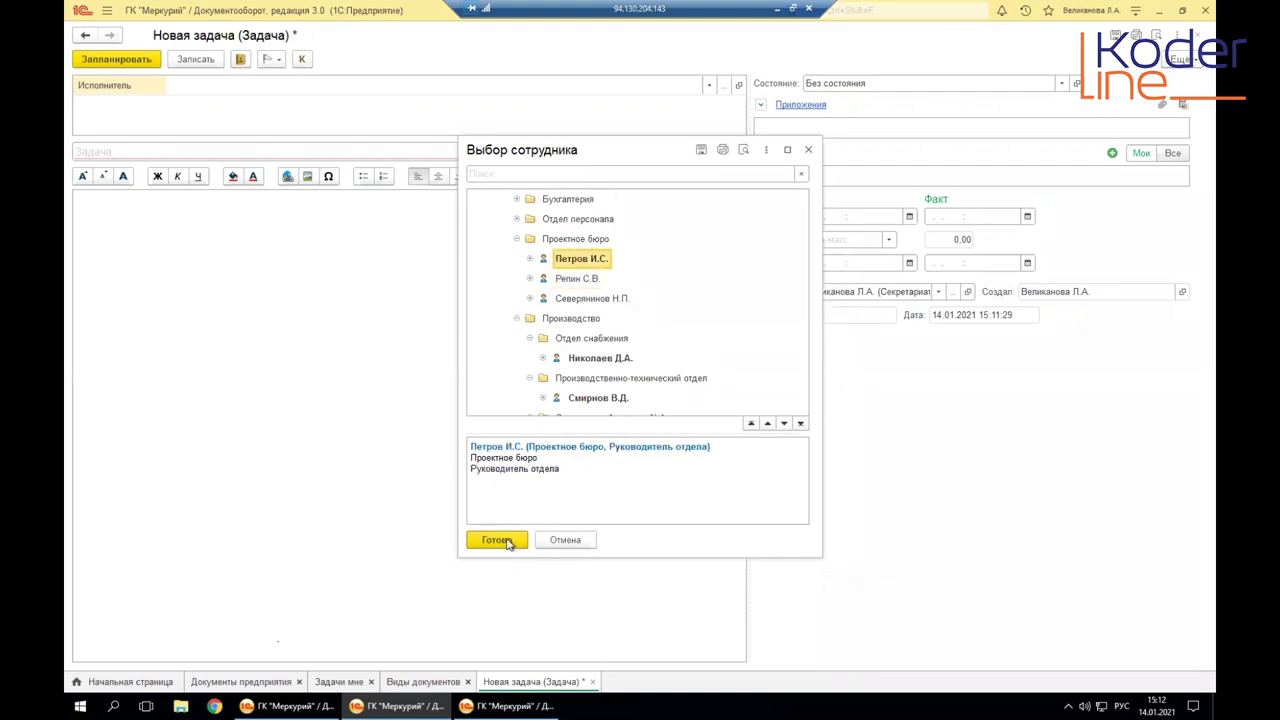
click(508, 538)
click(521, 252)
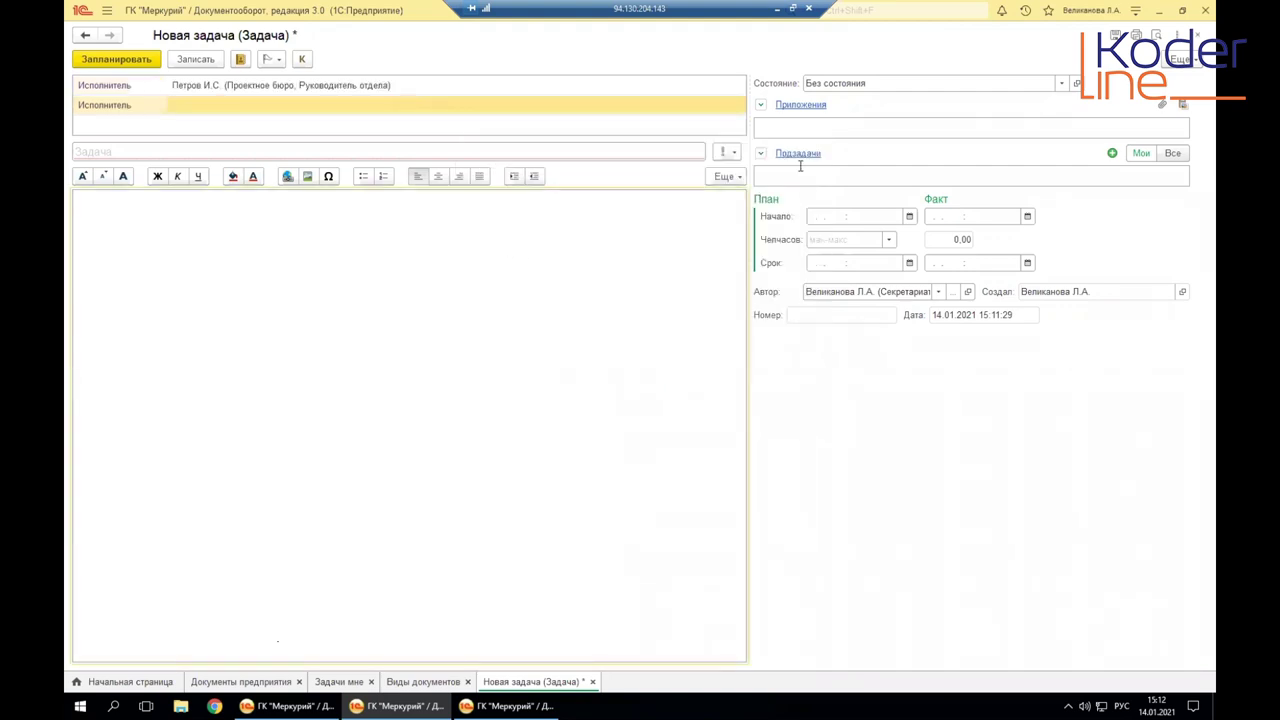
click(1196, 35)
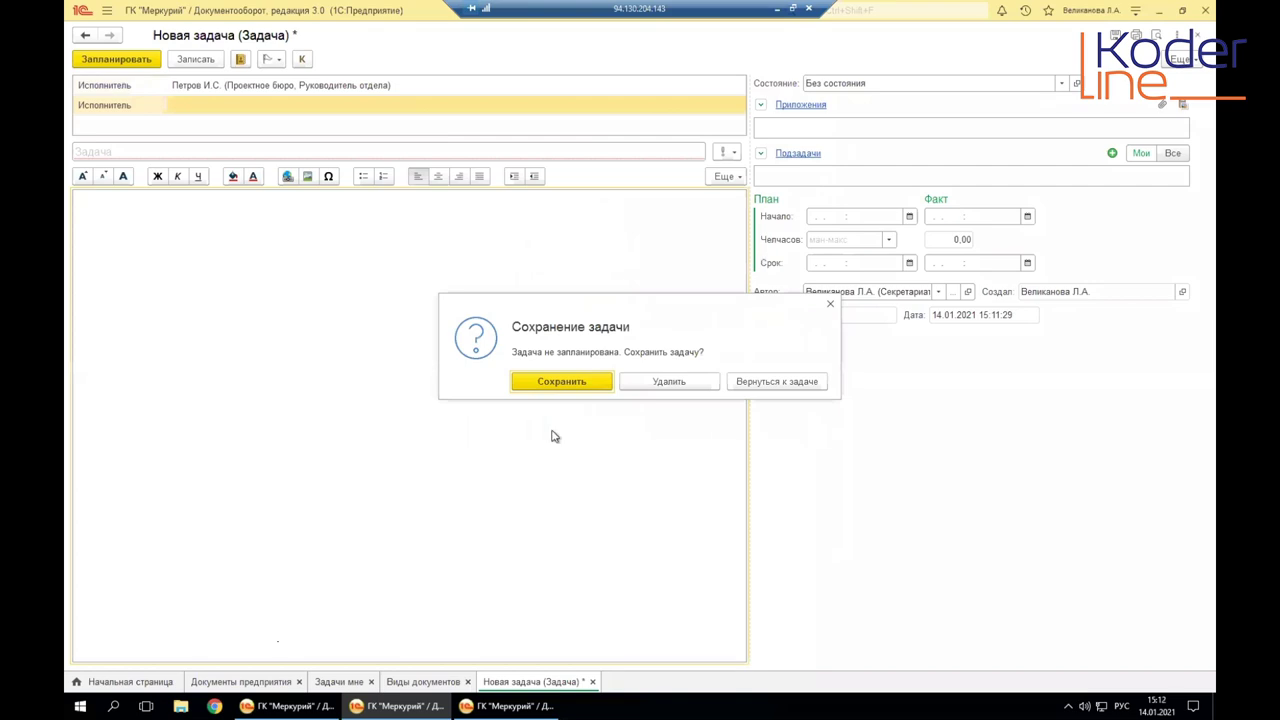
click(665, 382)
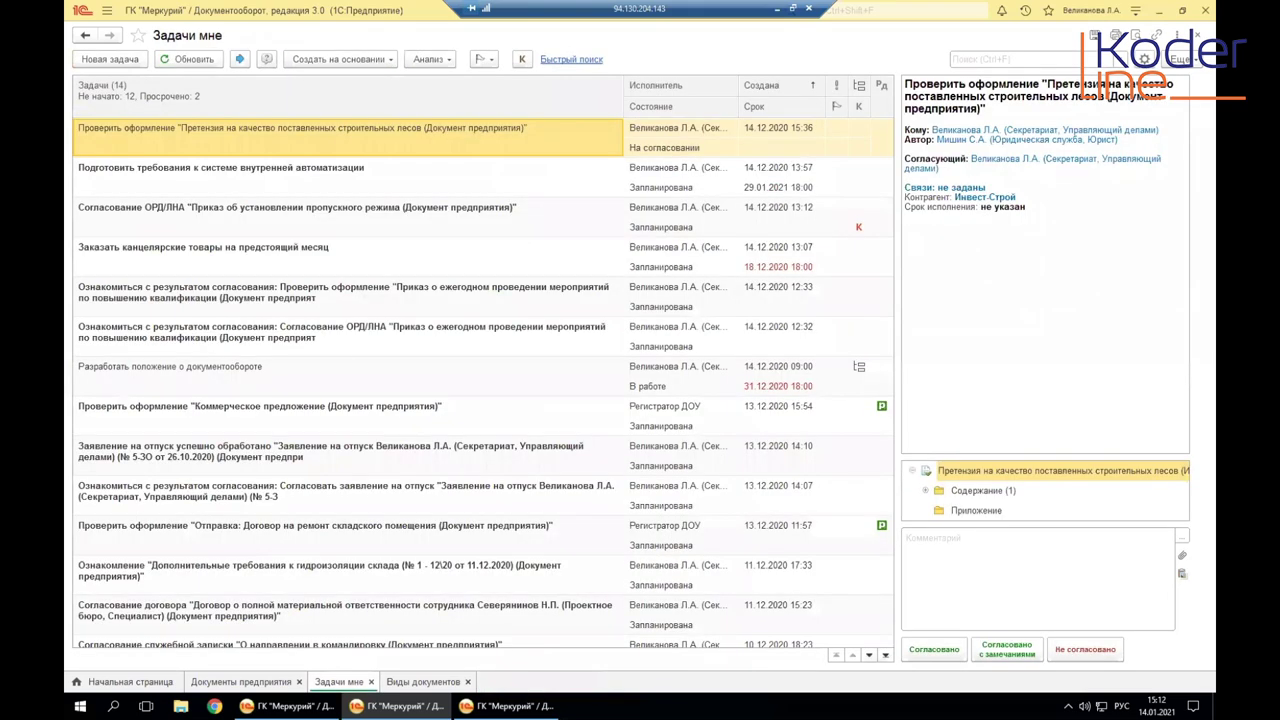
Step: Switch to the administrator's session, open Правила коммуникаций and view the Согласование rule under Заявление на отпуск
click(287, 706)
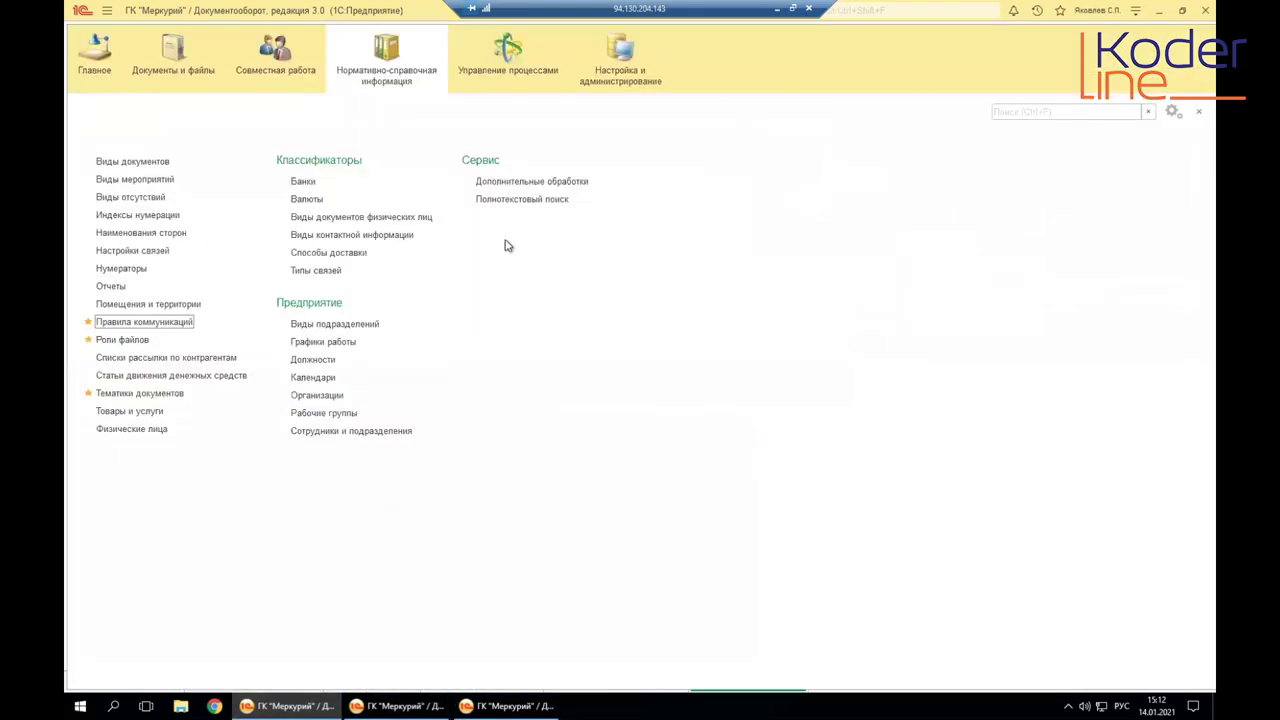
key(Return)
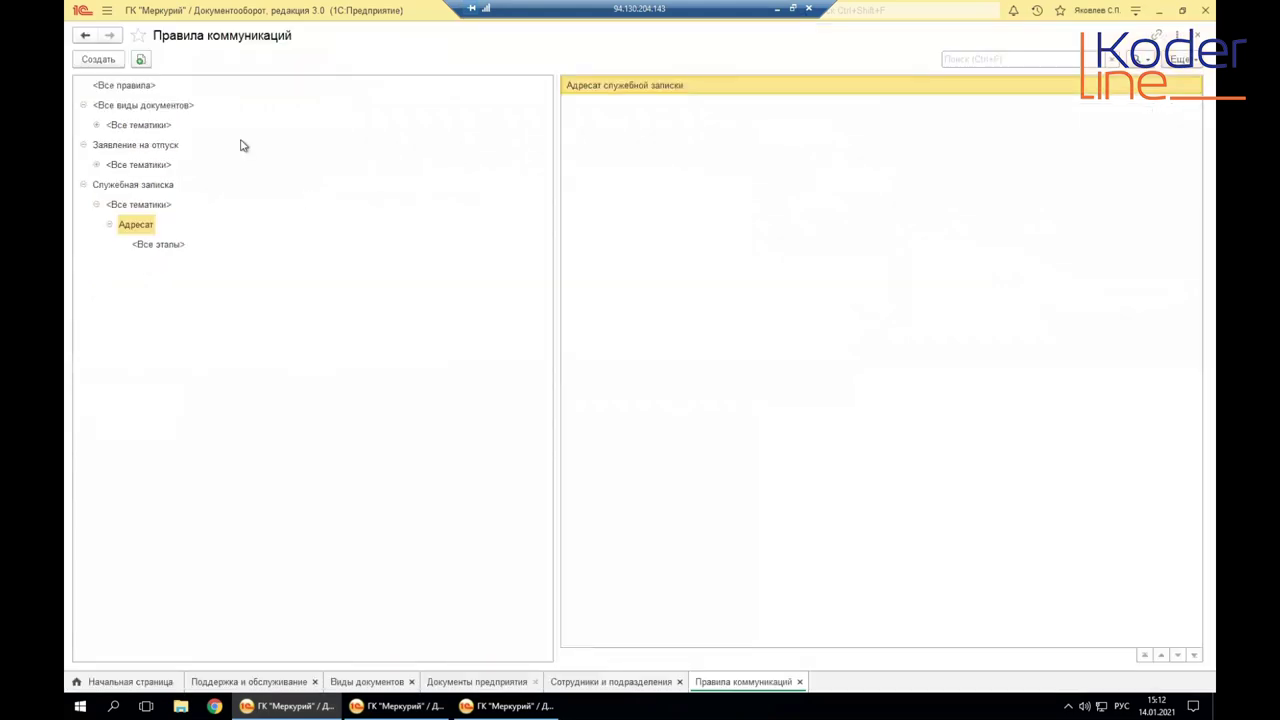
click(97, 166)
click(109, 186)
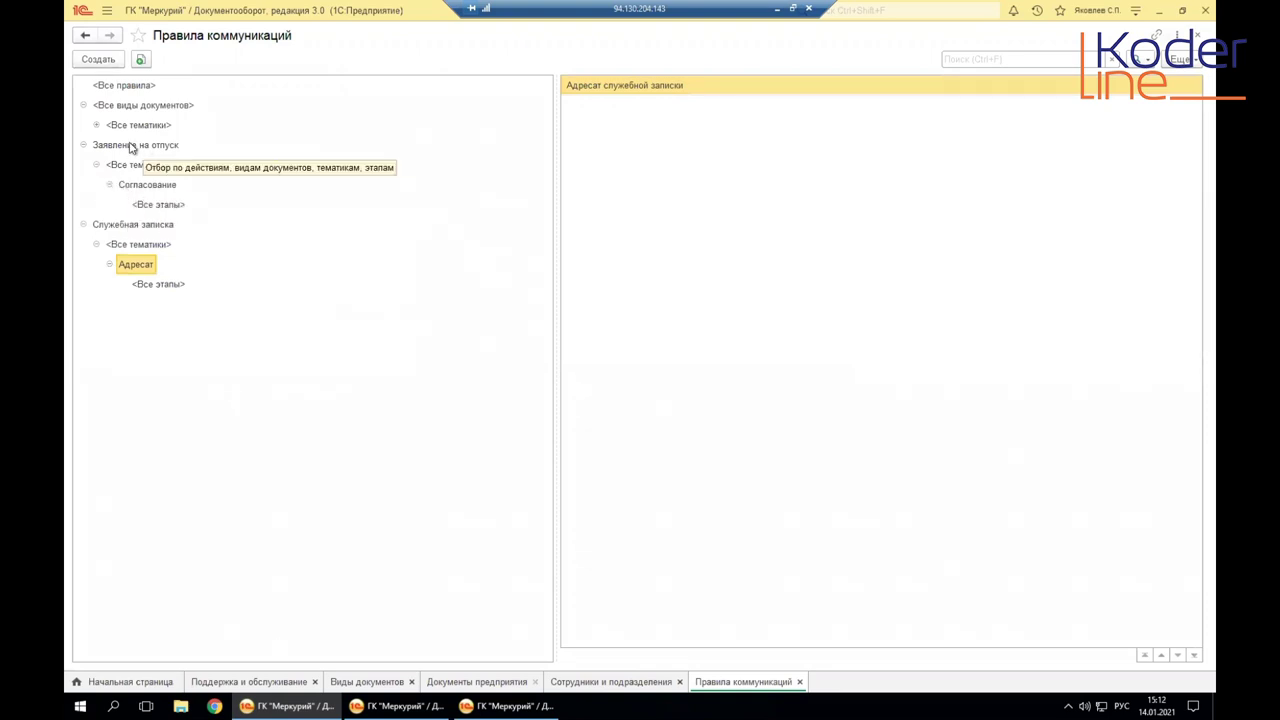
click(128, 165)
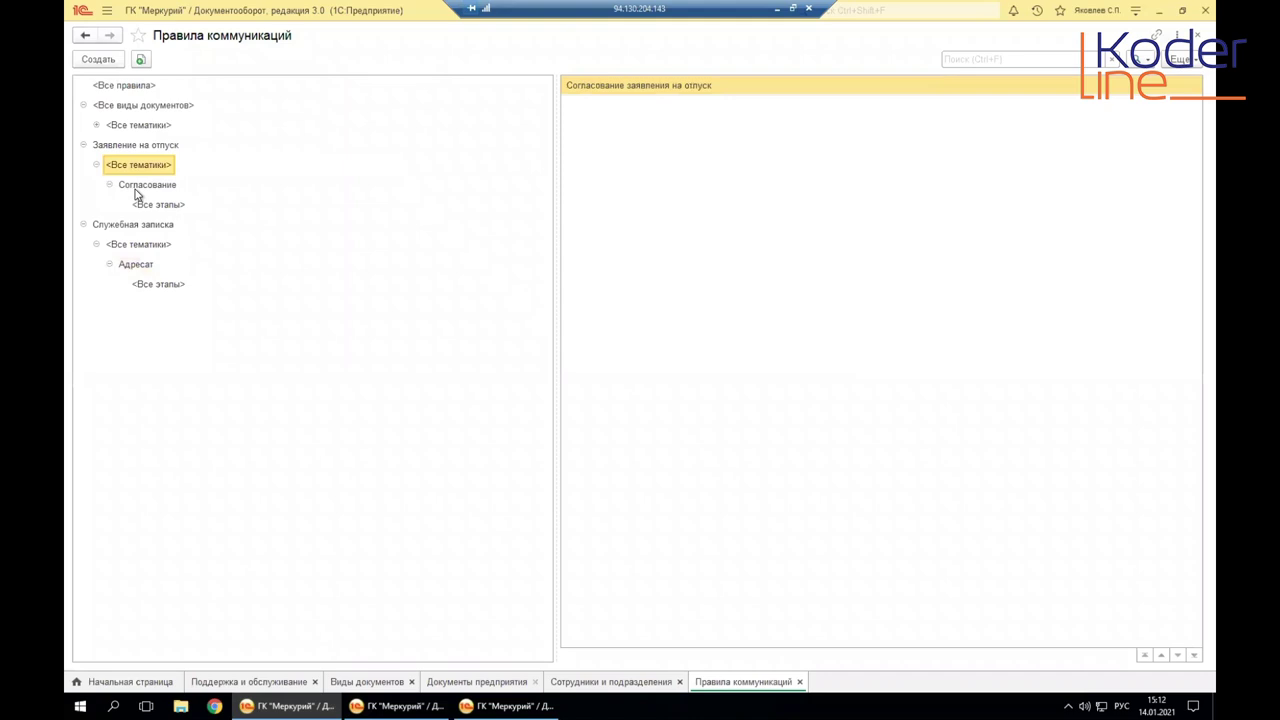
click(133, 187)
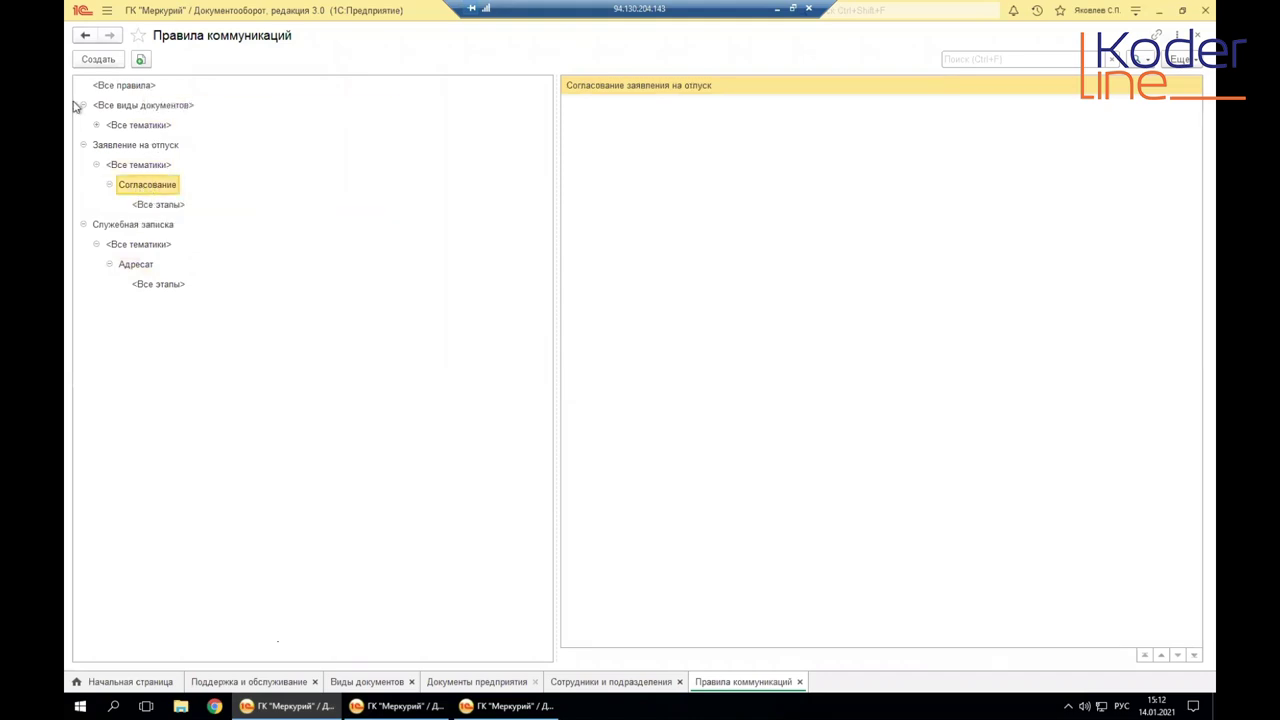
Step: Expand <Все тематики> and <Все действия> under <Все виды документов>, and close the communication rules
click(96, 125)
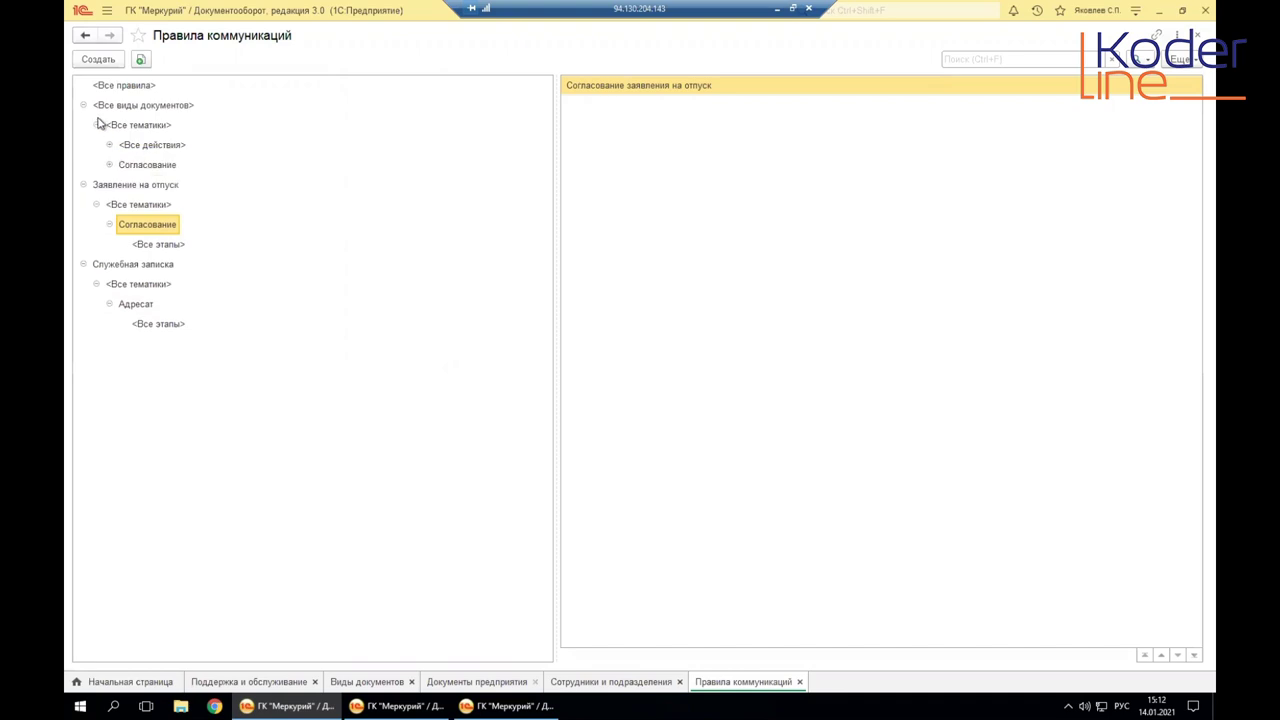
click(110, 145)
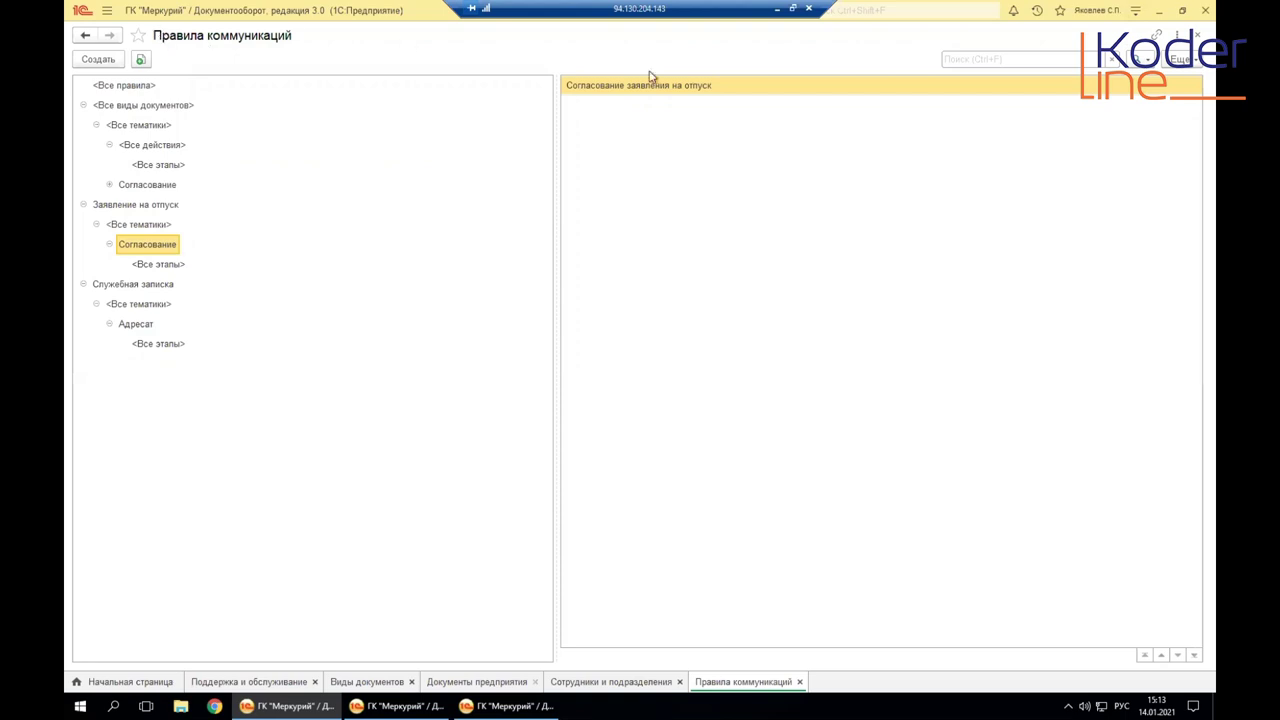
click(1198, 36)
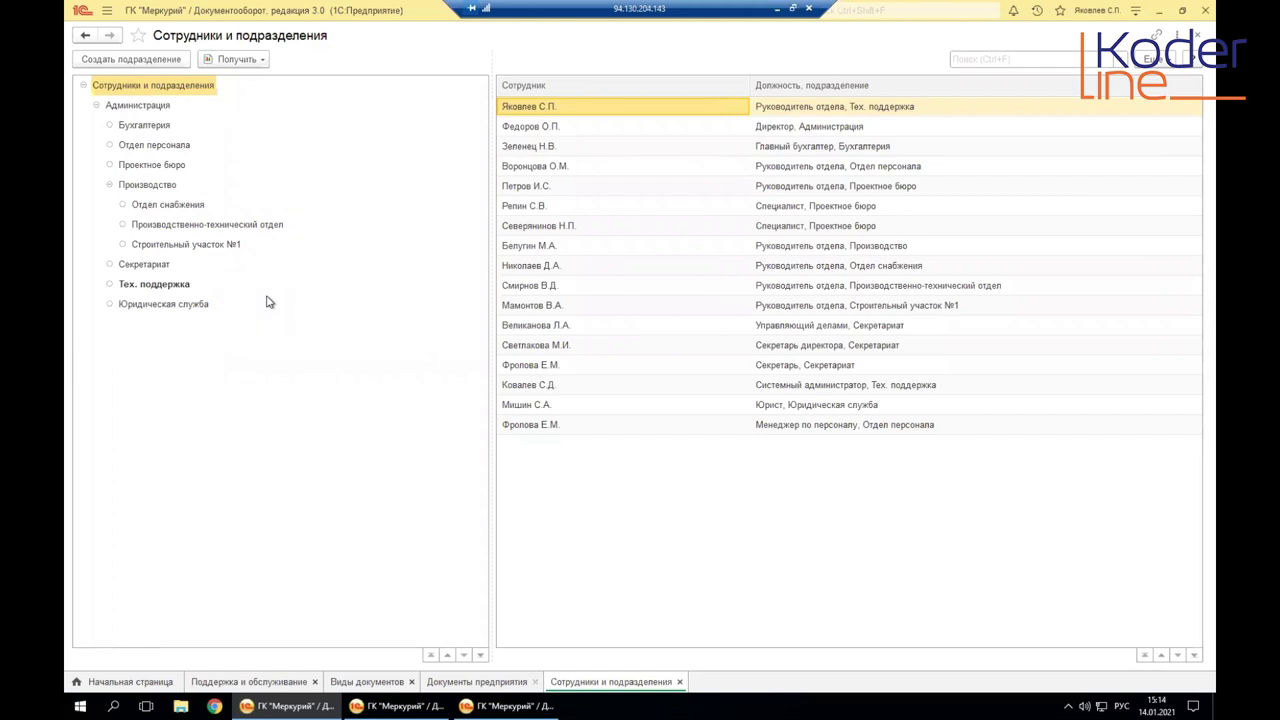
Step: Open the Полномочия list from the access rights in Настройка и администрирование
click(107, 12)
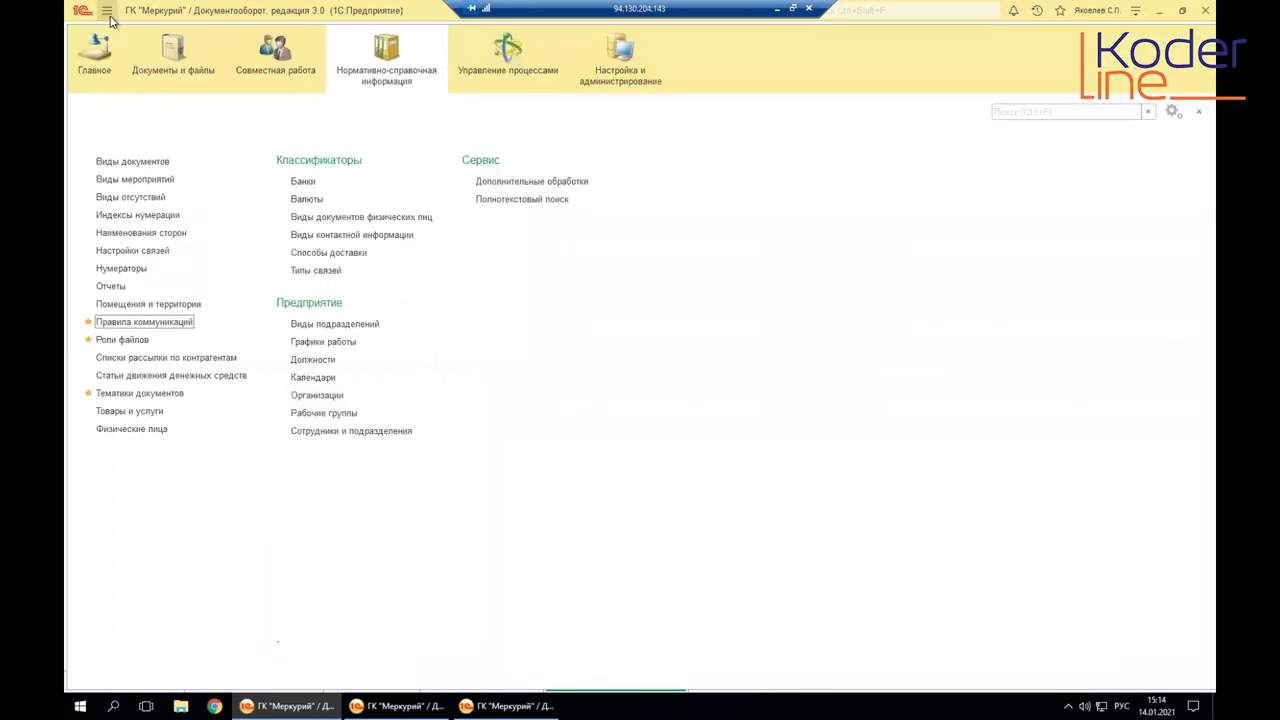
click(622, 86)
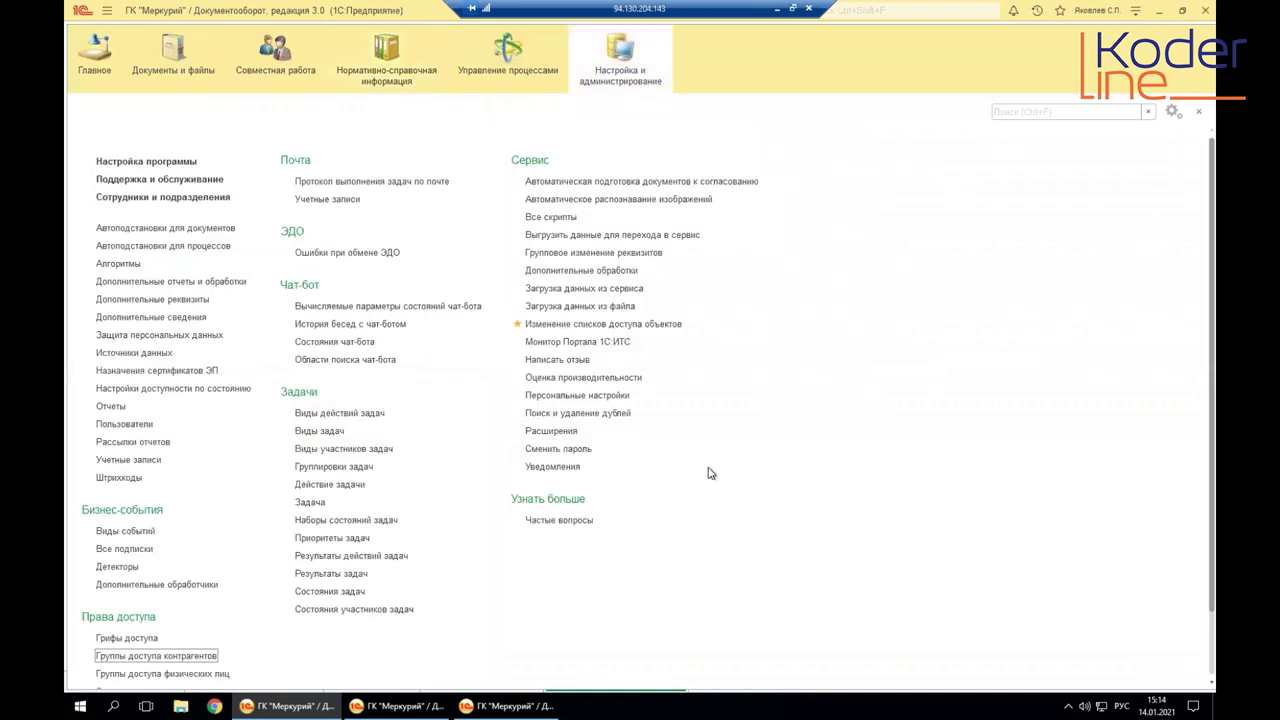
scroll(708, 473, down, 2)
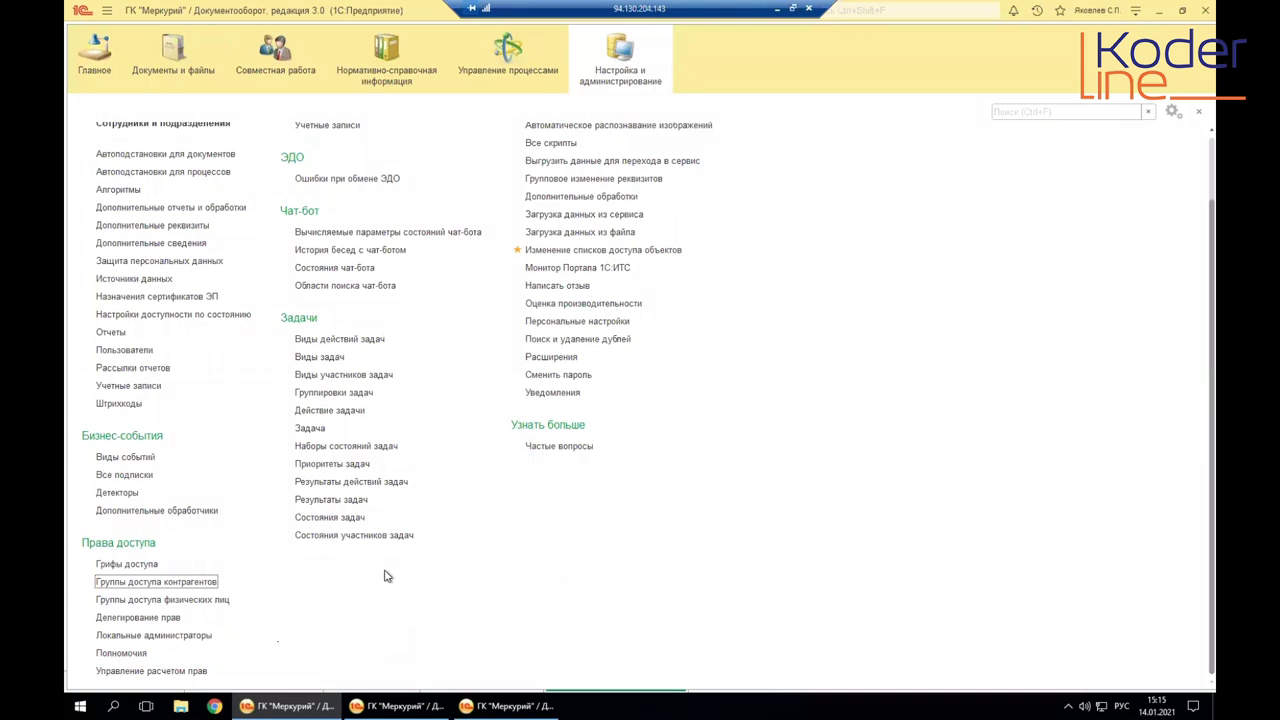
click(112, 656)
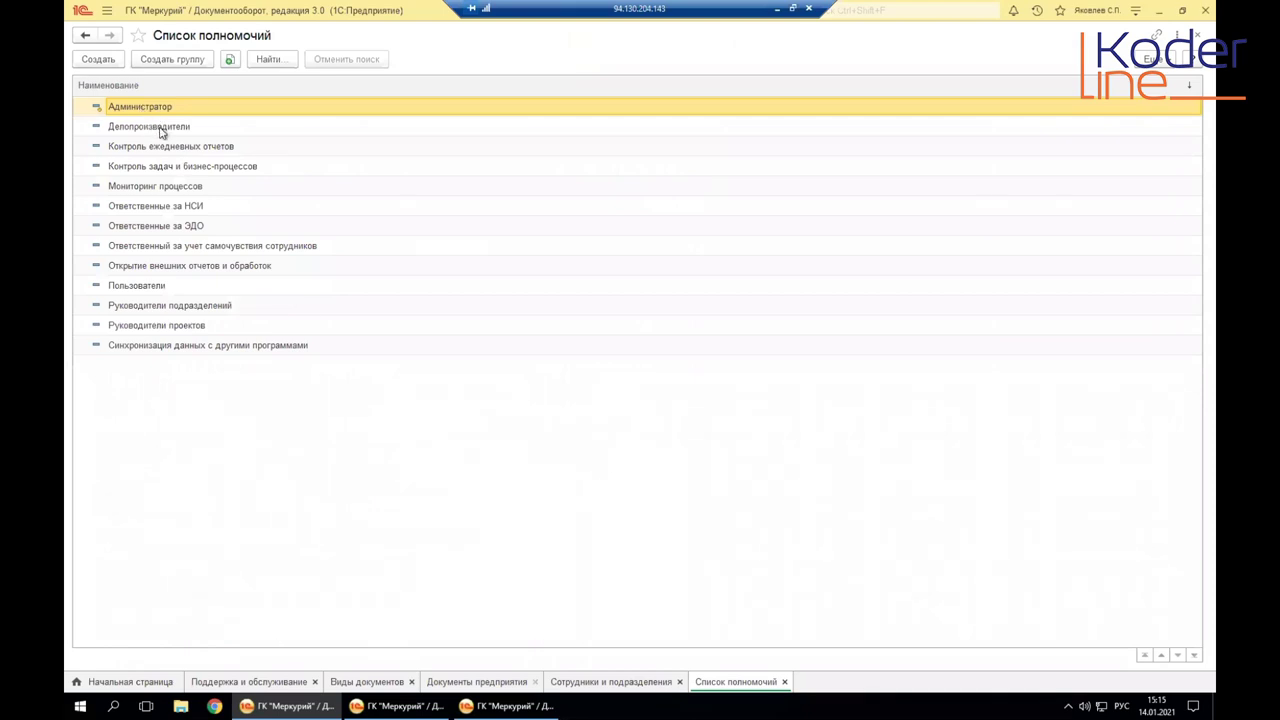
Step: Review the available roles of the Делопроизводители authority profile and close it
click(158, 127)
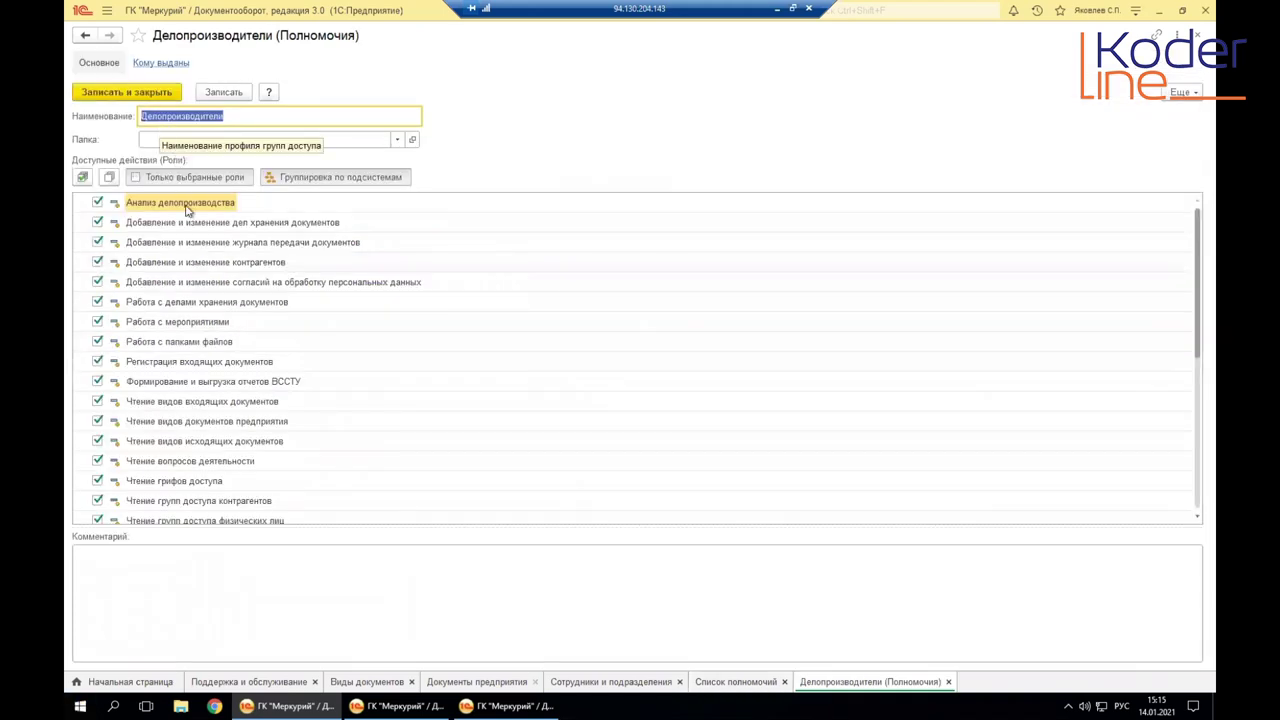
scroll(168, 368, down, 5)
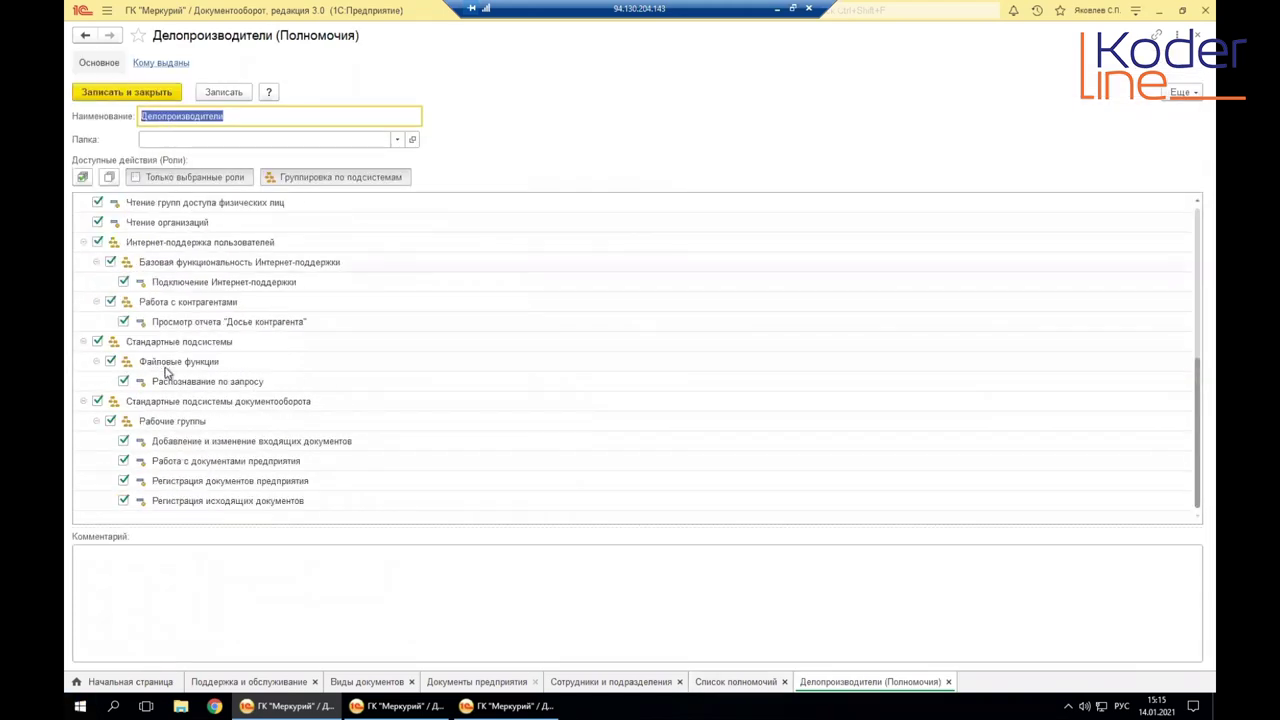
scroll(172, 395, up, 5)
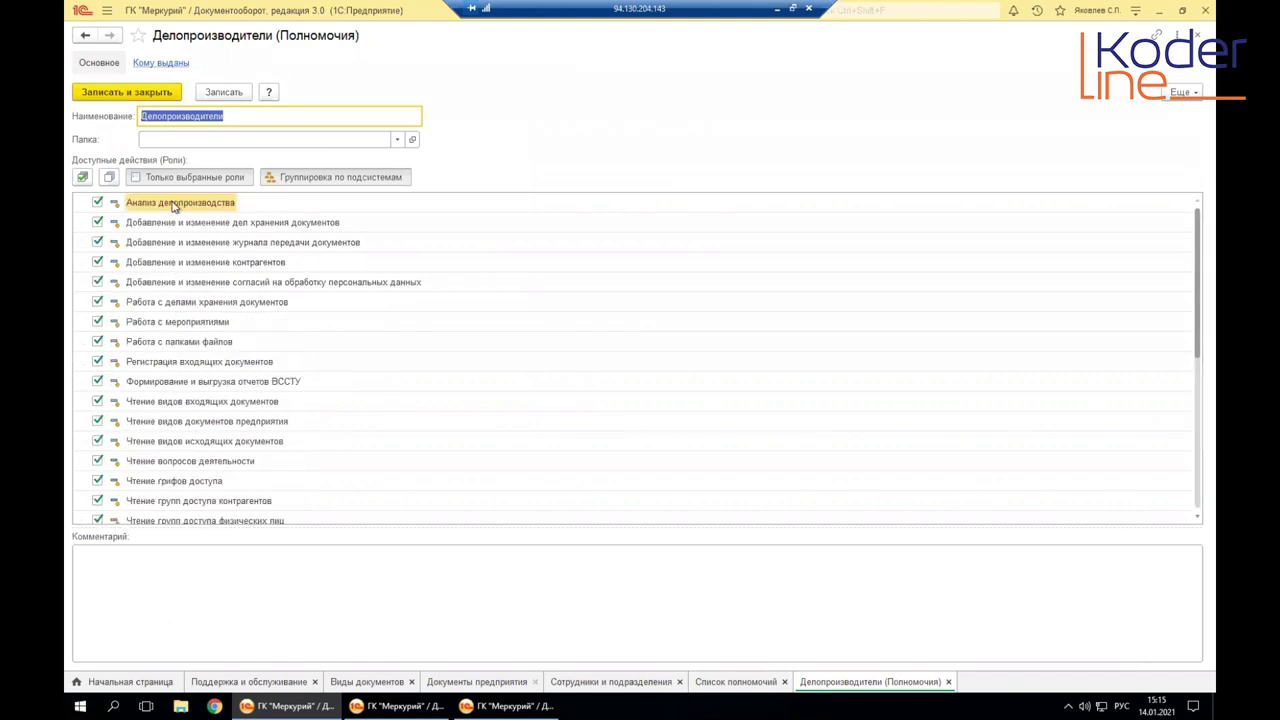
click(1197, 35)
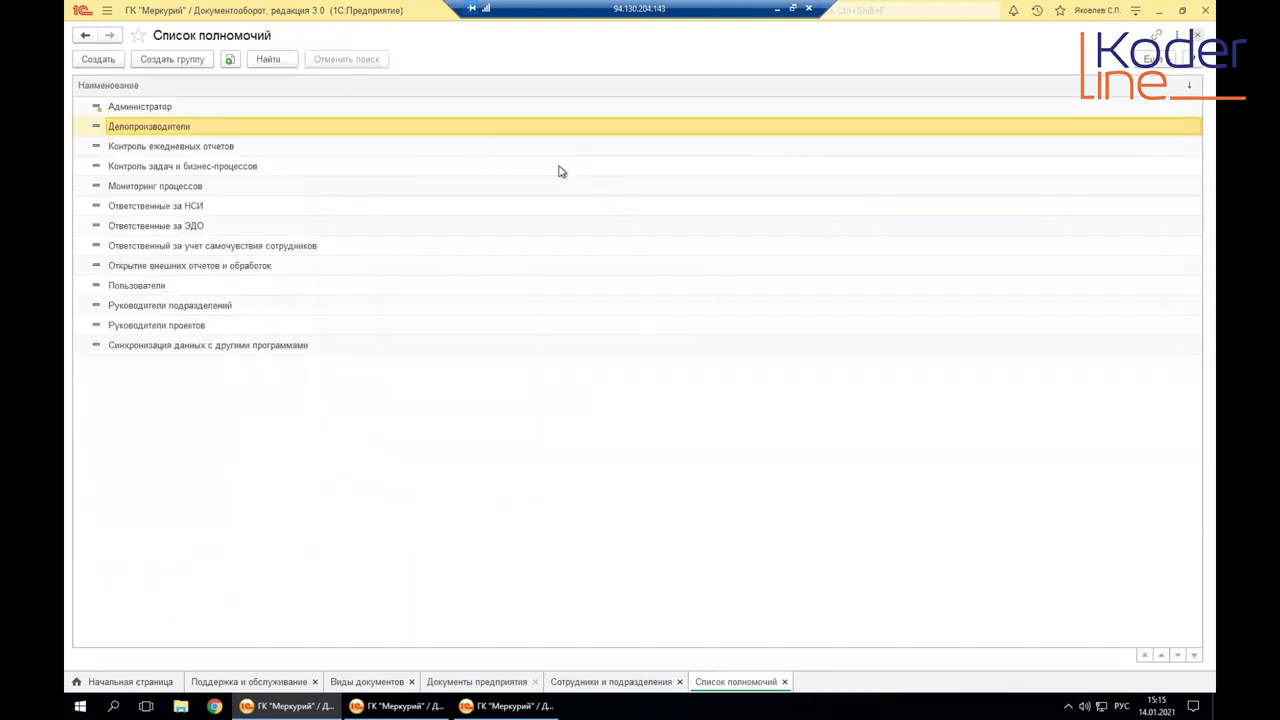
Step: Close the authority list and the Сотрудники и подразделения list
click(202, 164)
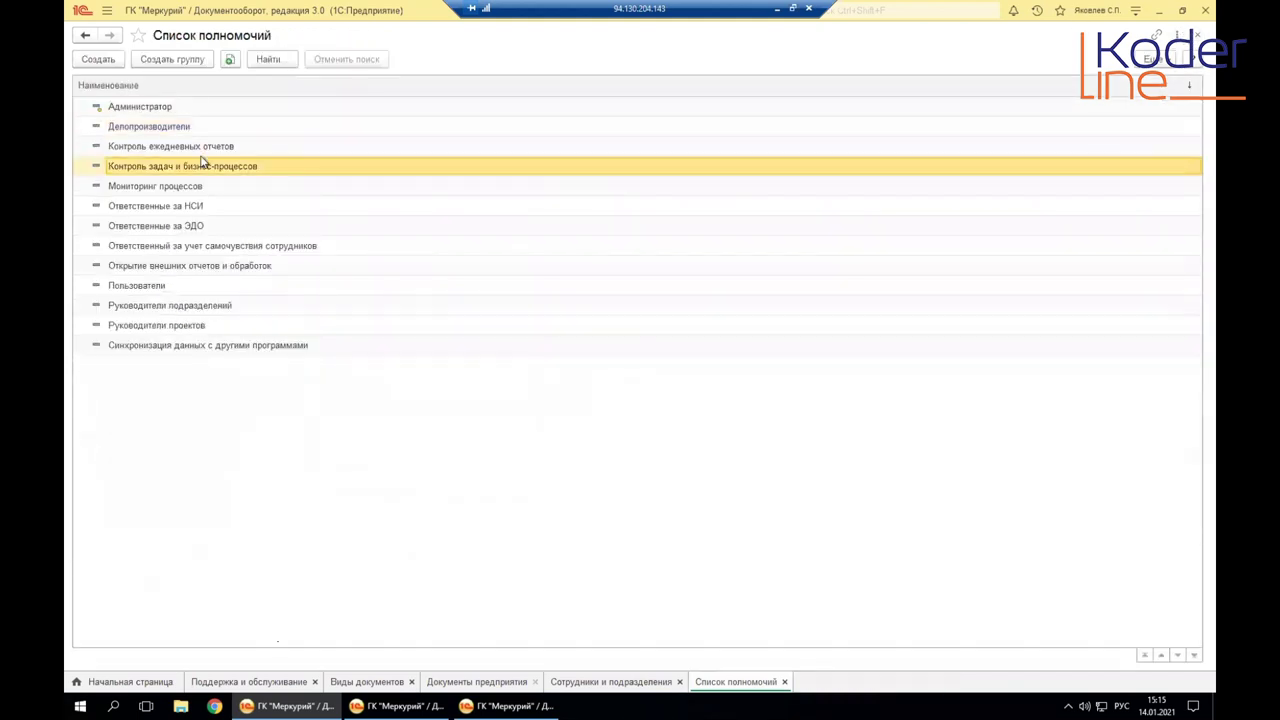
click(1197, 35)
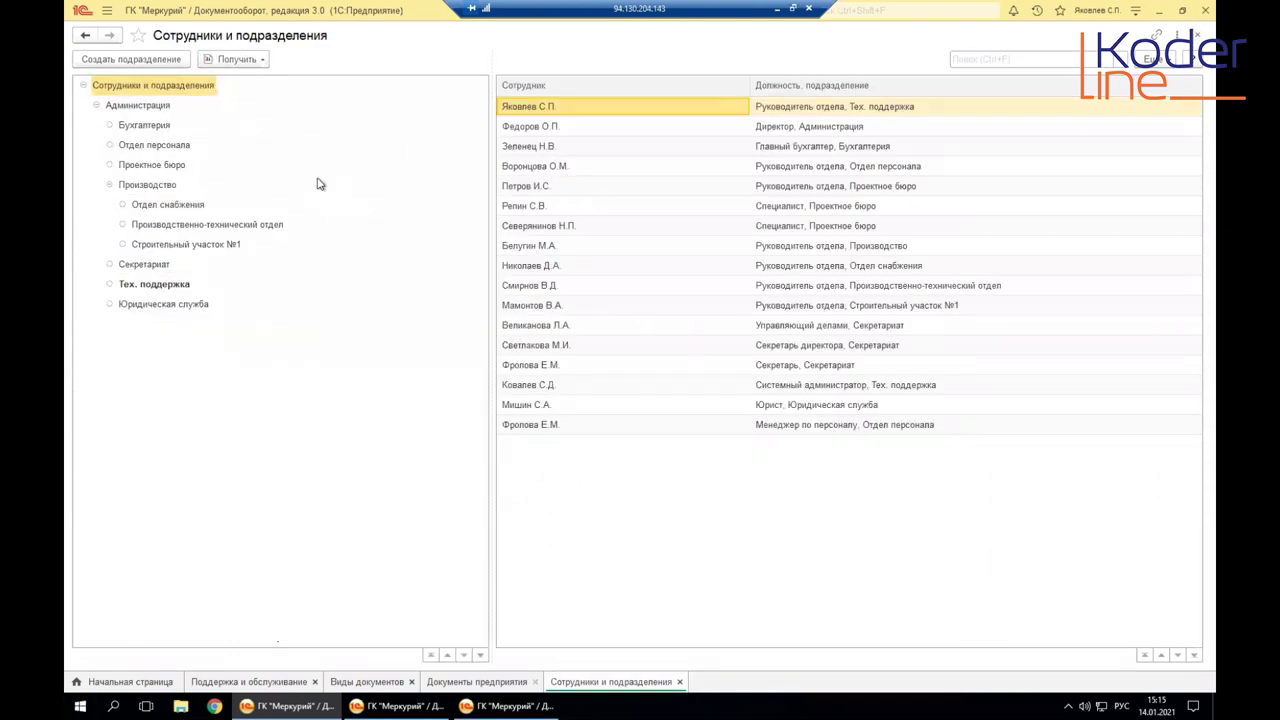
click(1196, 35)
Step: Open the Договор аренды оборудования document type from Виды документов in Нормативно-справочная информация
click(107, 11)
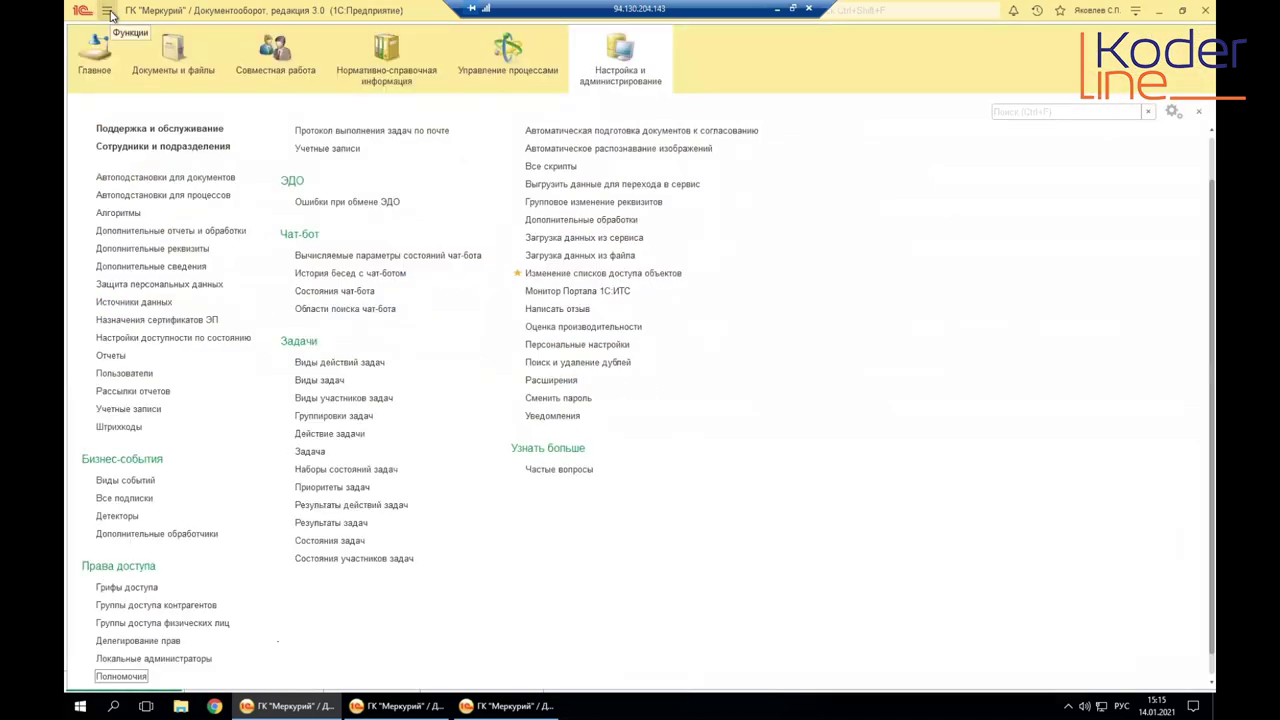
click(378, 70)
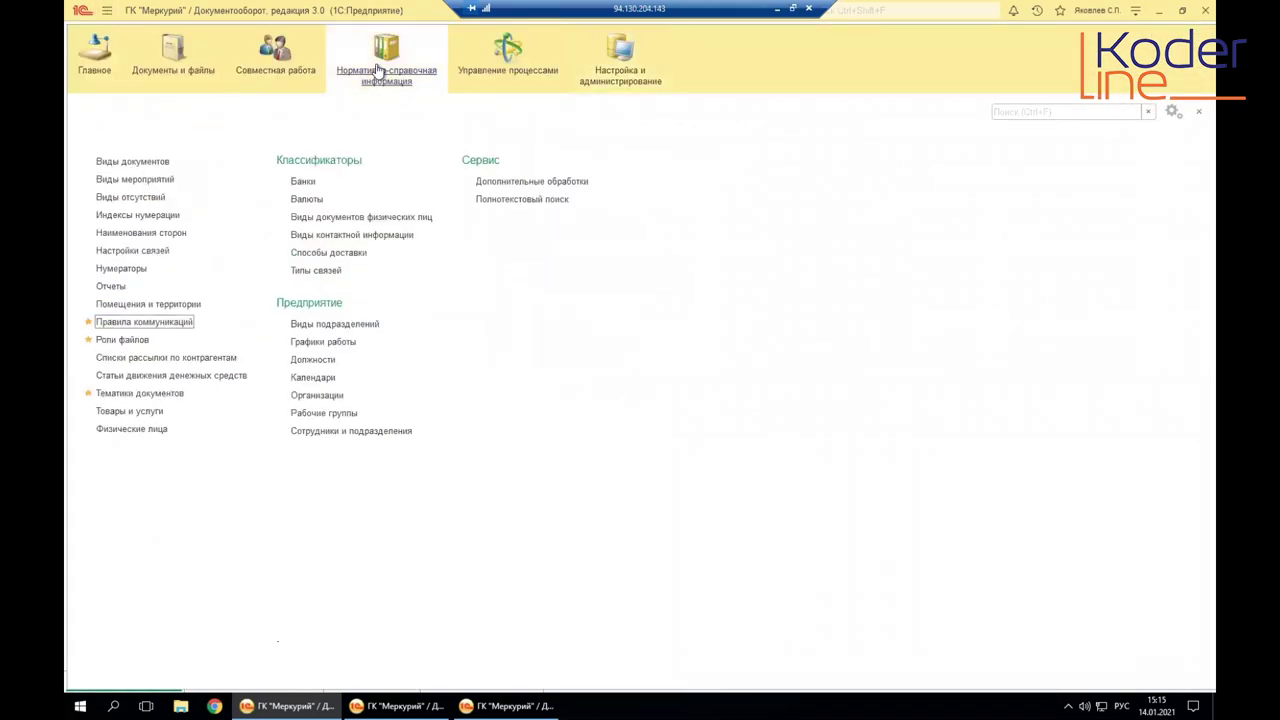
click(130, 163)
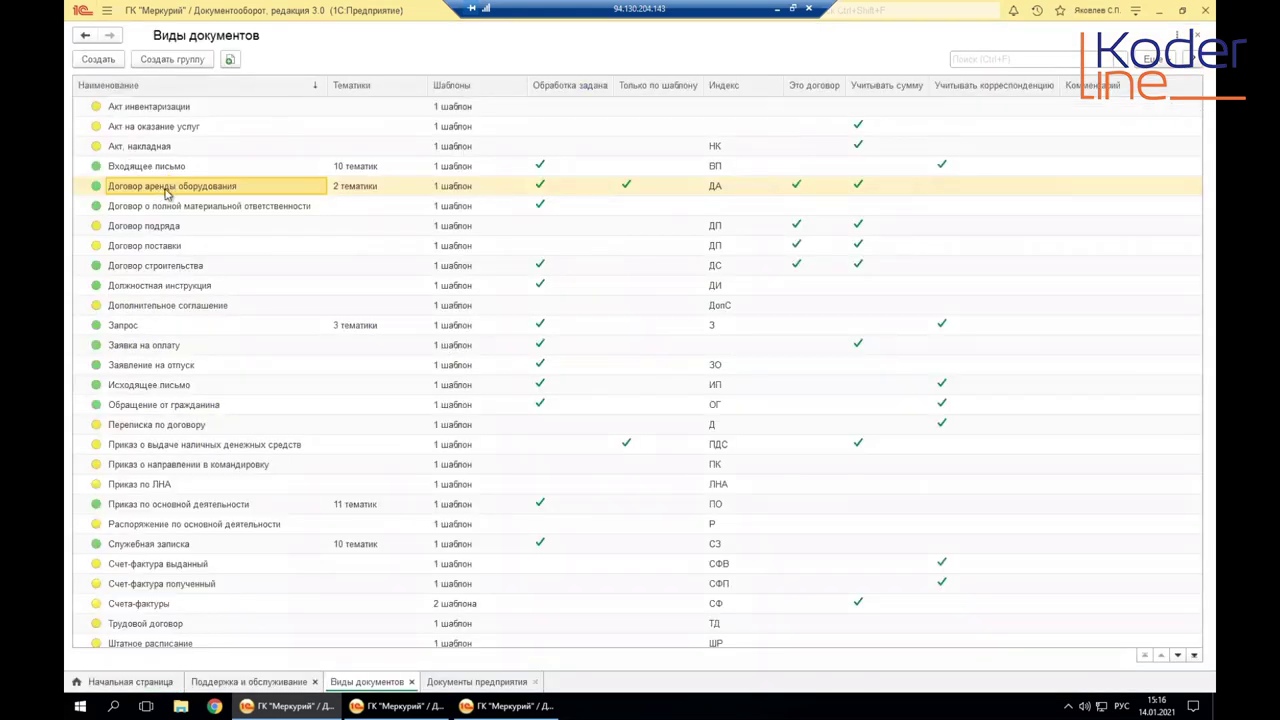
double_click(160, 188)
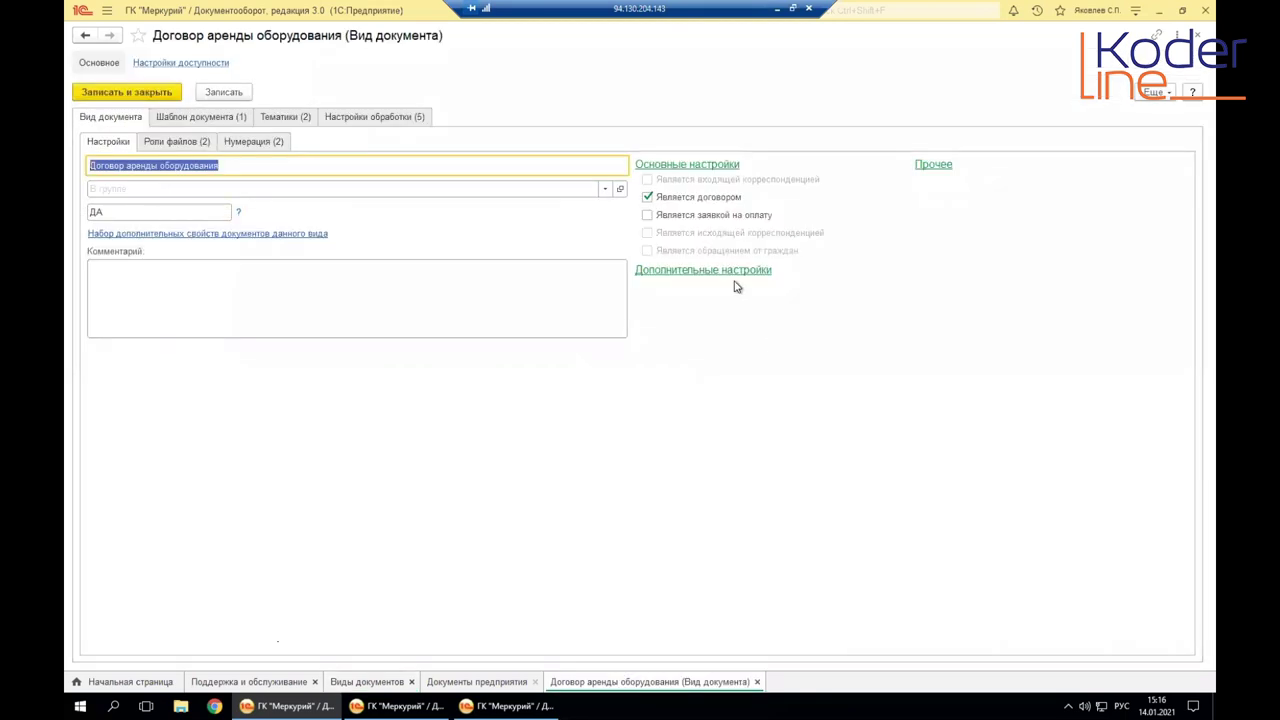
Step: Open the document access settings in the template of the Договор аренды оборудования document type
click(366, 117)
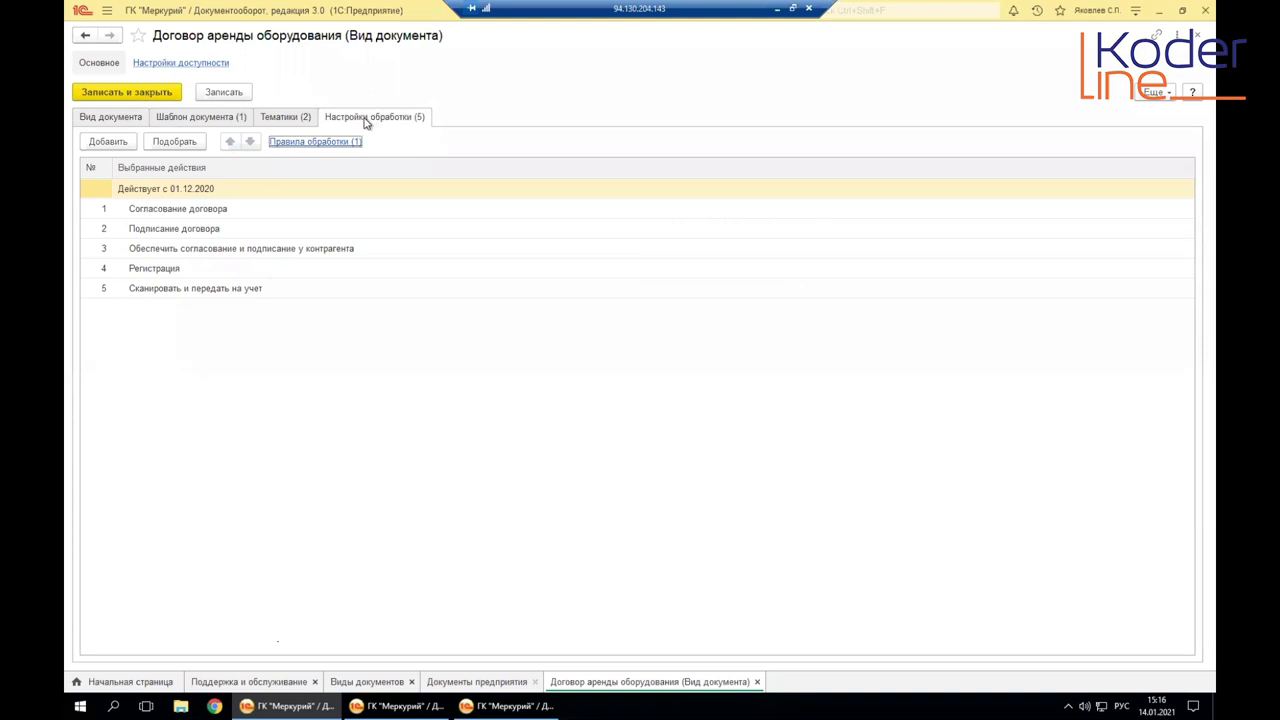
click(100, 119)
click(212, 119)
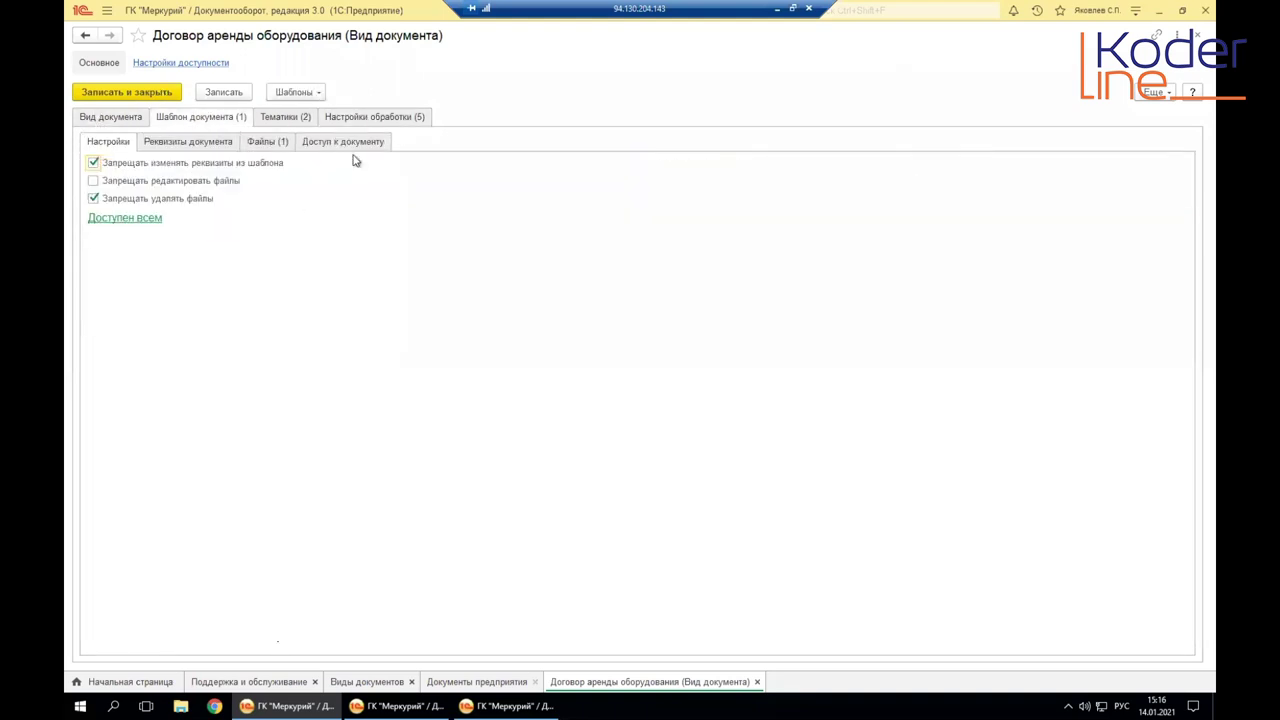
click(322, 143)
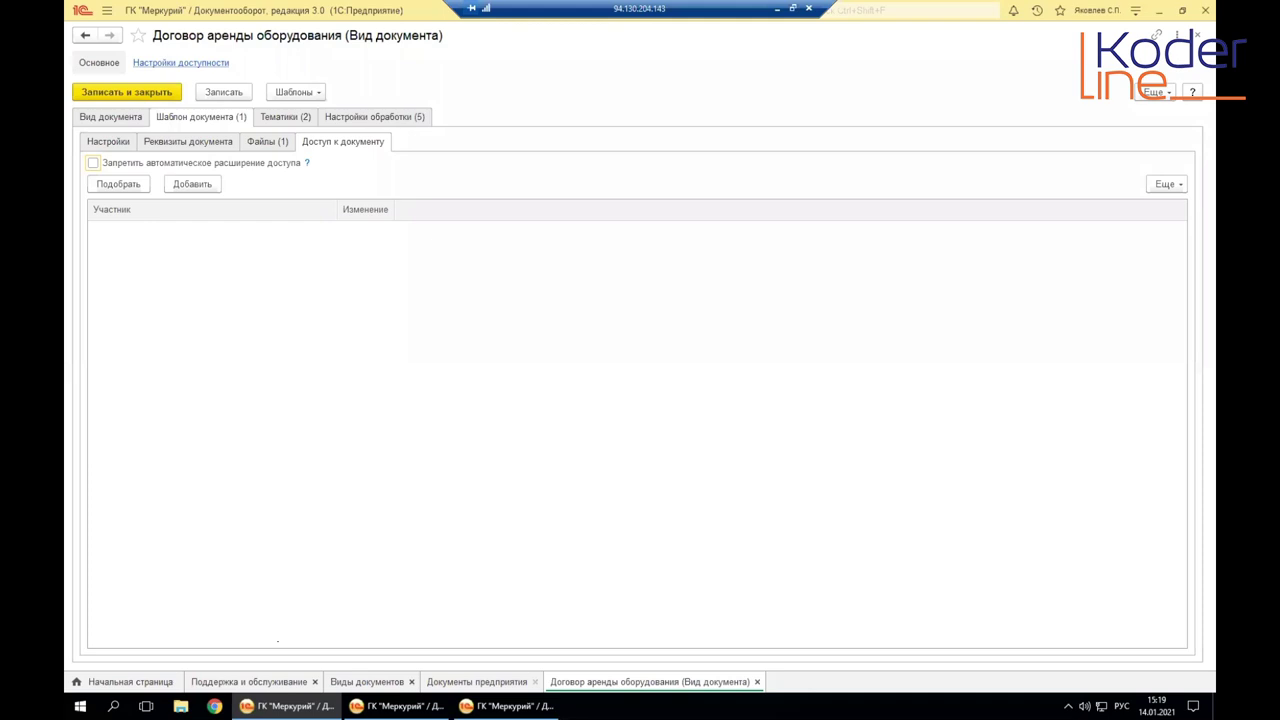
Step: Enable Запретить автоматическое расширение доступа and list departments in the working group participant selection
click(94, 164)
click(117, 185)
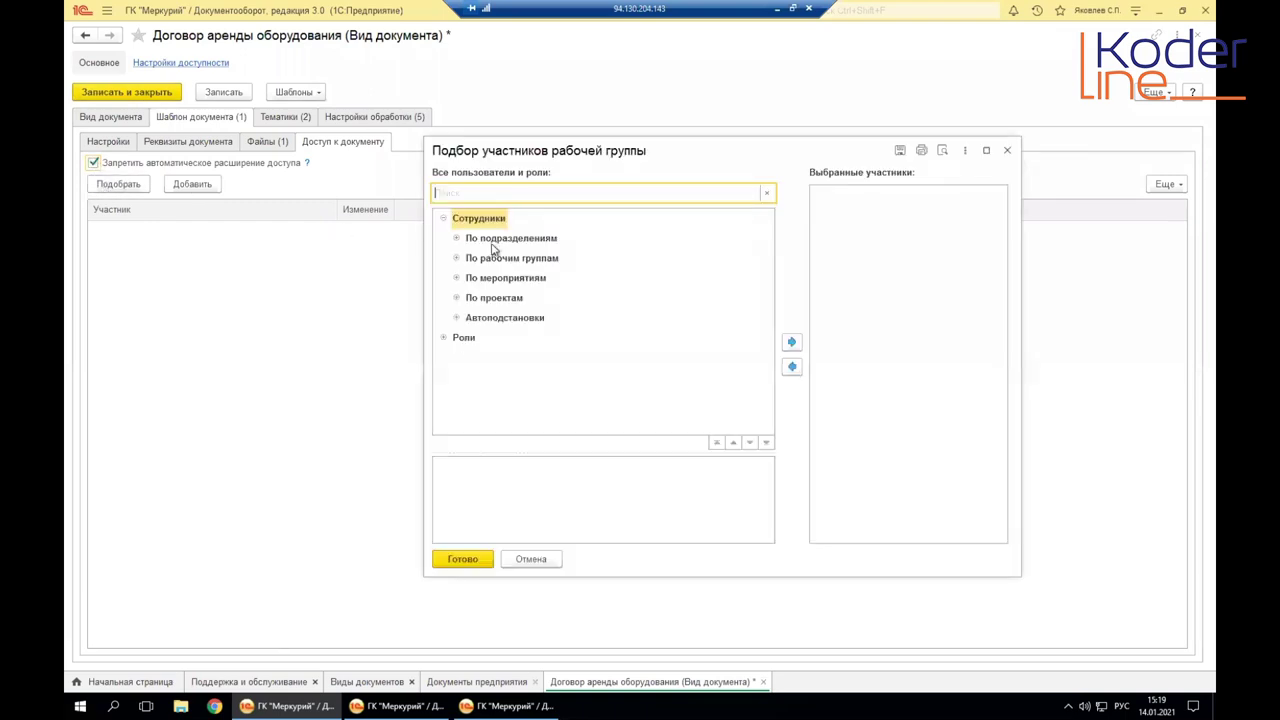
click(456, 239)
double_click(503, 258)
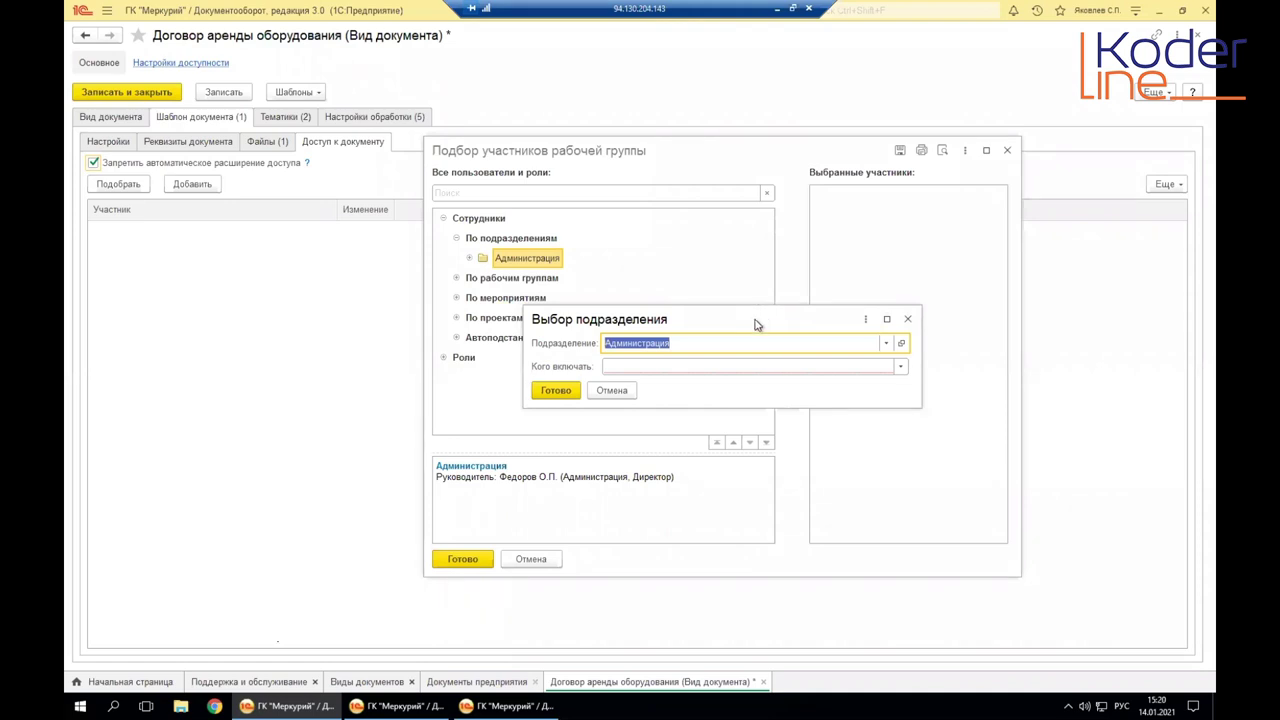
drag(749, 323, 789, 271)
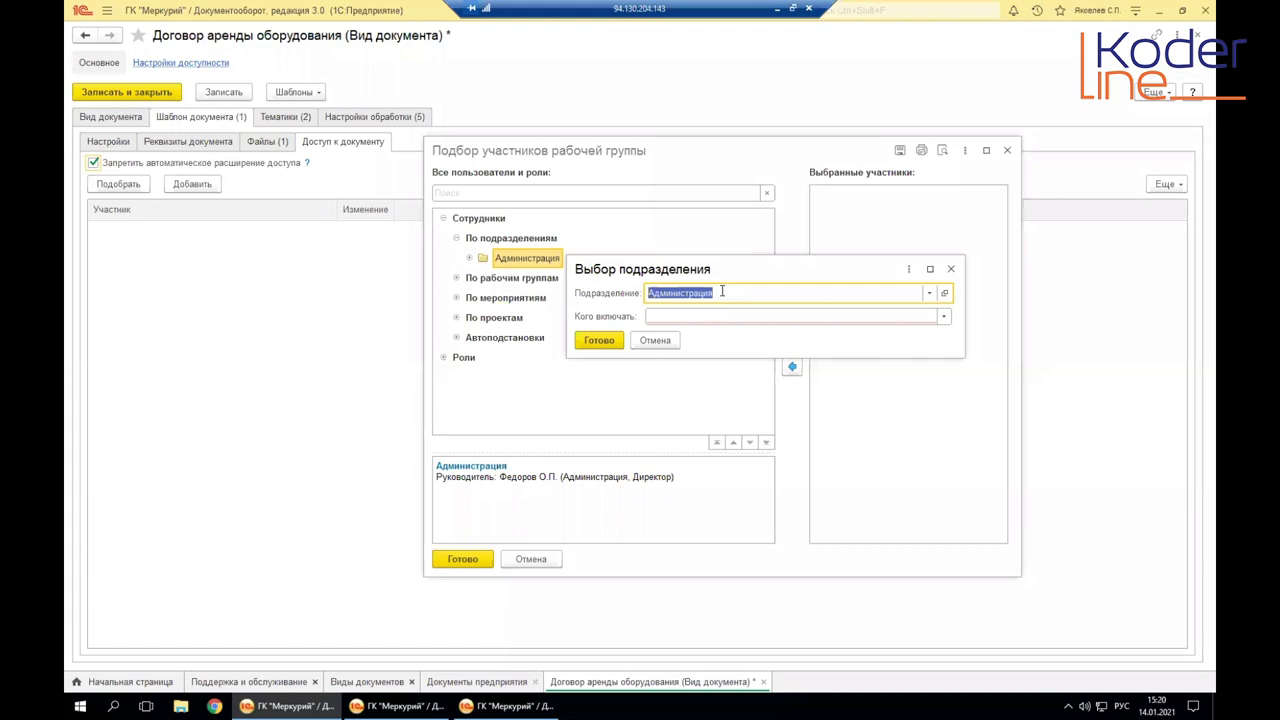
click(951, 269)
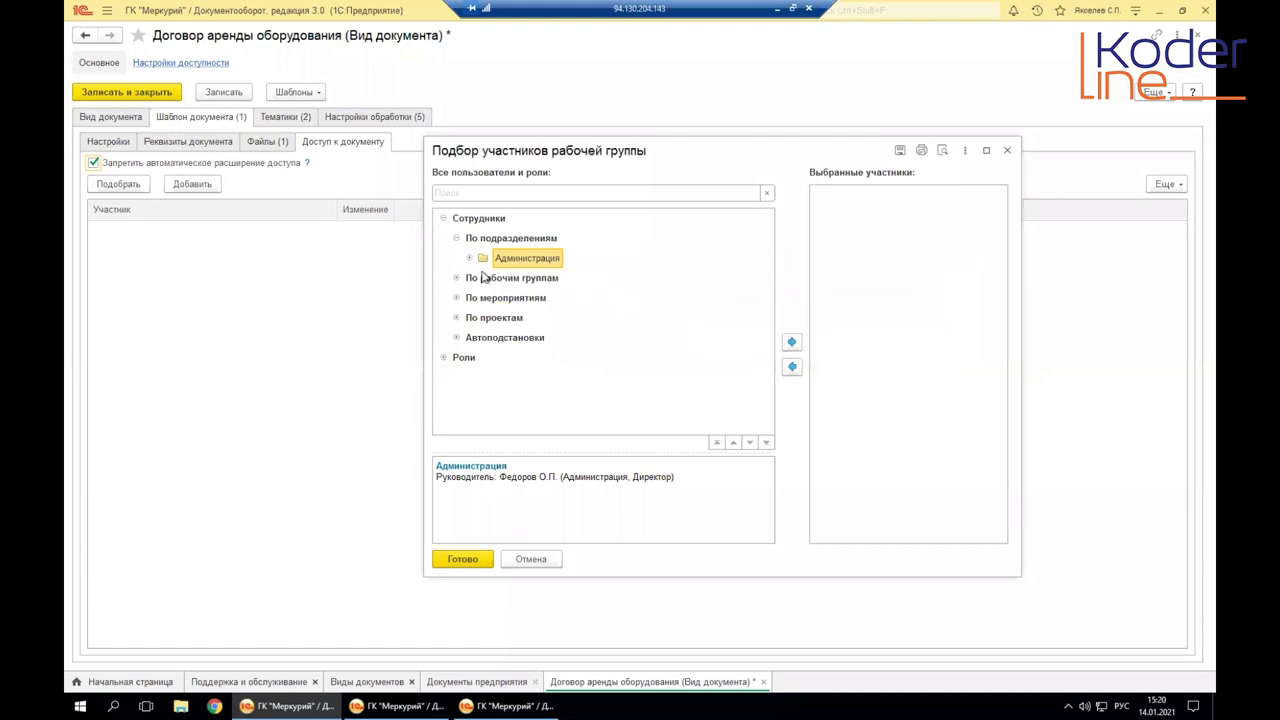
Step: Expand Администрация and look through the employees of Бухгалтерия and Отдел персонала
click(471, 259)
click(482, 278)
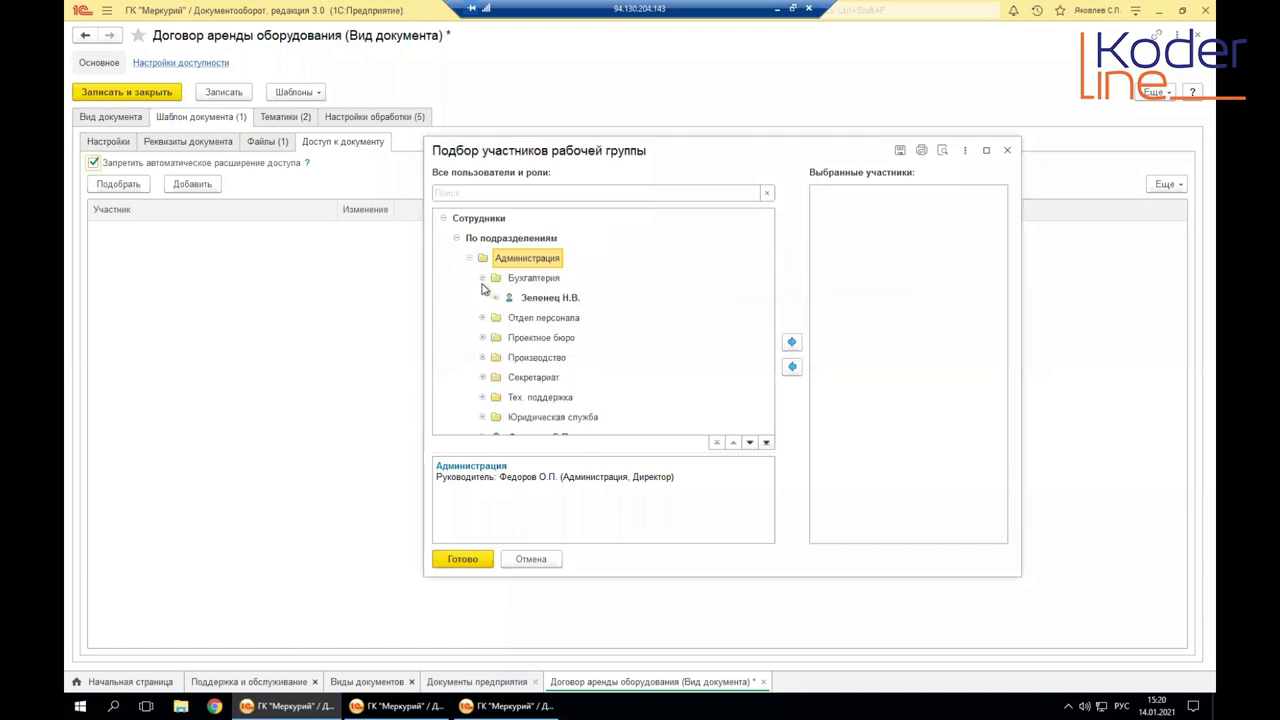
click(482, 318)
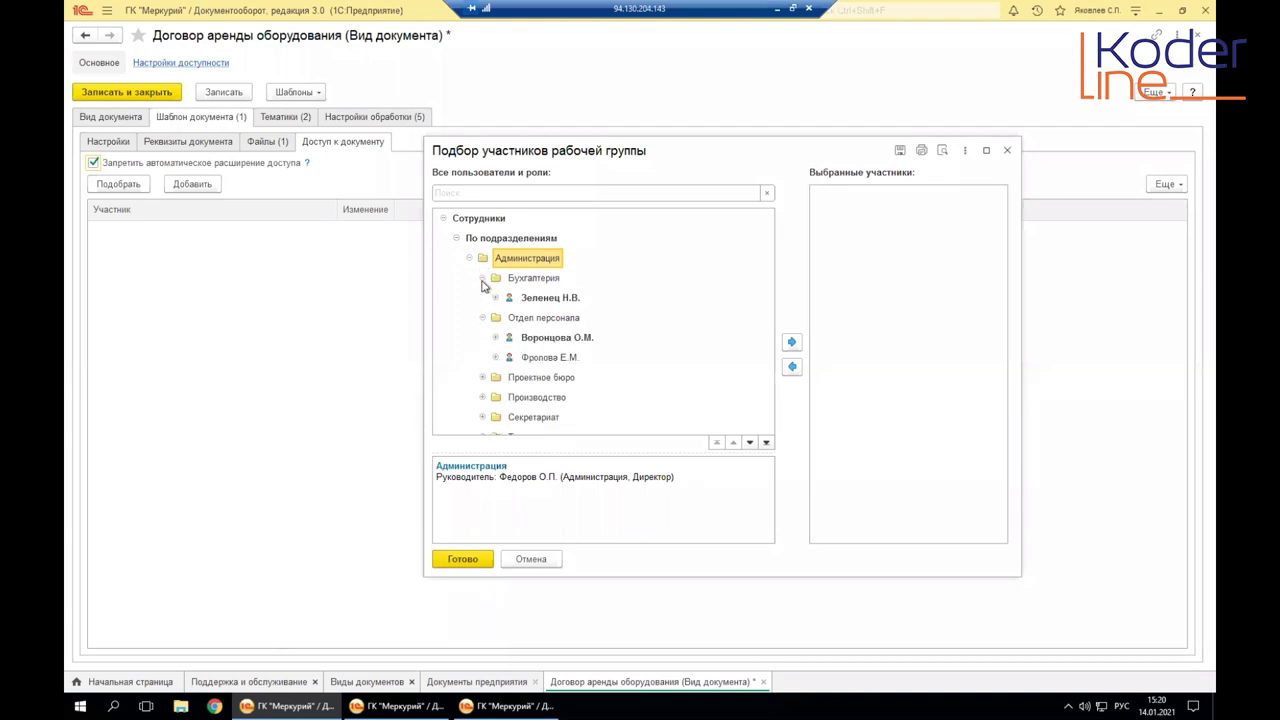
click(482, 278)
click(482, 298)
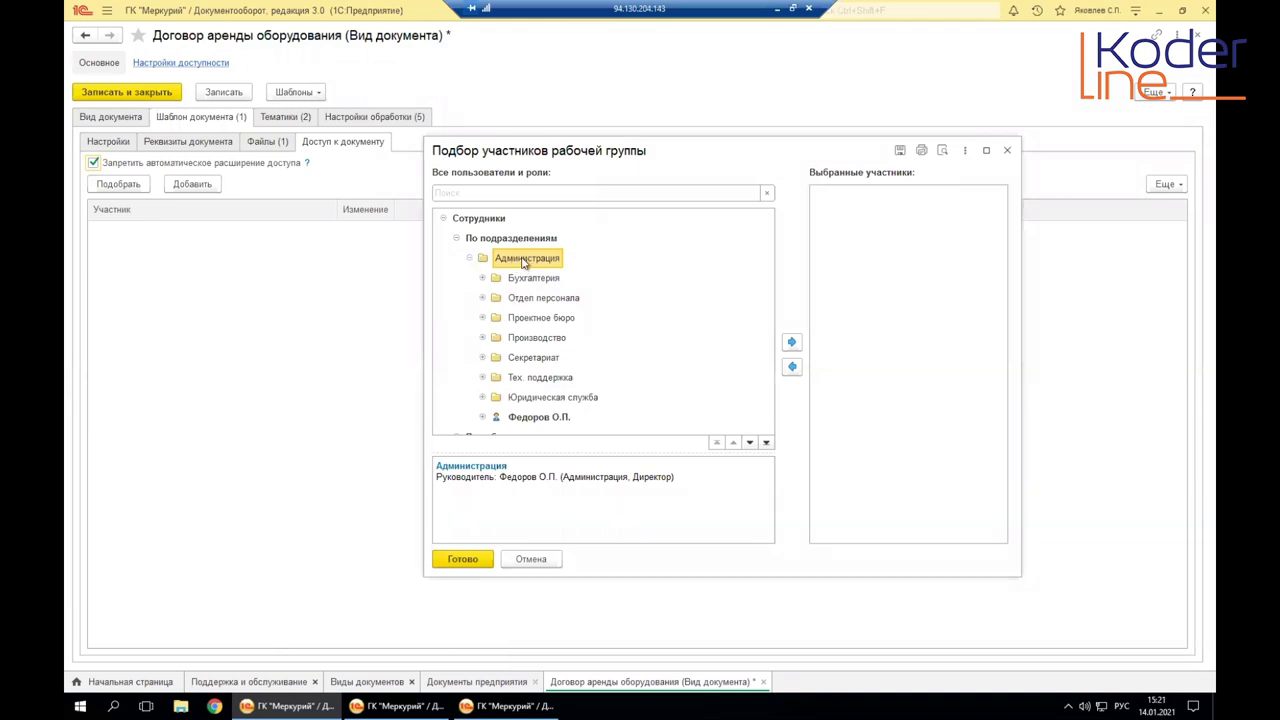
Step: Add the Производство department as a participant with Сотрудники (включая нижестоящие подразделения) and confirm the selection
click(483, 337)
scroll(541, 350, down, 1)
click(527, 280)
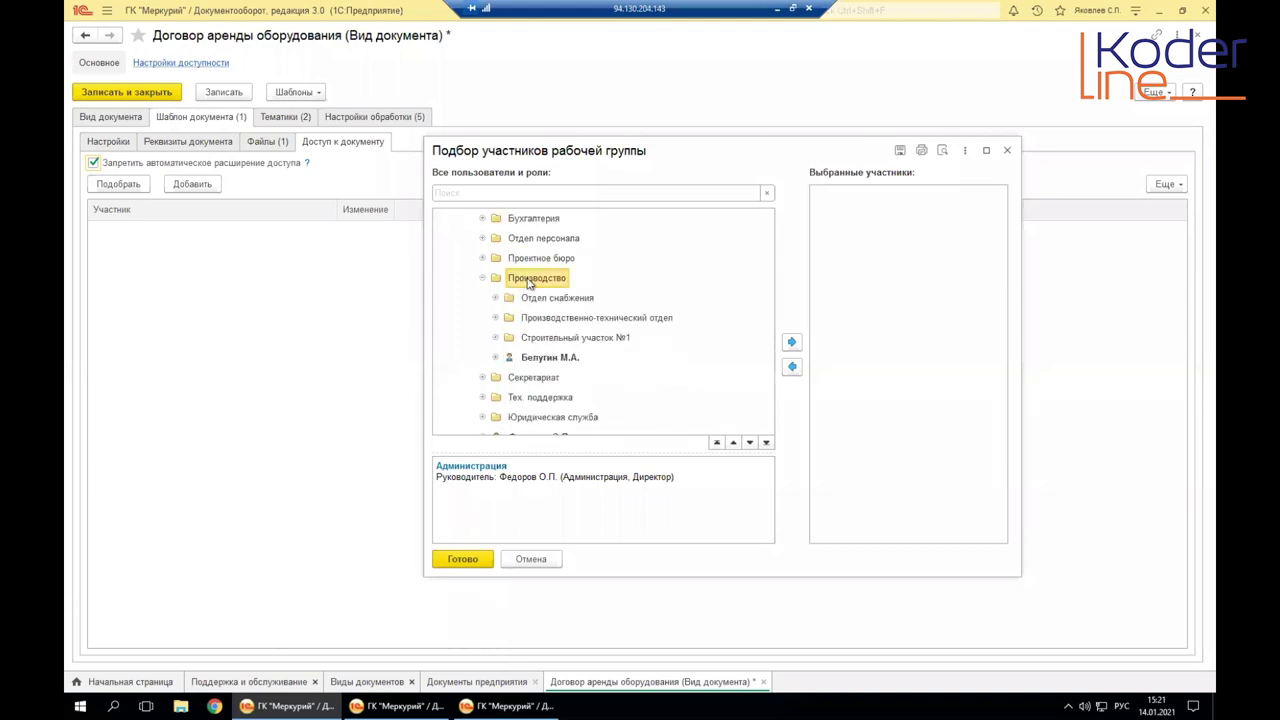
double_click(527, 280)
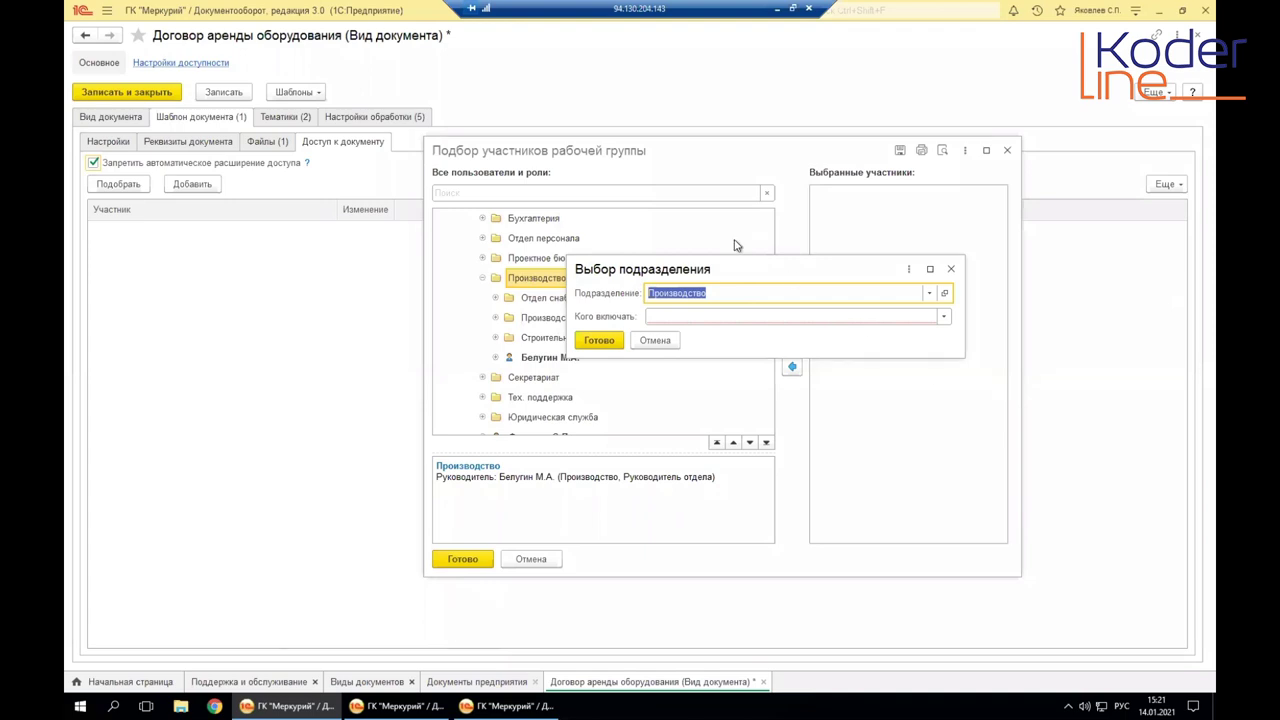
drag(723, 267, 737, 261)
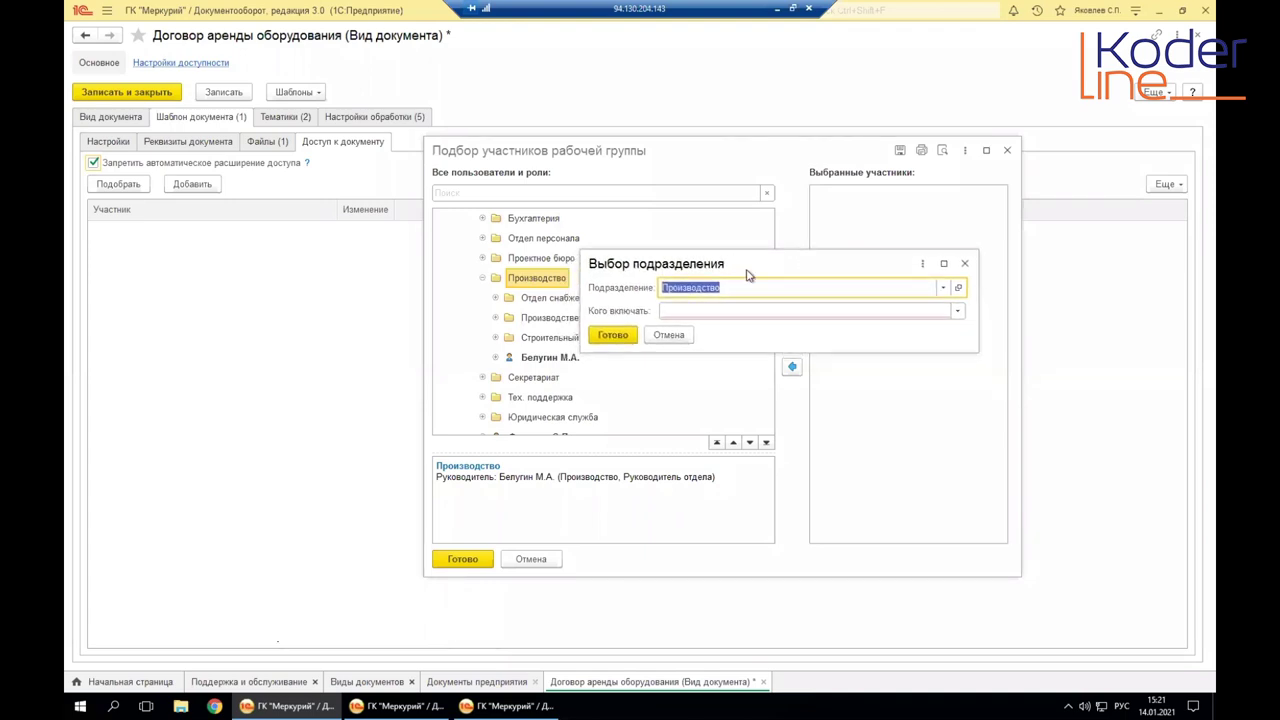
click(956, 314)
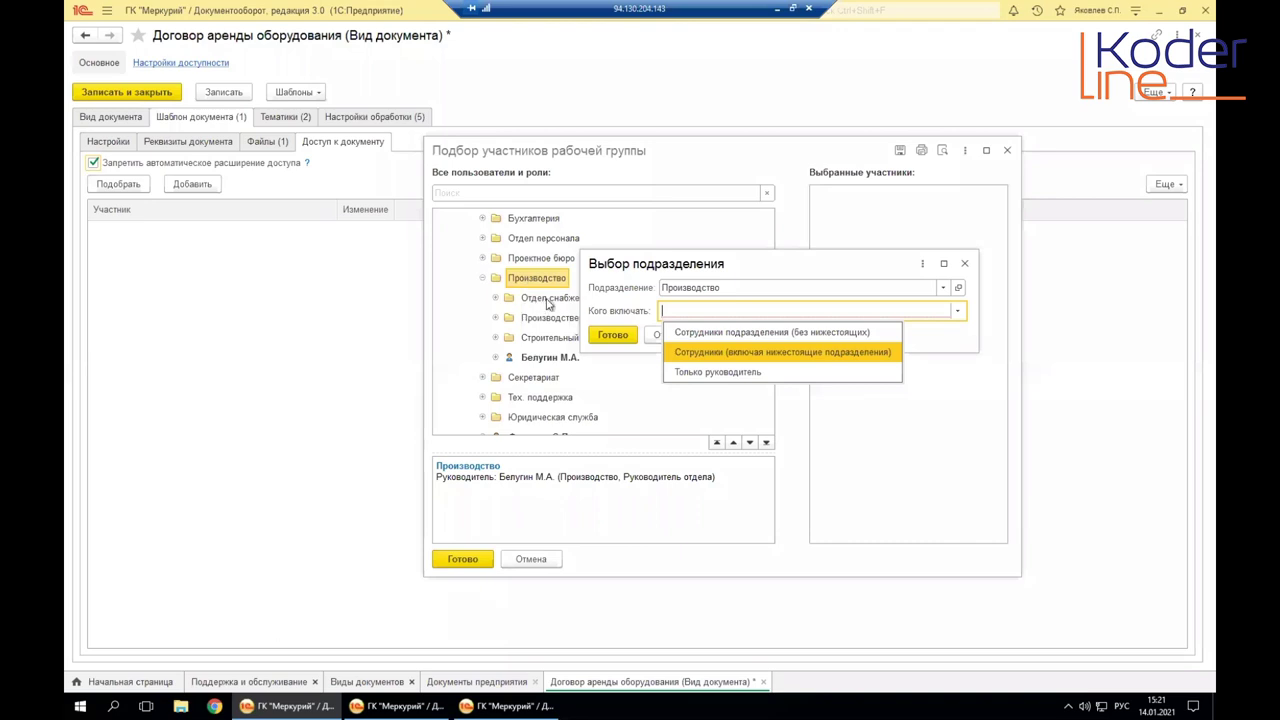
click(783, 352)
click(612, 334)
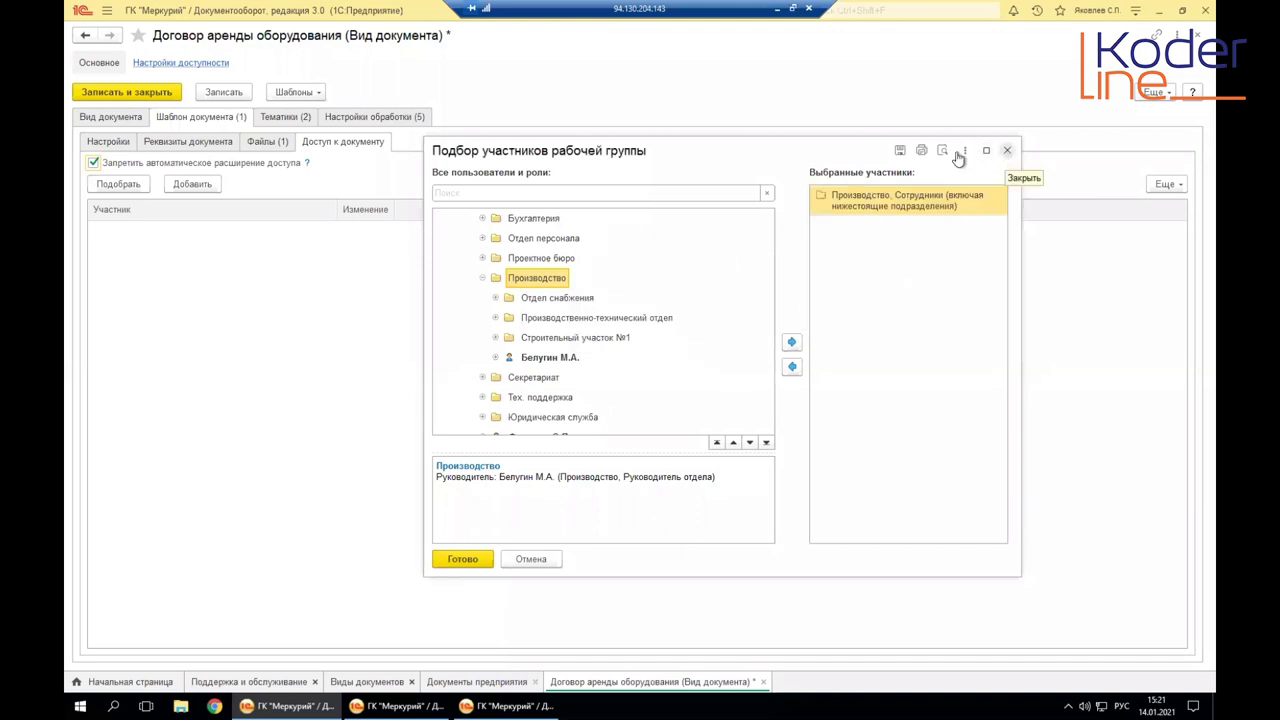
click(462, 559)
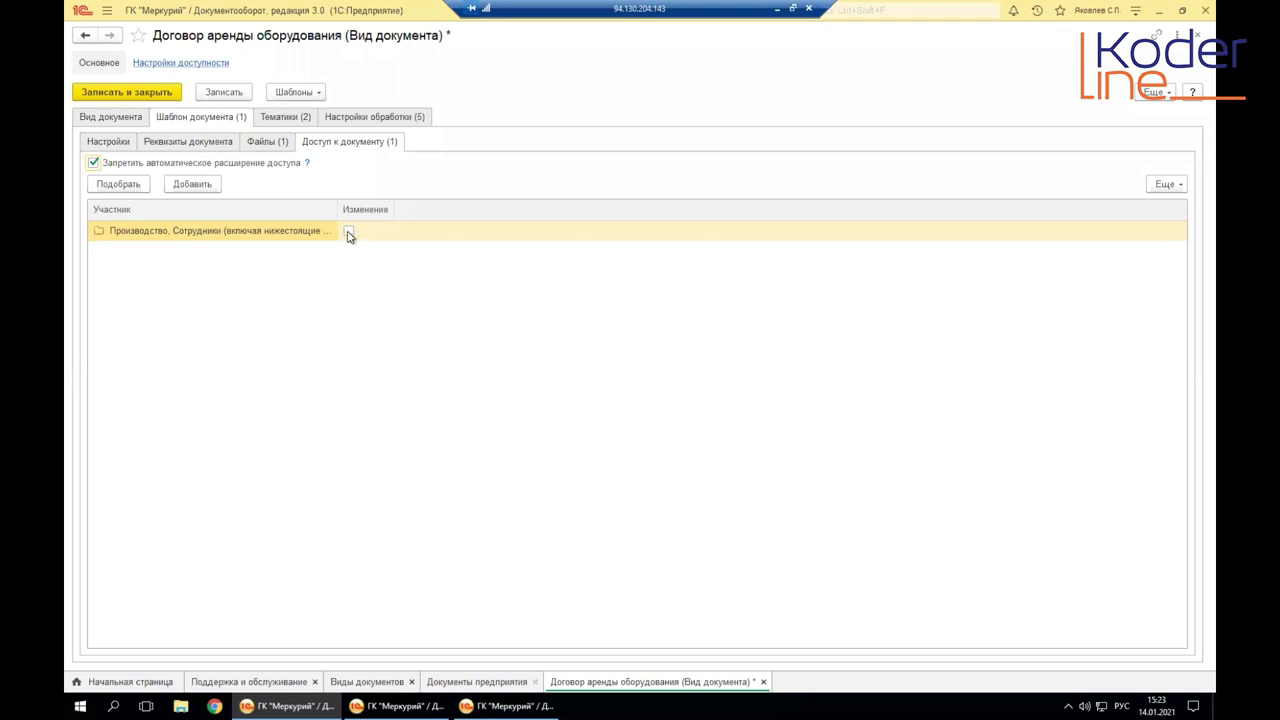
click(151, 237)
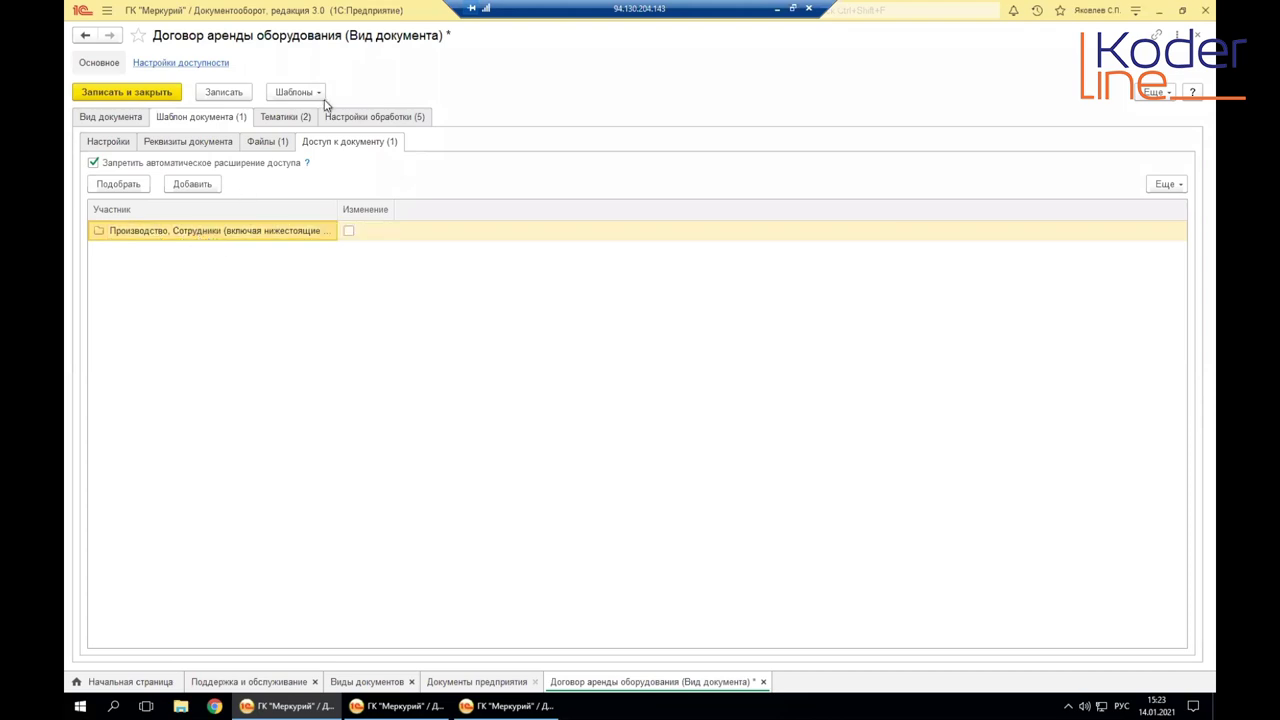
click(349, 232)
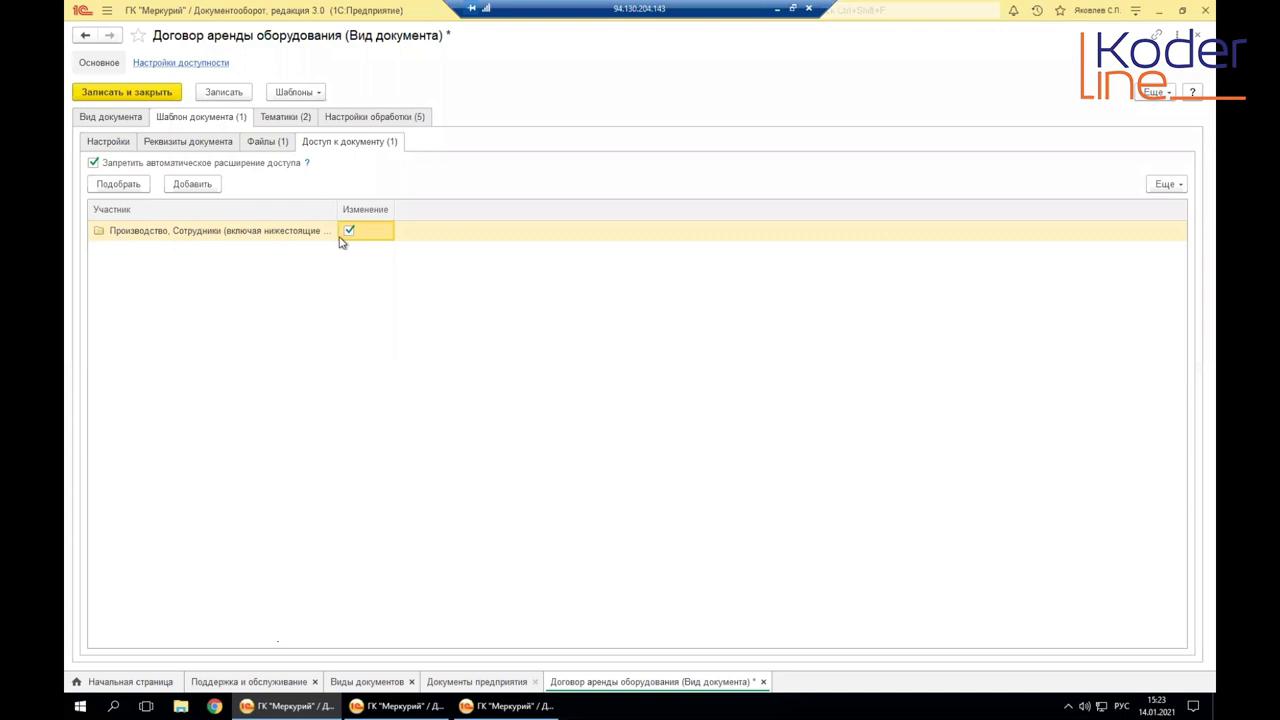
click(230, 233)
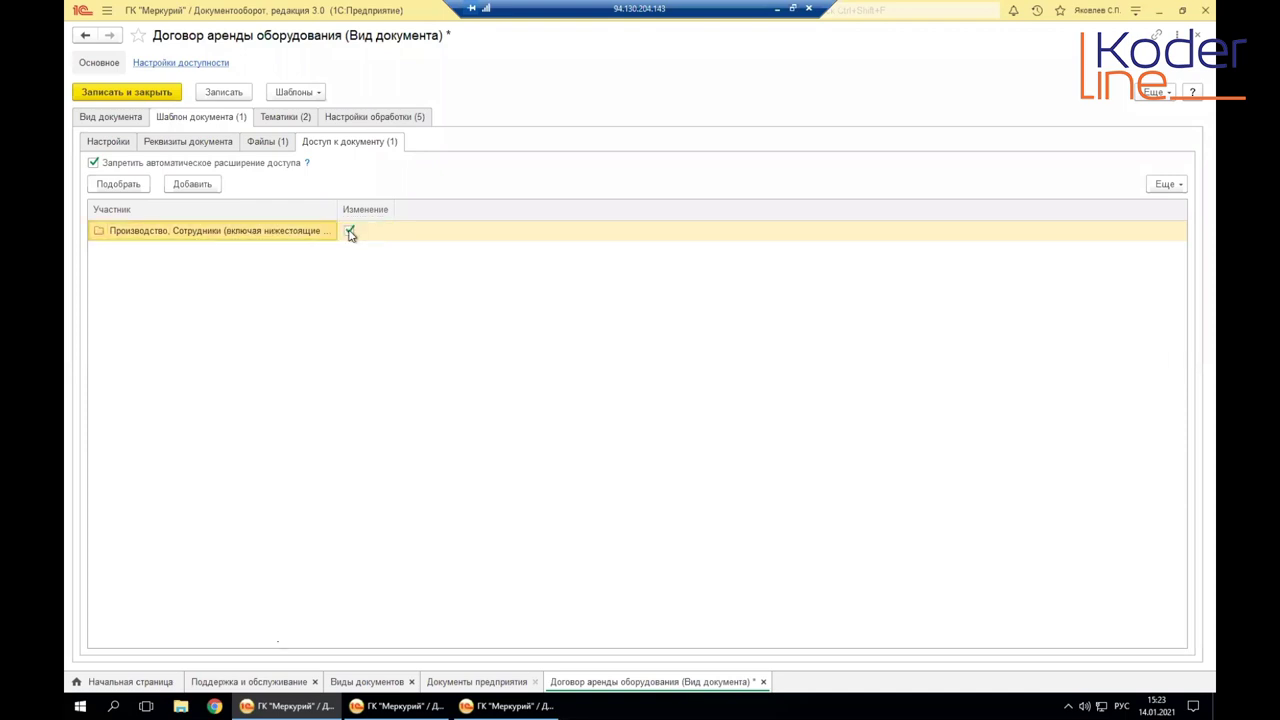
click(118, 184)
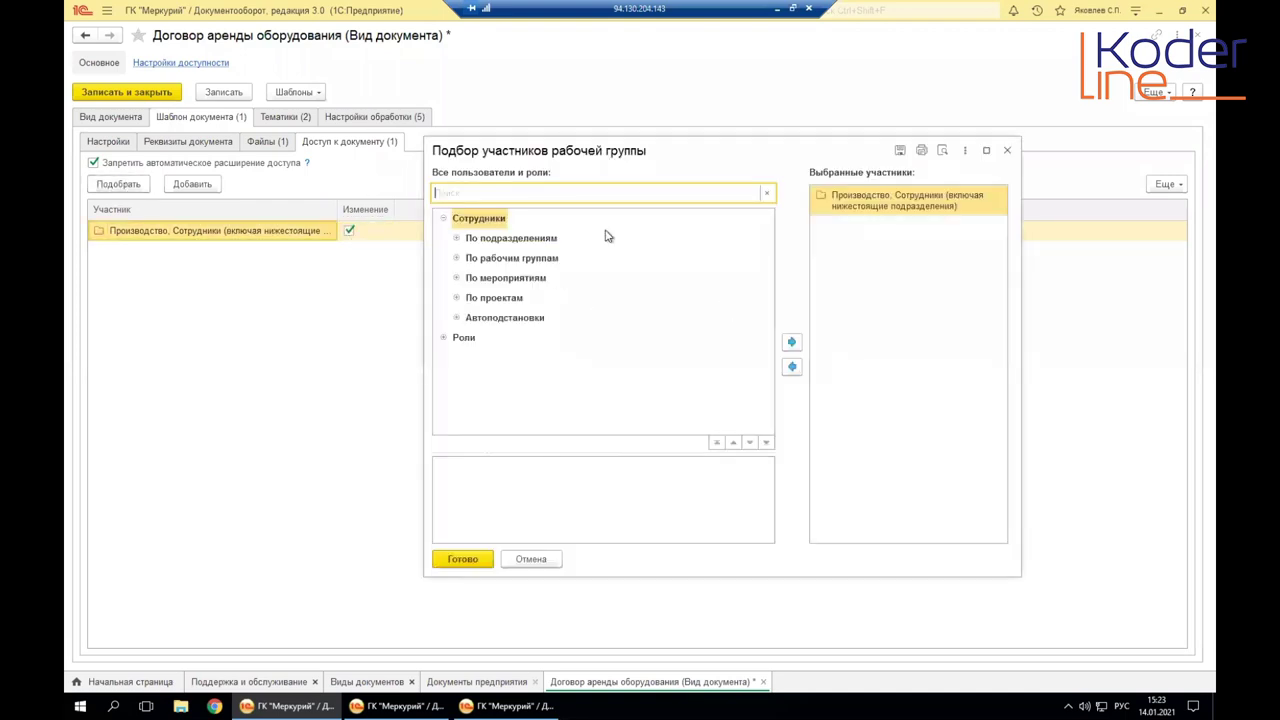
click(1007, 150)
click(348, 231)
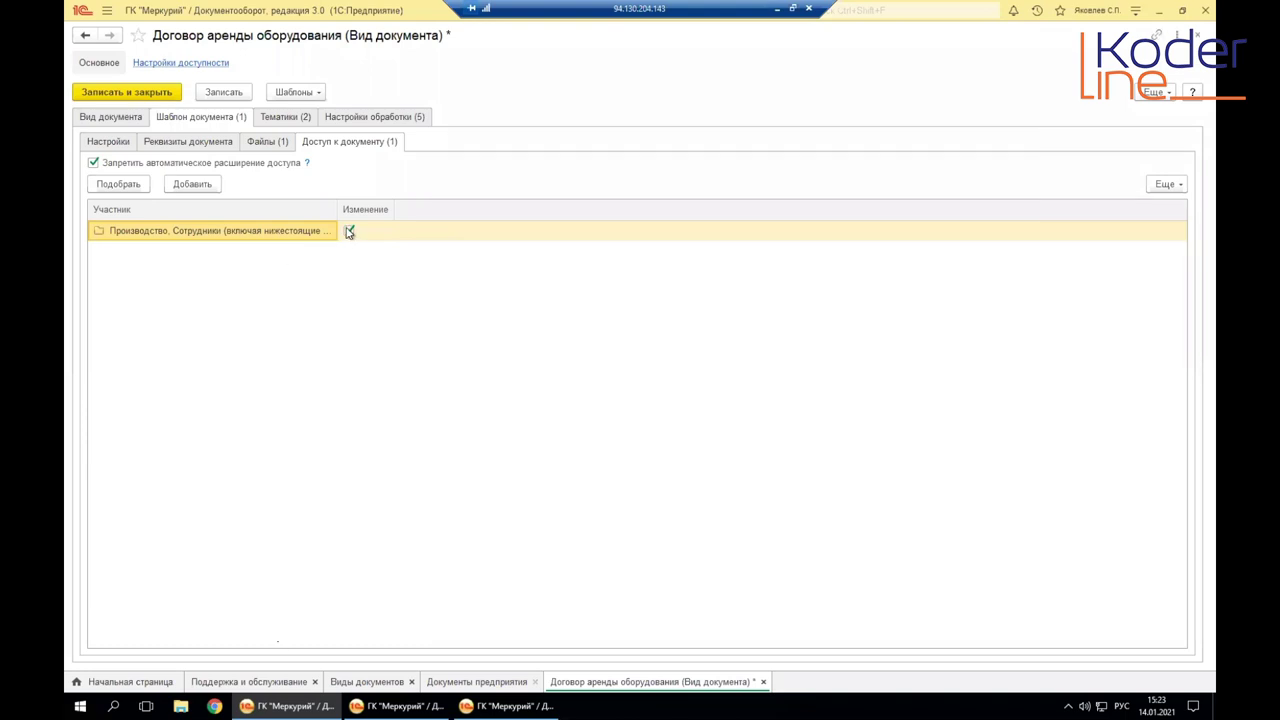
Step: Add the Проектное бюро department to the document access participants, including Только руководитель
click(100, 187)
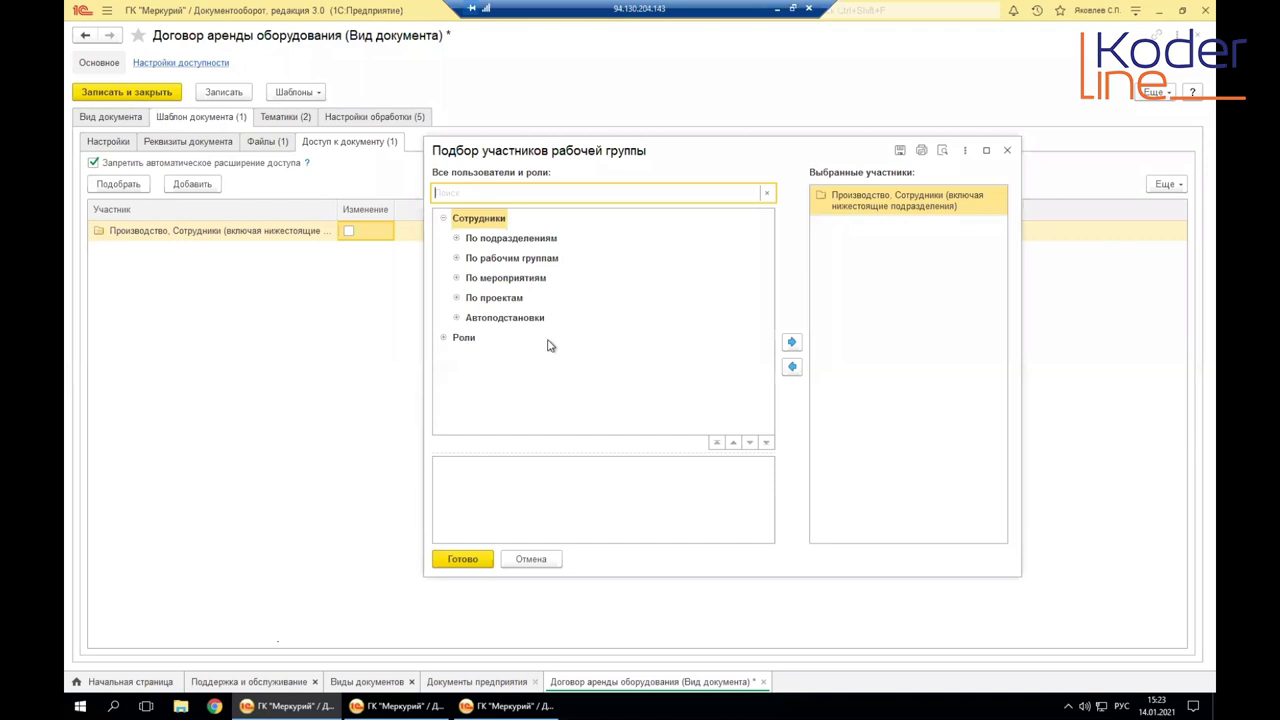
click(457, 239)
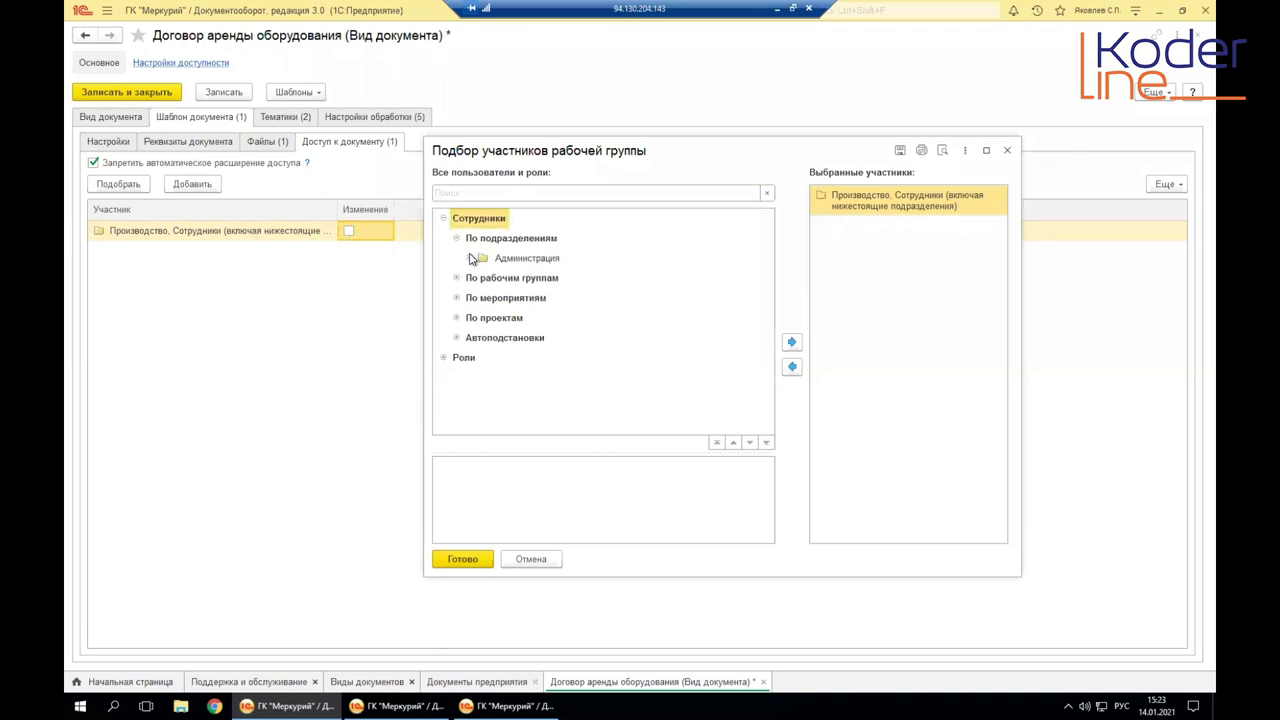
click(469, 258)
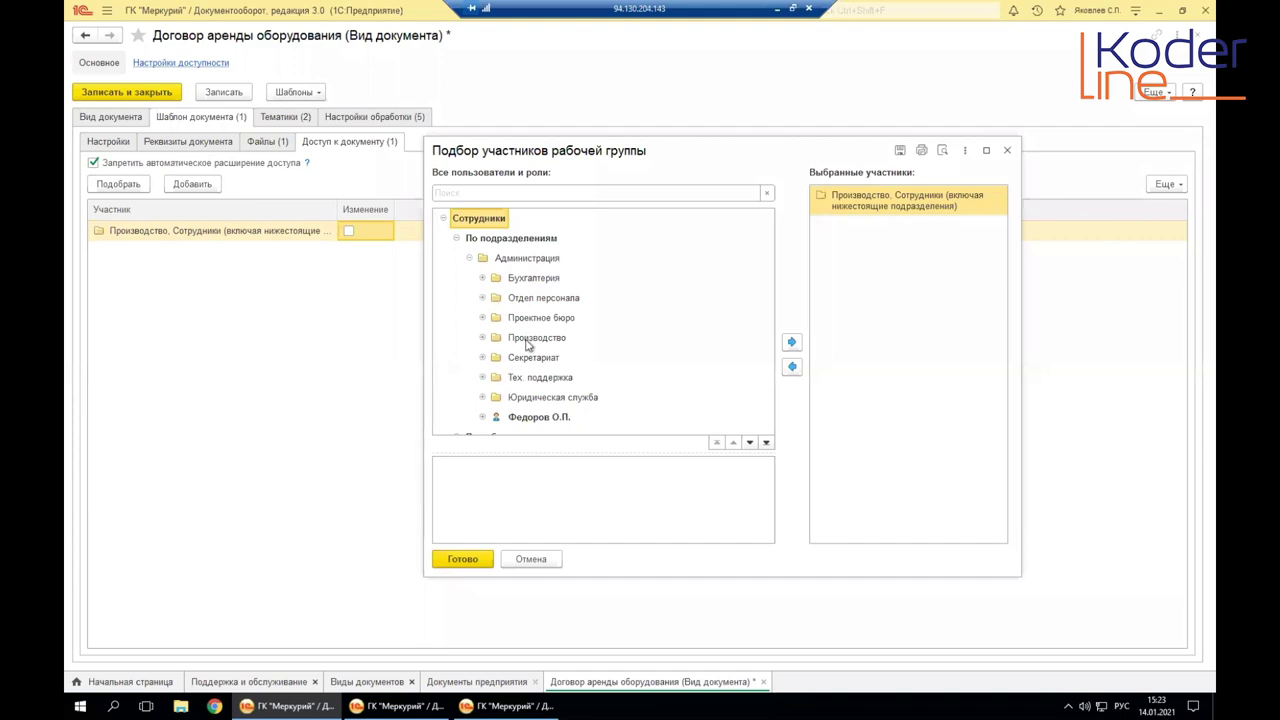
click(483, 318)
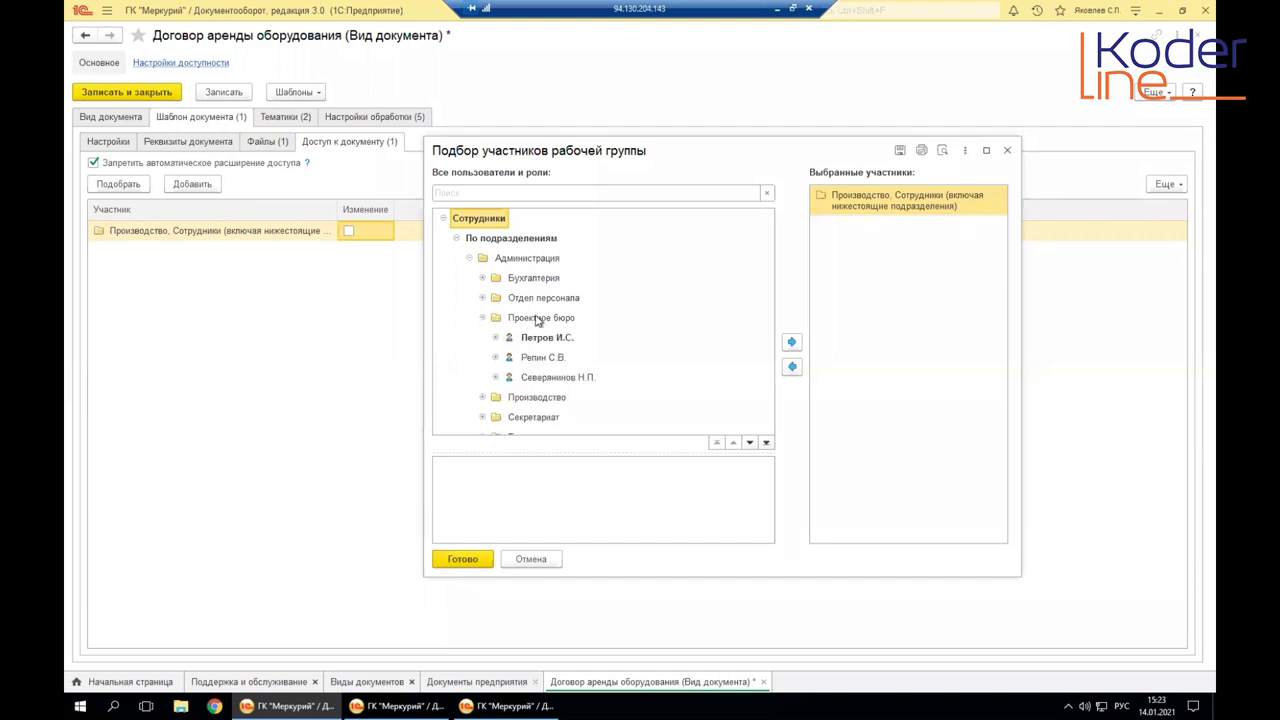
double_click(540, 318)
click(958, 313)
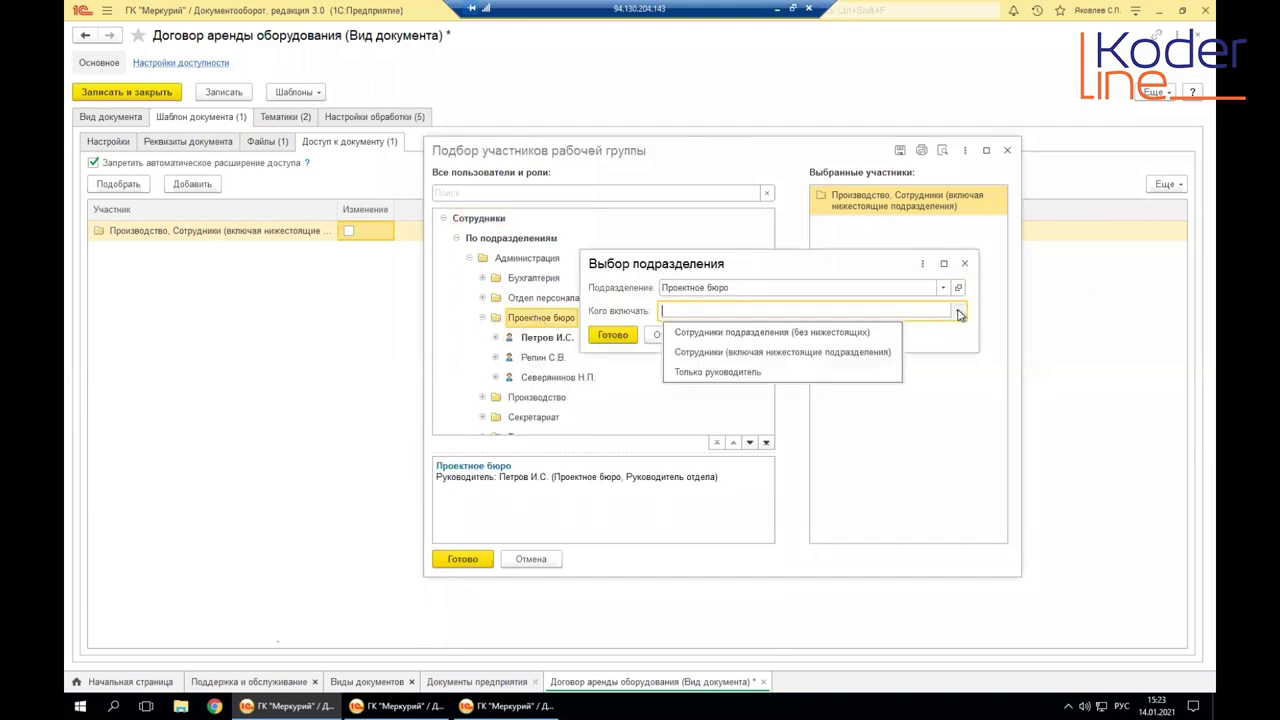
click(717, 372)
click(615, 338)
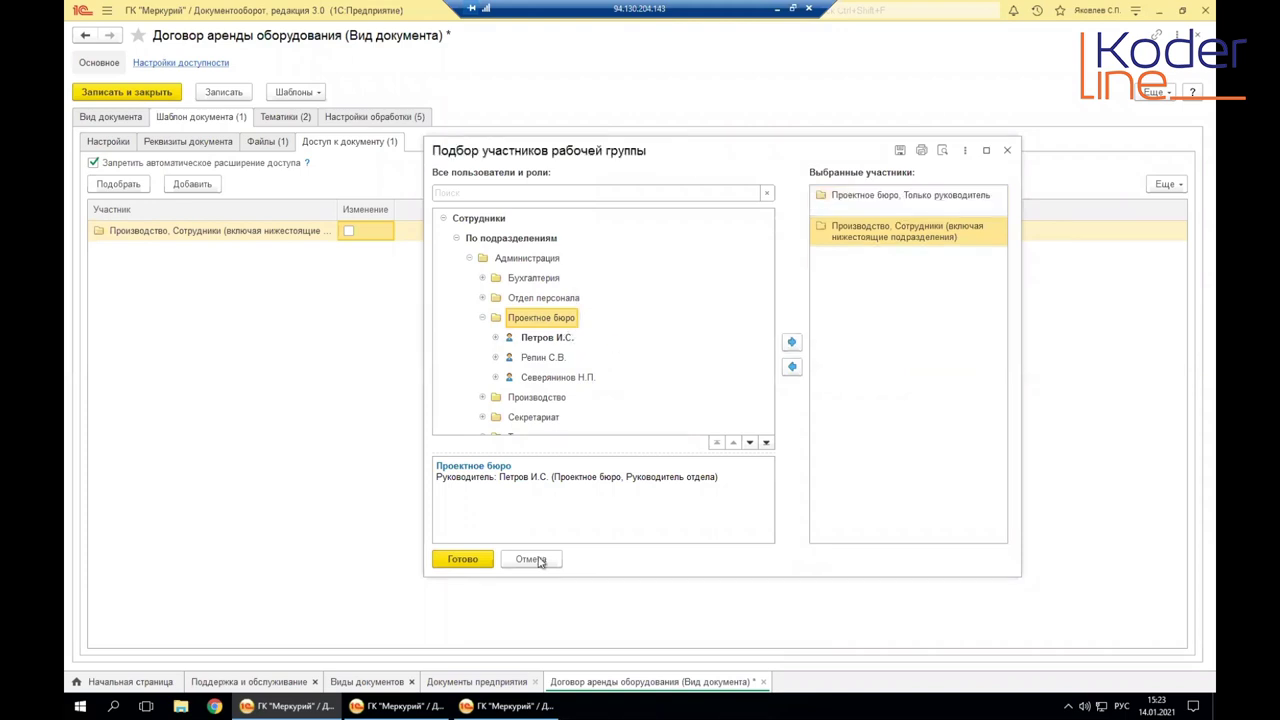
click(460, 559)
Step: Grant the Изменение permission to the Производство participant and save the document type
click(348, 253)
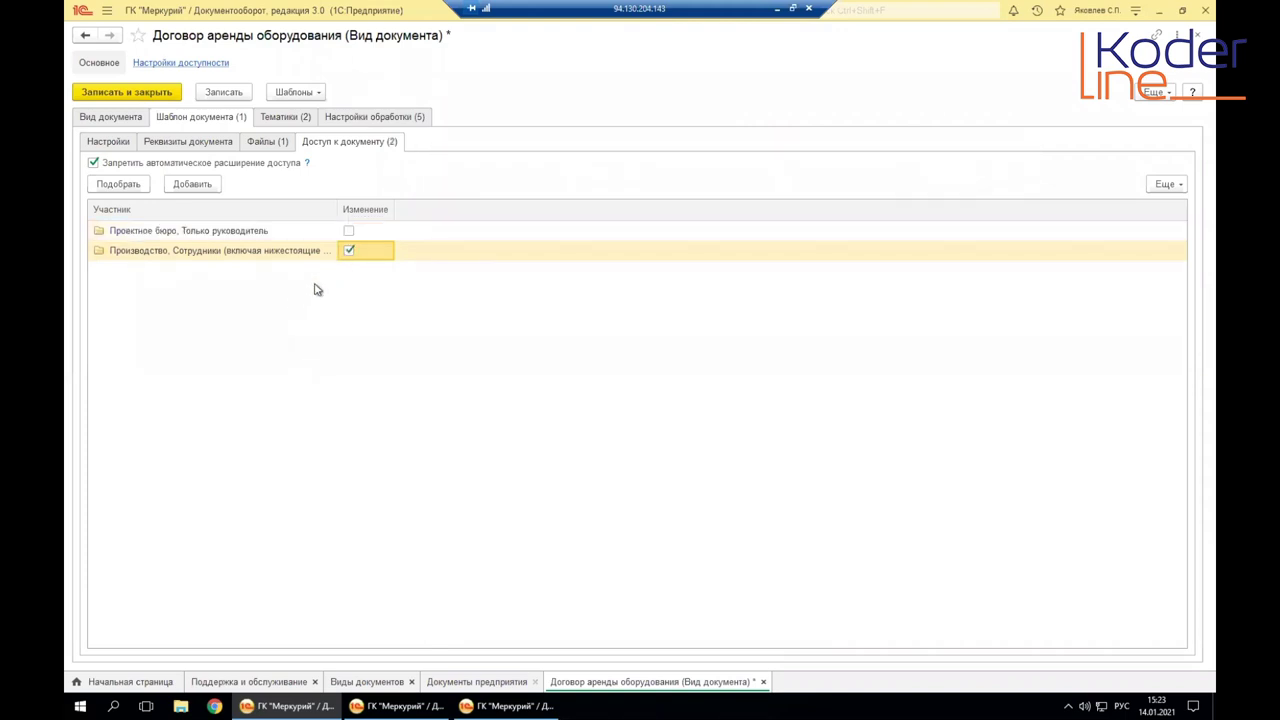
click(234, 230)
click(230, 253)
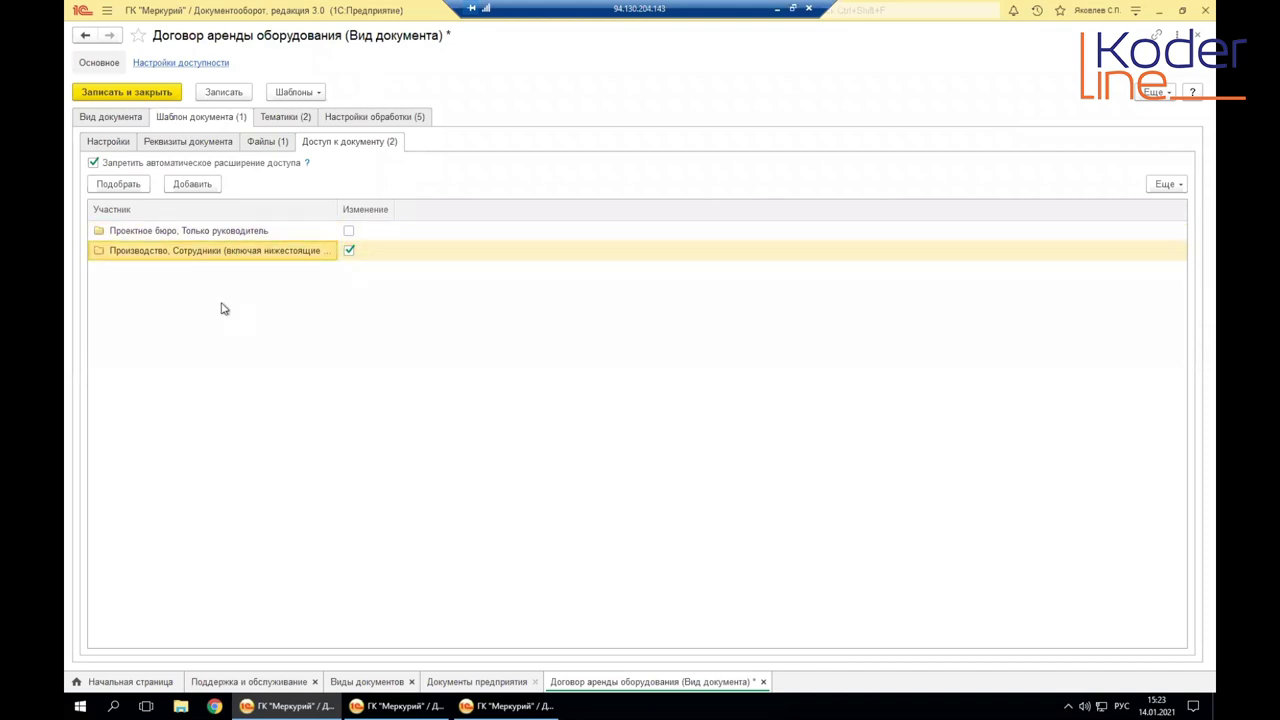
click(209, 235)
click(212, 251)
click(213, 92)
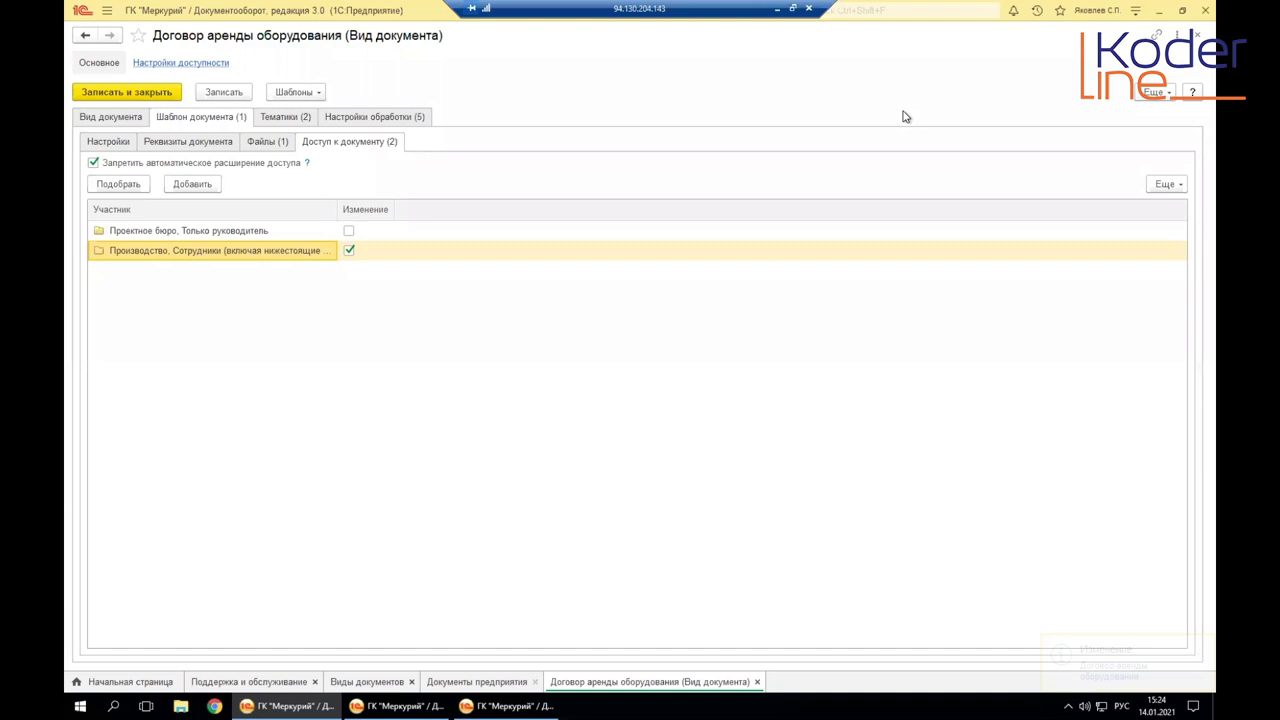
Step: In the bulk access list change tool, add a filter where Объект equals the document Счет за проживание в гостинице
click(107, 11)
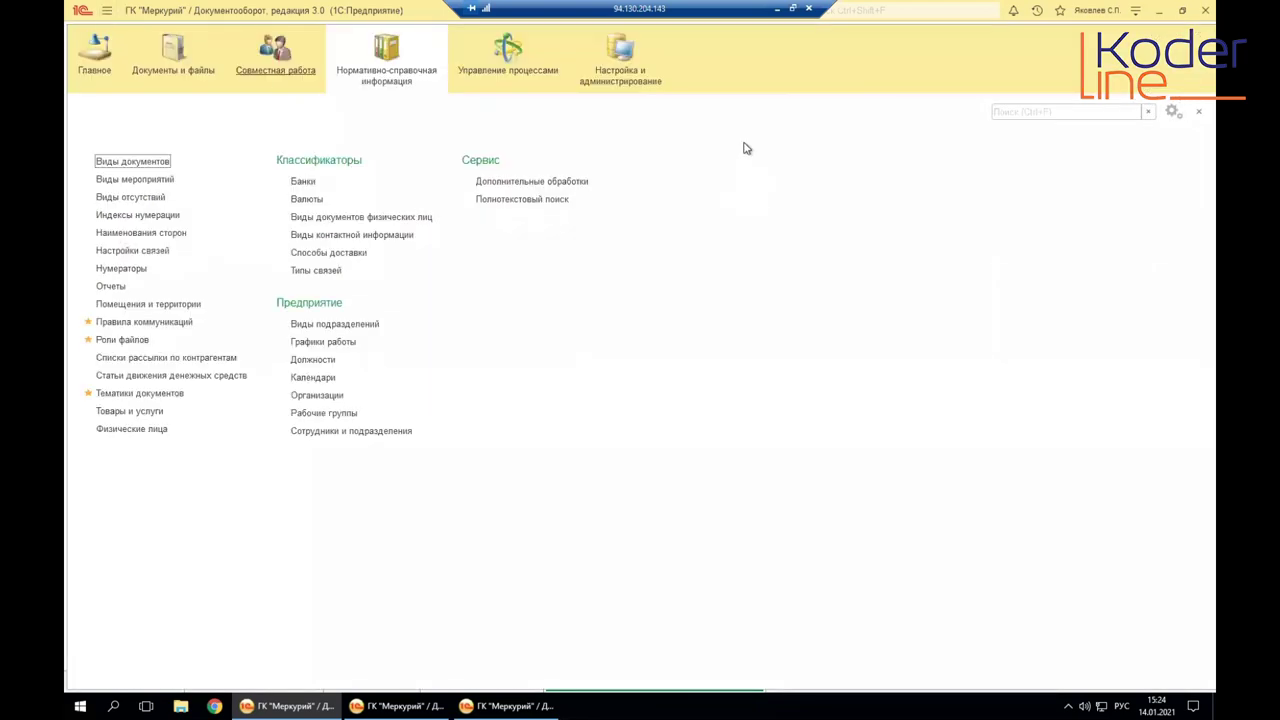
click(630, 80)
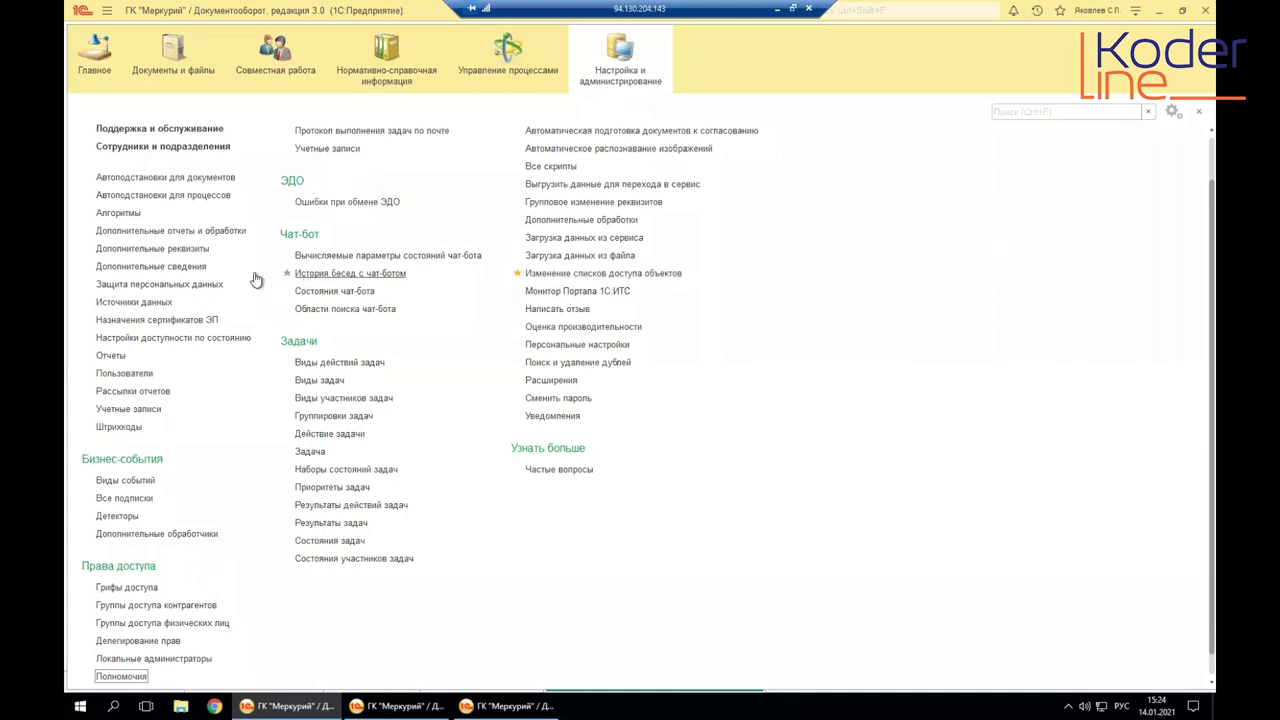
click(561, 281)
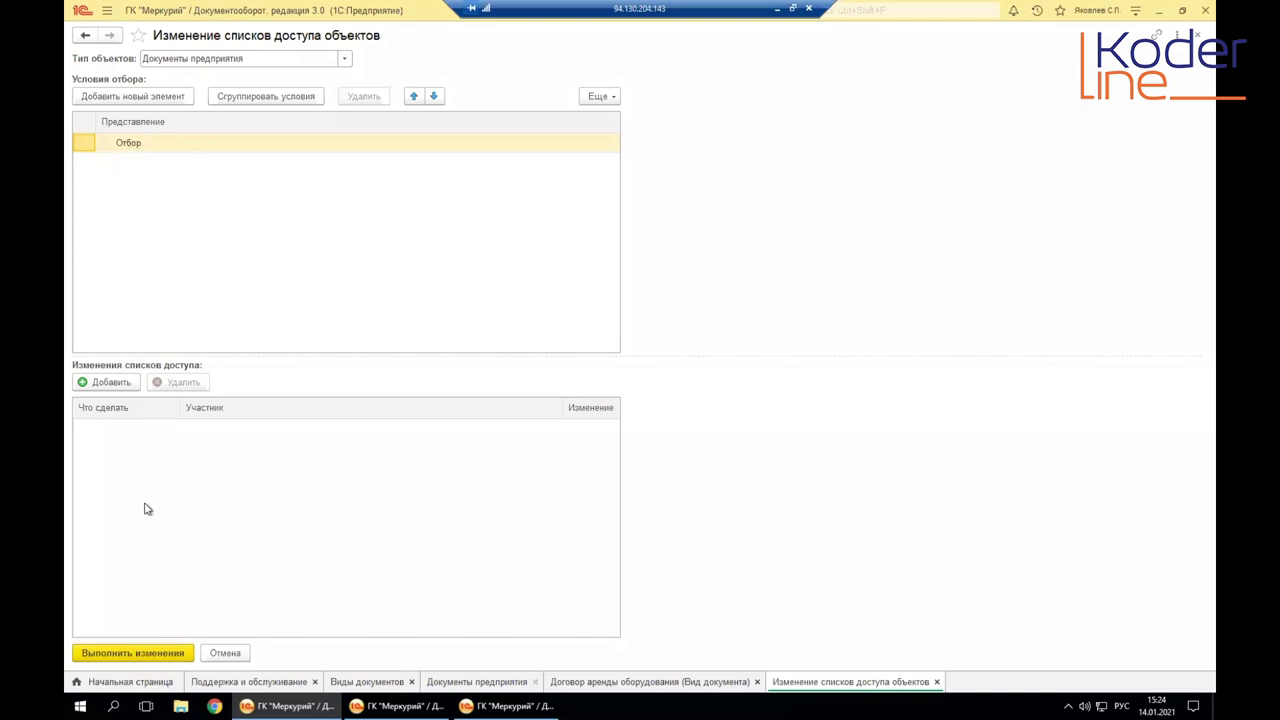
click(130, 97)
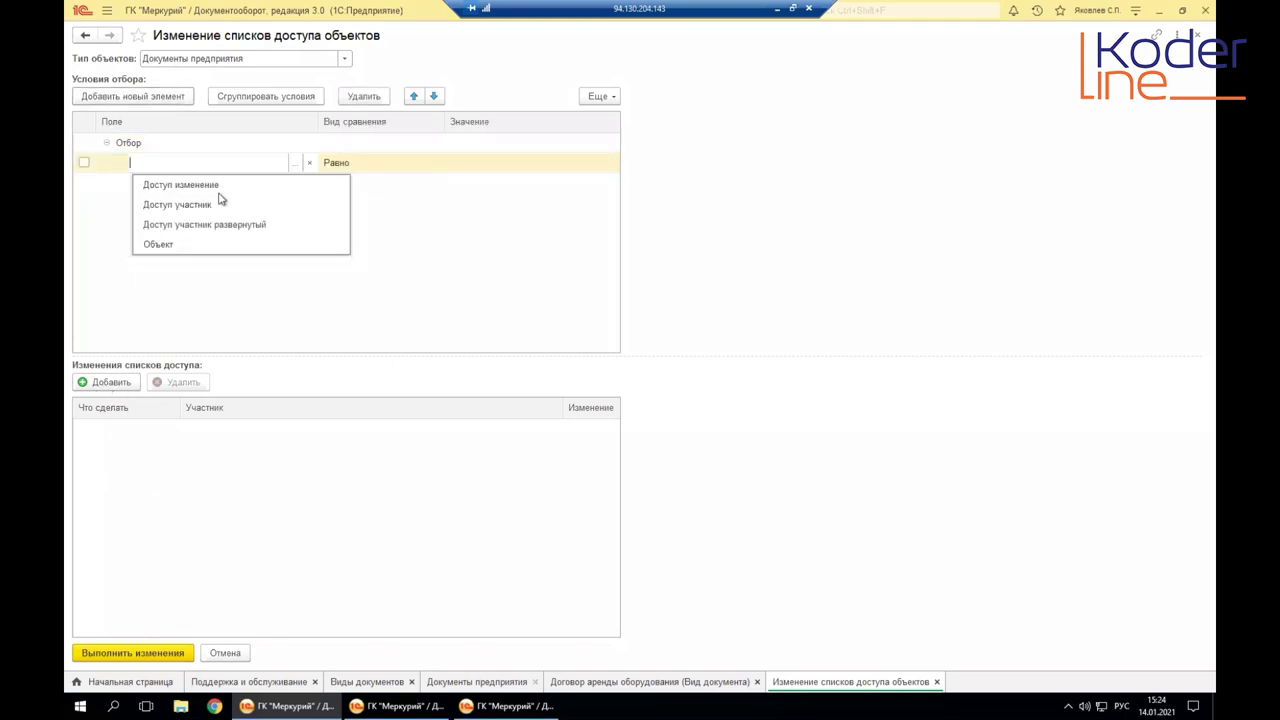
click(189, 249)
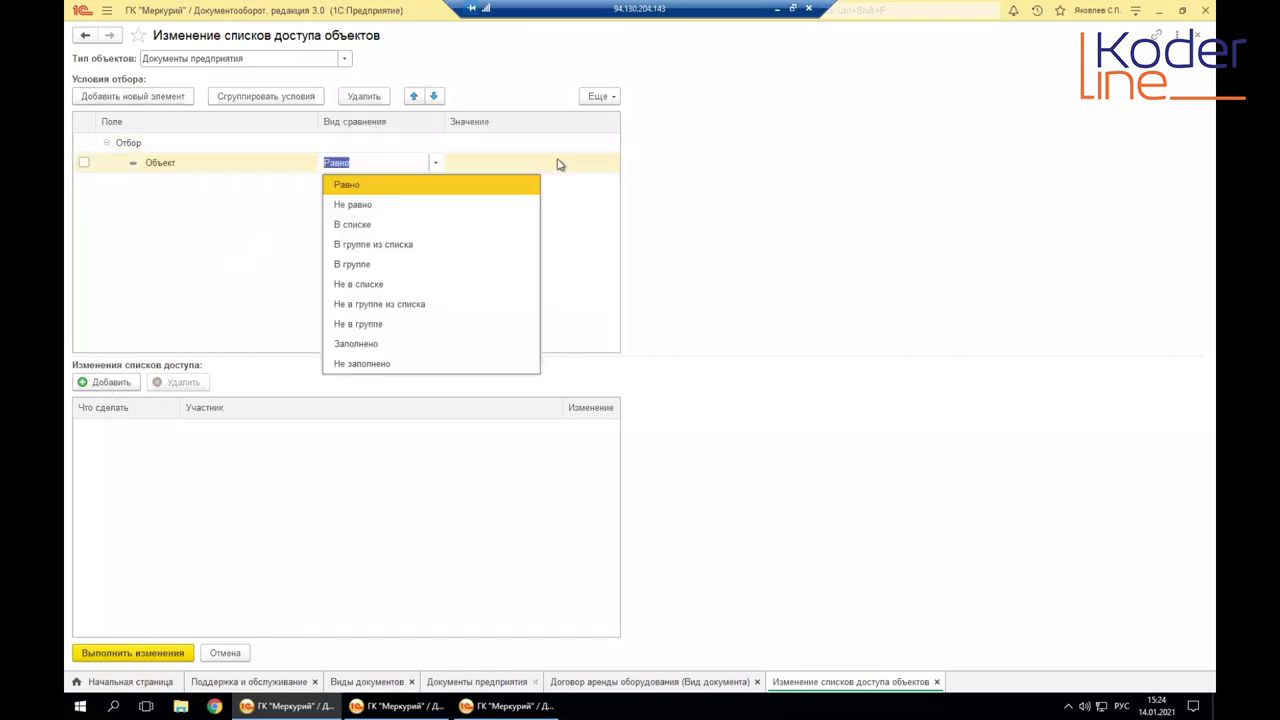
click(563, 160)
click(487, 242)
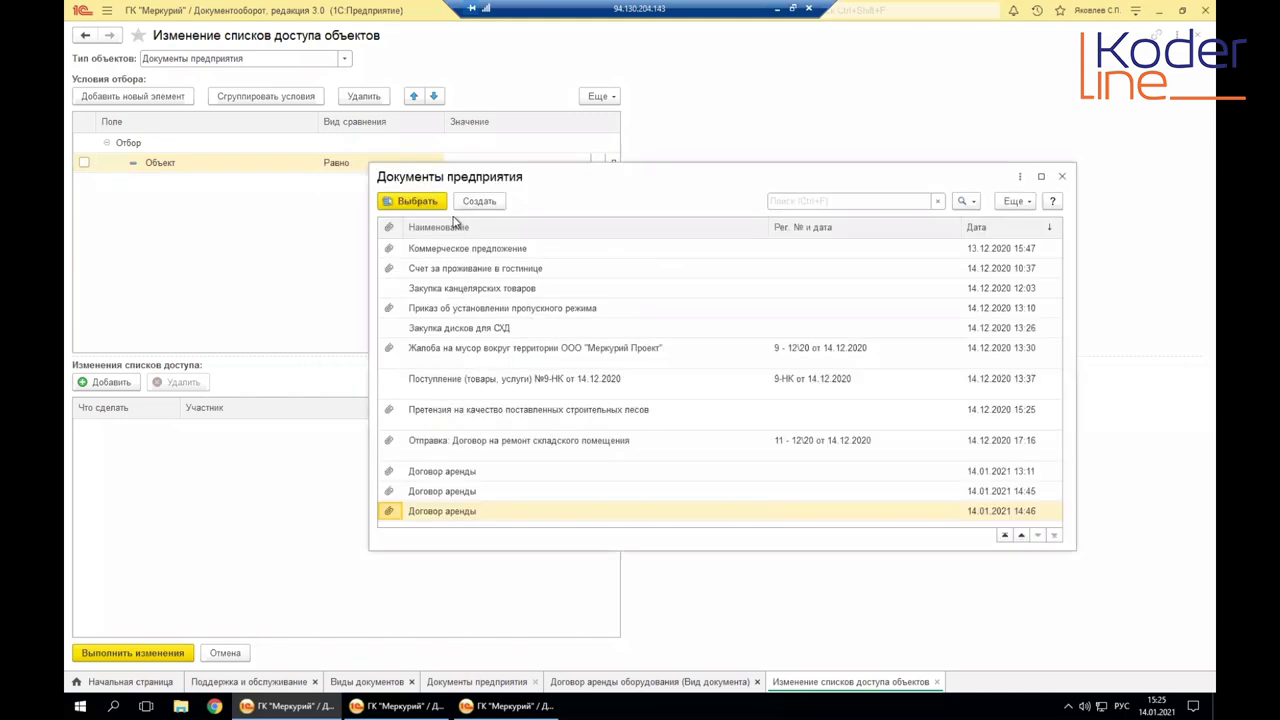
scroll(470, 323, up, 1)
click(463, 362)
click(452, 304)
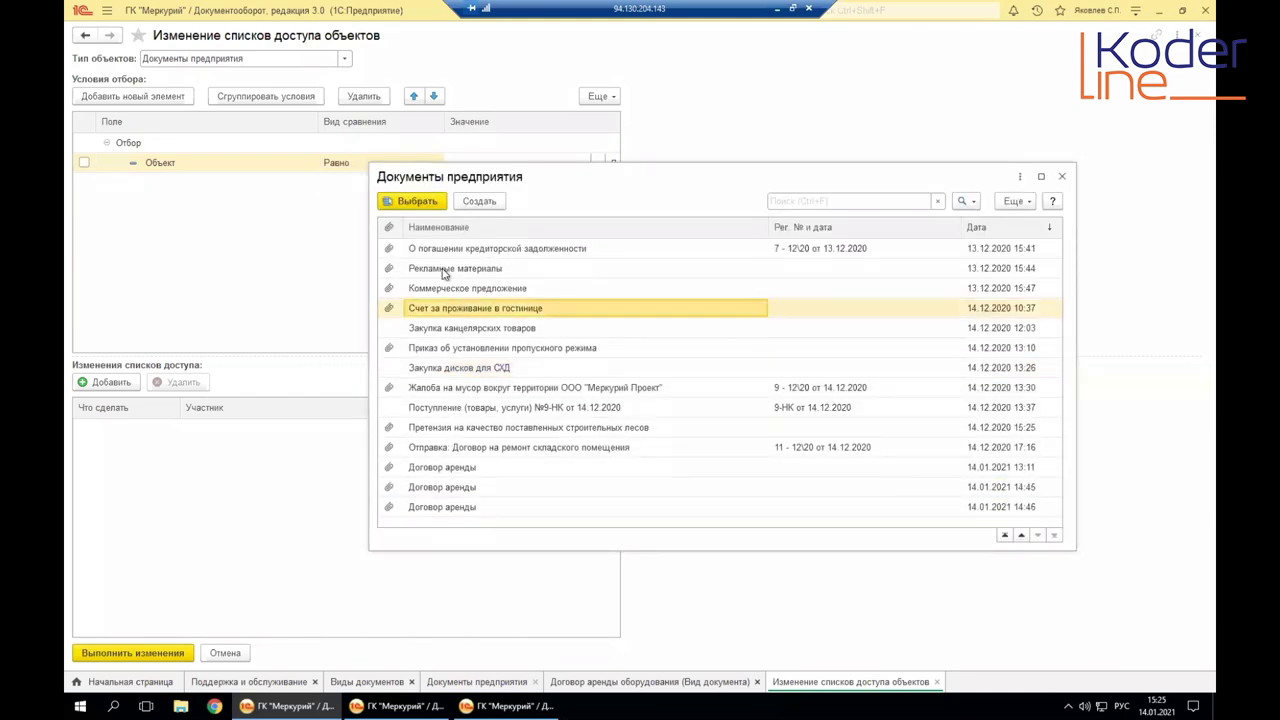
click(412, 202)
Step: Add an access list change that grants access to the Директор role
click(106, 382)
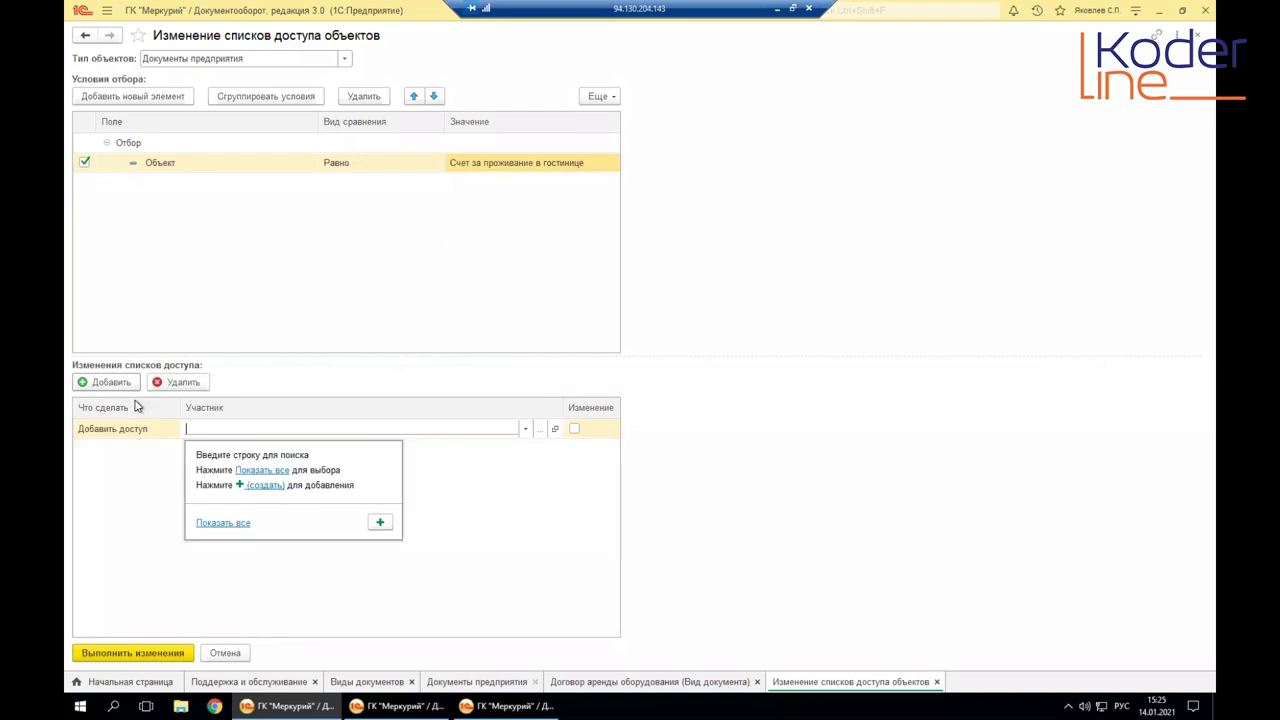
click(256, 471)
click(561, 310)
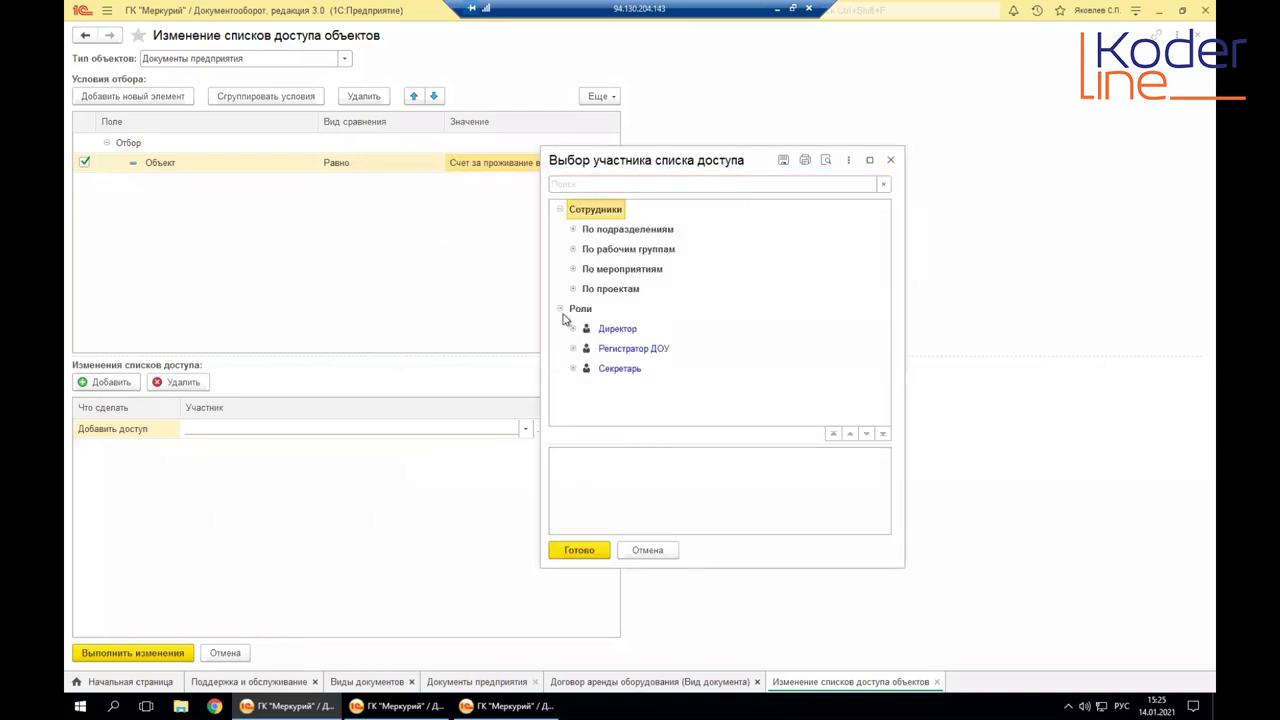
click(606, 330)
click(569, 550)
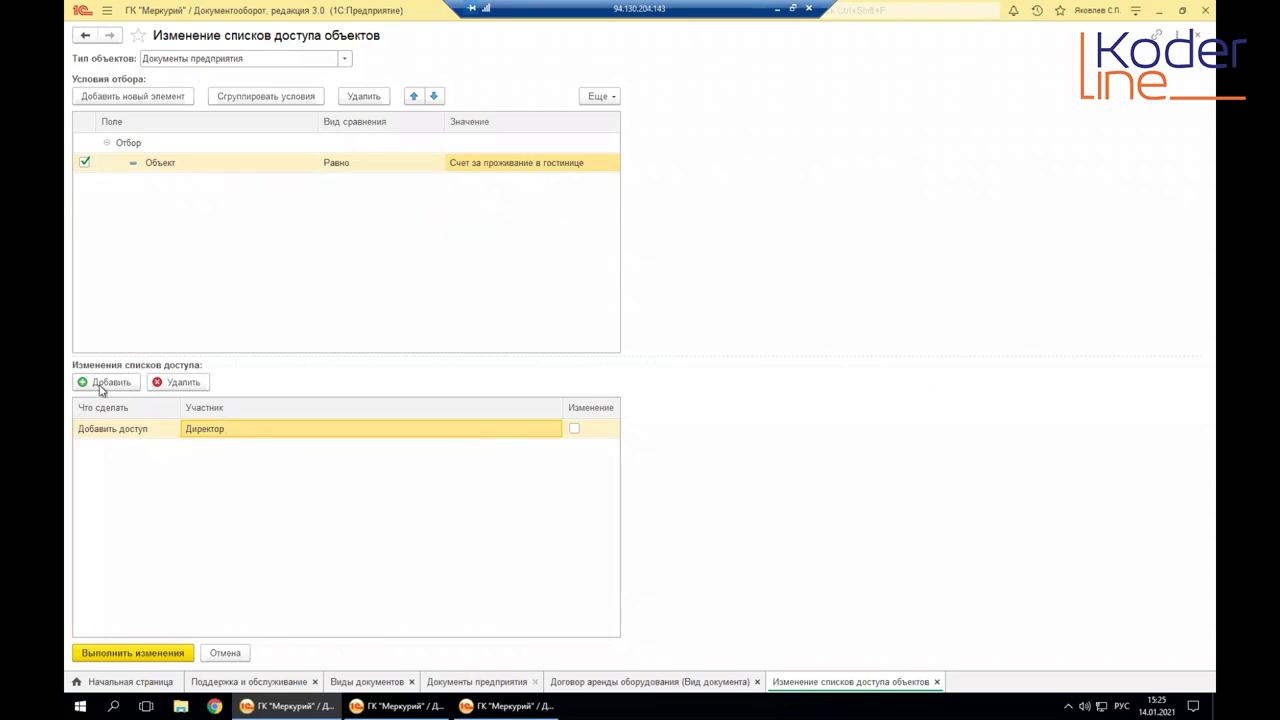
click(574, 428)
click(211, 248)
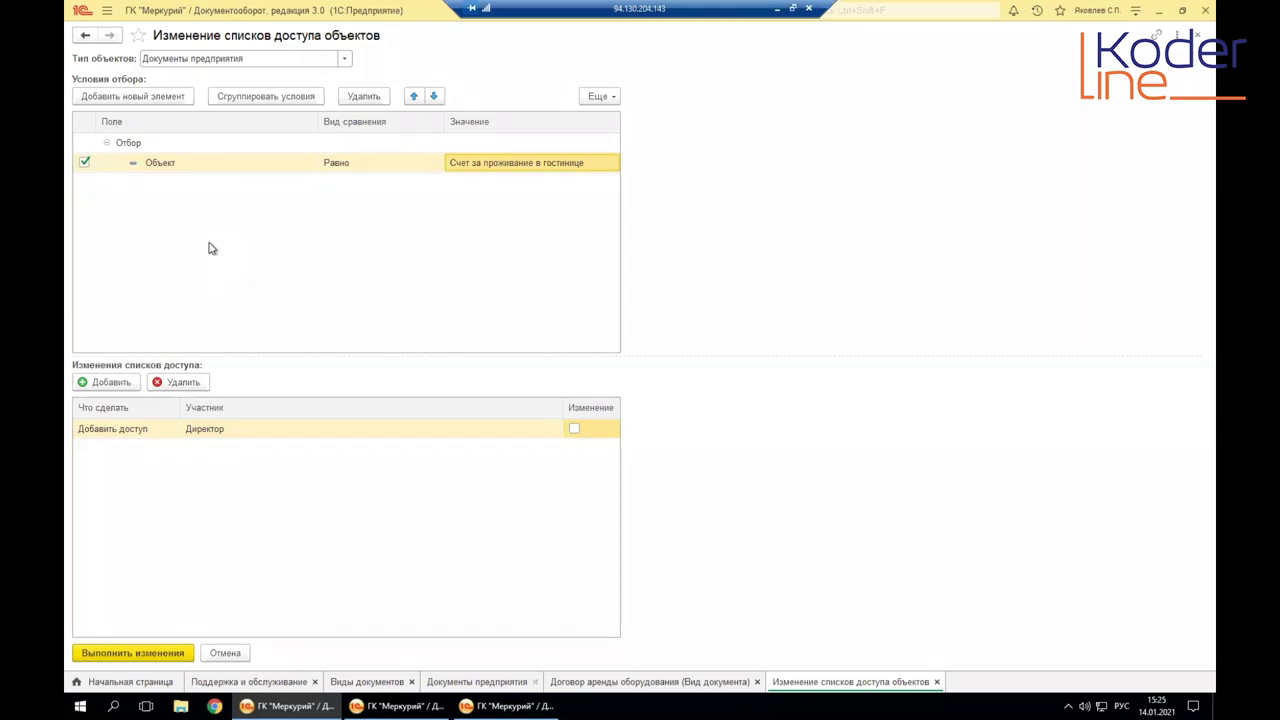
Step: Close the access list change form without running it, and close the rental document type and the document types list
click(1196, 35)
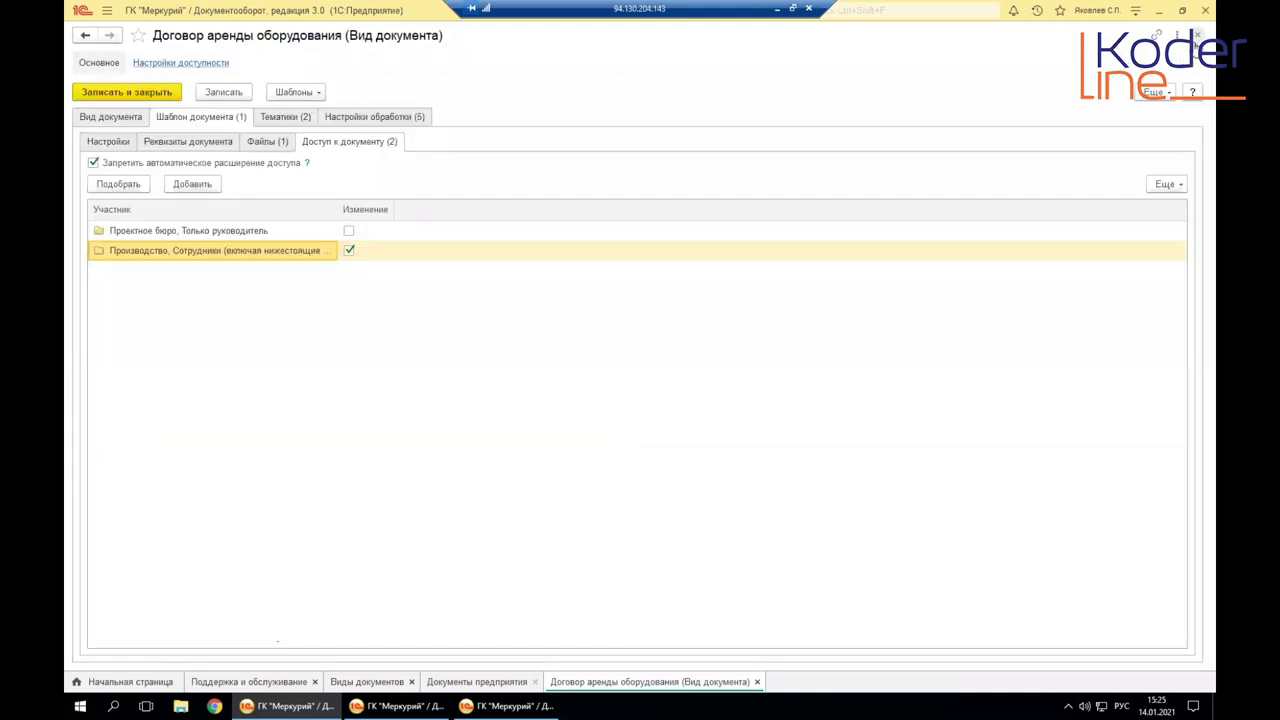
click(1196, 36)
click(1196, 36)
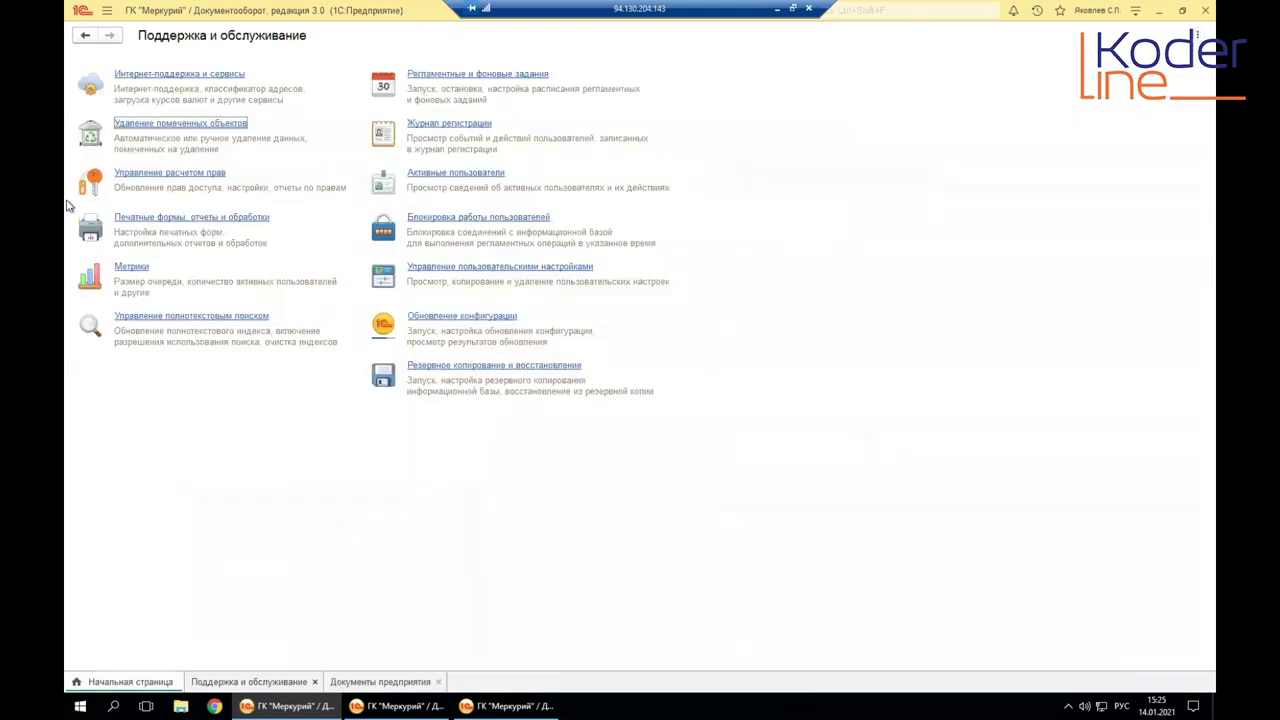
Step: Open the Приказ по основной деятельности document type from the Виды документов reference list and expand its Дополнительные настройки
click(107, 10)
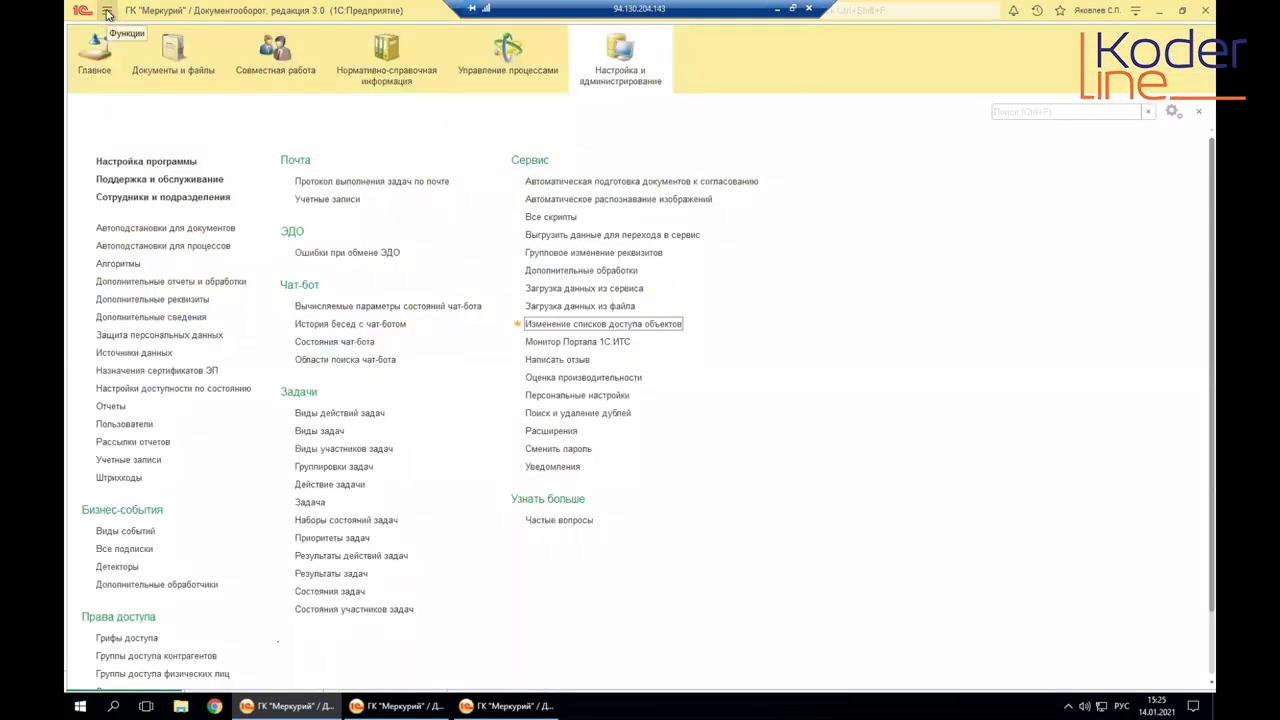
click(173, 70)
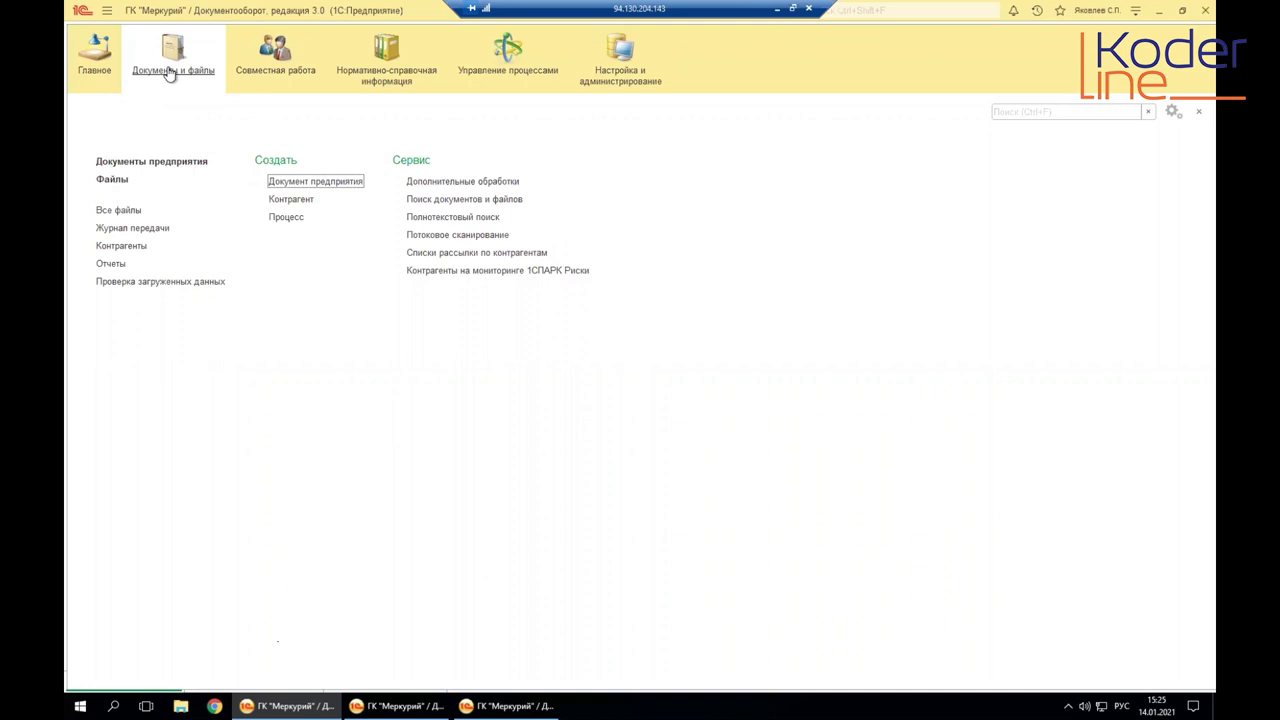
click(378, 76)
click(130, 166)
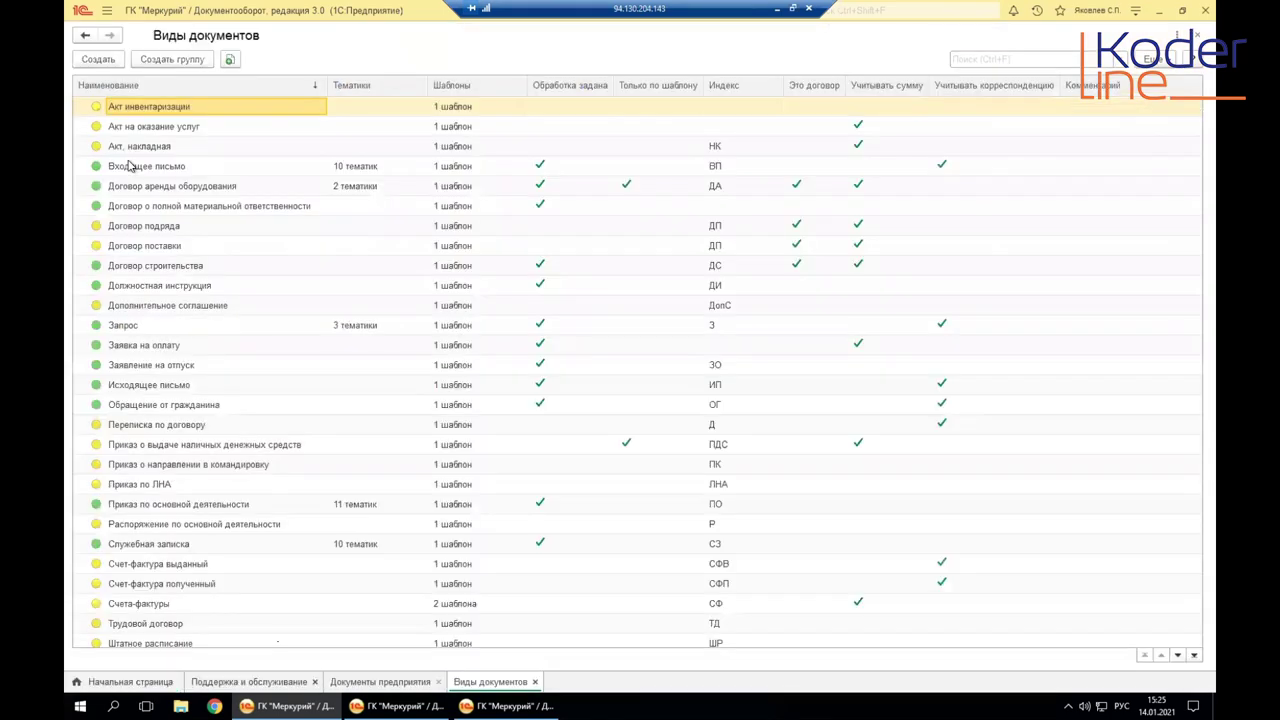
click(172, 168)
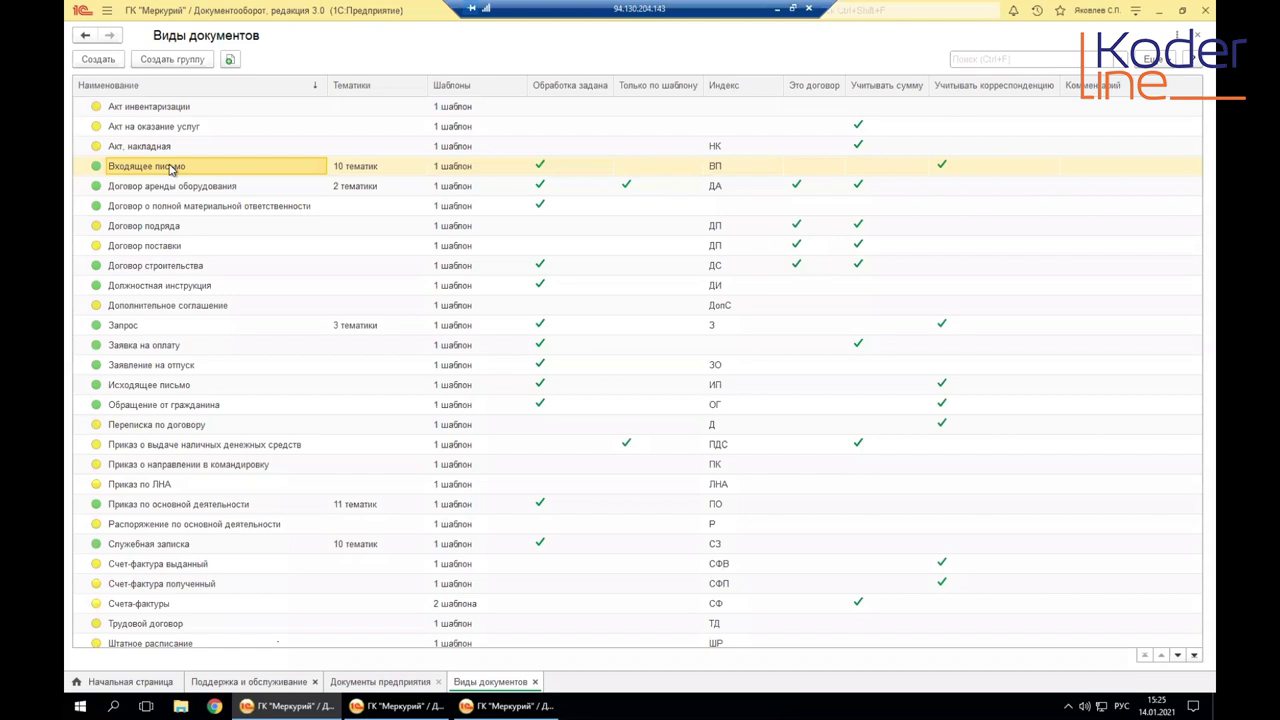
click(148, 428)
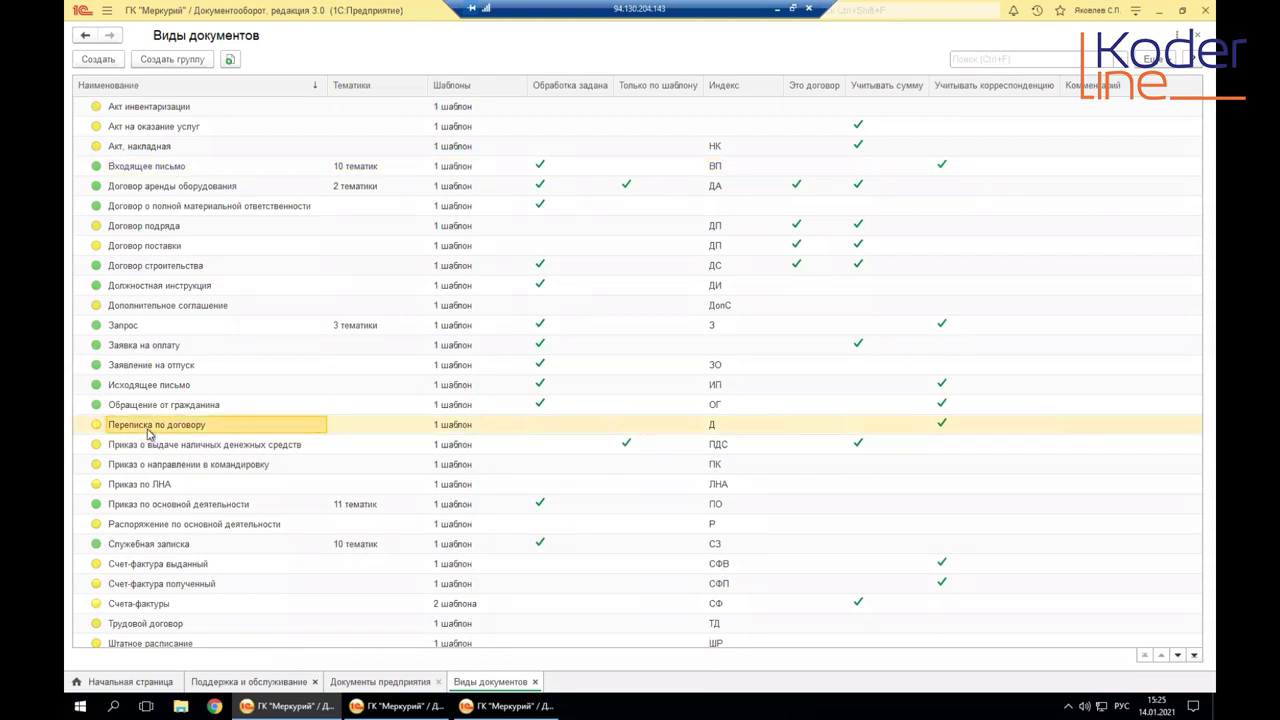
click(137, 511)
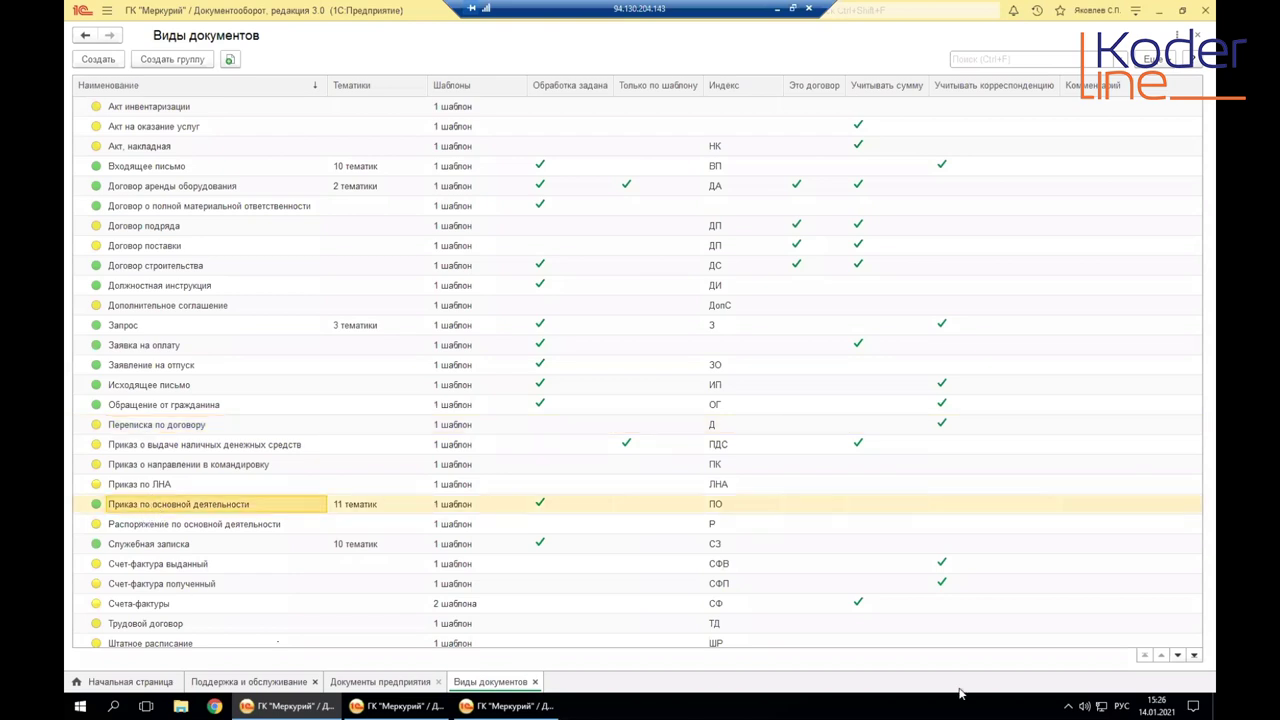
key(Return)
click(672, 271)
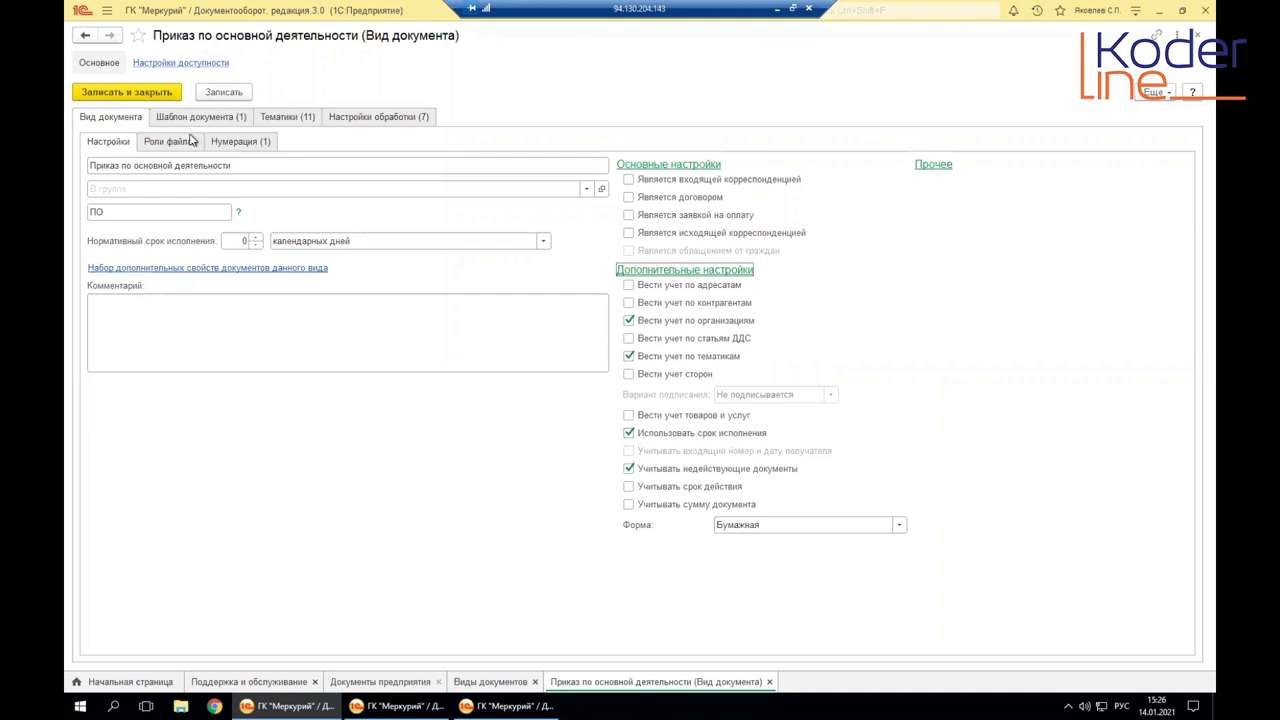
Step: Set the document type's Нормативный срок исполнения to 5 рабочих дней and save it
click(543, 241)
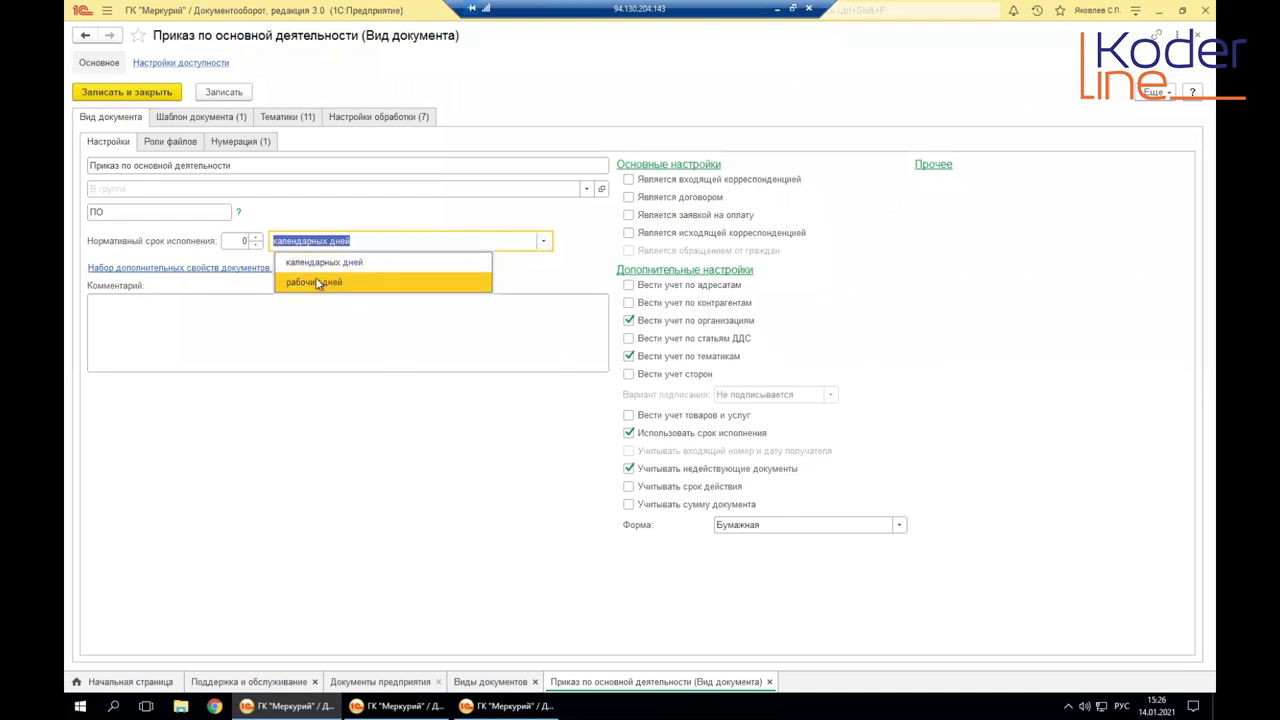
click(280, 281)
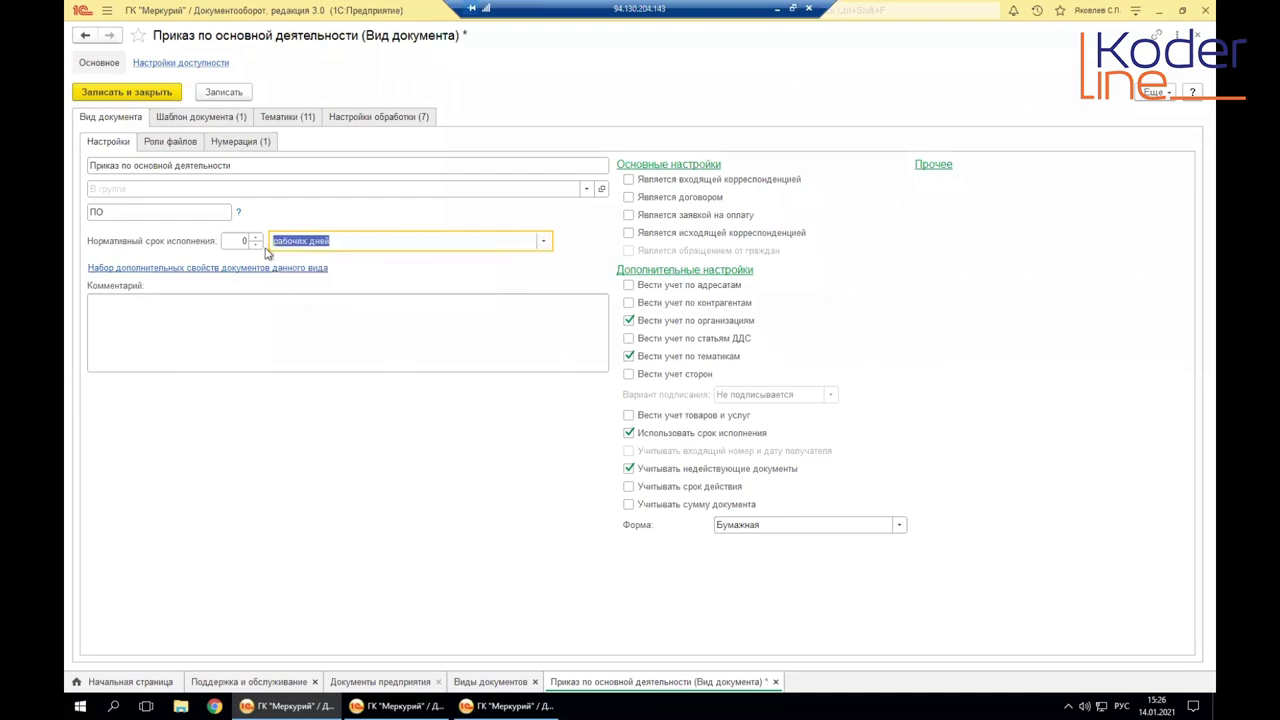
click(246, 241)
text(5)
click(224, 90)
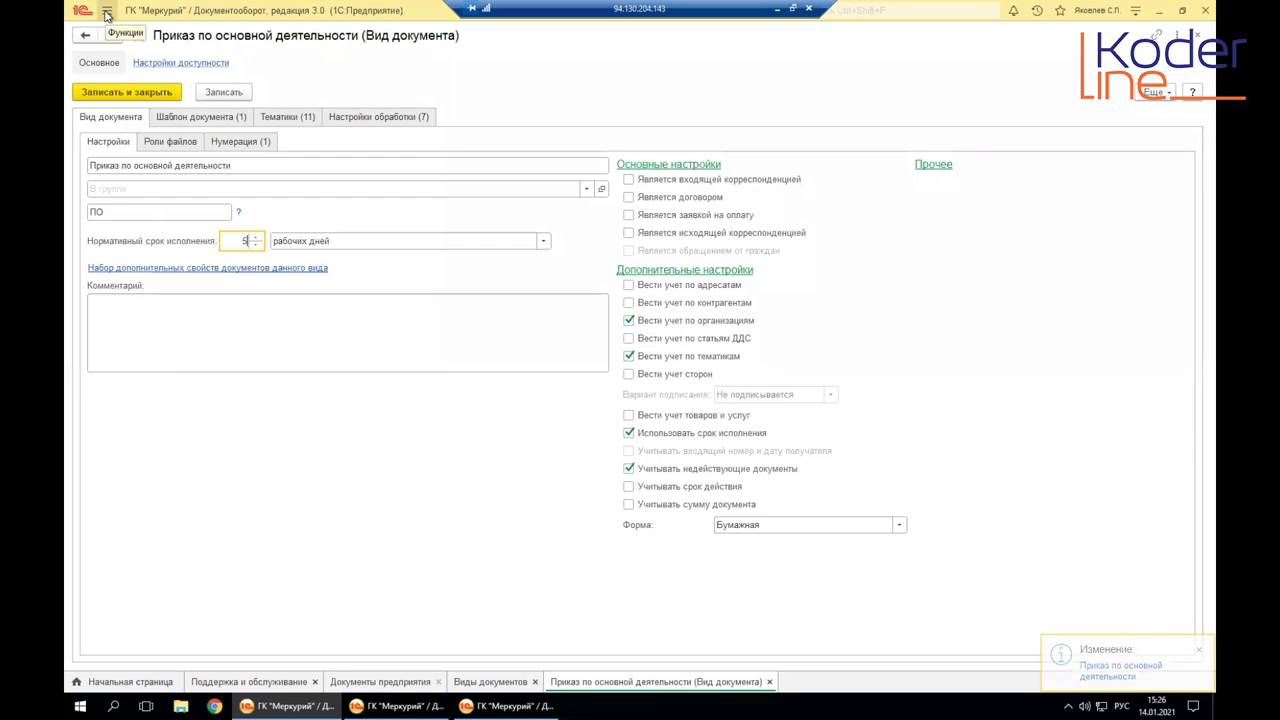
Step: Create a new enterprise document from the template Приказ по основной деятельности - Бюджетный комитет
click(106, 10)
click(175, 65)
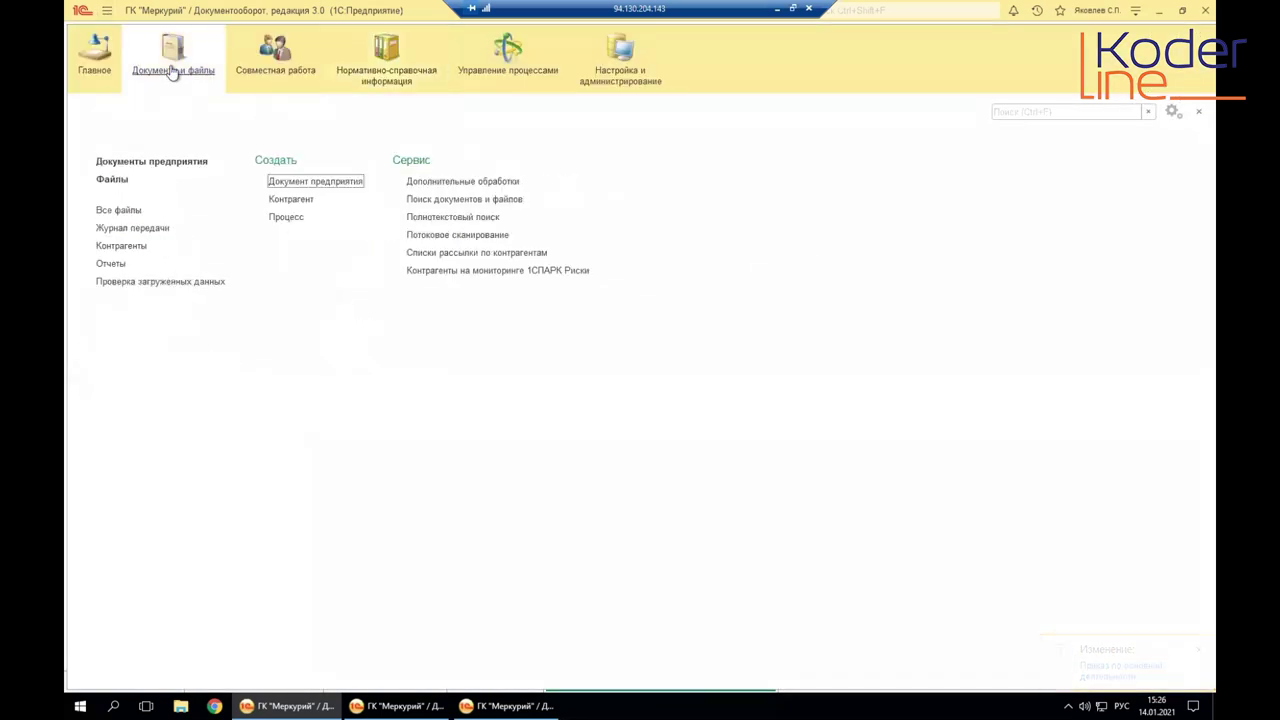
click(338, 188)
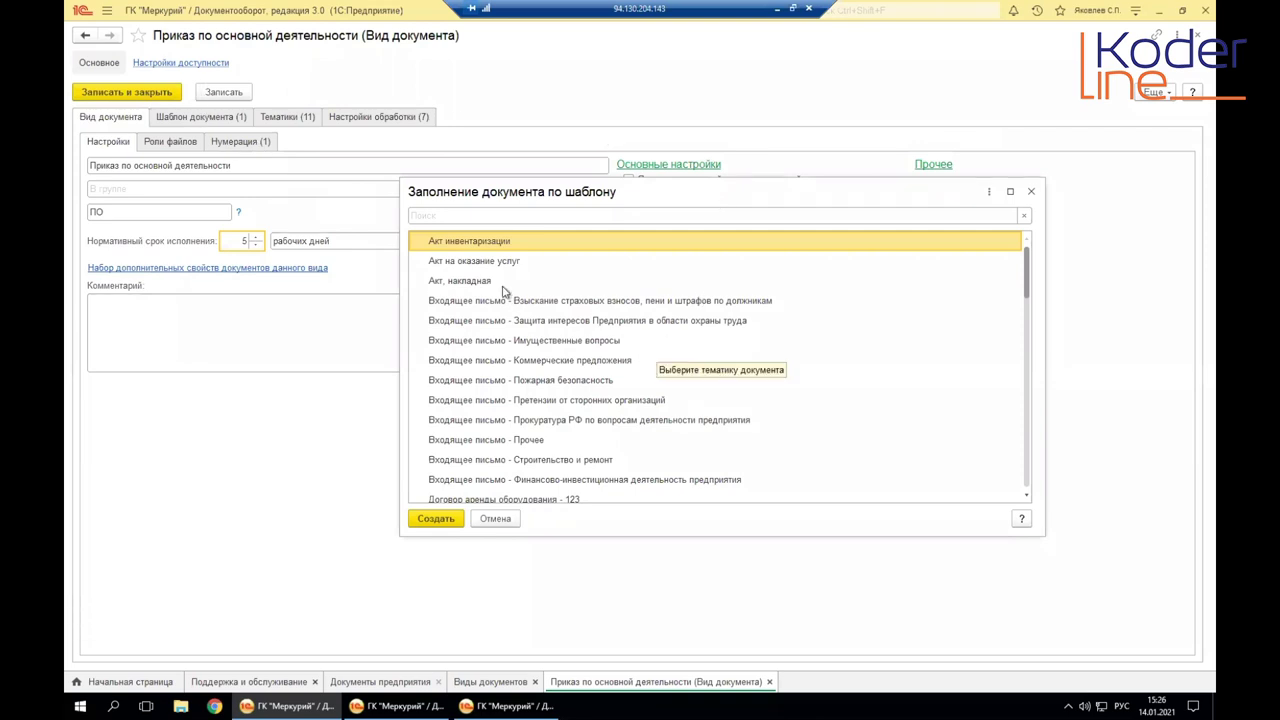
scroll(500, 360, down, 5)
scroll(498, 381, down, 5)
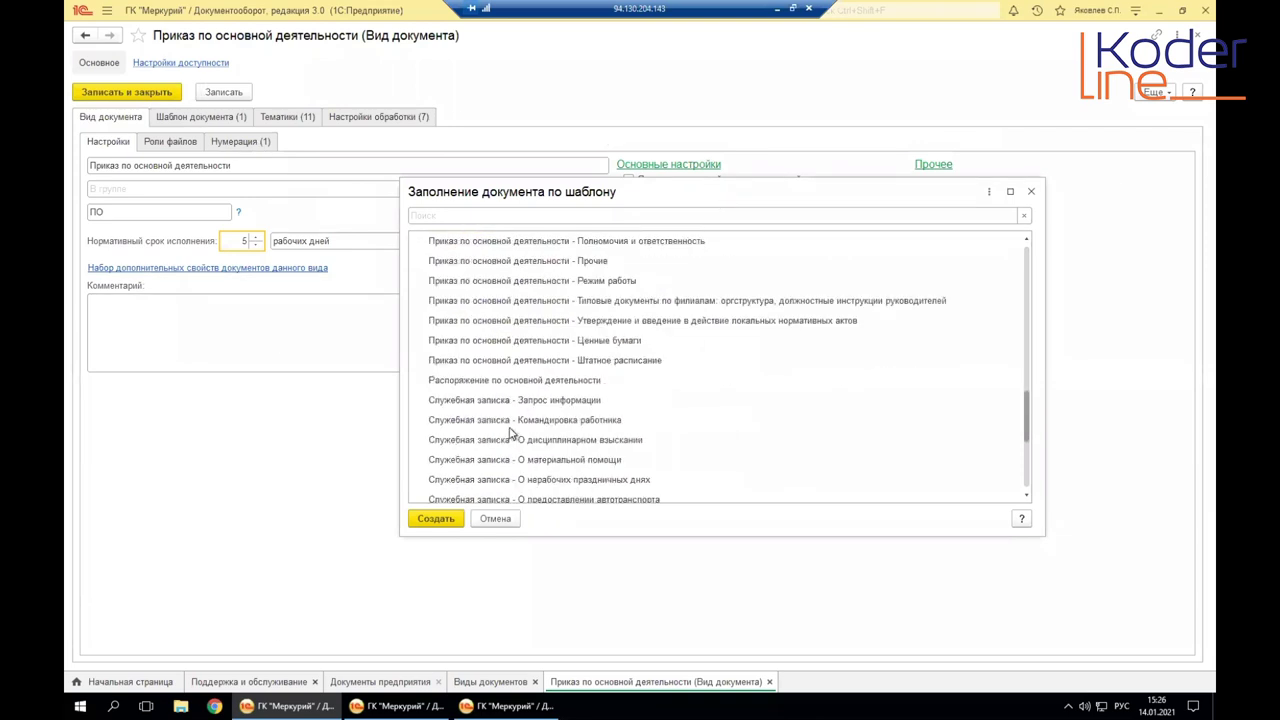
click(498, 322)
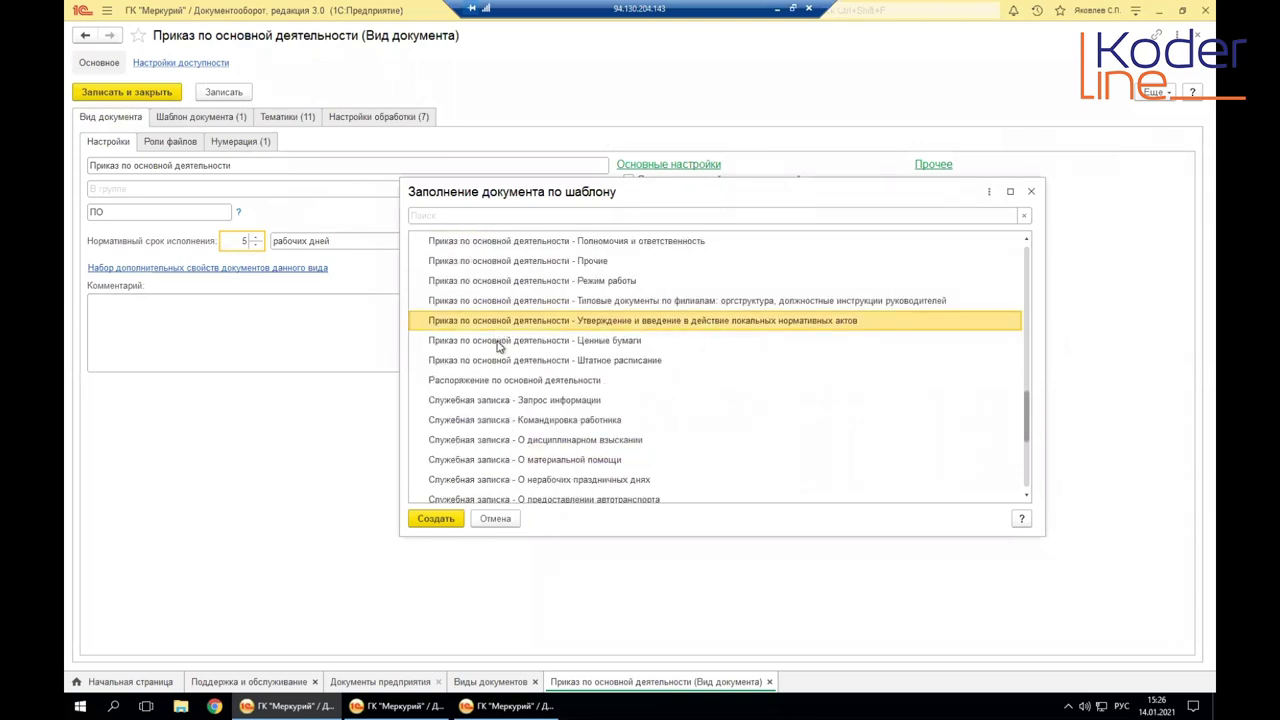
scroll(500, 348, up, 3)
double_click(500, 340)
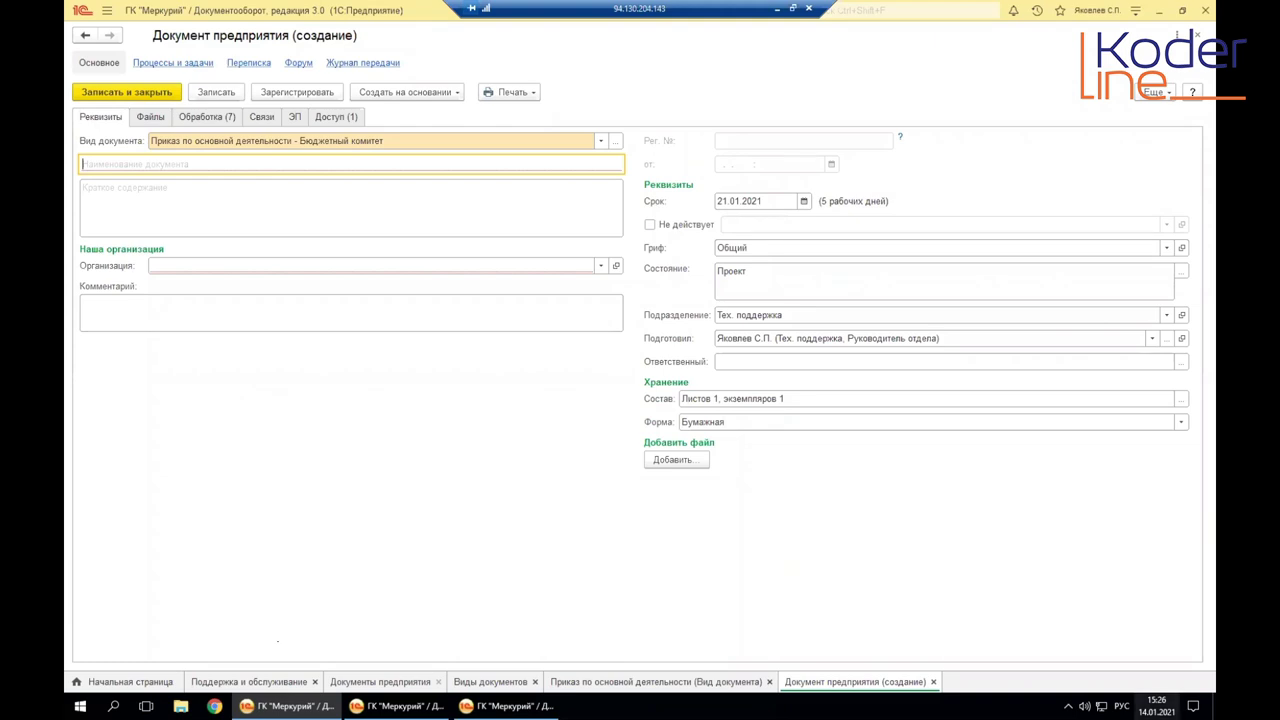
Step: Check the new order's deadline against the system calendar, and close the unsaved draft along with the document type forms
click(1156, 705)
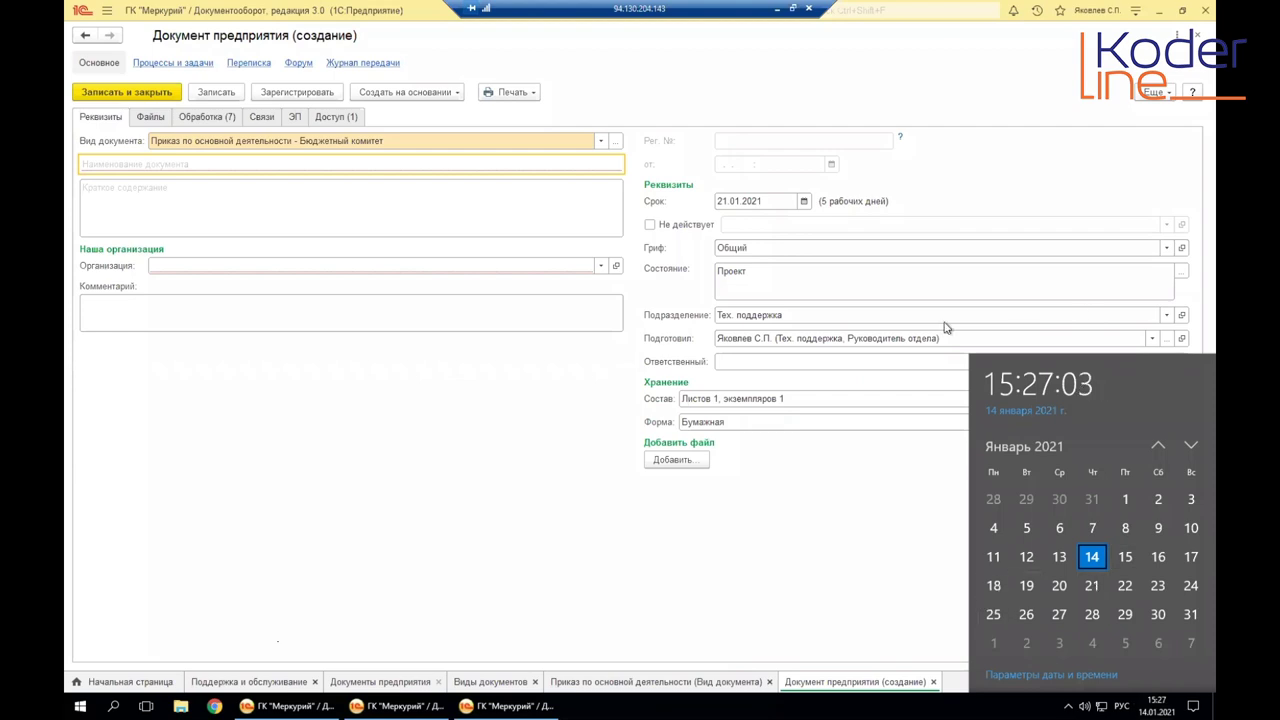
click(757, 533)
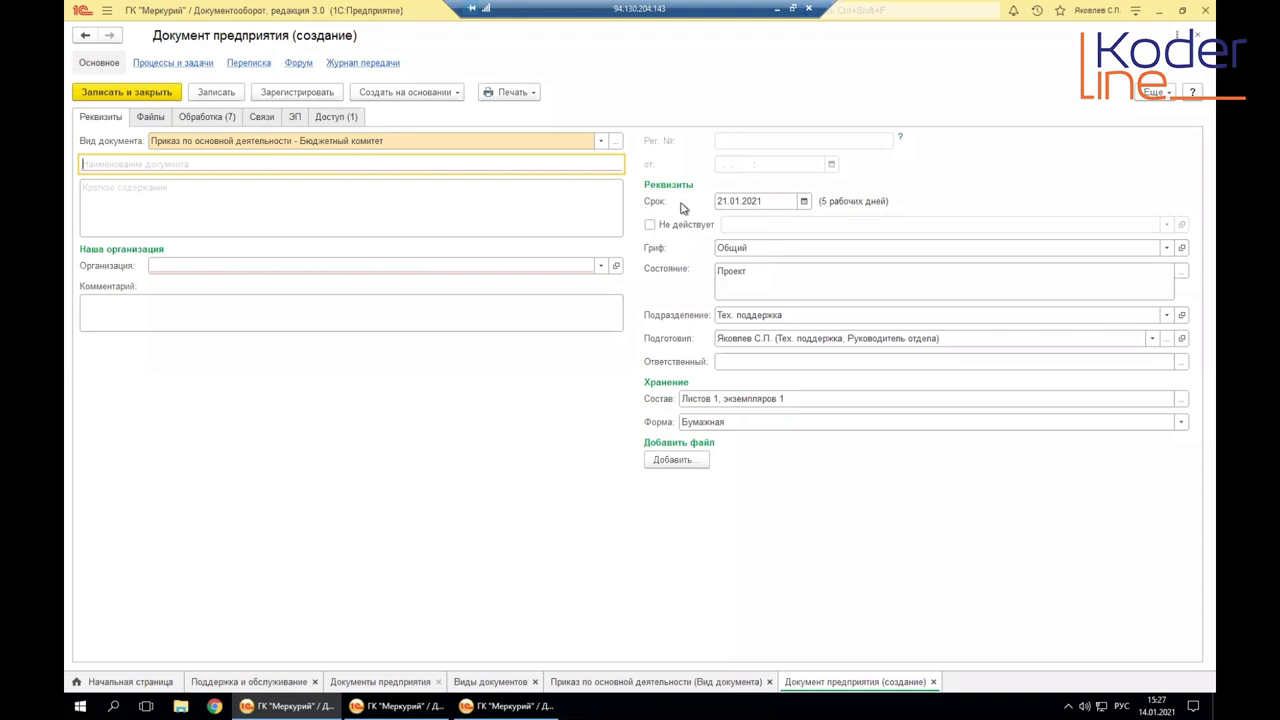
click(1196, 36)
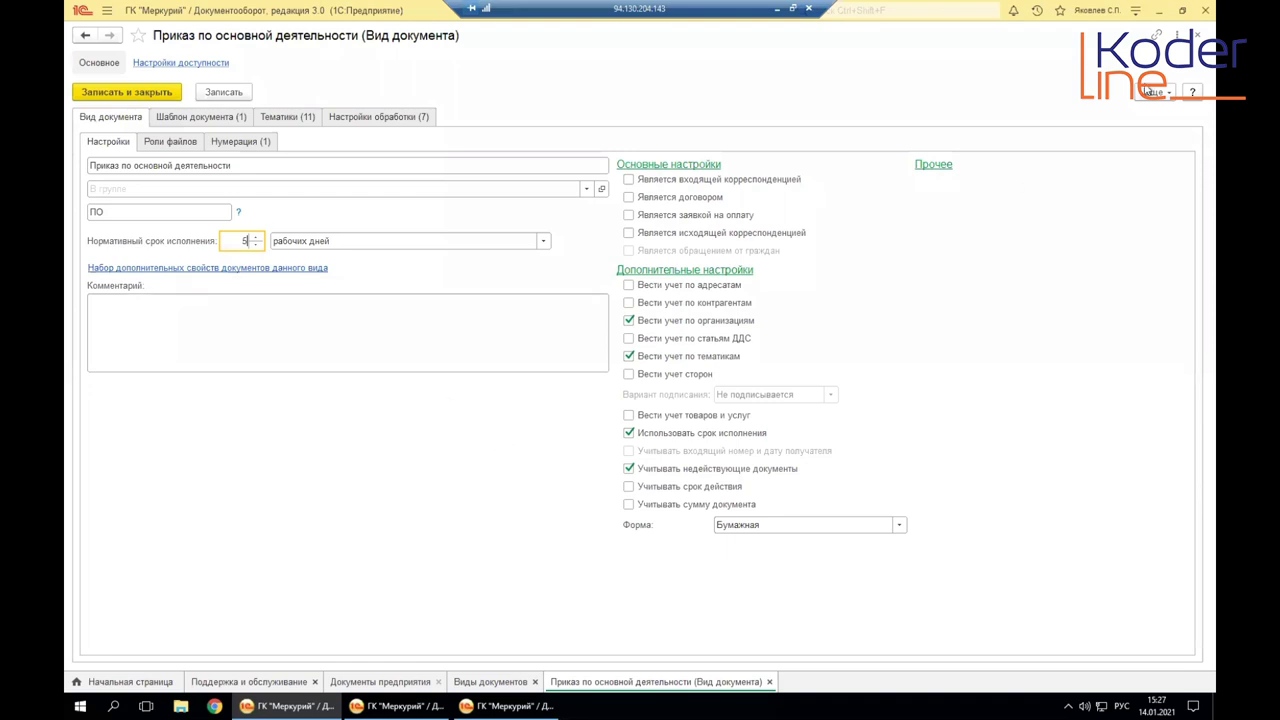
click(1196, 36)
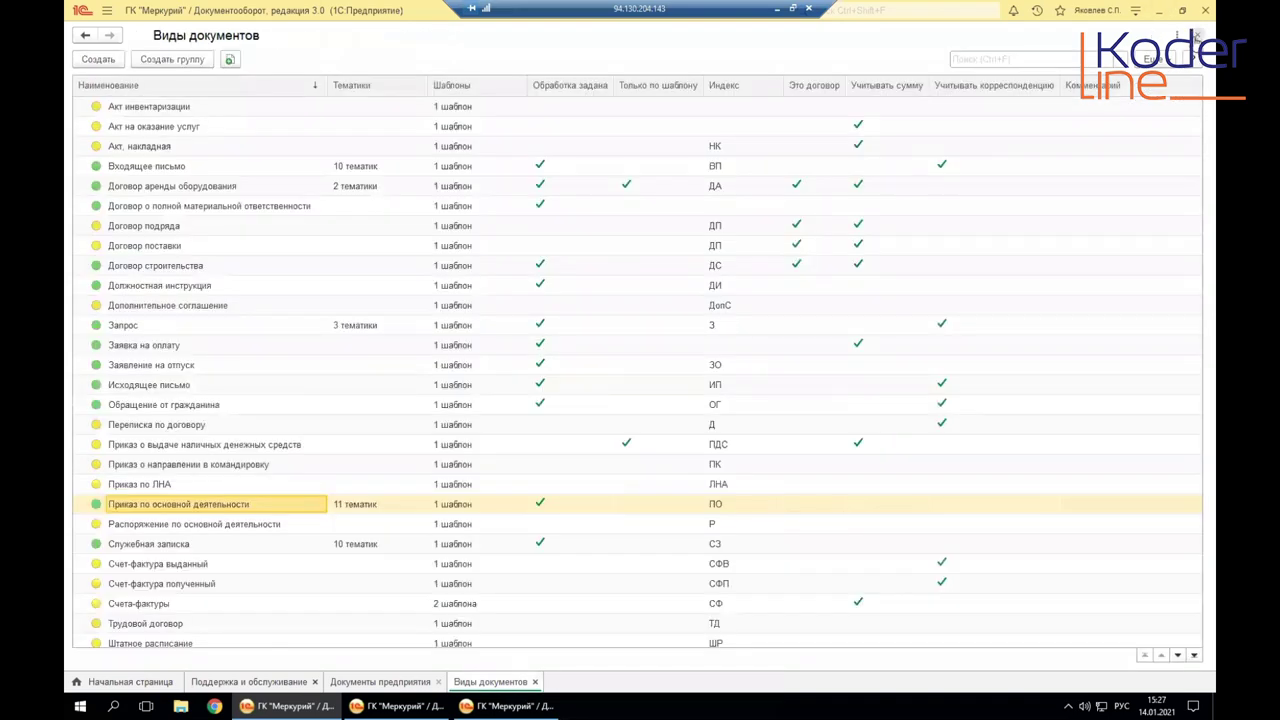
click(1197, 37)
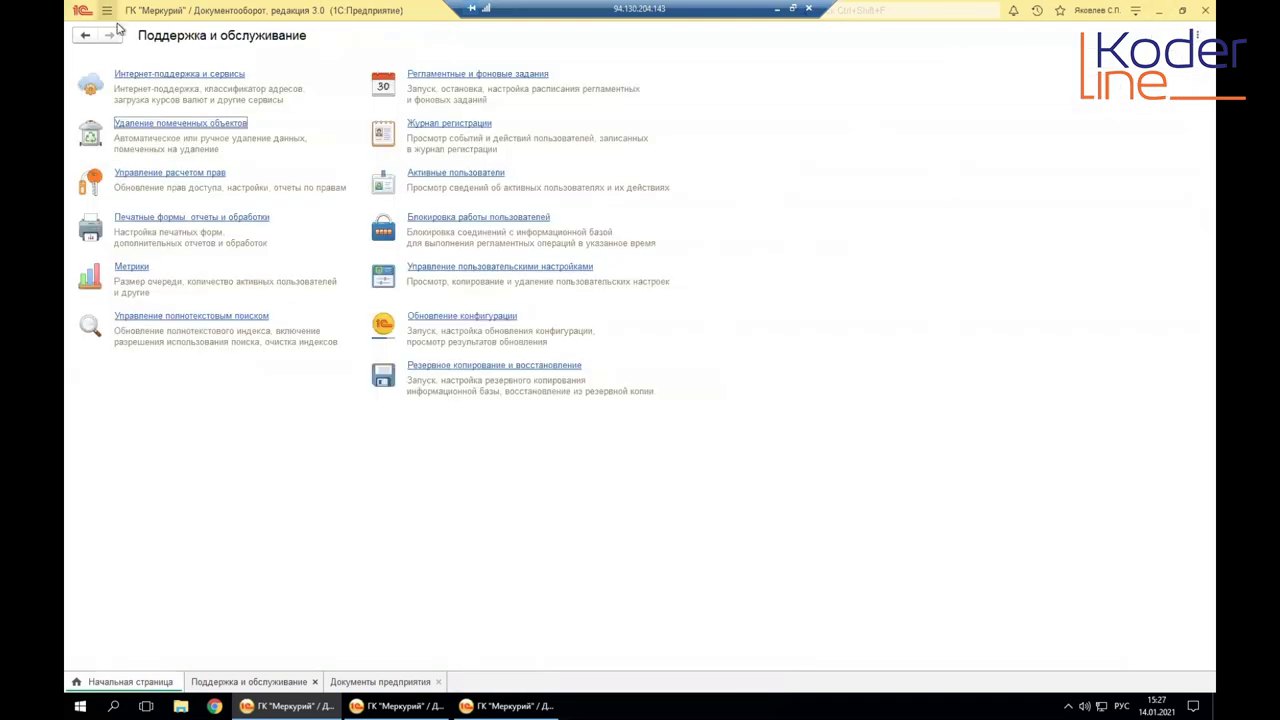
mouse_move(397, 706)
click(108, 11)
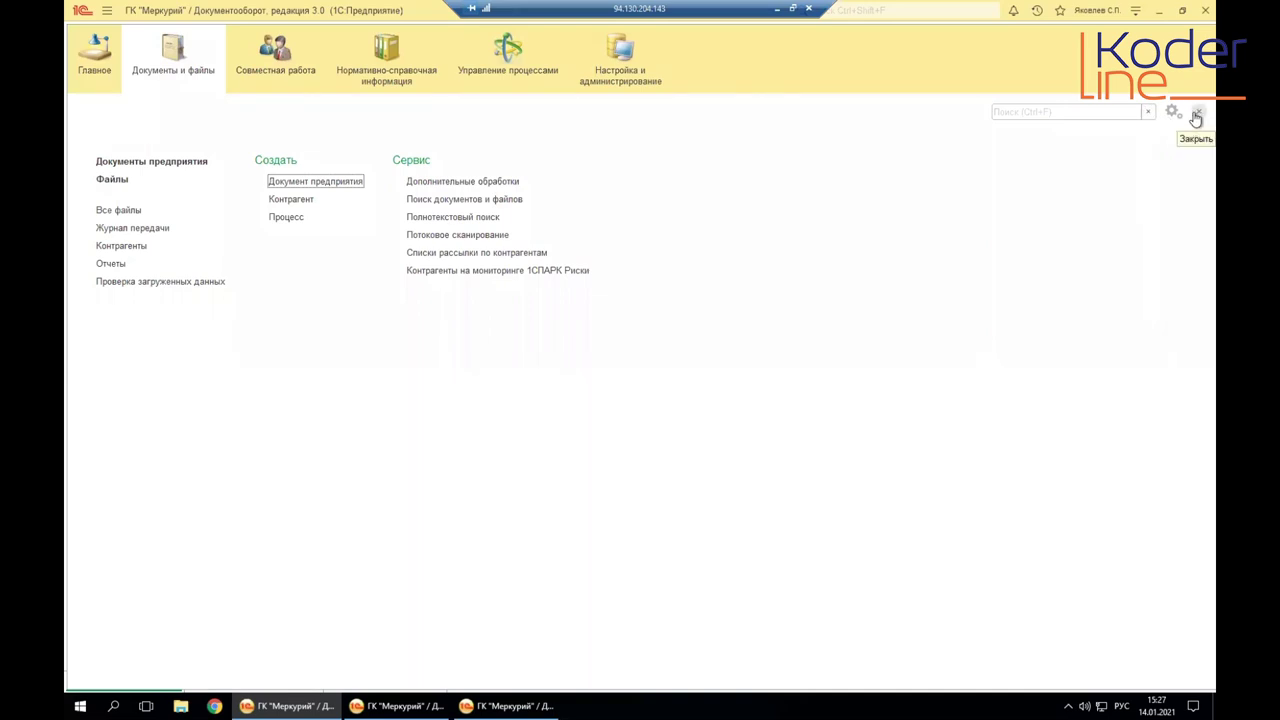
click(1196, 117)
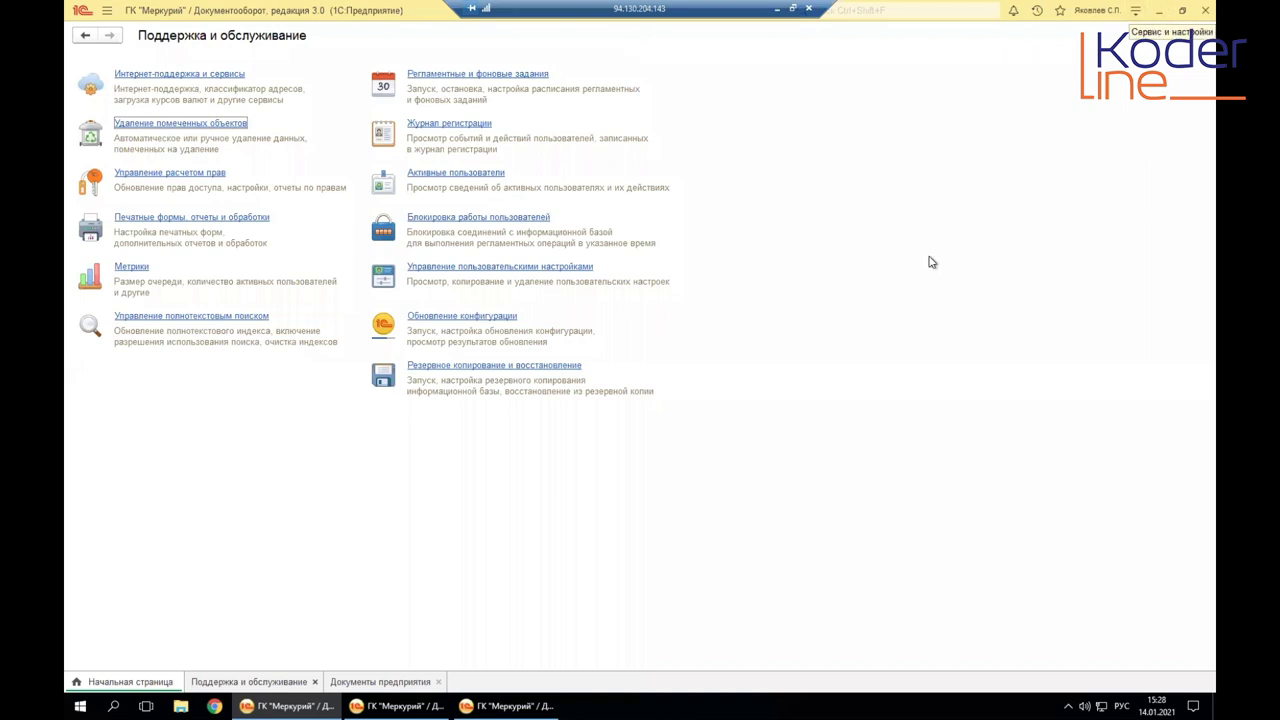
Step: Open the Договор аренды document (врем. № 5-ДА) from the Документы предприятия list
click(107, 12)
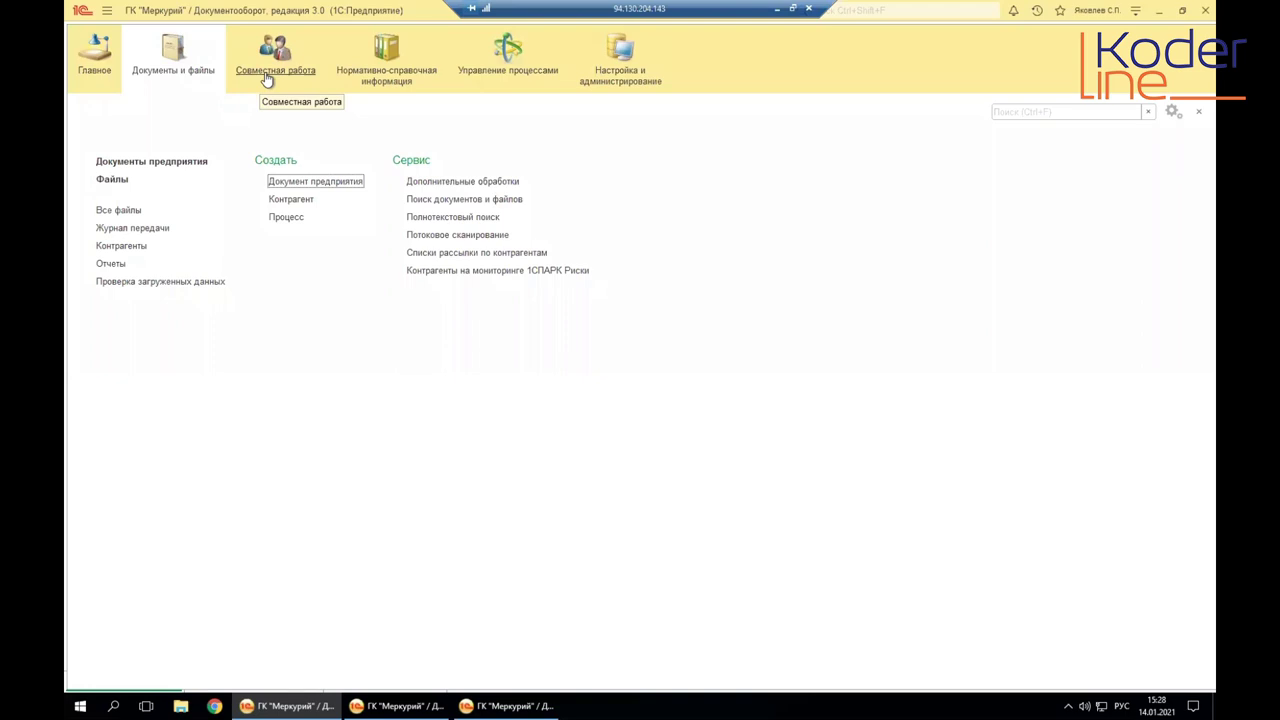
click(151, 164)
click(243, 541)
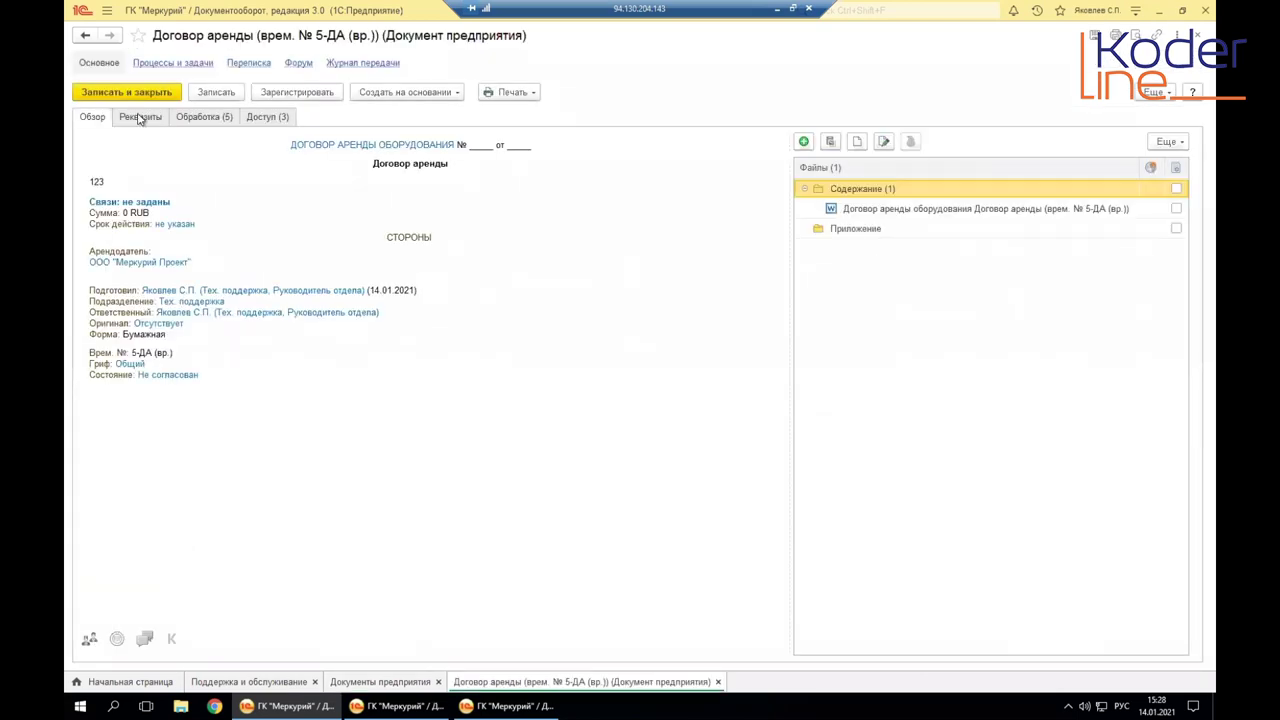
Step: Examine the agreement's form customization settings without changing them, and view its Реквизиты before returning to the Обзор
click(1160, 93)
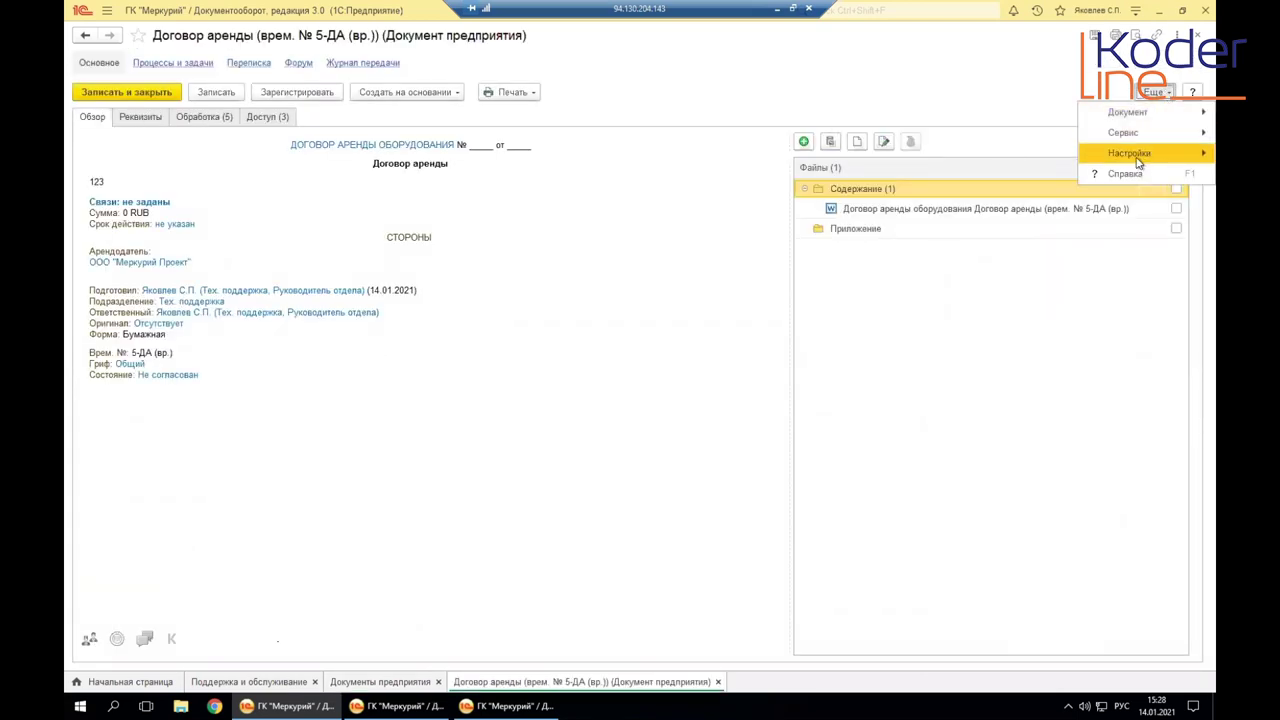
mouse_move(1137, 163)
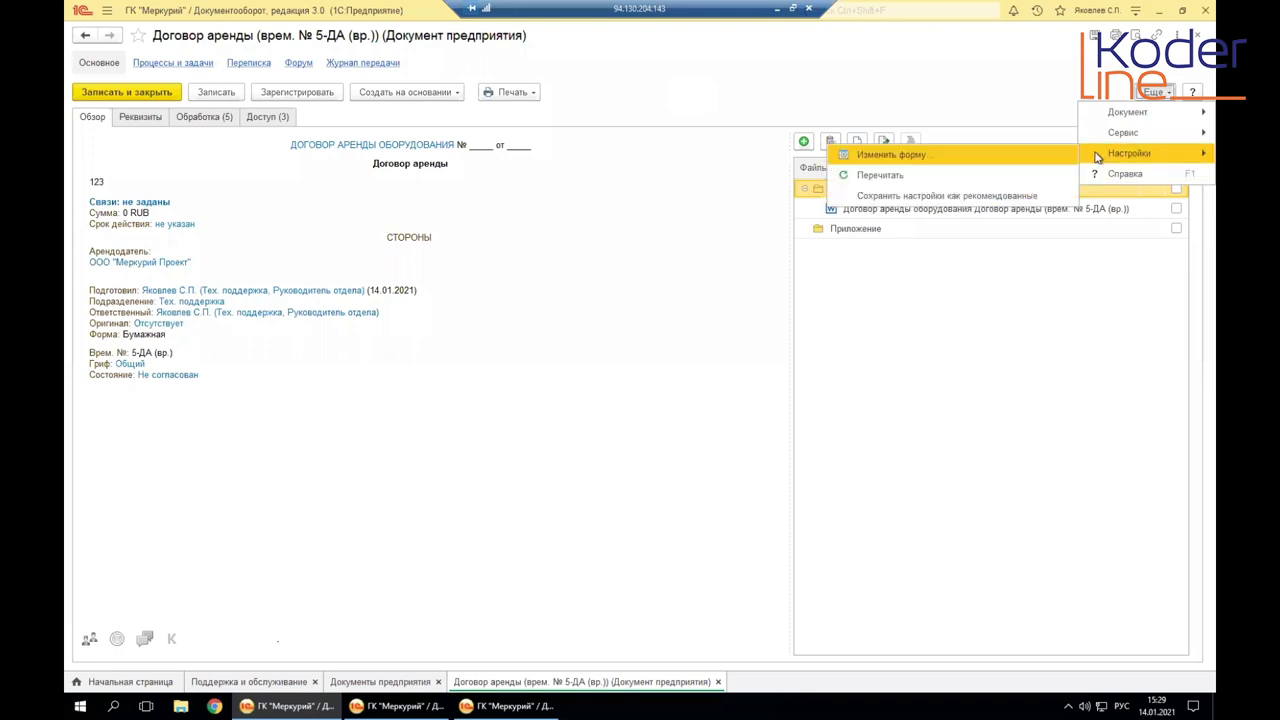
click(908, 154)
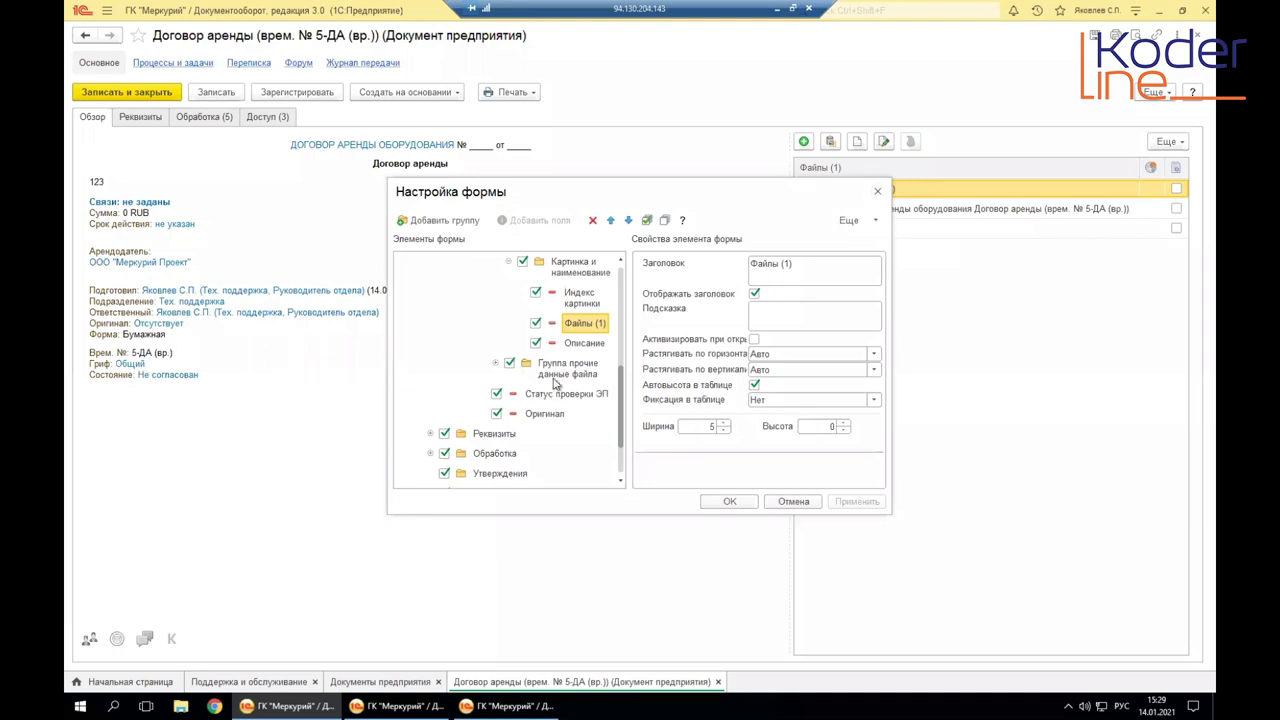
click(877, 191)
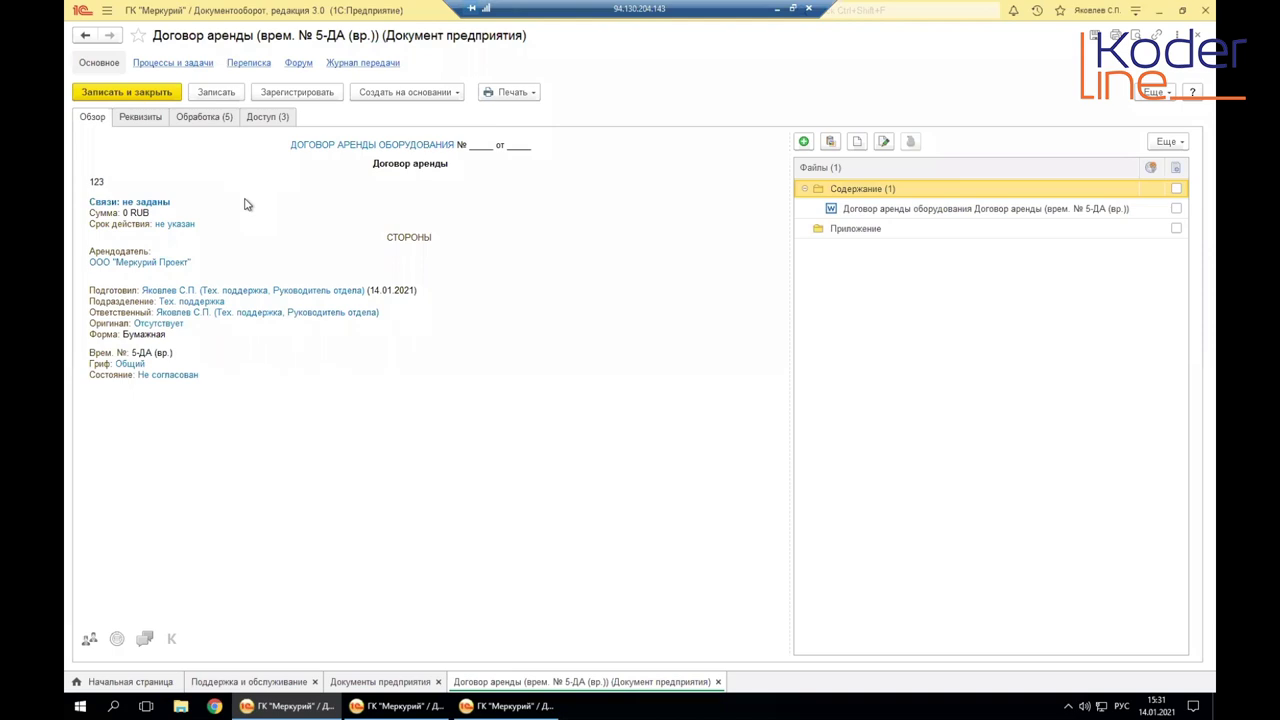
click(140, 119)
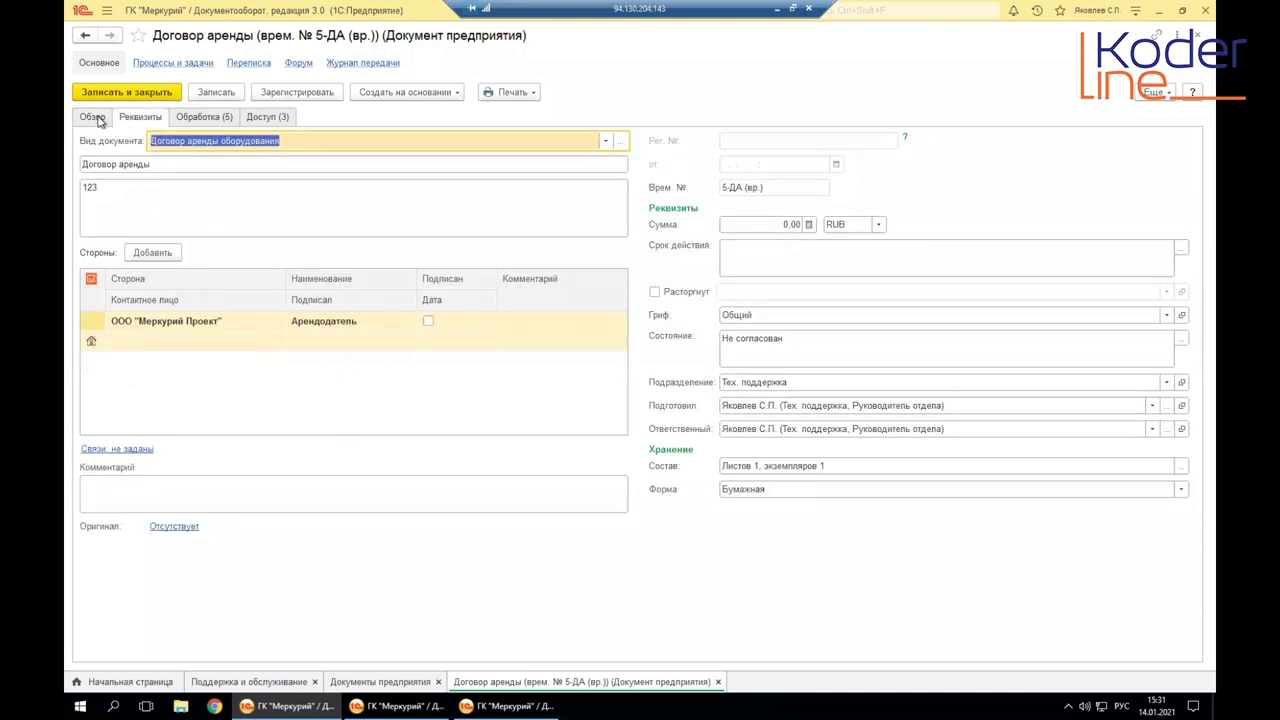
click(97, 119)
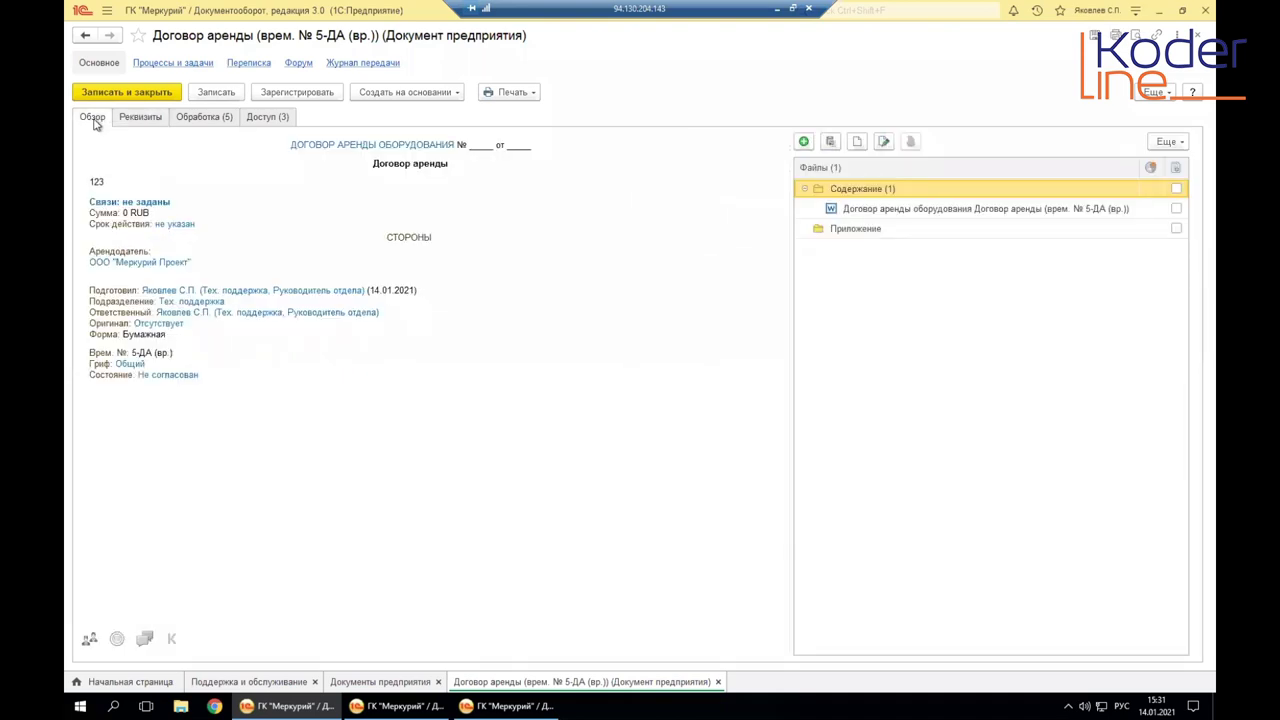